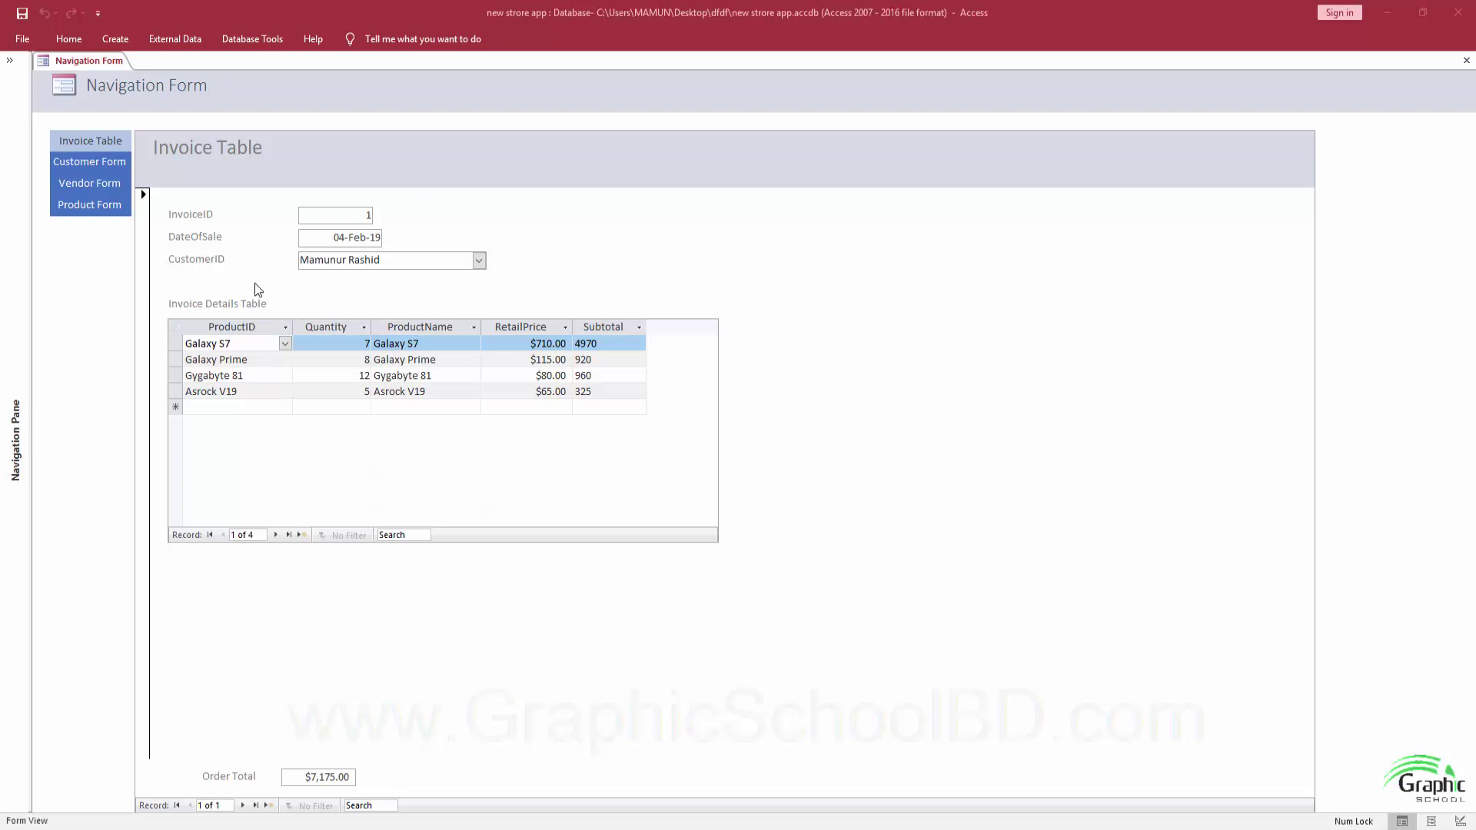
# Browse the Customer, Vendor and Product form pages of the Navigation Form.
pyautogui.click(96, 143)
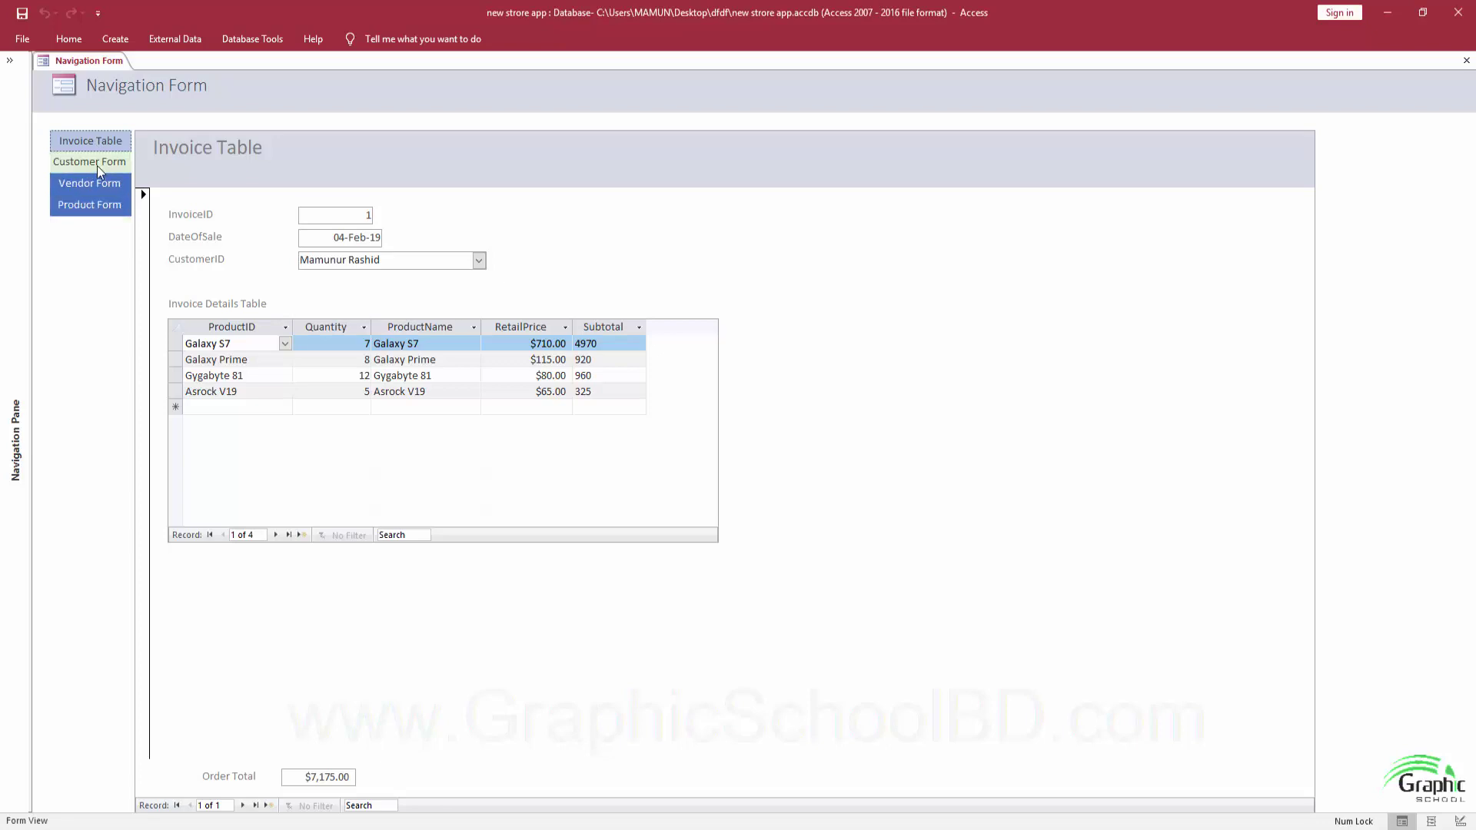
pyautogui.click(91, 161)
pyautogui.click(94, 183)
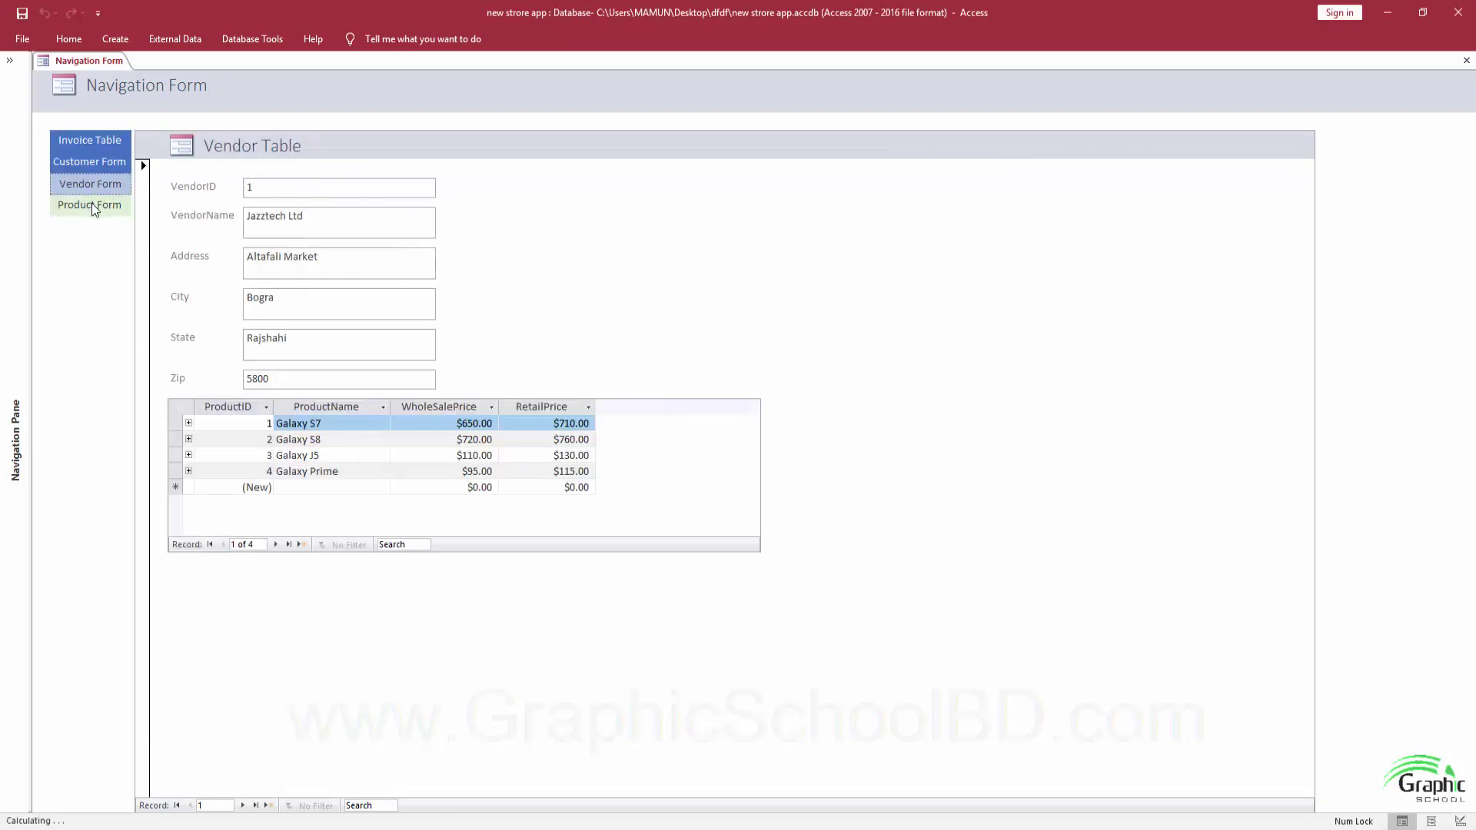
pyautogui.click(91, 205)
pyautogui.click(85, 144)
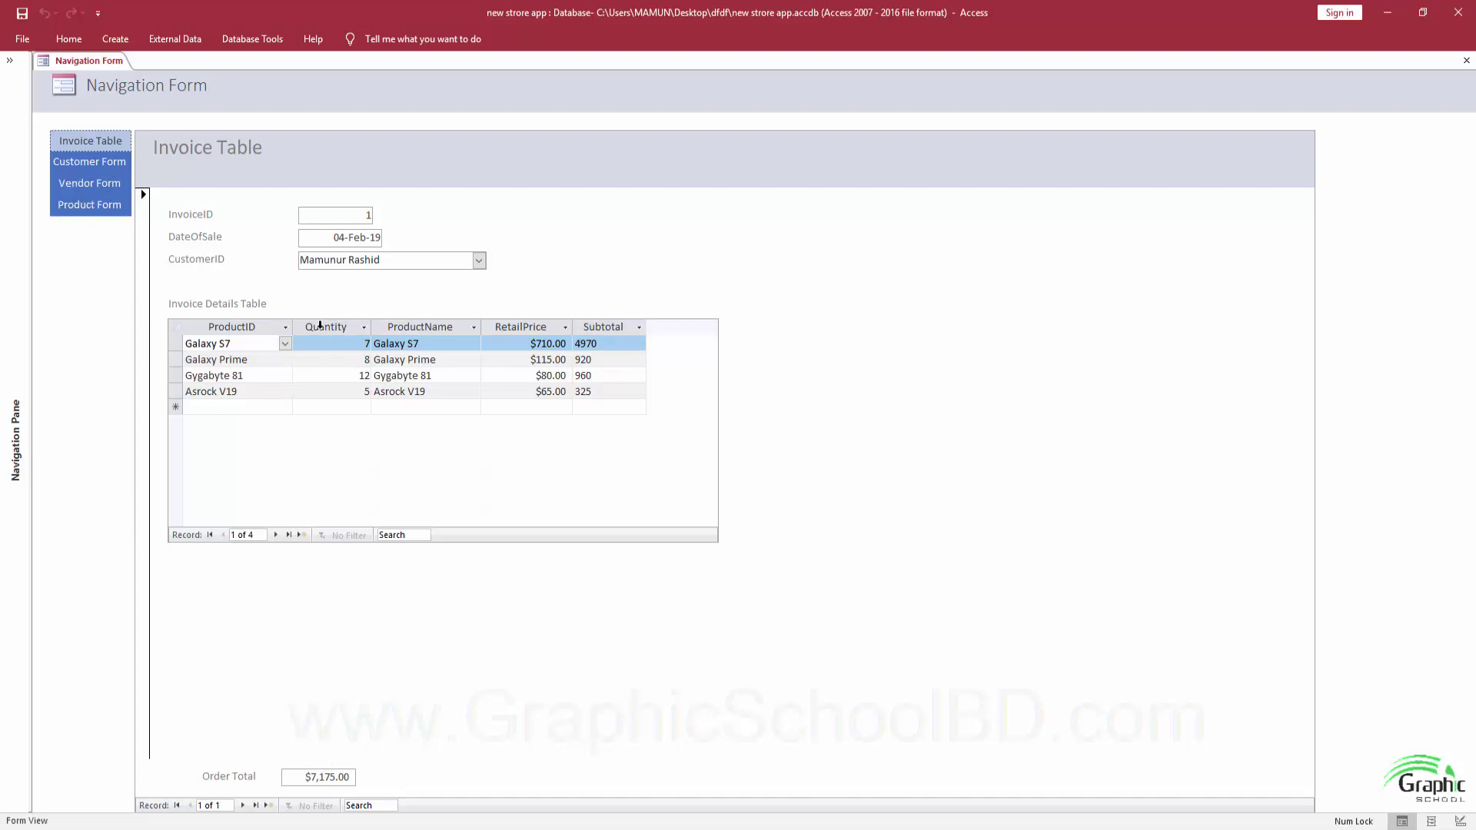
pyautogui.click(97, 166)
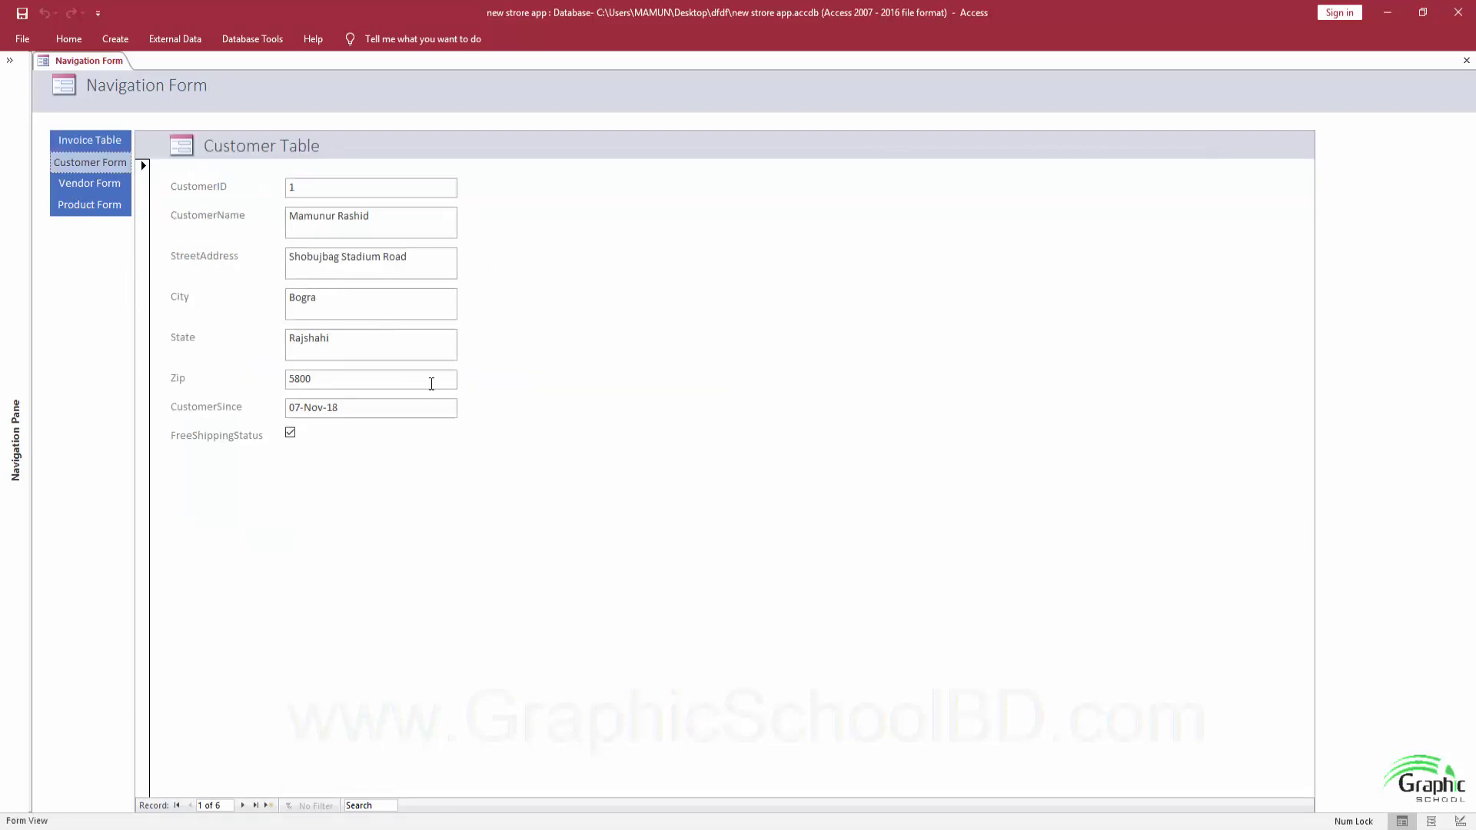
pyautogui.click(94, 190)
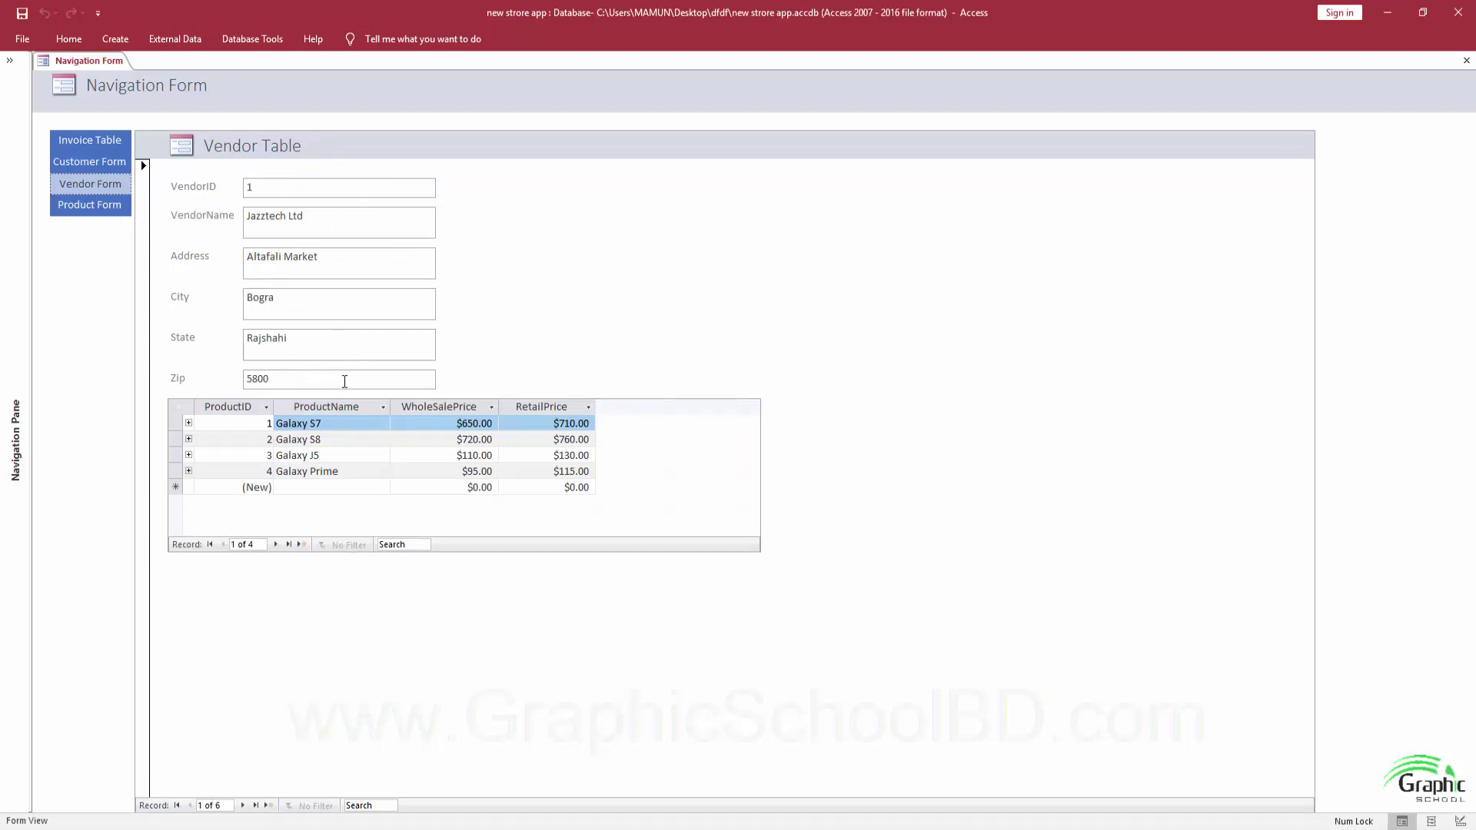
pyautogui.click(90, 206)
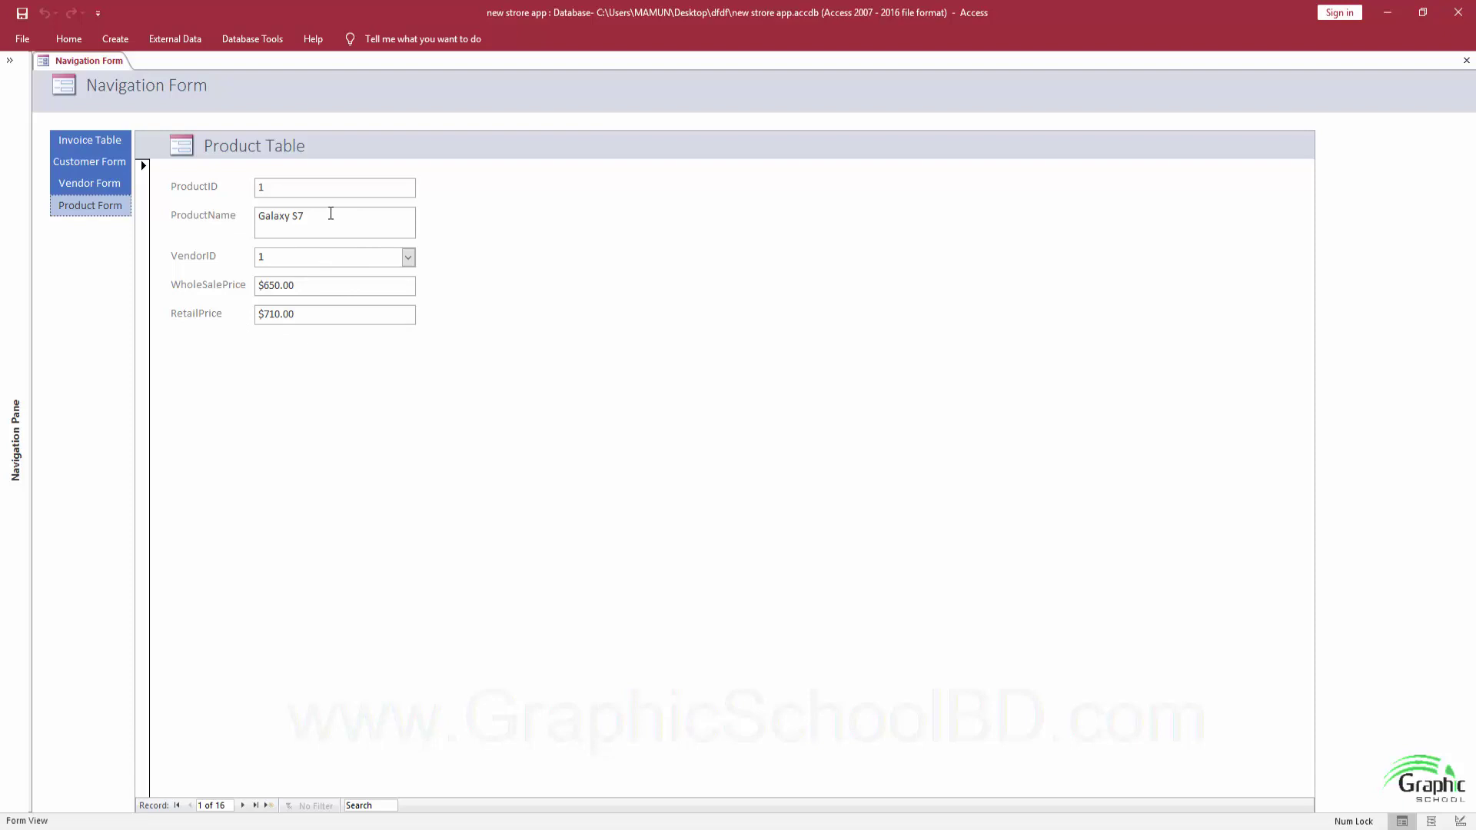
# Check Galaxy S7's vendor list, keeping vendor 1, then expand the Navigation Pane.
pyautogui.click(408, 259)
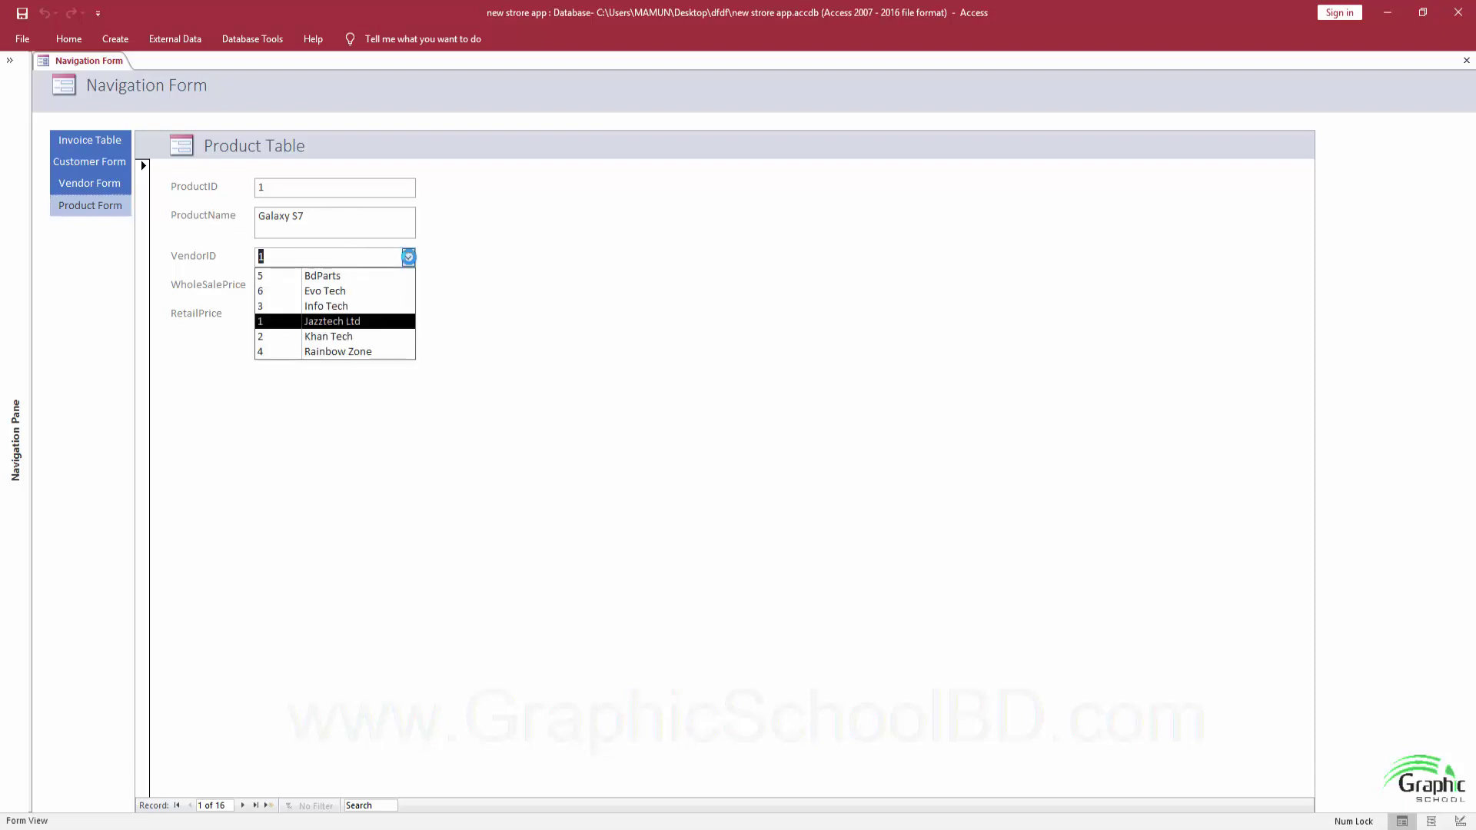
pyautogui.click(408, 257)
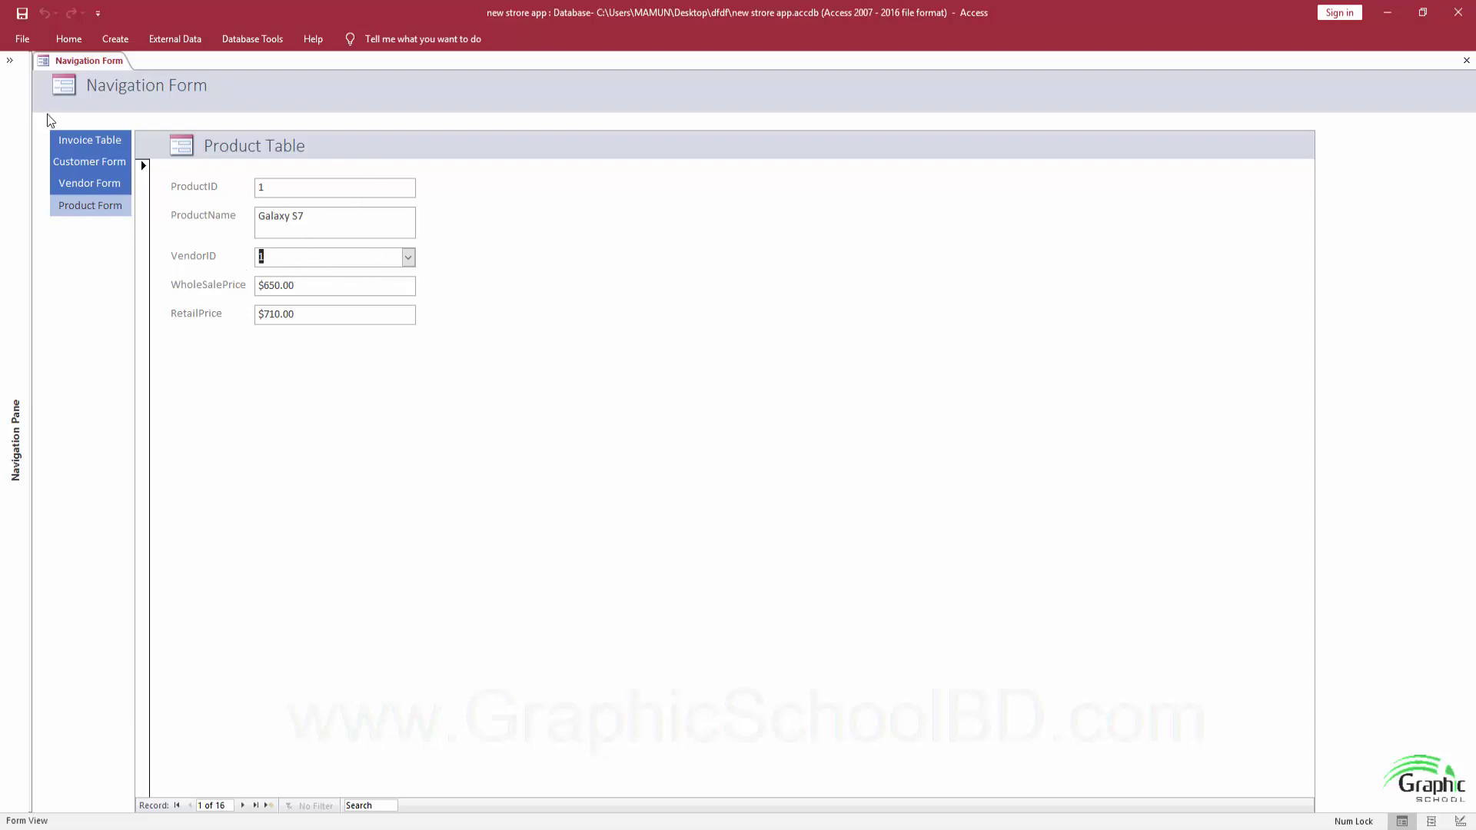
pyautogui.click(10, 60)
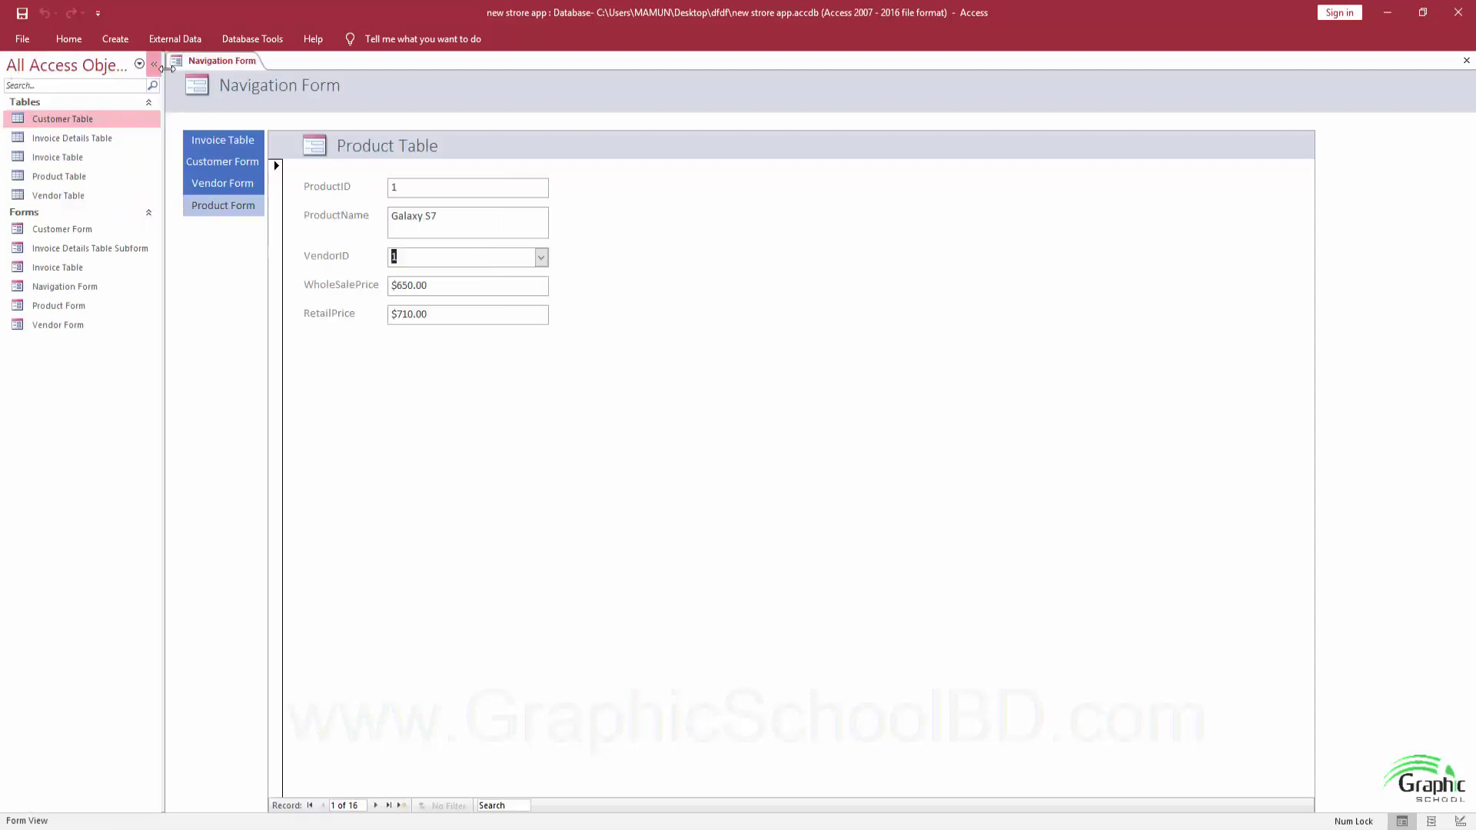
# Glance at the External Data and Home ribbons, then bring the retail shop app window forward.
pyautogui.click(182, 38)
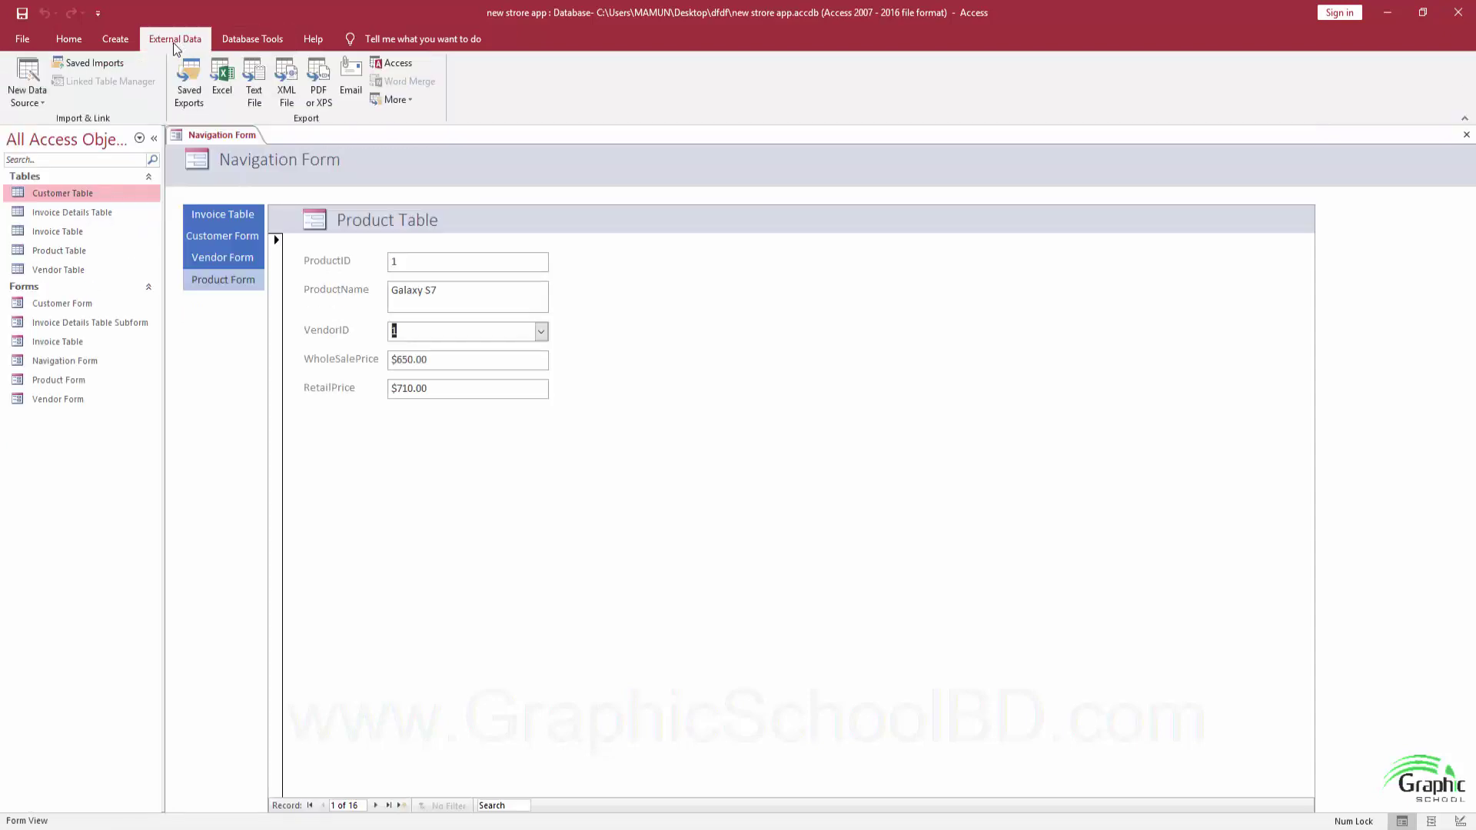
pyautogui.click(70, 39)
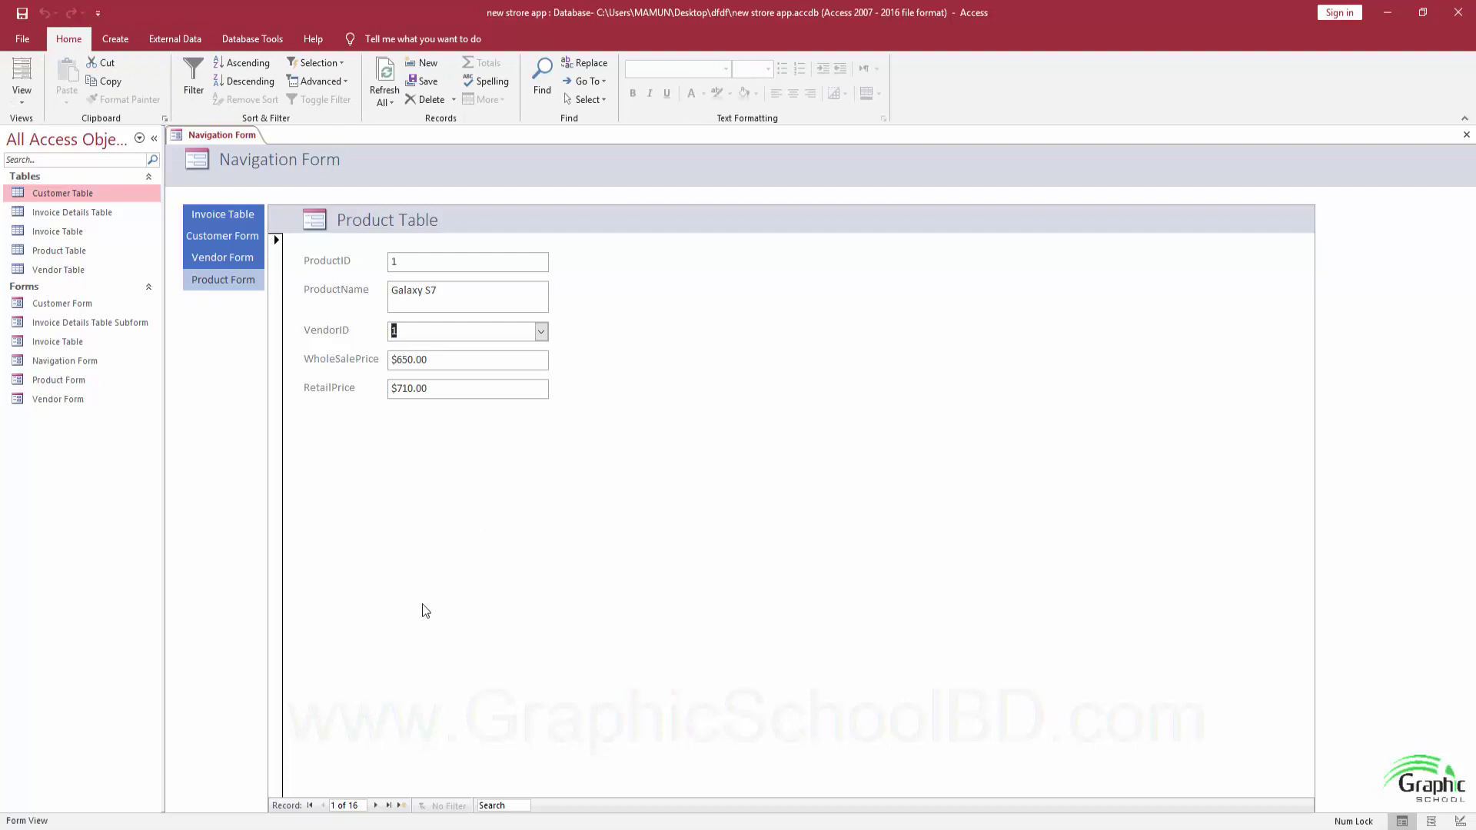
pyautogui.moveTo(388, 801)
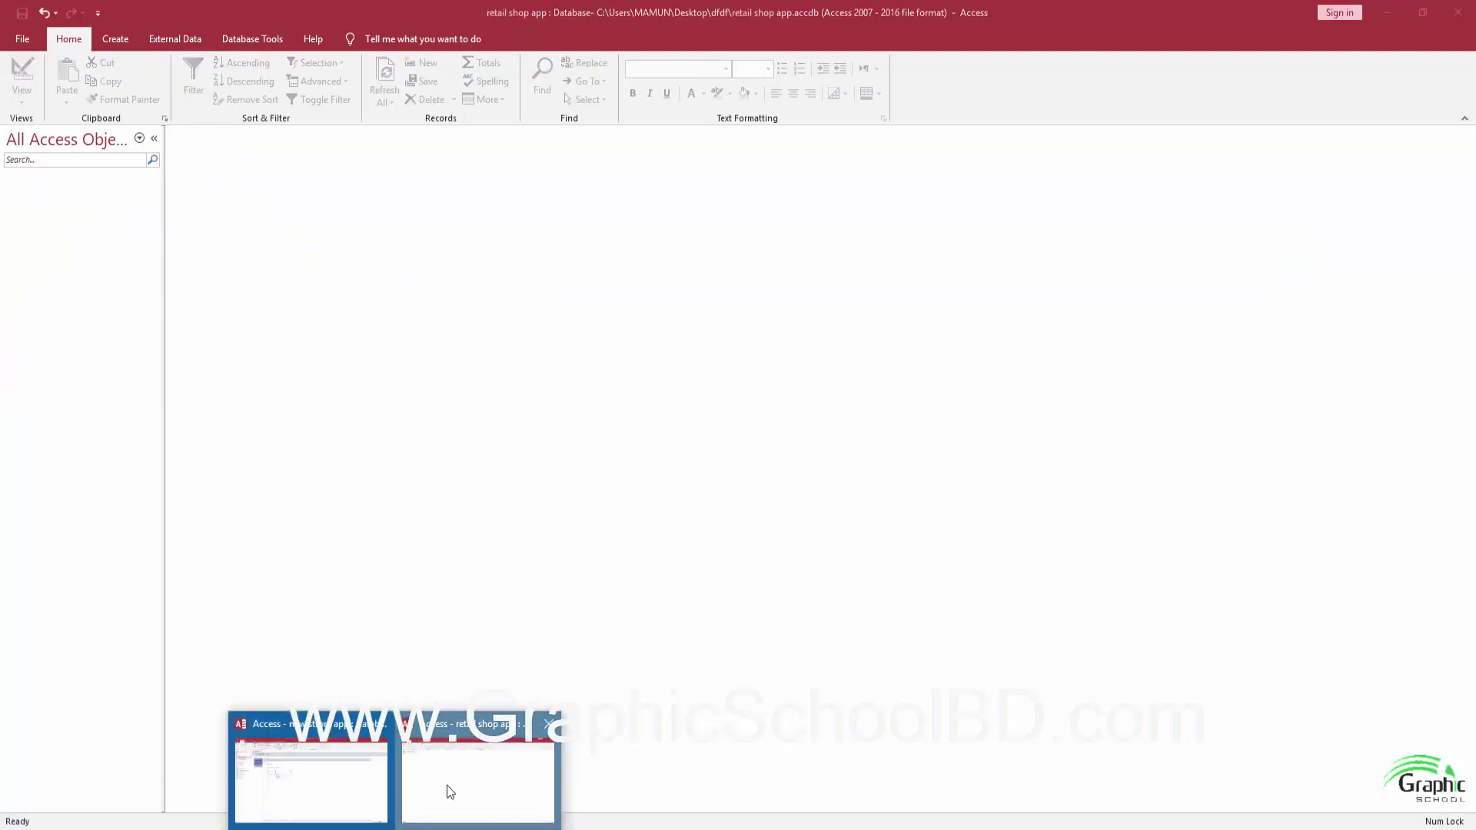
pyautogui.click(446, 785)
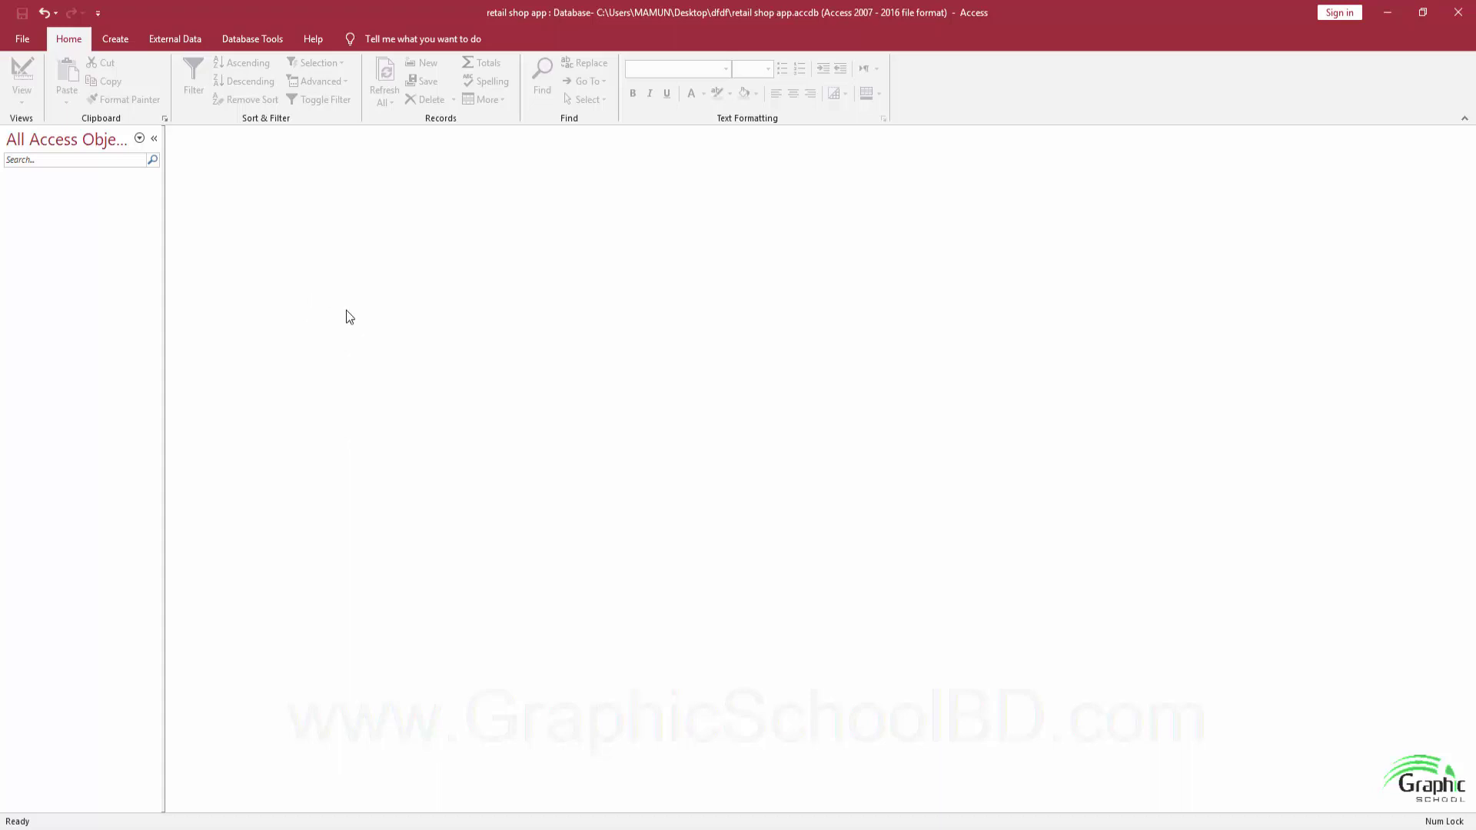
pyautogui.click(420, 715)
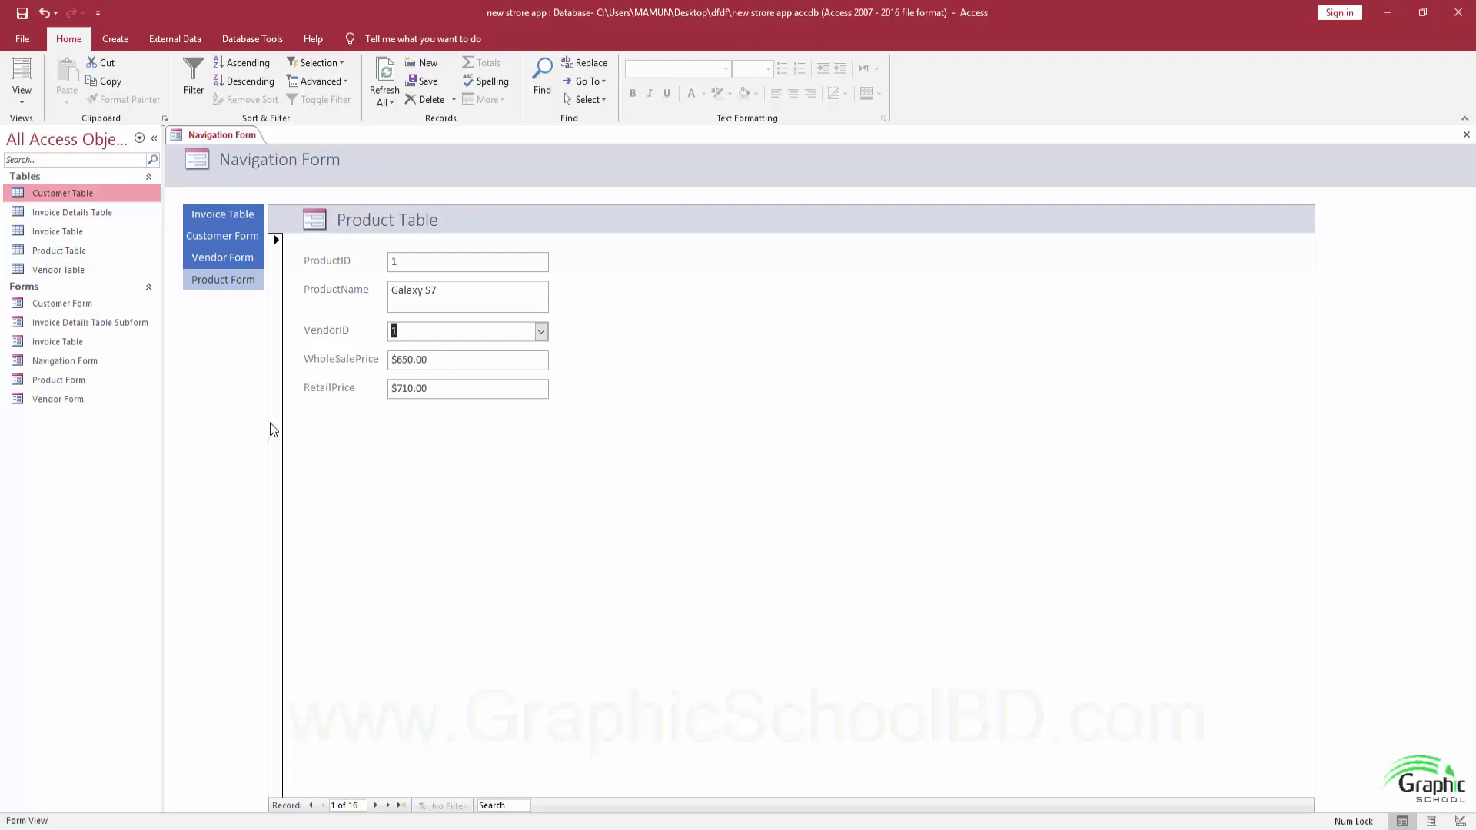
pyautogui.moveTo(390, 827)
pyautogui.click(458, 754)
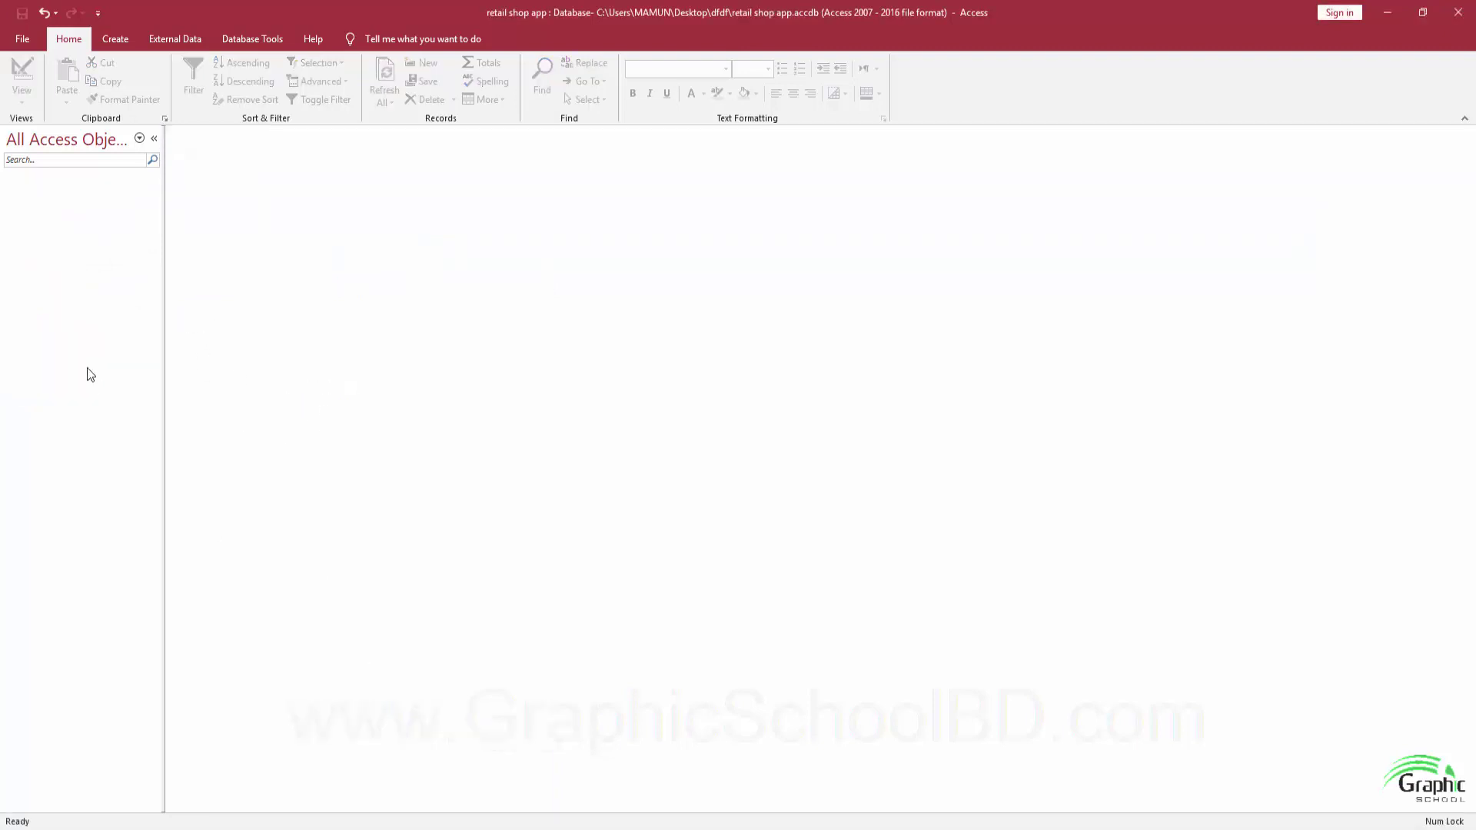
# Create a blank table saved as 'Customer Table' and open it in Design View.
pyautogui.click(115, 38)
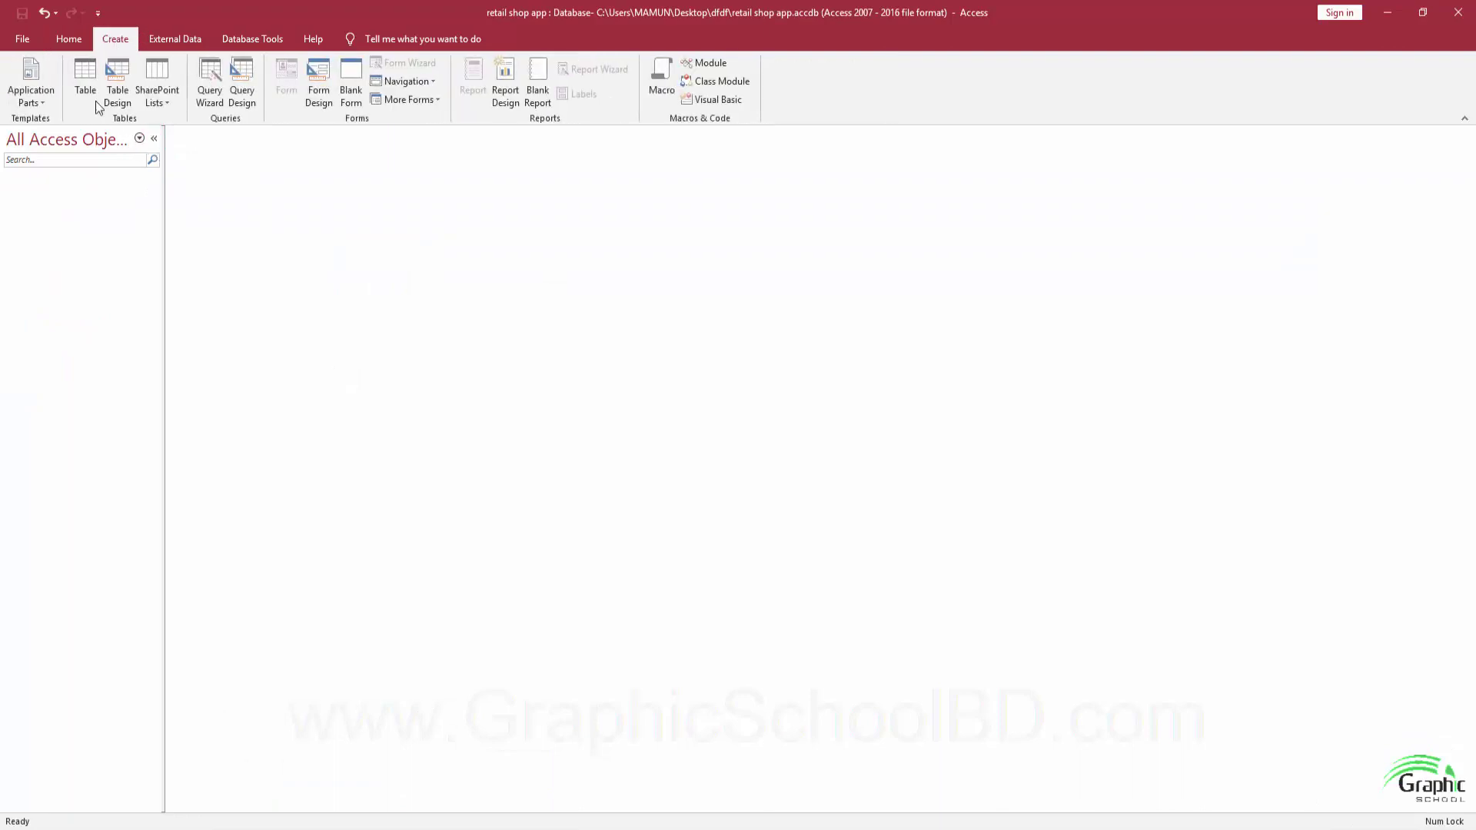
pyautogui.click(84, 77)
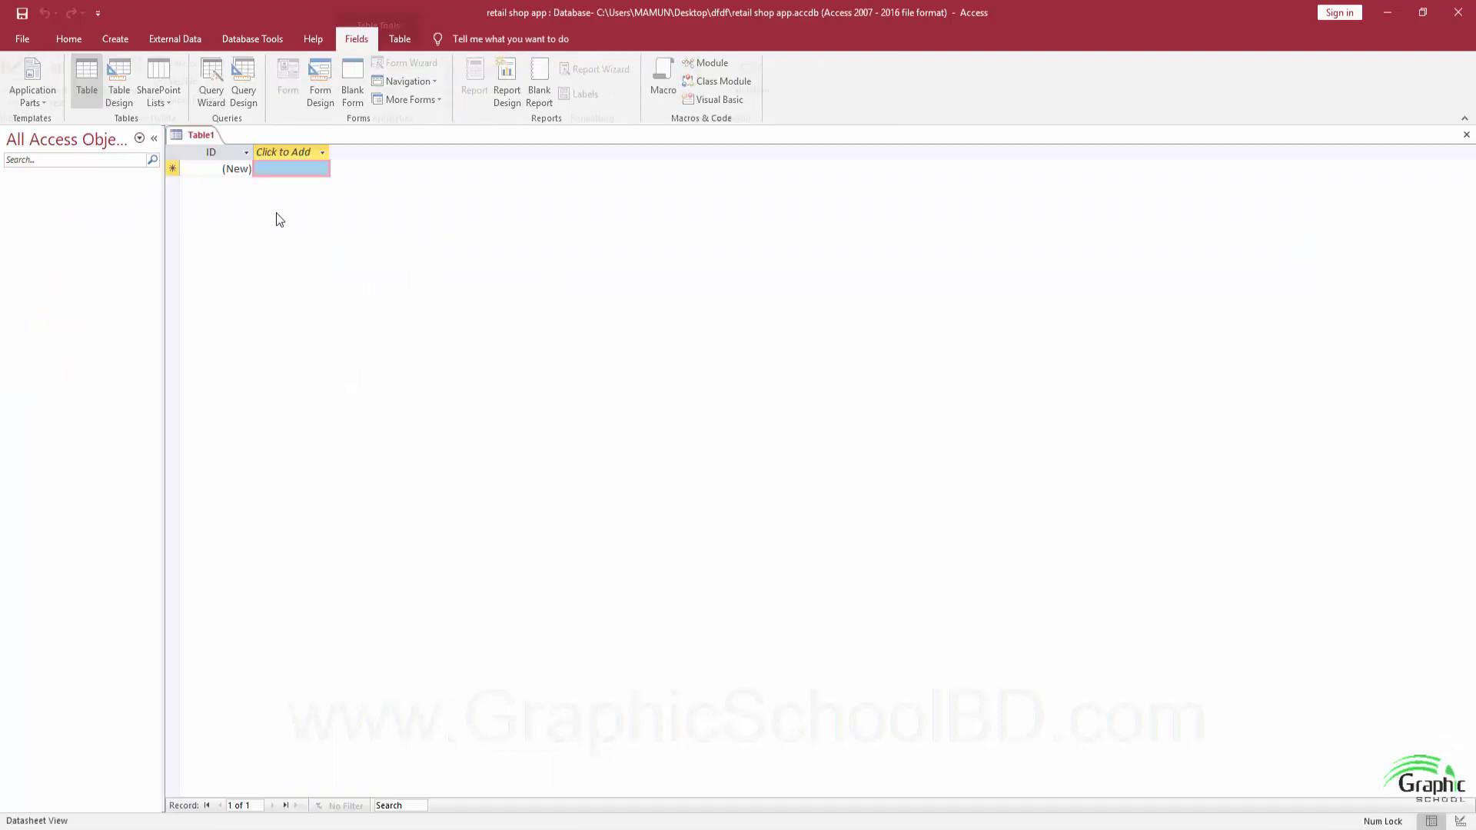
pyautogui.click(22, 13)
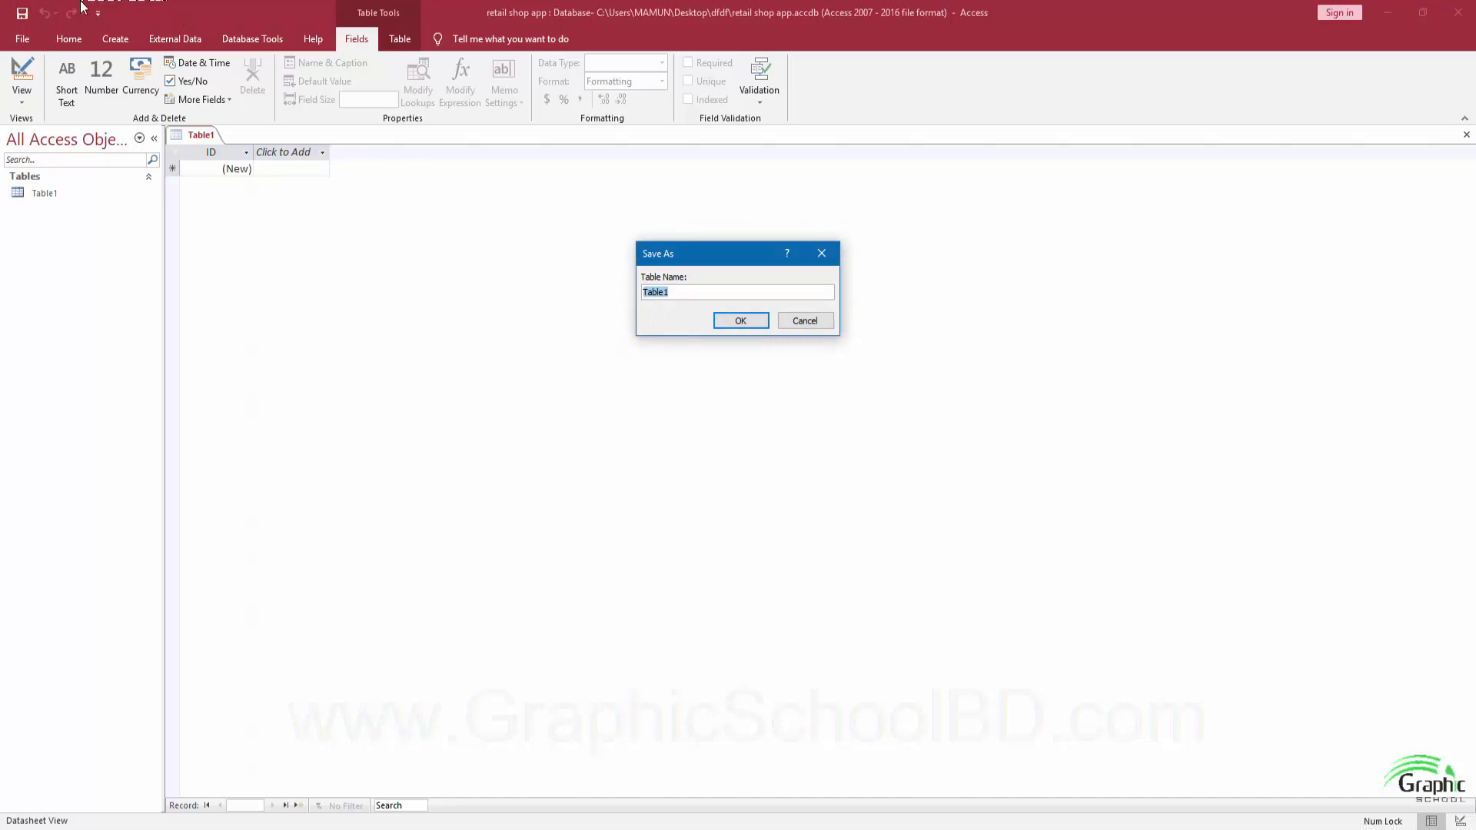
pyautogui.write('Customer Tabl')
pyautogui.press('Return')
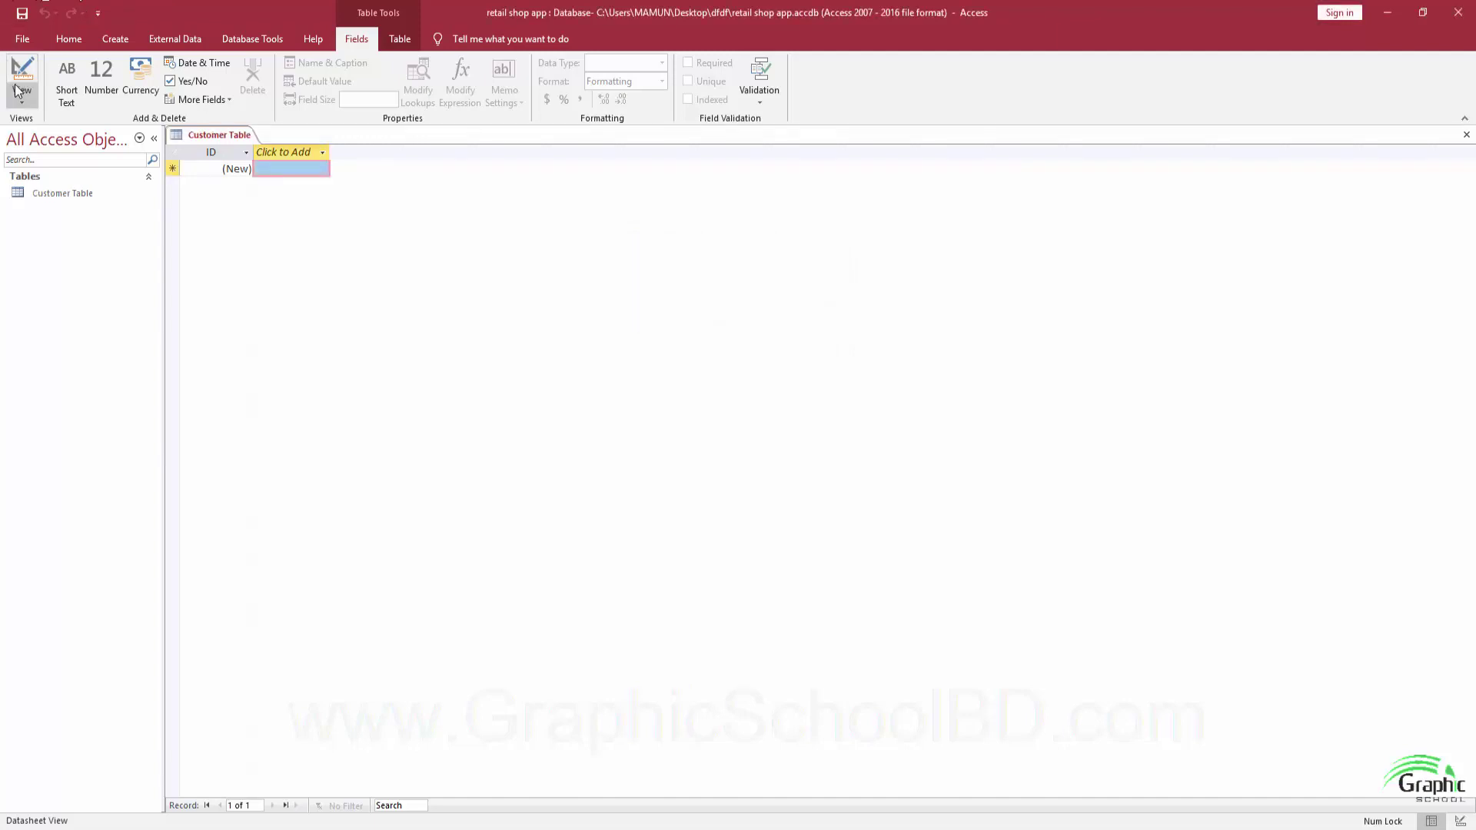
pyautogui.click(21, 73)
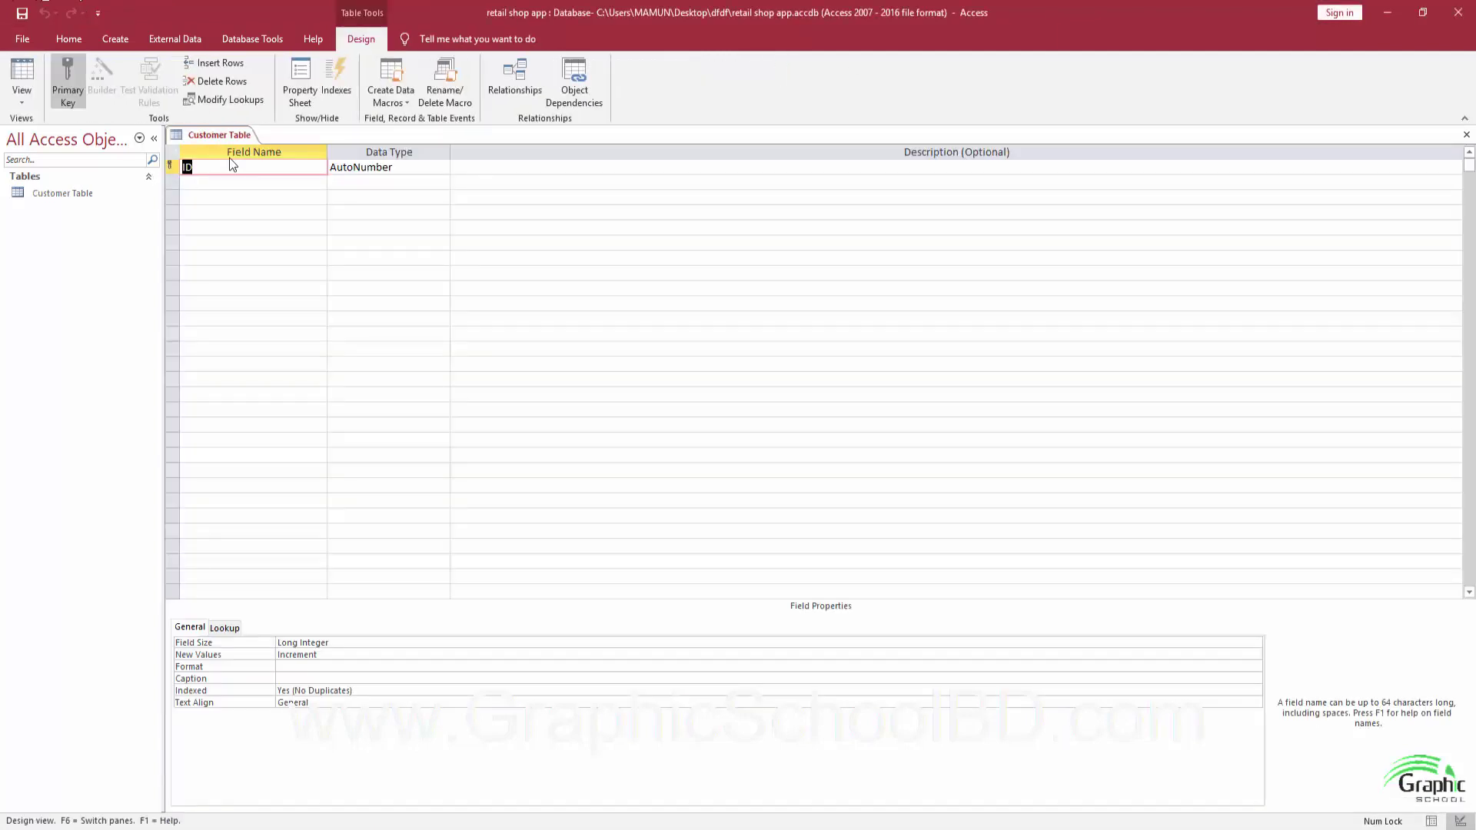
# Define CustomerID (AutoNumber), CustomerName and StreetAddress (Short Text), then switch to new strore app.
pyautogui.write('CustomerID')
pyautogui.press('Tab')
pyautogui.press('Tab')
pyautogui.press('Tab')
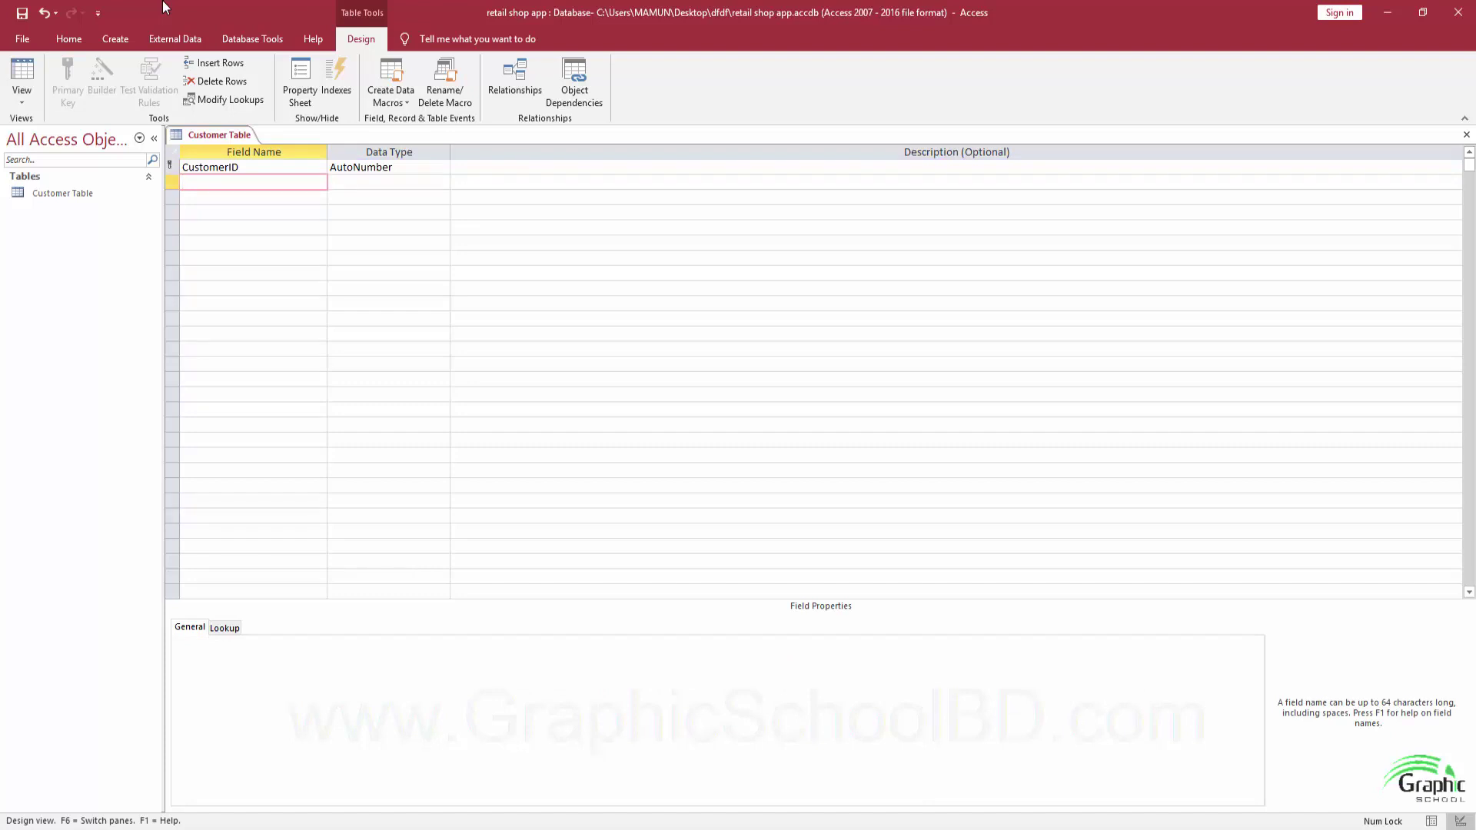
pyautogui.write('CustomerName')
pyautogui.press('Tab')
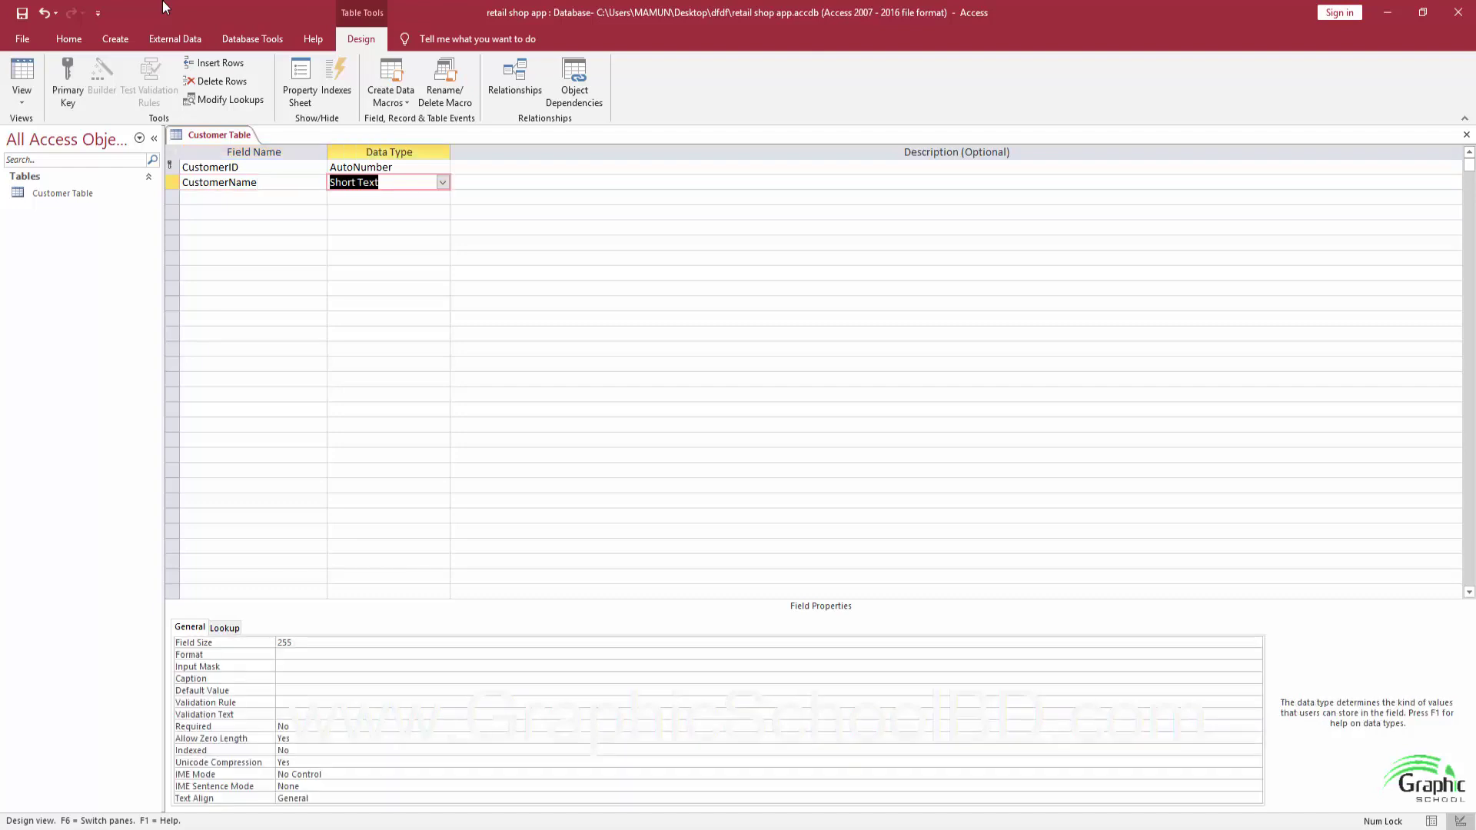
pyautogui.press('Tab')
pyautogui.press('Tab')
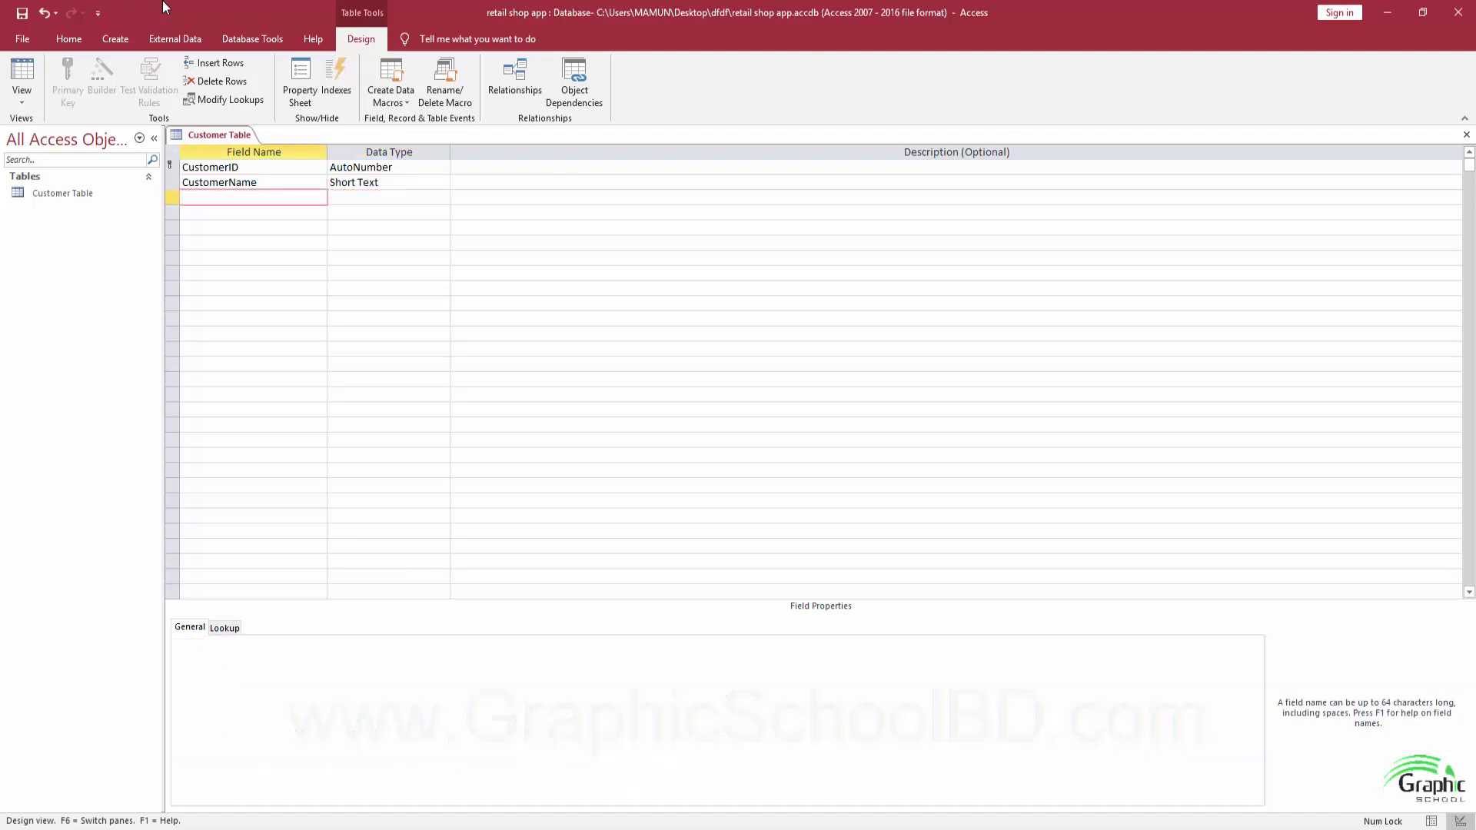
pyautogui.write('StreetAddress')
pyautogui.press('Tab')
pyautogui.press('Tab')
pyautogui.press('Tab')
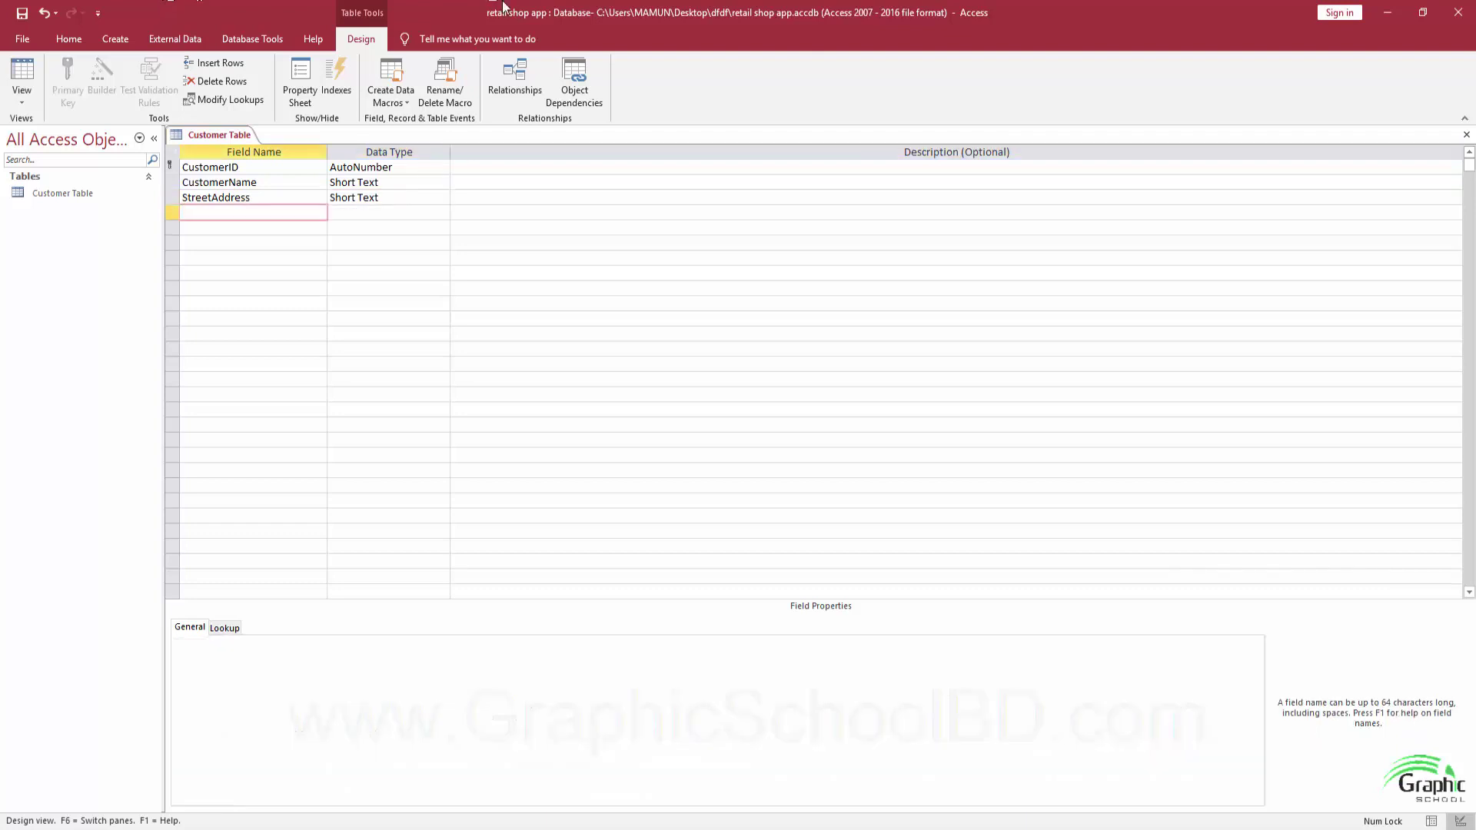
pyautogui.click(366, 815)
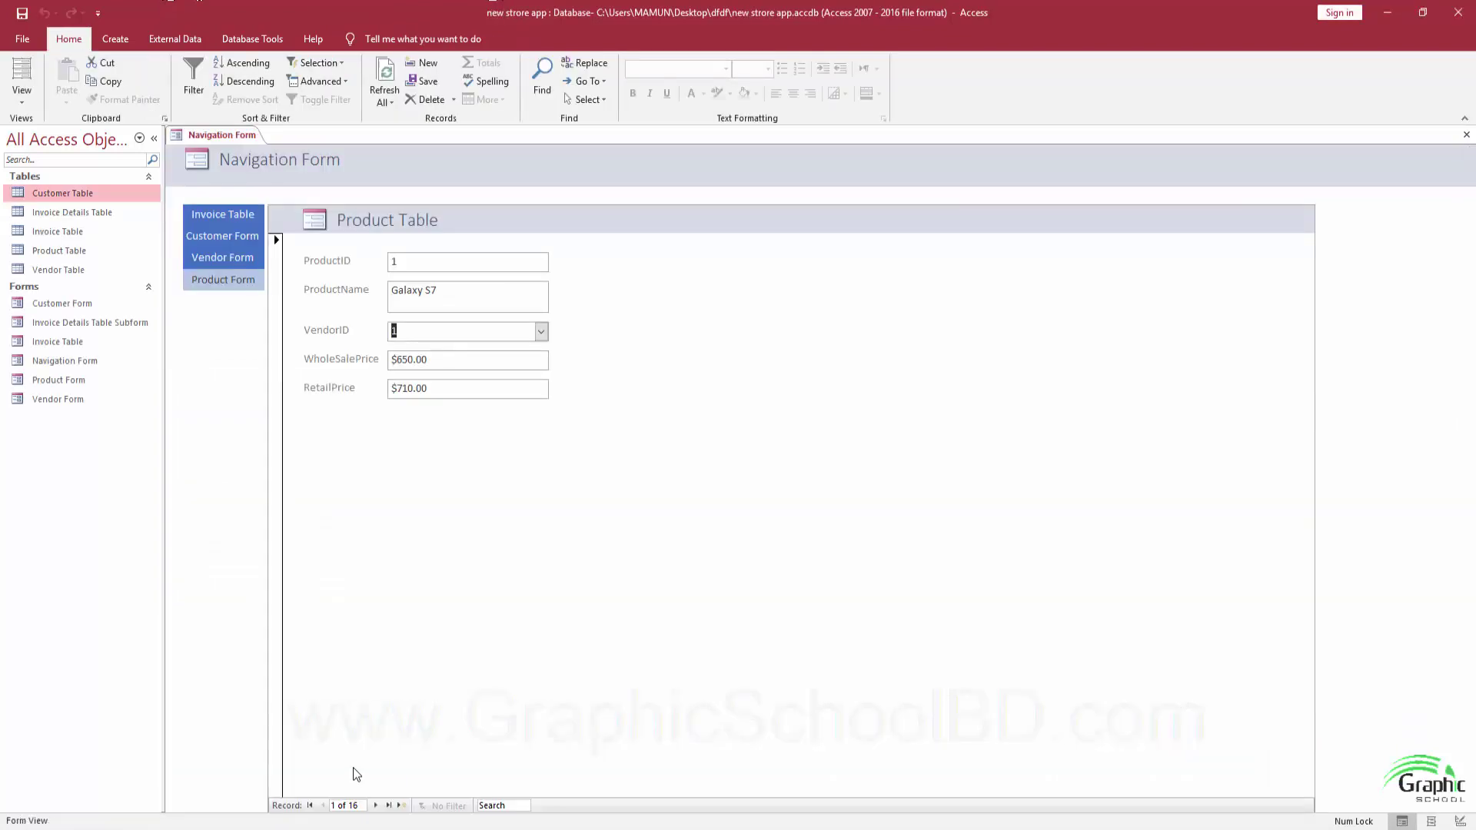
# In new strore app, open Customer Table for reference and close the Navigation Form.
pyautogui.doubleClick(53, 190)
pyautogui.click(228, 136)
pyautogui.click(1466, 134)
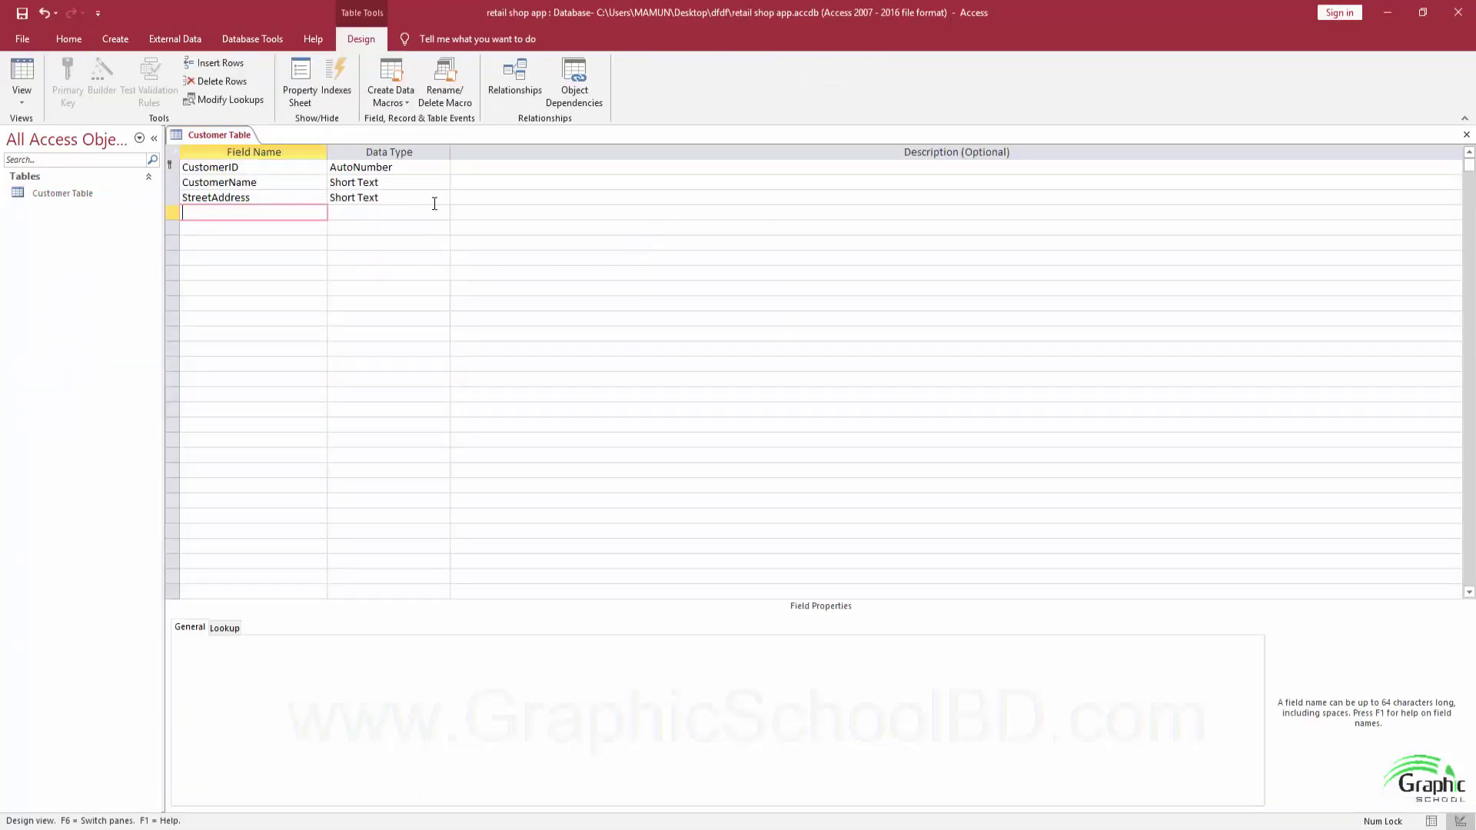
# Add City and State as Short Text fields and Zip as a Number field.
pyautogui.write('City')
pyautogui.press('Tab')
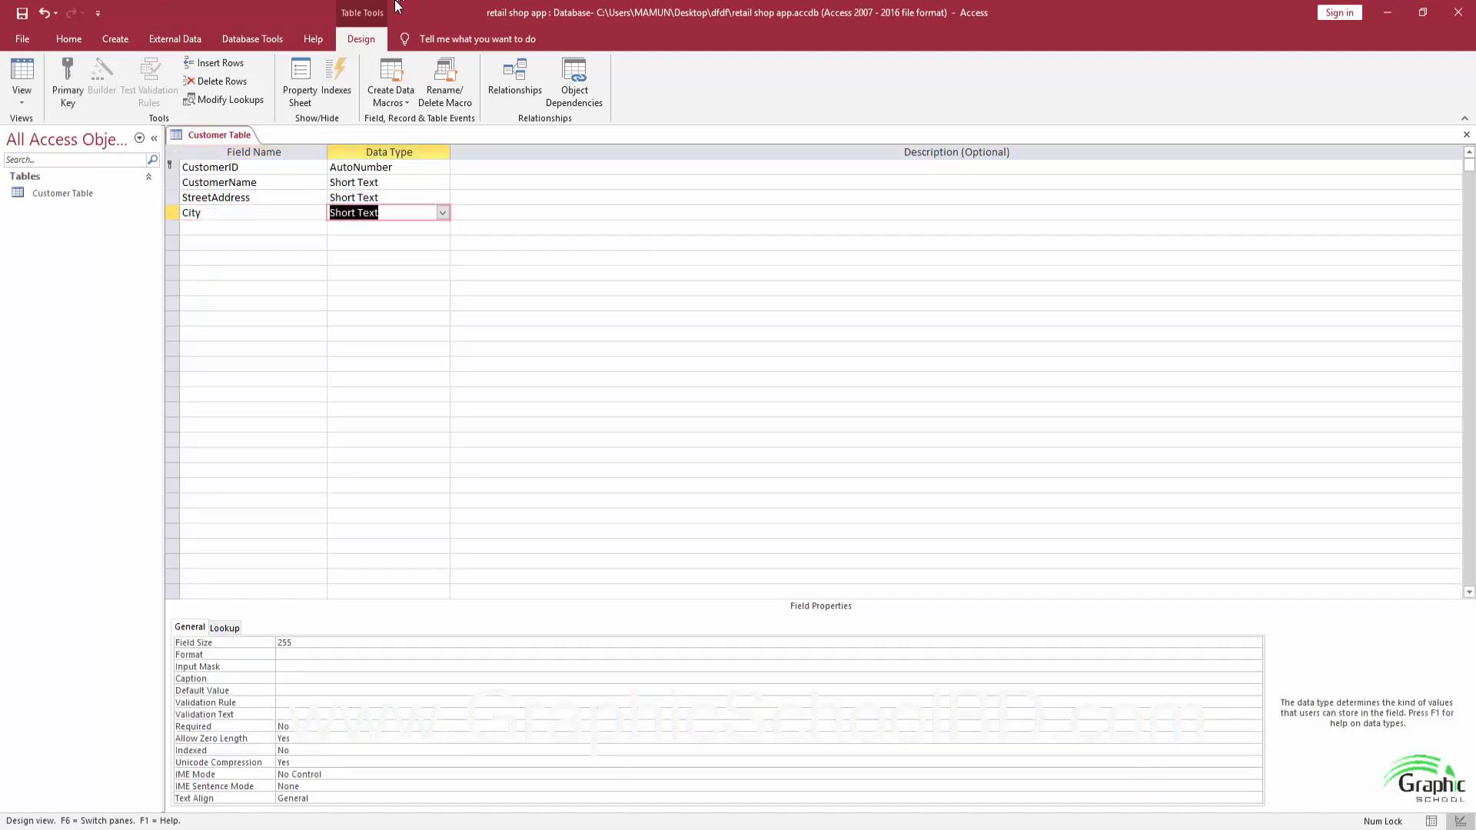
pyautogui.press('Tab')
pyautogui.press('Tab')
pyautogui.write('State')
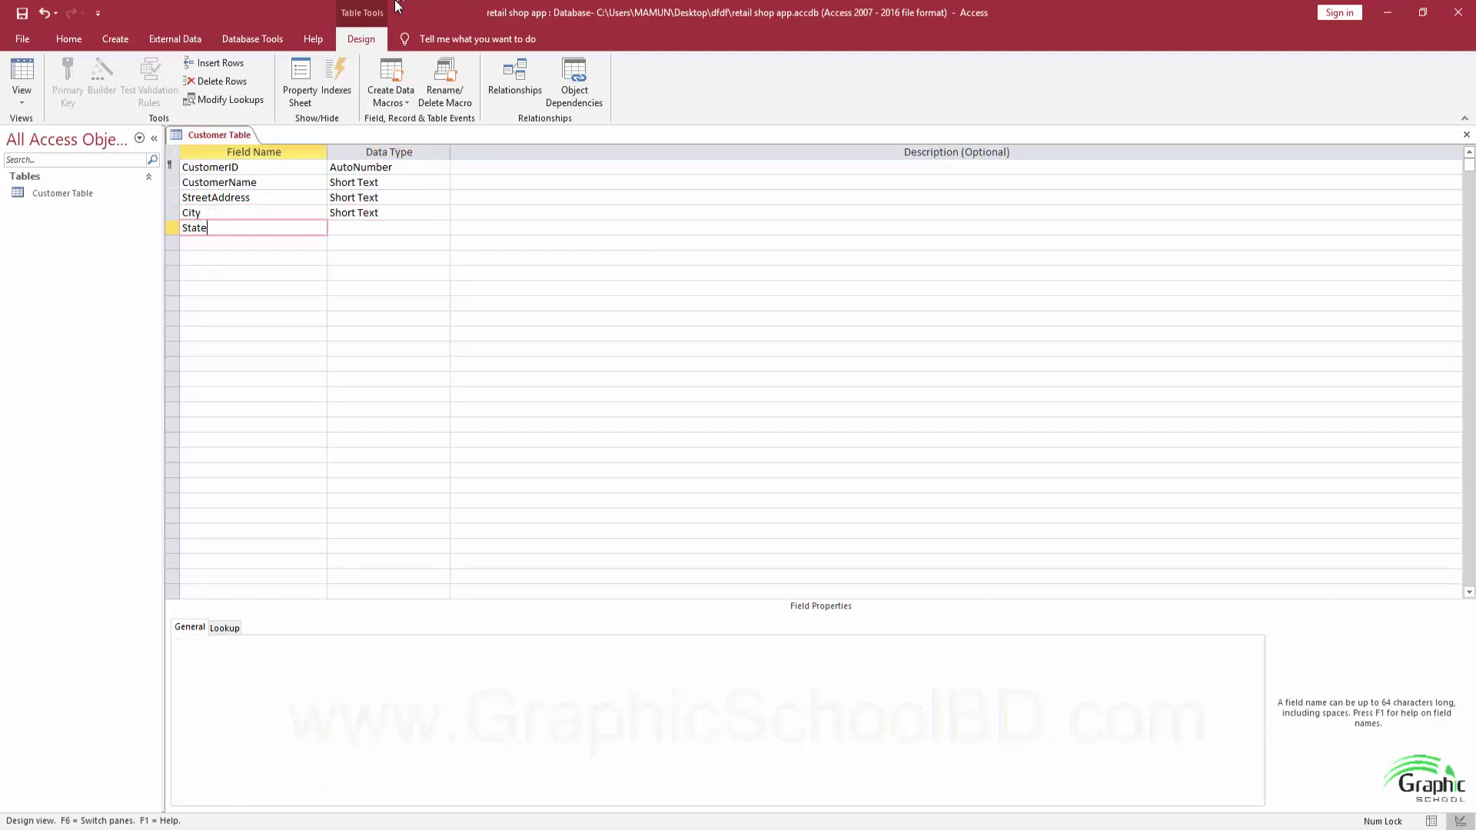
pyautogui.press('Tab')
pyautogui.press('Tab')
pyautogui.press('Tab')
pyautogui.write('Zip')
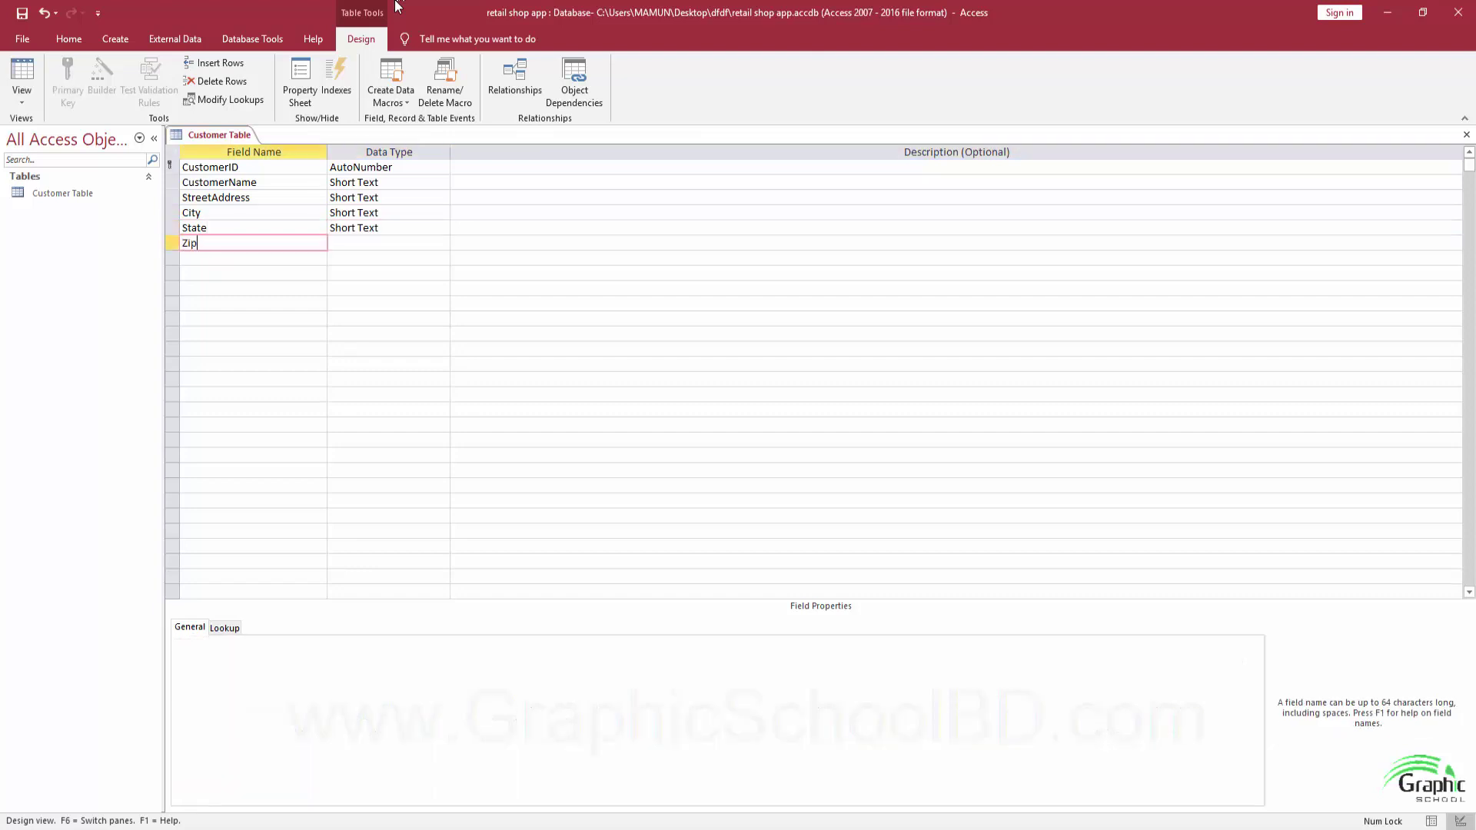
pyautogui.press('Tab')
pyautogui.press('Tab')
pyautogui.press('Tab')
pyautogui.press('capslock')
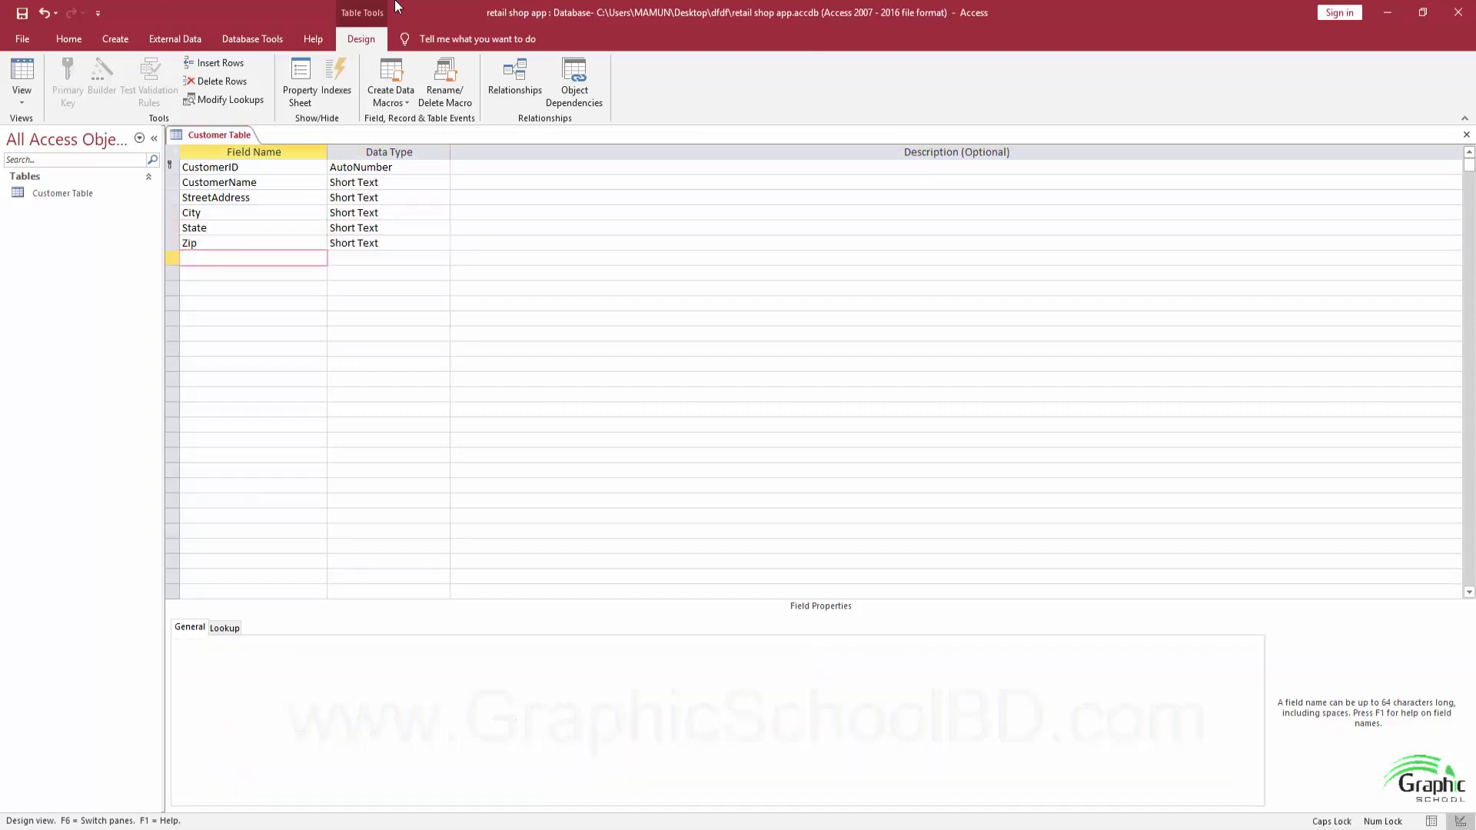
pyautogui.press('Tab')
pyautogui.press('capslock')
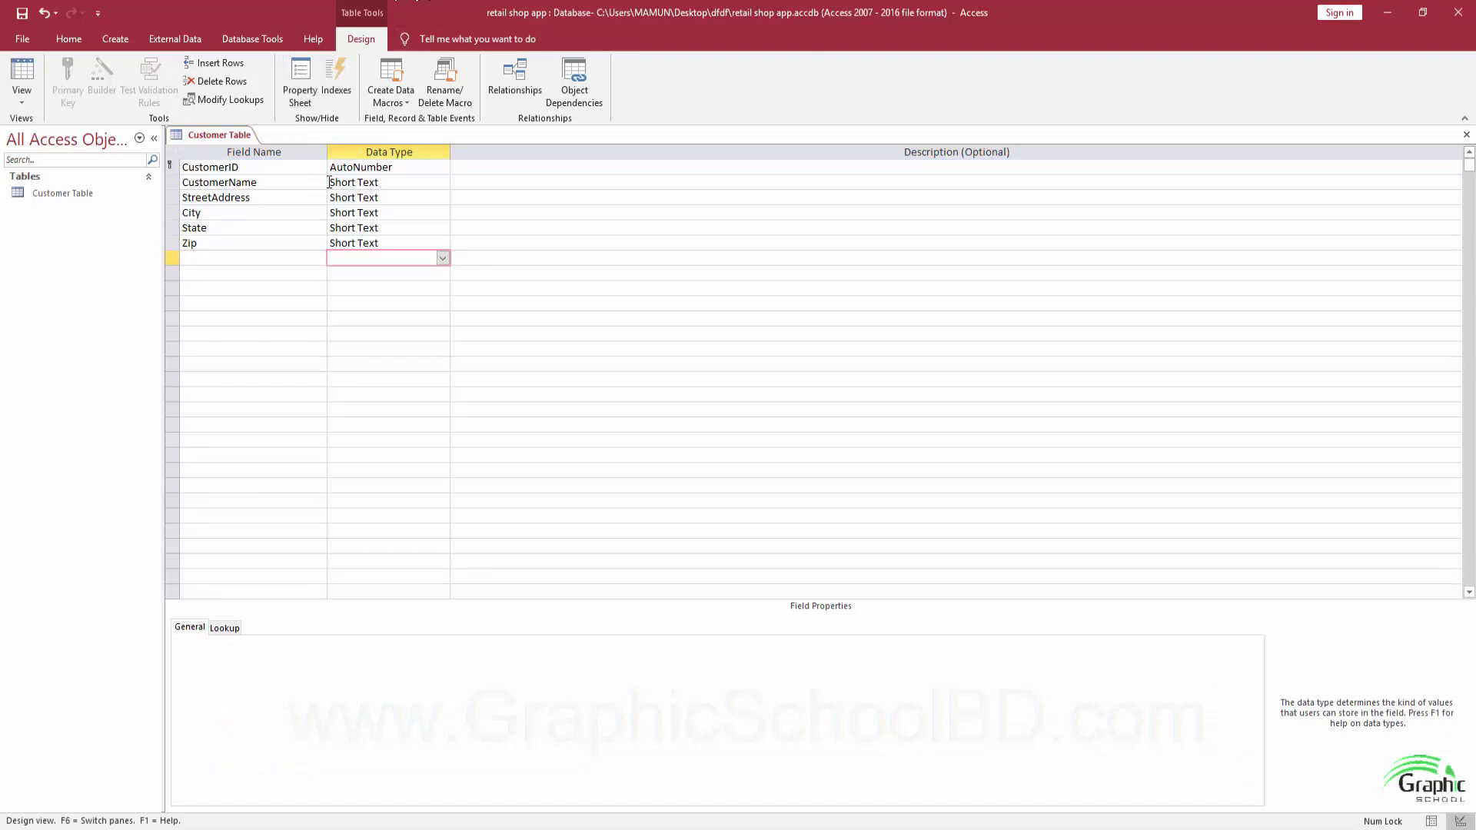
pyautogui.click(364, 243)
pyautogui.click(443, 243)
pyautogui.click(404, 283)
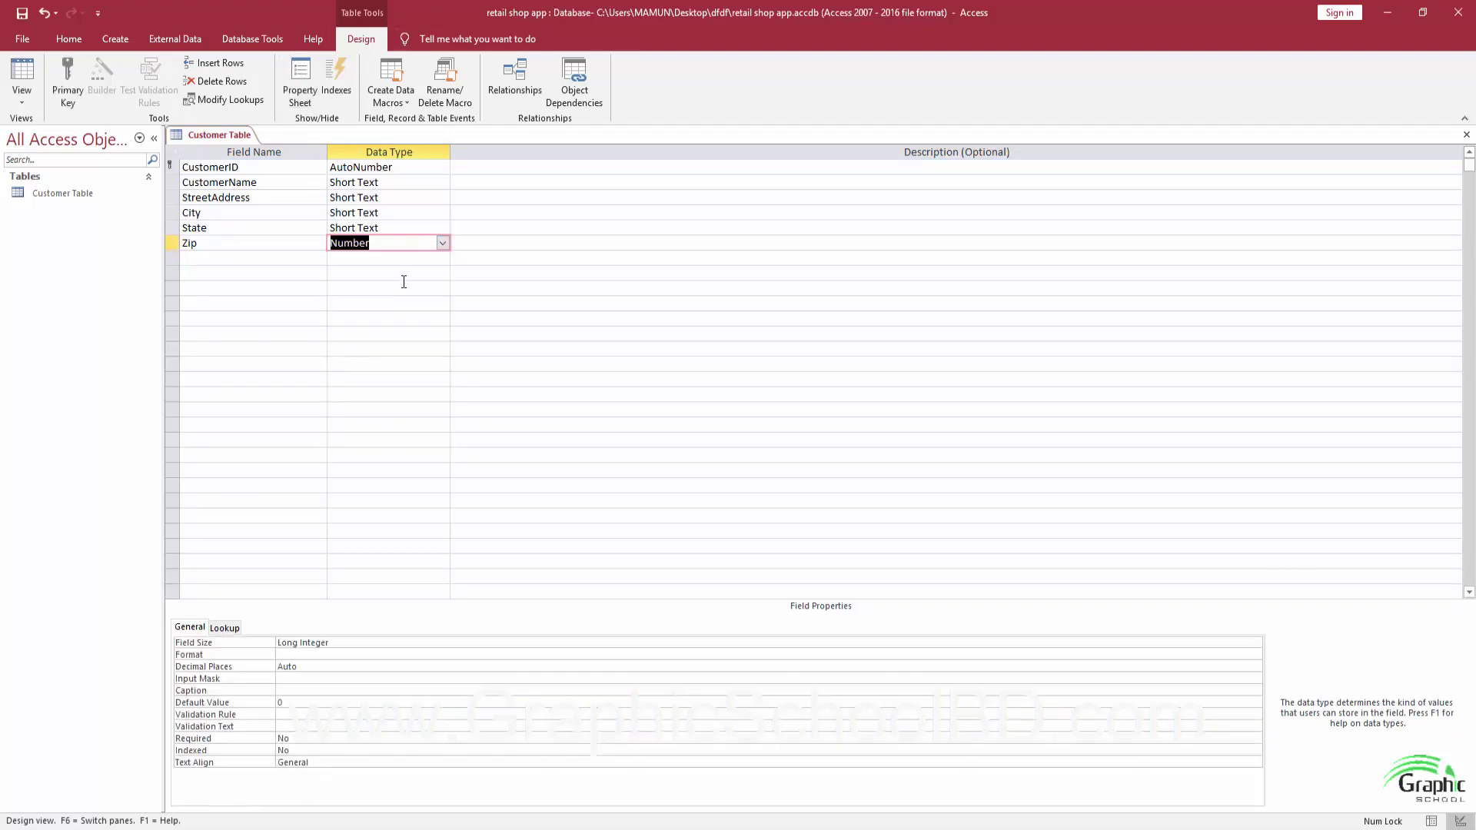
# Add CustomerSince as Date/Time and ShippingStatus as Yes/No.
pyautogui.click(262, 260)
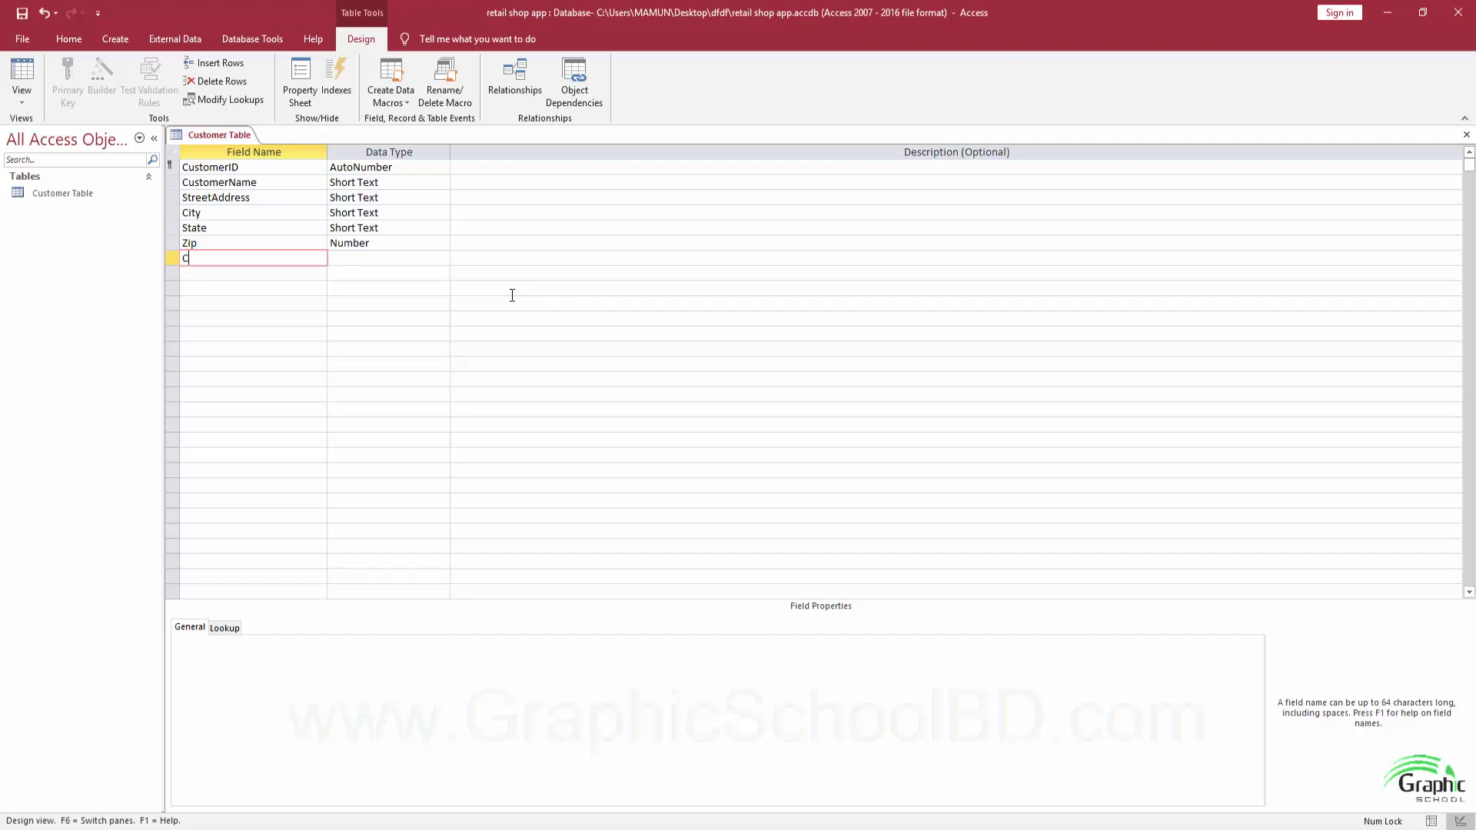
pyautogui.write('stomerSince')
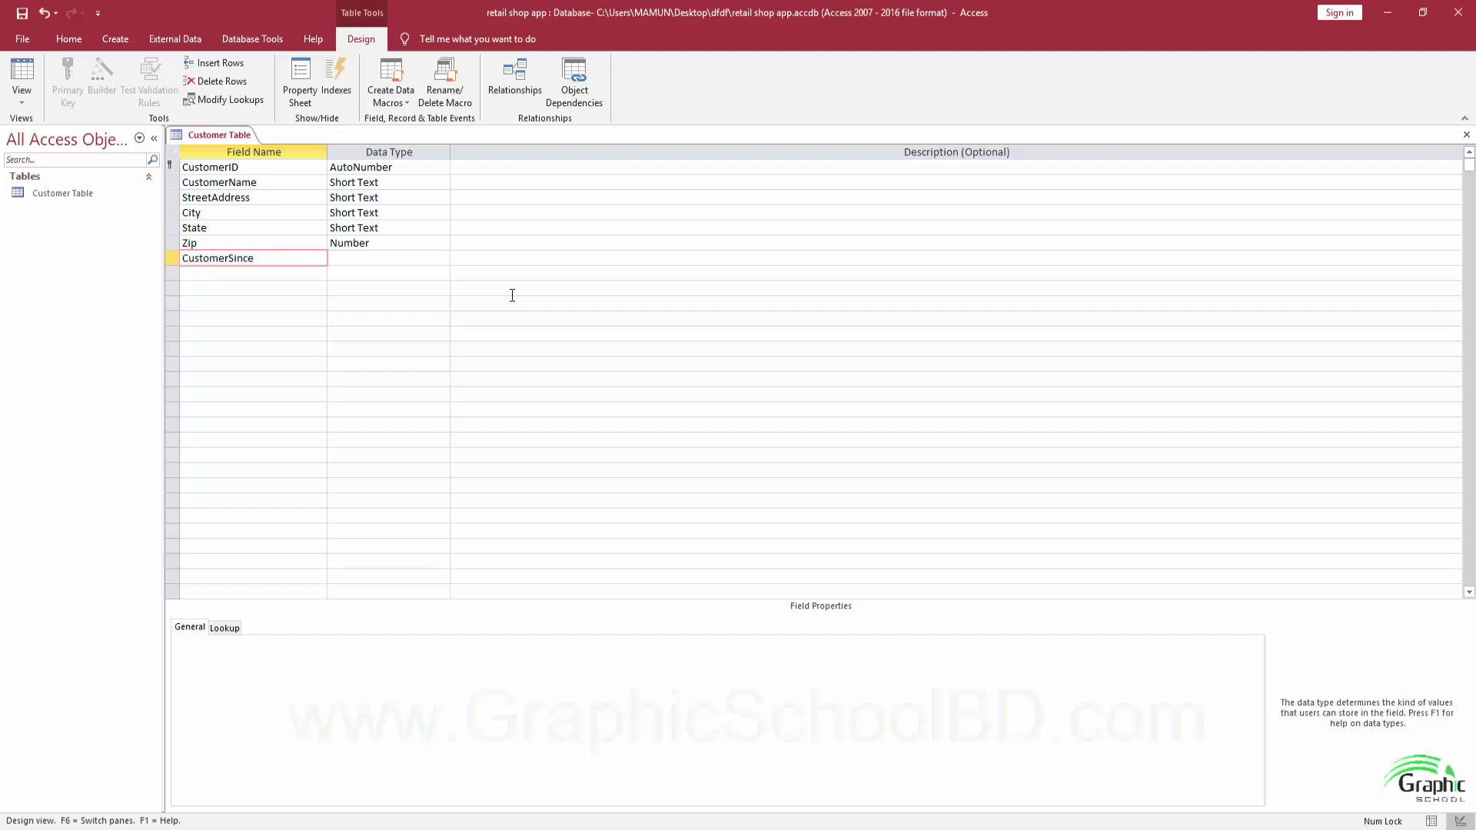
pyautogui.press('Tab')
pyautogui.press('Tab')
pyautogui.press('capslock')
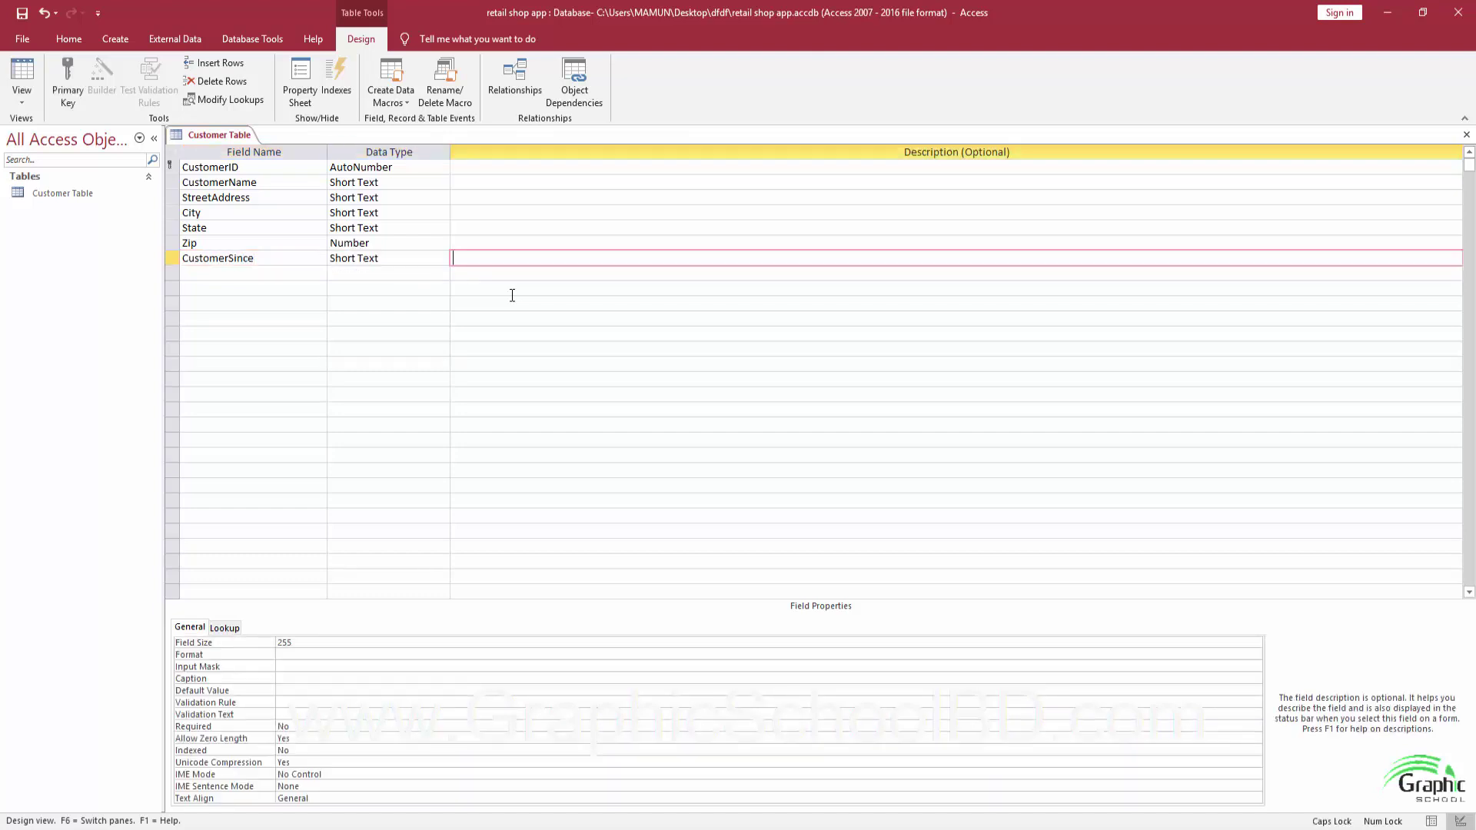
pyautogui.press('capslock')
pyautogui.hotkey('shift', 'Tab')
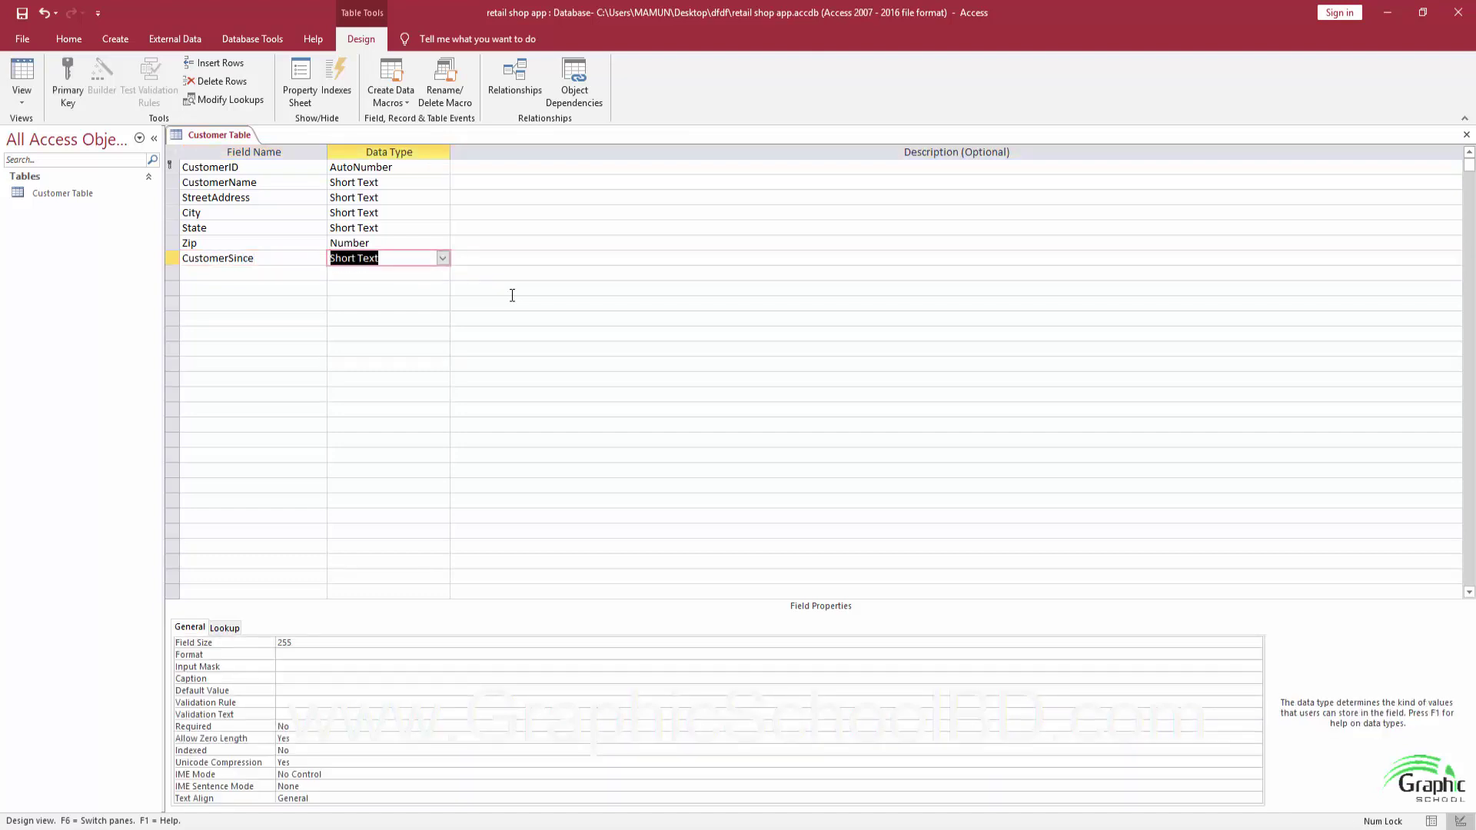
pyautogui.write('date/Time')
pyautogui.press('Tab')
pyautogui.press('Tab')
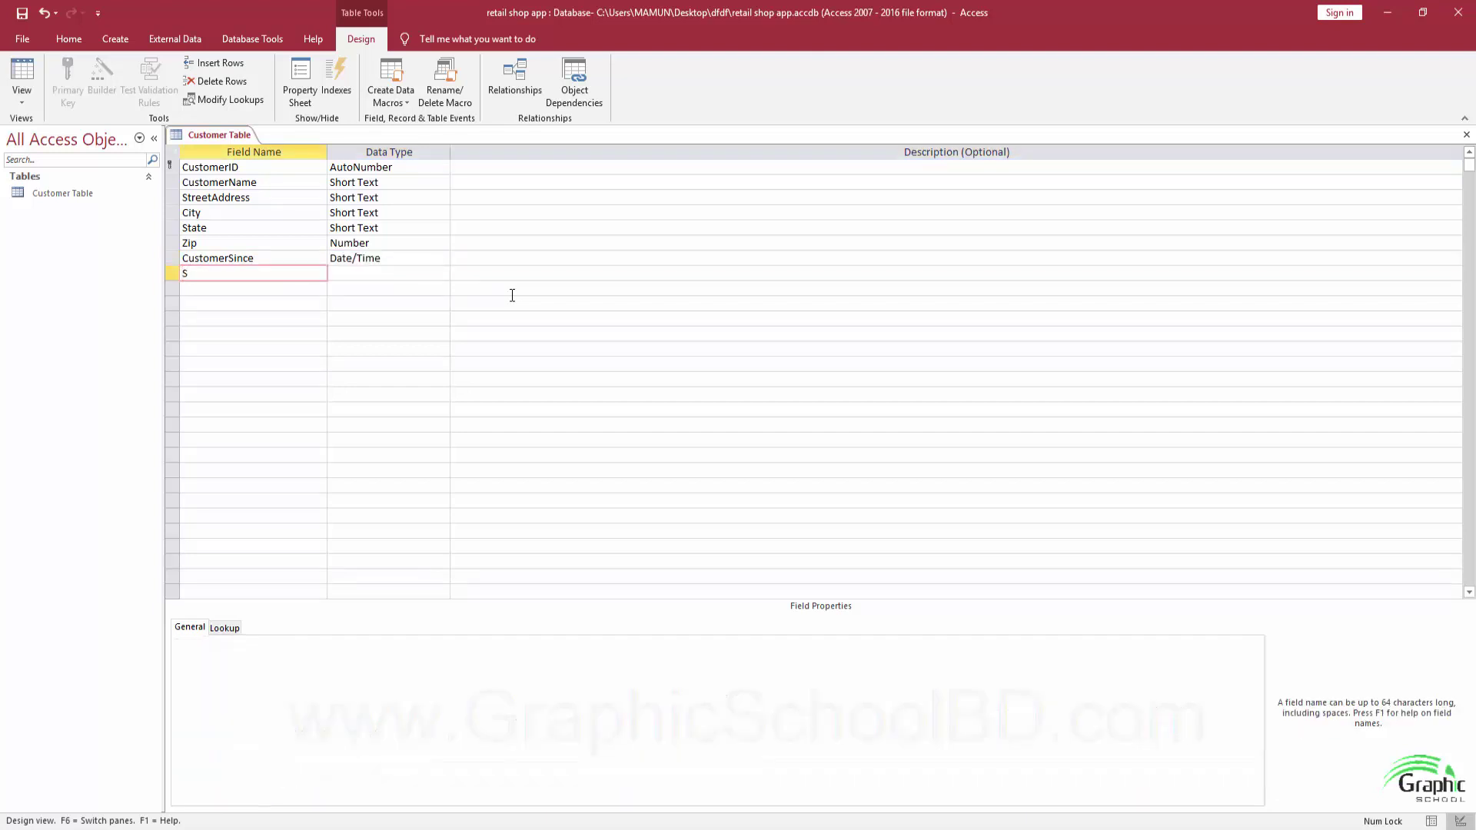
pyautogui.write('ShippingStatus')
pyautogui.press('Tab')
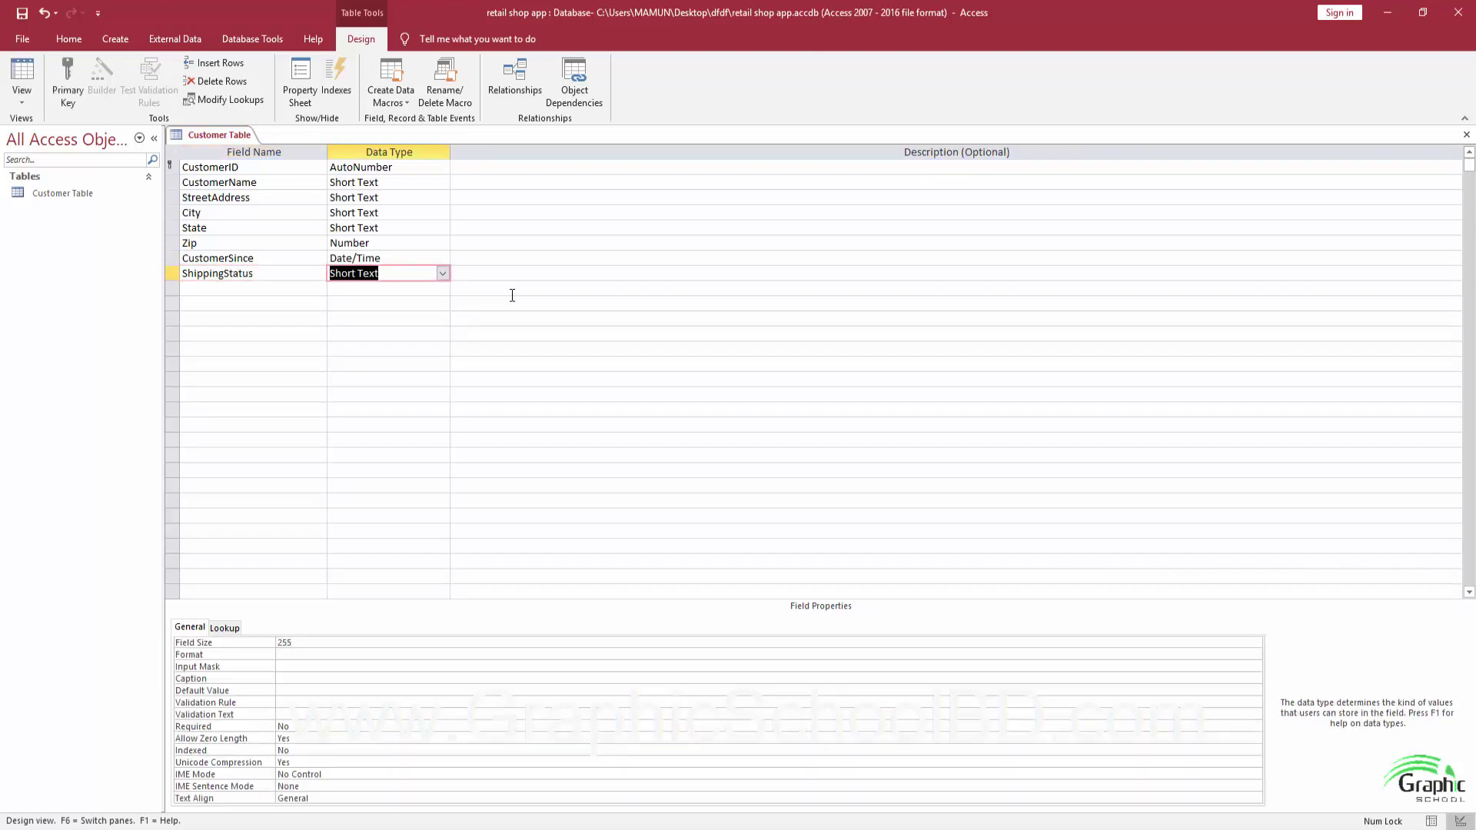
pyautogui.write('yes/No')
pyautogui.press('Tab')
pyautogui.press('Tab')
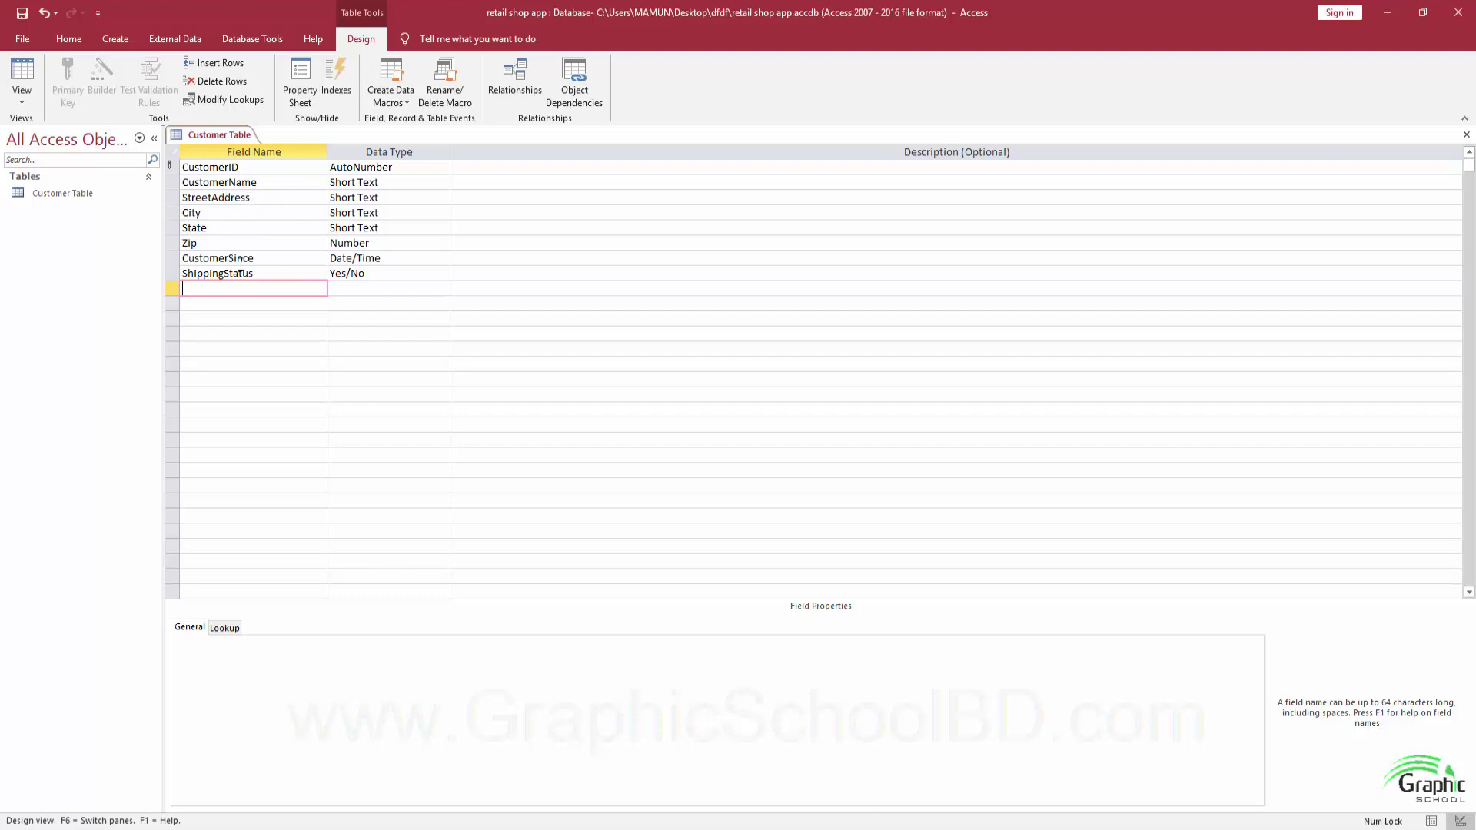
# Switch to Datasheet view and widen the CustomerName, CustomerSince and ShippingStatus columns.
pyautogui.click(23, 77)
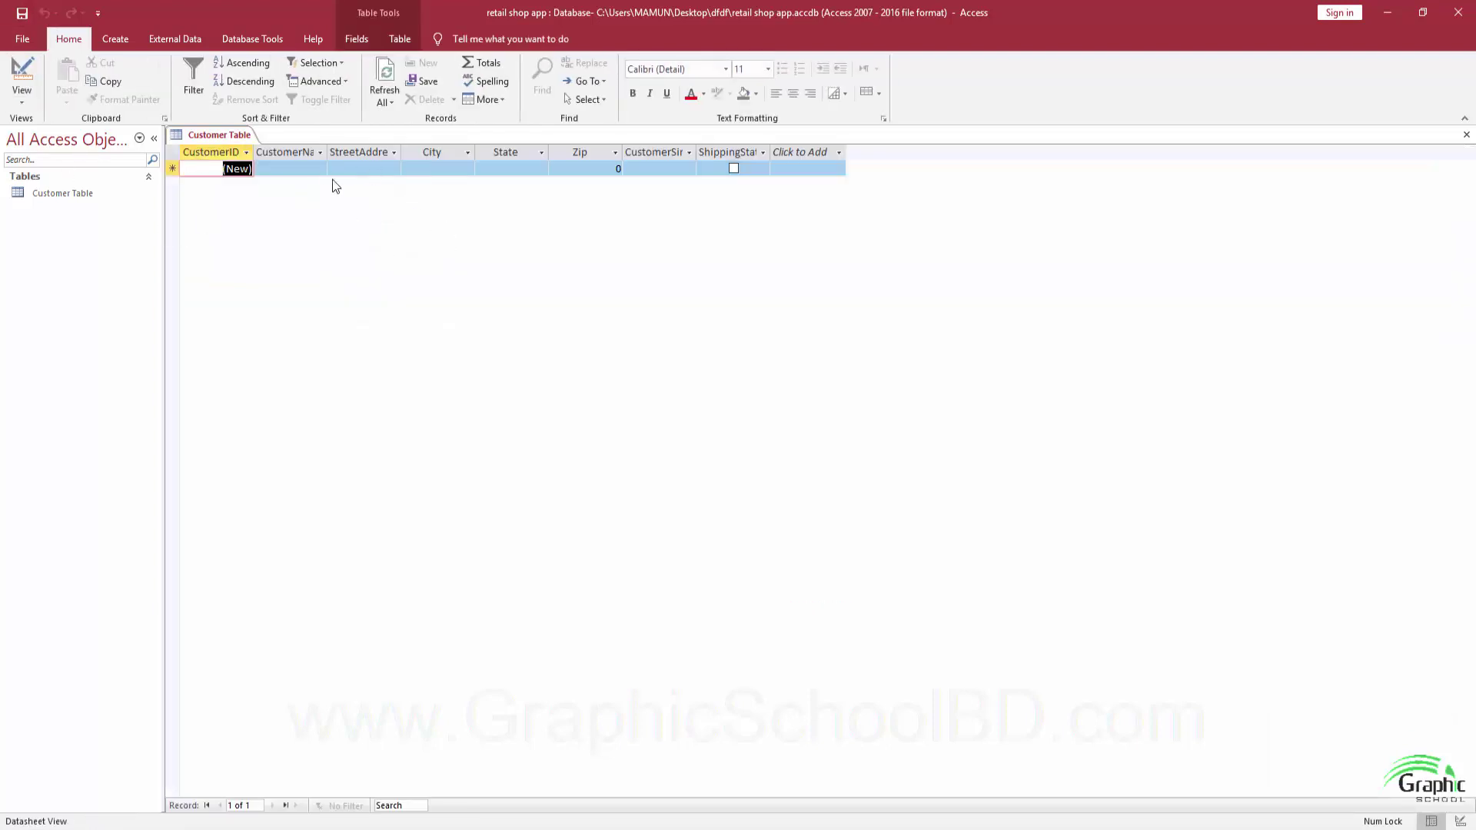
pyautogui.moveTo(329, 153); pyautogui.dragTo(644, 152)
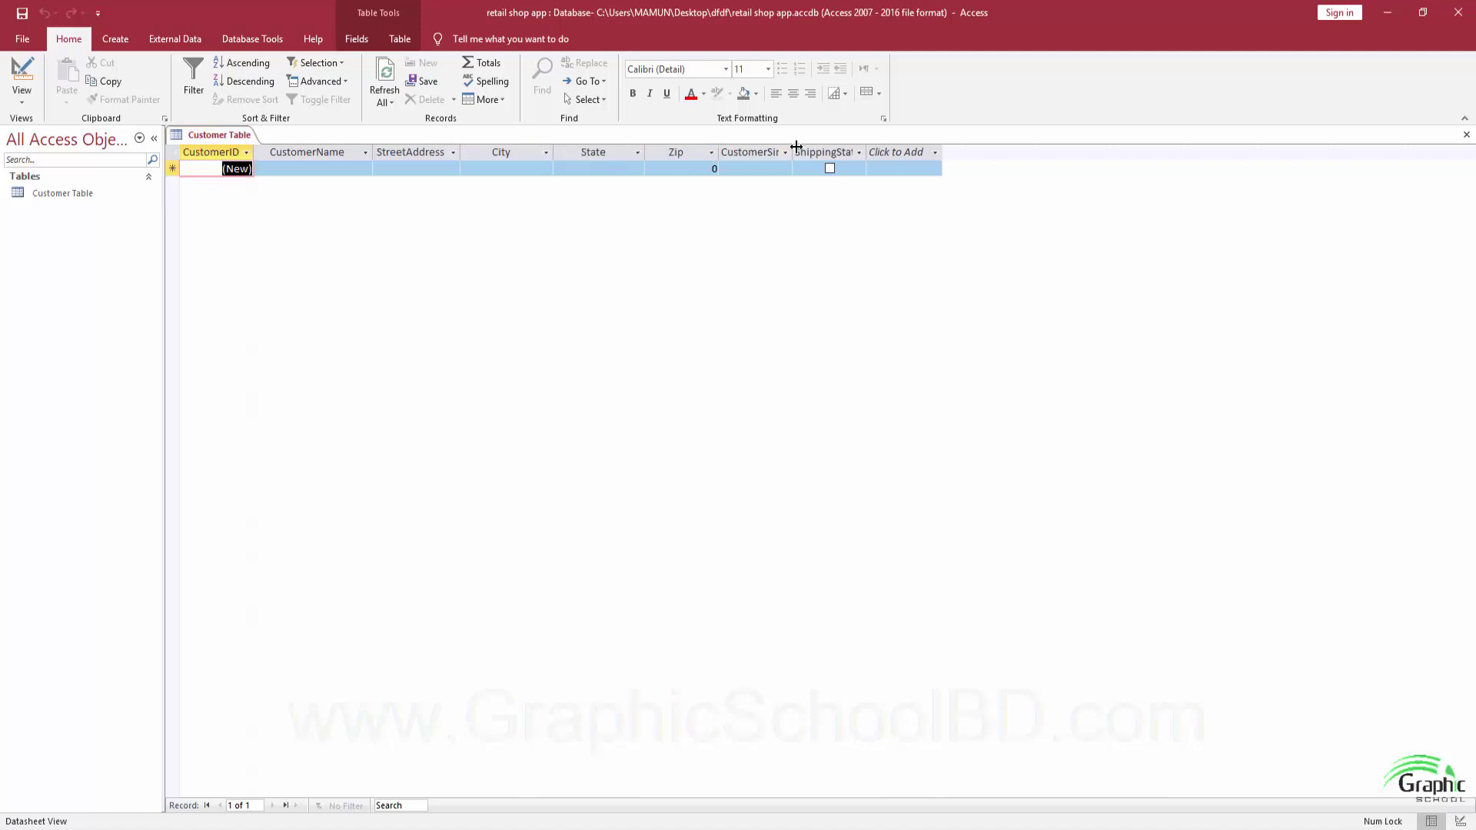
pyautogui.moveTo(793, 152); pyautogui.dragTo(907, 152)
pyautogui.click(937, 152)
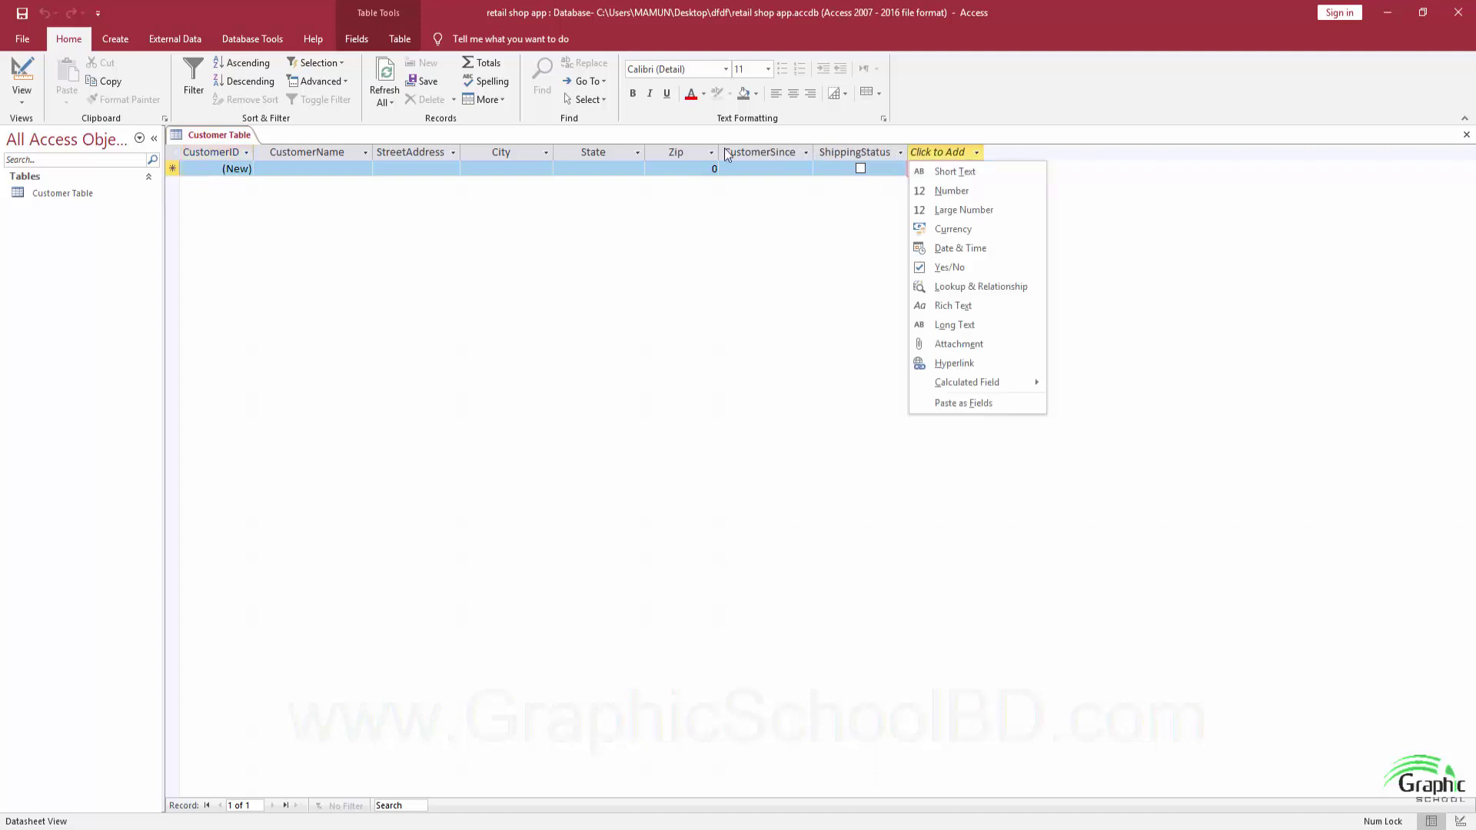
pyautogui.press('Escape')
# Enter the first customer's name, street address, city, state and zip code.
pyautogui.click(345, 167)
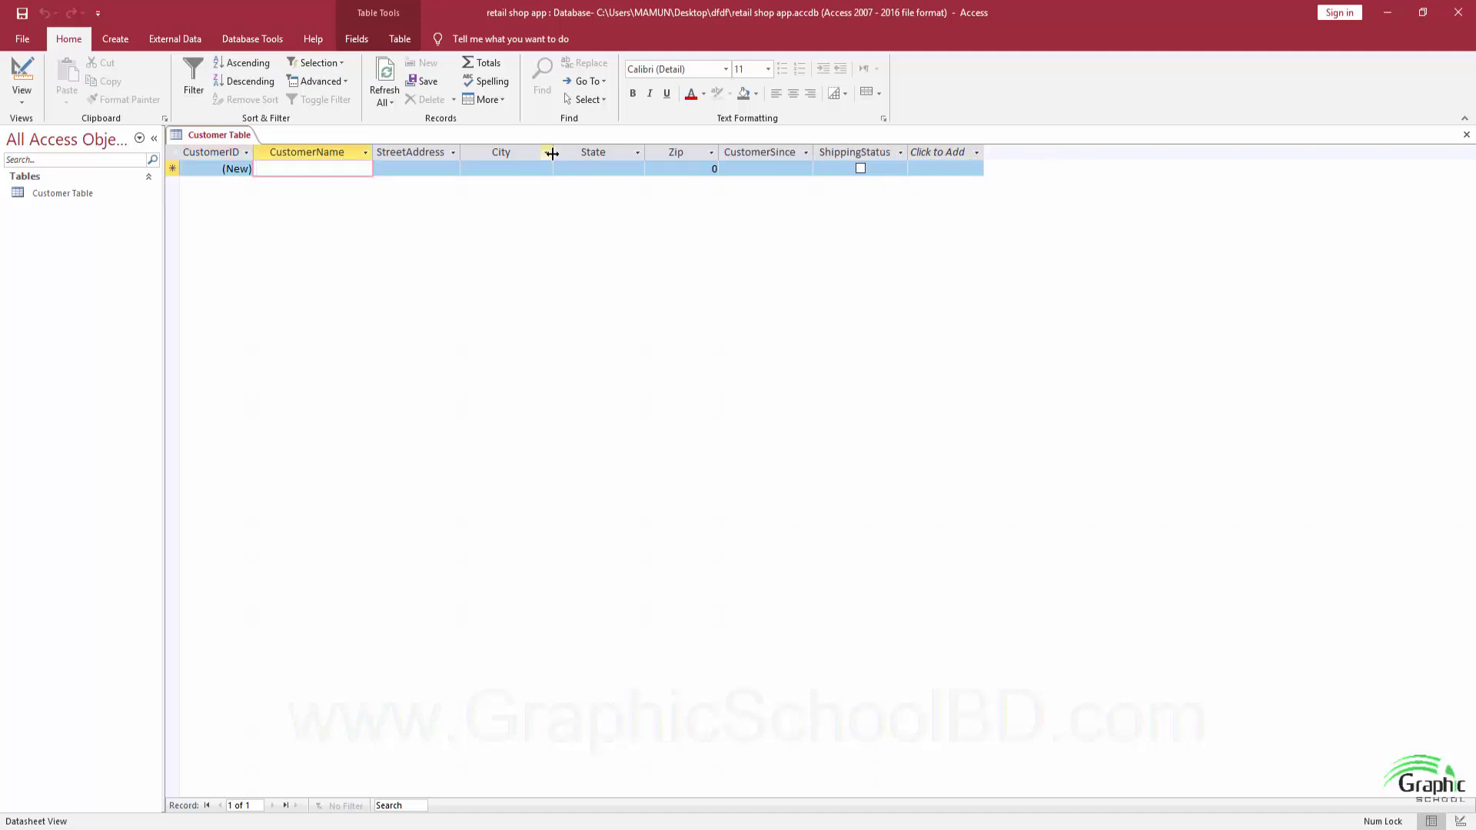
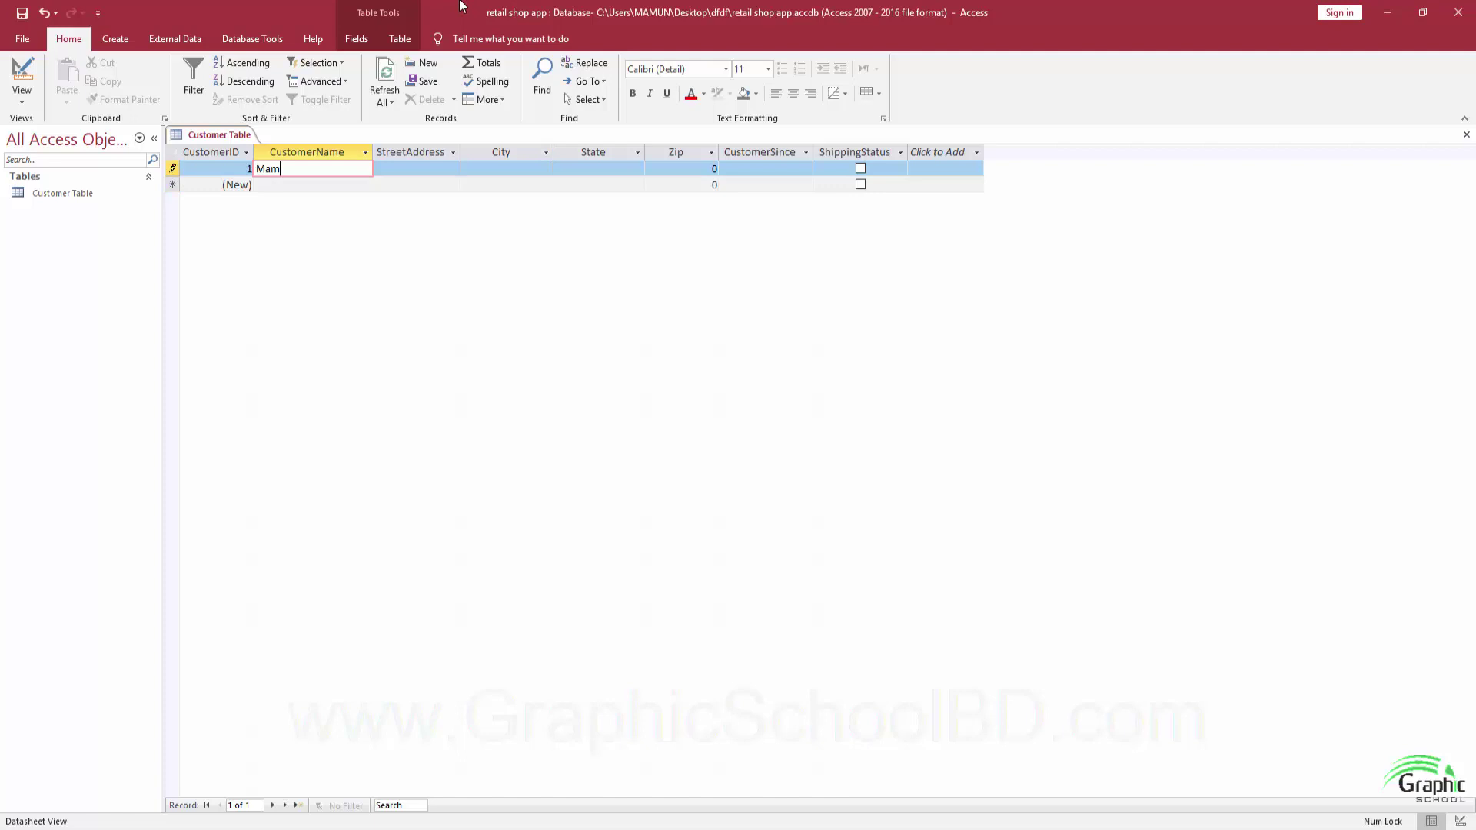
pyautogui.press('Tab')
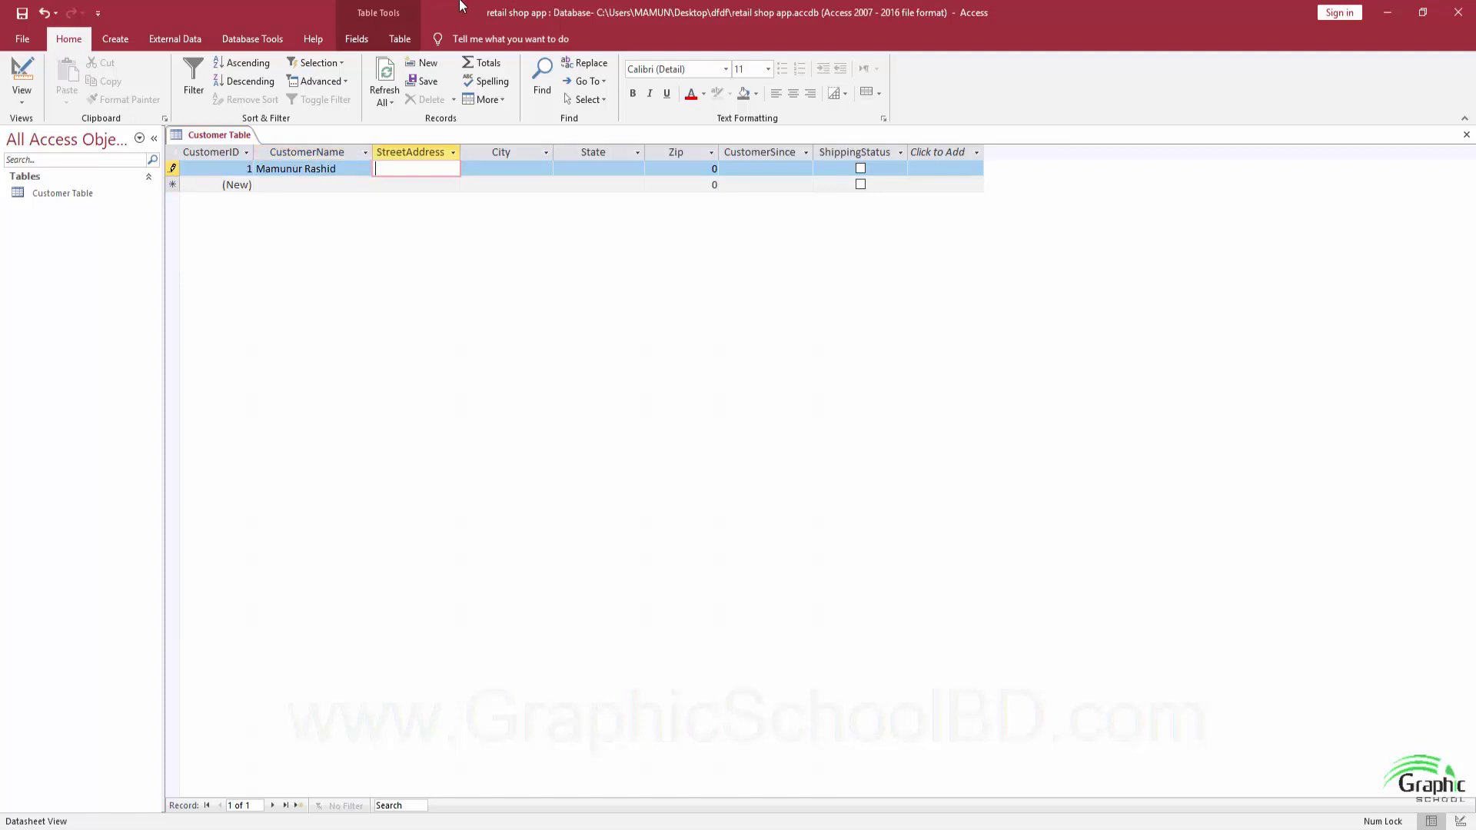
pyautogui.write('Shobujba')
pyautogui.write('g Stadium')
pyautogui.write('Road')
pyautogui.press('Tab')
pyautogui.write('Bog')
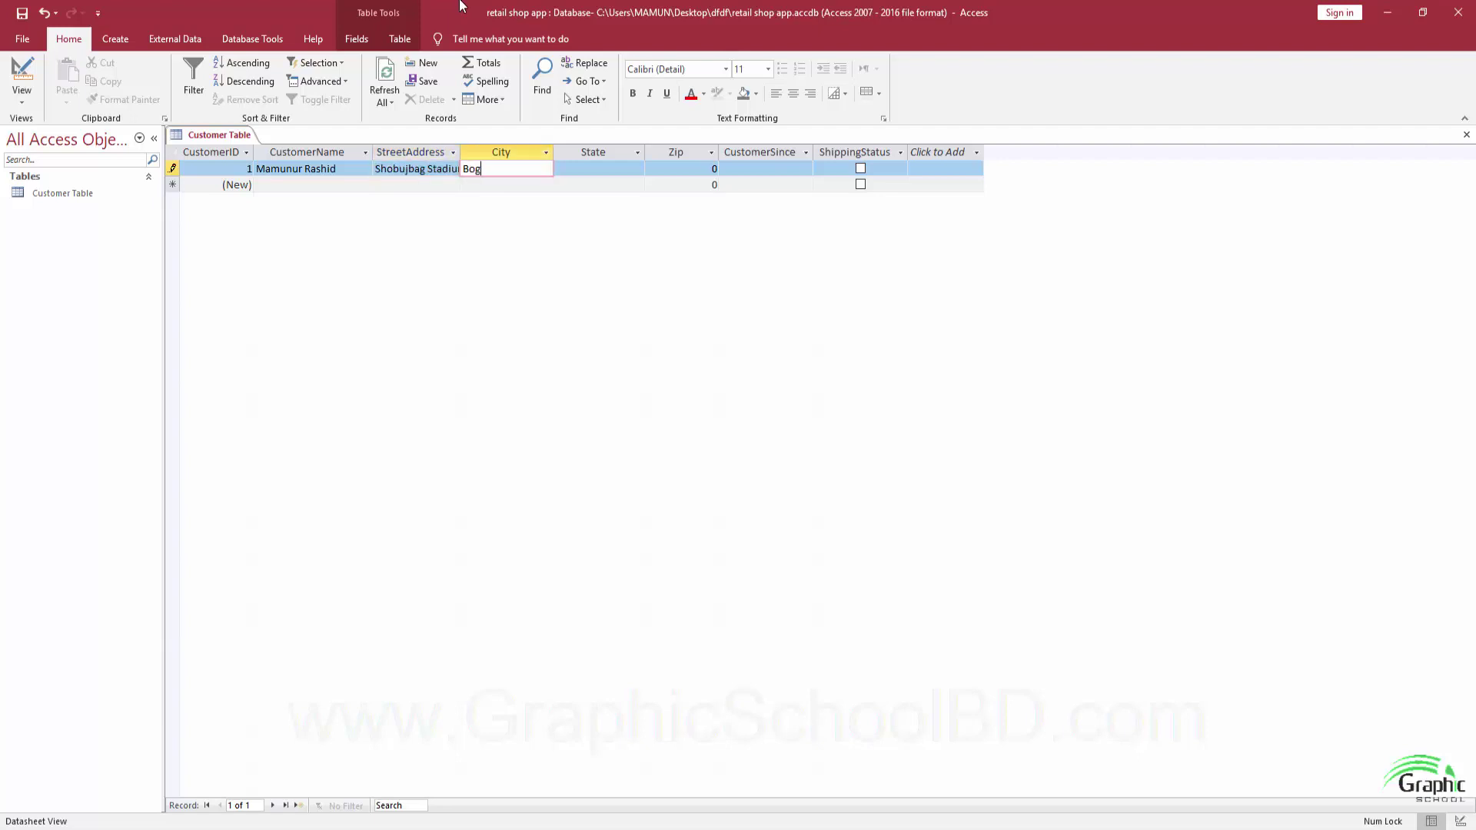
pyautogui.press('Tab')
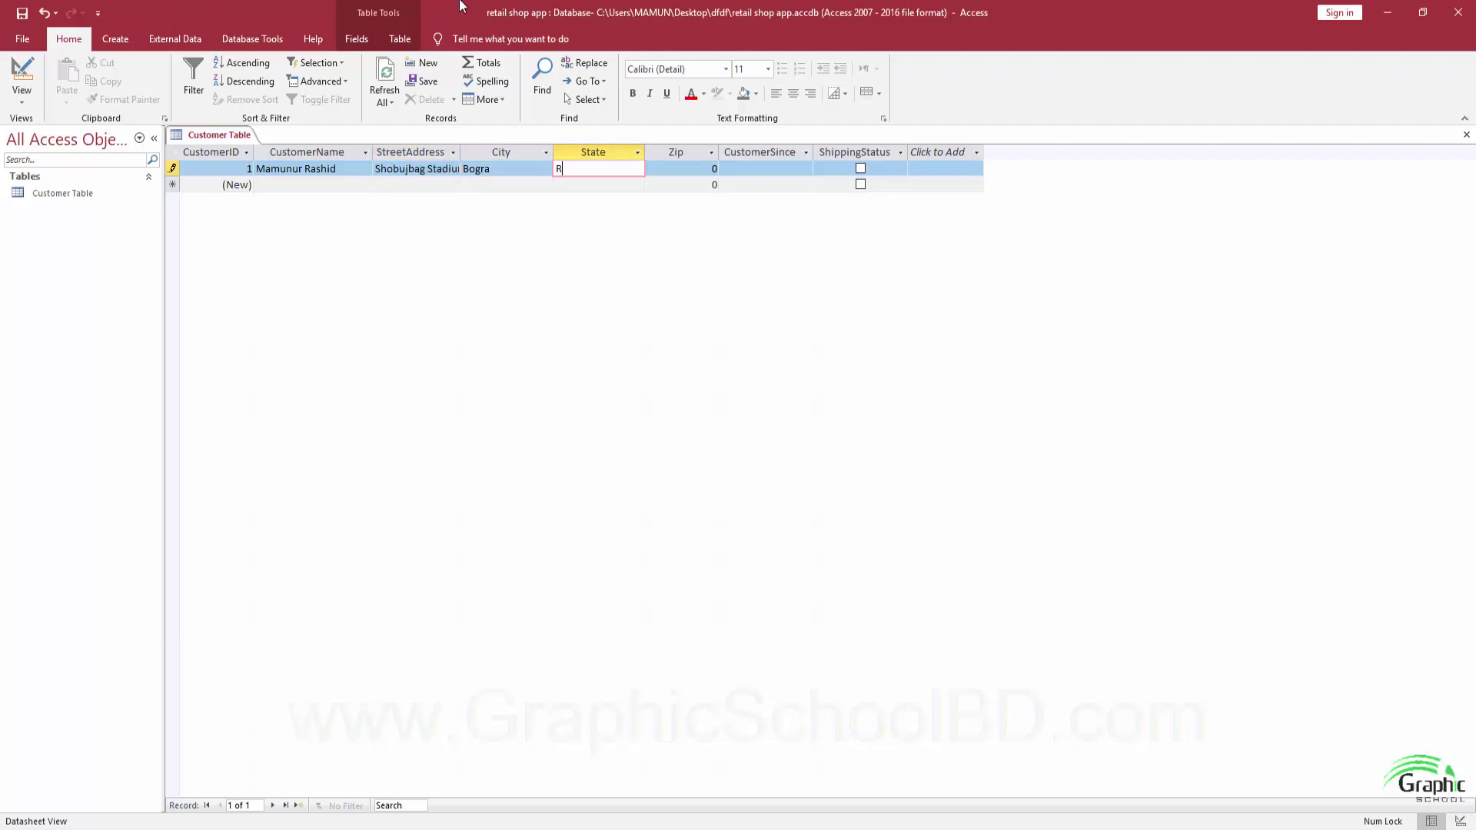
pyautogui.write('Rajshahi')
pyautogui.press('Tab')
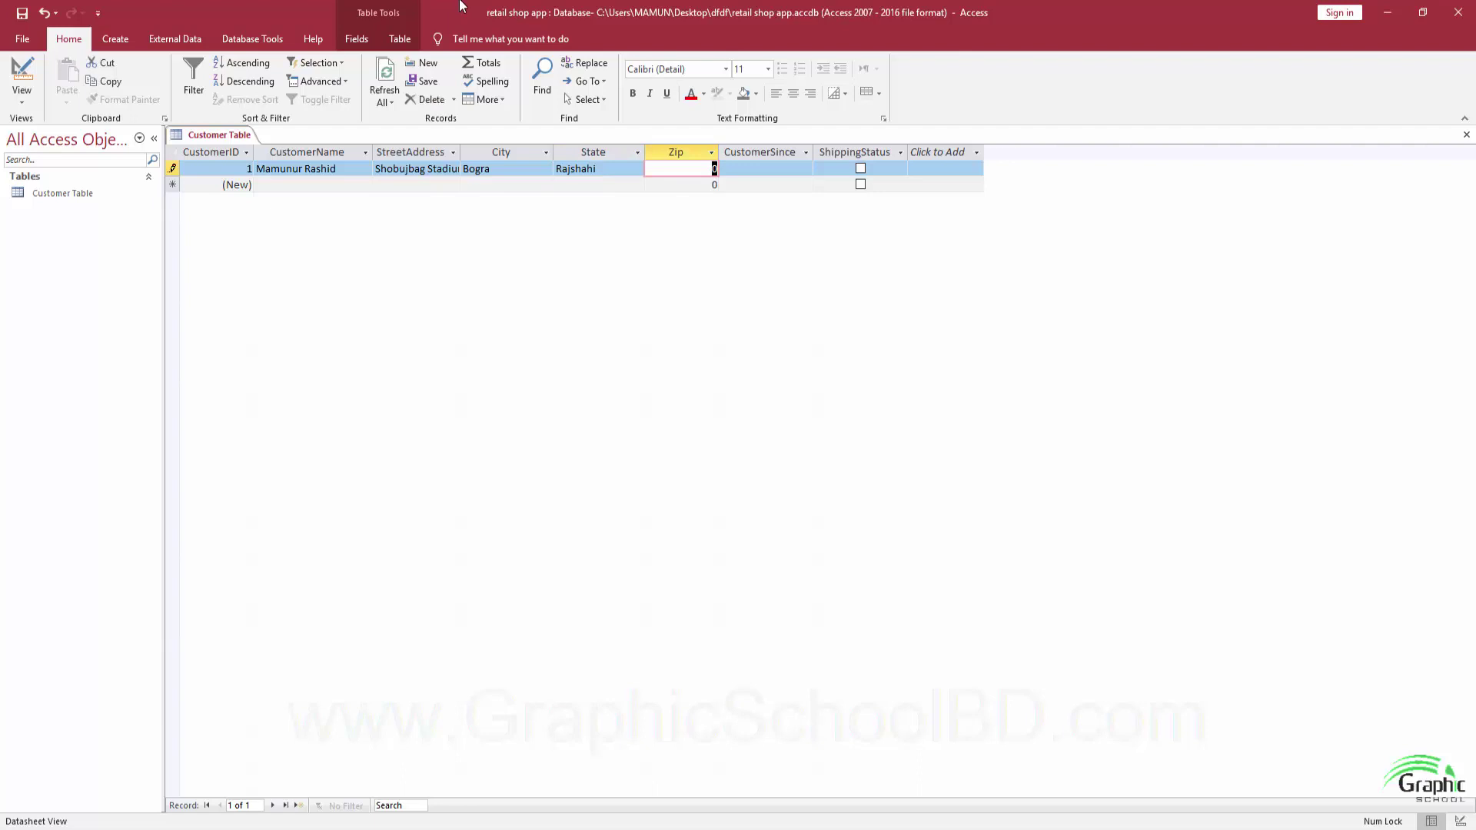
pyautogui.write('5800')
pyautogui.press('Tab')
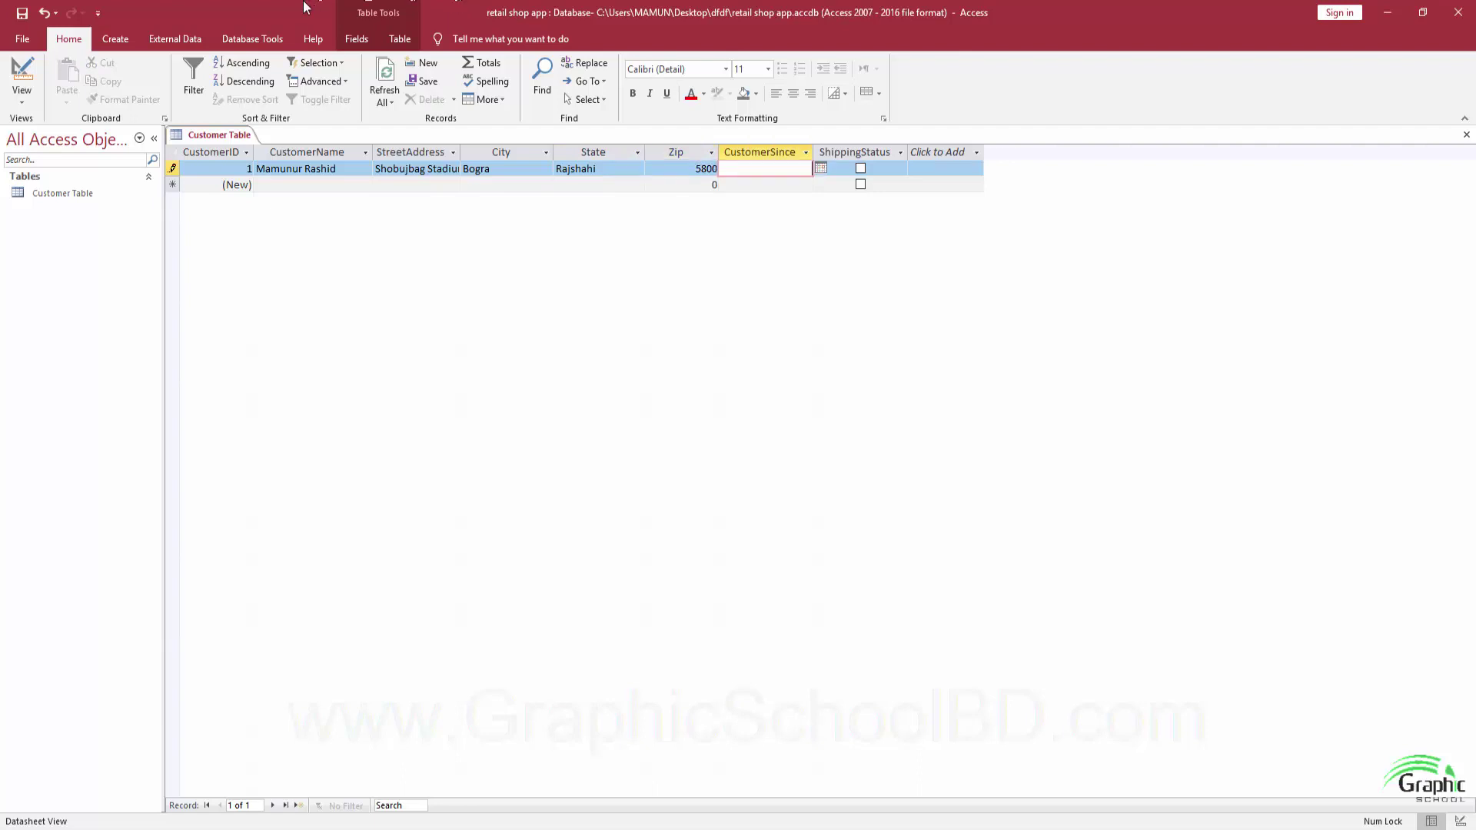
# Set CustomerSince to 03-Nov-18 with the date picker and tick ShippingStatus.
pyautogui.click(819, 168)
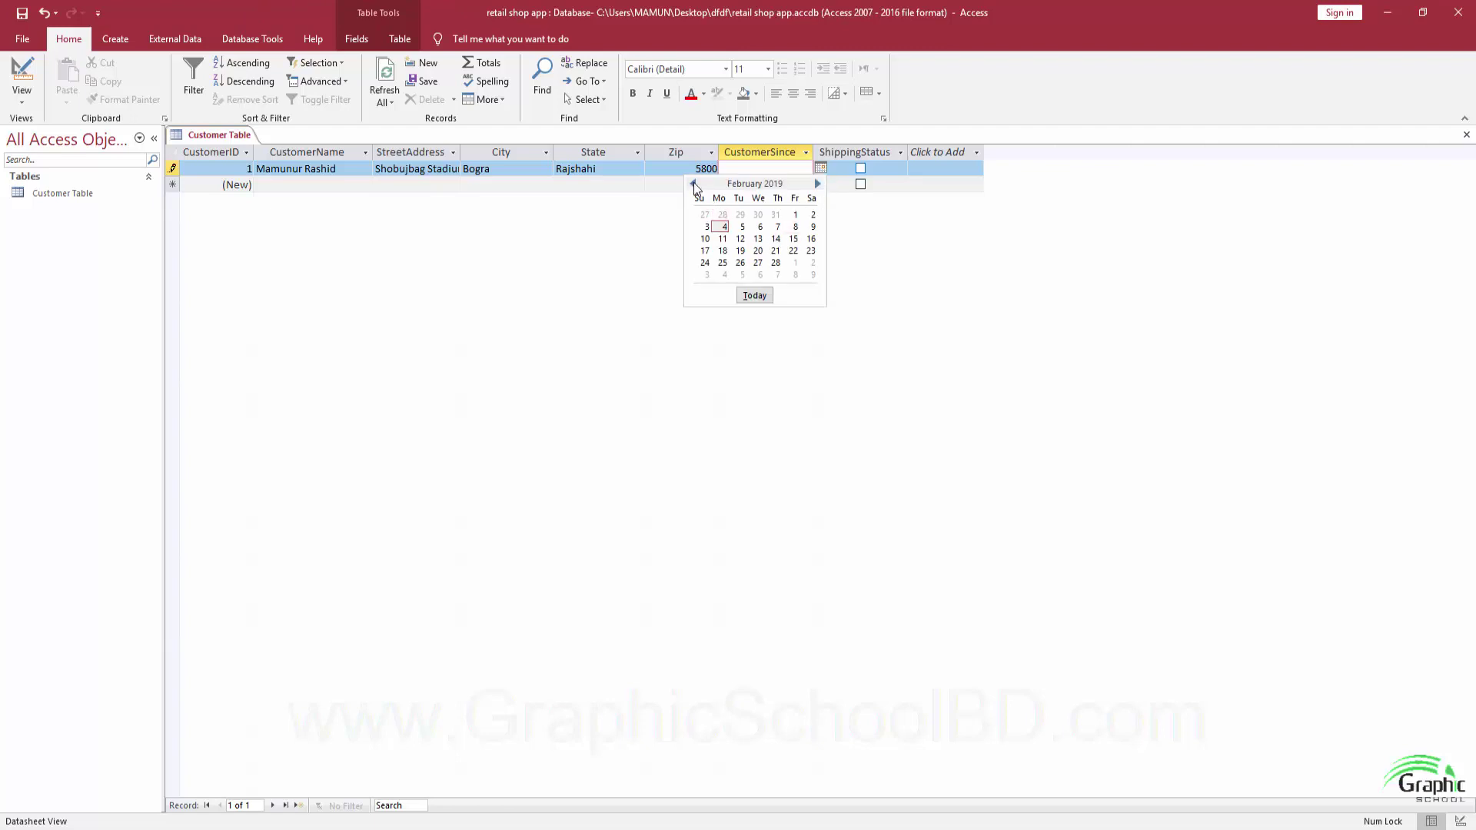
pyautogui.click(693, 183)
pyautogui.click(693, 183)
pyautogui.click(693, 183)
pyautogui.click(811, 215)
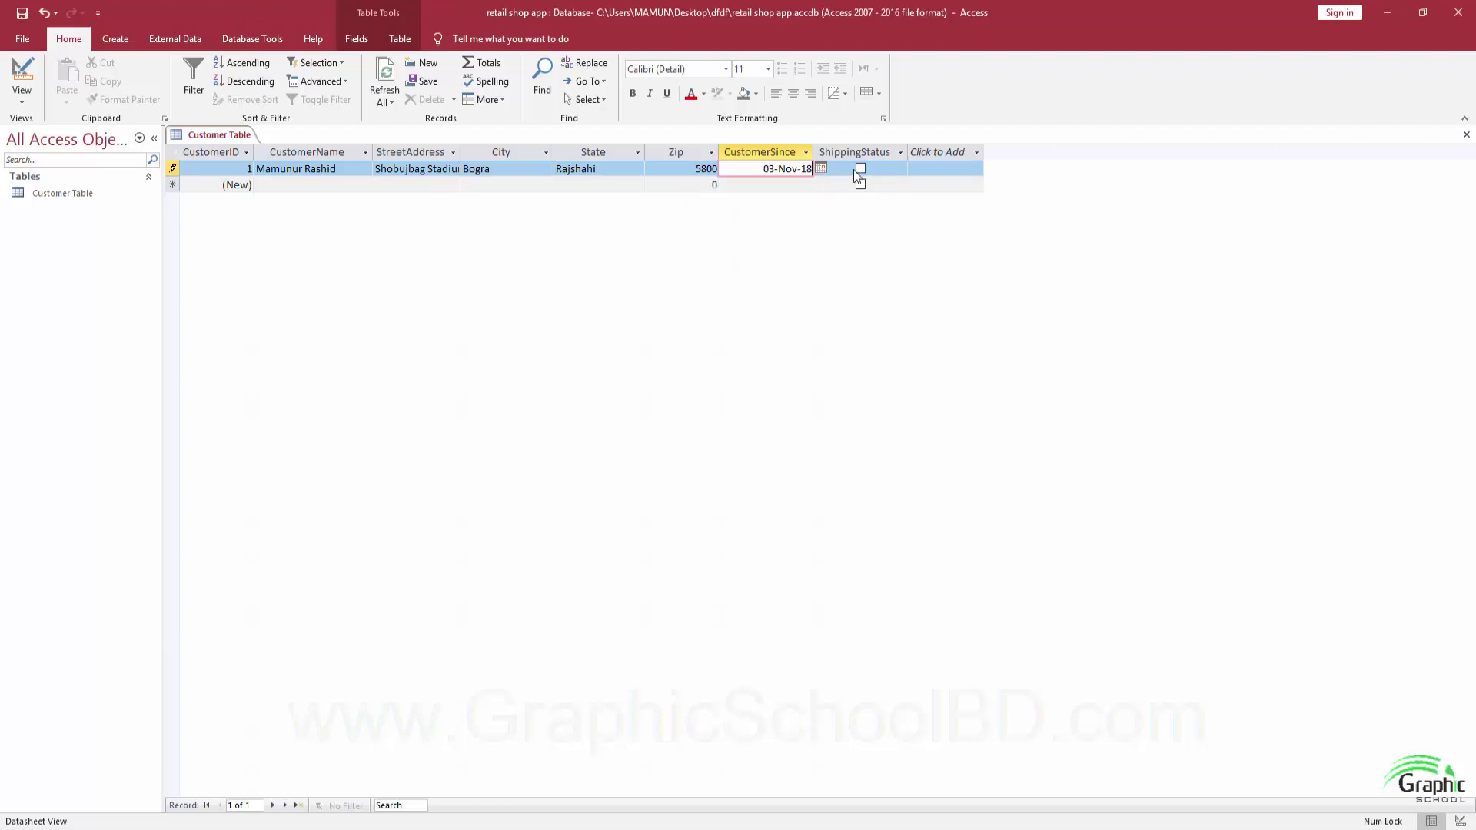
pyautogui.click(861, 169)
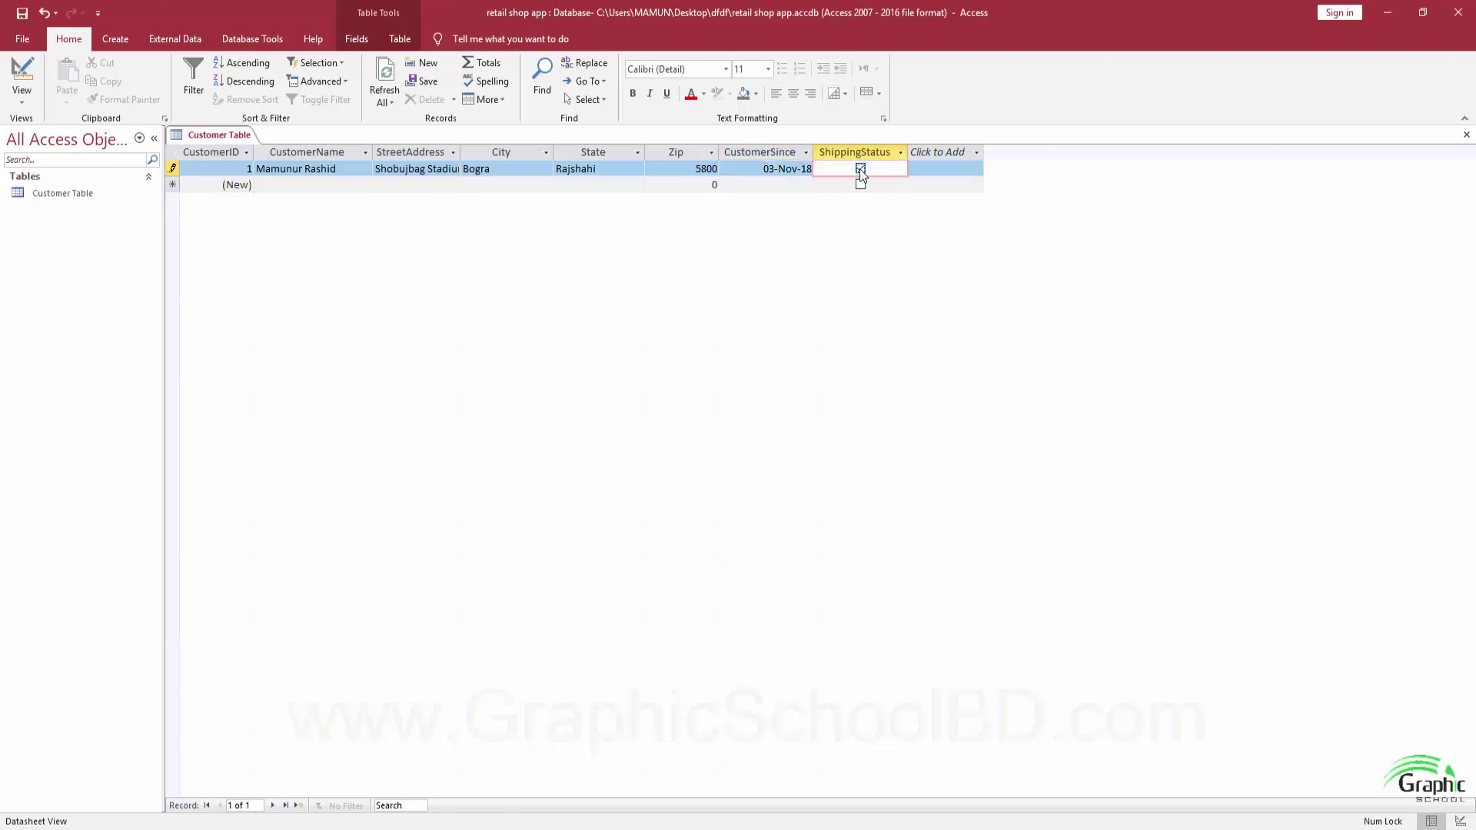
pyautogui.press('Tab')
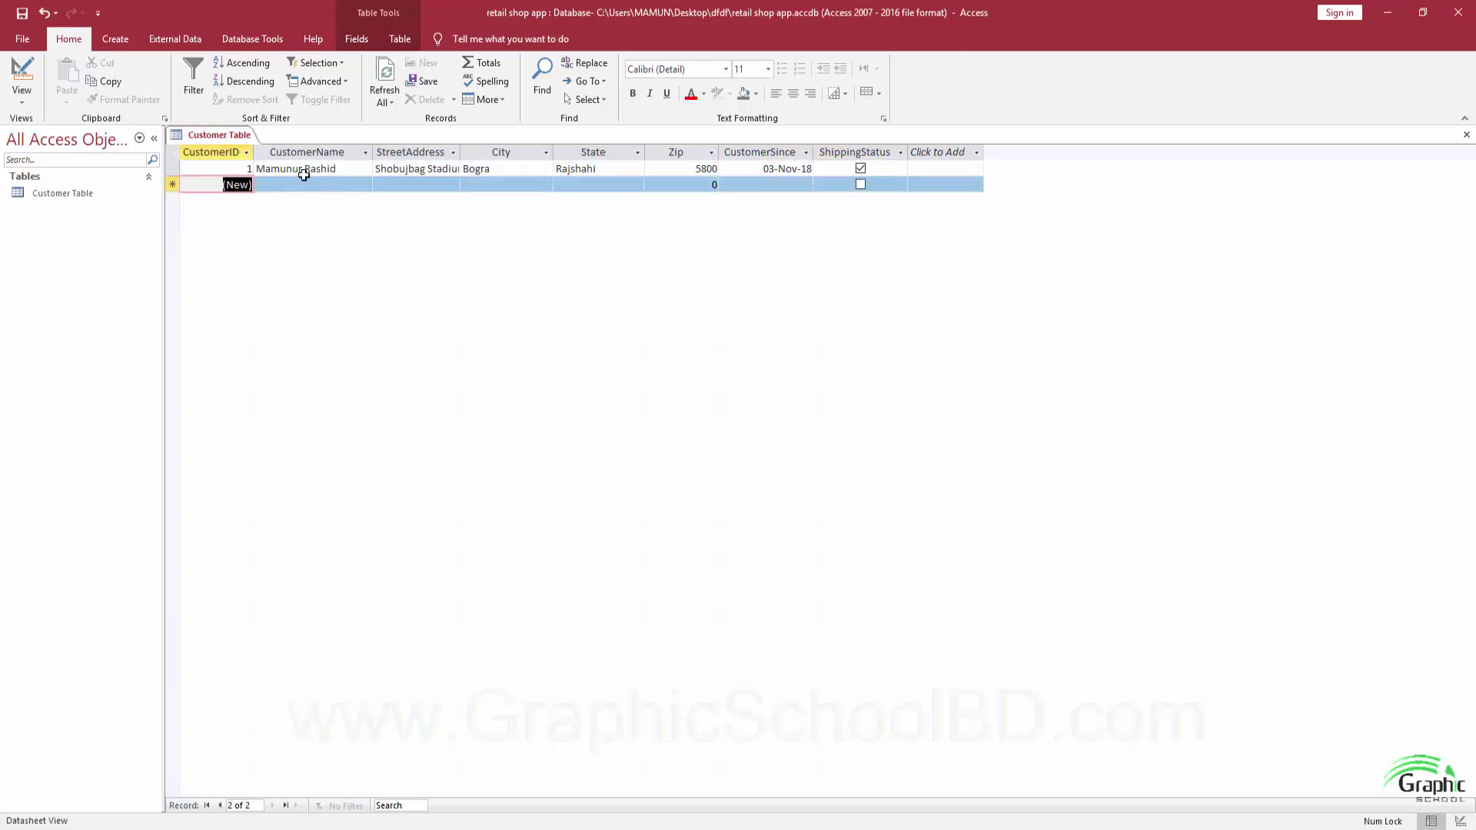
# Finish the remaining customer rows, close Customer Table saving its layout, and select it.
pyautogui.click(343, 184)
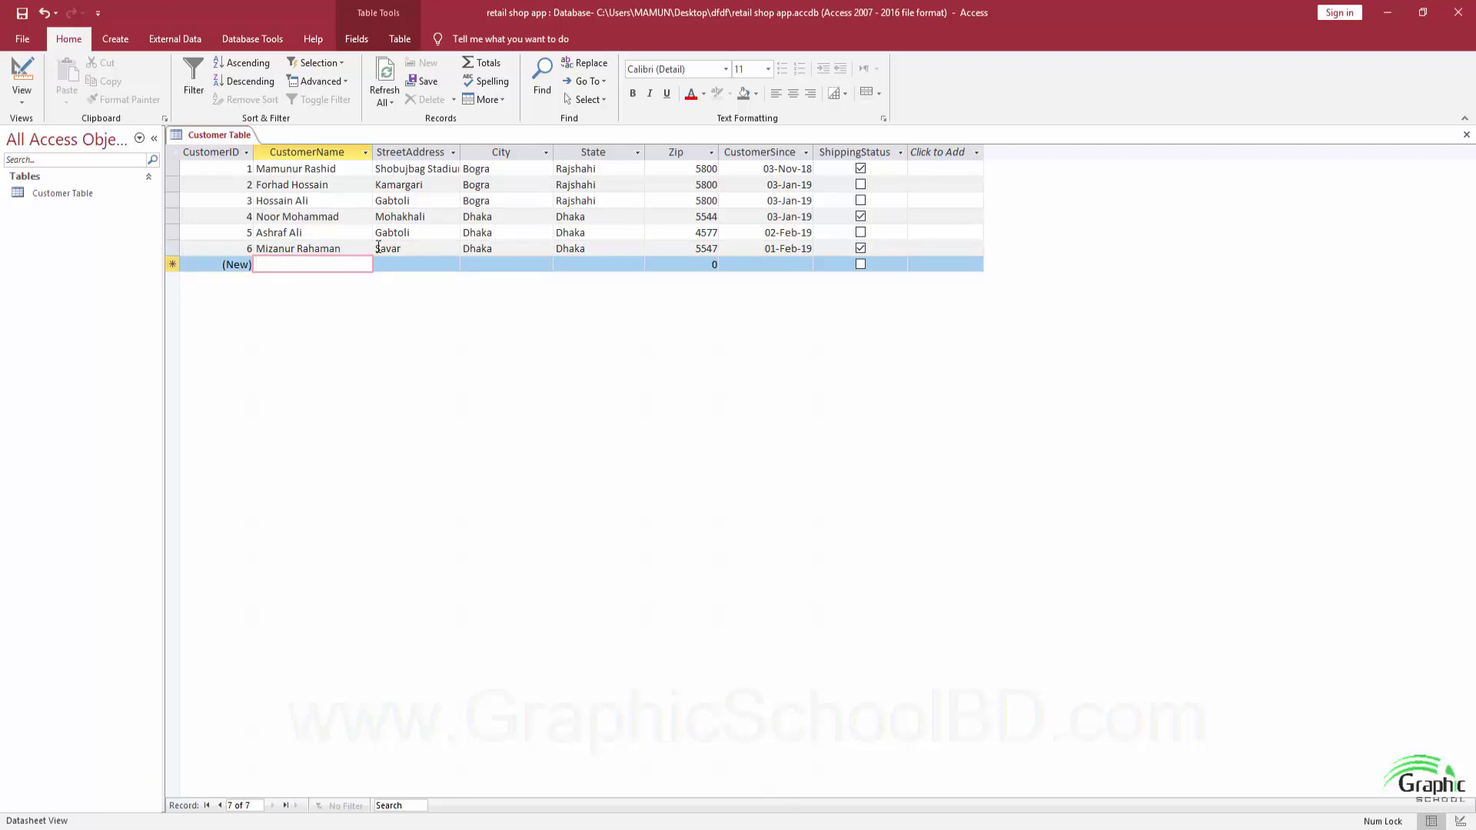
pyautogui.click(1466, 135)
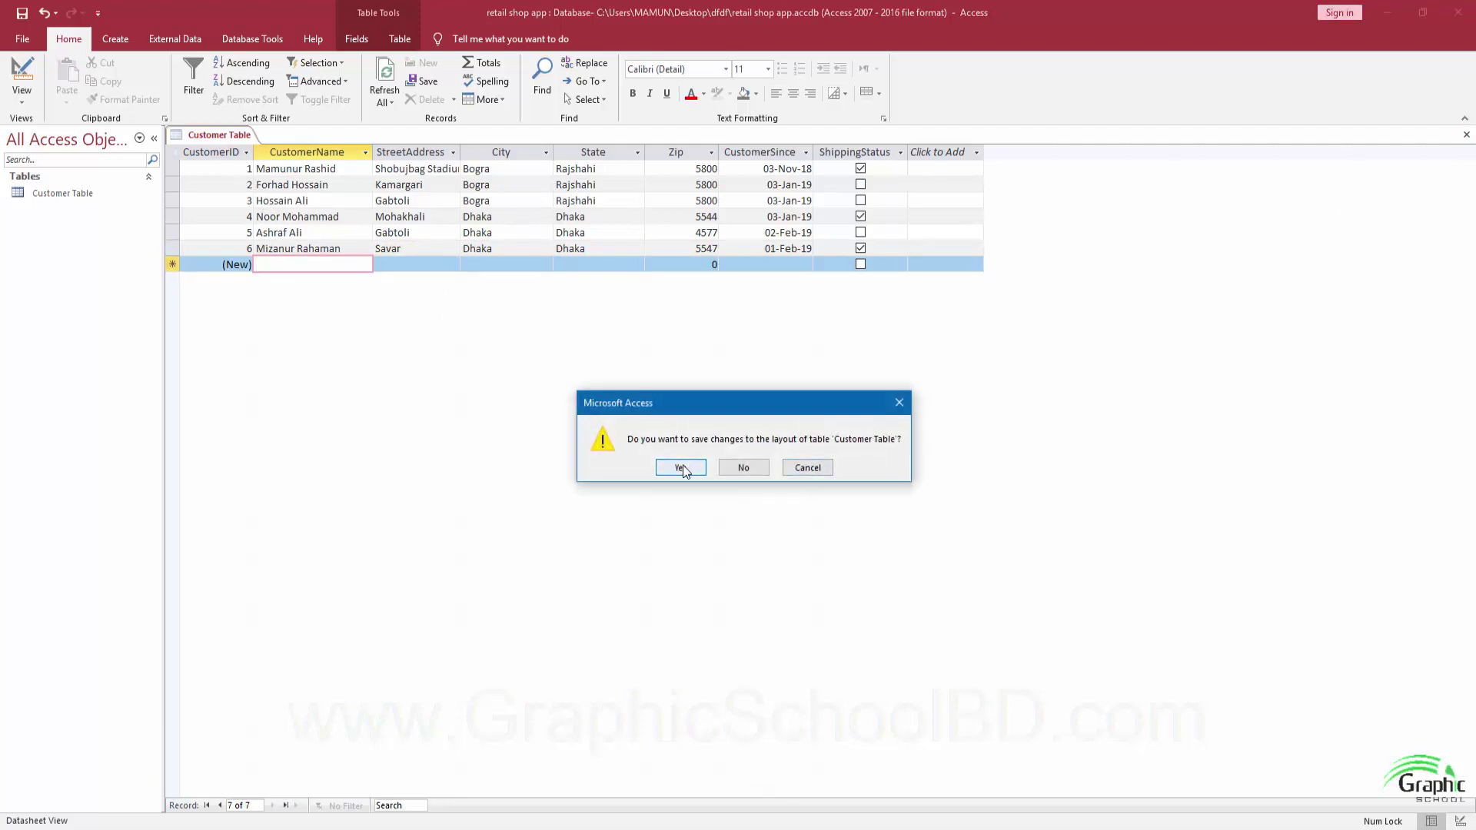
pyautogui.click(682, 466)
pyautogui.click(74, 193)
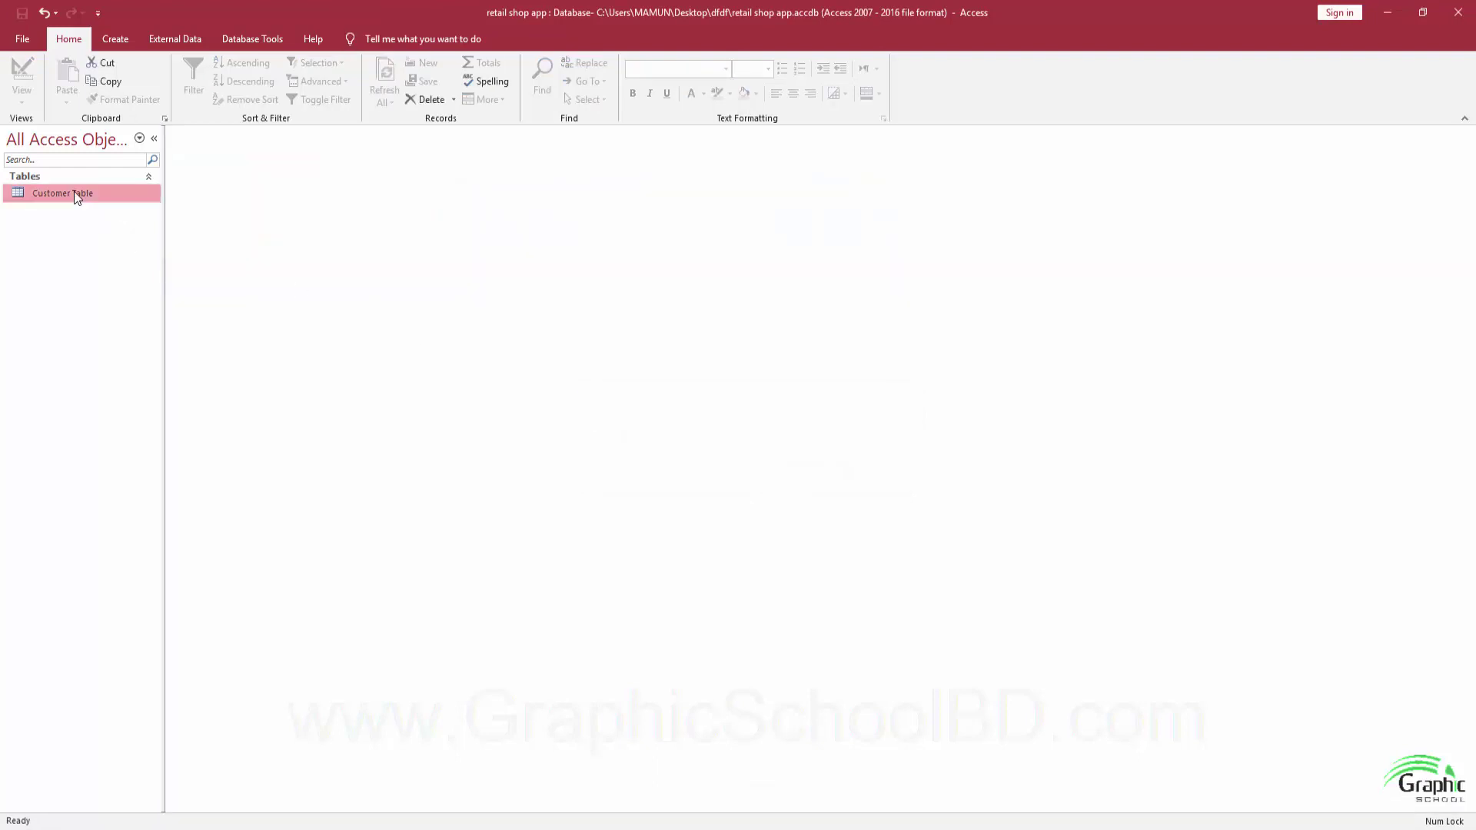
# Build a quick form from Customer Table, narrow its fields, and save it as 'Customer Form'.
pyautogui.click(115, 38)
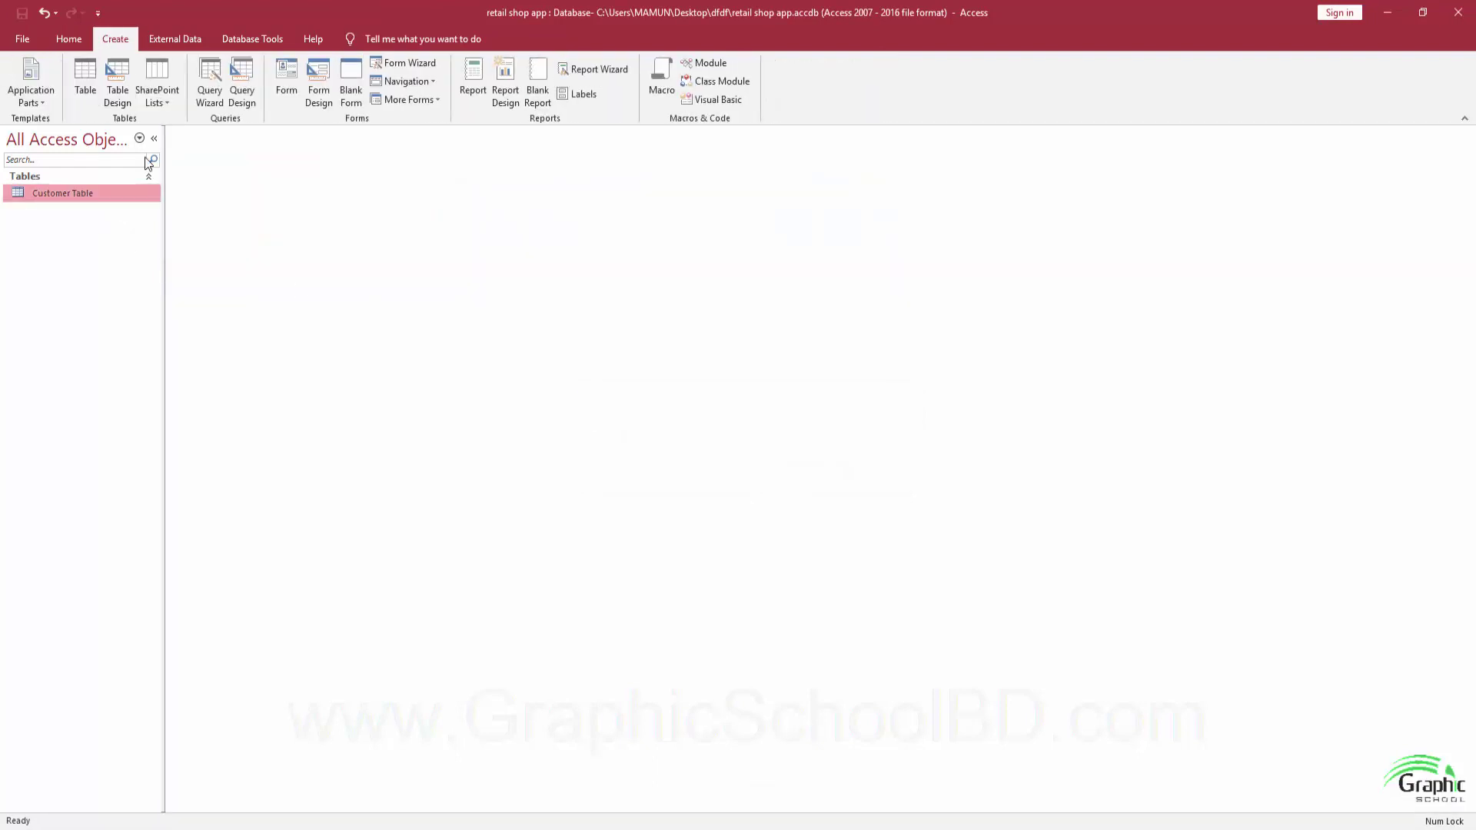
pyautogui.click(286, 77)
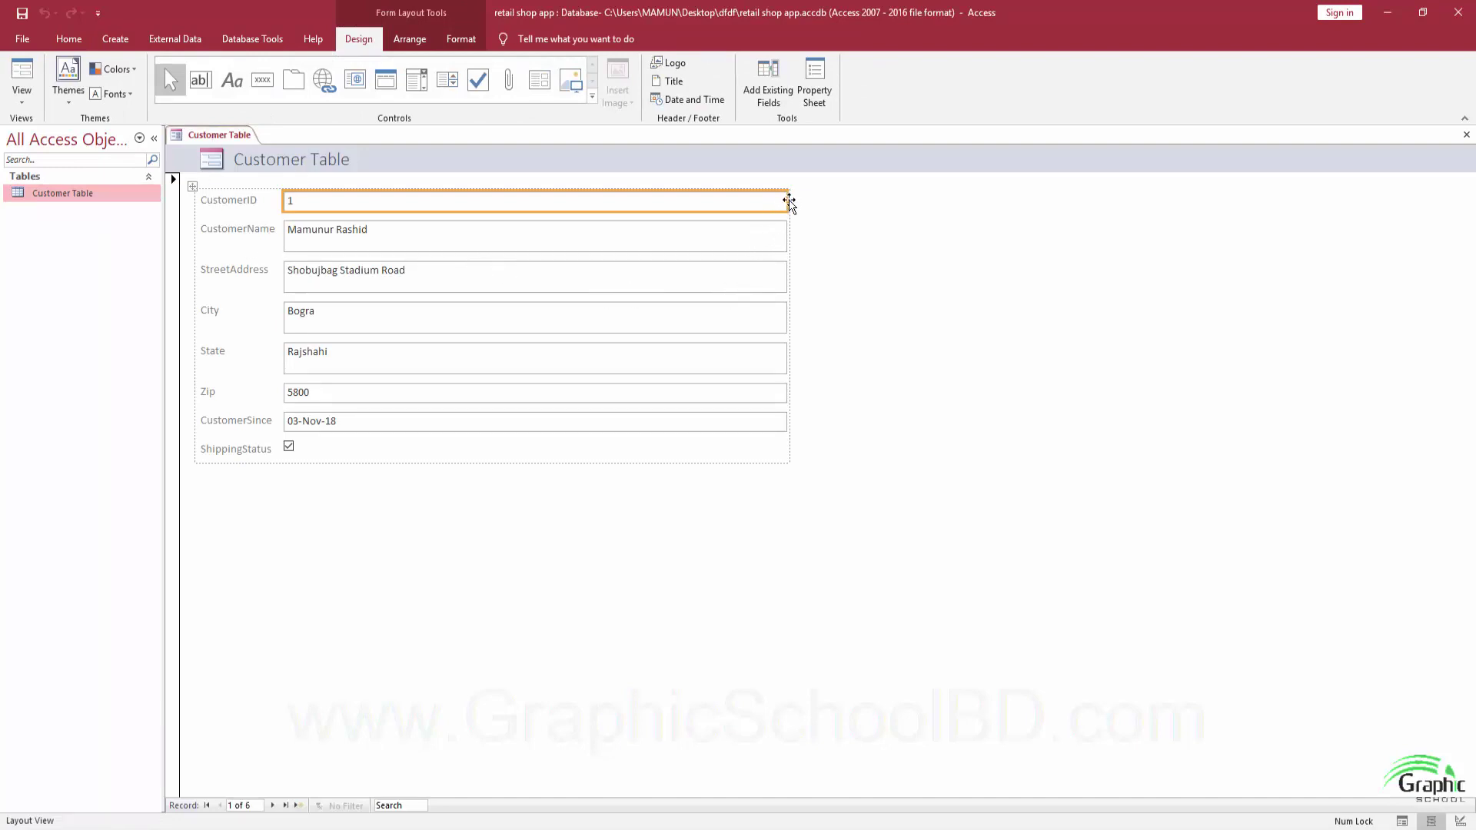
pyautogui.moveTo(789, 196); pyautogui.dragTo(492, 206)
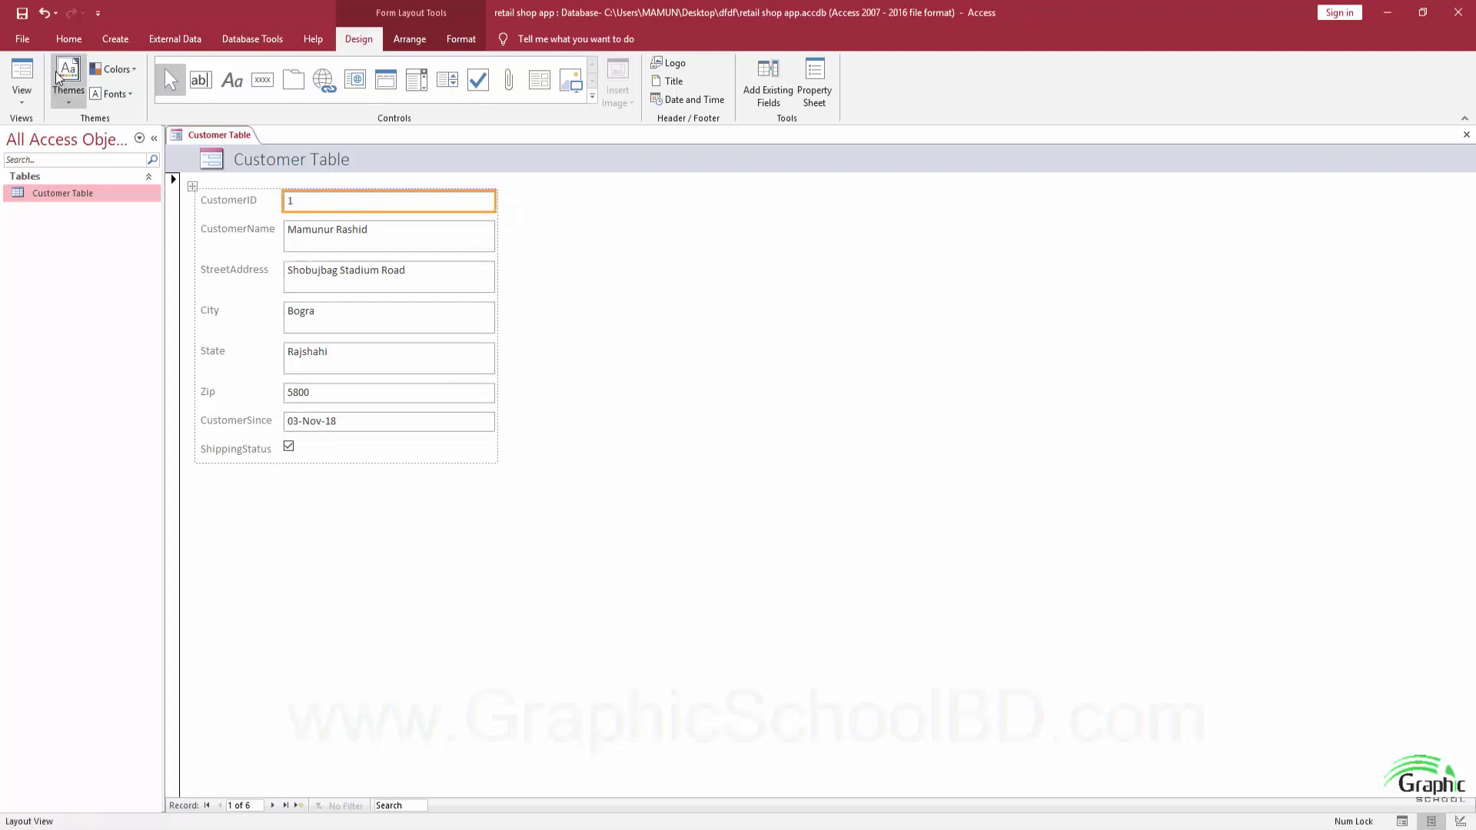
pyautogui.click(23, 13)
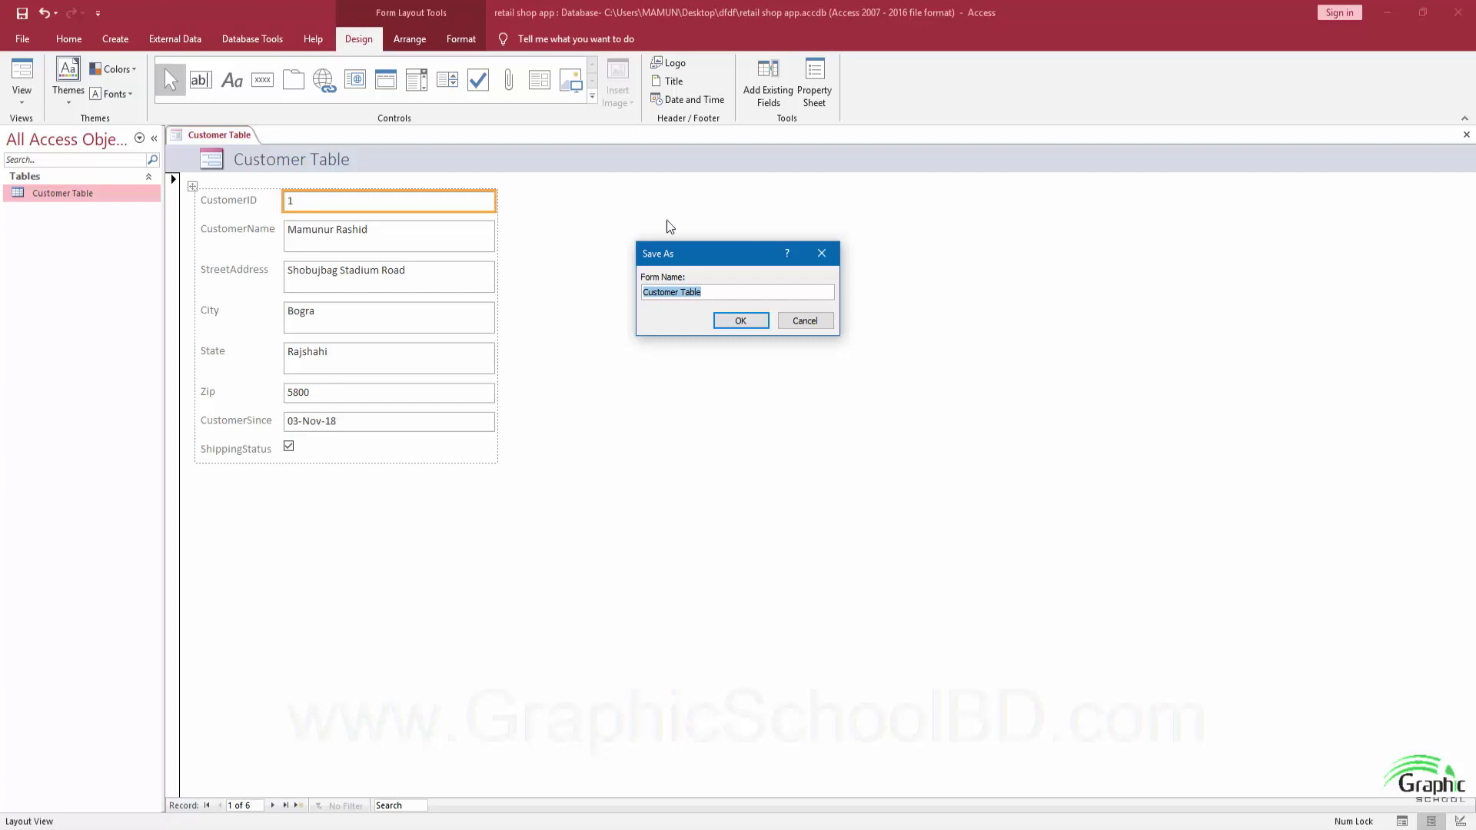
pyautogui.doubleClick(686, 292)
pyautogui.write('Fr')
pyautogui.write('rm')
pyautogui.press('Return')
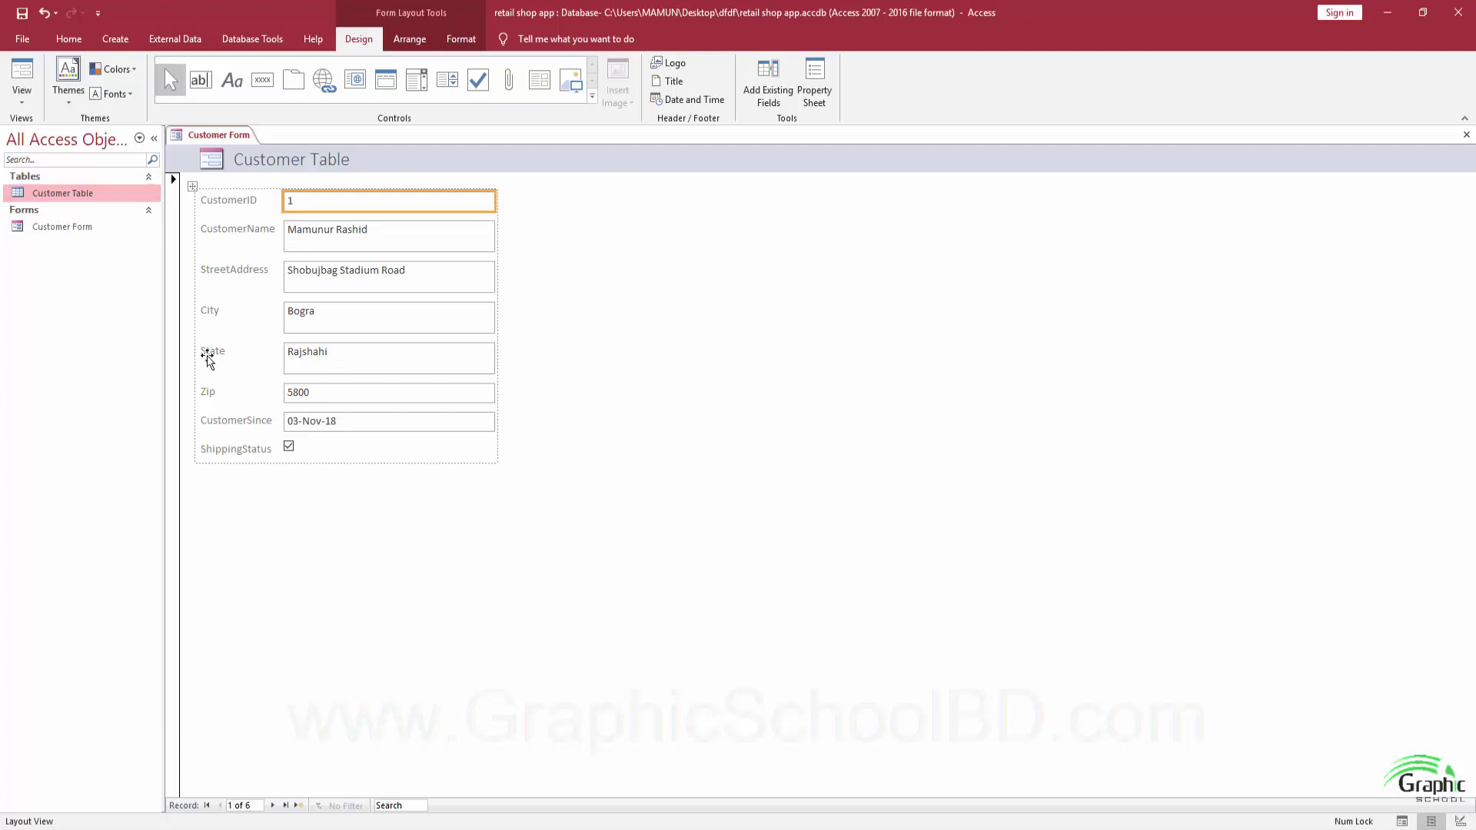
# View Customer Form in Form View, start a new record, then close it.
pyautogui.click(22, 98)
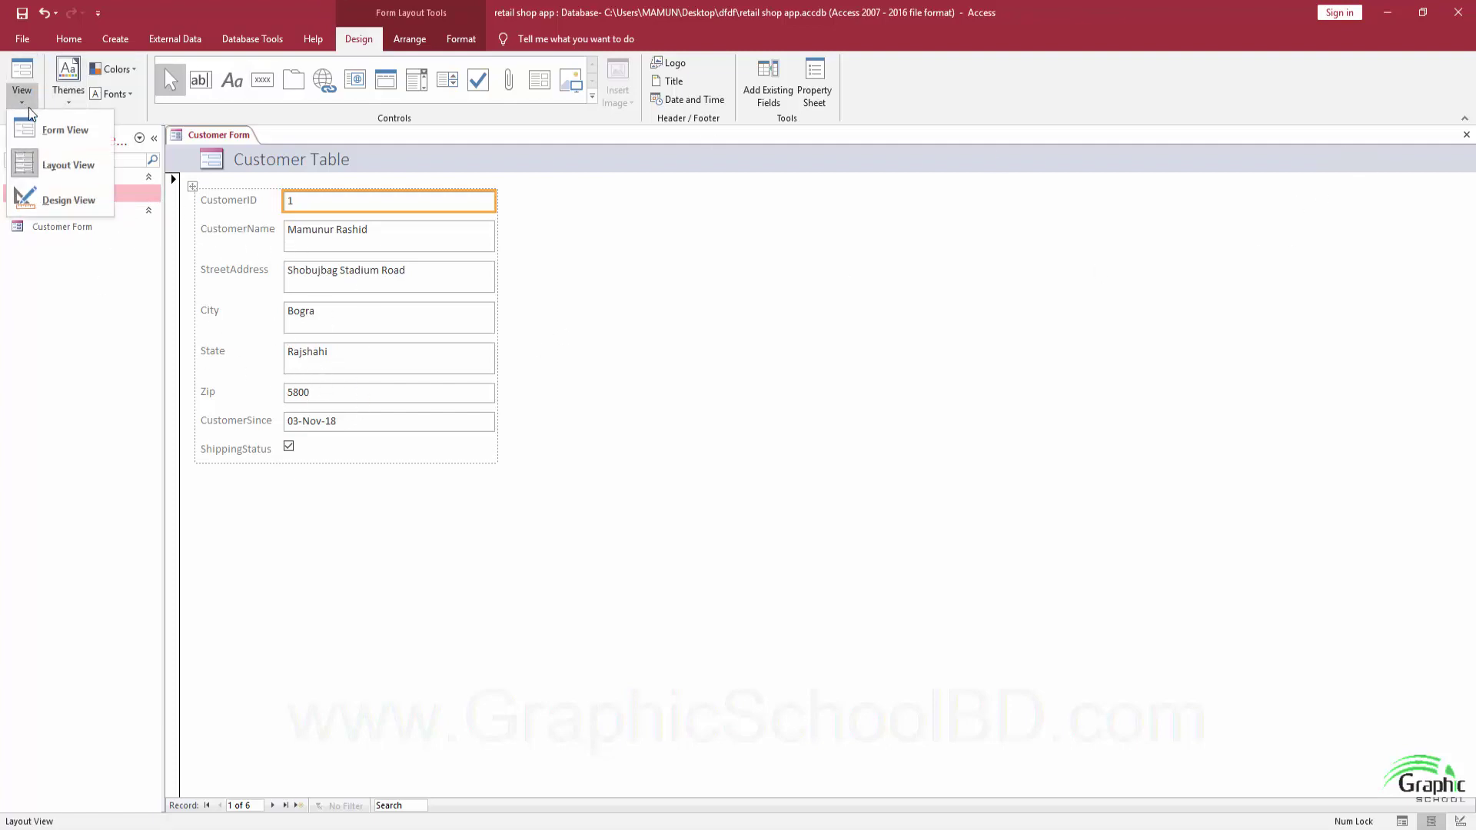
pyautogui.click(58, 126)
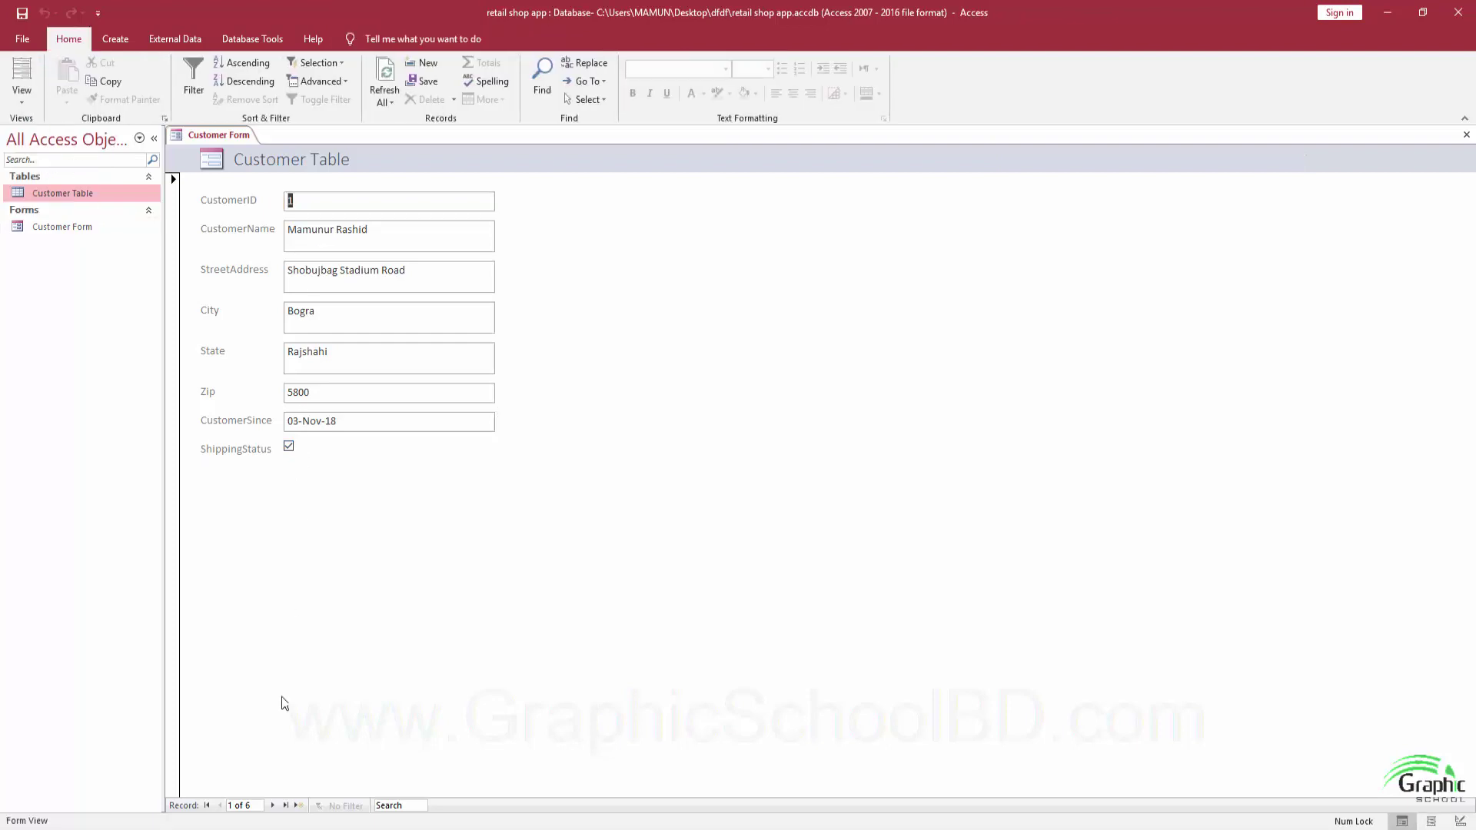
pyautogui.click(297, 806)
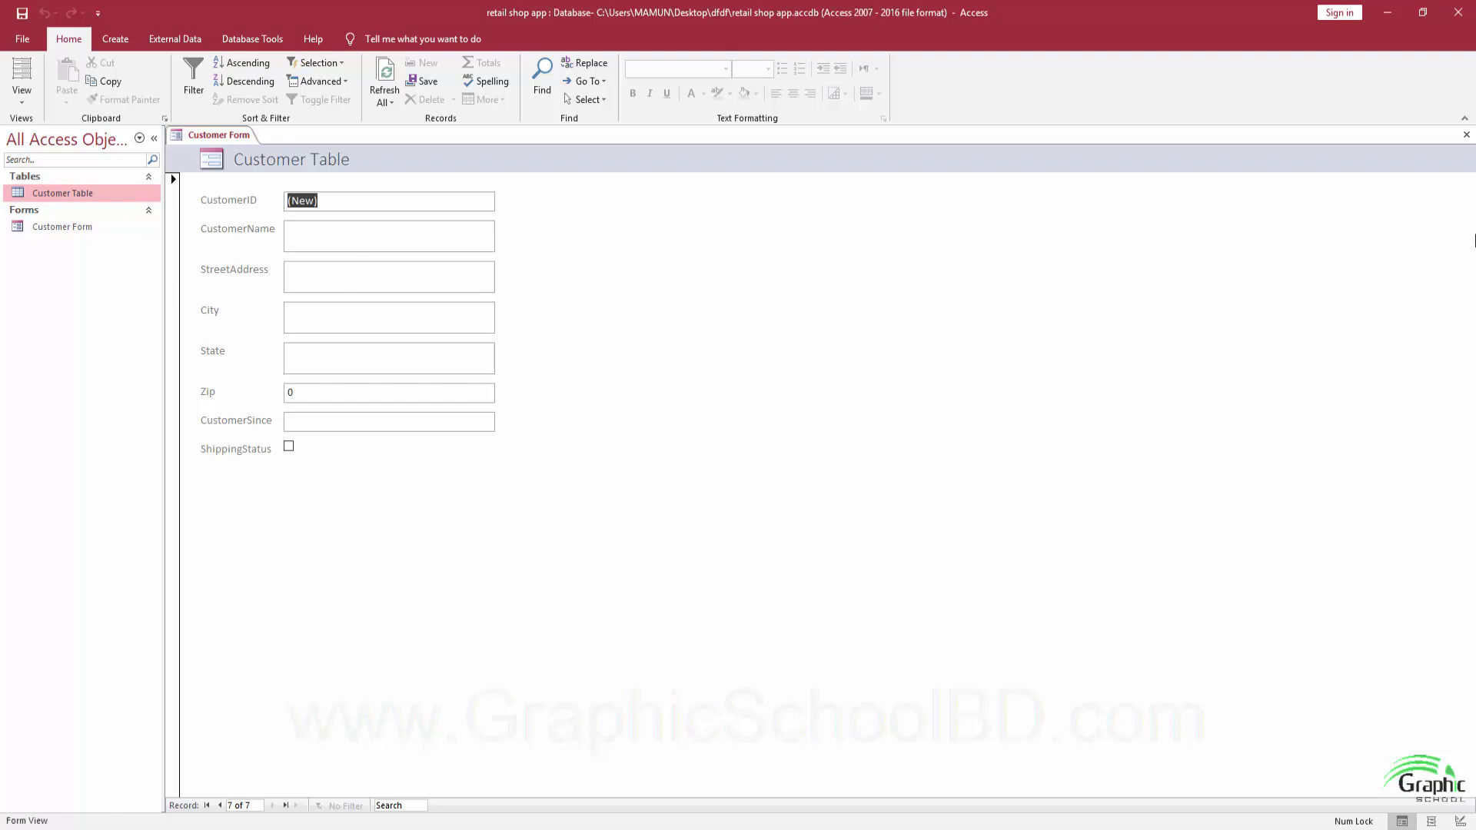
pyautogui.click(1467, 135)
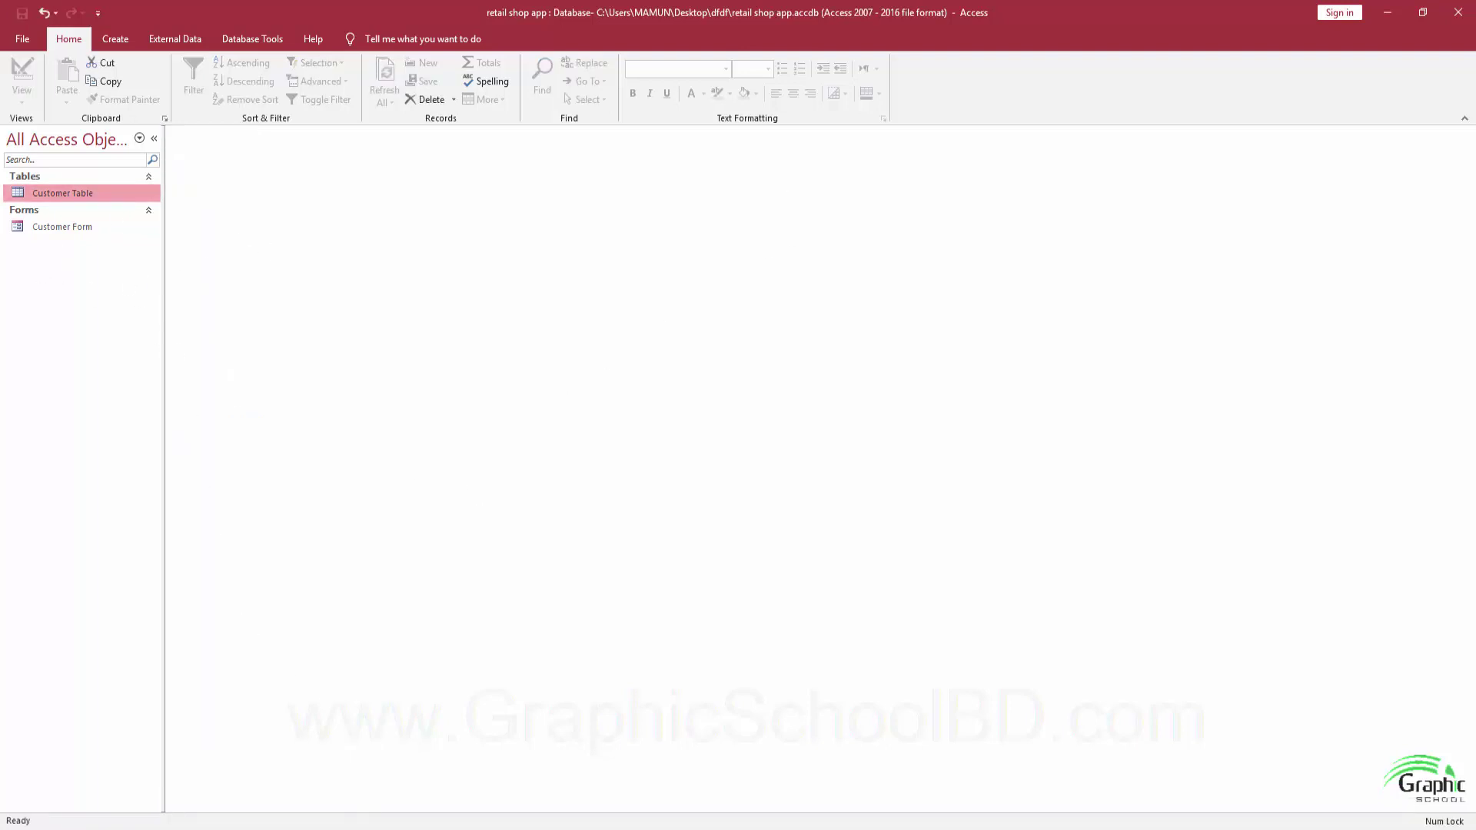
pyautogui.click(350, 784)
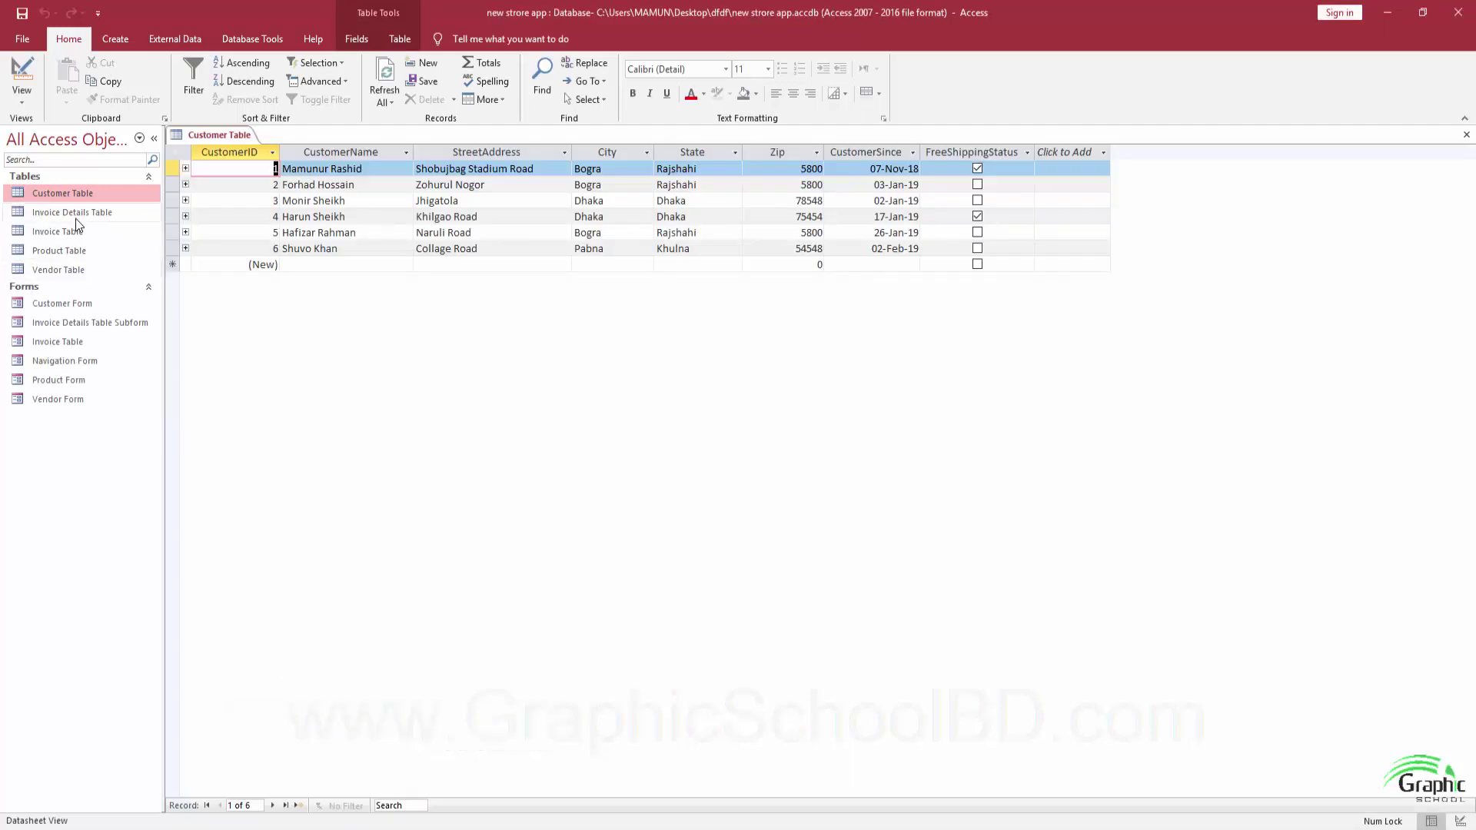
pyautogui.doubleClick(77, 271)
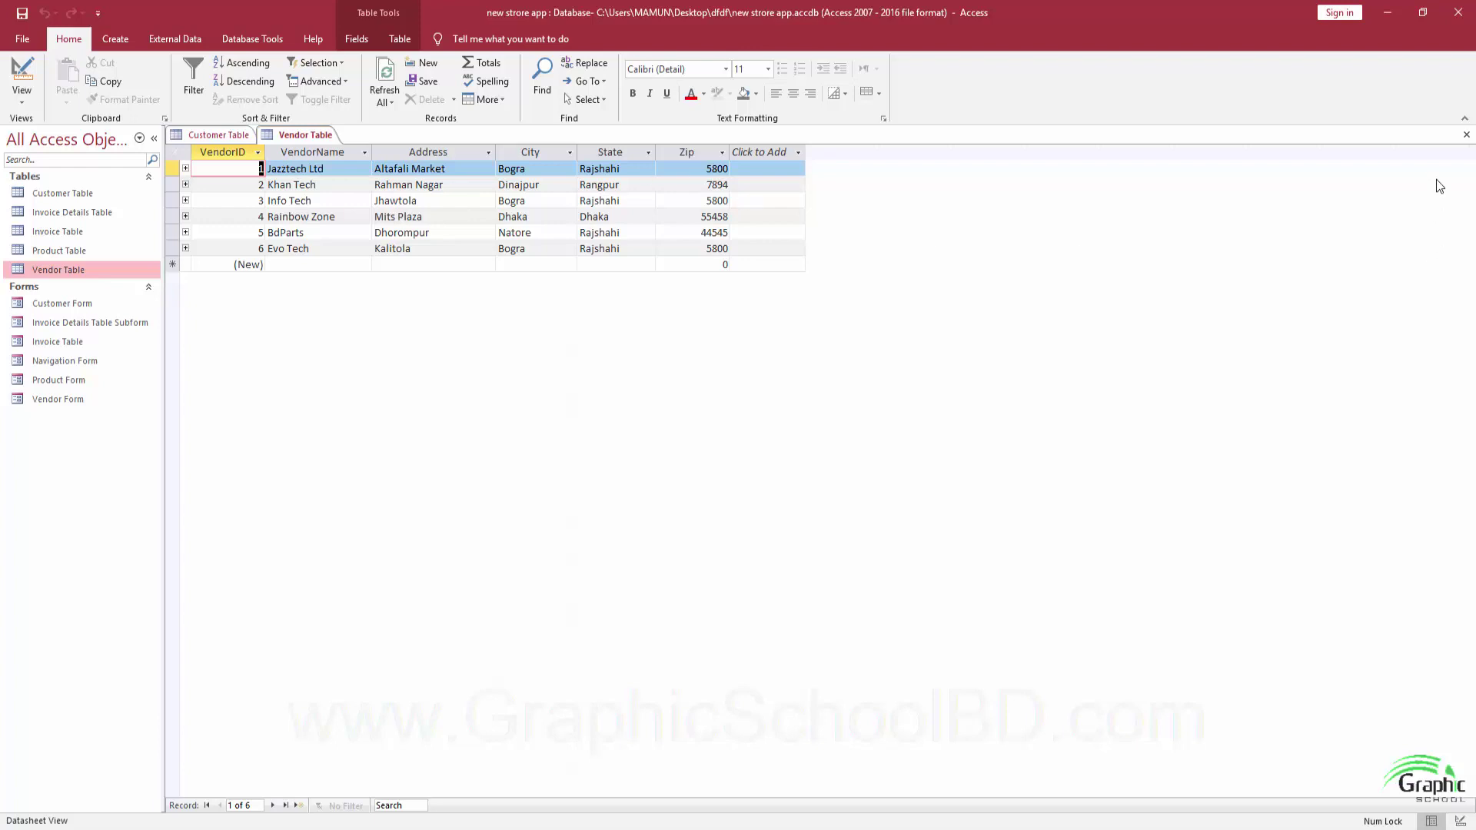
pyautogui.click(1467, 135)
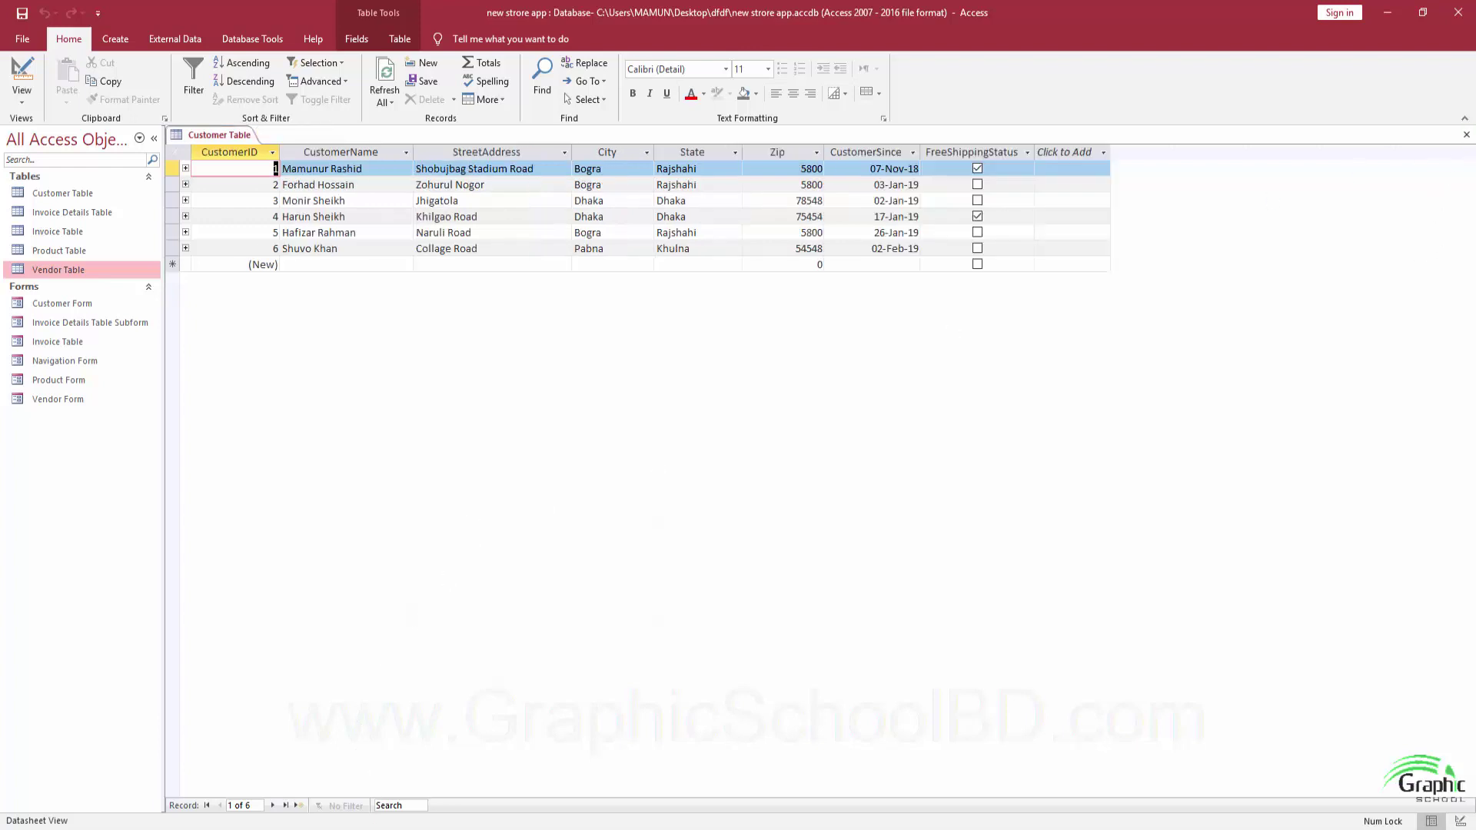
pyautogui.click(423, 683)
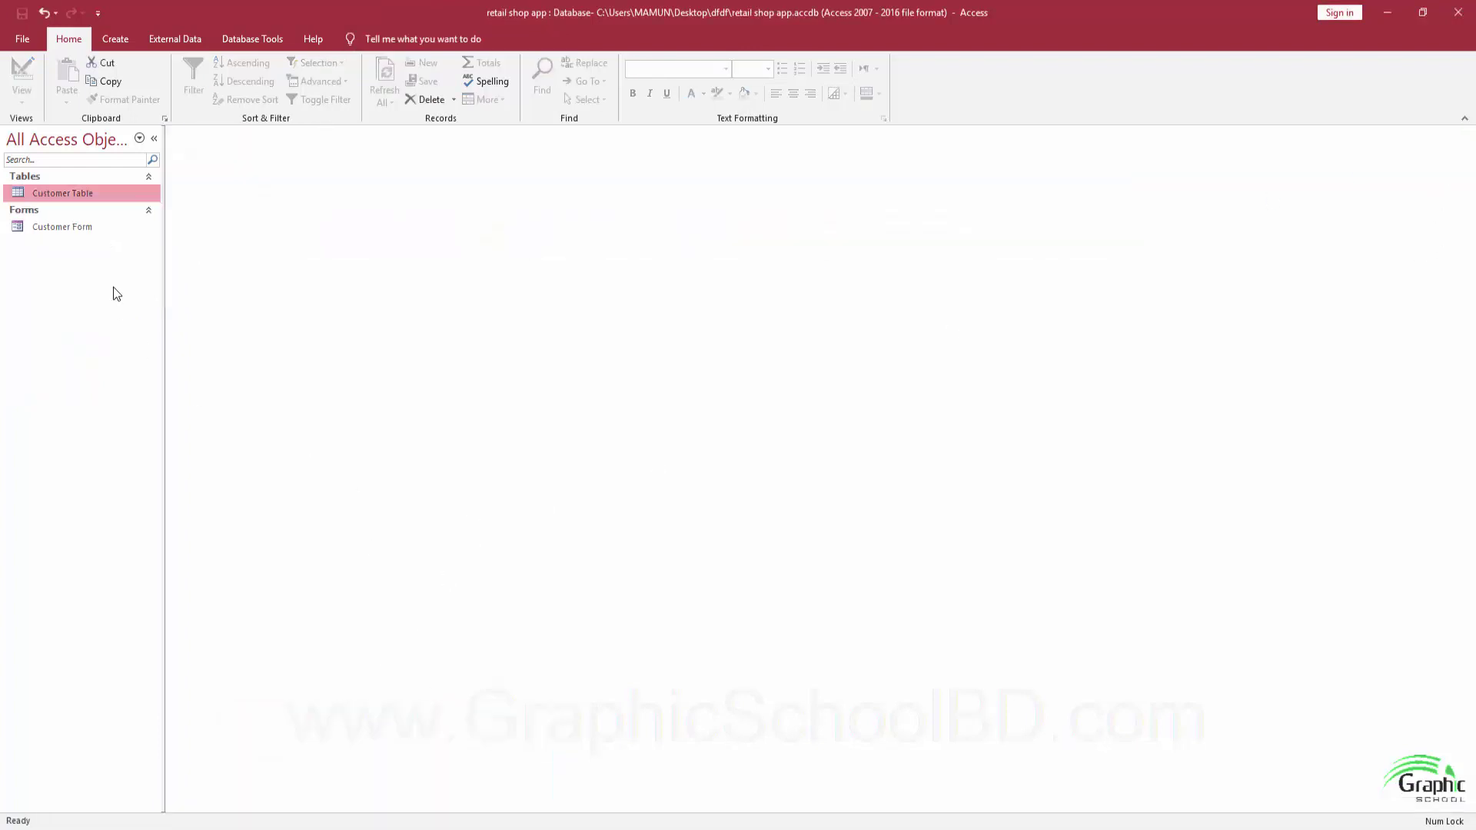
# Create a blank table saved as 'Vendor Table' and switch it to Design view.
pyautogui.click(116, 38)
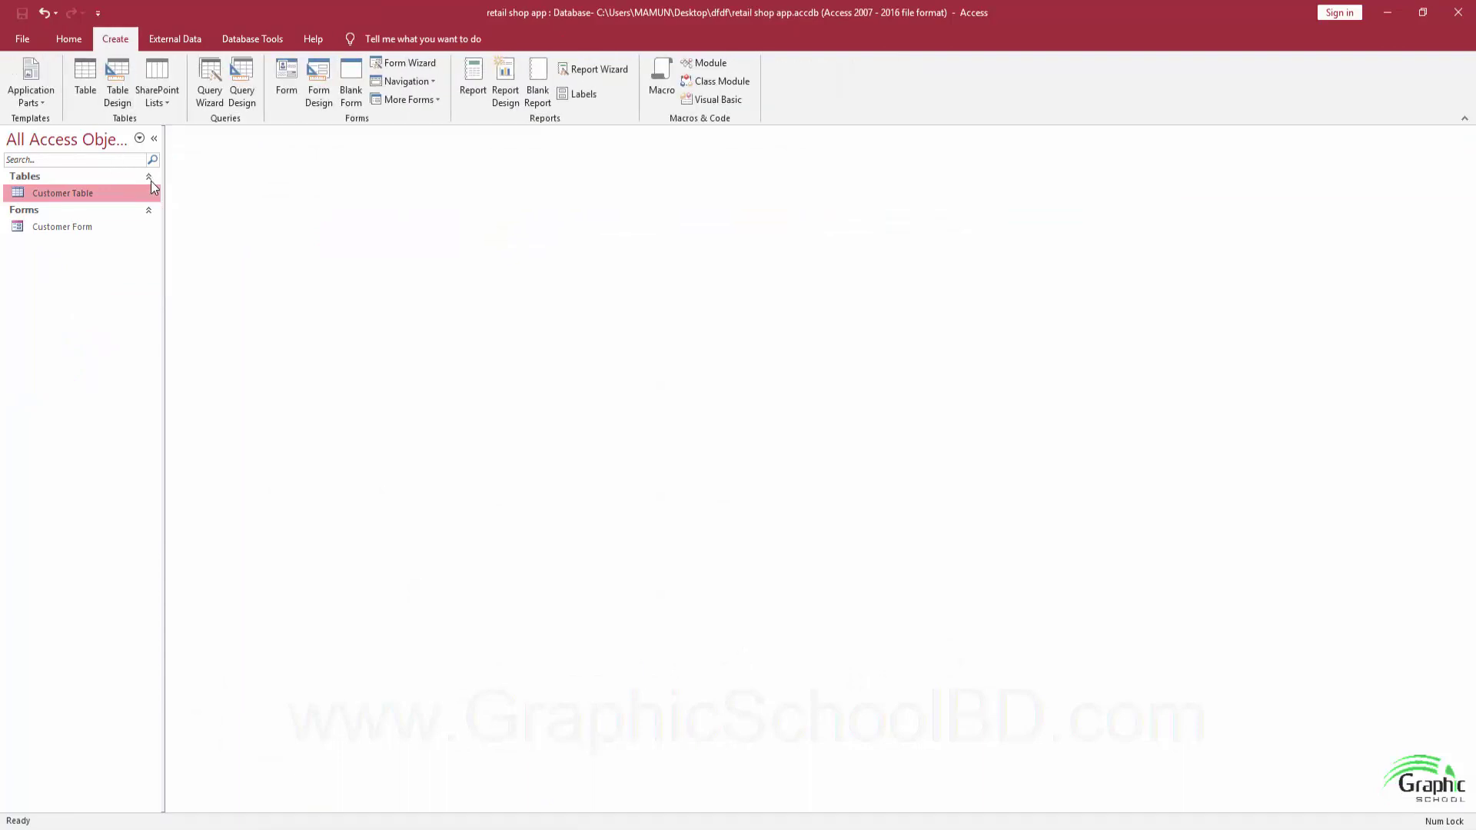
pyautogui.click(86, 81)
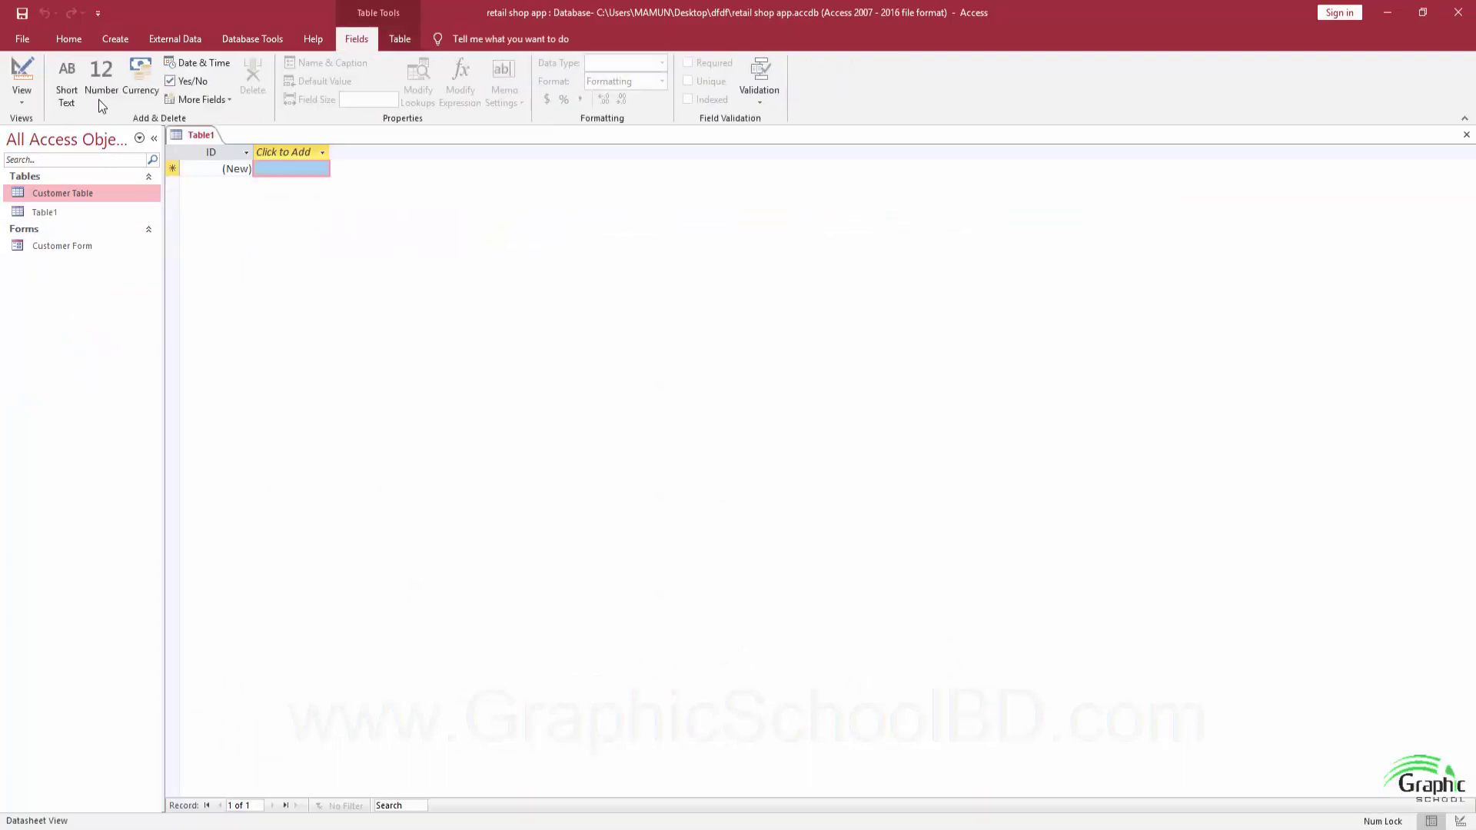
pyautogui.hotkey('ctrl', 's')
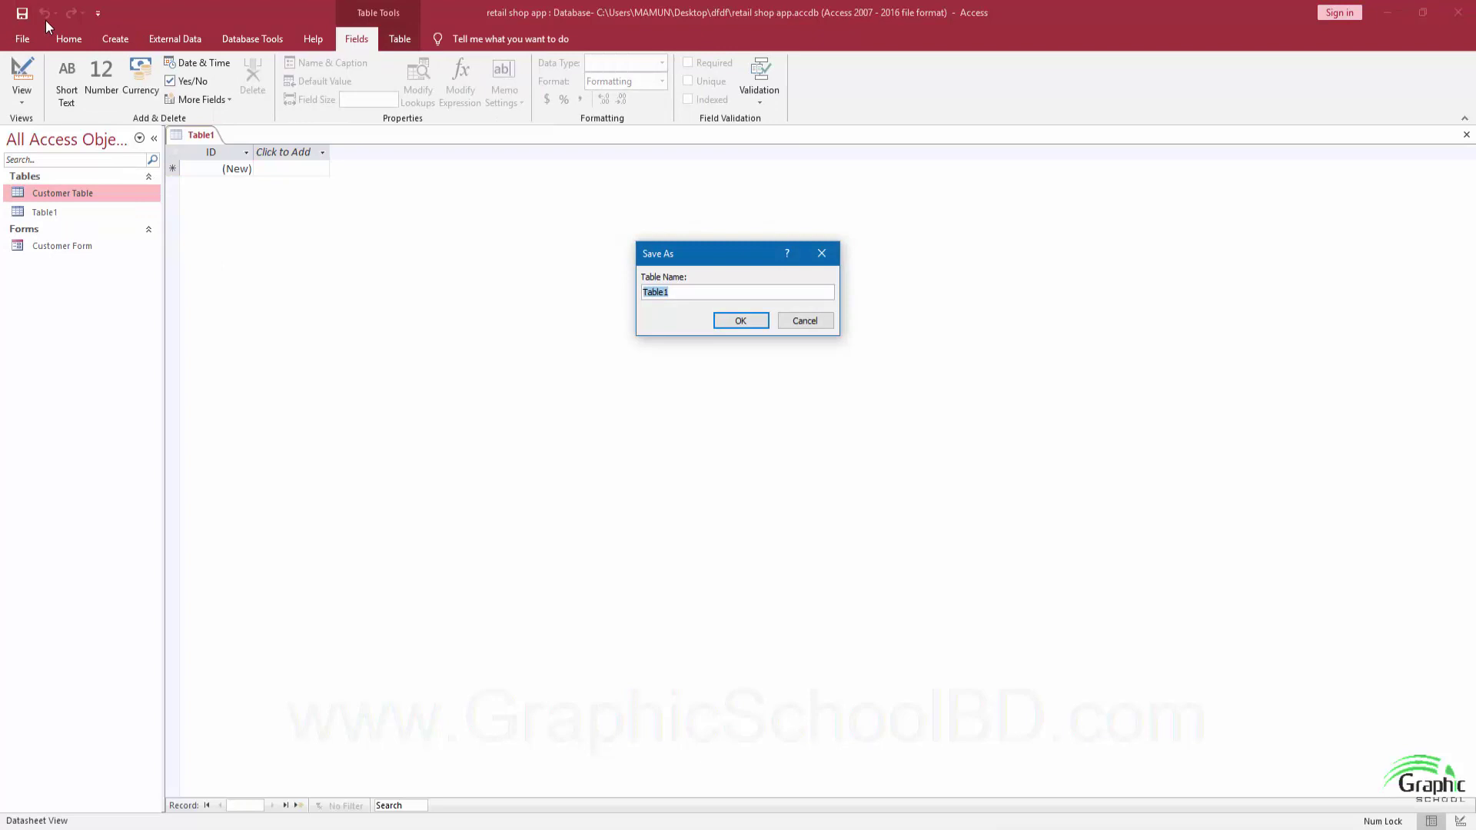
pyautogui.write('Vendor')
pyautogui.press('Return')
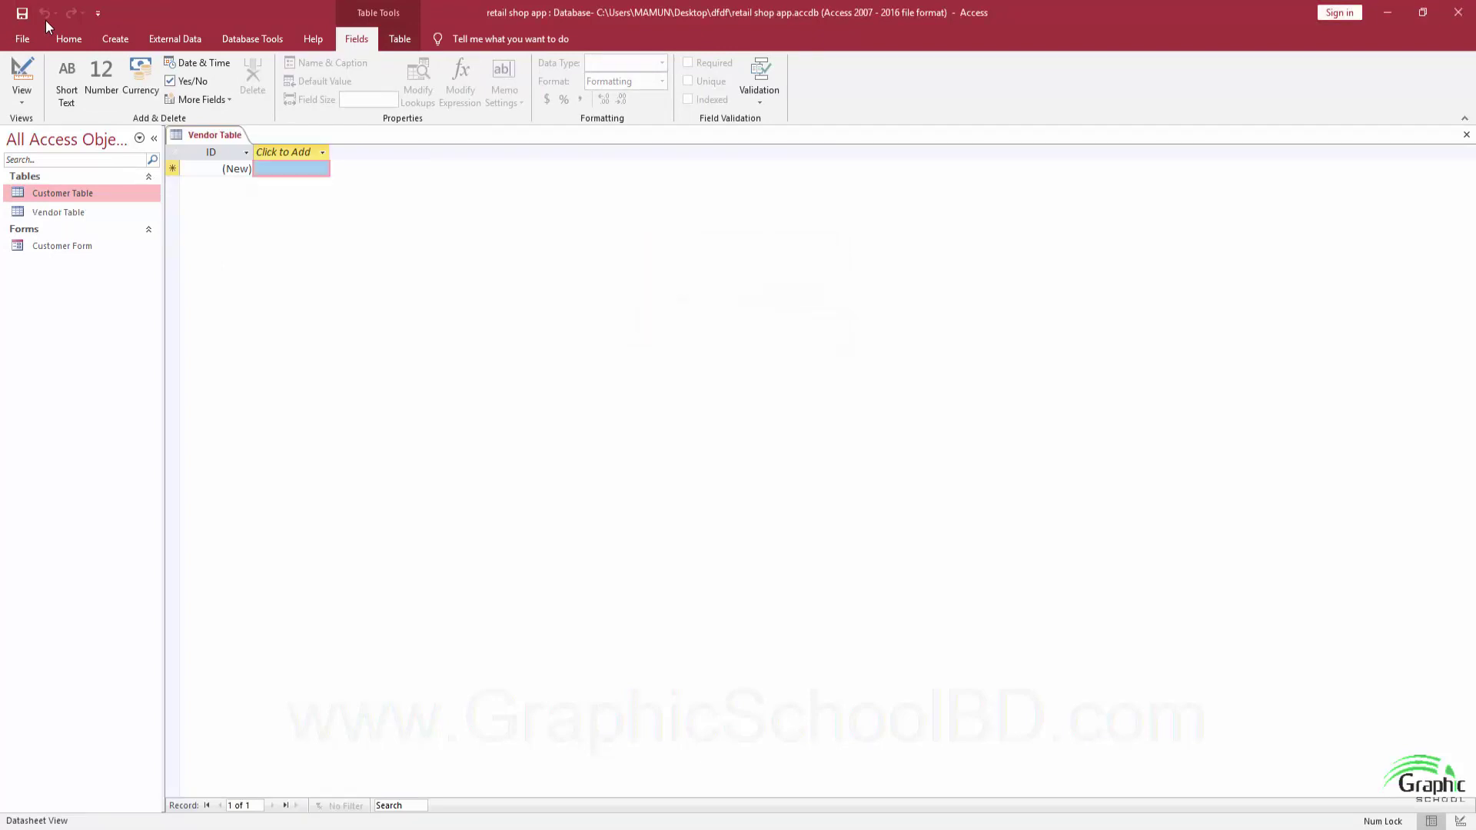
pyautogui.click(22, 73)
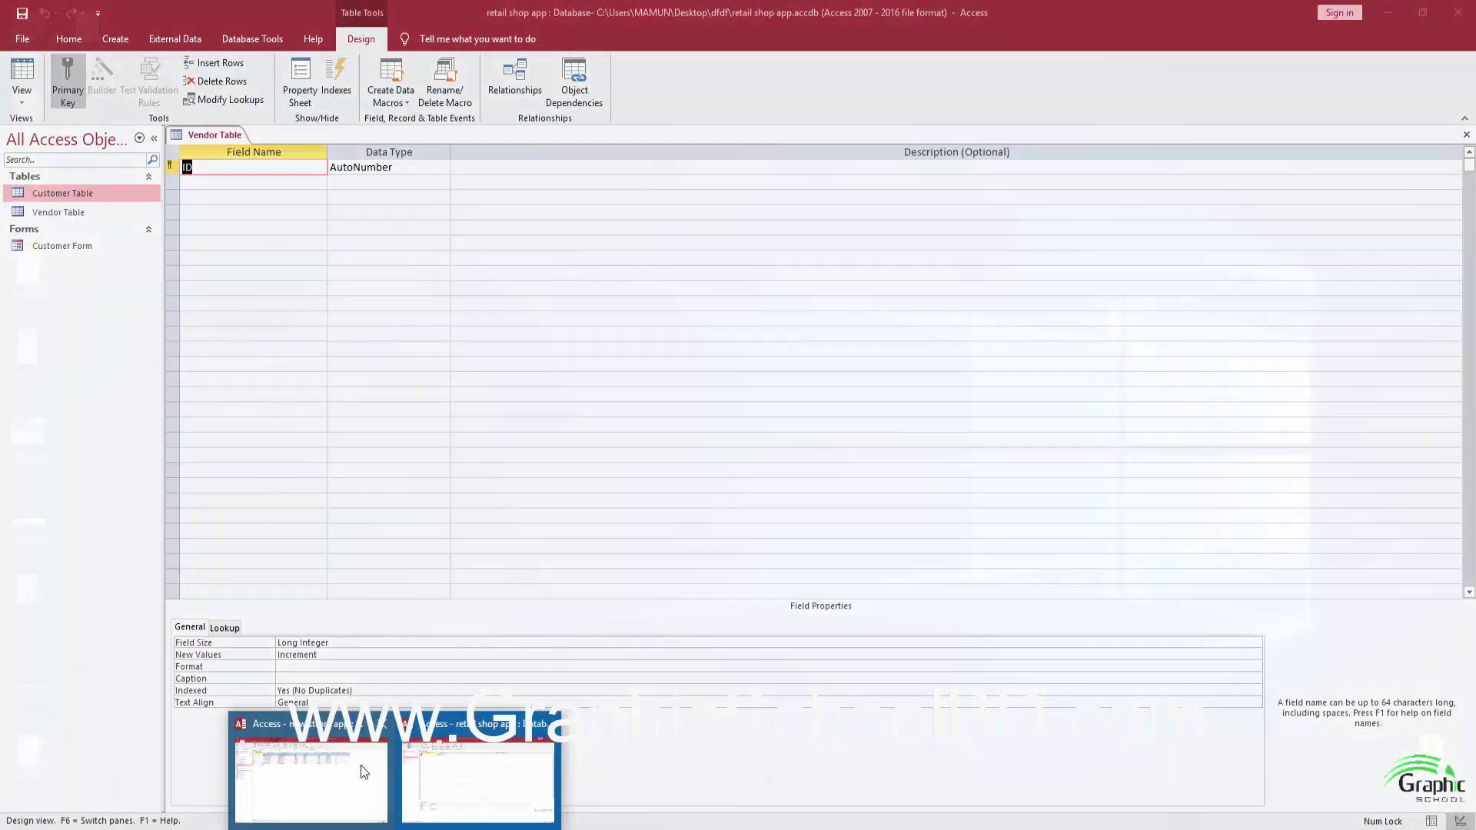
# In the new strore app database, close Customer Table and open Vendor Table's six vendor records.
pyautogui.click(363, 771)
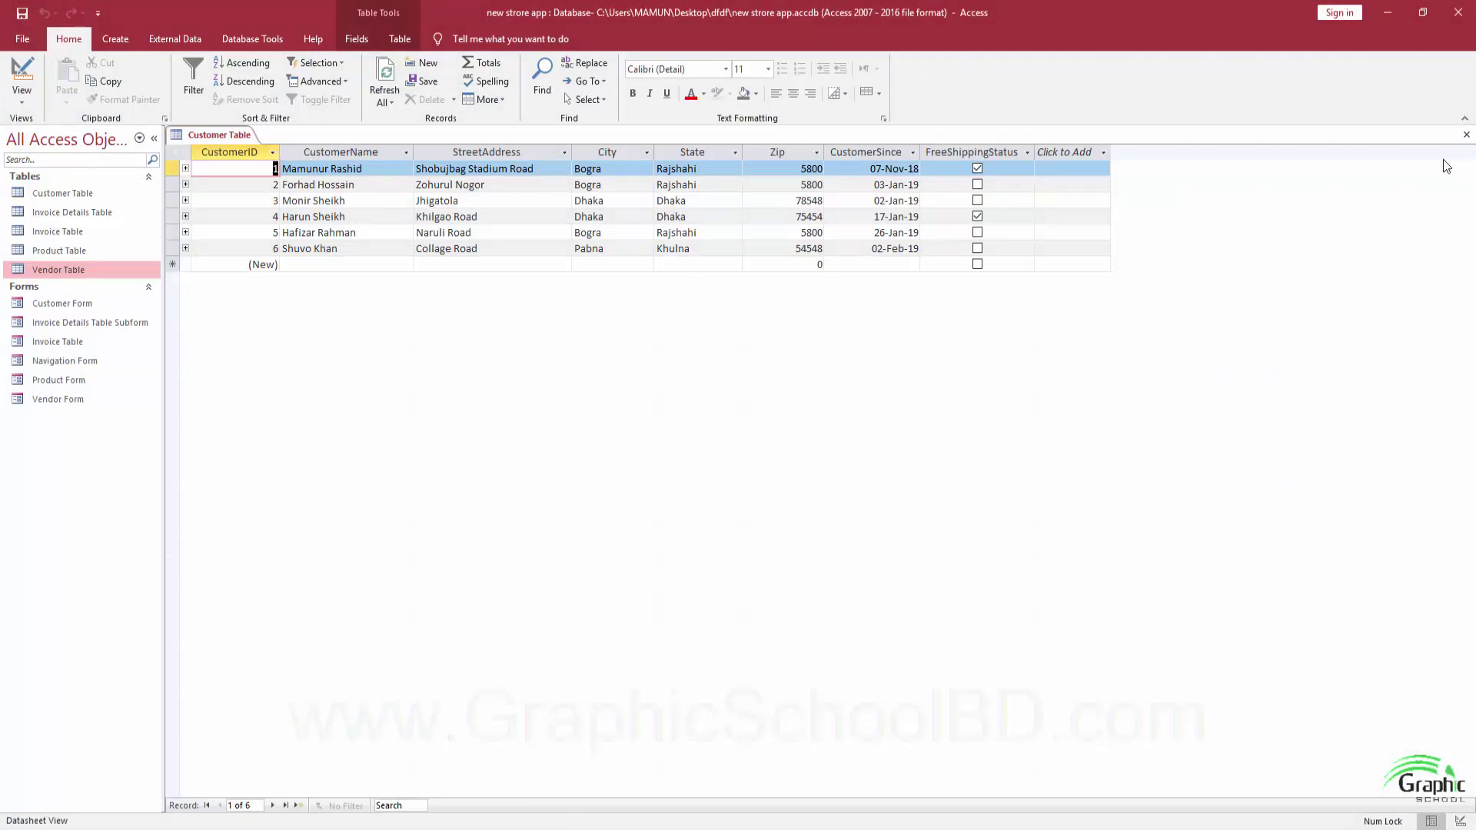
pyautogui.click(1466, 134)
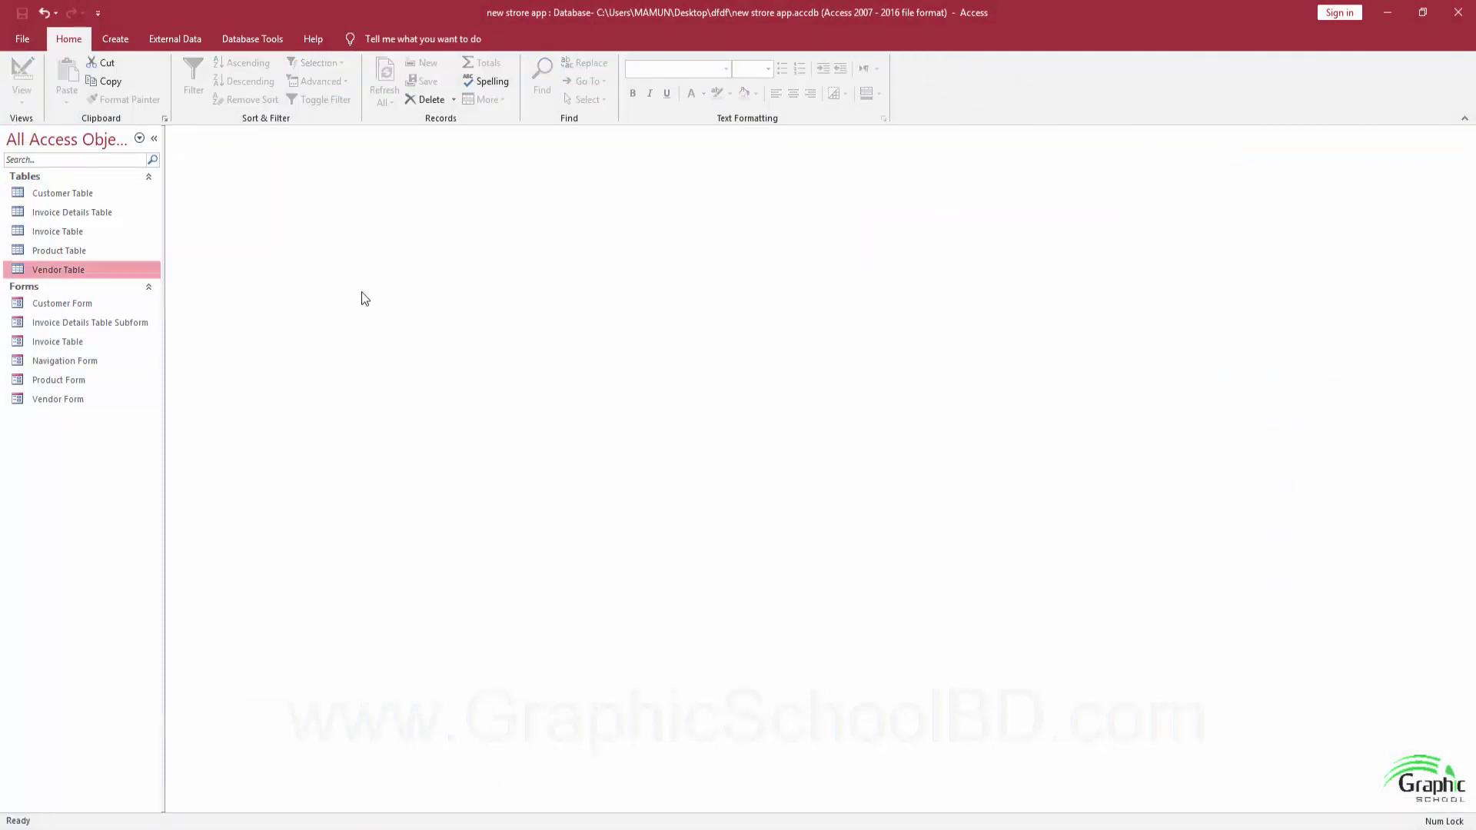
pyautogui.doubleClick(58, 267)
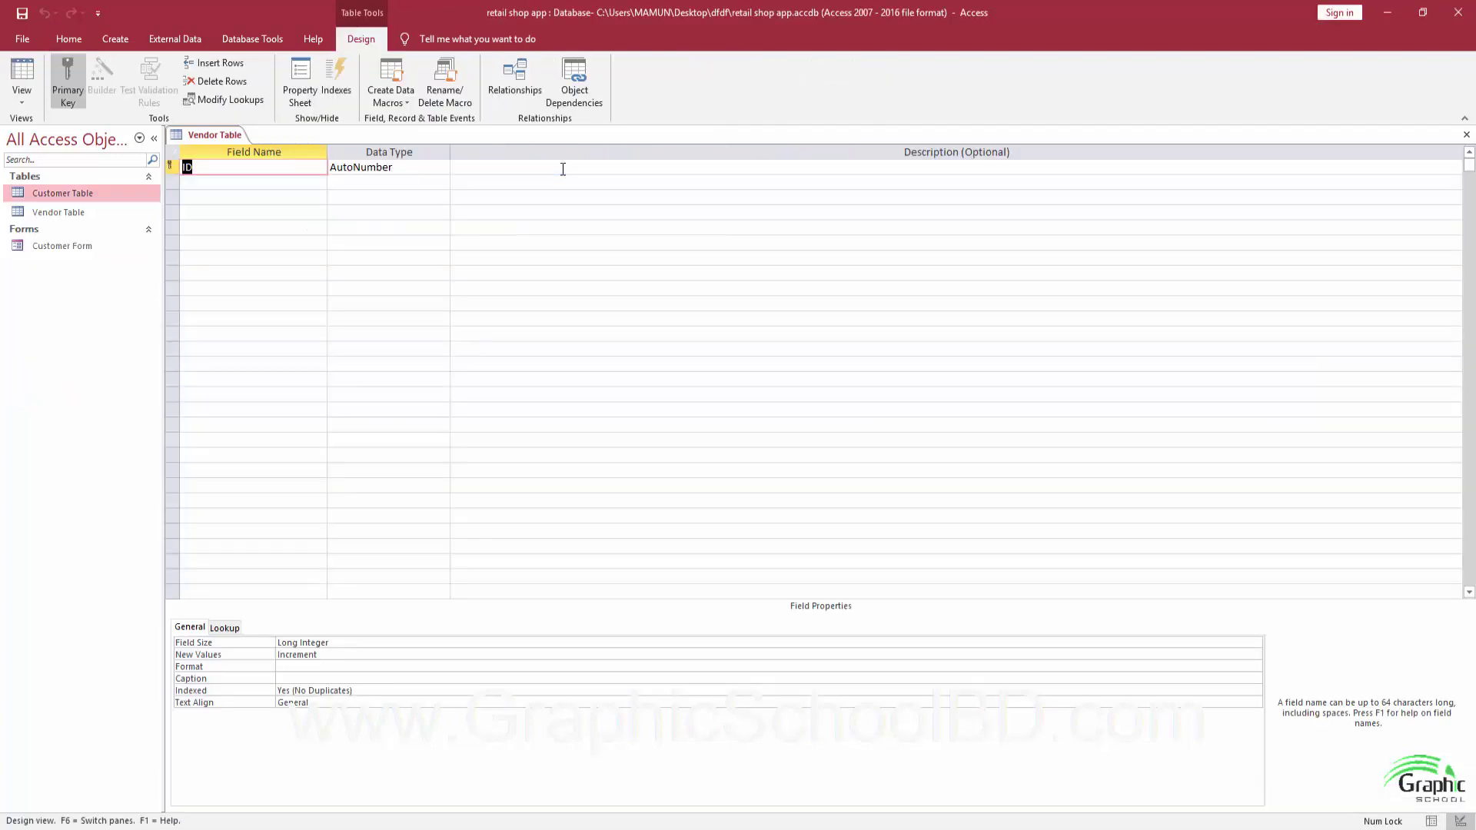
# Add the VendorID and VendorName fields to the Vendor Table design.
pyautogui.write('VendorID')
pyautogui.press('Tab')
pyautogui.press('Tab')
pyautogui.press('Tab')
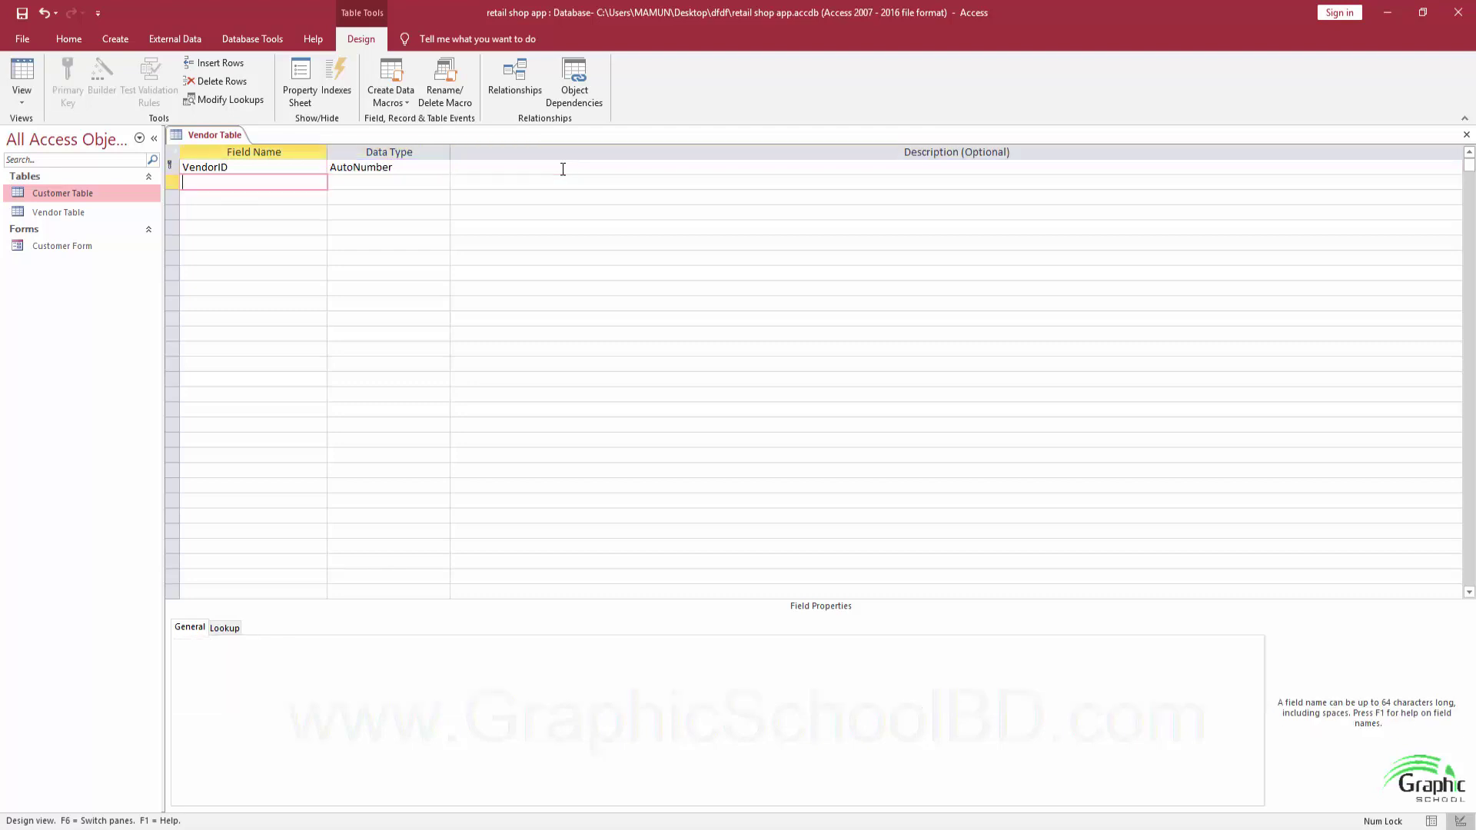
pyautogui.write('Vendor')
pyautogui.write('Name')
pyautogui.press('Tab')
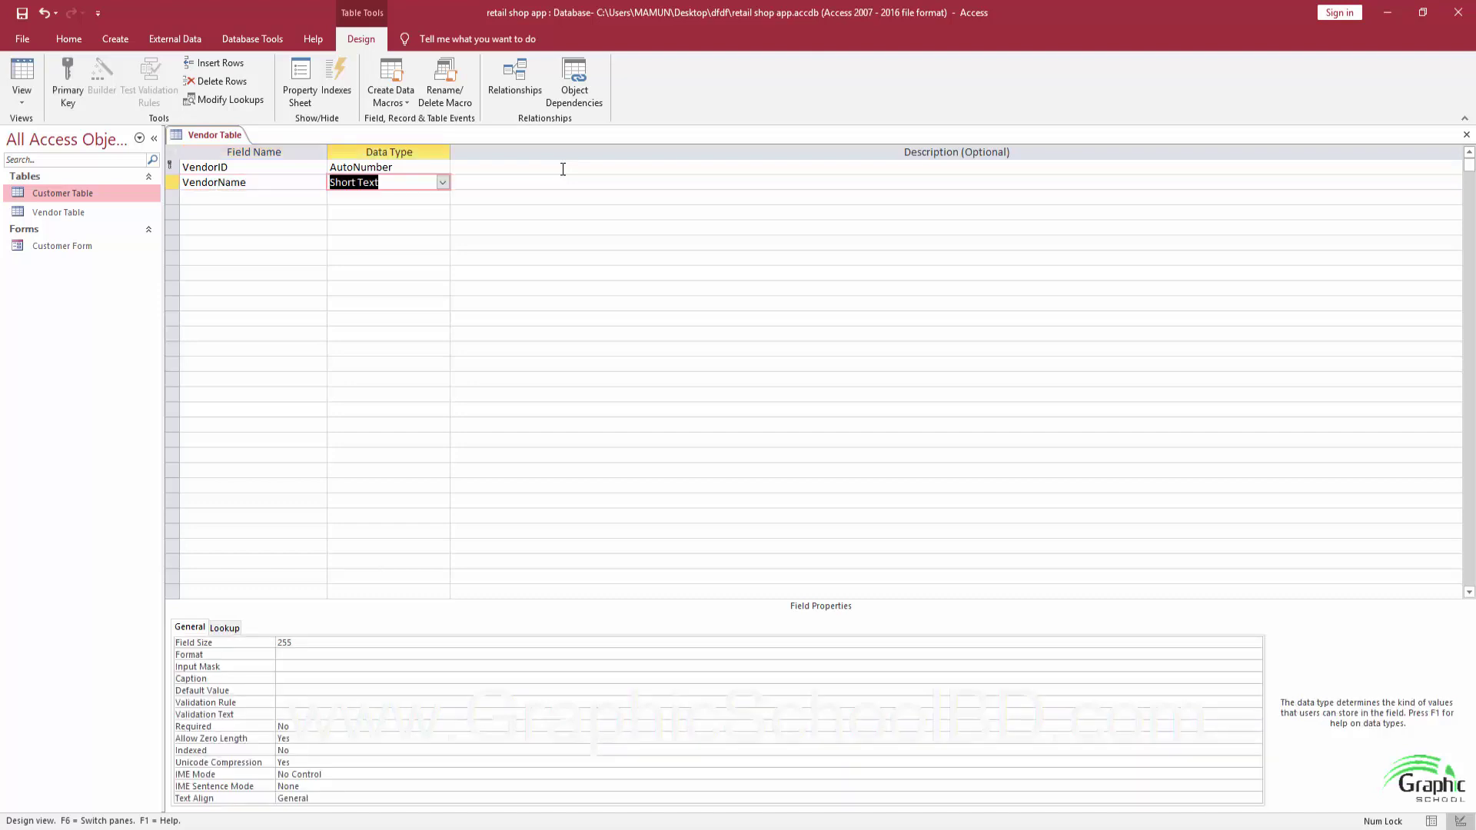
pyautogui.press('Tab')
pyautogui.press('Tab')
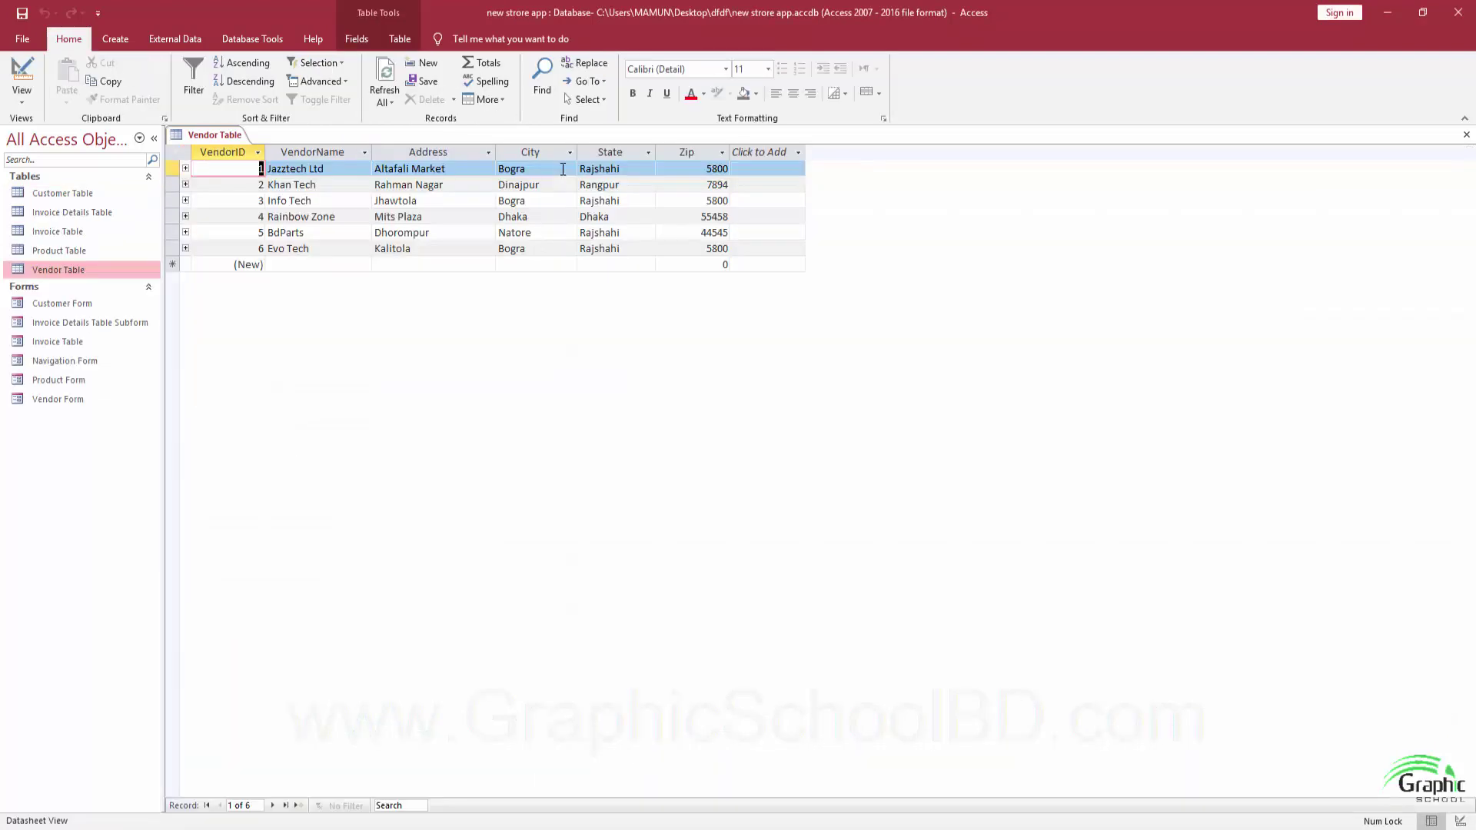
pyautogui.hotkey('alt', 'Tab')
# Add Address and City as Short Text and Zip as Number, then save the table.
pyautogui.write('Ad')
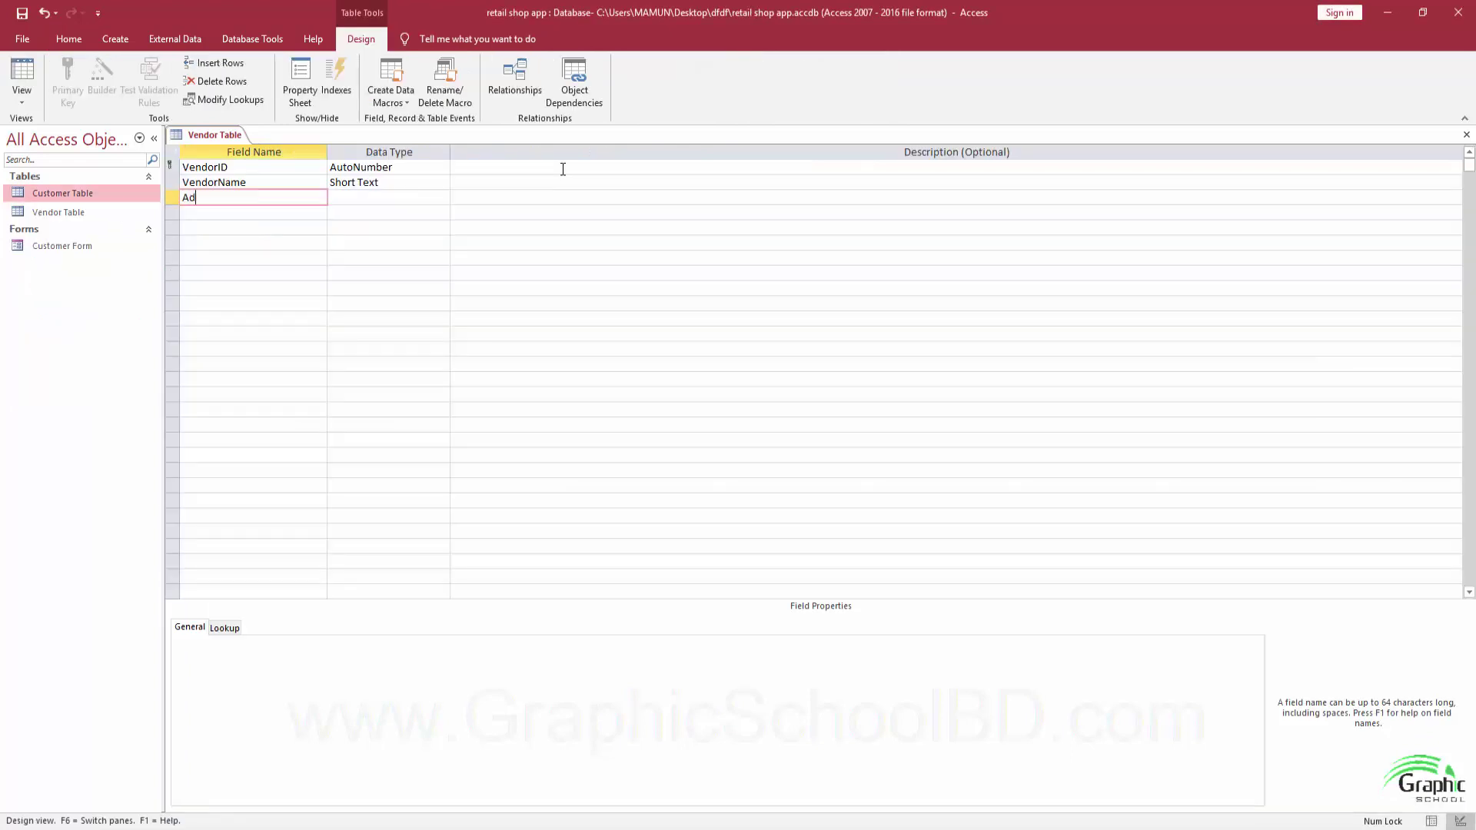
pyautogui.write('dress')
pyautogui.press('Tab')
pyautogui.press('Tab')
pyautogui.press('Tab')
pyautogui.write('C')
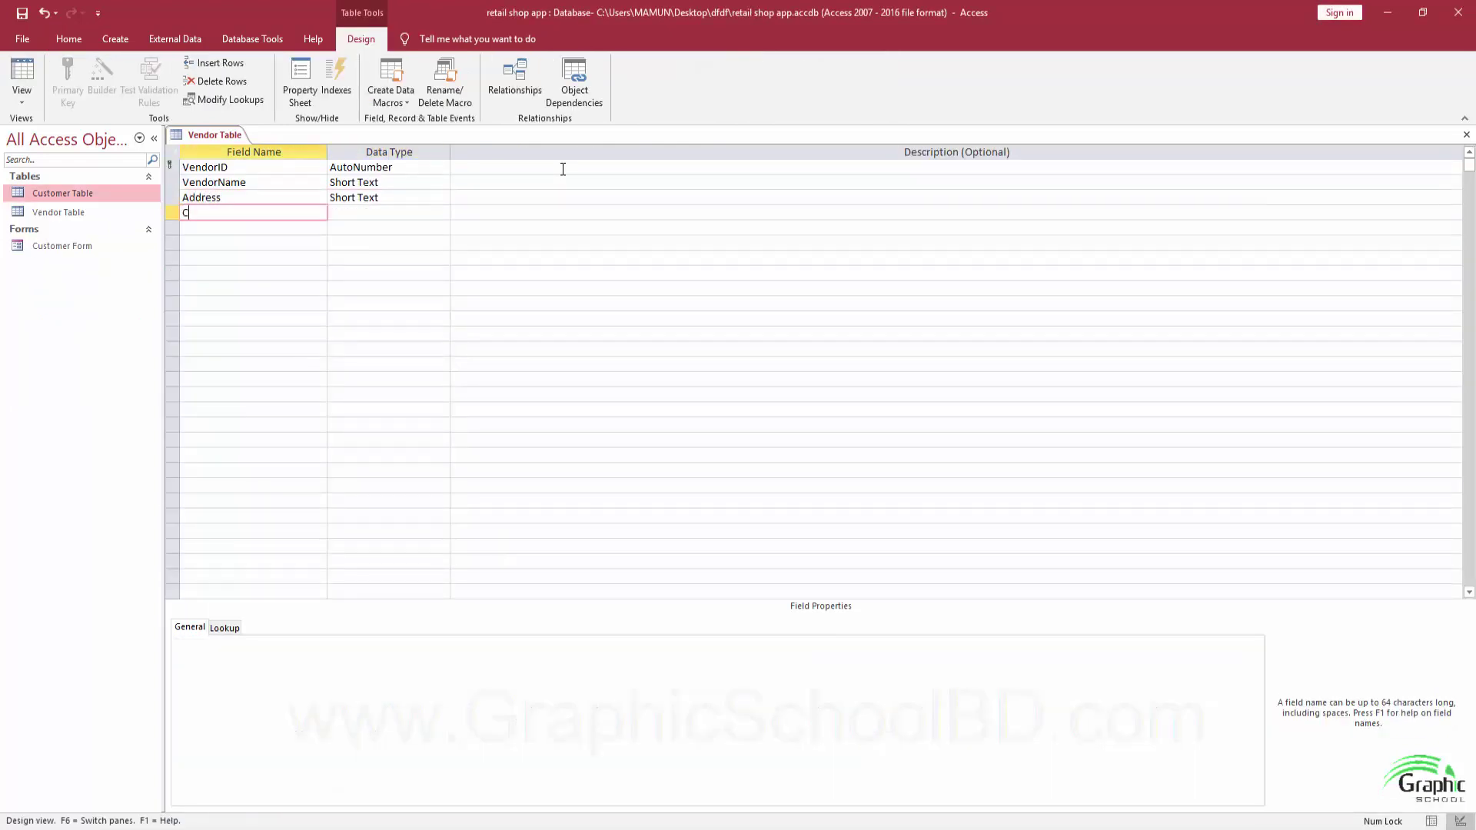
pyautogui.write('ity')
pyautogui.press('Tab')
pyautogui.press('Tab')
pyautogui.press('Tab')
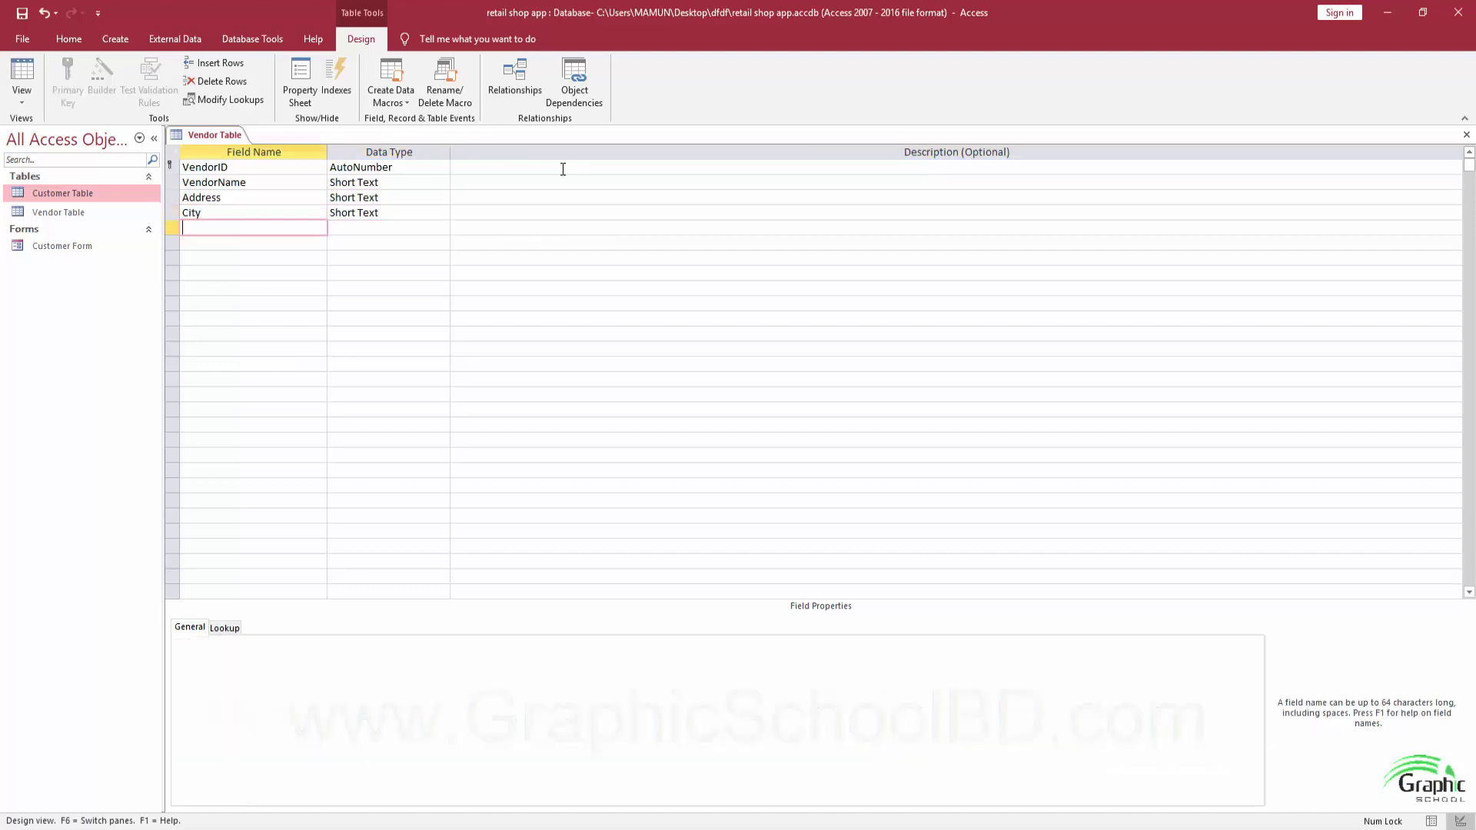
pyautogui.write('Zip')
pyautogui.press('Tab')
pyautogui.write('N')
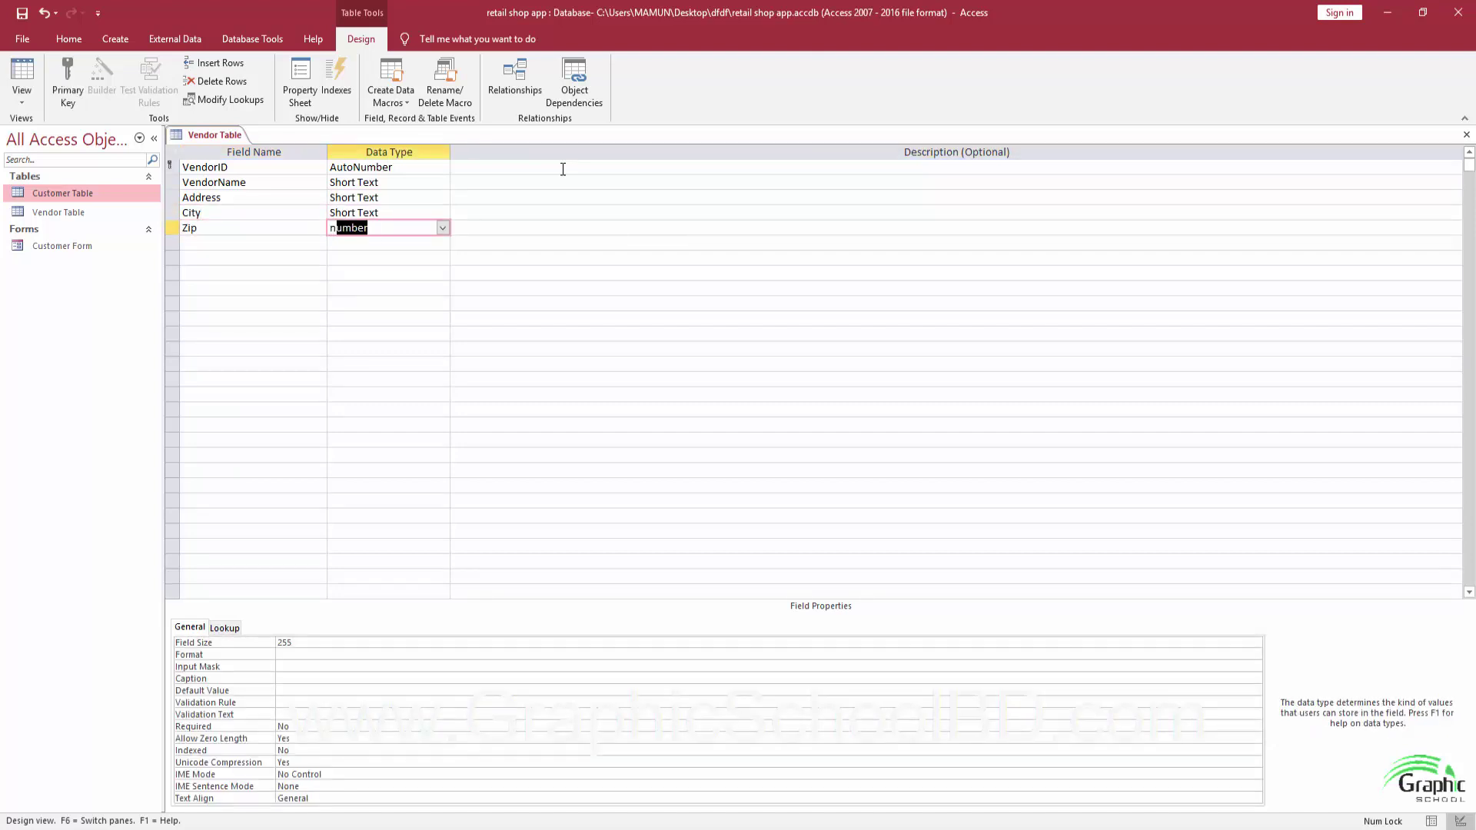
pyautogui.press('Tab')
pyautogui.press('Tab')
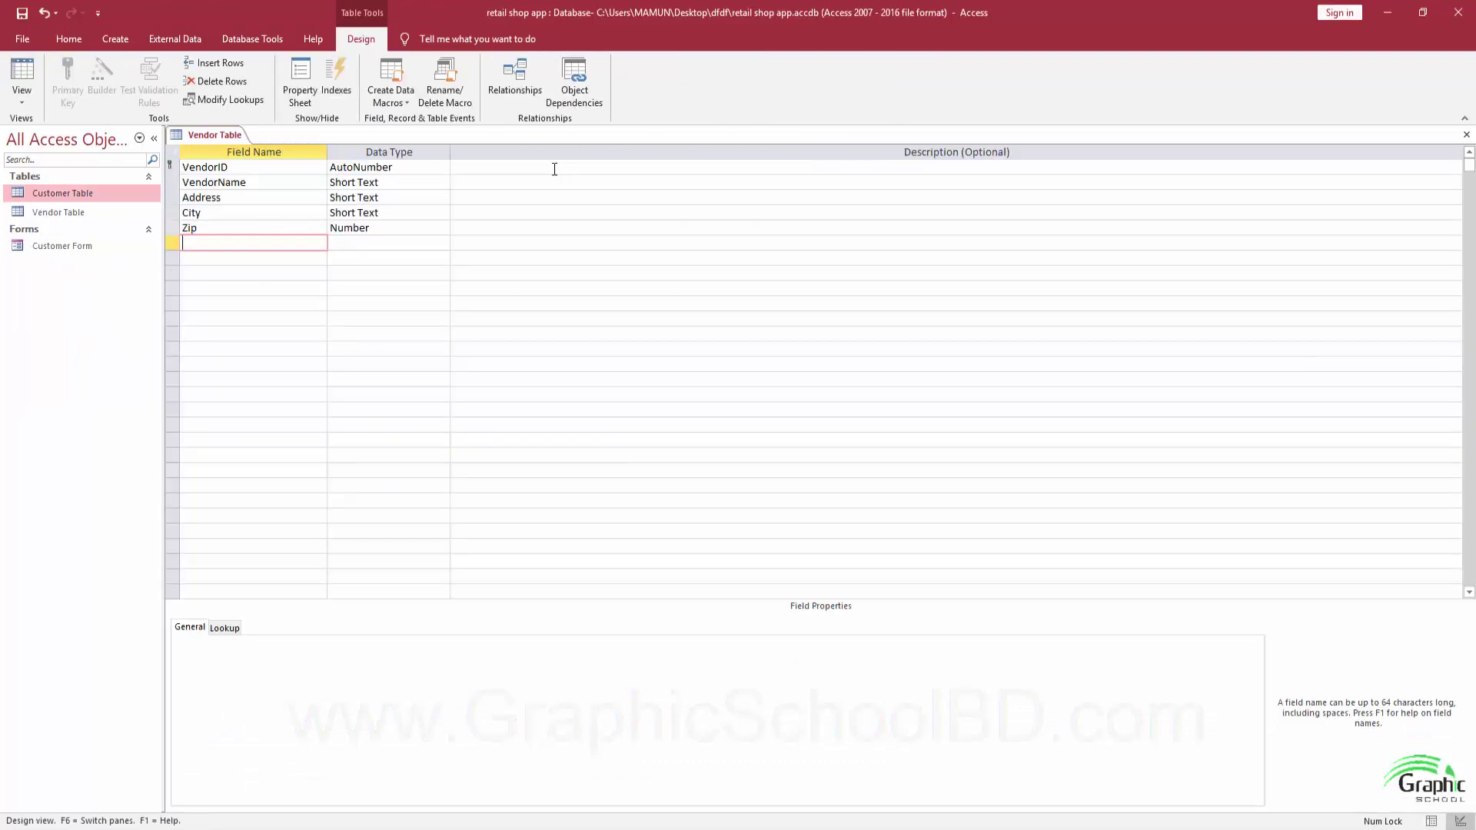
pyautogui.click(21, 14)
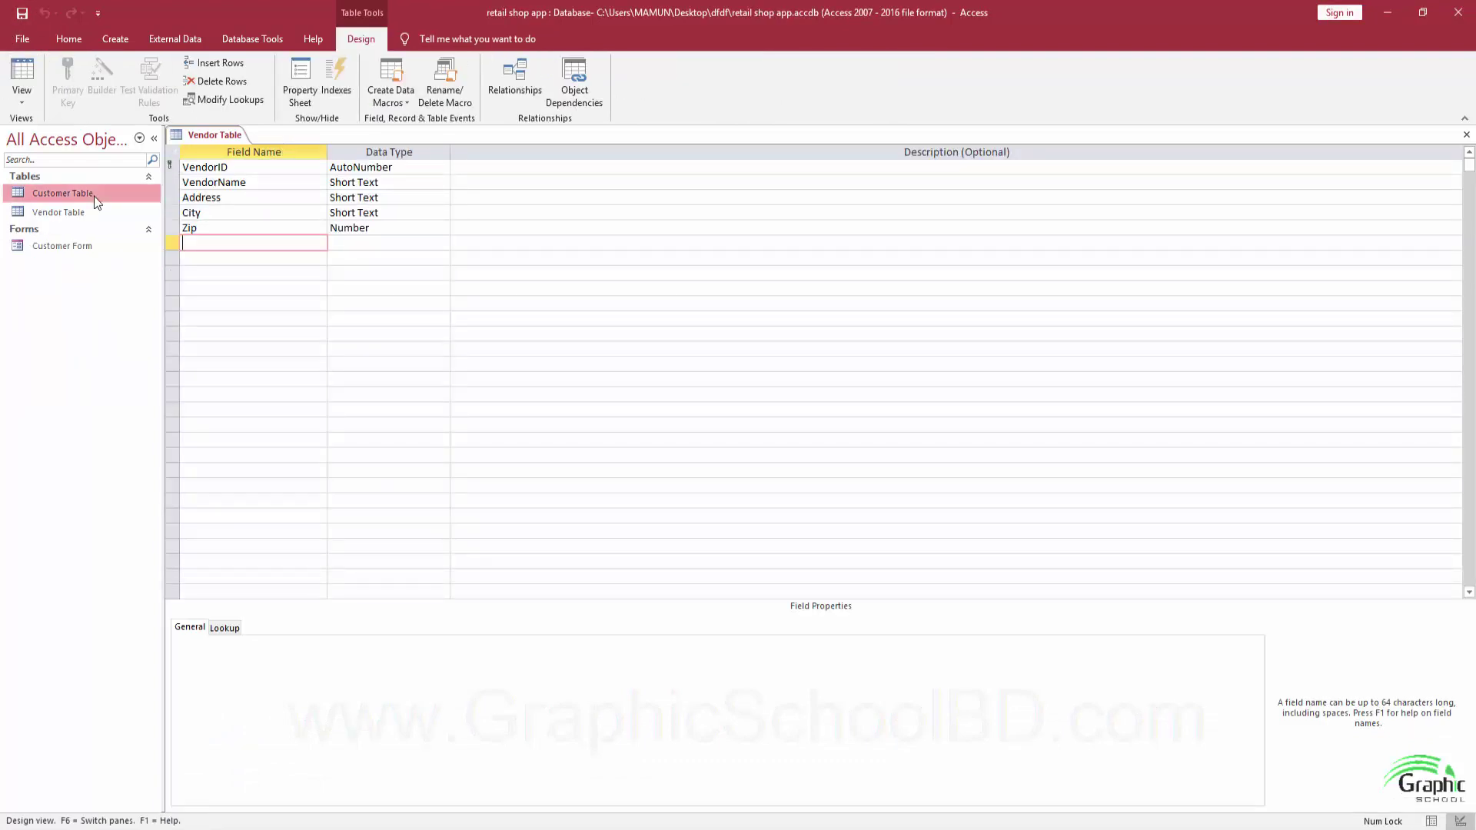
# Close the Vendor Table design and generate a form from Vendor Table with narrower fields.
pyautogui.click(1466, 135)
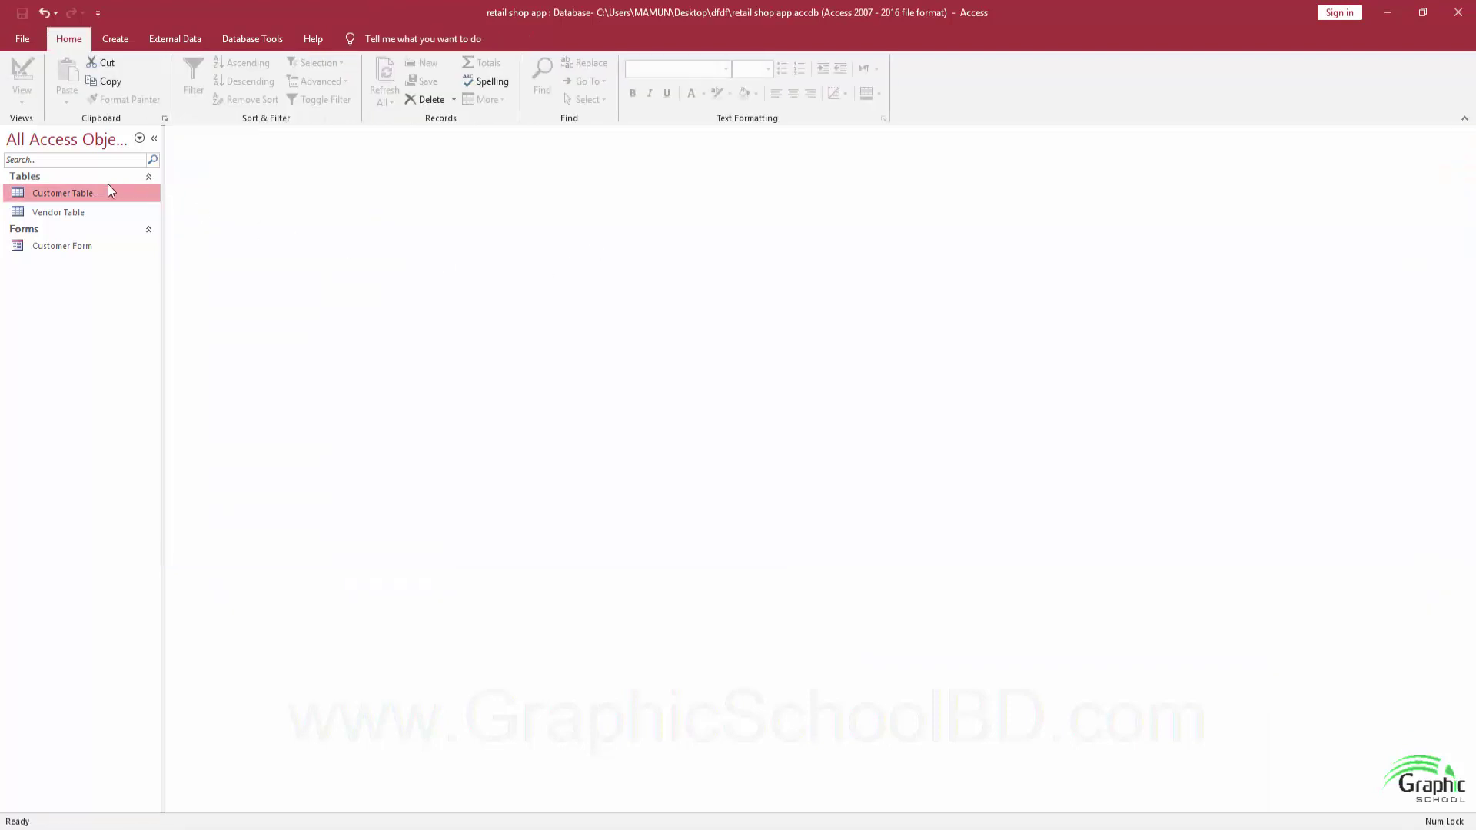
pyautogui.click(85, 216)
pyautogui.click(116, 38)
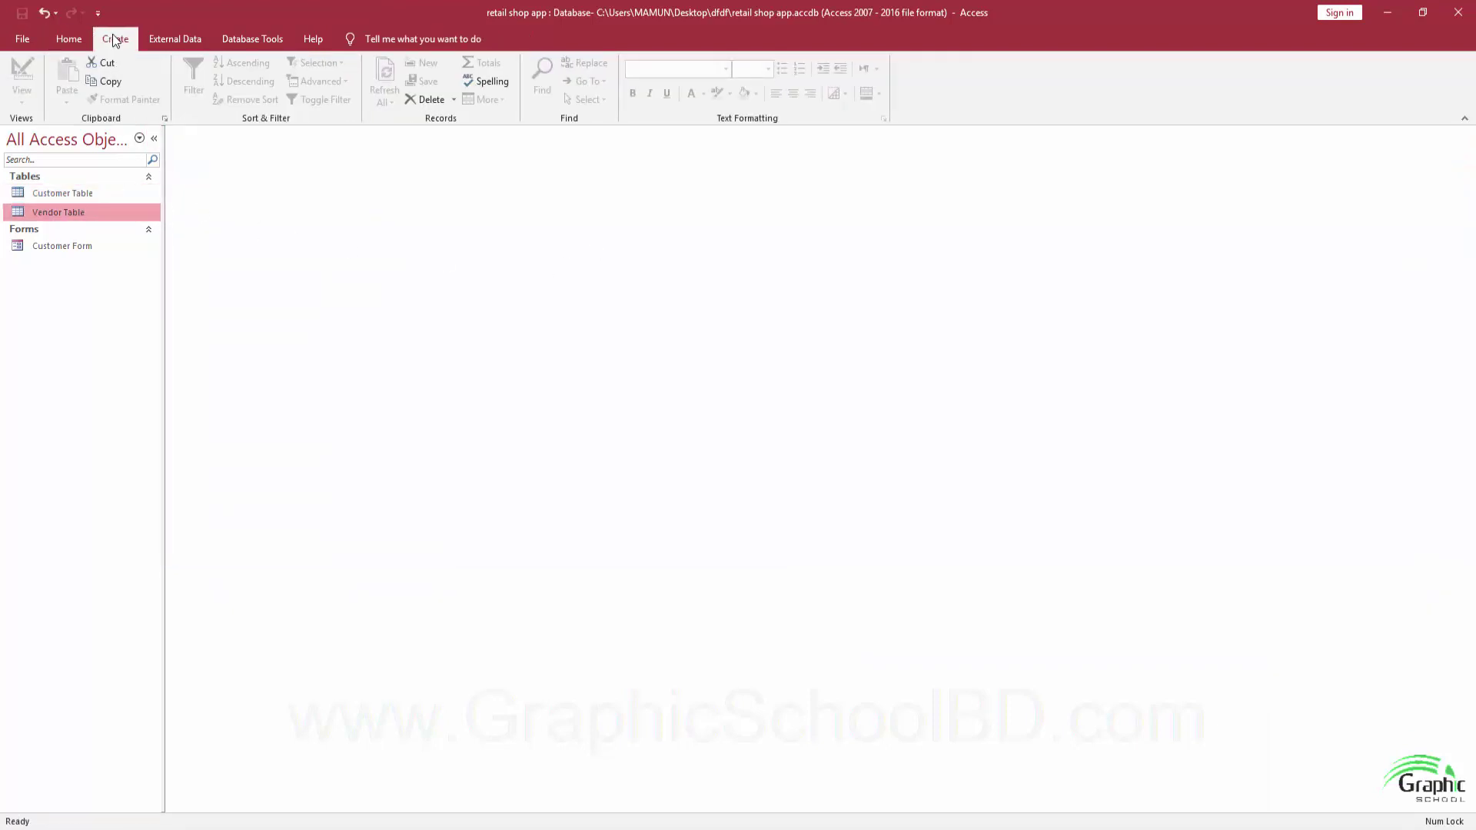
pyautogui.click(286, 76)
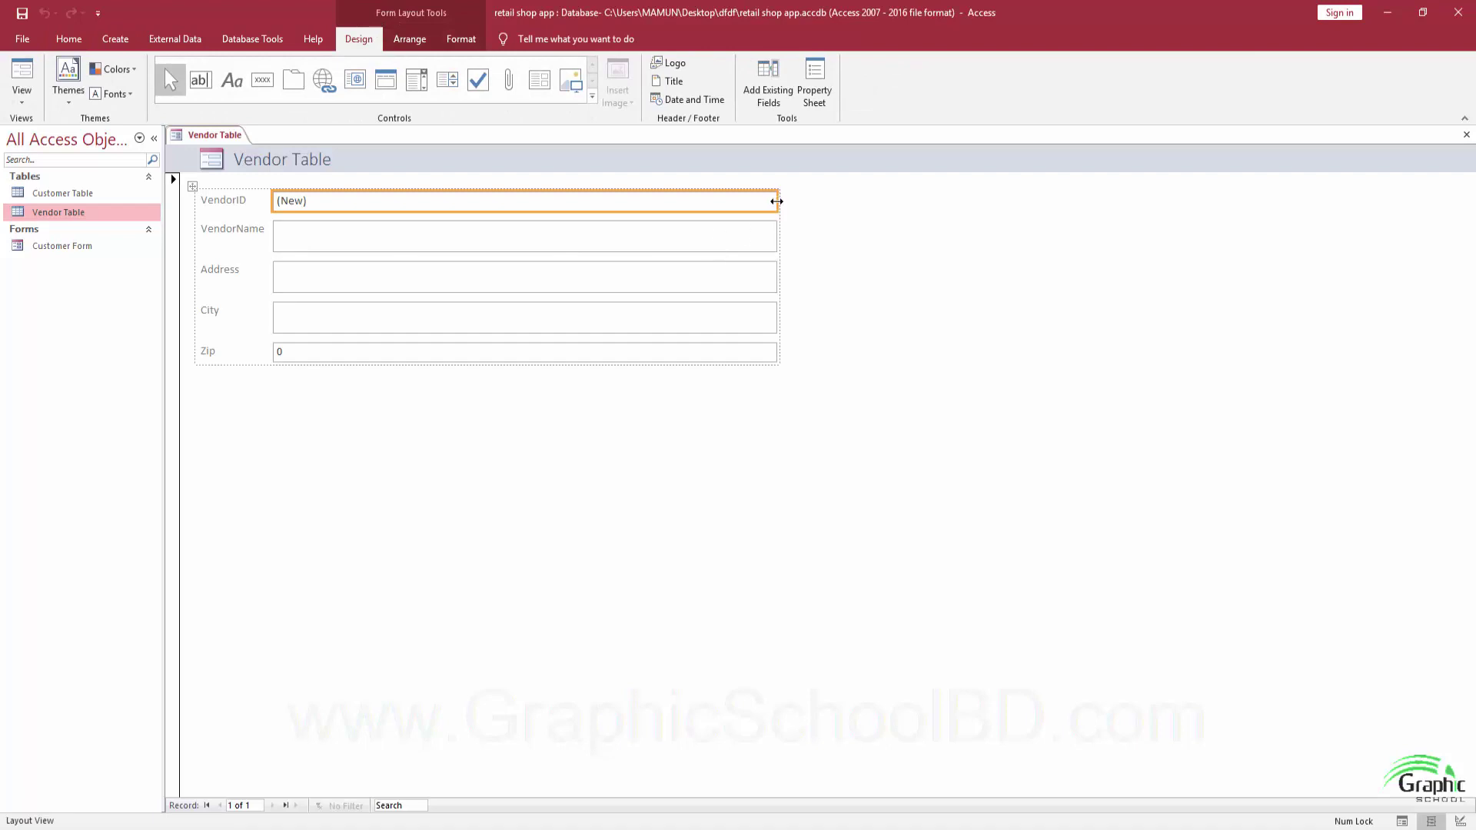
pyautogui.moveTo(777, 200); pyautogui.dragTo(485, 204)
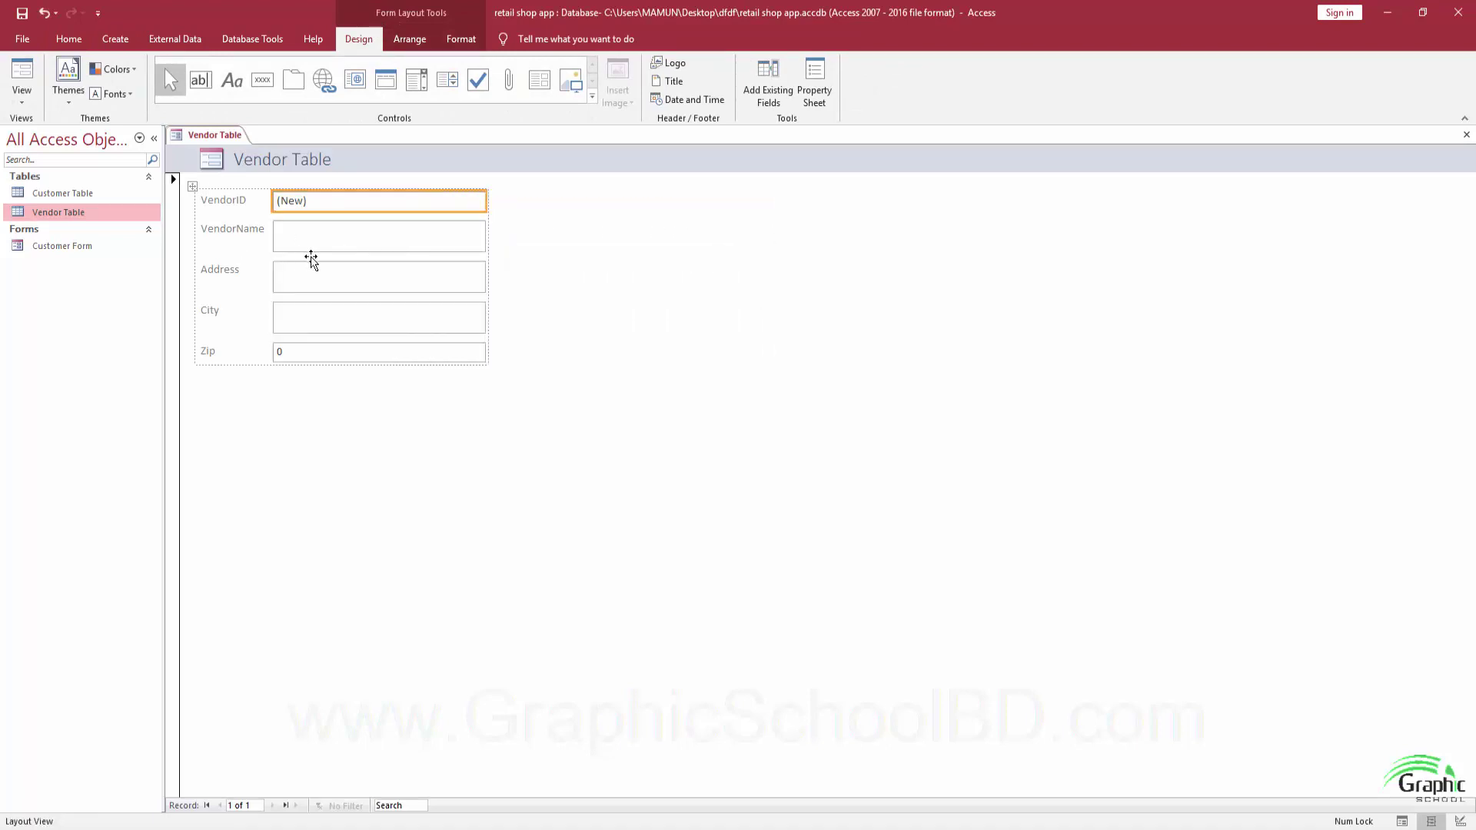
# Save the form as 'Vendor Form' and switch it to Form View.
pyautogui.click(22, 13)
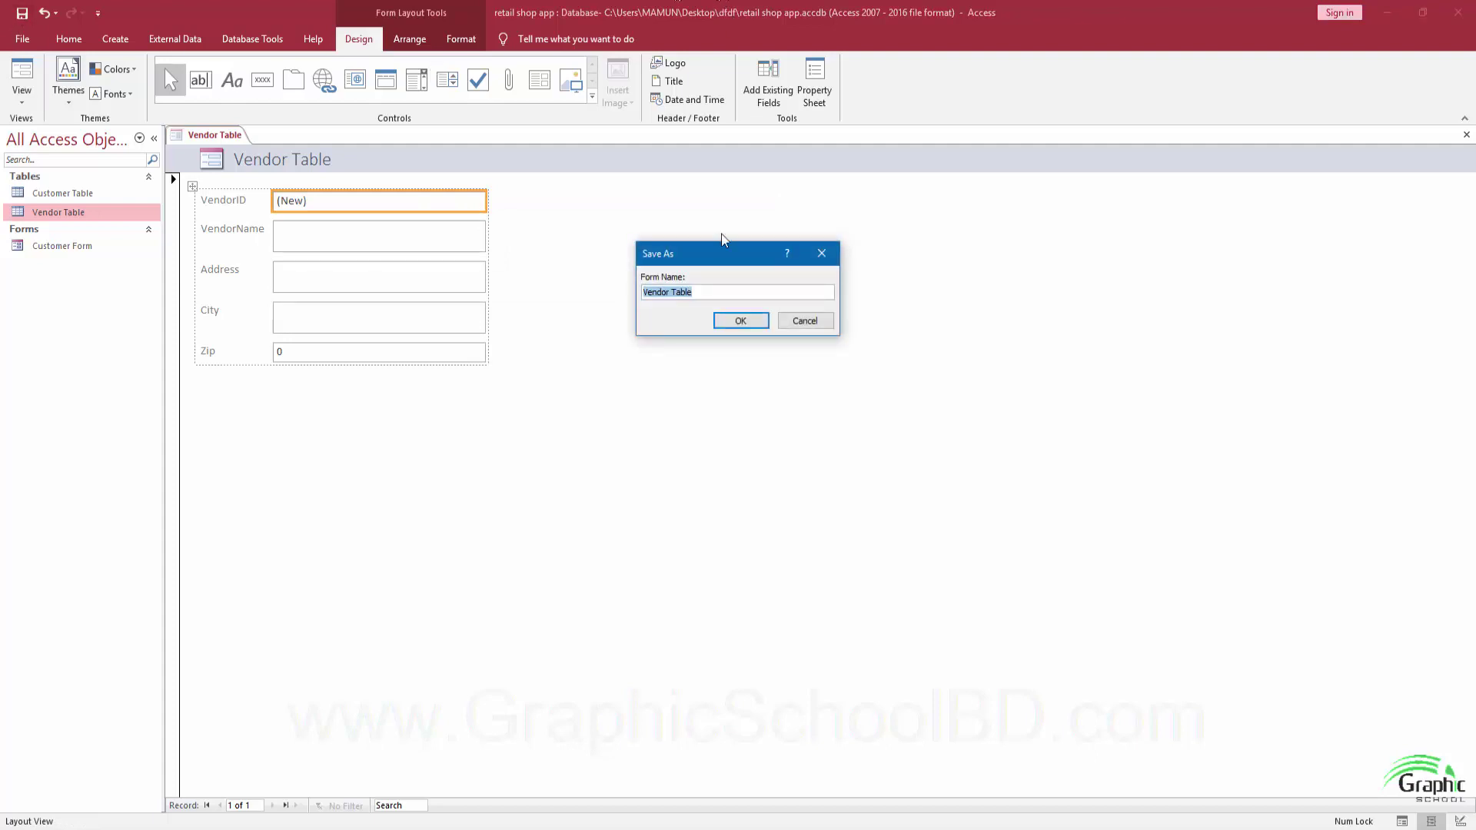
pyautogui.click(678, 295)
pyautogui.doubleClick(677, 295)
pyautogui.press('BackSpace')
pyautogui.press('Return')
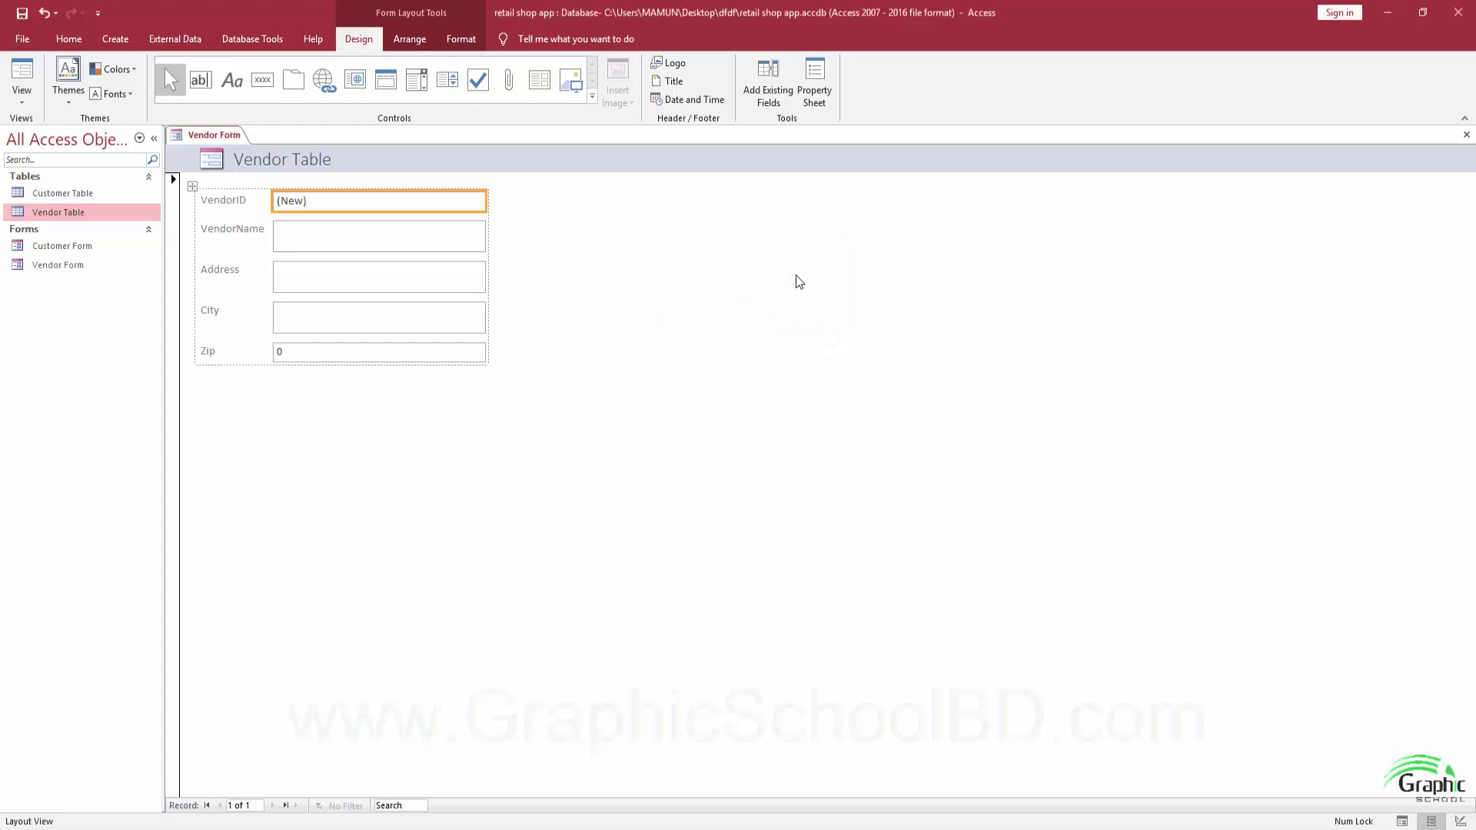
pyautogui.click(22, 76)
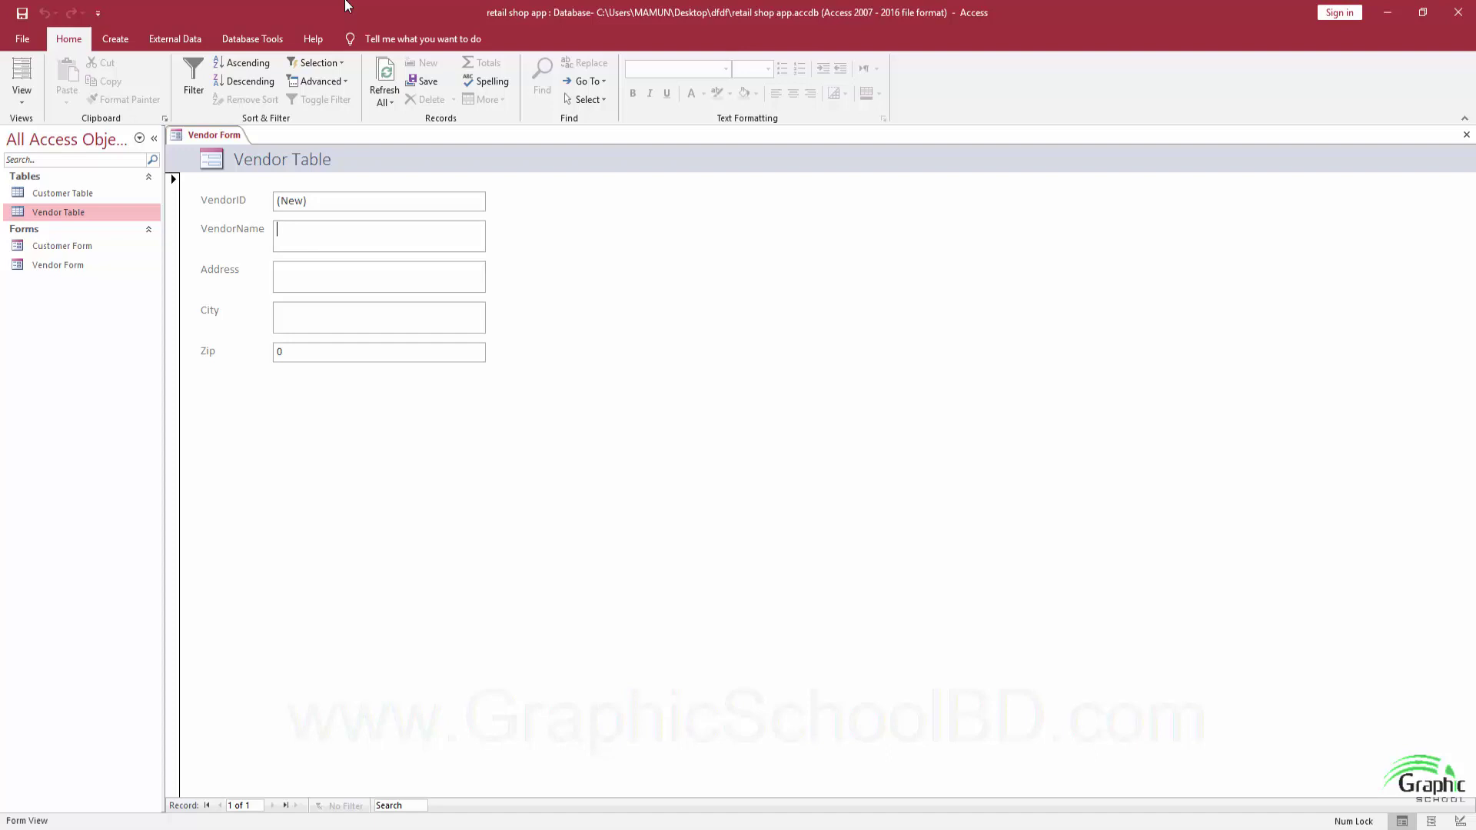
# Enter vendor Juzztech with its address, city and zip, add further vendors, and close the form.
pyautogui.write('Juzztech')
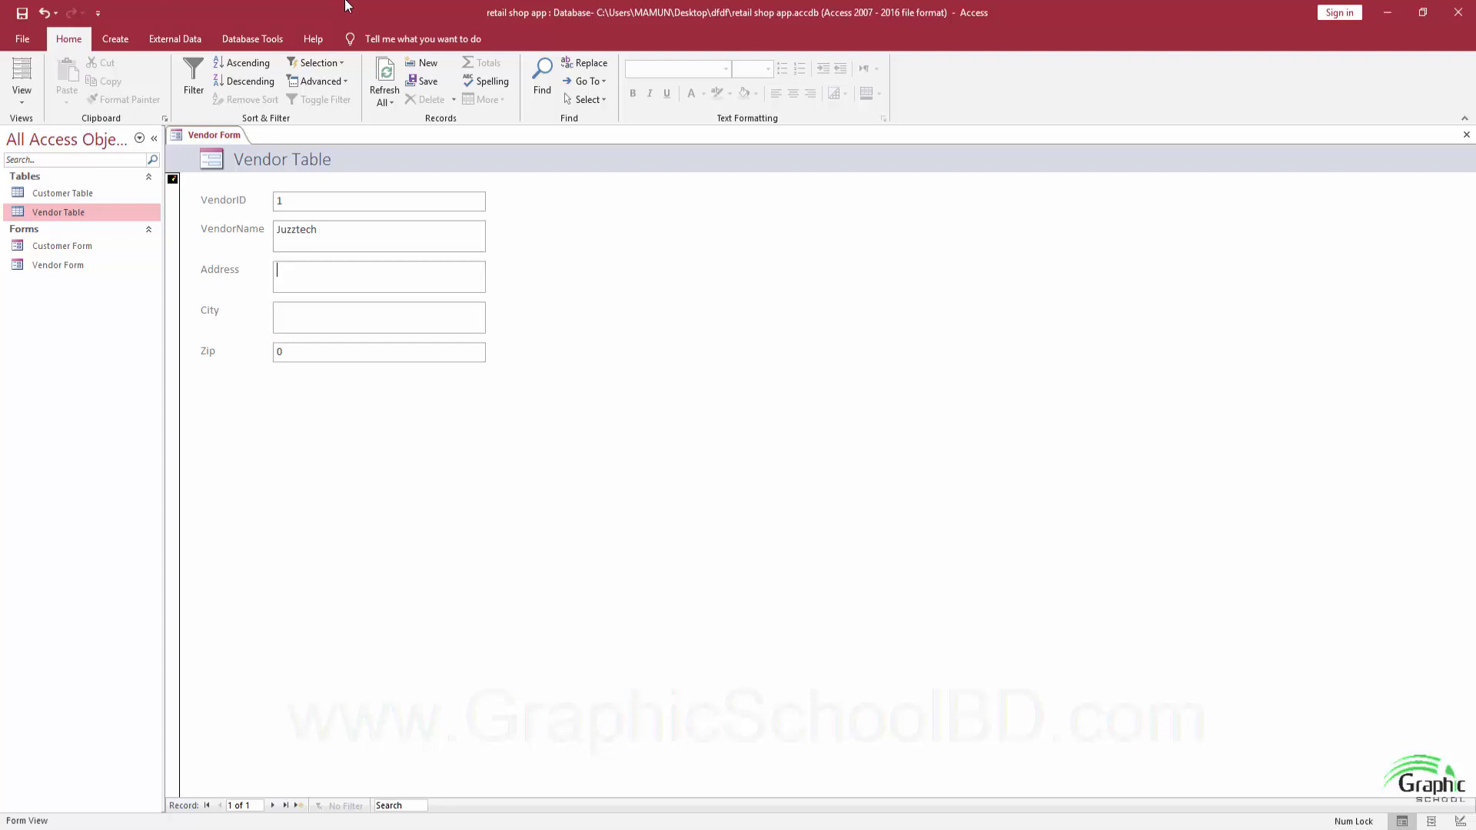
pyautogui.write('Aa')
pyautogui.write('tafal')
pyautogui.write('i Marke')
pyautogui.write('Bogra')
pyautogui.press('Tab')
pyautogui.write('580')
pyautogui.click(299, 805)
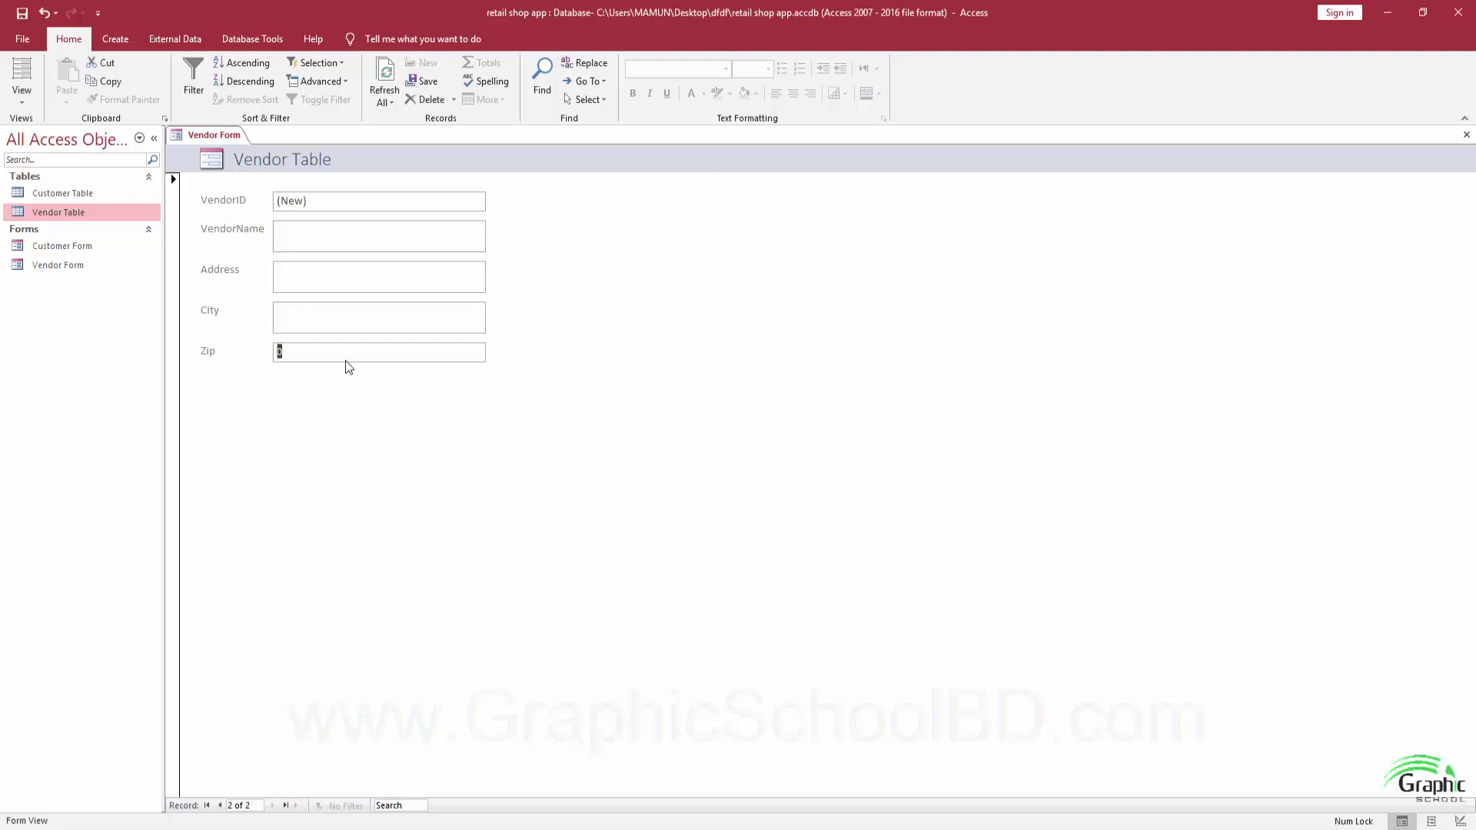
pyautogui.click(307, 233)
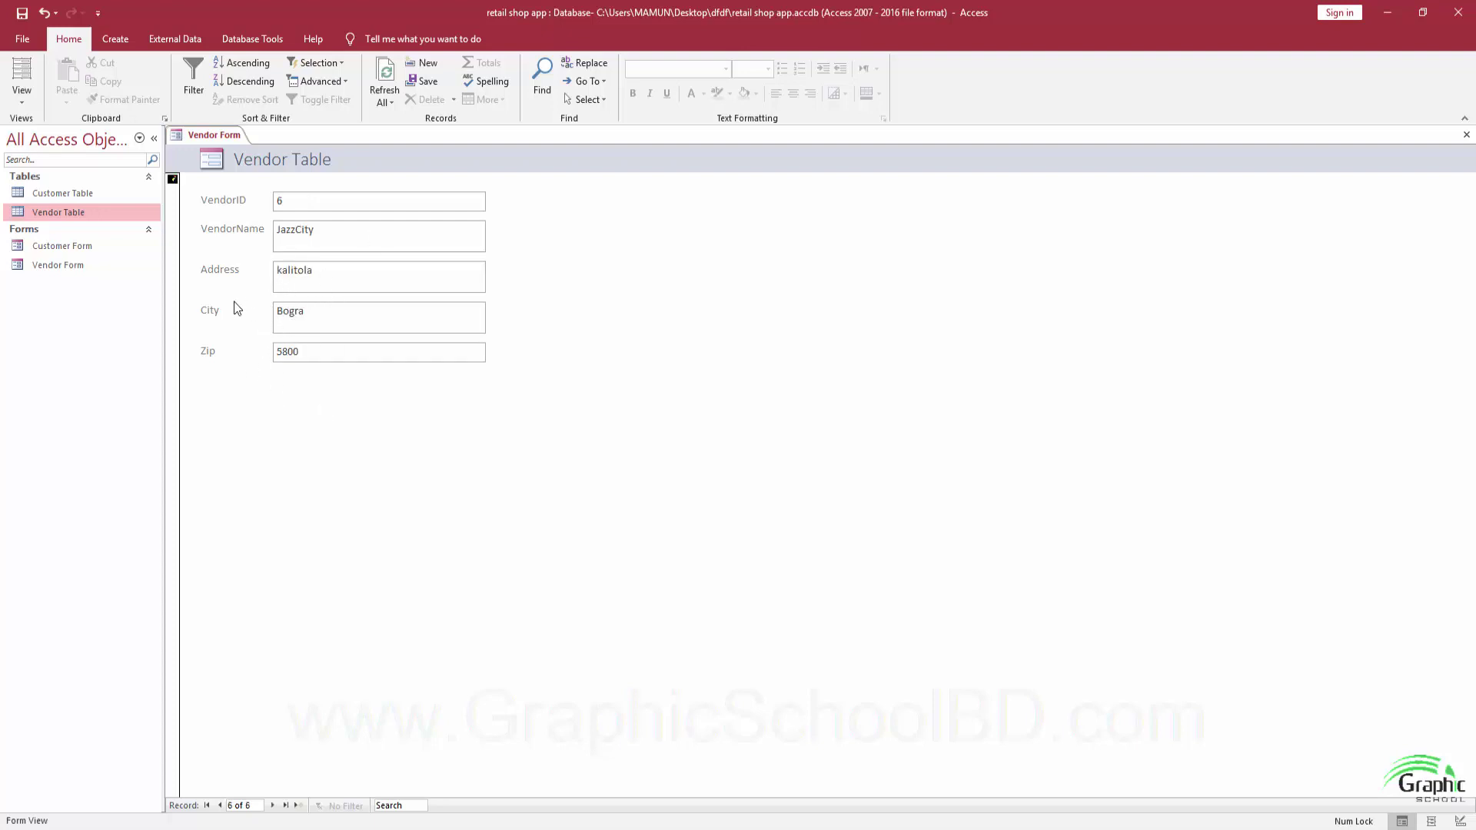
pyautogui.click(1466, 135)
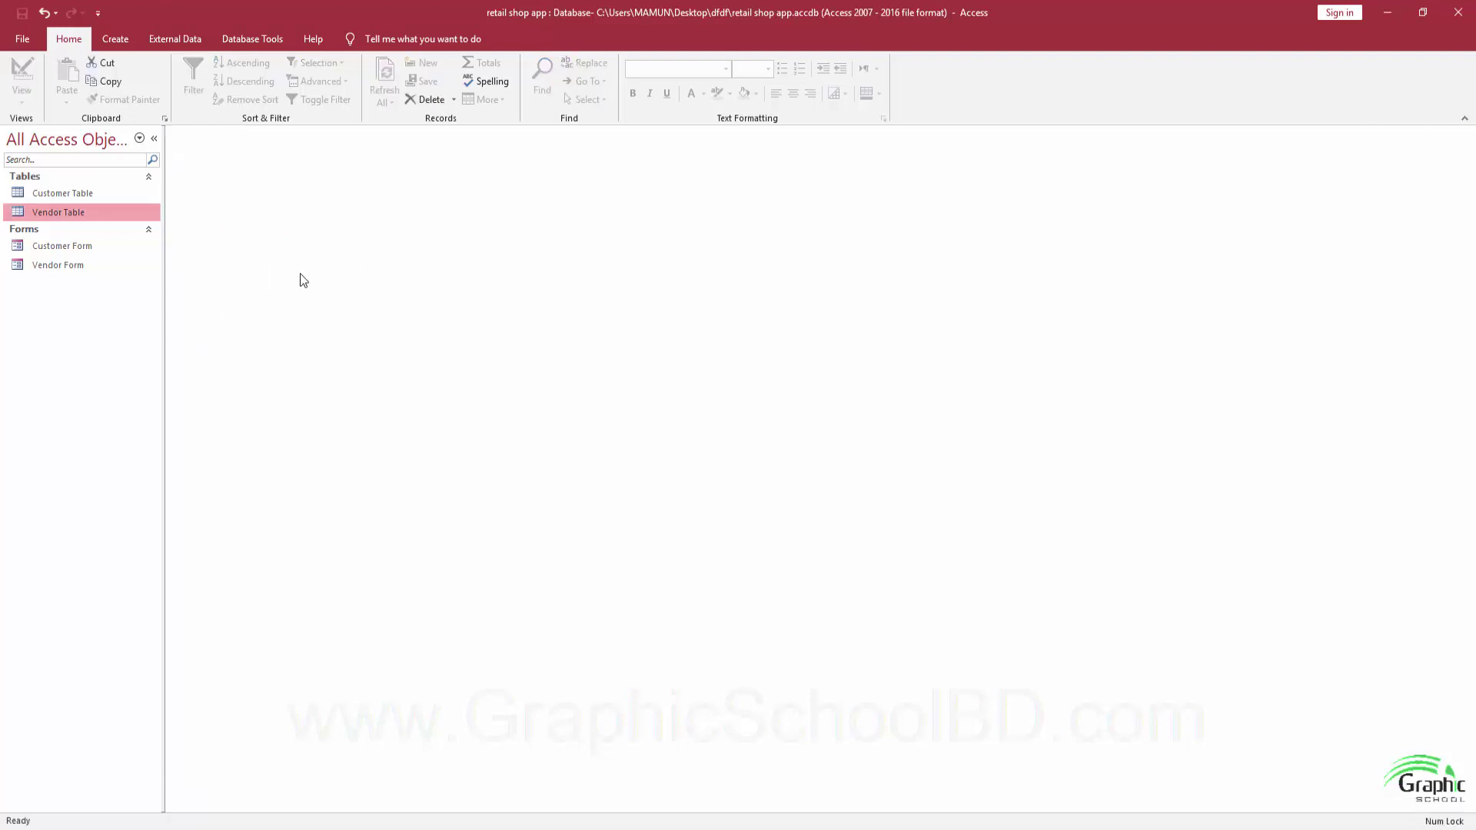
pyautogui.doubleClick(78, 215)
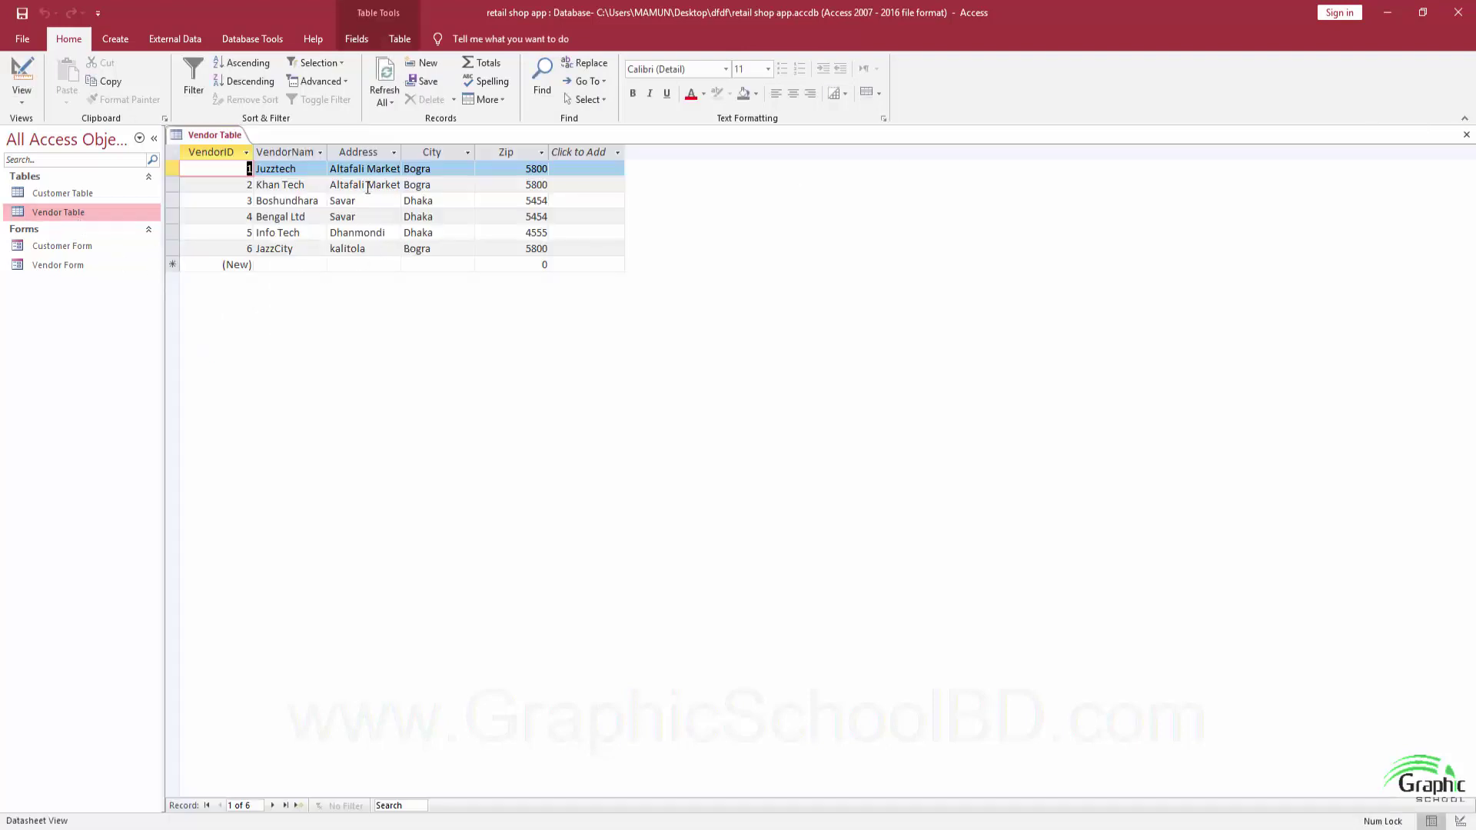
pyautogui.click(394, 153)
pyautogui.click(434, 146)
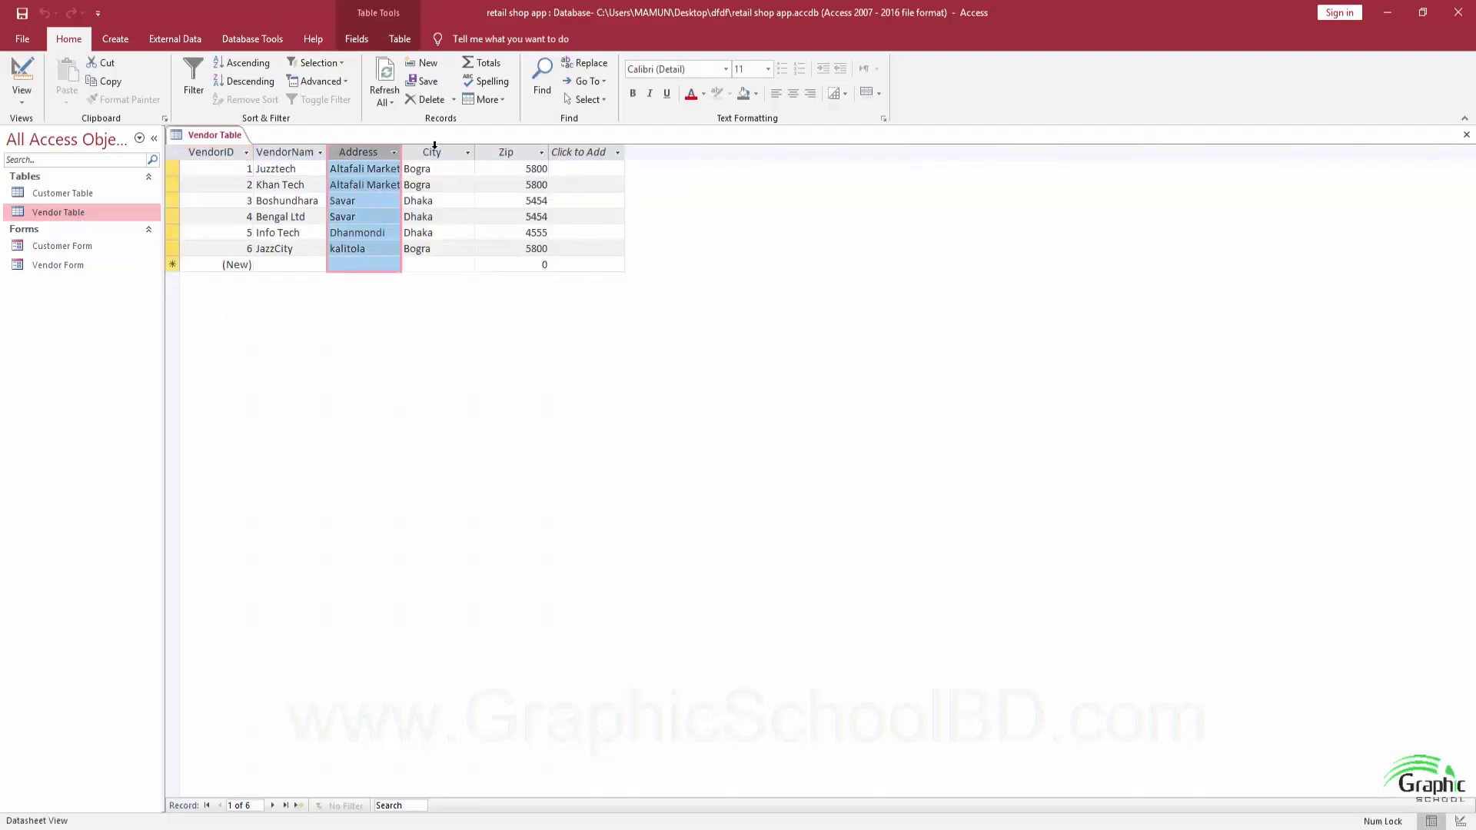
pyautogui.click(528, 249)
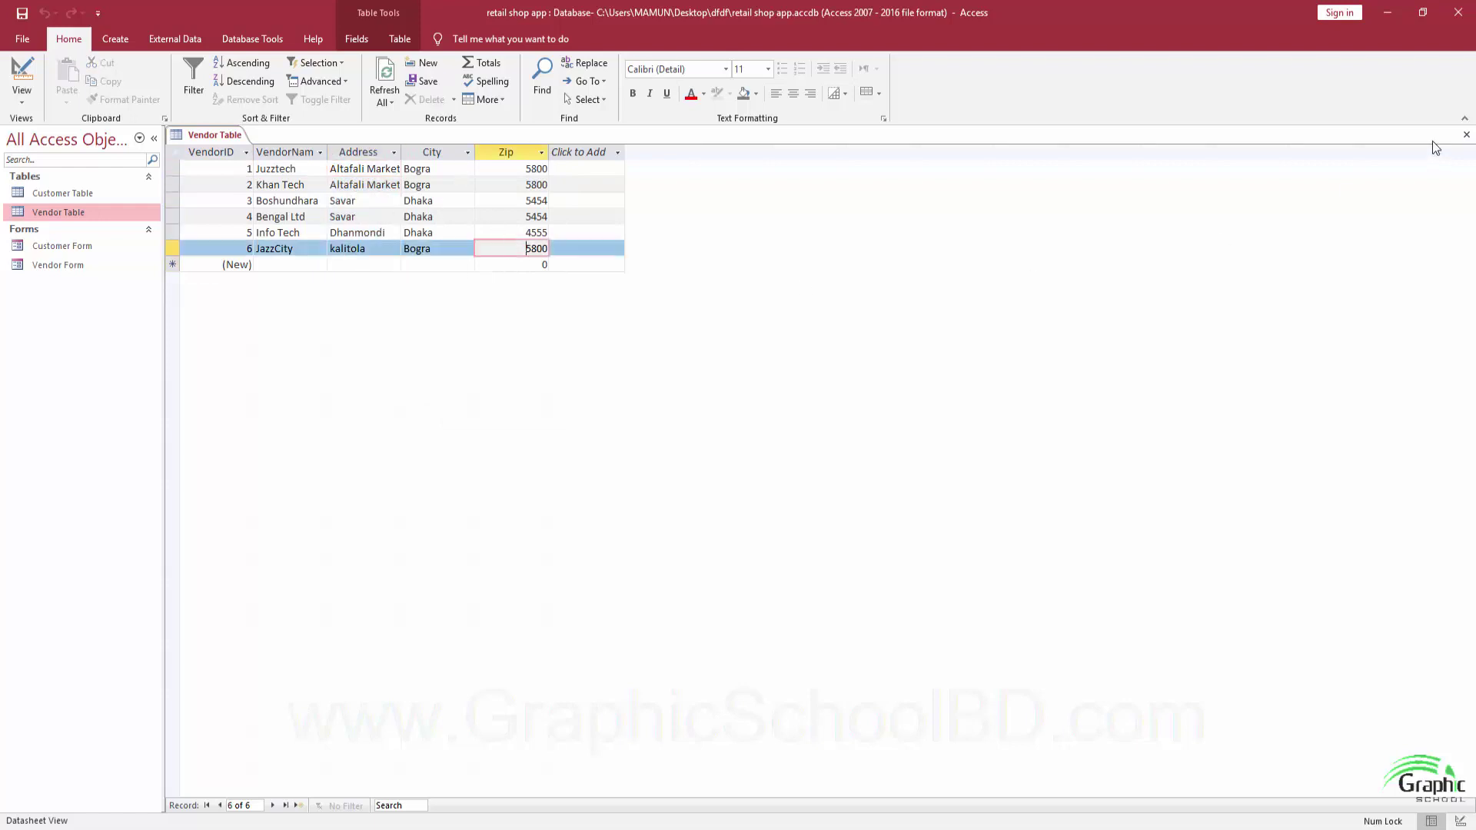
pyautogui.click(1466, 135)
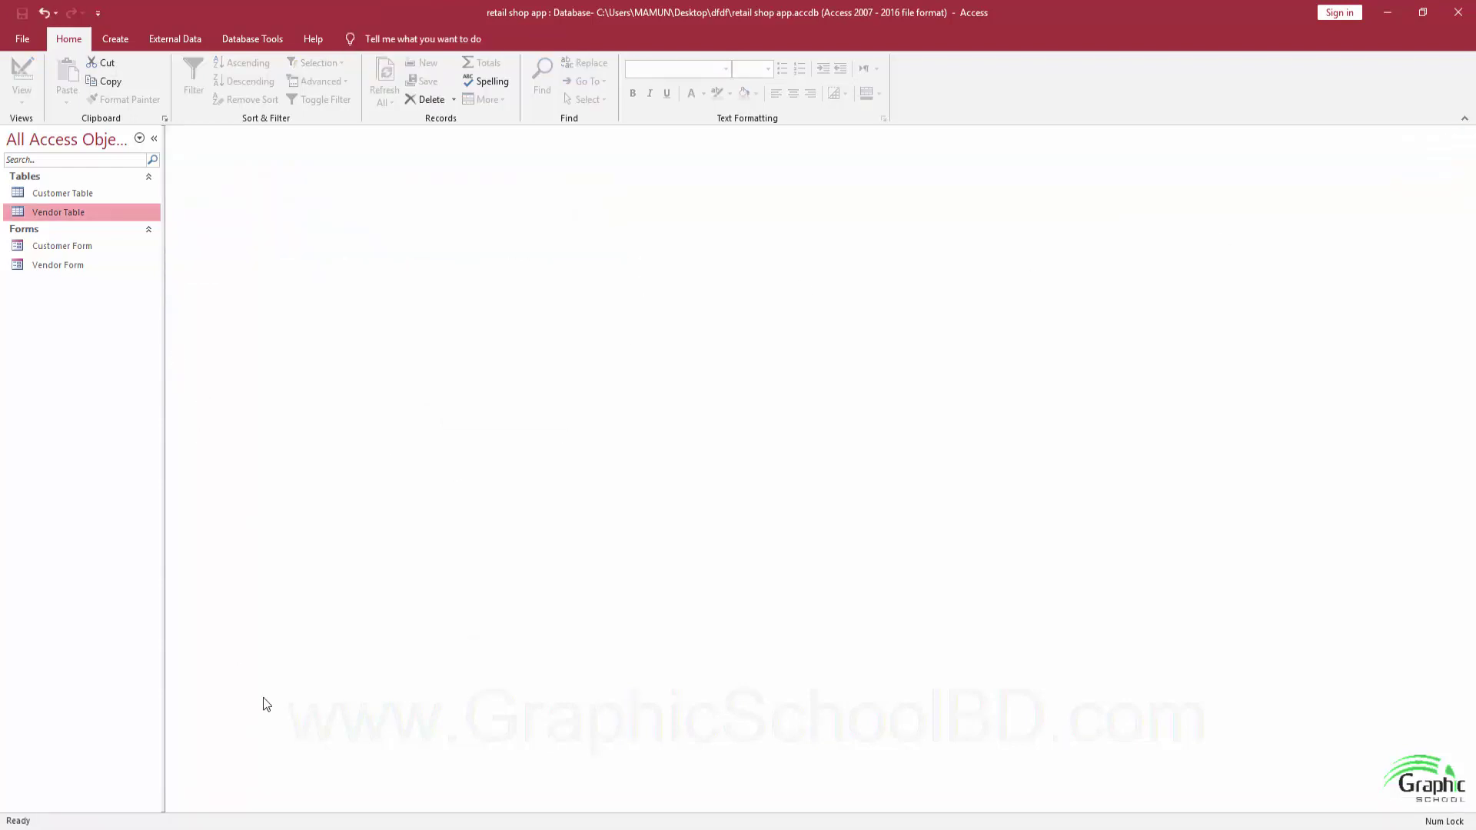
# Review the example's 16-product Product Table and the VendorID dropdown for Galaxy S7, keeping vendor 1.
pyautogui.click(362, 778)
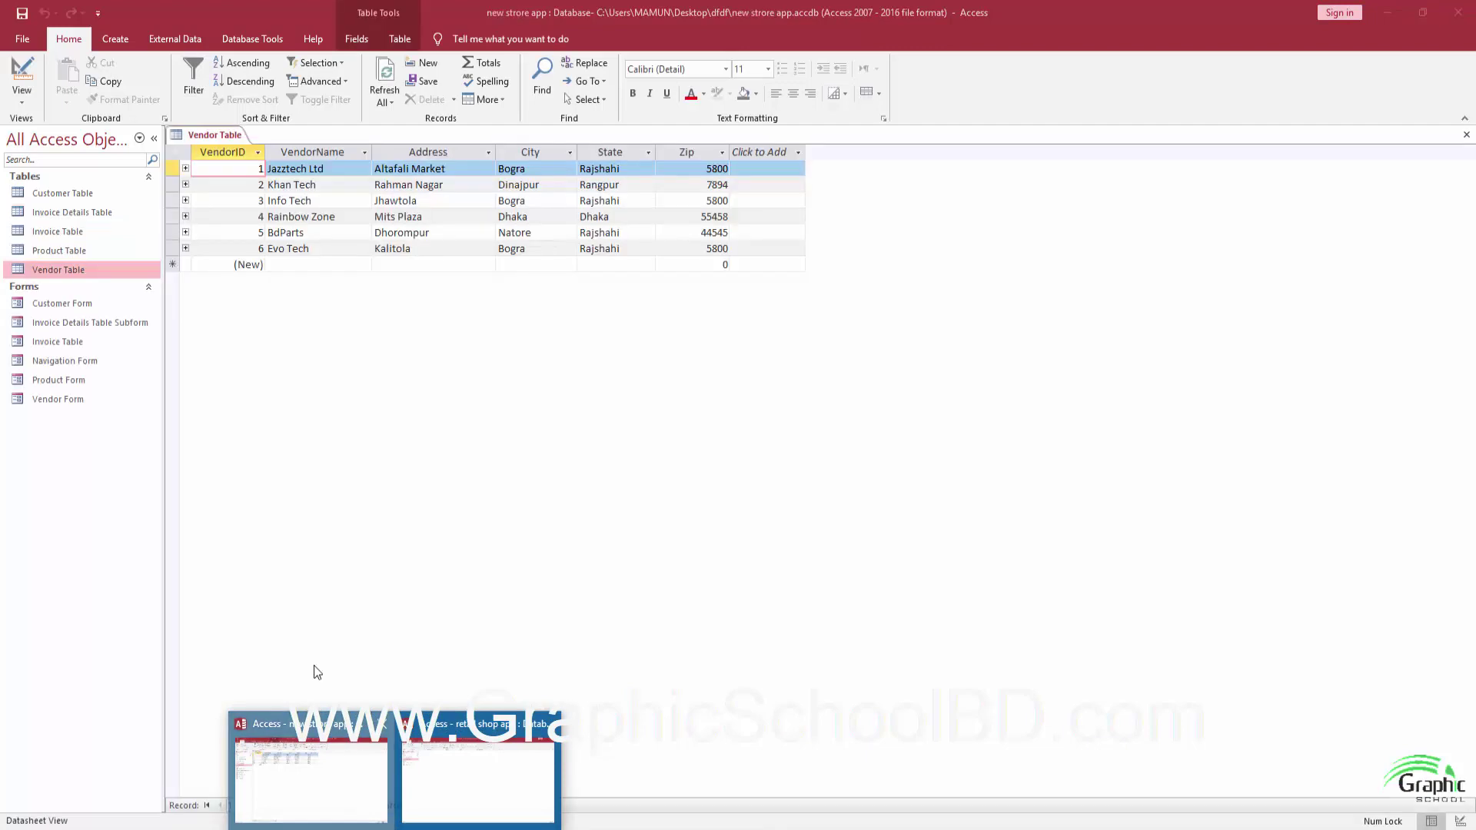
pyautogui.doubleClick(73, 250)
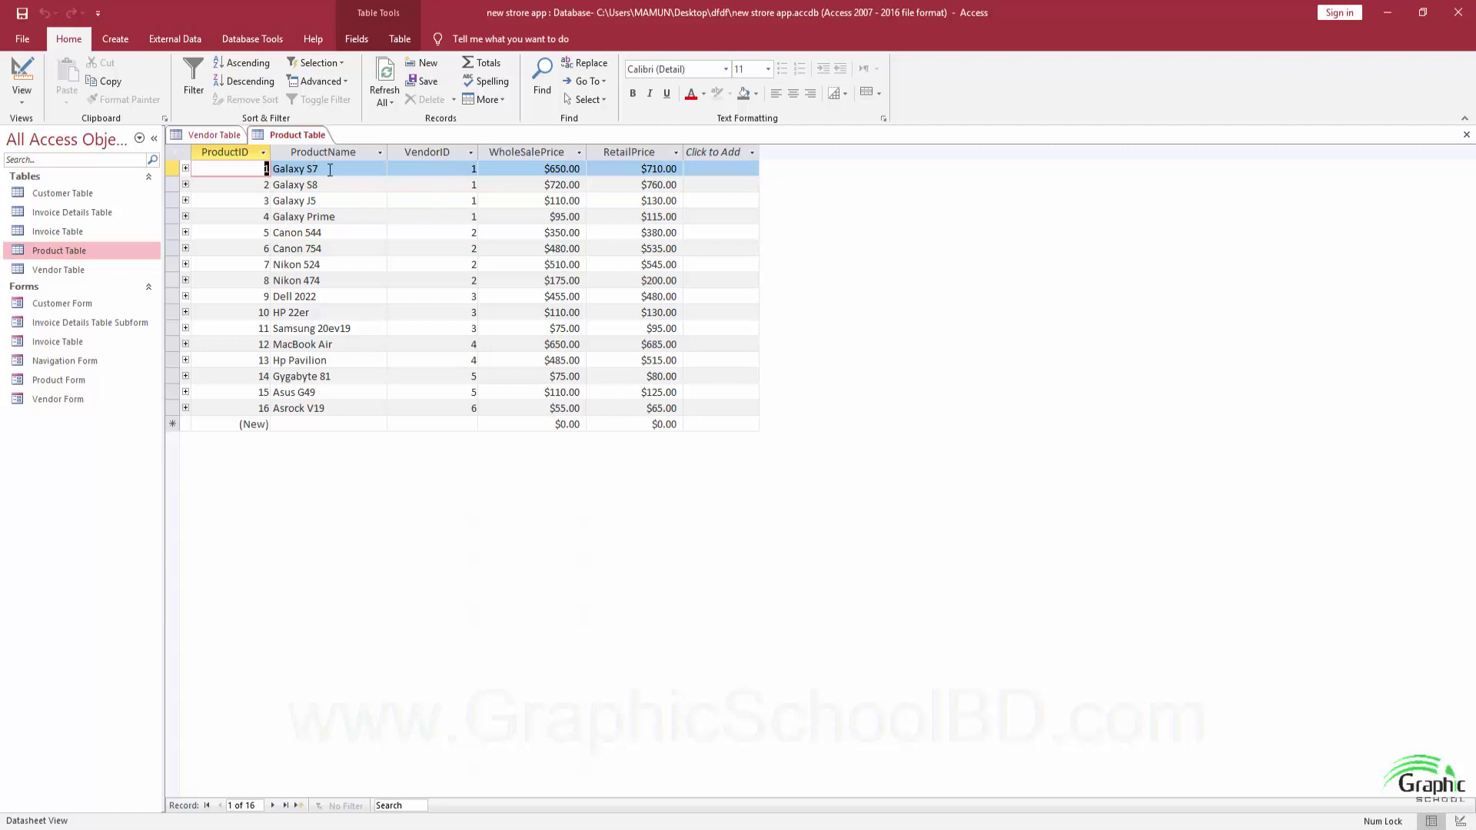
pyautogui.click(439, 170)
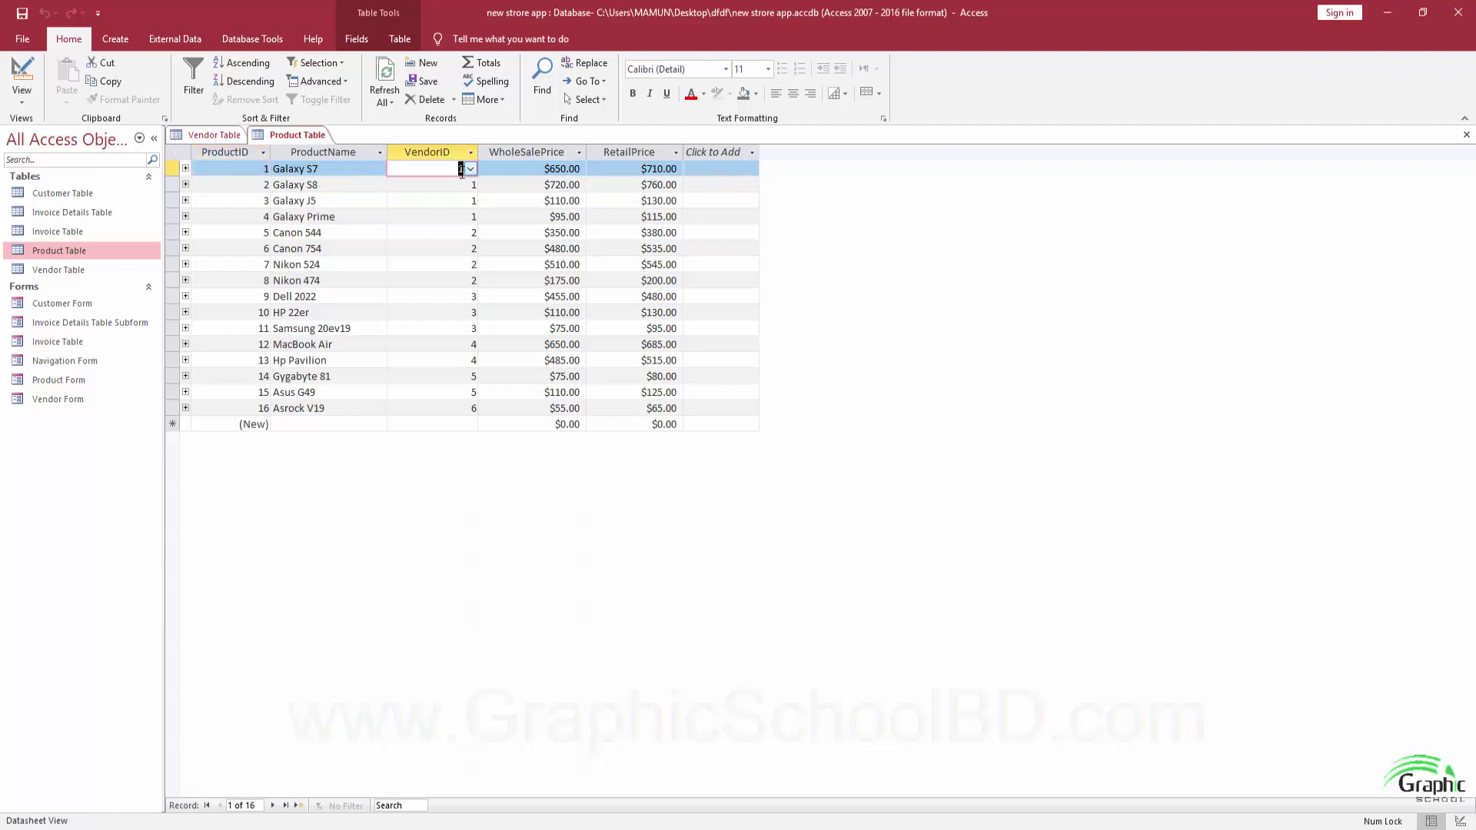
pyautogui.click(469, 168)
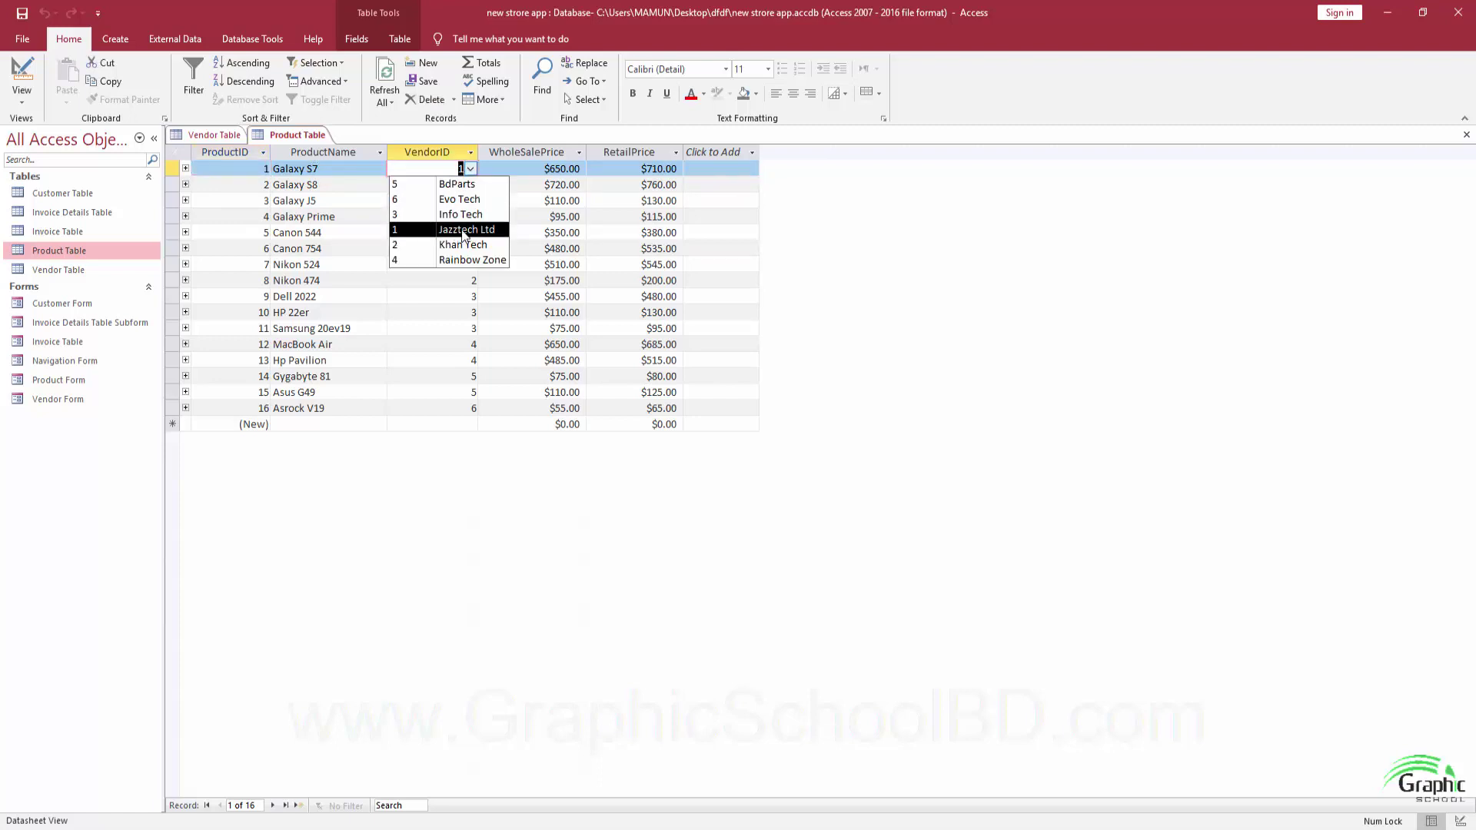
pyautogui.click(303, 173)
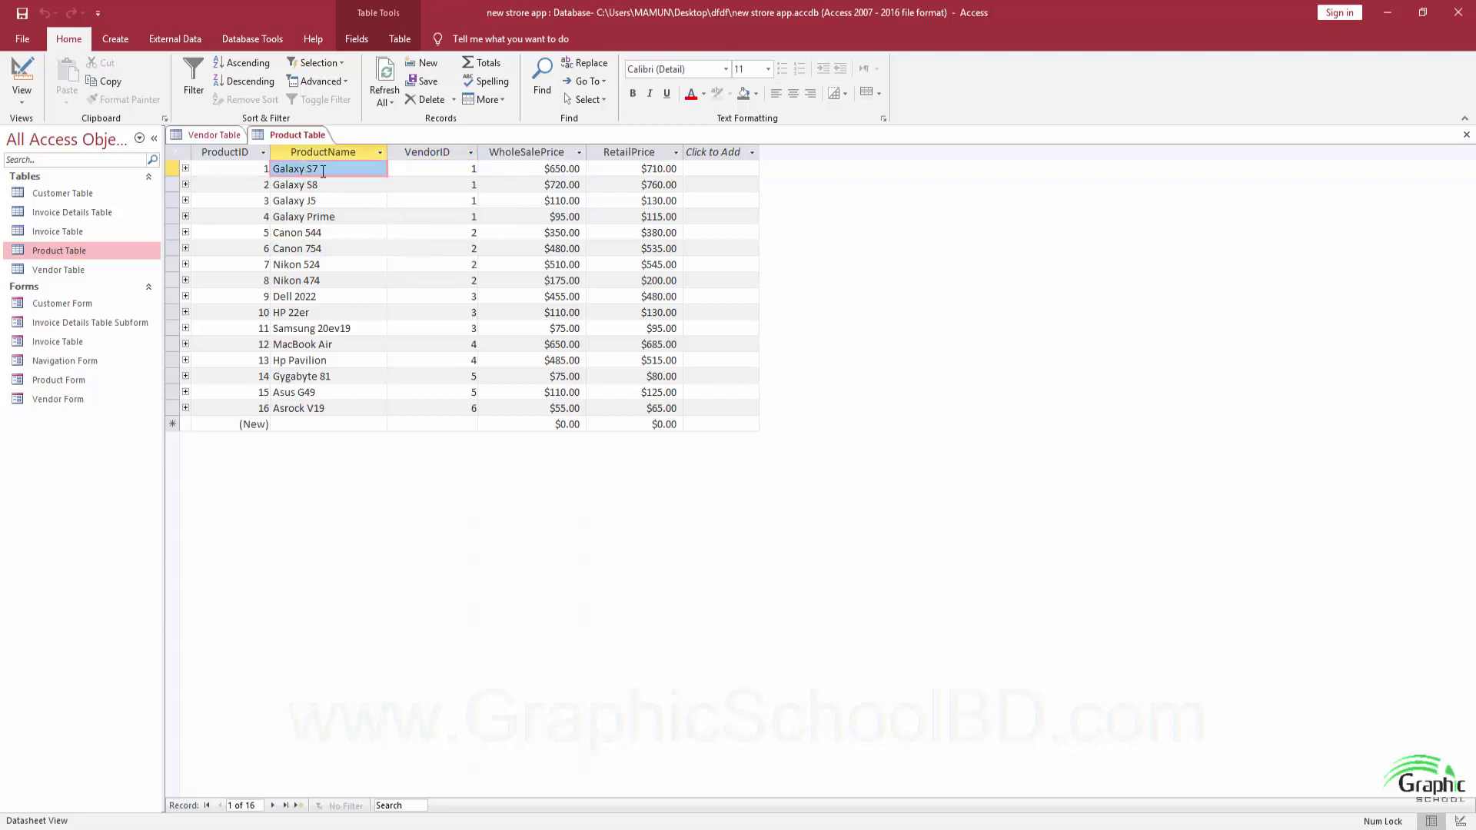
pyautogui.click(462, 168)
pyautogui.click(470, 168)
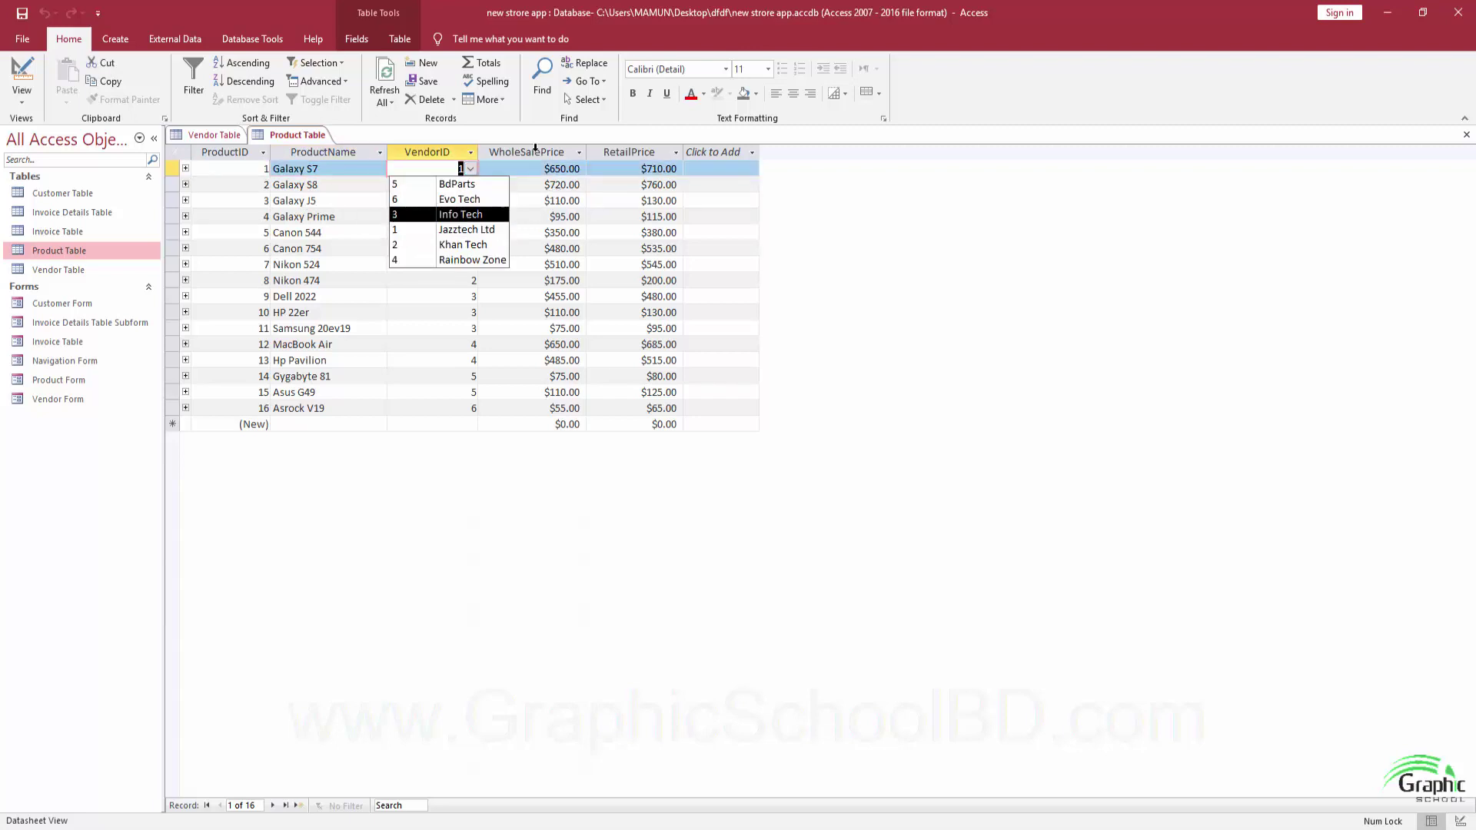
pyautogui.click(618, 169)
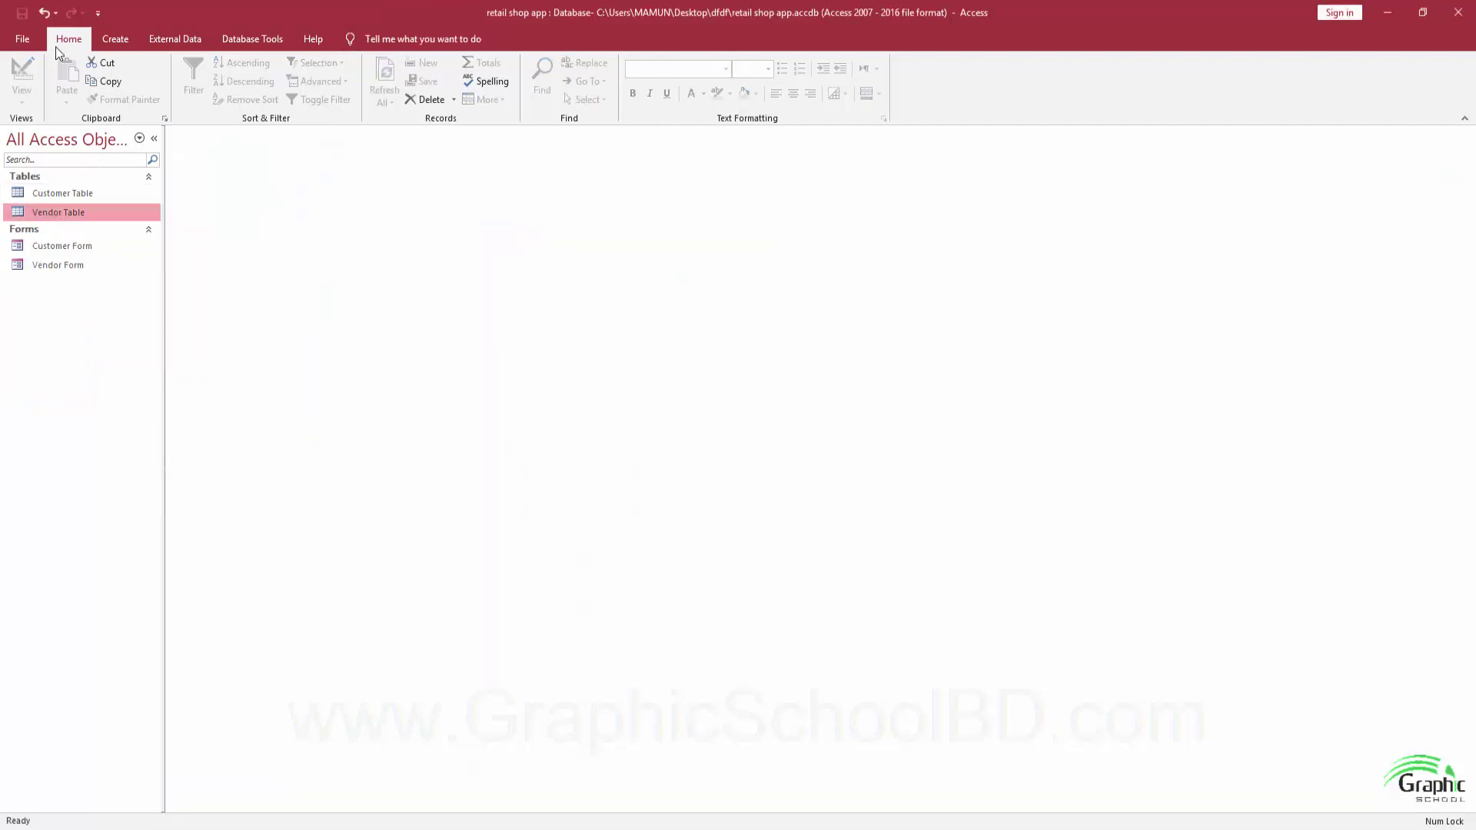
pyautogui.click(109, 49)
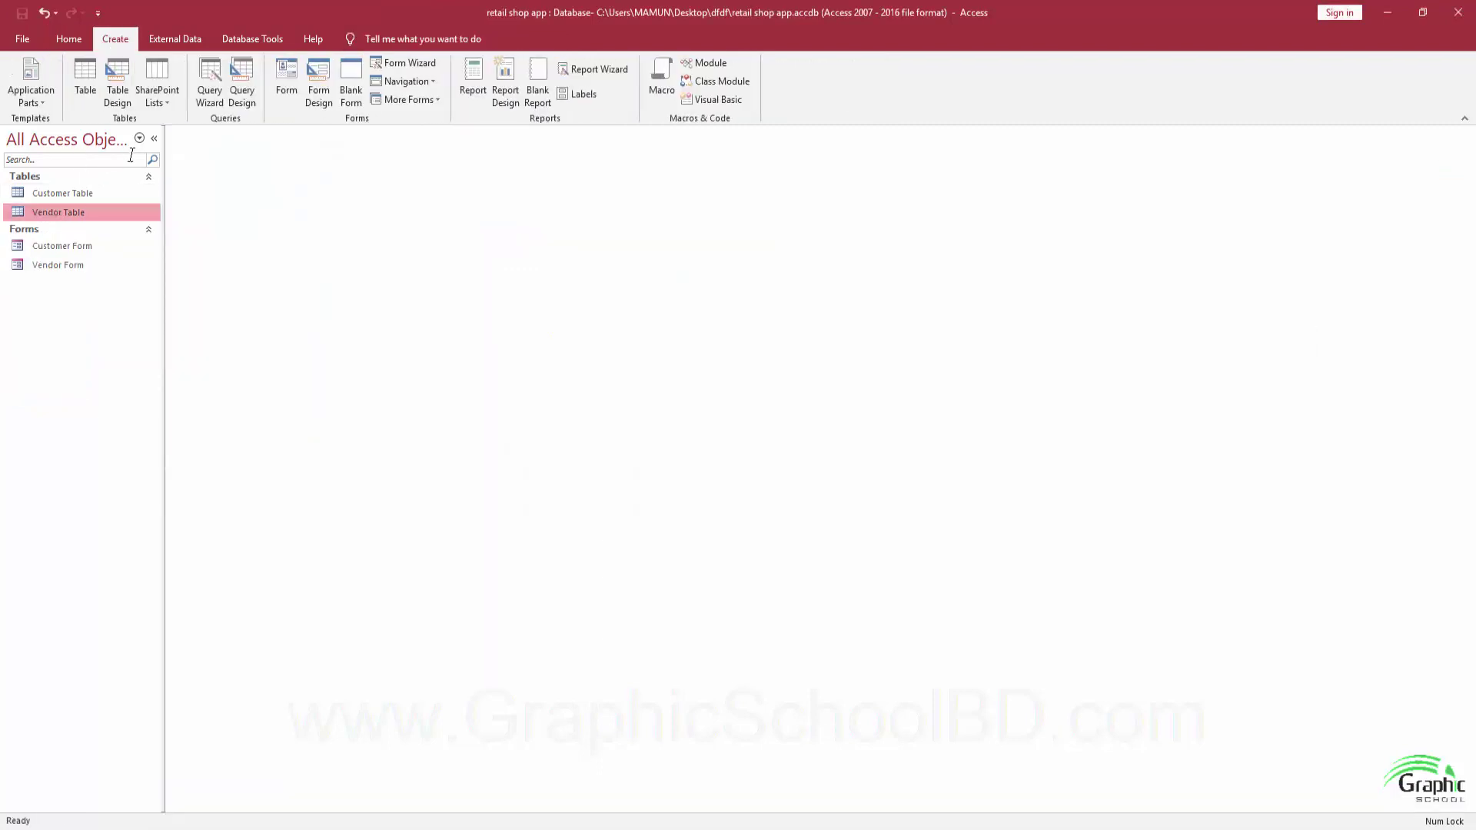
# Create a new blank table saved as 'Product Table' and switch to Design View.
pyautogui.click(83, 77)
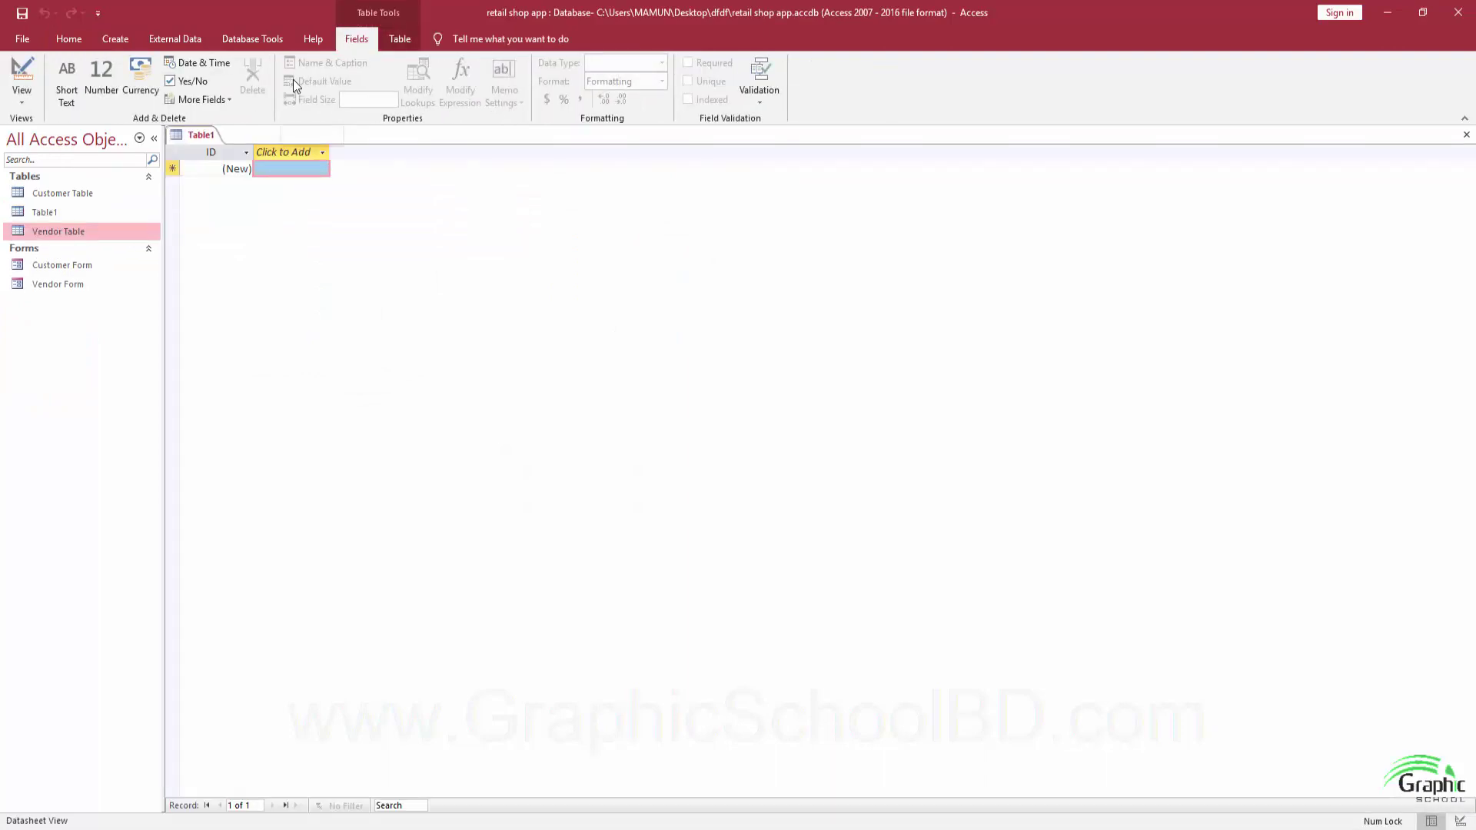
pyautogui.click(21, 14)
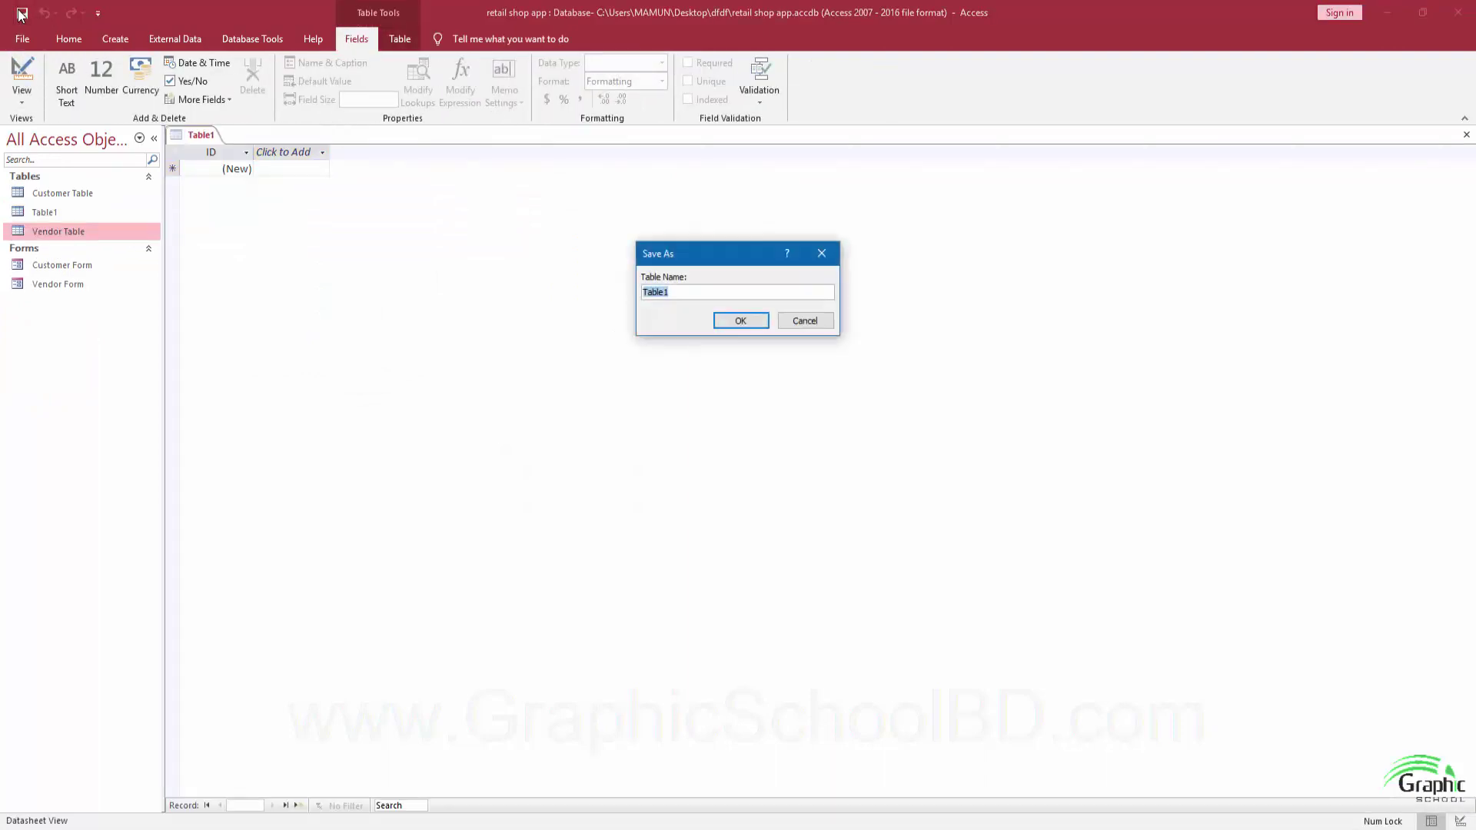
pyautogui.write('Product')
pyautogui.press('Return')
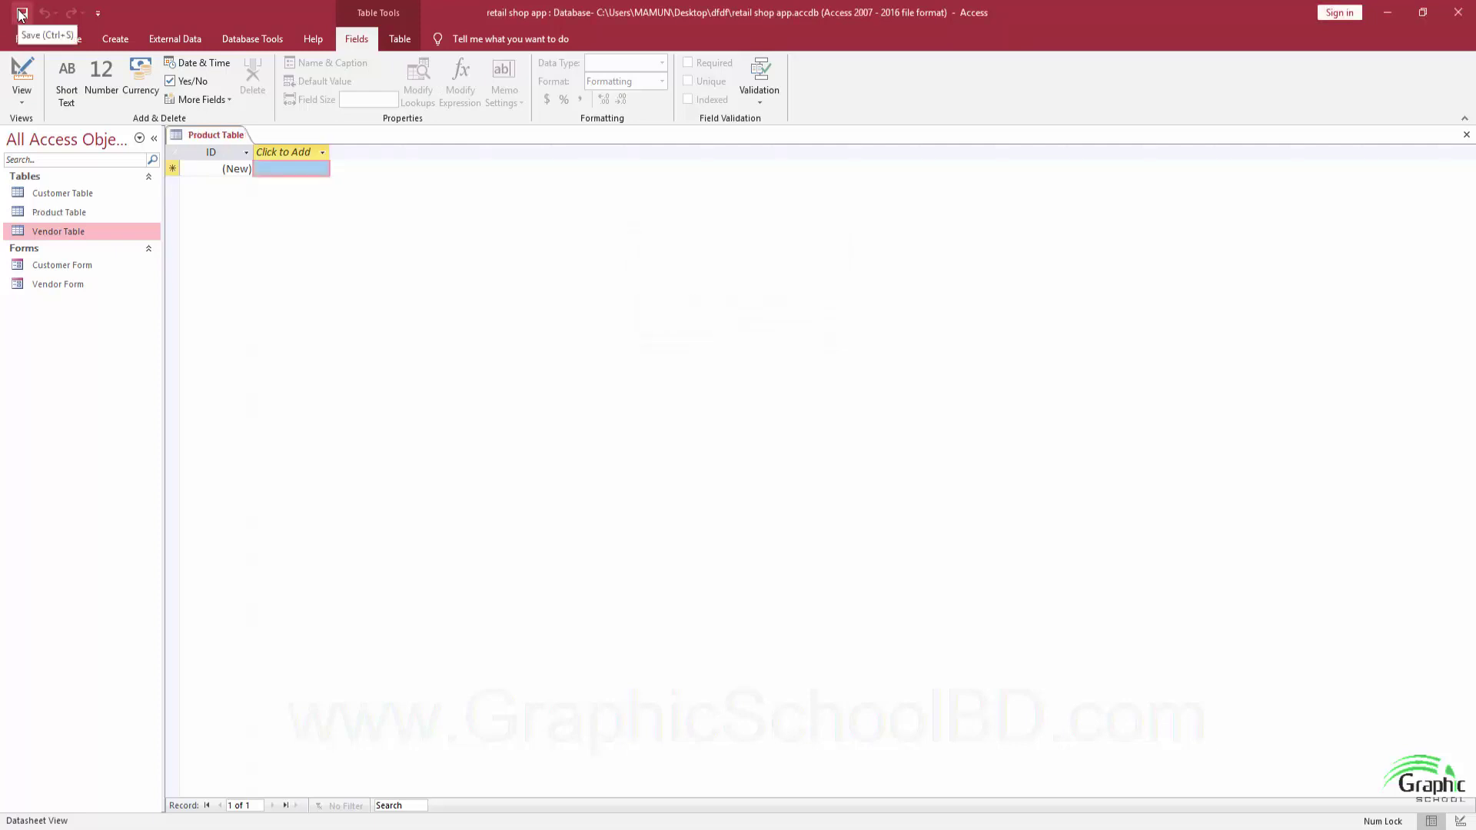
pyautogui.click(30, 80)
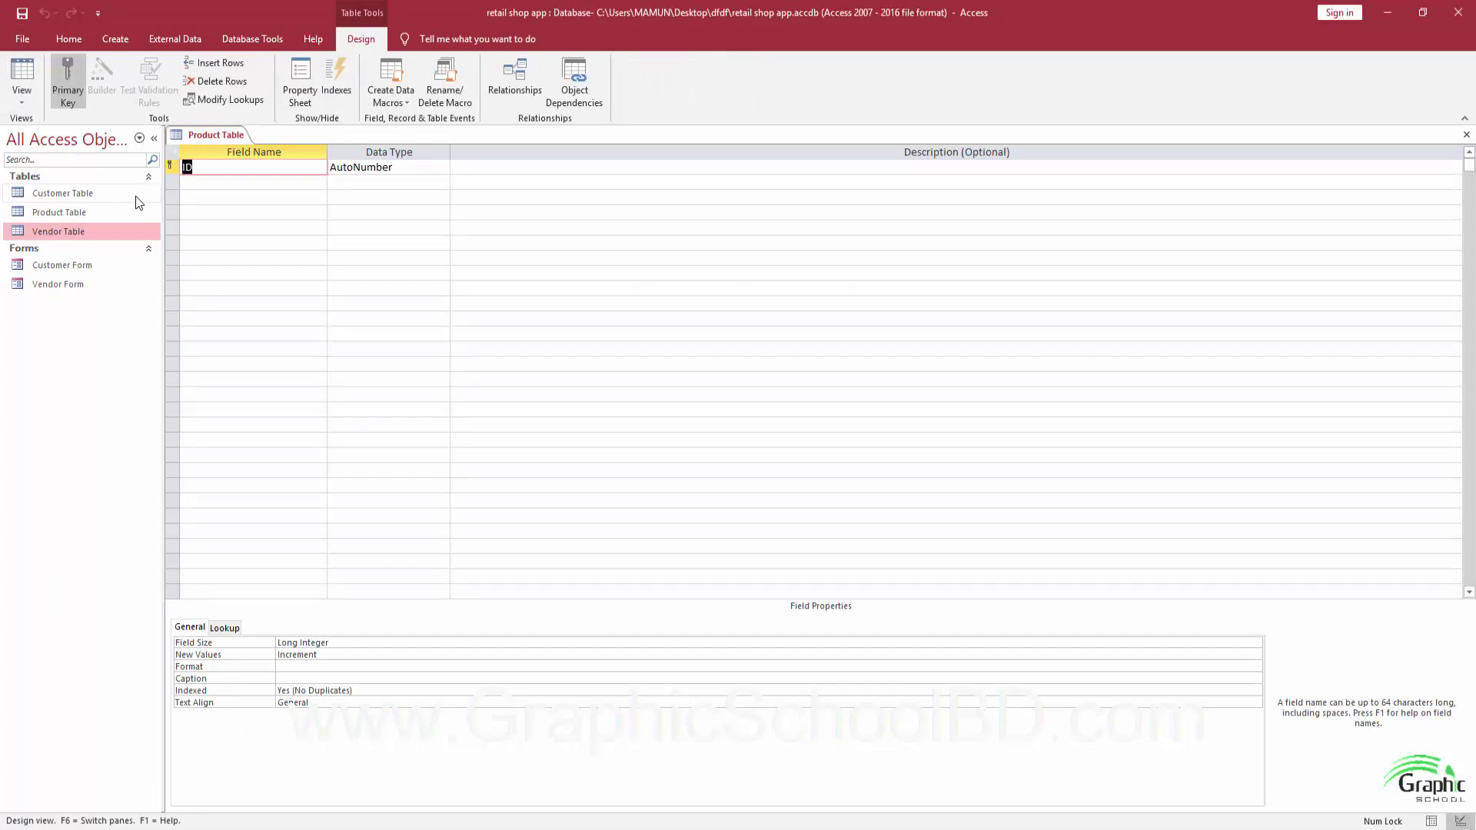
# Name the key field ProductID and add ProductName and VendorID as Short Text fields.
pyautogui.write('Product D')
pyautogui.press('Return')
pyautogui.press('Return')
pyautogui.press('Return')
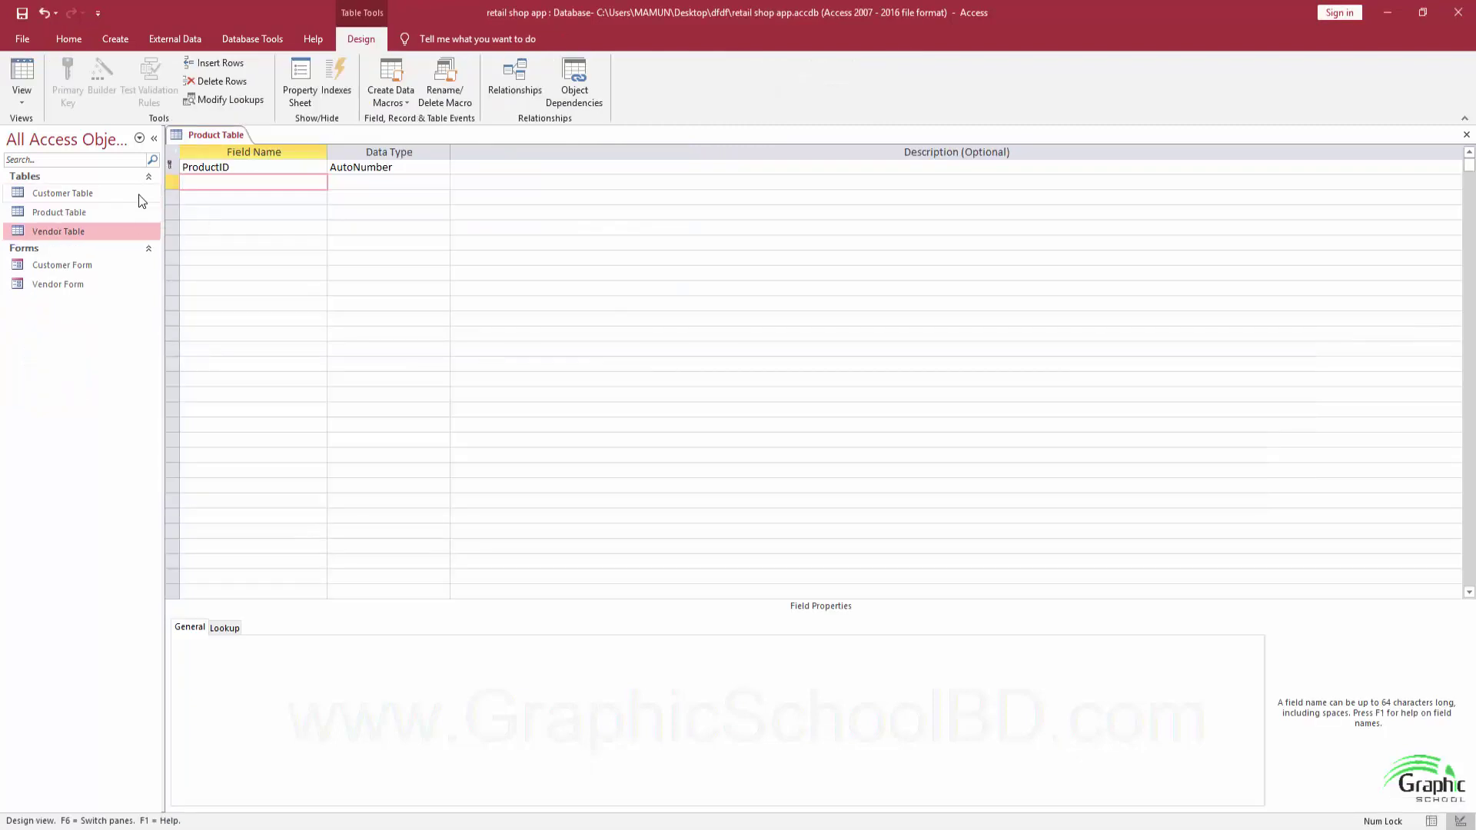
pyautogui.write('ProductName')
pyautogui.press('Return')
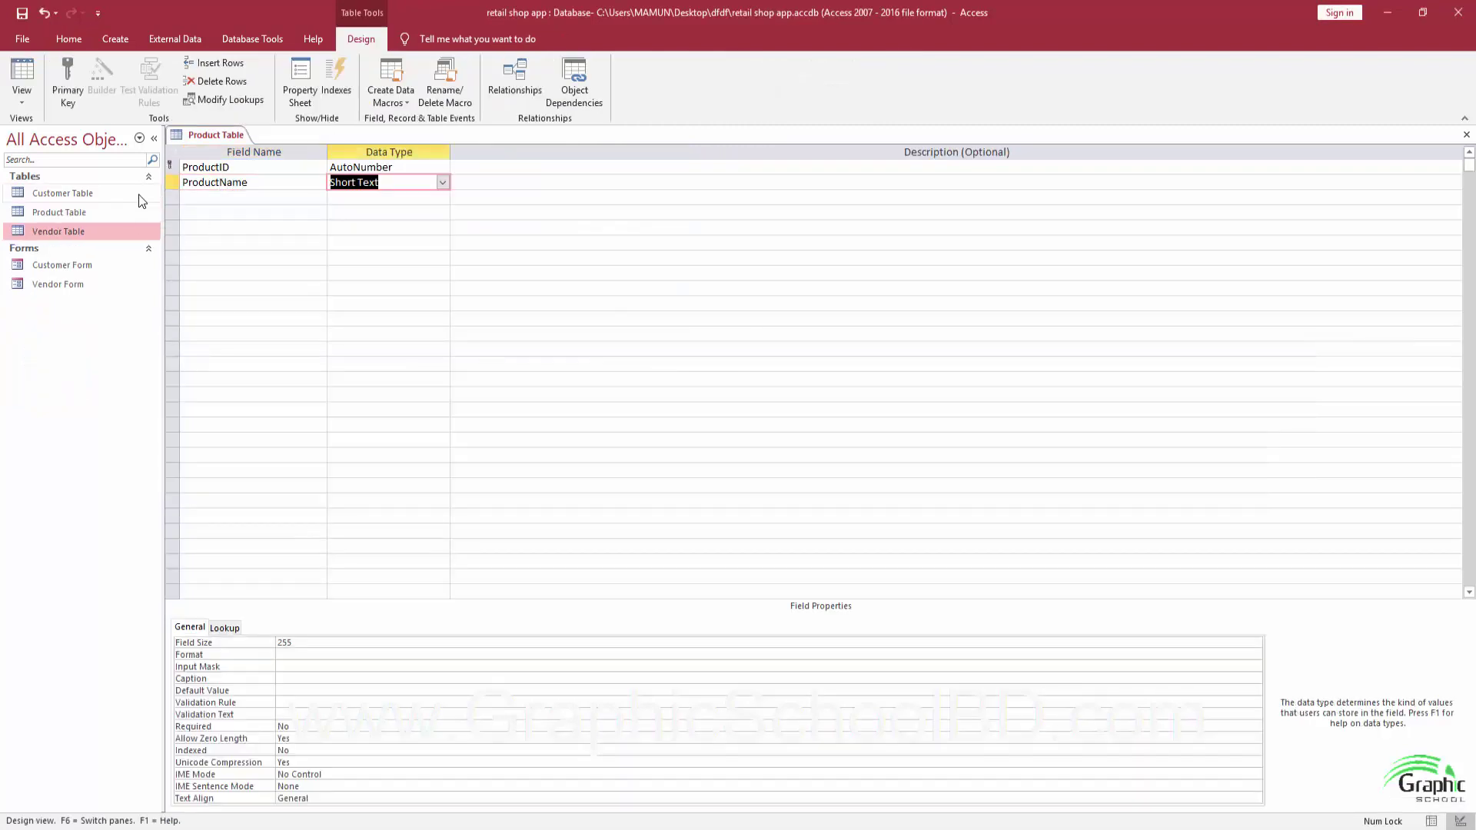
pyautogui.press('Return')
pyautogui.press('Return')
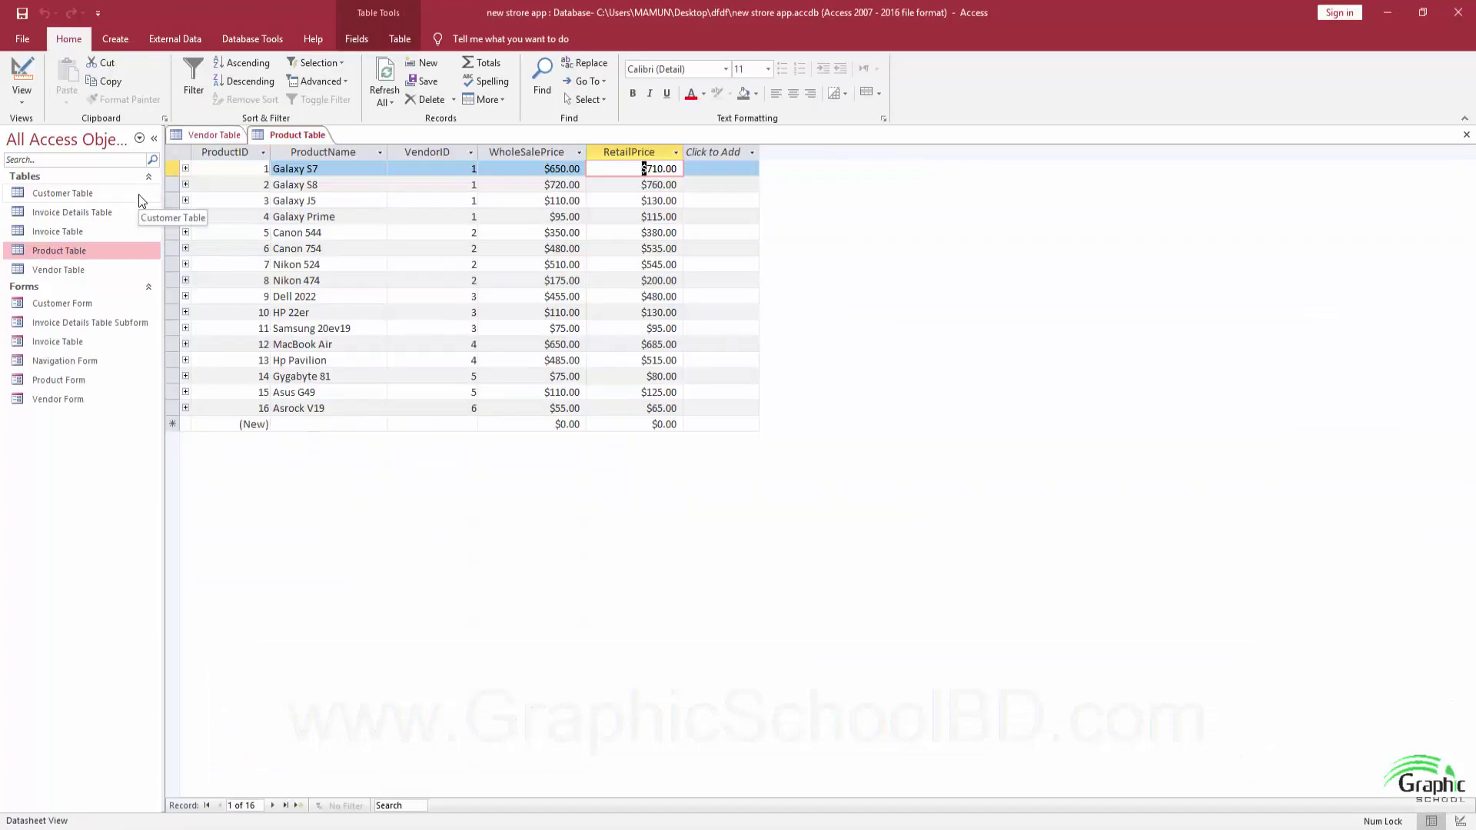
pyautogui.hotkey('alt', 'Tab')
pyautogui.write('Ve')
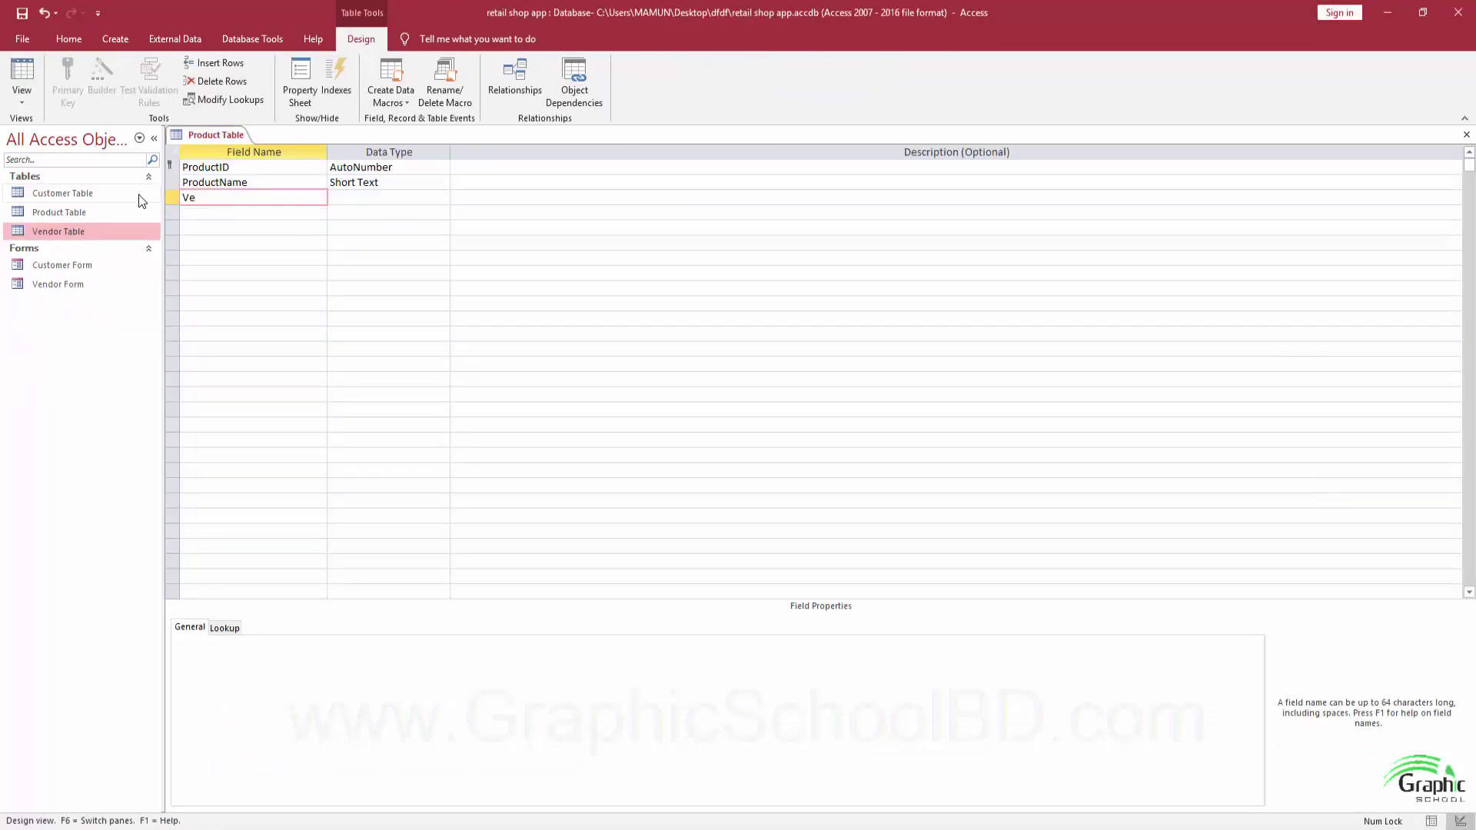
pyautogui.write('ndorID')
pyautogui.press('Tab')
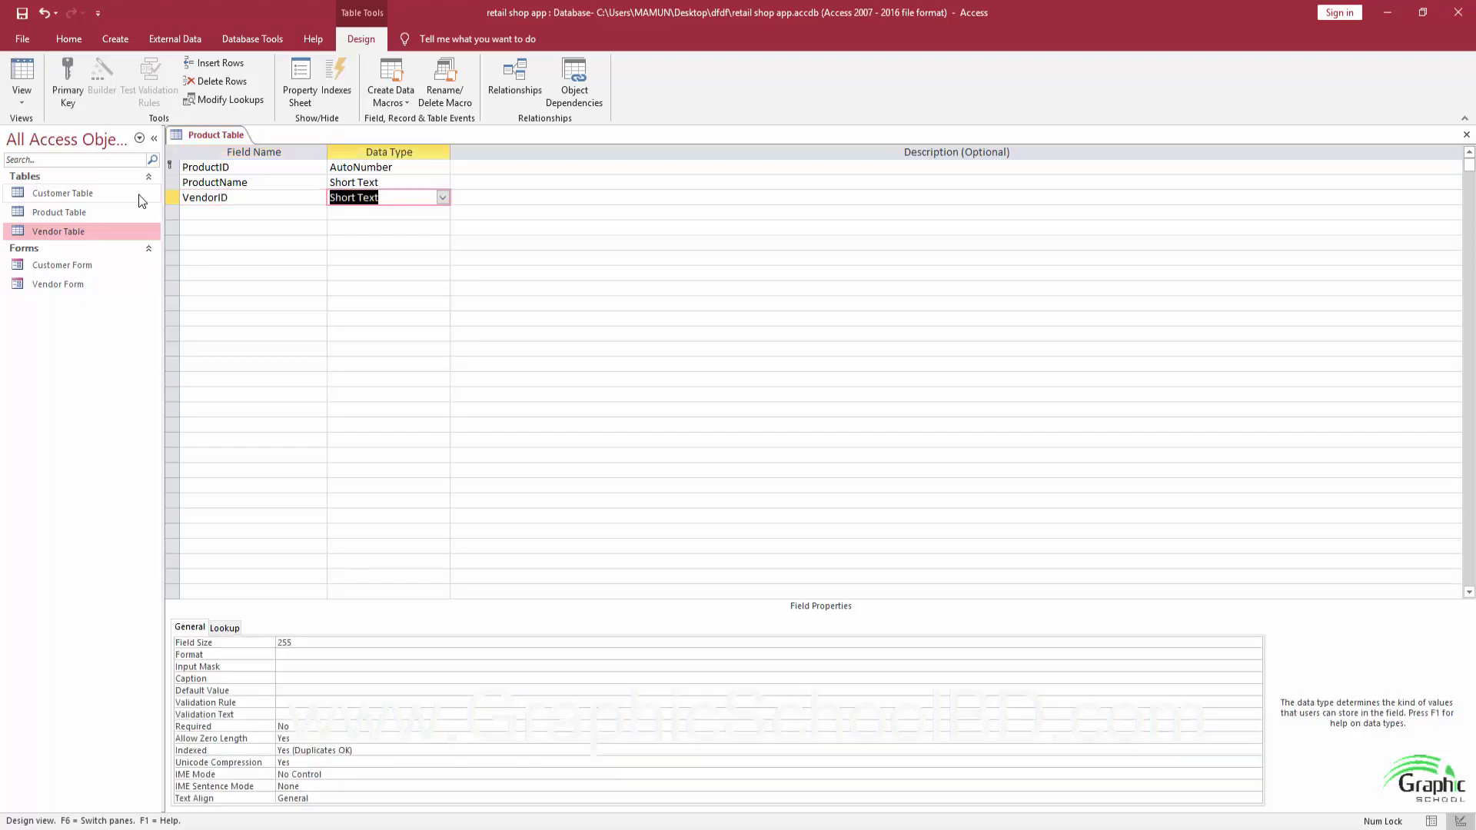
pyautogui.hotkey('alt', 'Tab')
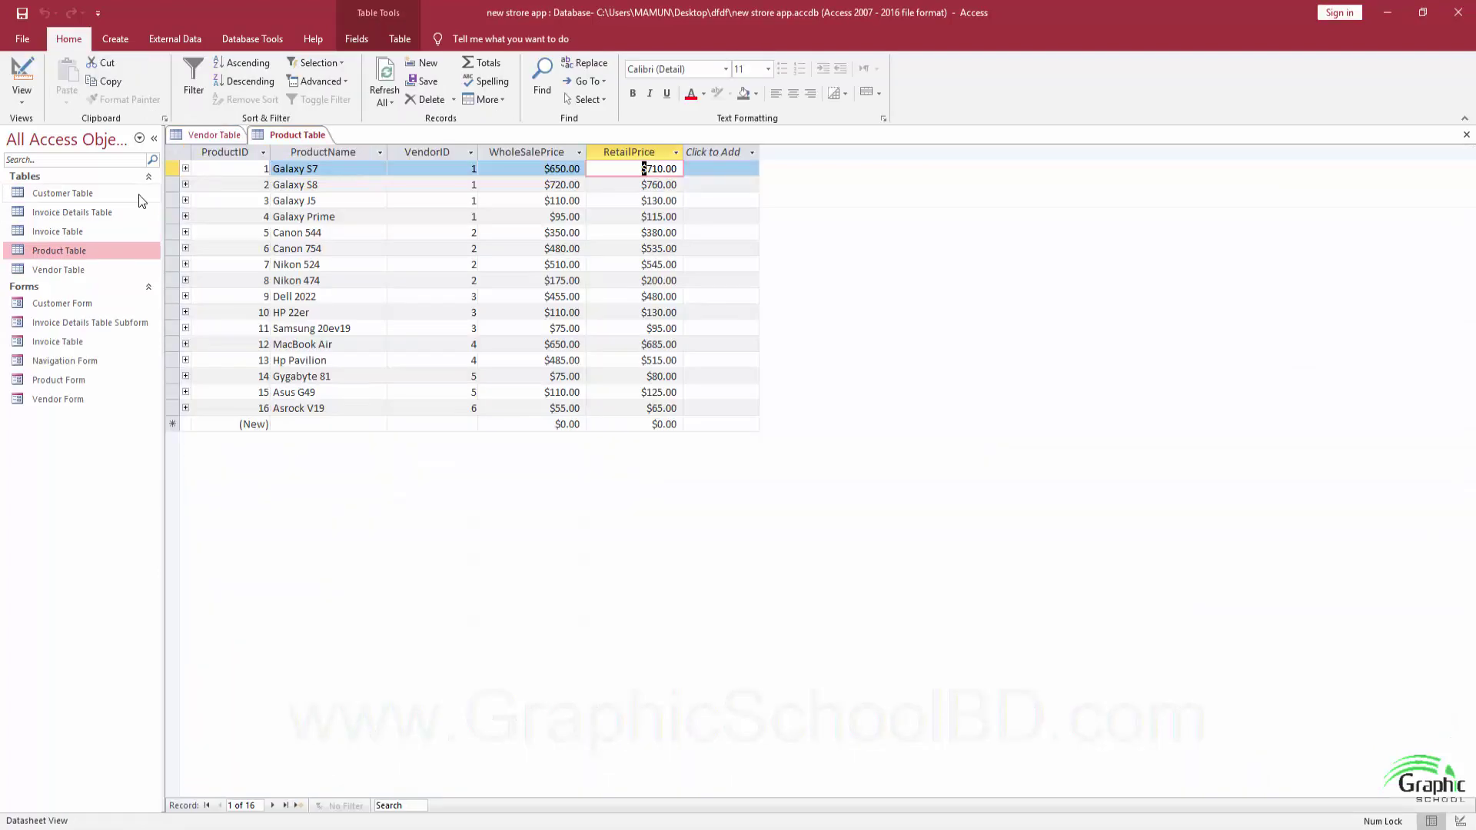
pyautogui.hotkey('alt', 'Tab')
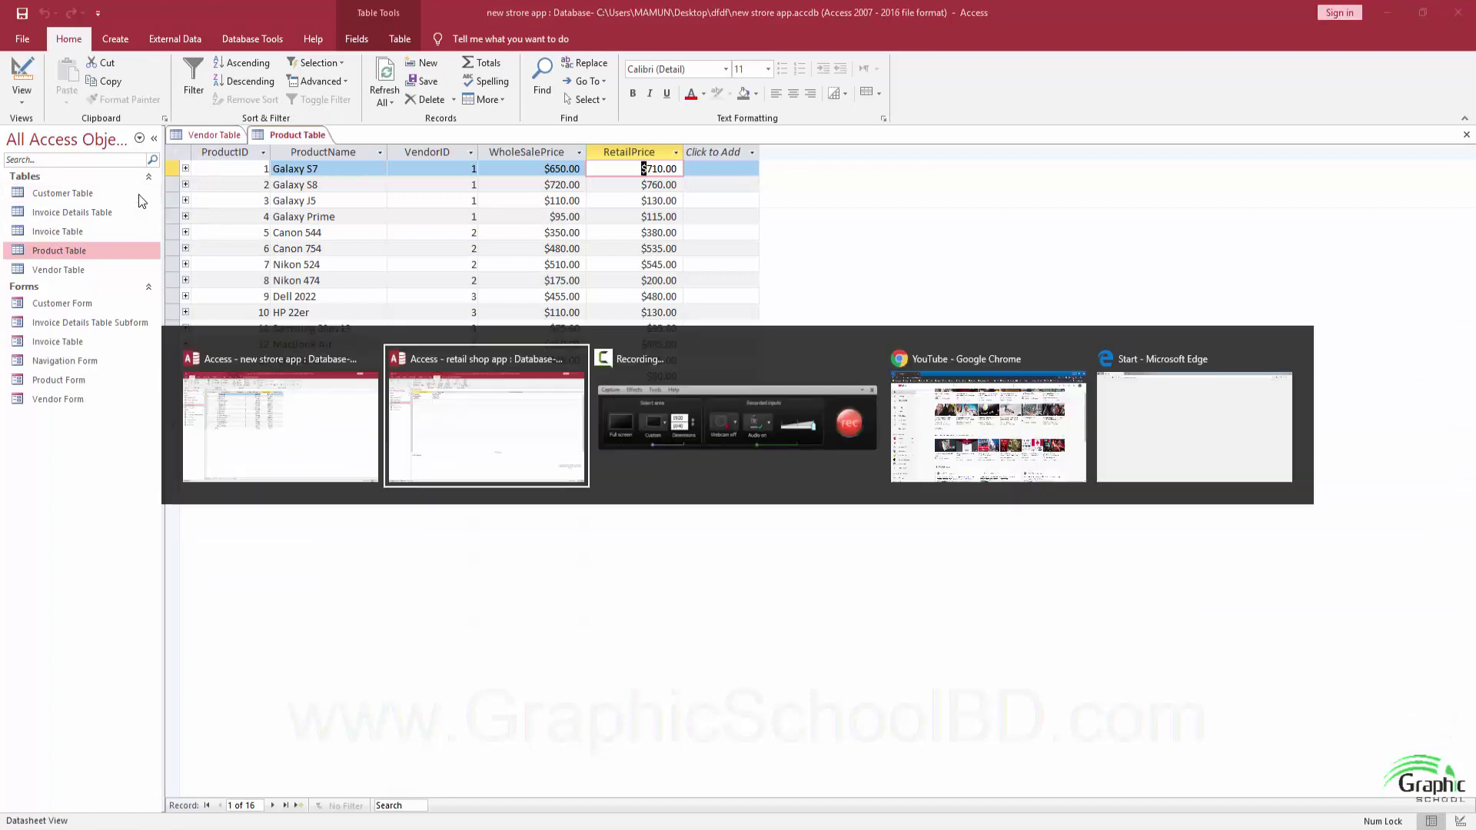
pyautogui.press('Tab')
pyautogui.press('Tab')
# Add WholeSalePrice and RetailPrice as Currency fields and save the Product Table design.
pyautogui.write('Who')
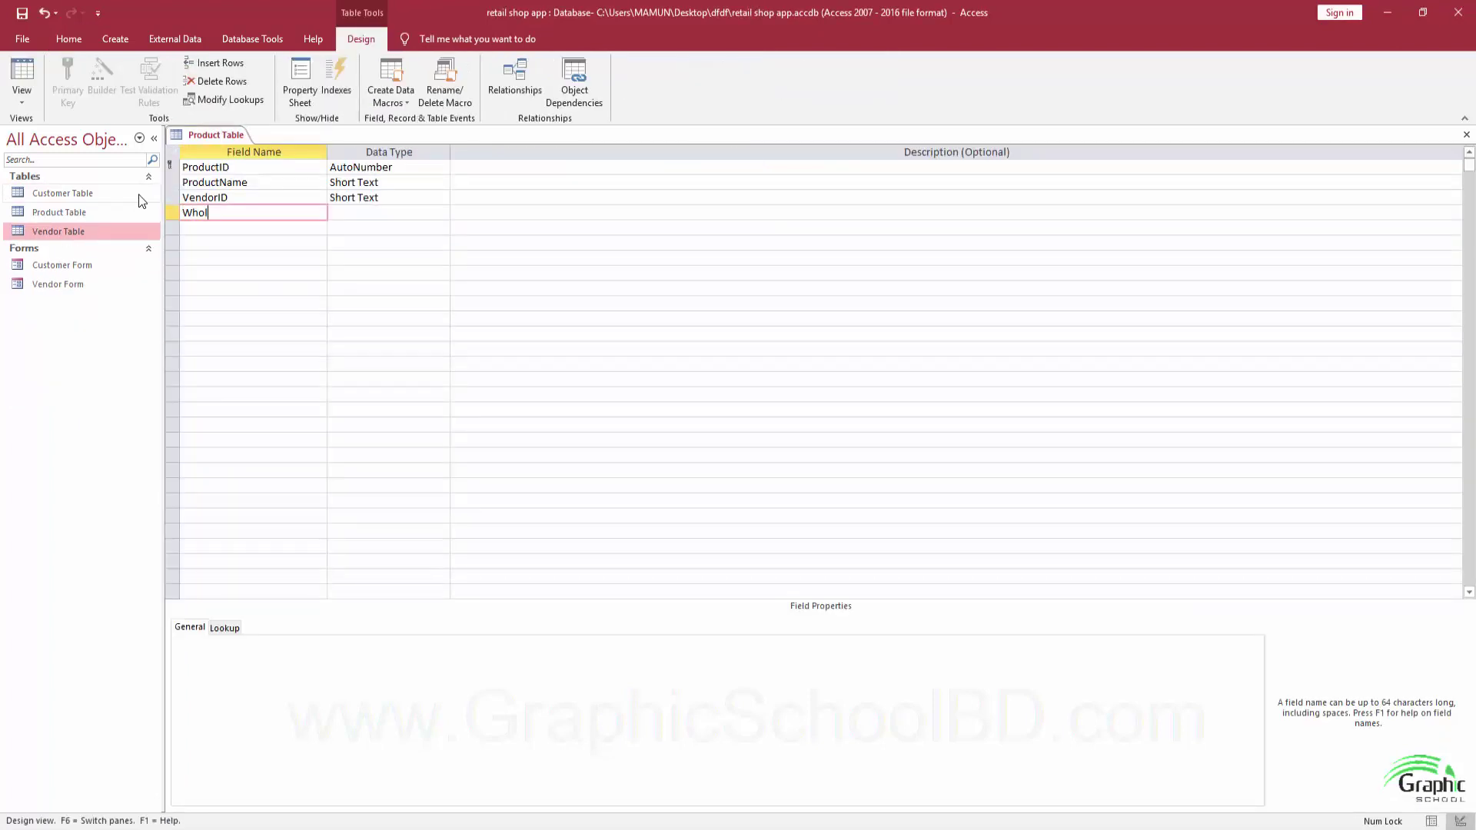
pyautogui.write('les')
pyautogui.press('BackSpace')
pyautogui.write('Sae')
pyautogui.write('lePrice')
pyautogui.press('Tab')
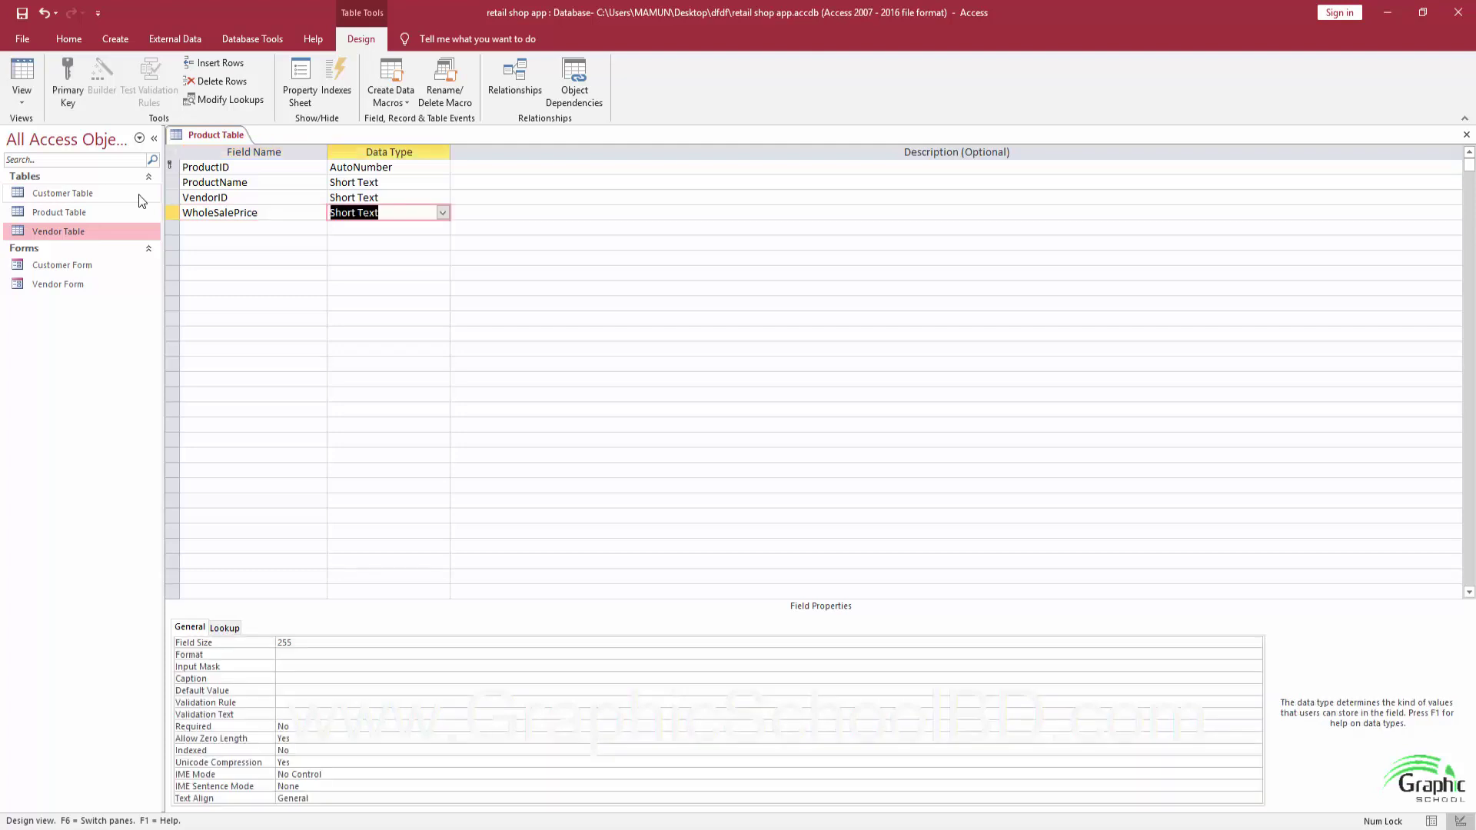
pyautogui.write('currency')
pyautogui.press('Tab')
pyautogui.press('Tab')
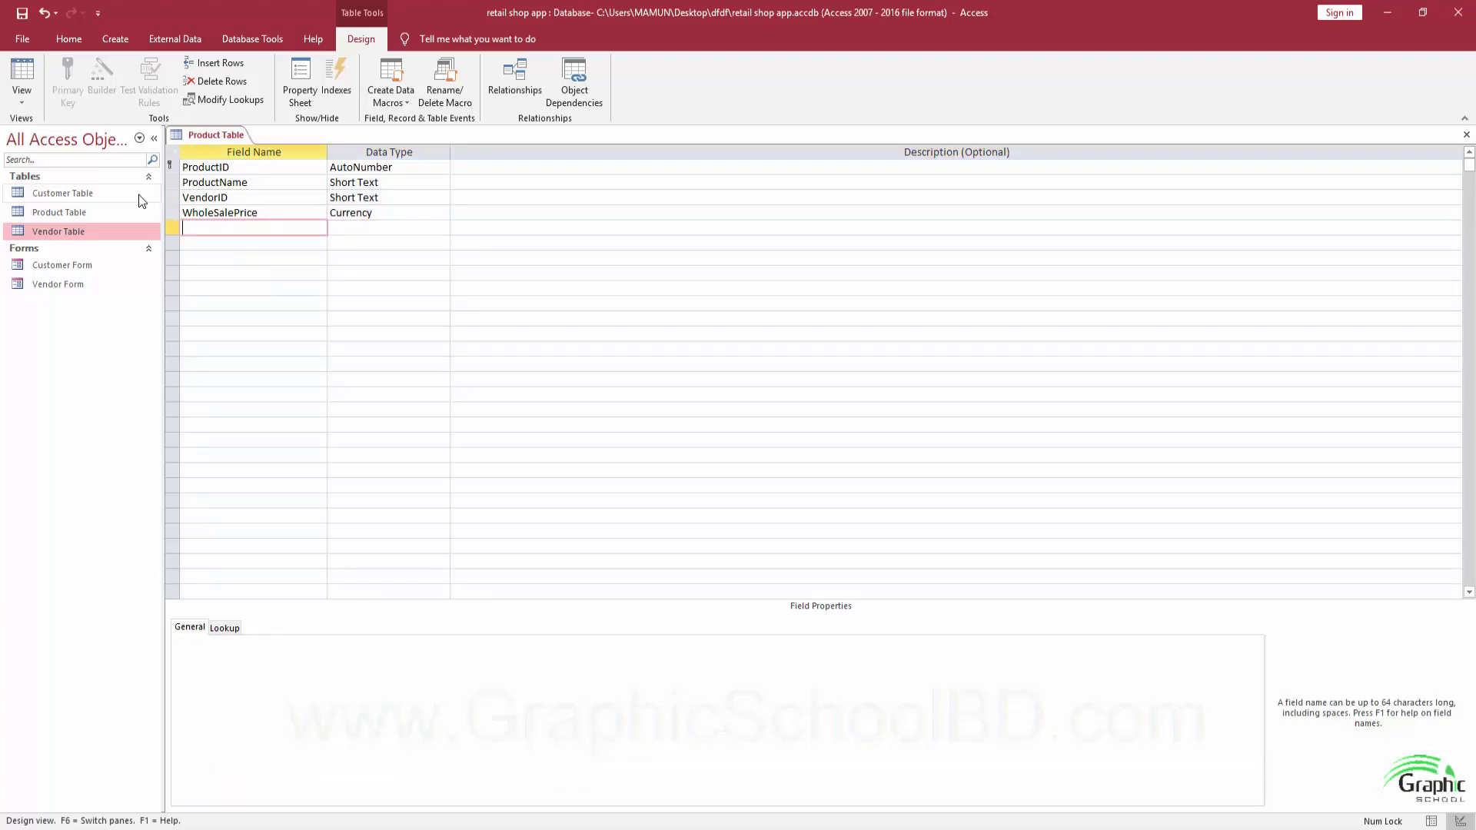
pyautogui.write('RetailPrice')
pyautogui.press('Tab')
pyautogui.write('c')
pyautogui.press('Tab')
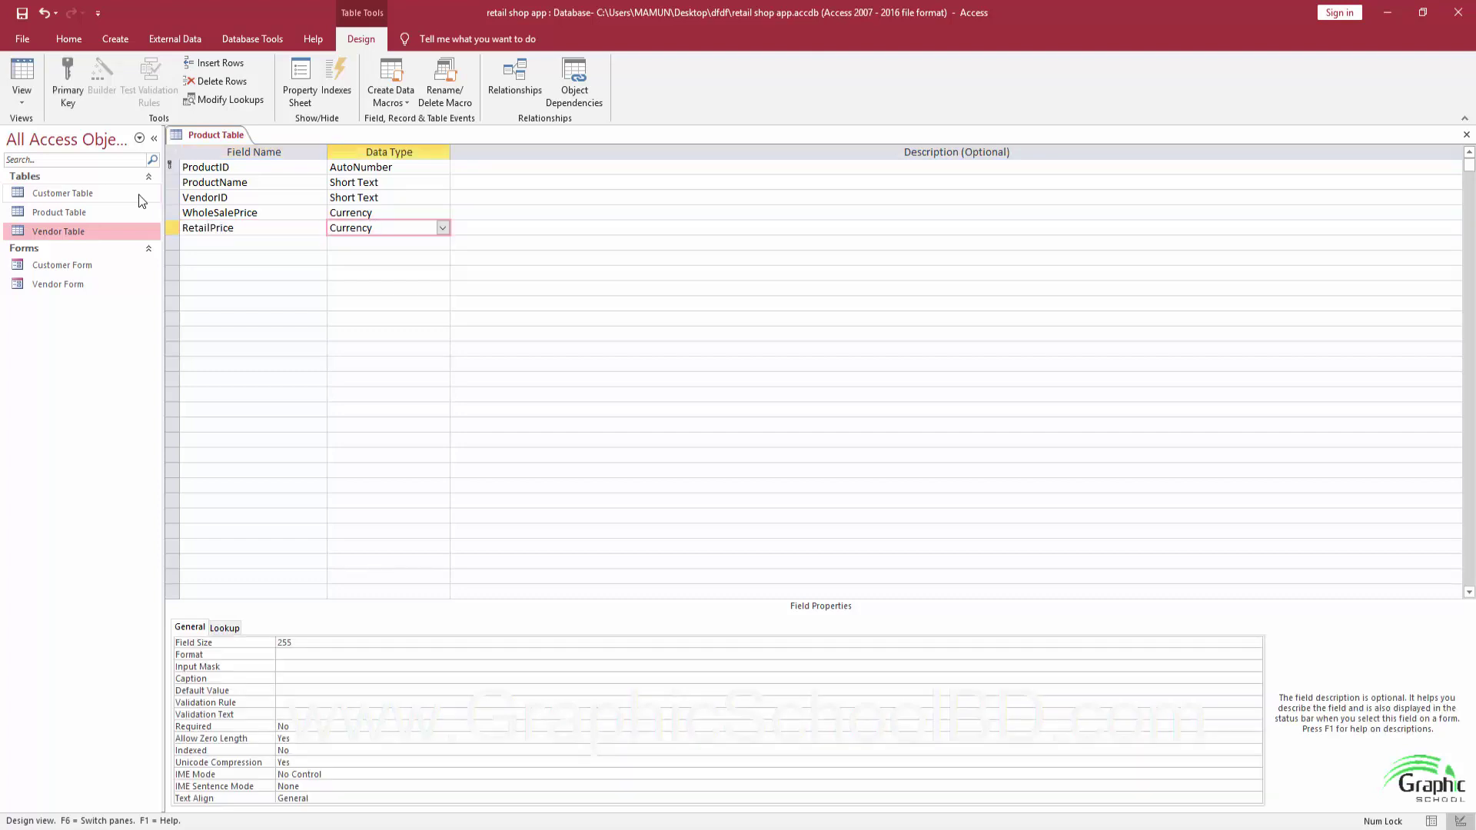
pyautogui.press('Tab')
pyautogui.hotkey('ctrl', 's')
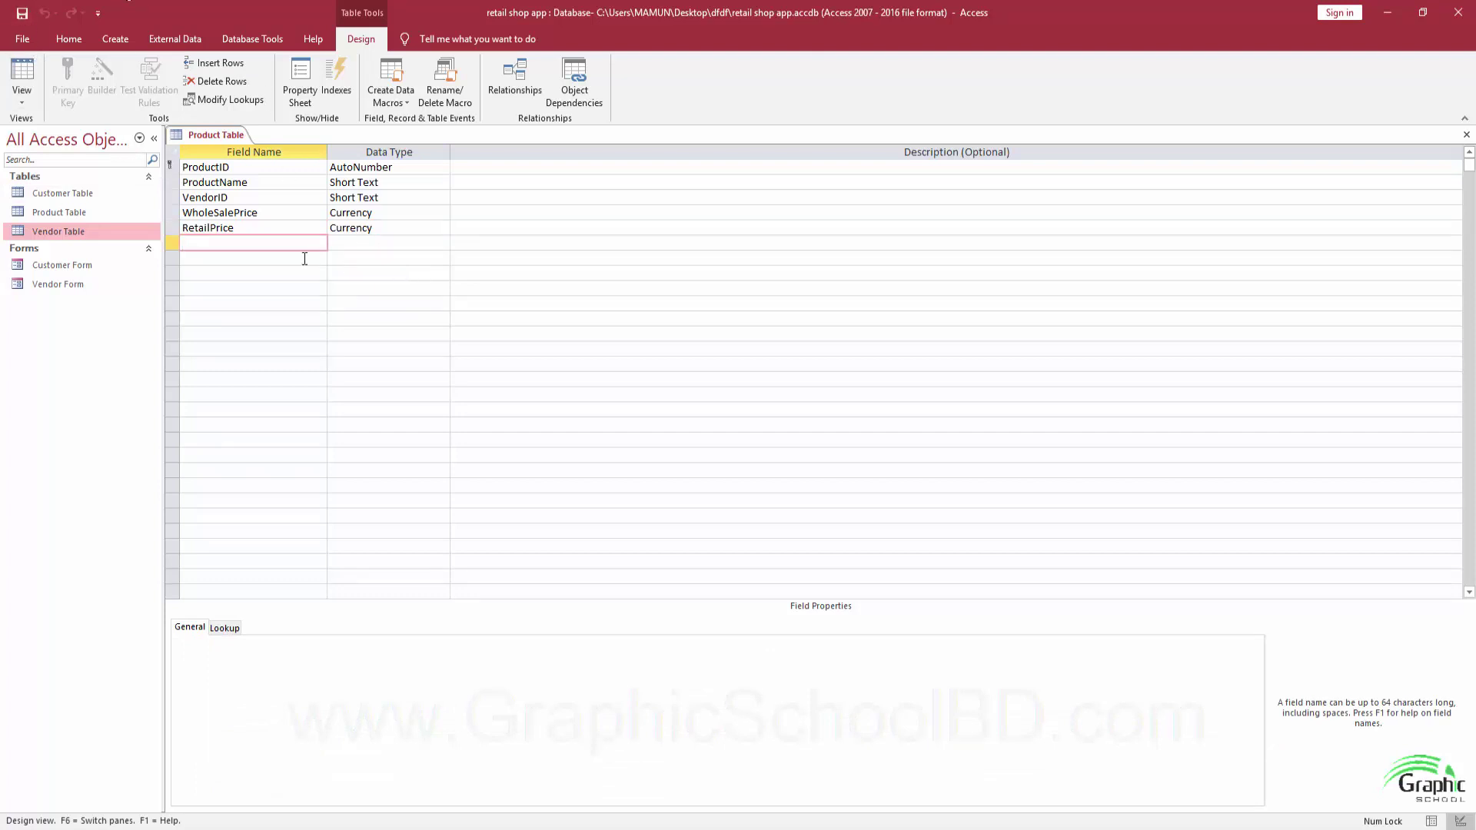
pyautogui.click(266, 198)
# Choose Lookup Wizard as the data type for the VendorID field.
pyautogui.press('Tab')
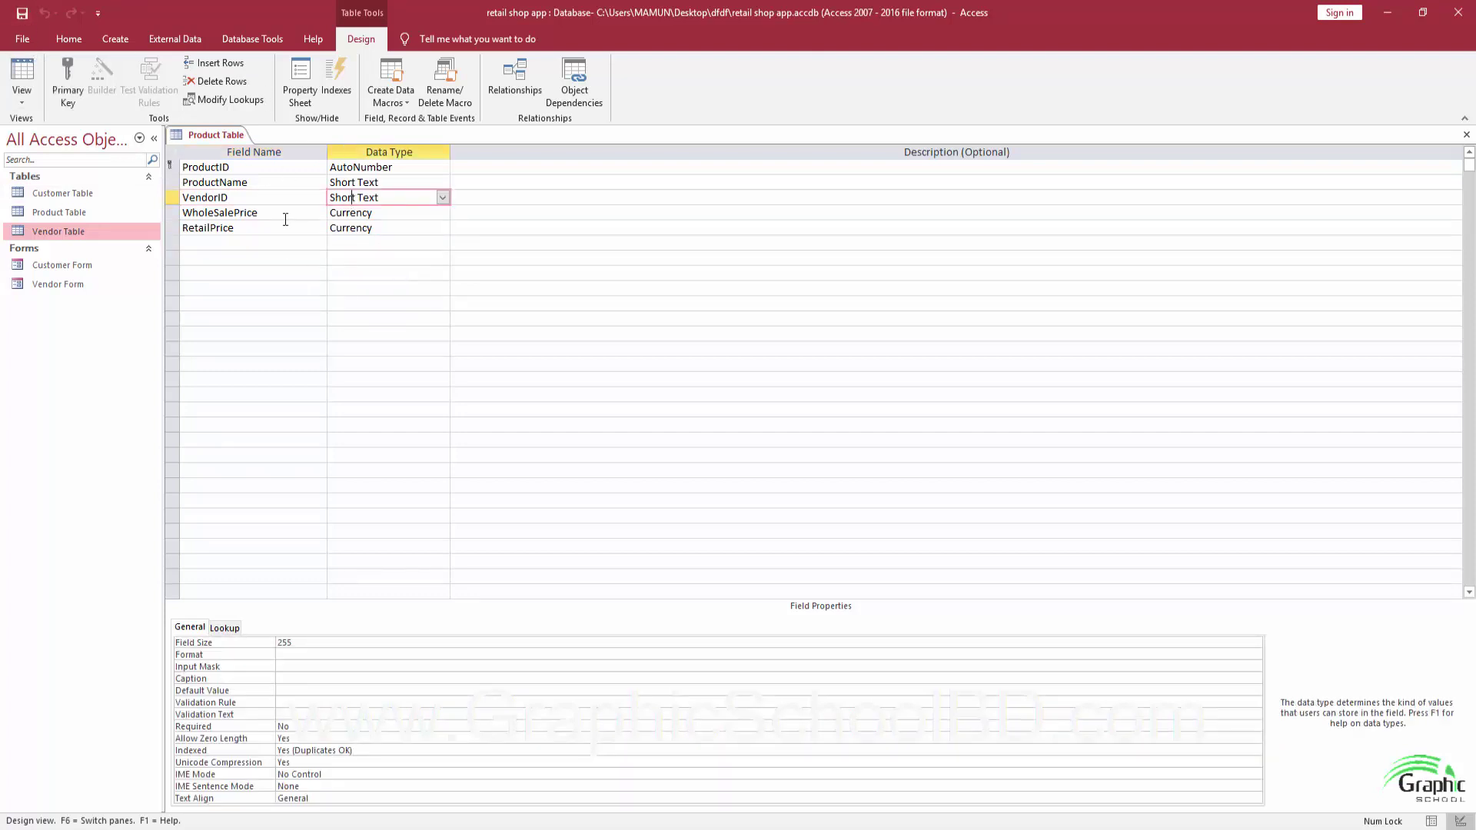
pyautogui.click(55, 235)
pyautogui.click(259, 202)
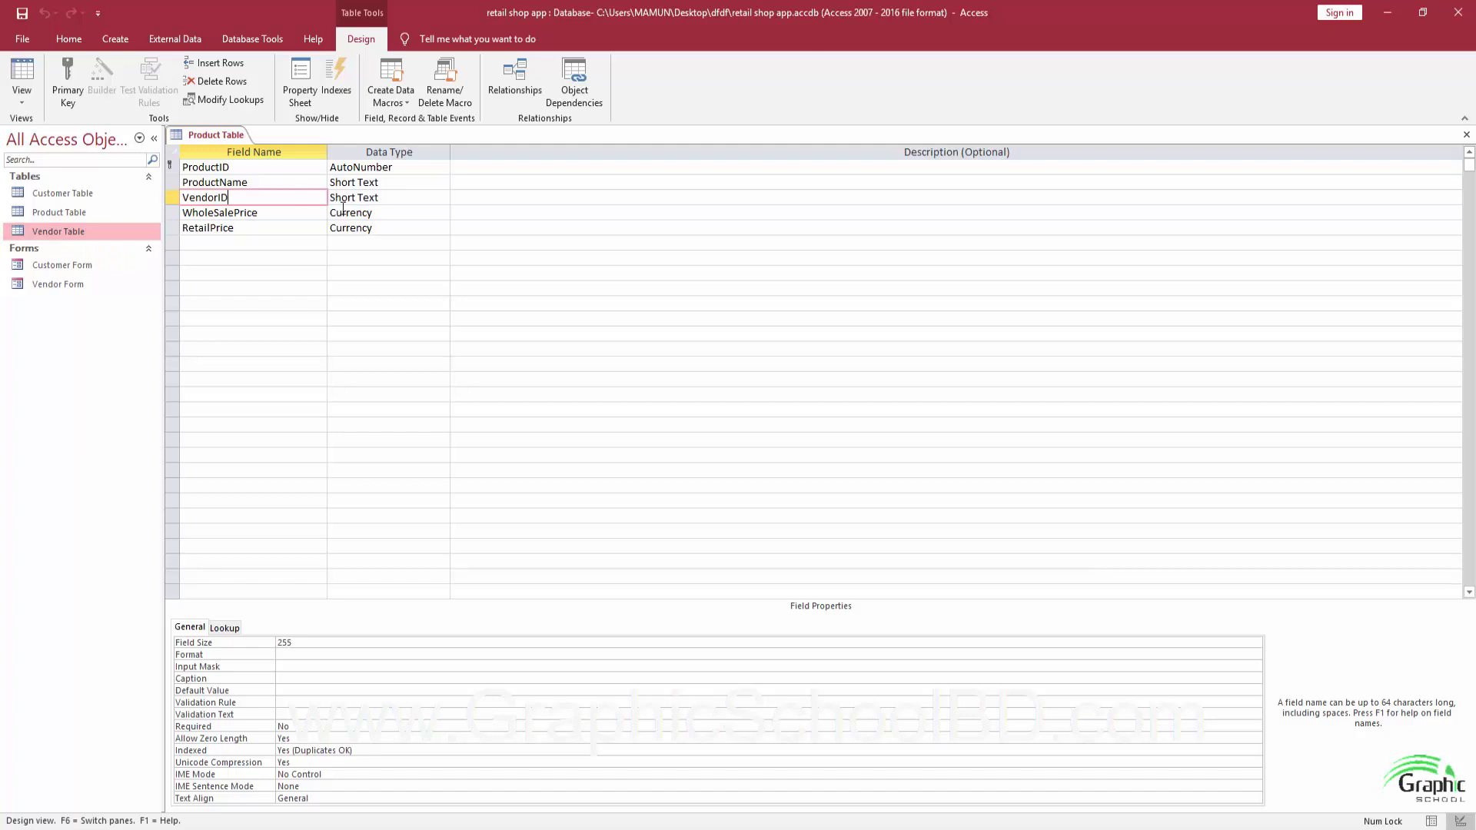
pyautogui.click(376, 197)
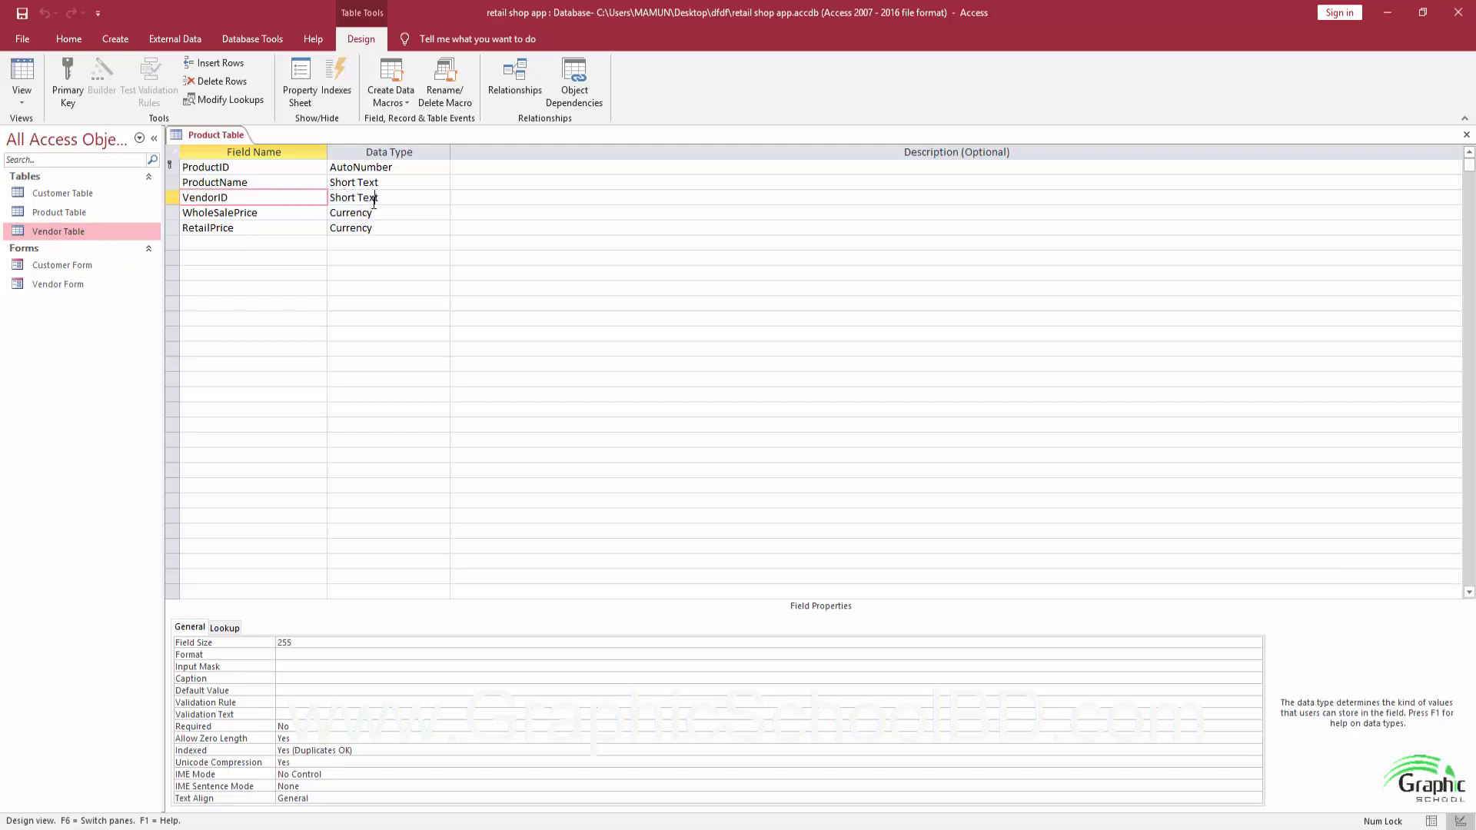
pyautogui.click(234, 196)
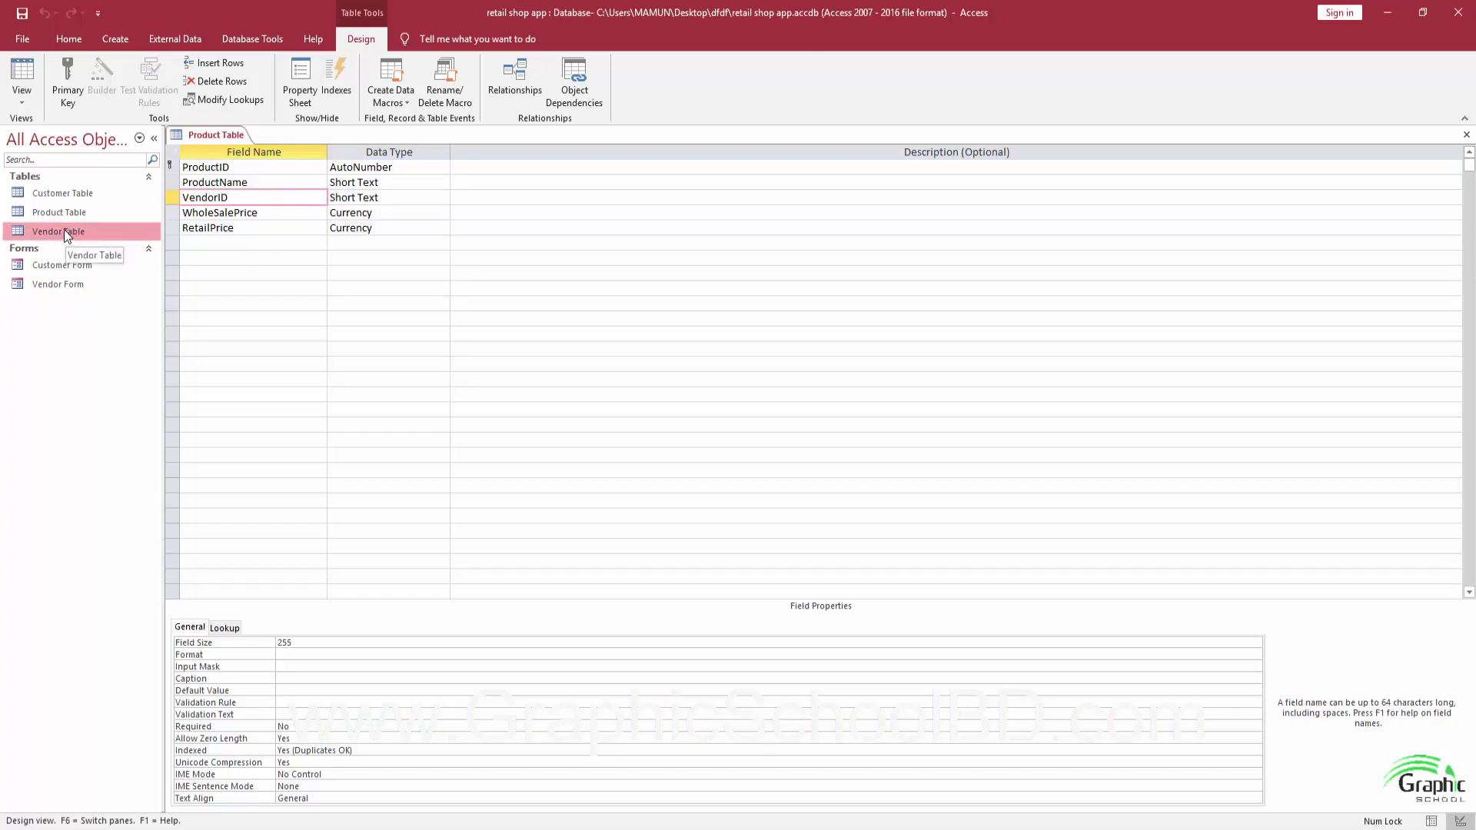
pyautogui.click(343, 199)
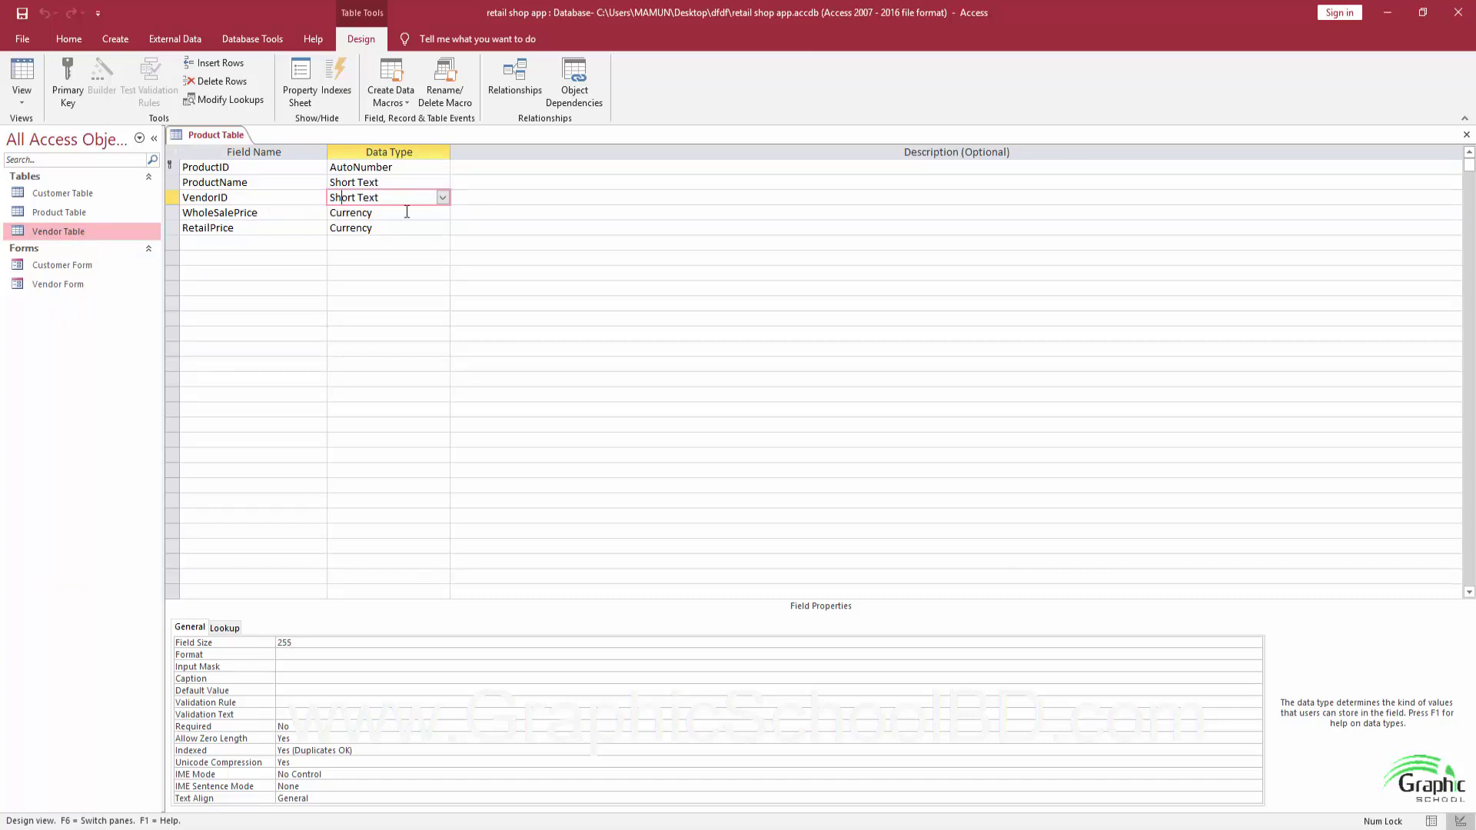
pyautogui.click(442, 198)
pyautogui.click(375, 396)
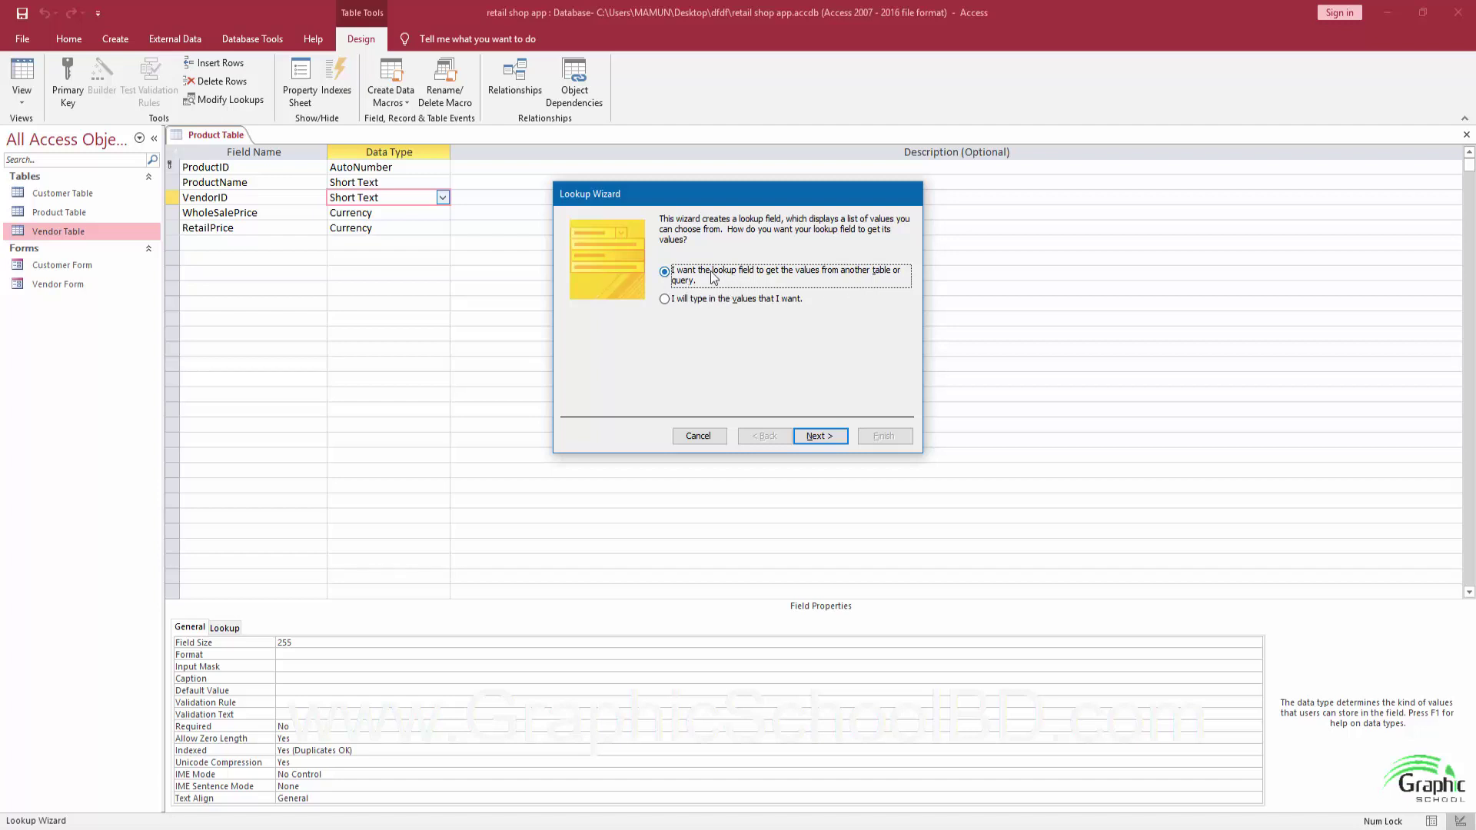
# Base the lookup on Vendor Table, using its VendorID and VendorName fields.
pyautogui.click(816, 430)
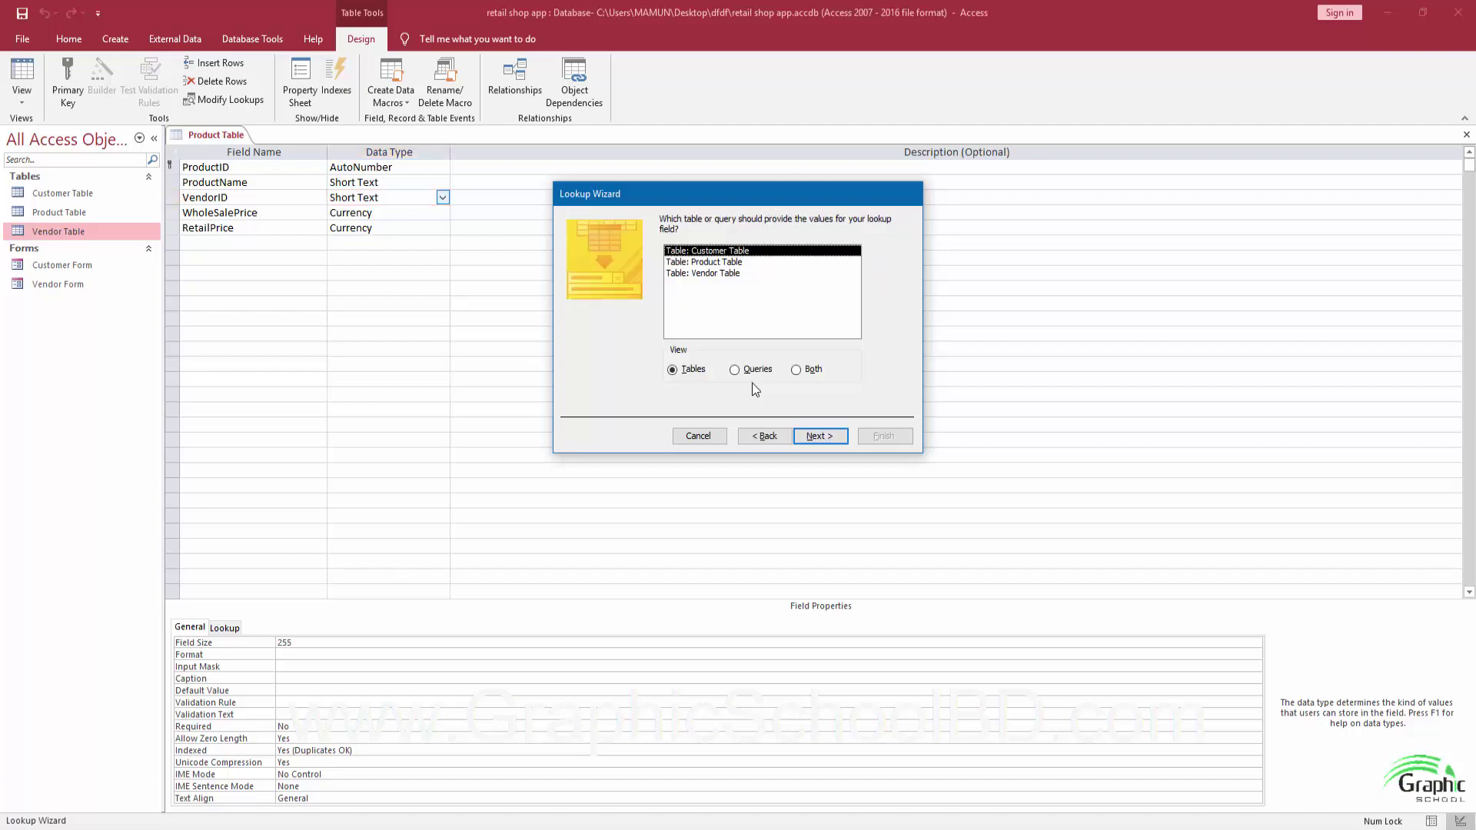
pyautogui.click(700, 277)
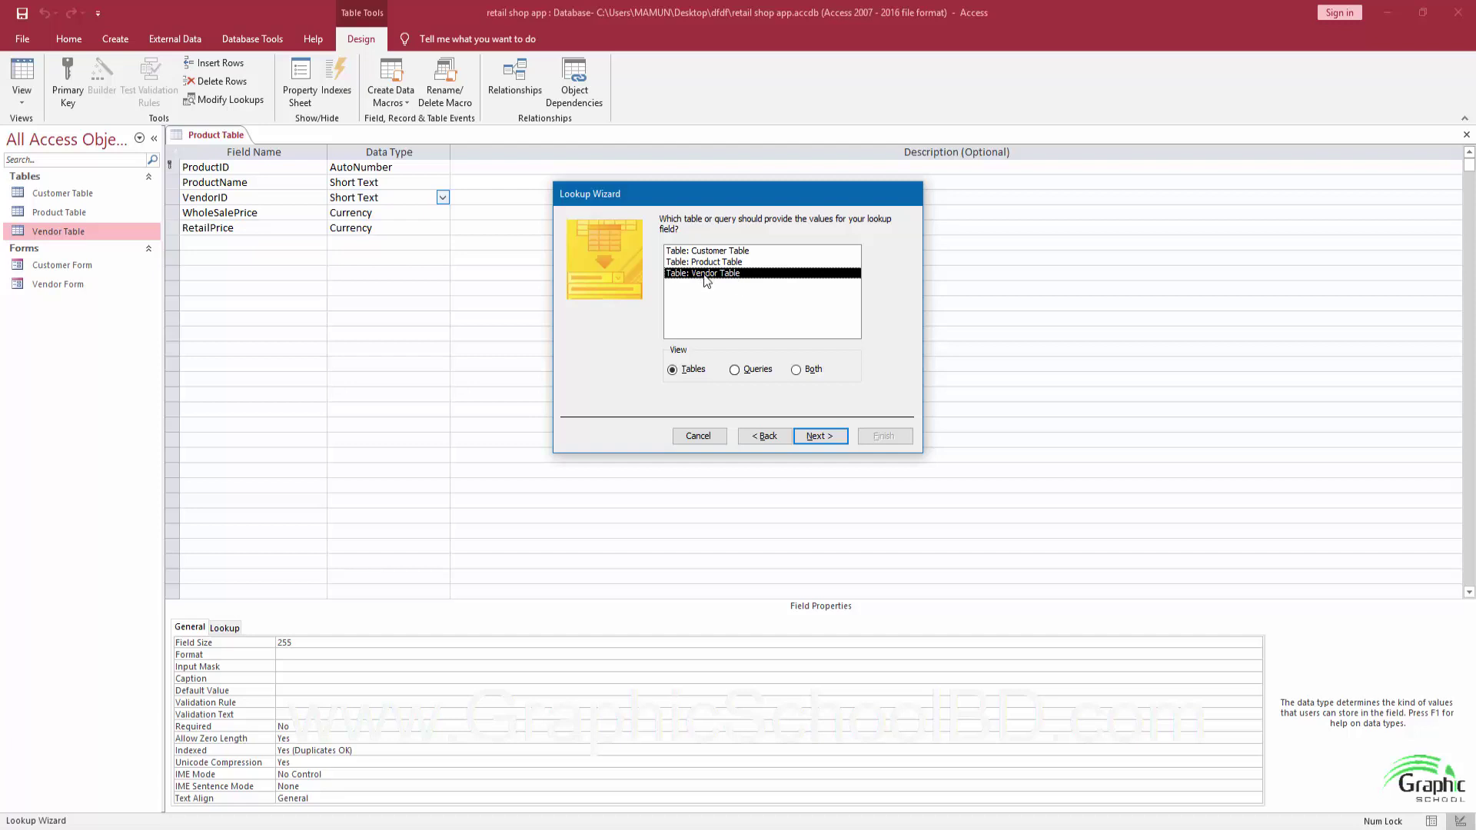
pyautogui.click(821, 435)
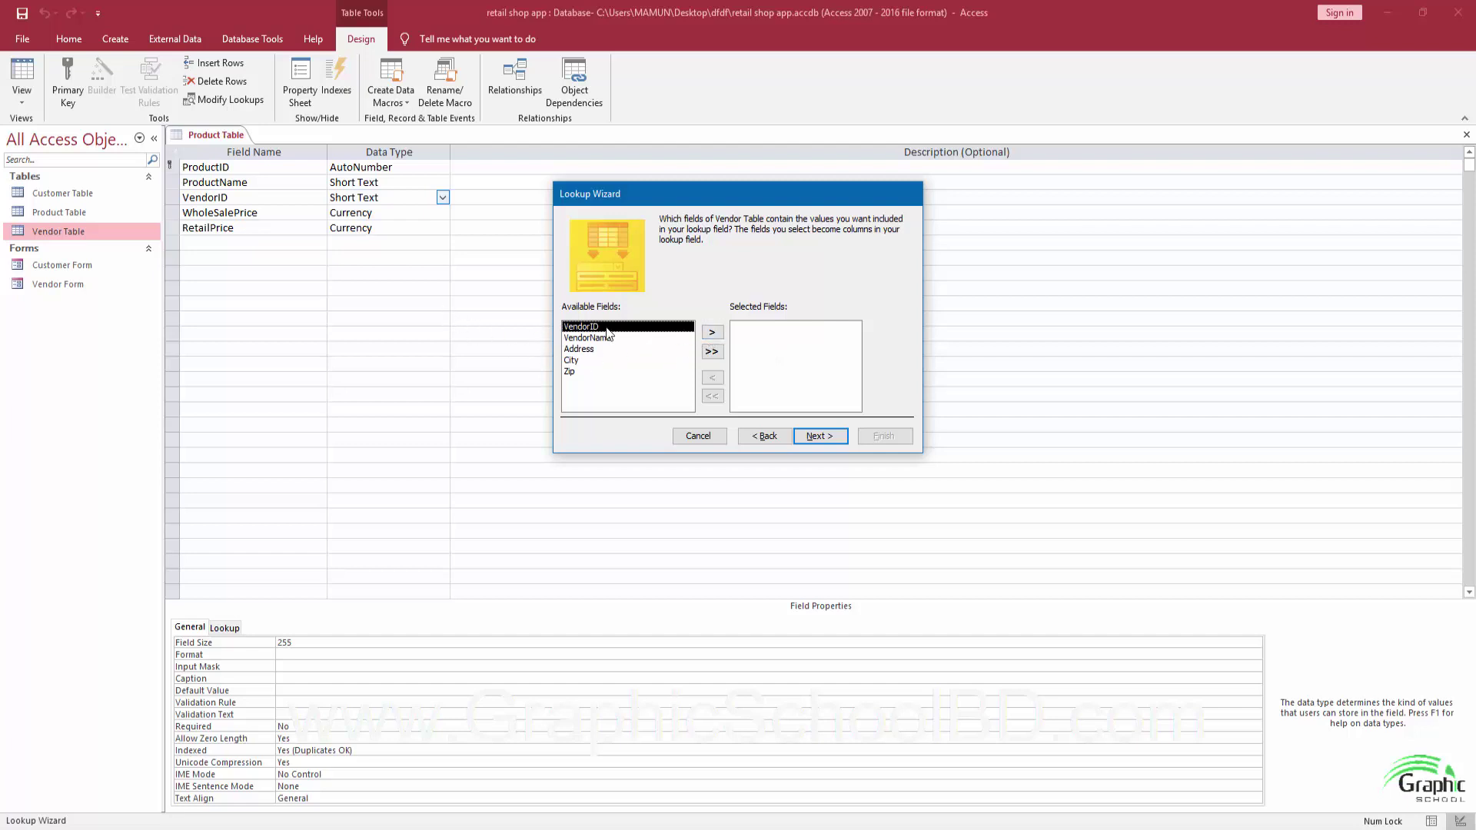
pyautogui.click(709, 334)
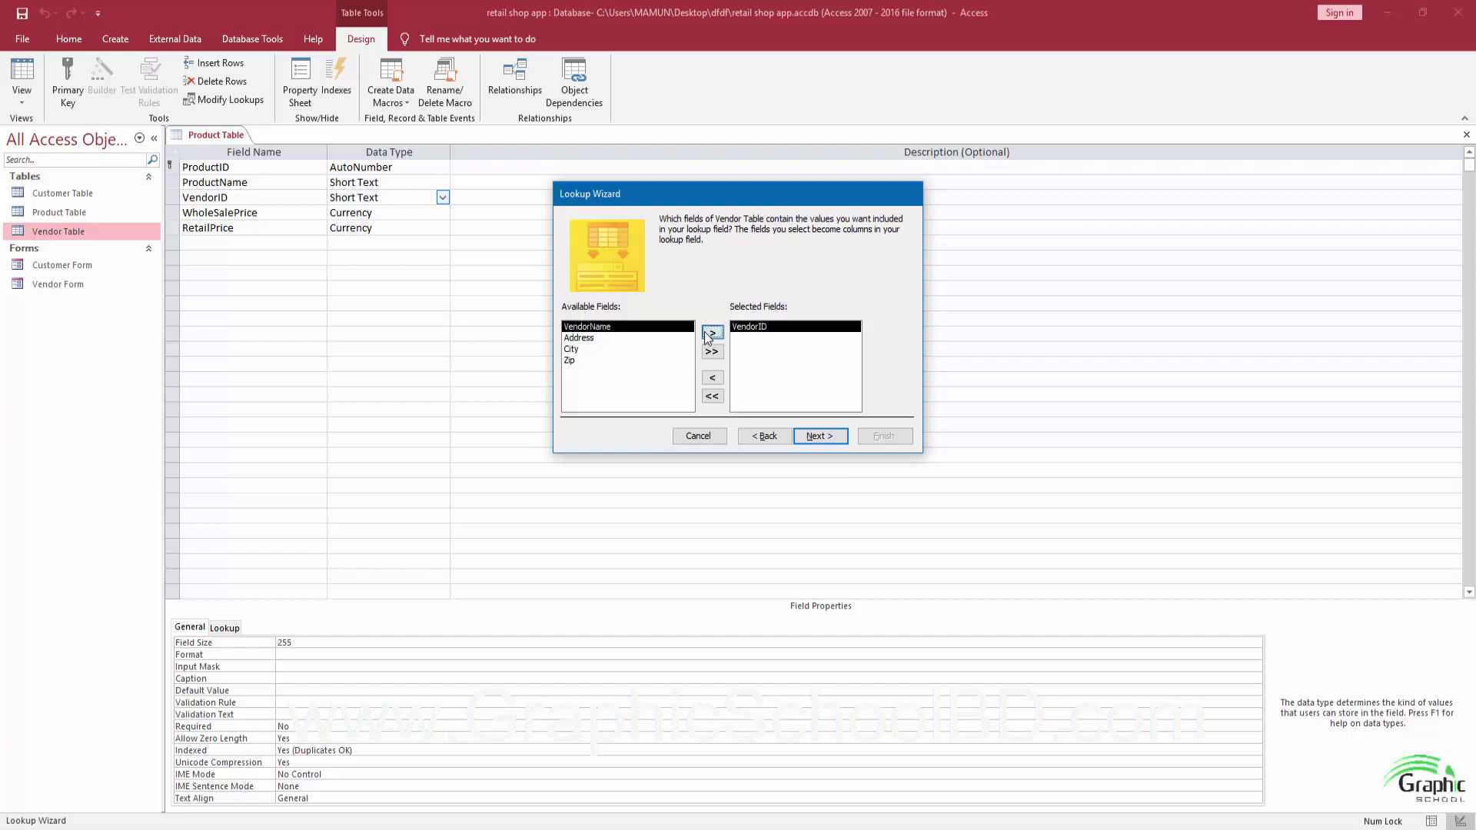
pyautogui.click(709, 333)
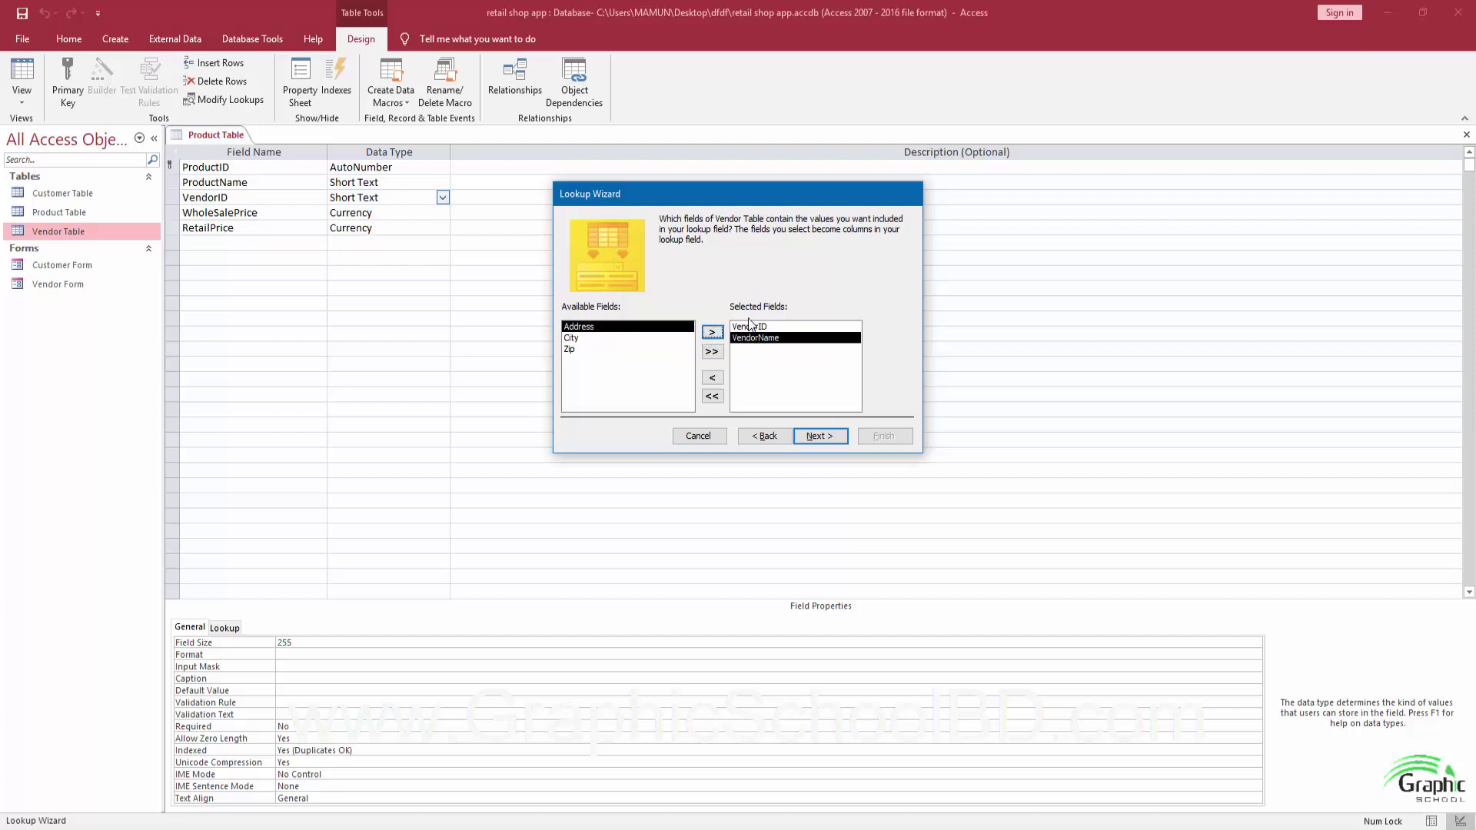
pyautogui.click(815, 435)
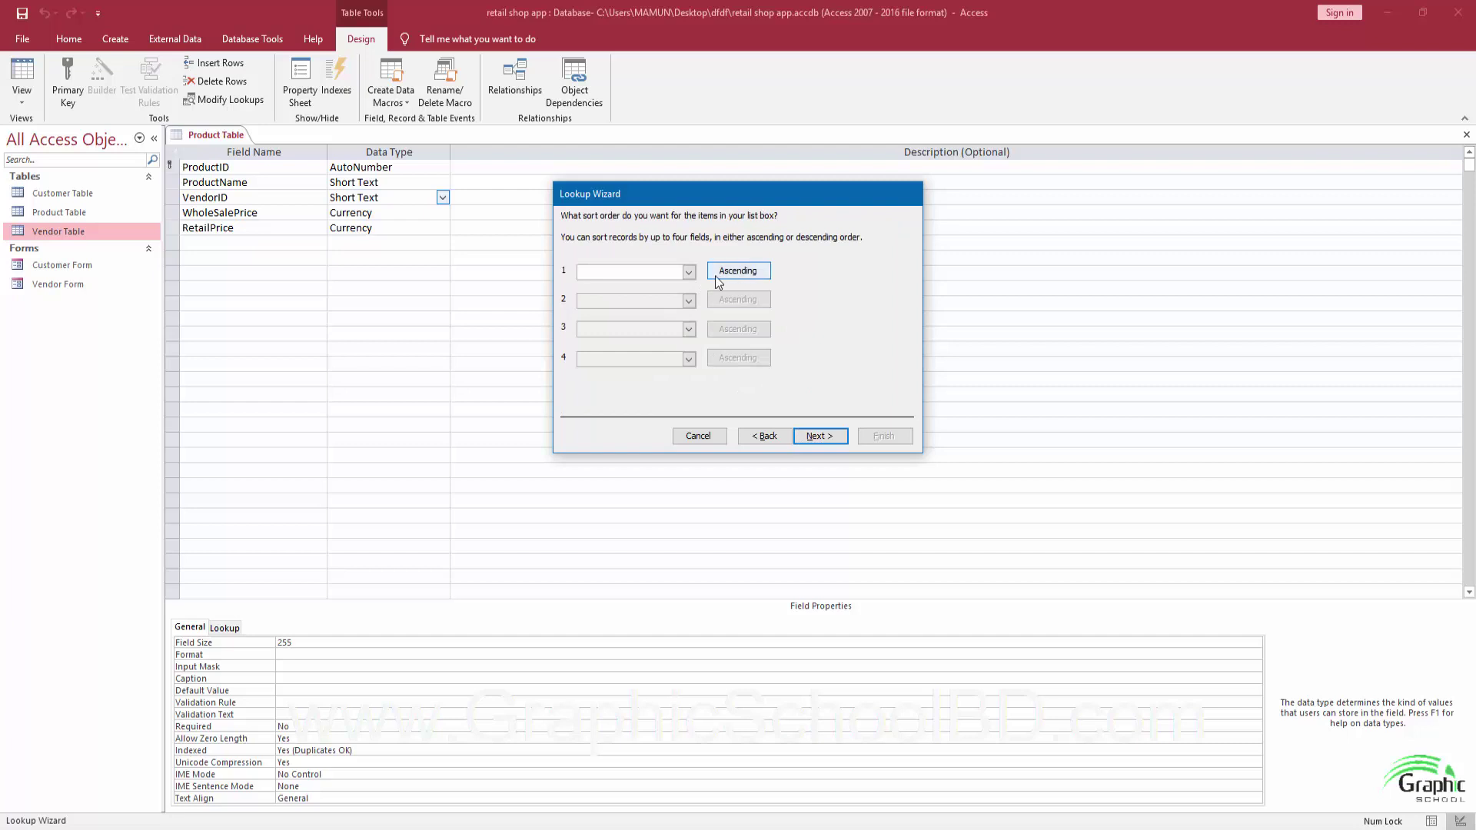
# Sort the lookup by VendorName, show a narrowed VendorID column, then view the example Product Table.
pyautogui.click(688, 273)
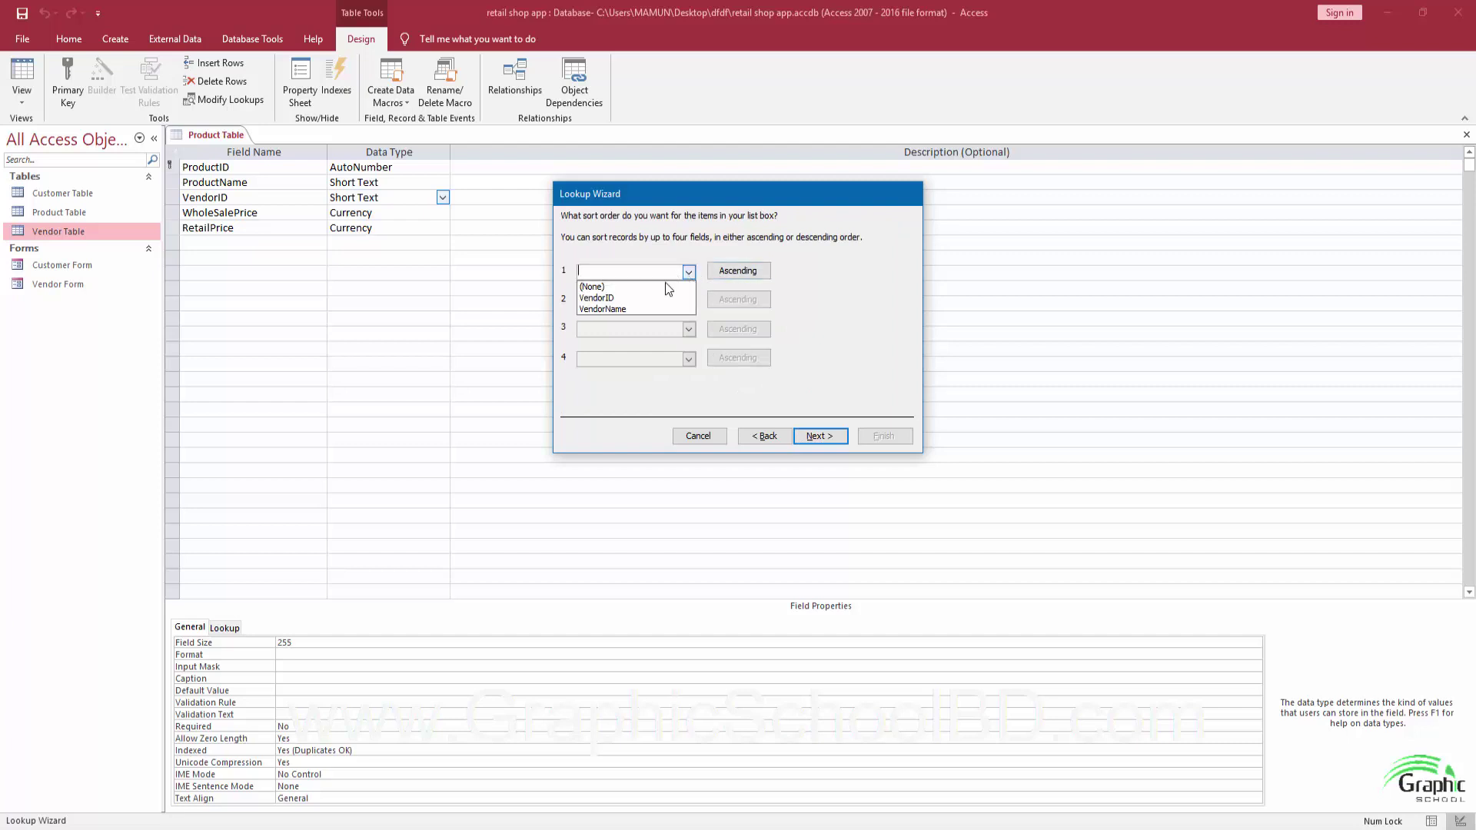
pyautogui.click(617, 309)
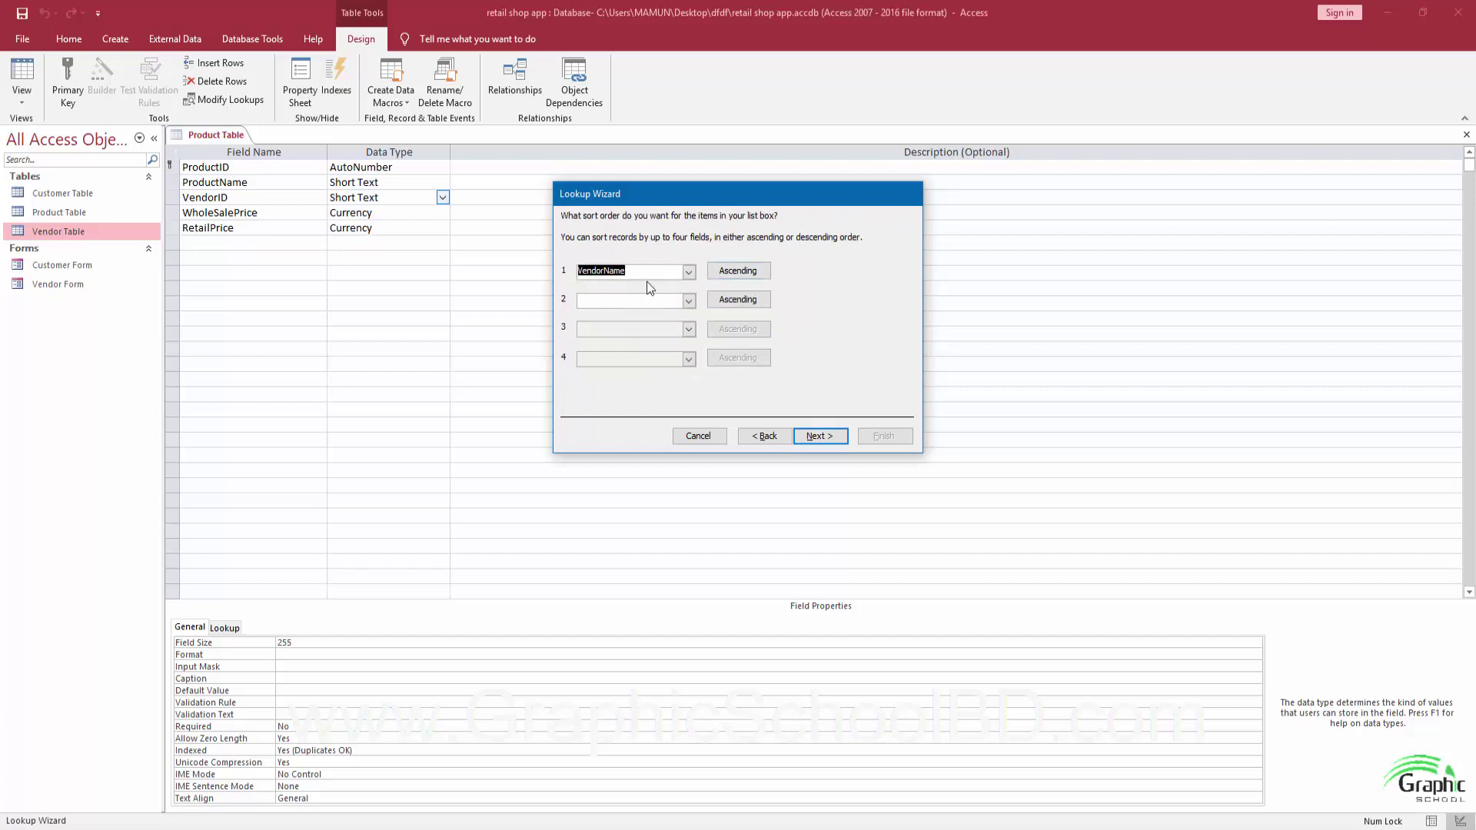
pyautogui.click(809, 440)
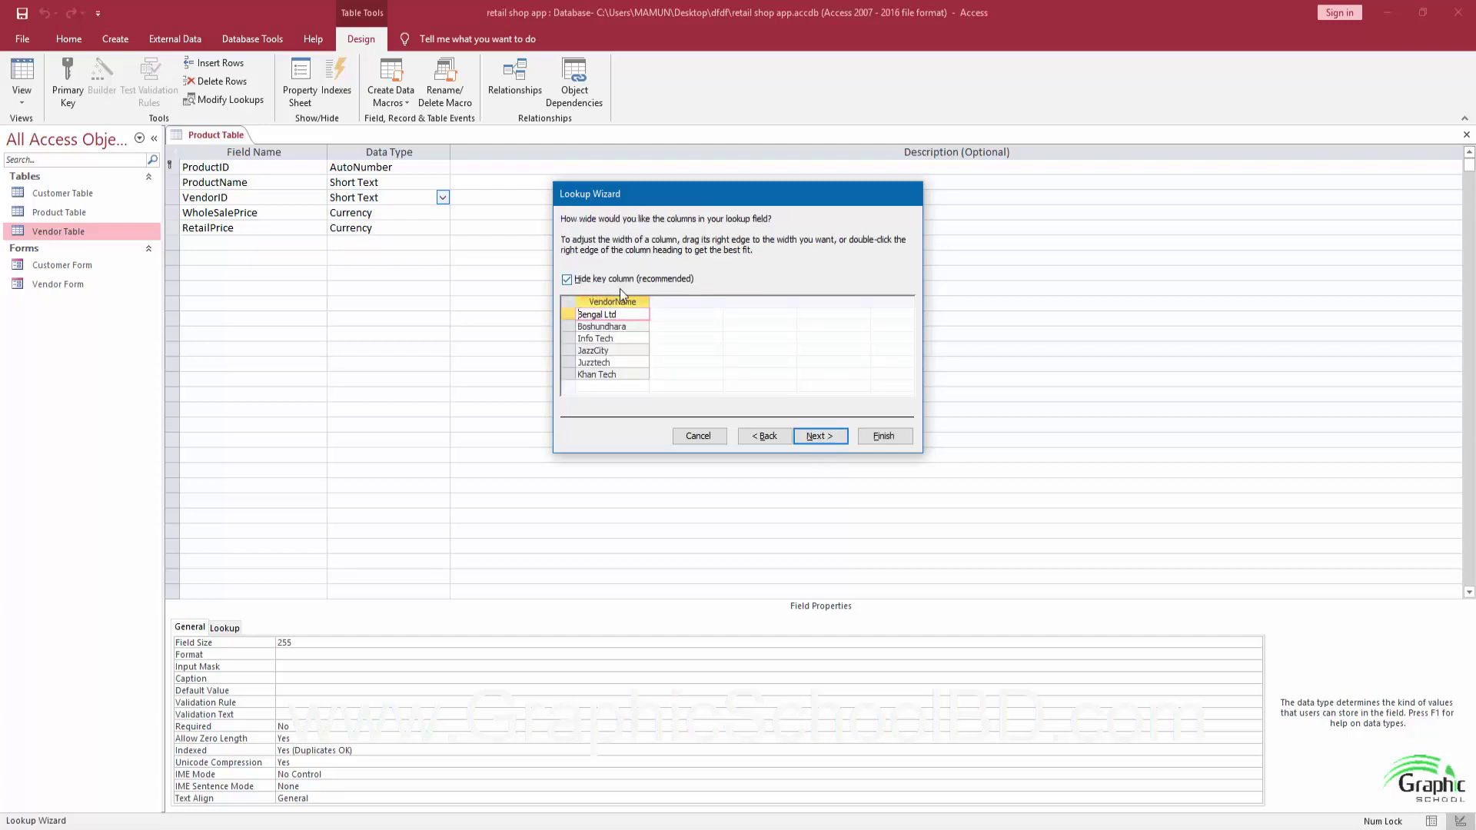
pyautogui.click(569, 282)
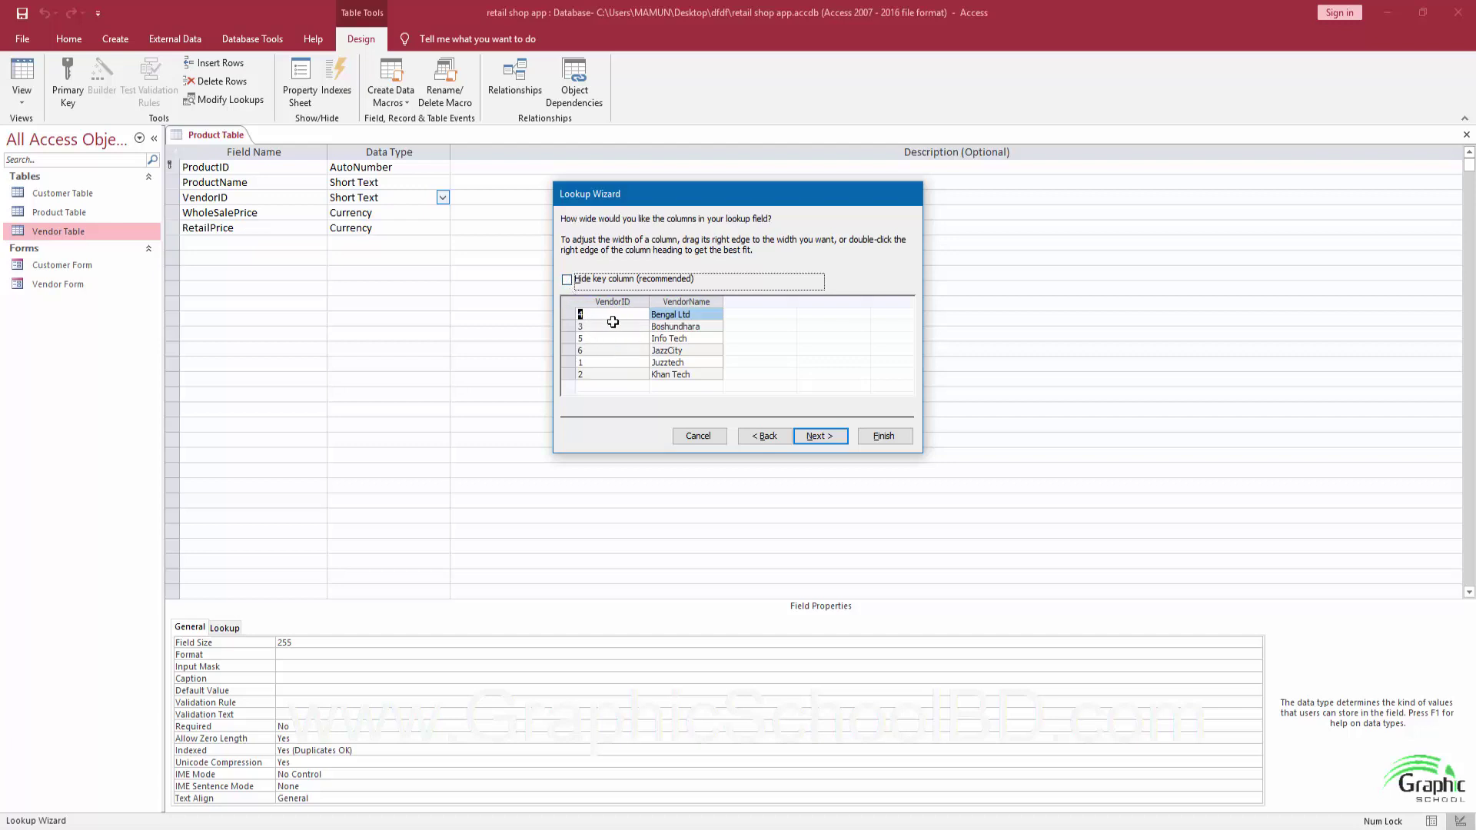
pyautogui.click(568, 280)
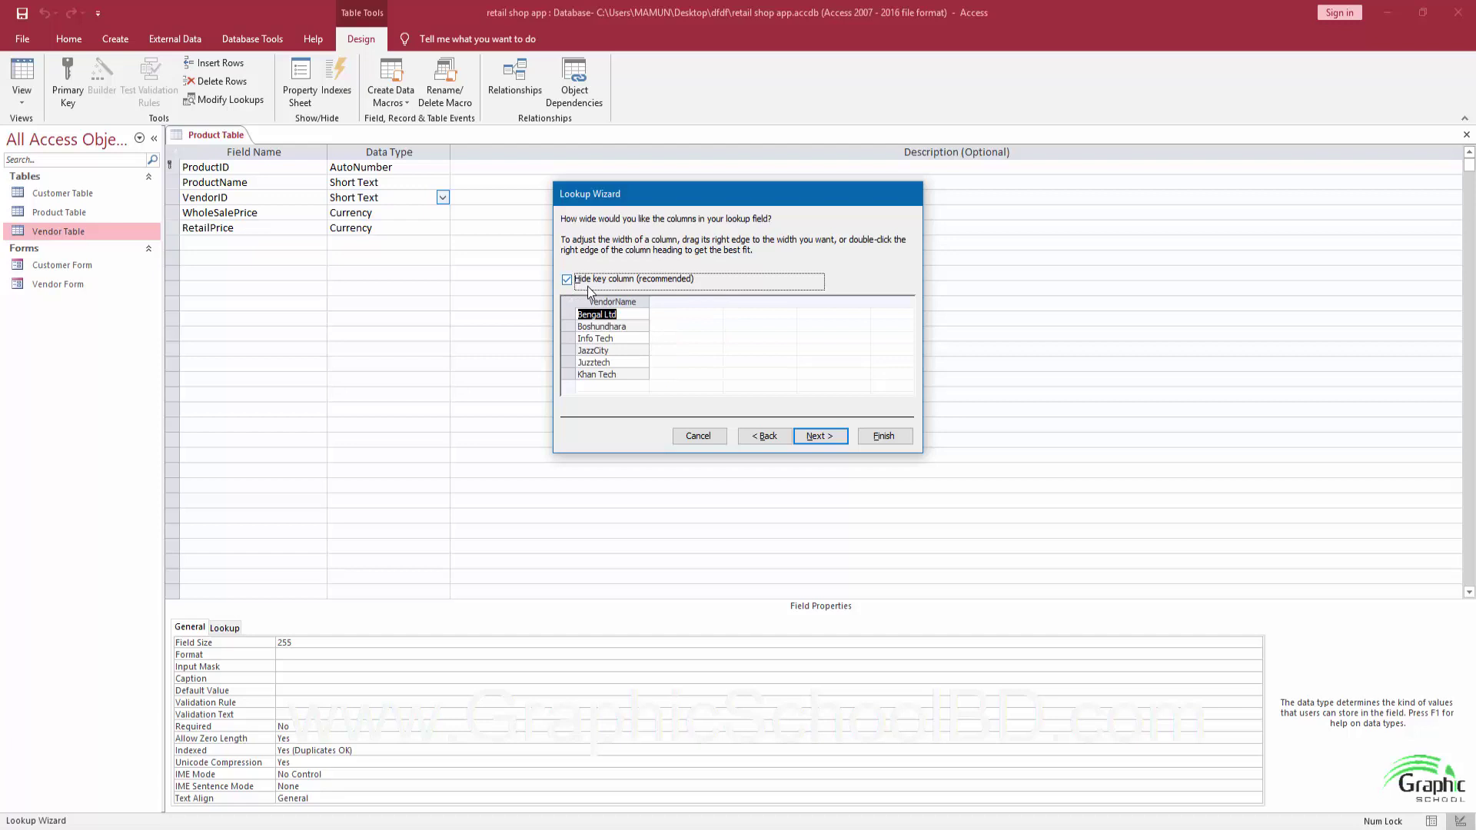
pyautogui.click(567, 280)
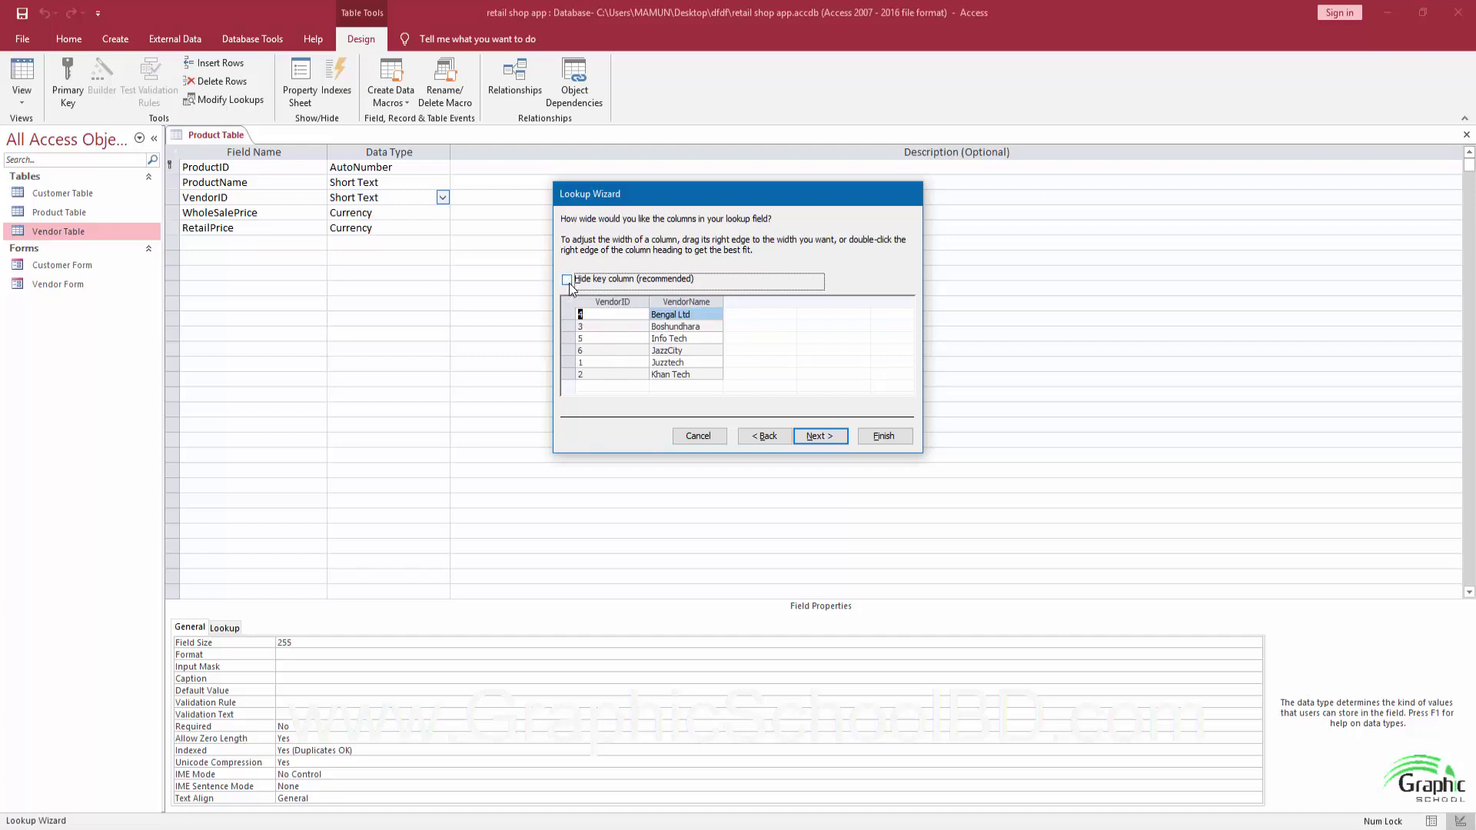
pyautogui.moveTo(650, 301); pyautogui.dragTo(623, 301)
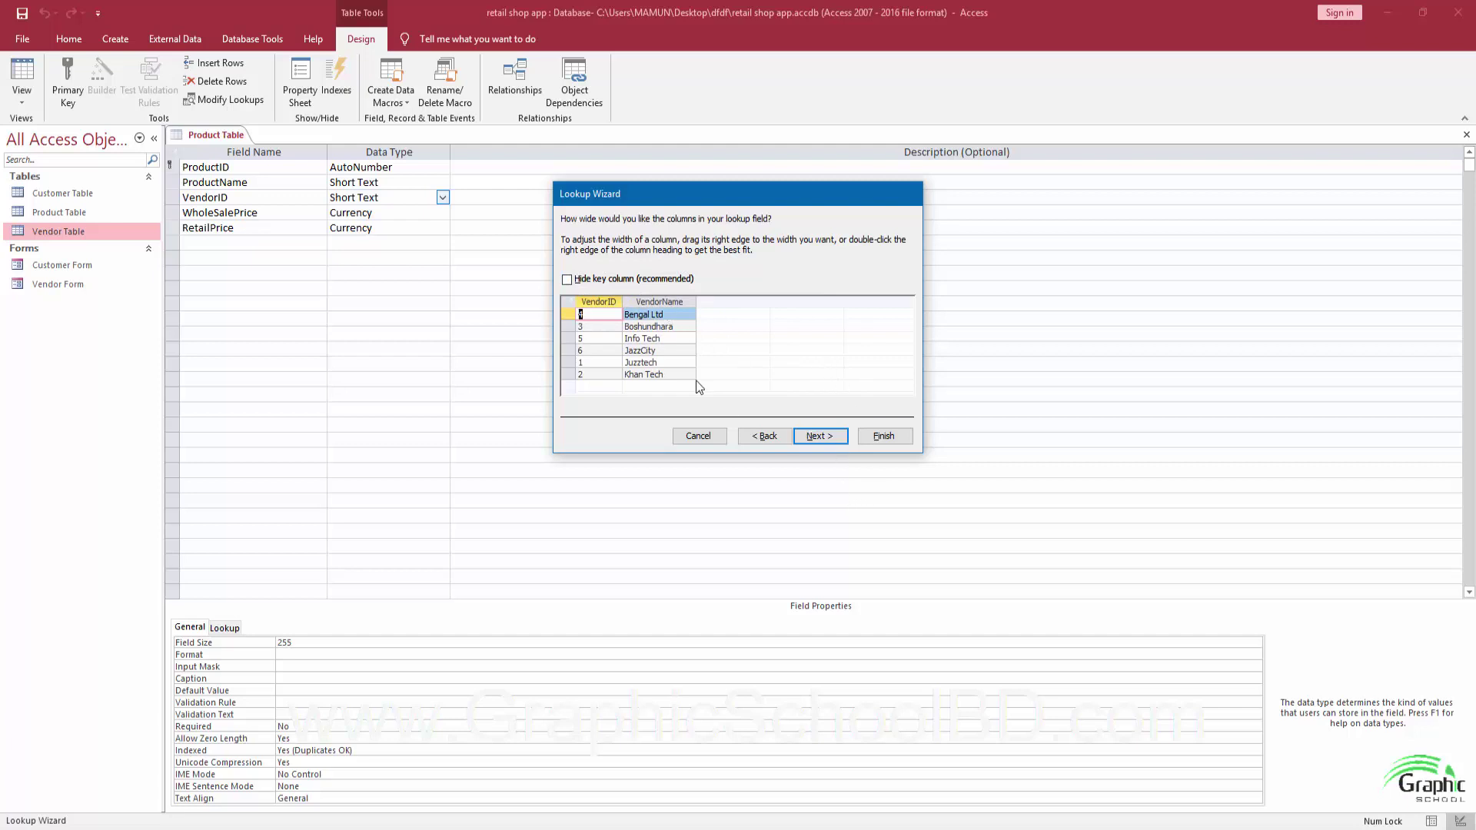
pyautogui.click(816, 436)
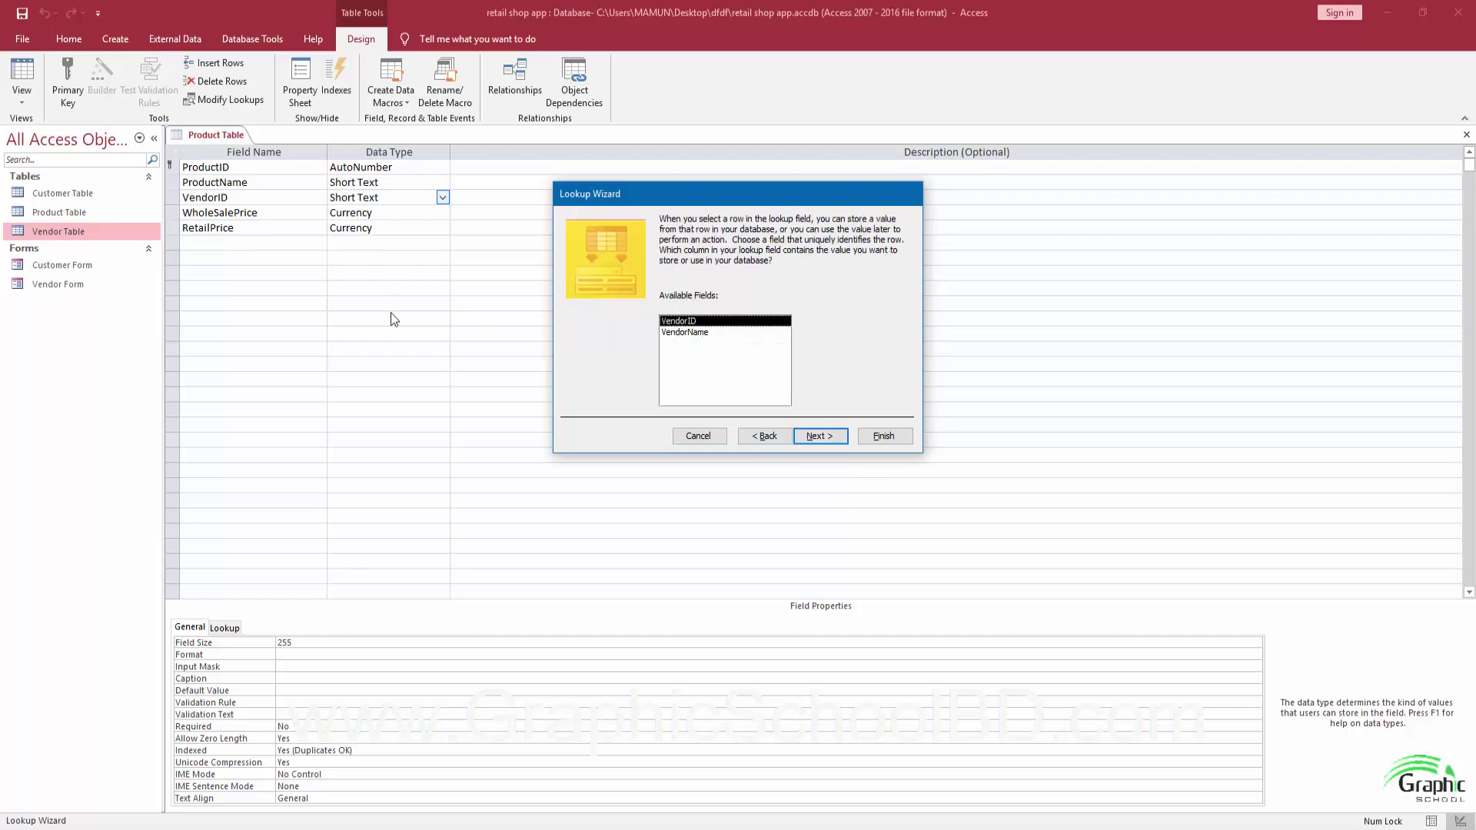
pyautogui.click(477, 781)
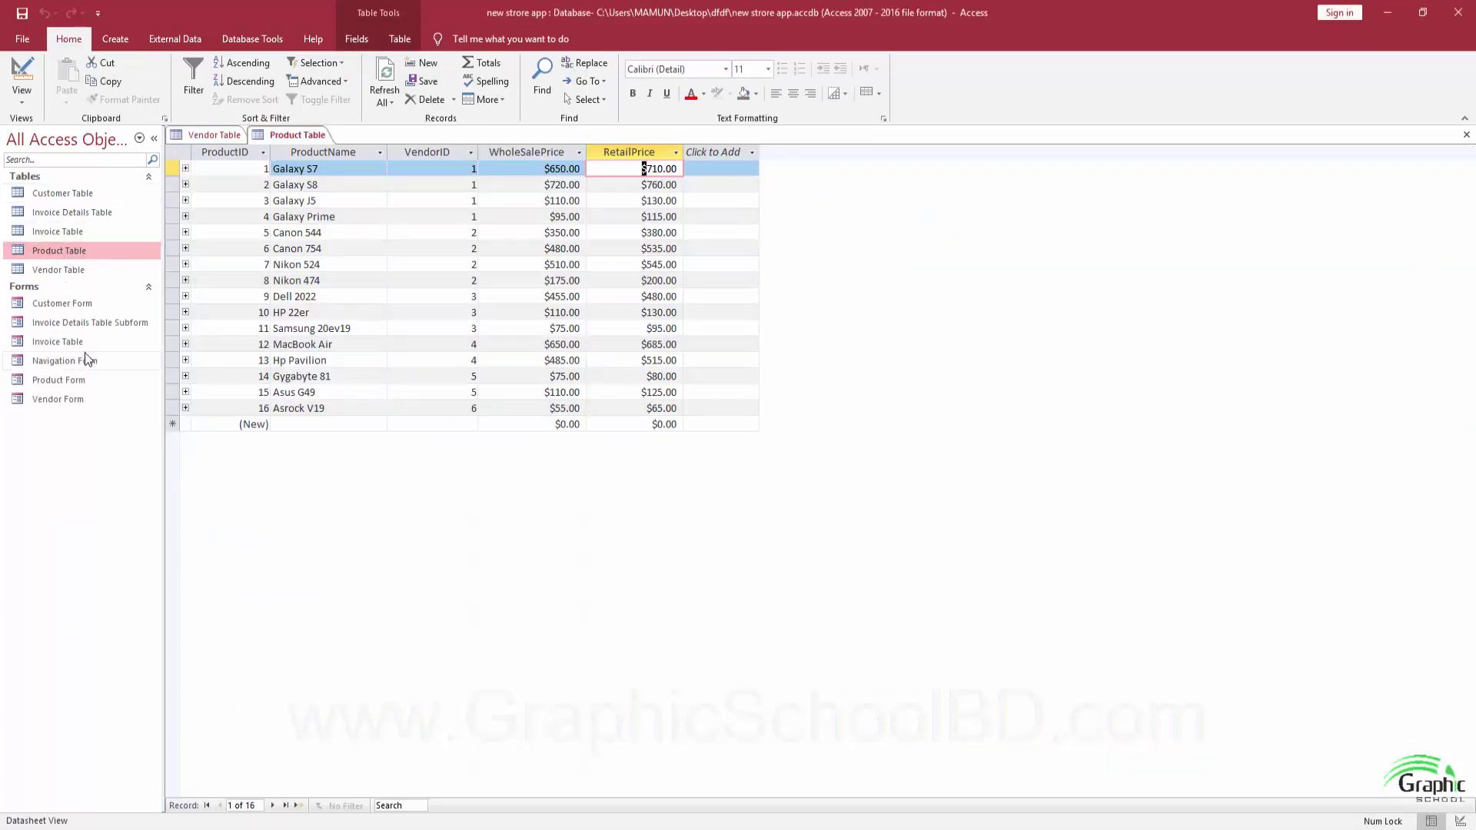
# Preview the example's VendorID dropdown for Galaxy S7 without changing it from vendor 1.
pyautogui.click(443, 171)
pyautogui.click(471, 169)
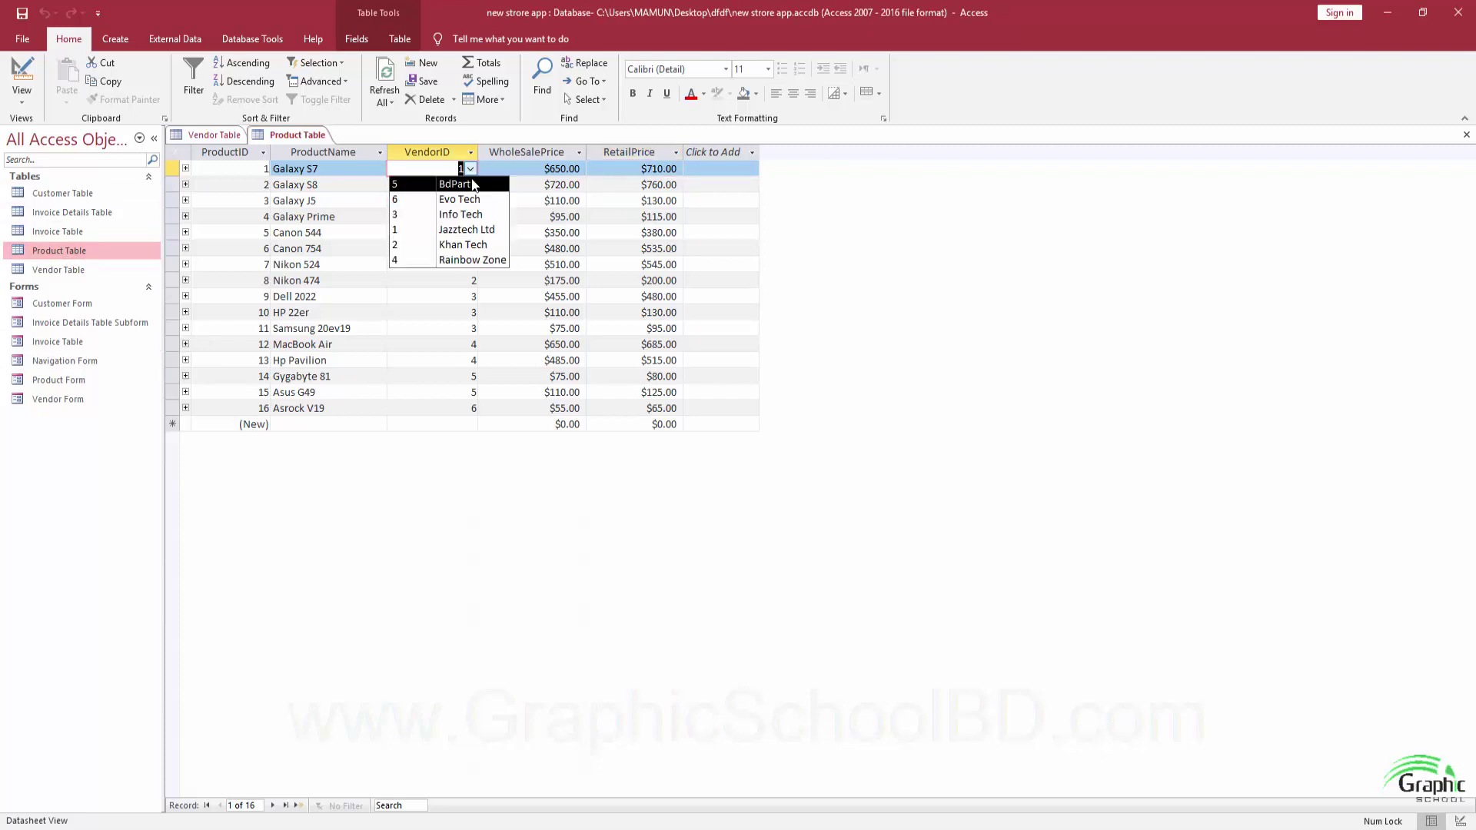
pyautogui.press('Escape')
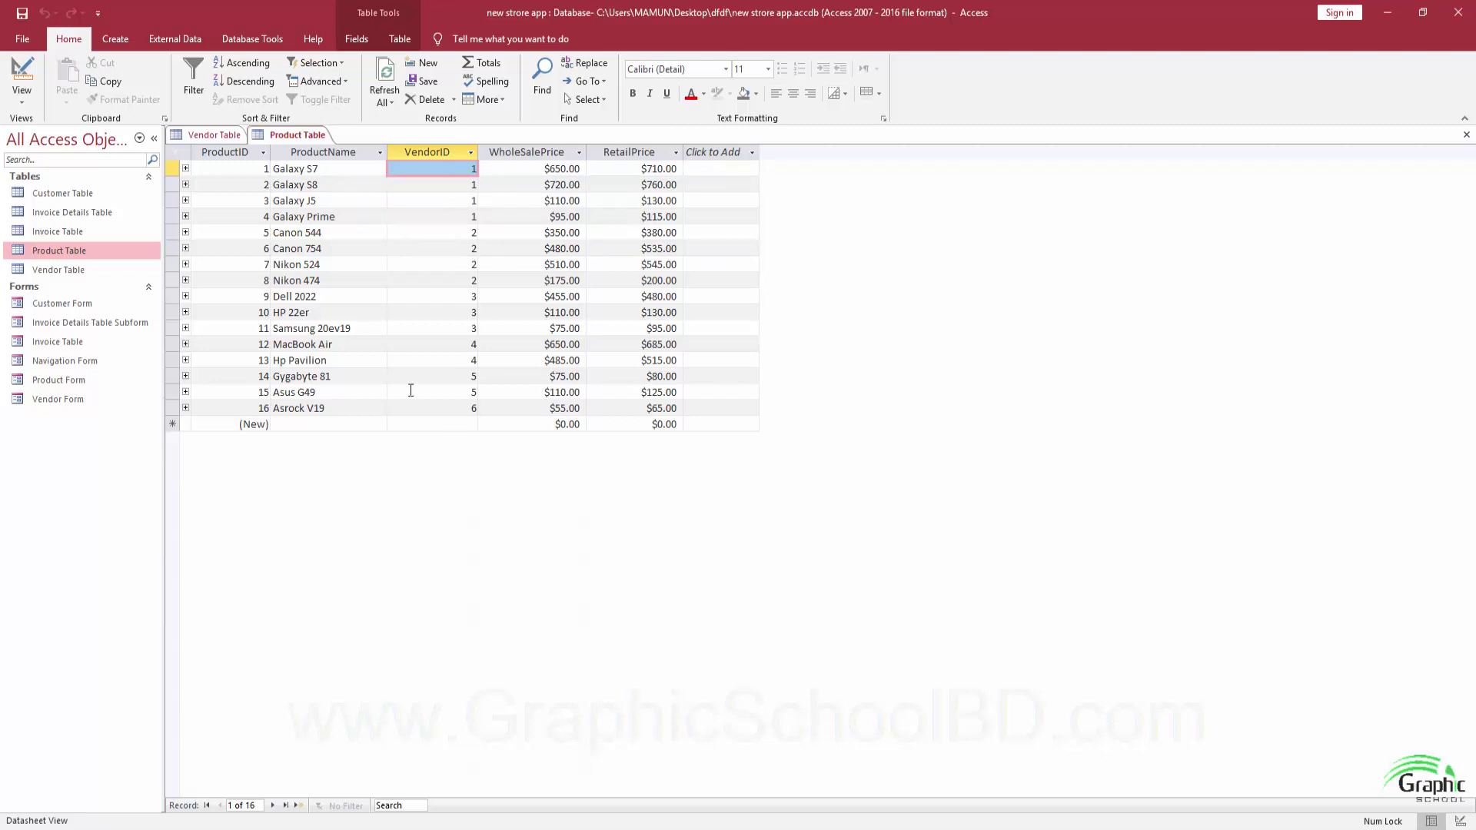
pyautogui.click(471, 169)
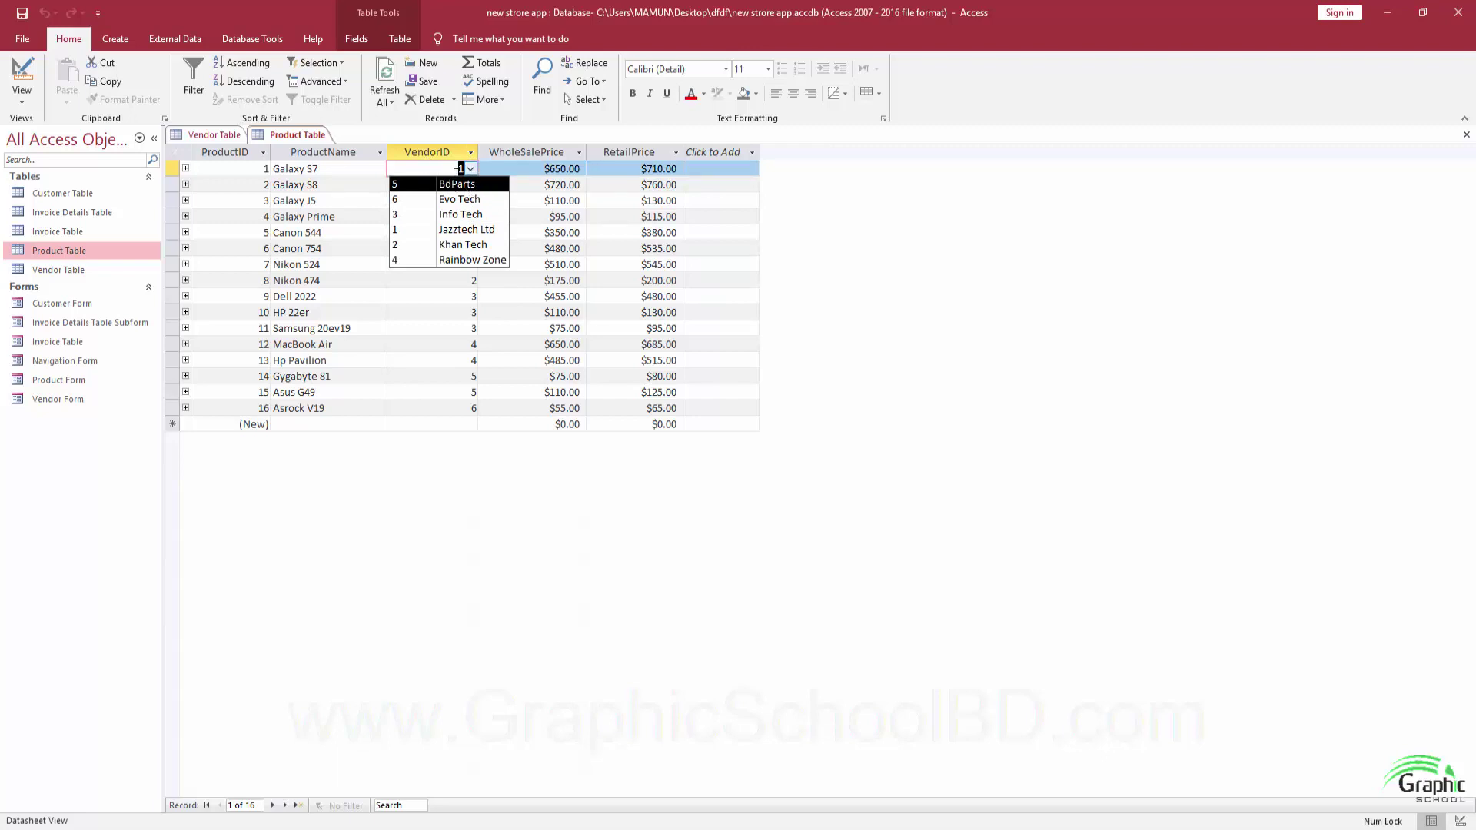
pyautogui.click(406, 296)
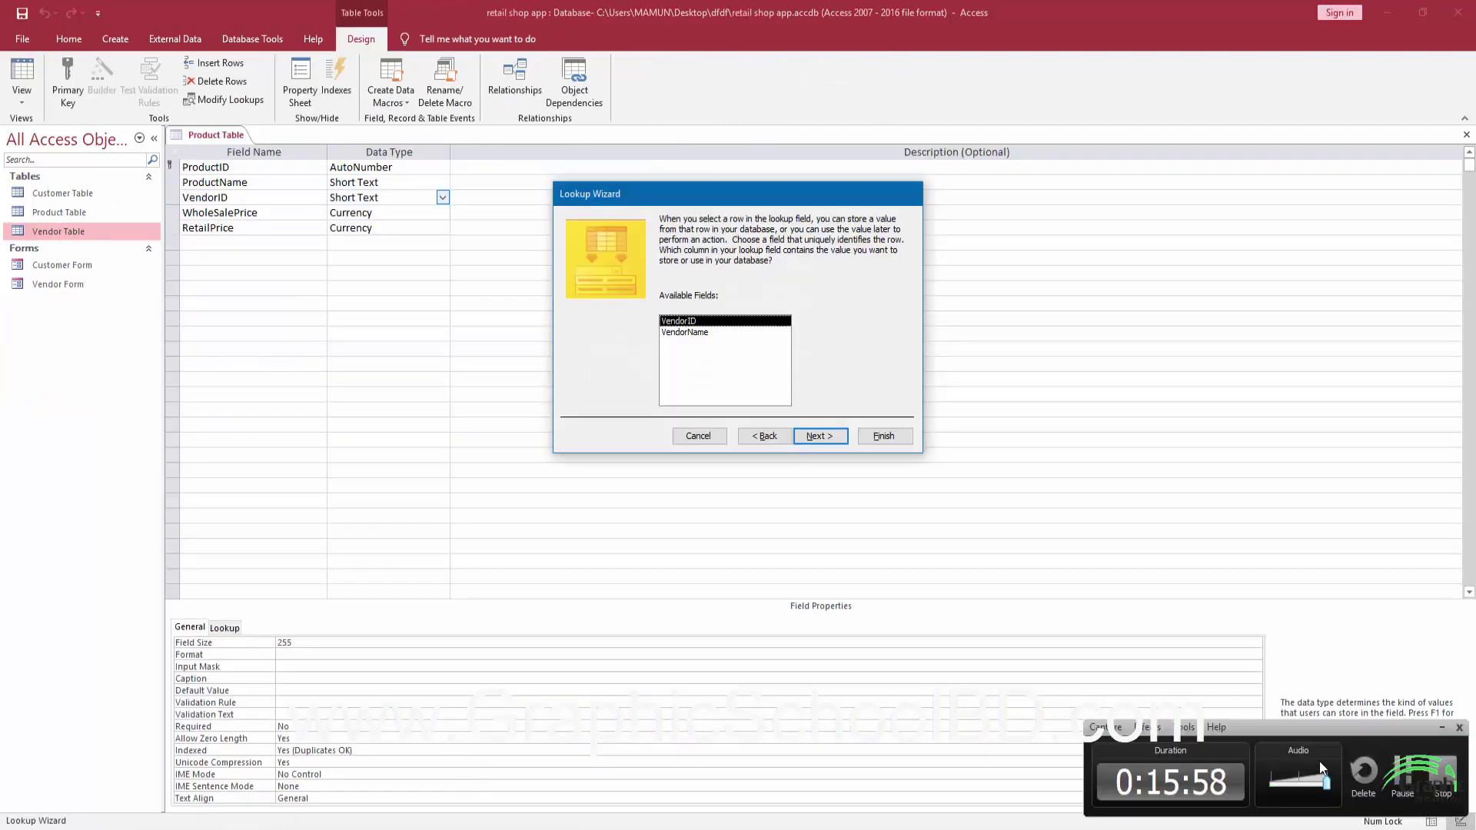
# Store VendorID, enable data integrity, finish and save the lookup, then open the Relationships window.
pyautogui.click(1442, 728)
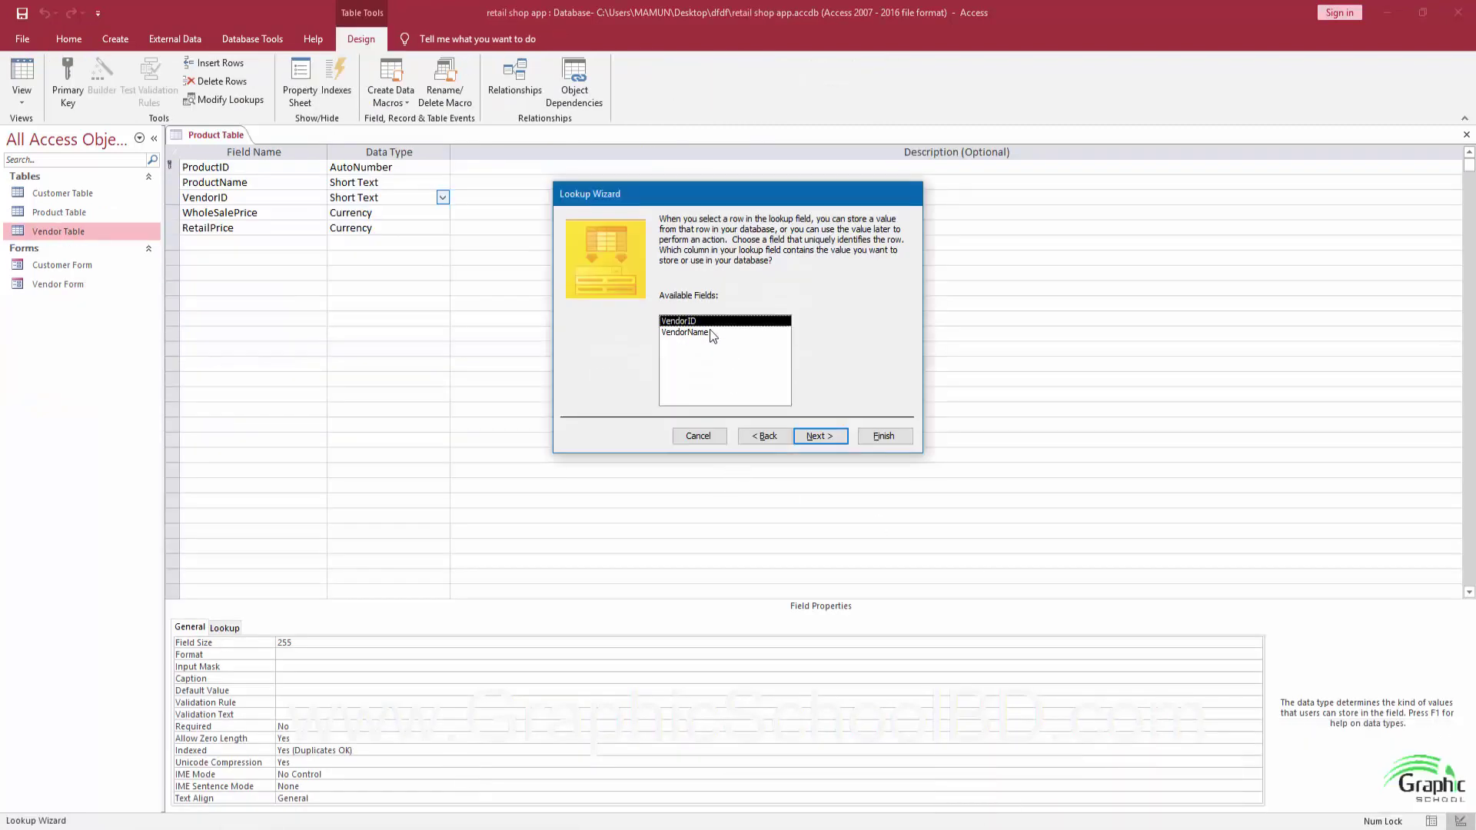
pyautogui.click(822, 437)
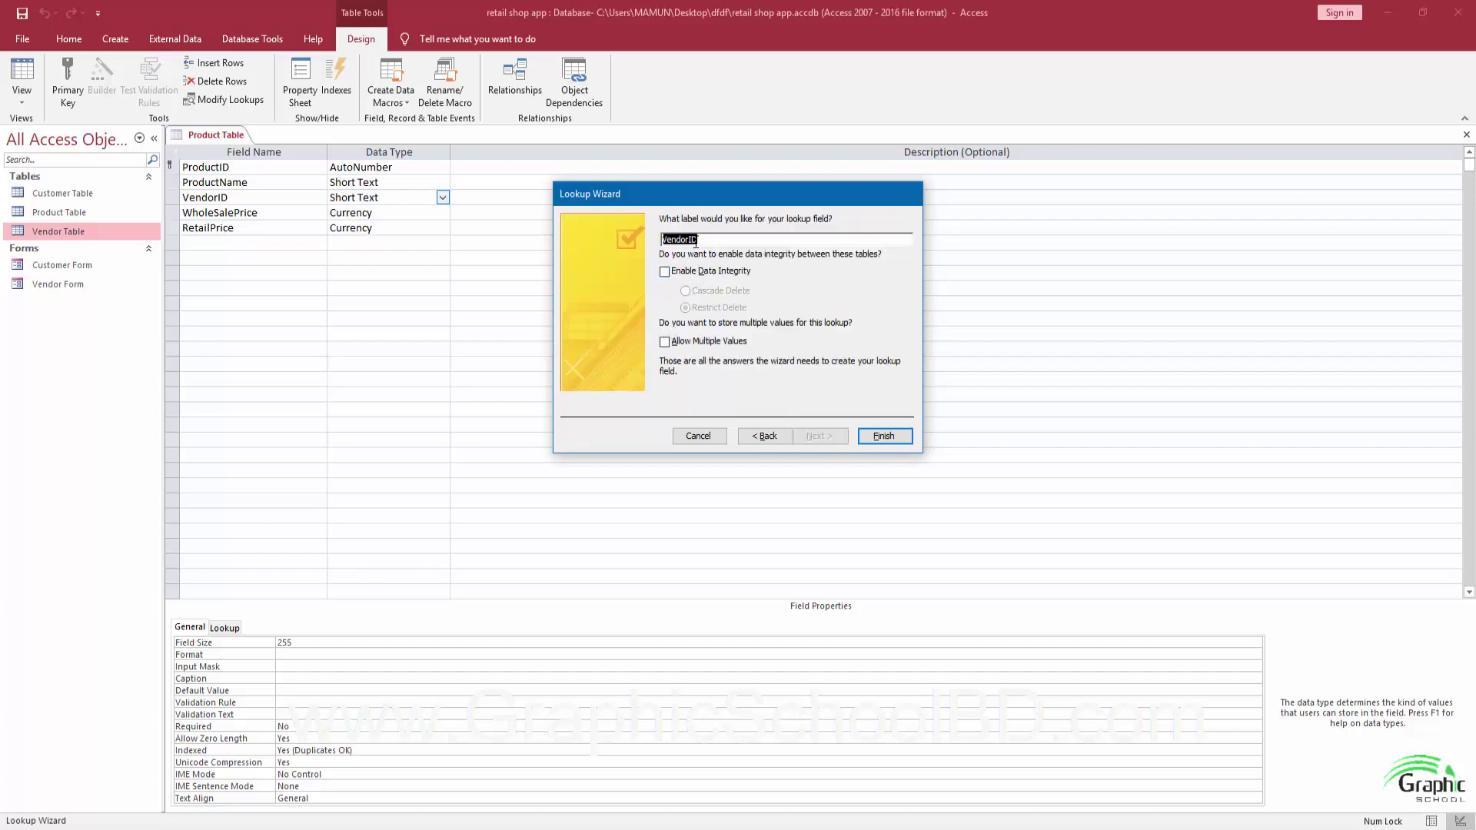
pyautogui.moveTo(689, 195); pyautogui.dragTo(635, 246)
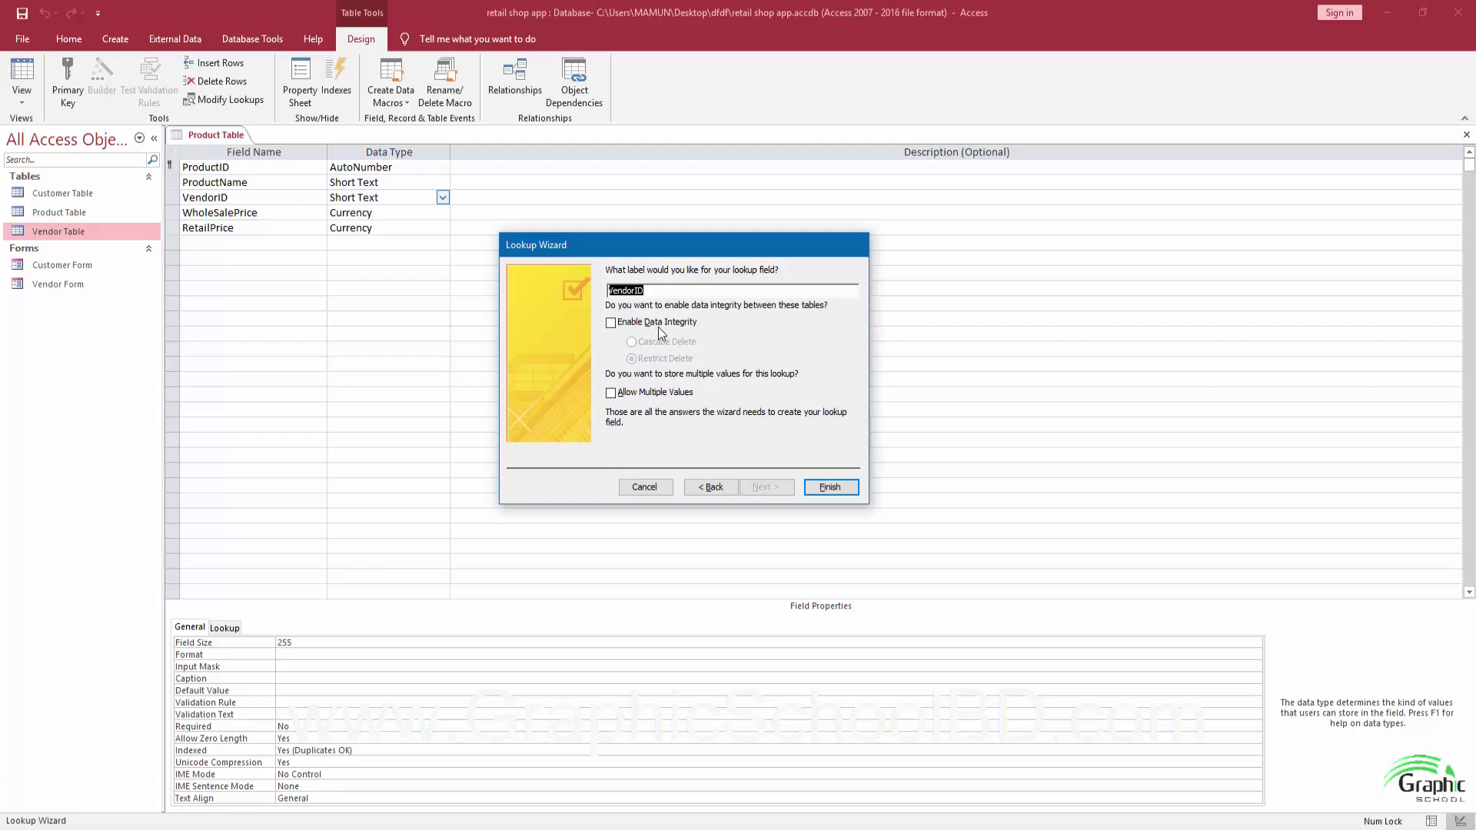
pyautogui.click(625, 325)
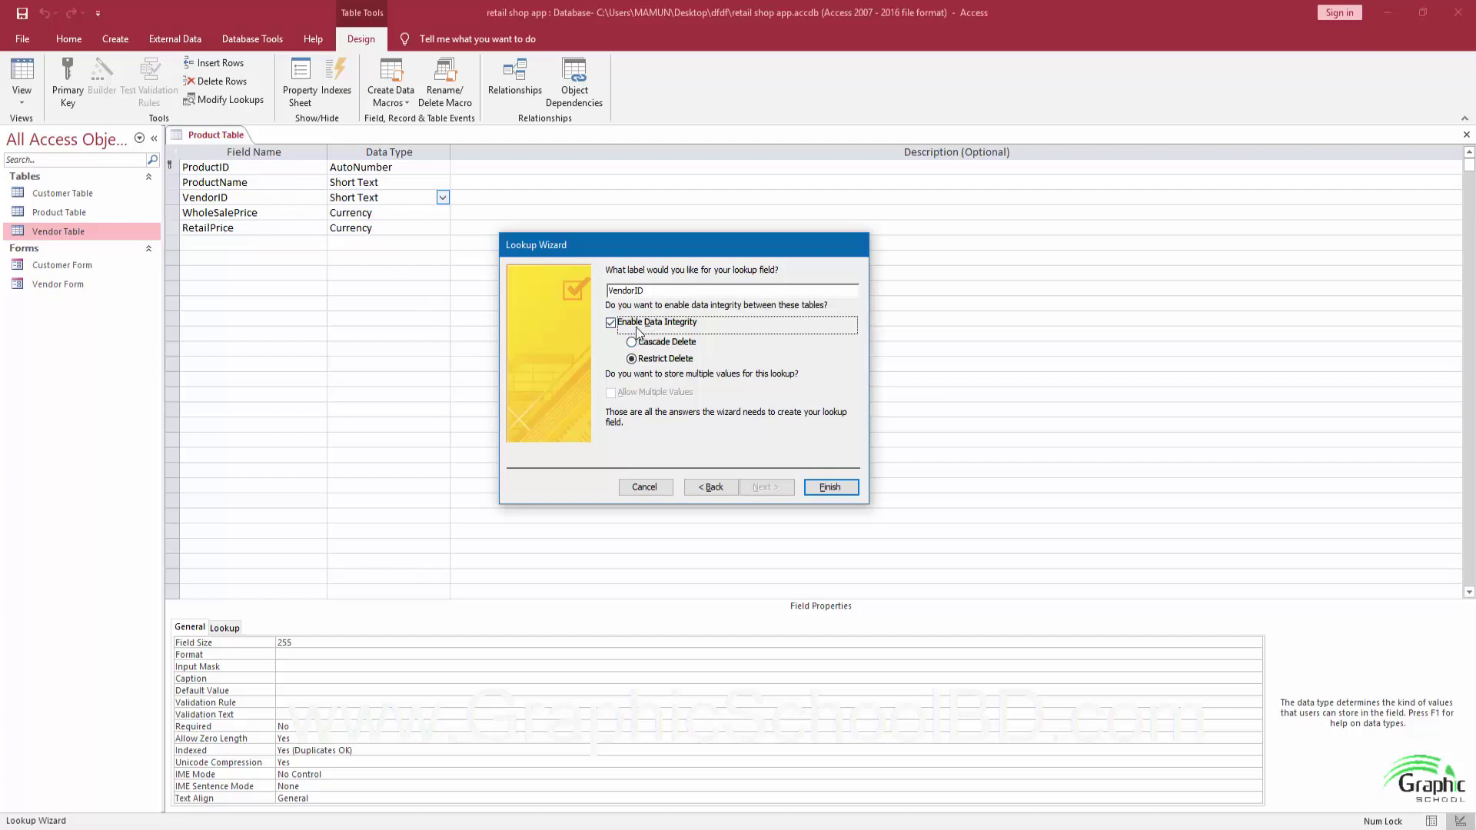
pyautogui.click(830, 486)
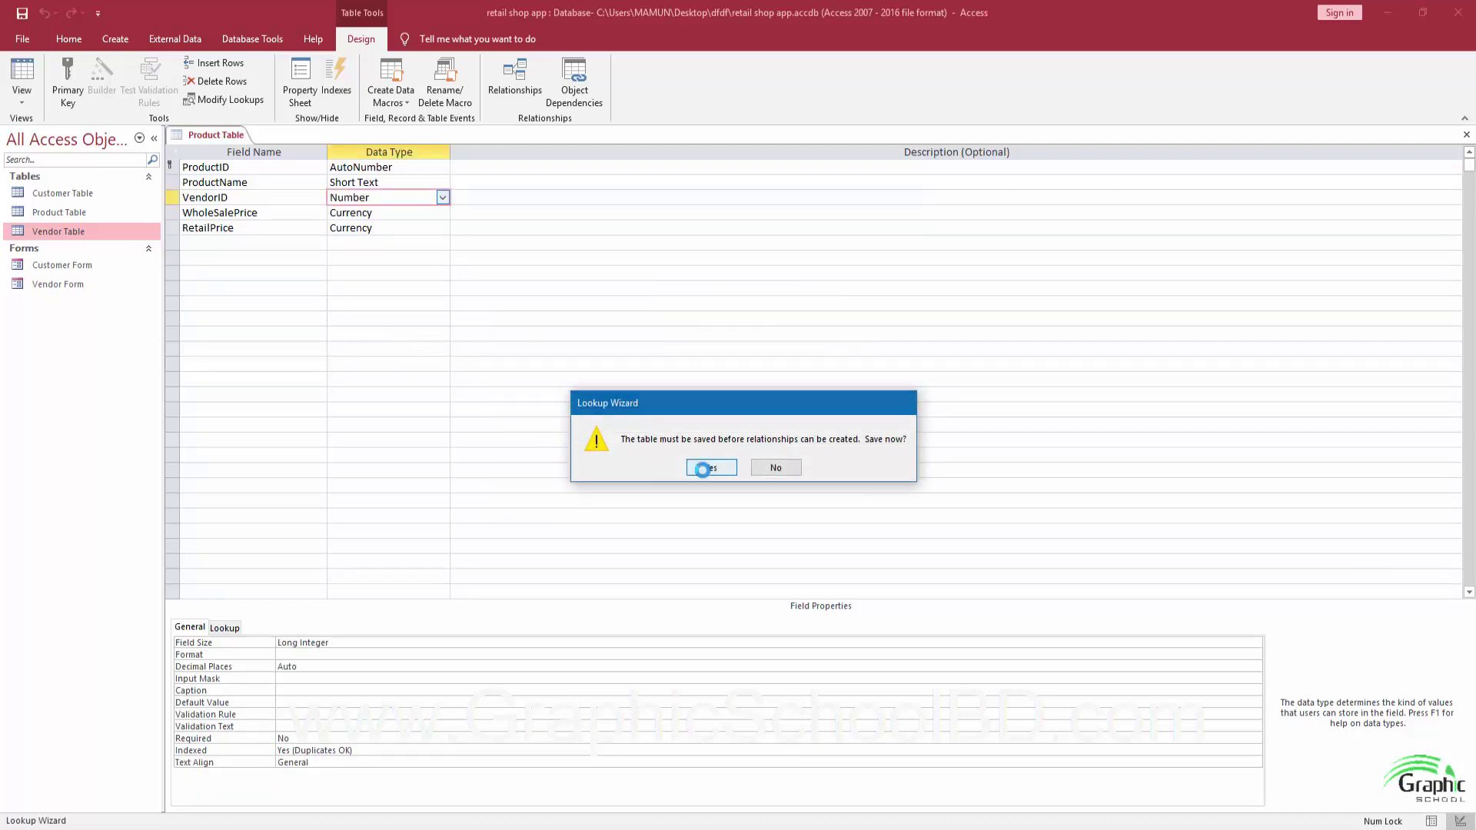
pyautogui.click(703, 469)
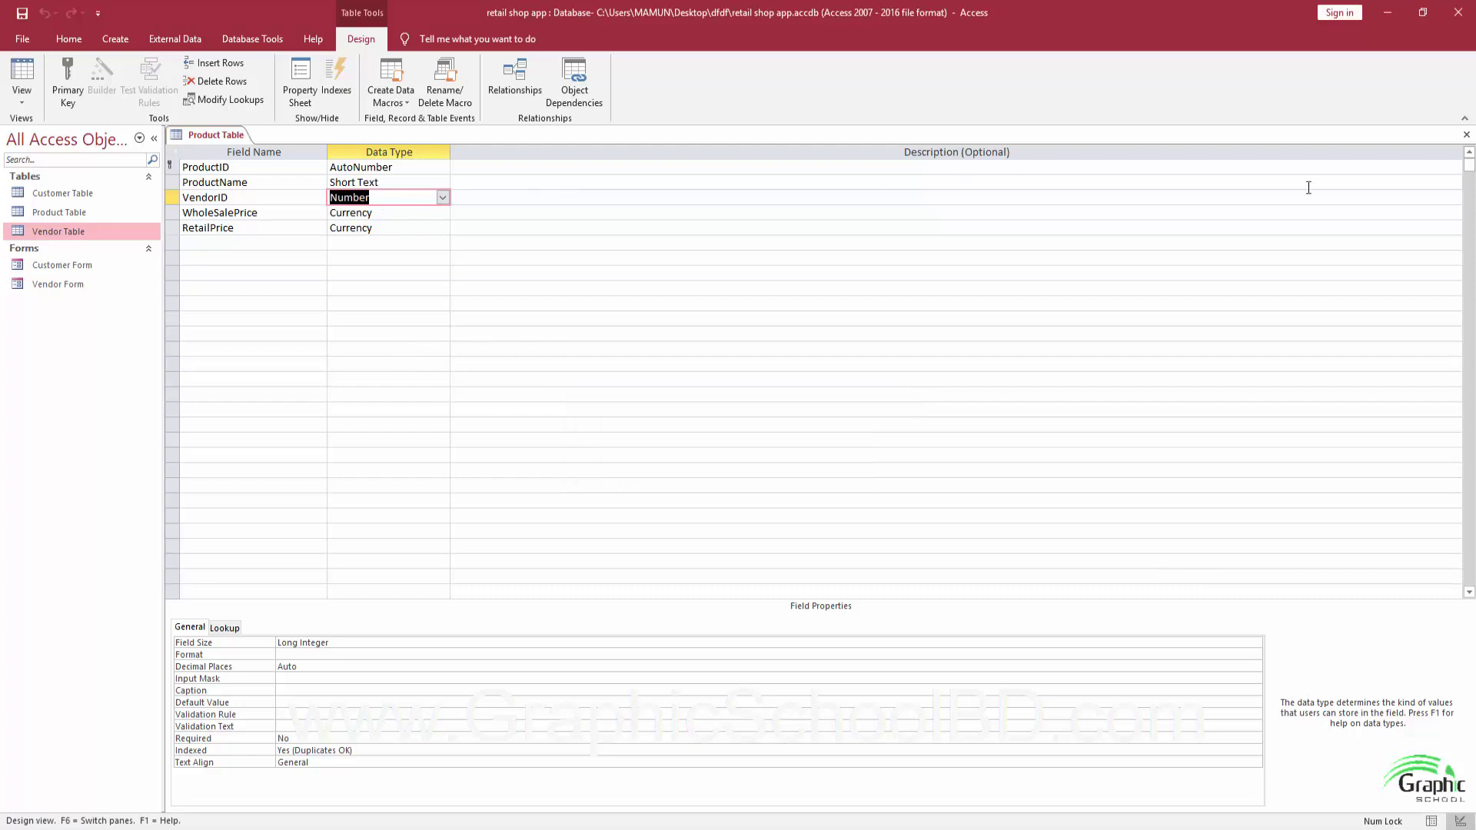
pyautogui.click(1466, 135)
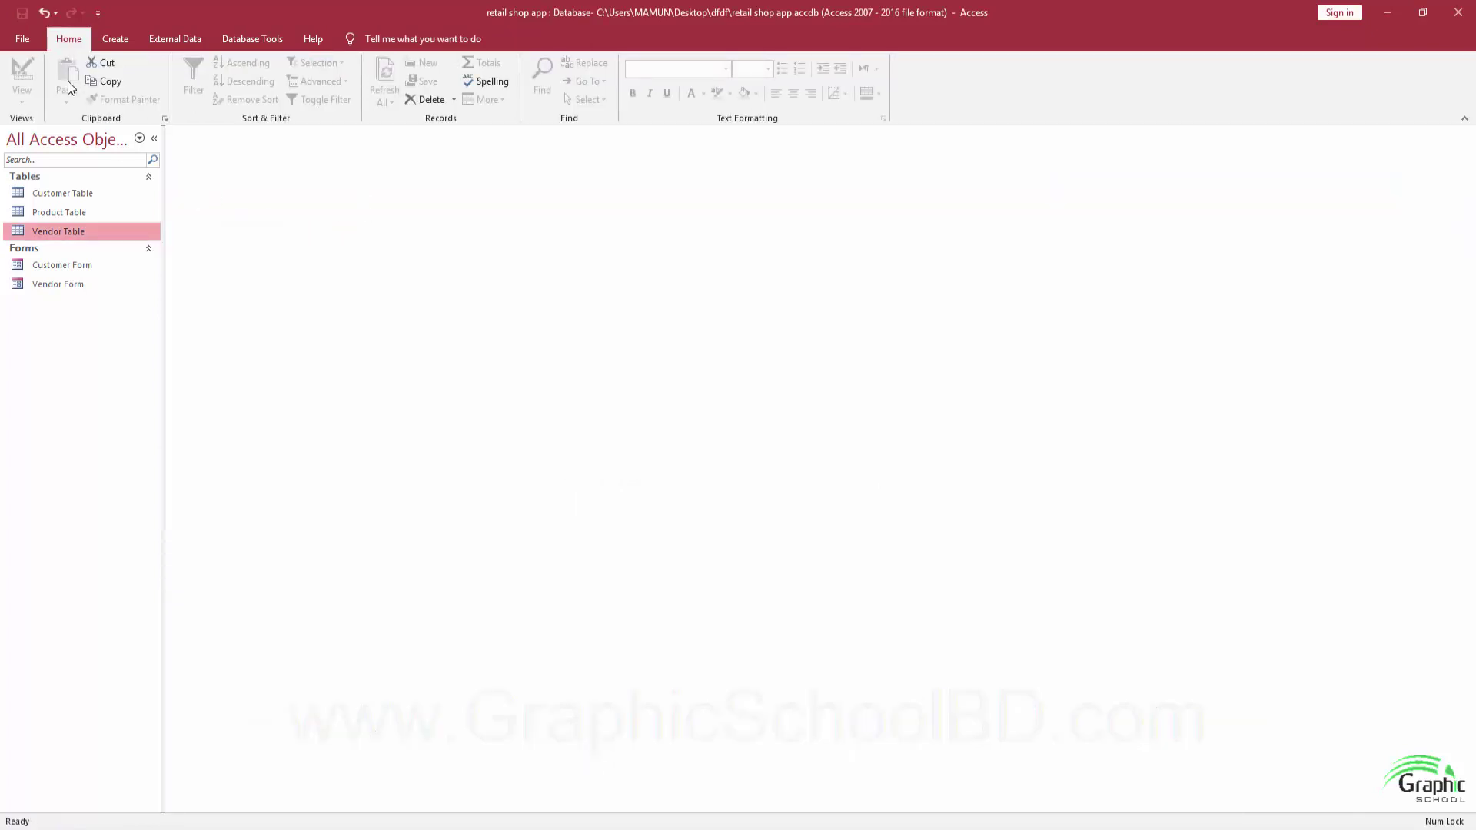
pyautogui.click(269, 37)
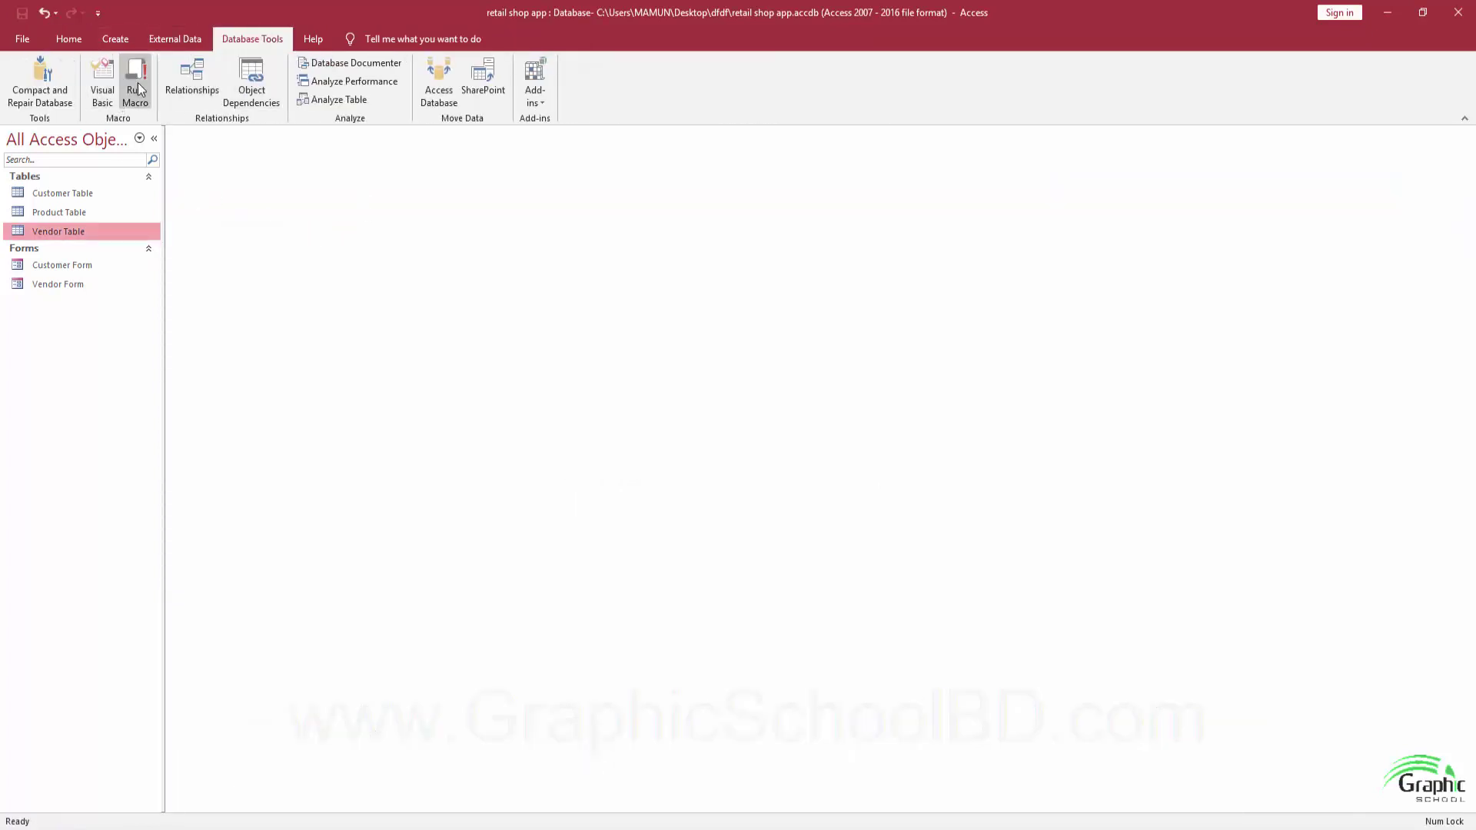
pyautogui.click(190, 81)
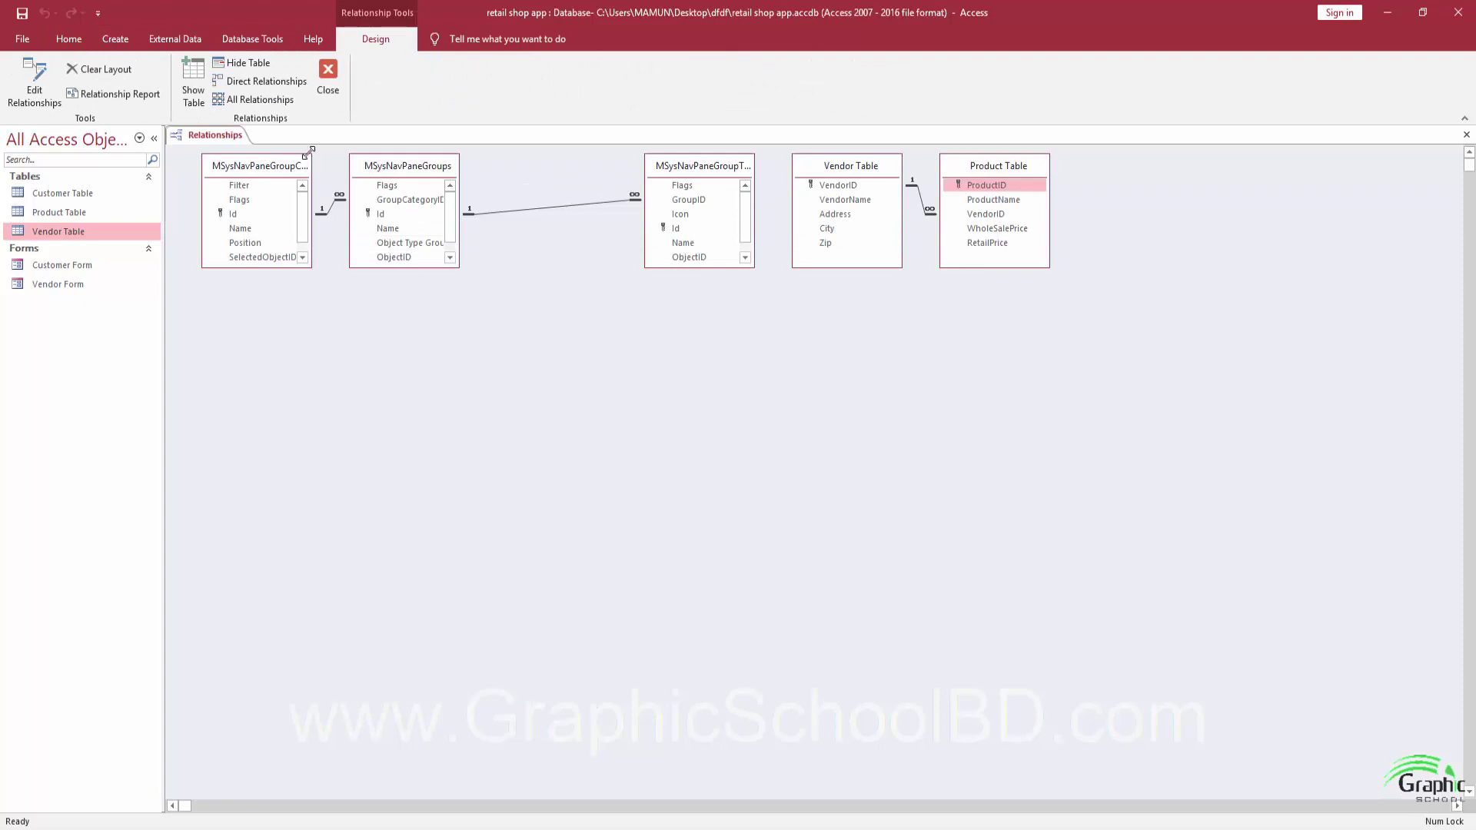
# Delete the three MSys system tables from the Relationships layout.
pyautogui.click(282, 170)
pyautogui.press('Delete')
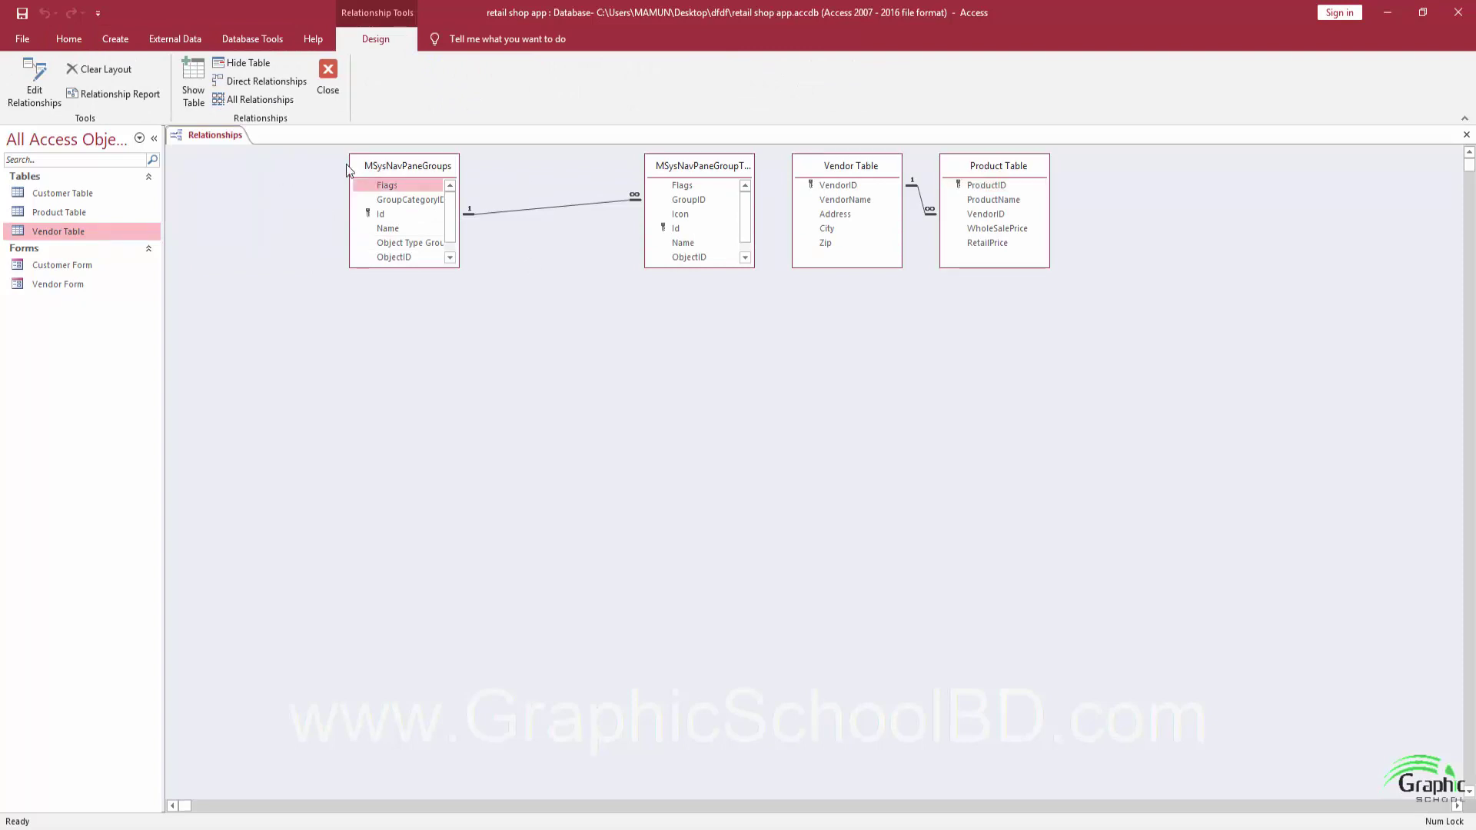
pyautogui.press('Delete')
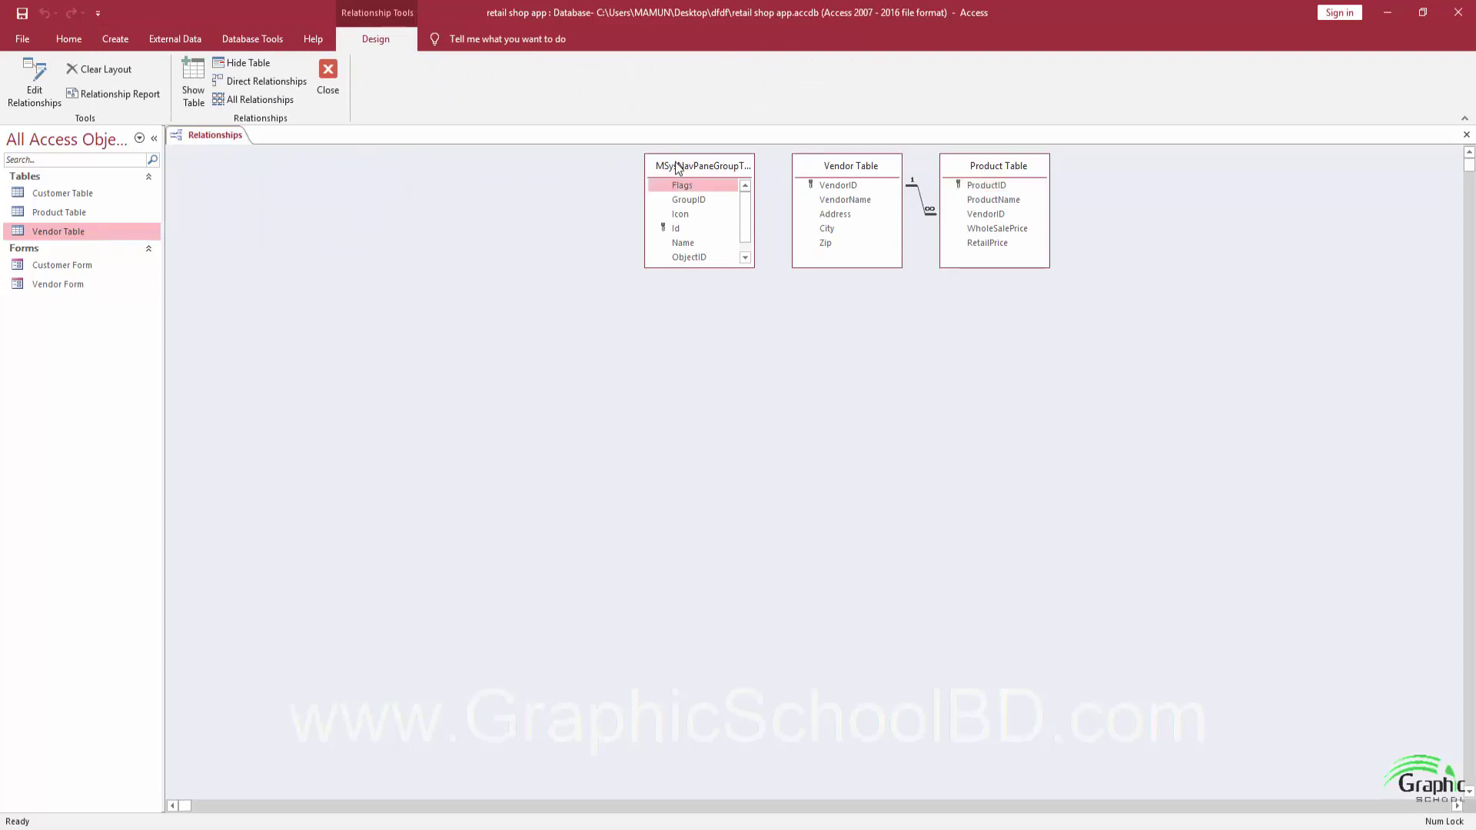
pyautogui.press('Delete')
# Arrange Vendor Table beside Product Table, then close and save the relationships layout.
pyautogui.moveTo(891, 176); pyautogui.dragTo(841, 189)
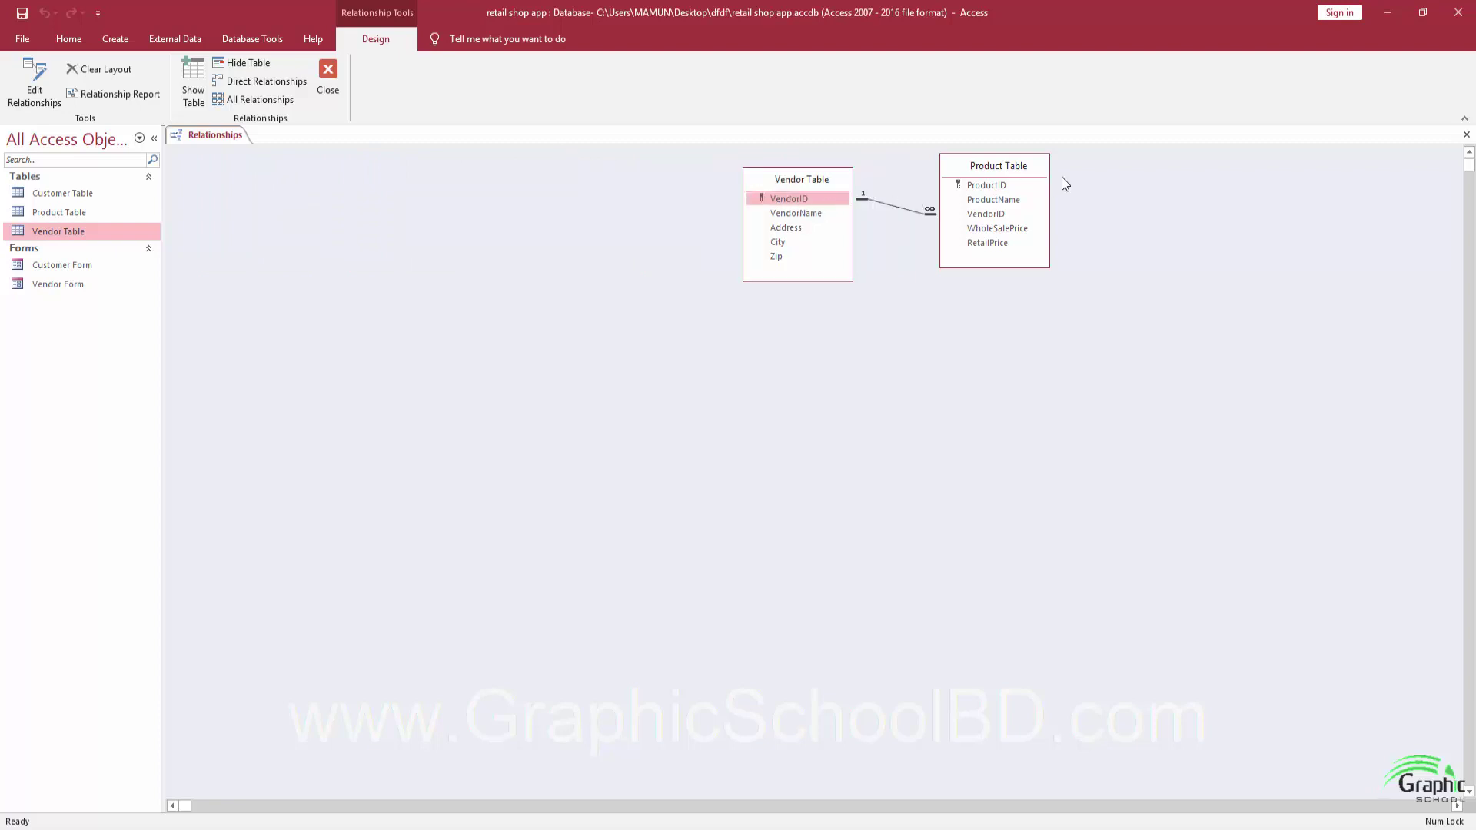
pyautogui.moveTo(1031, 167); pyautogui.dragTo(1023, 297)
pyautogui.moveTo(825, 179); pyautogui.dragTo(878, 195)
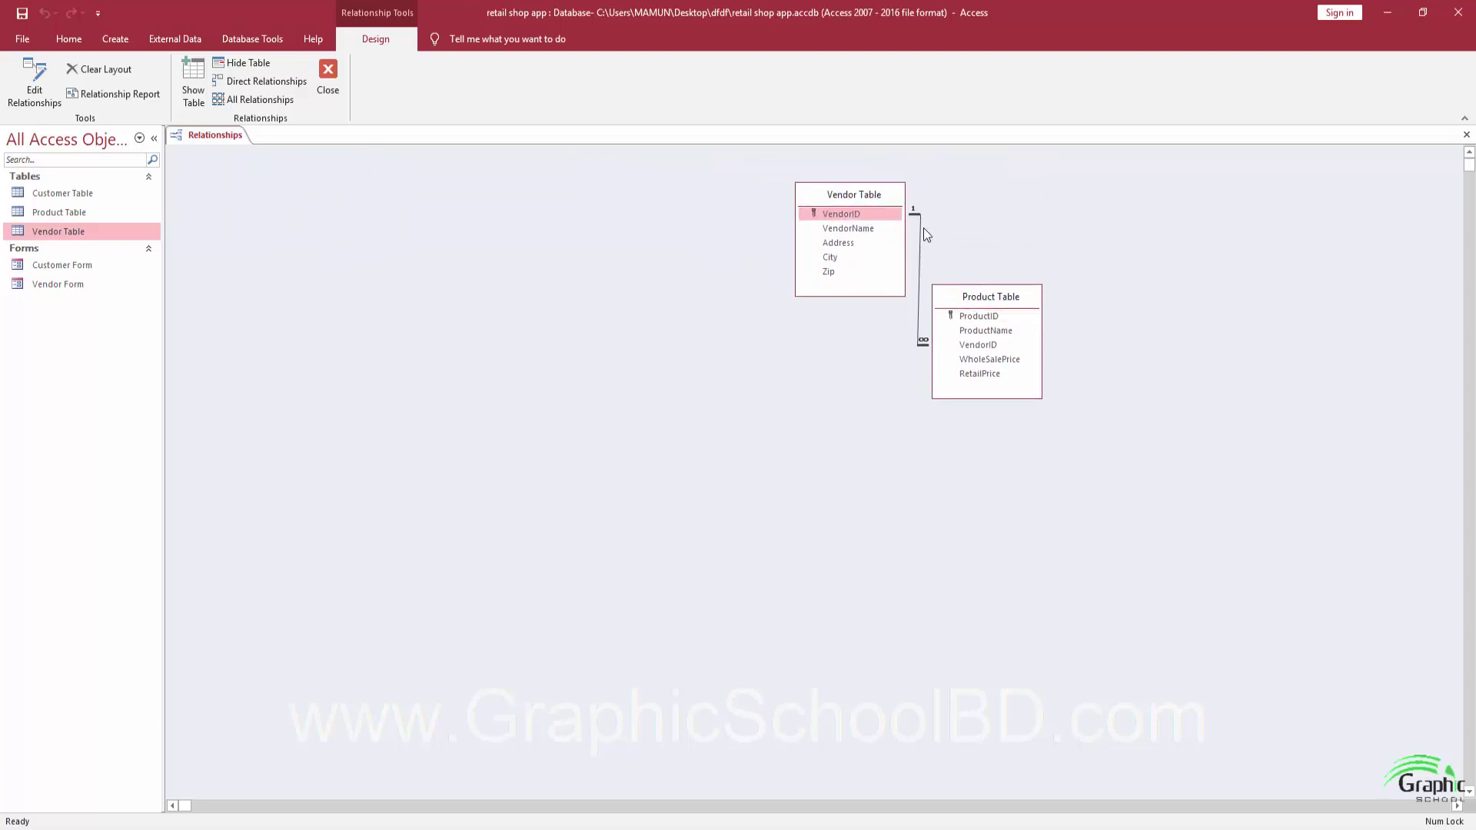
pyautogui.moveTo(978, 298); pyautogui.dragTo(1095, 312)
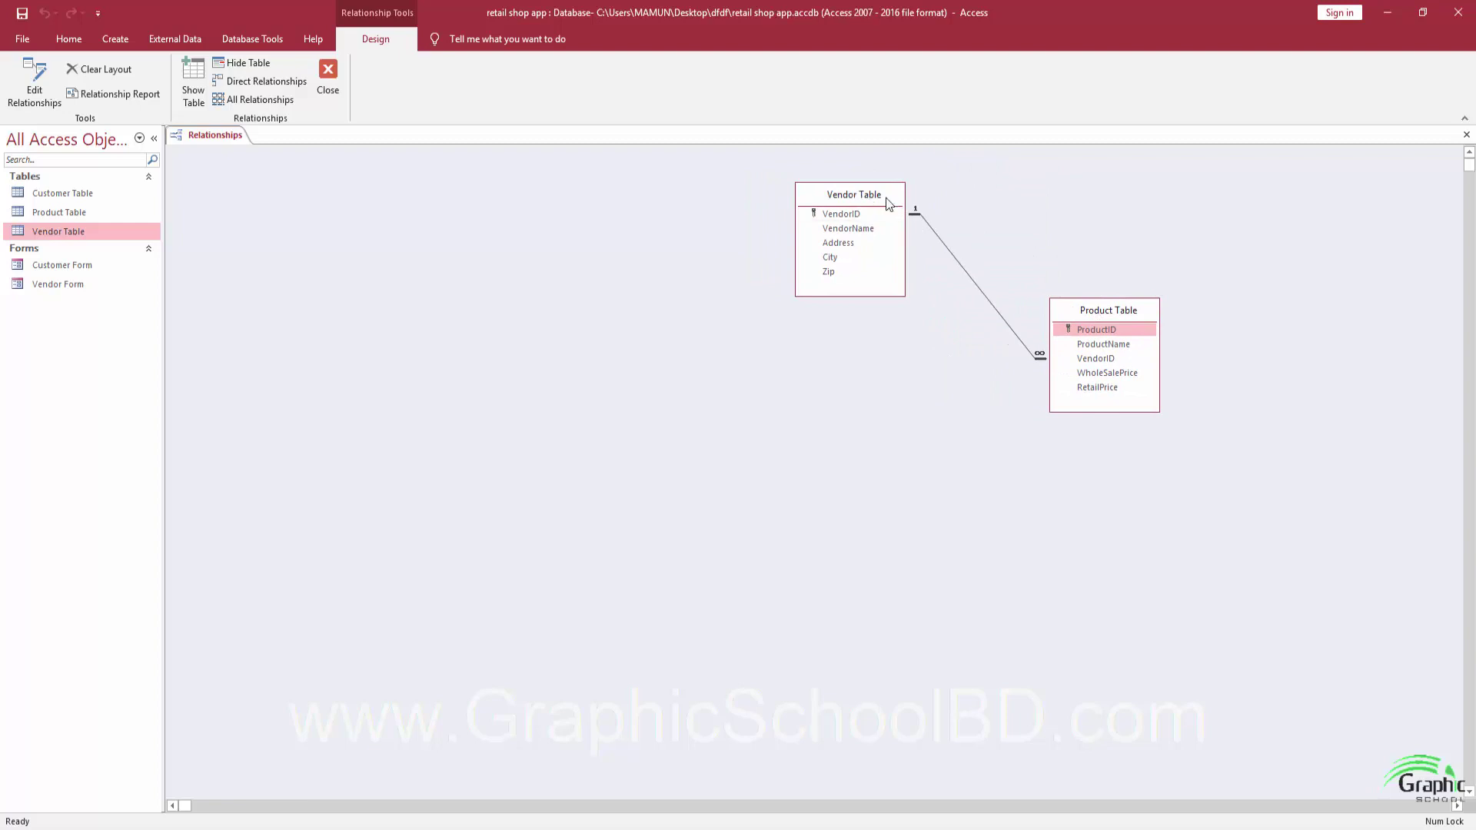
pyautogui.moveTo(889, 199); pyautogui.dragTo(960, 210)
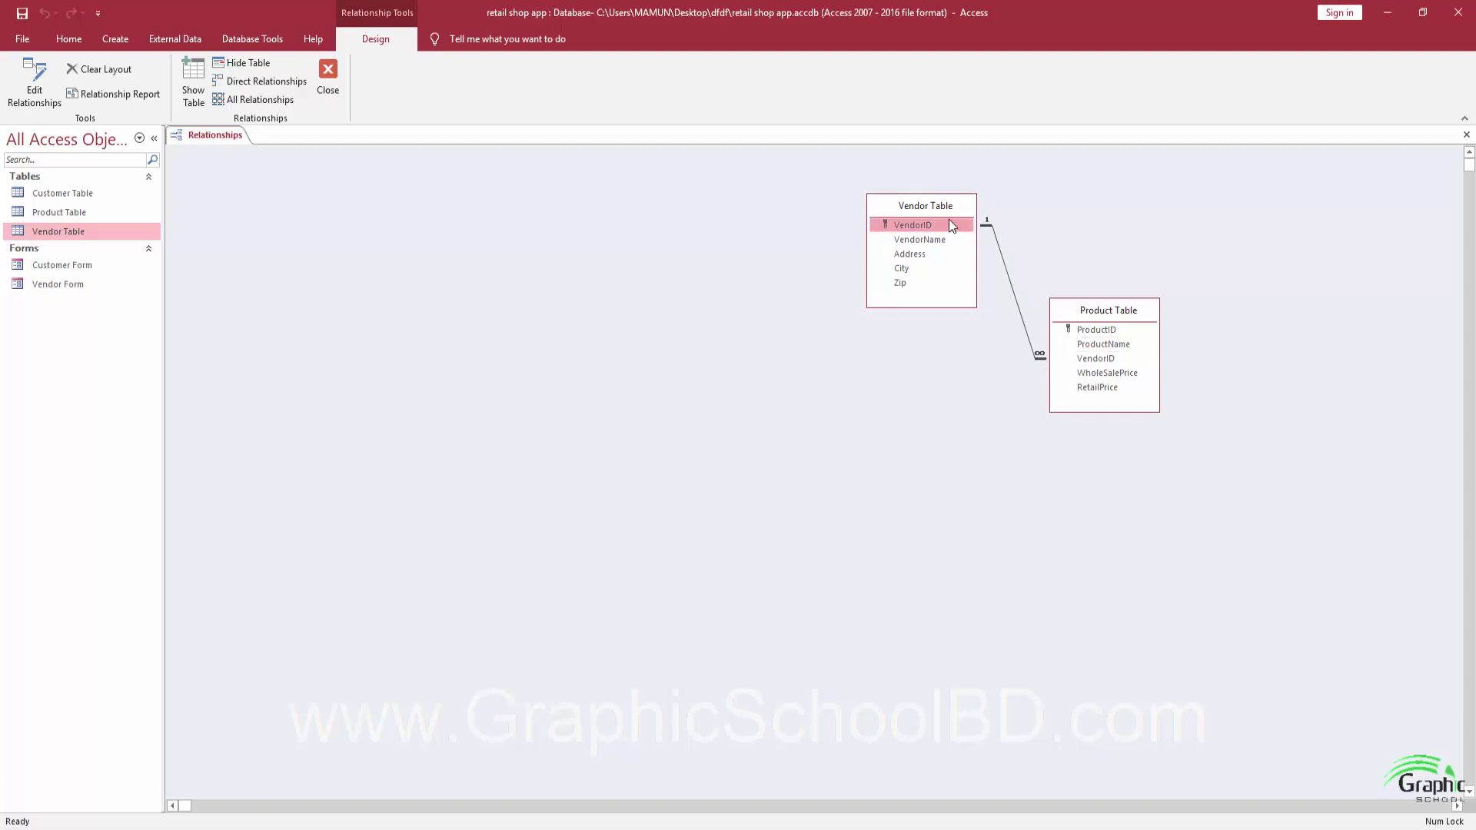
pyautogui.moveTo(955, 206); pyautogui.dragTo(991, 212)
pyautogui.click(328, 77)
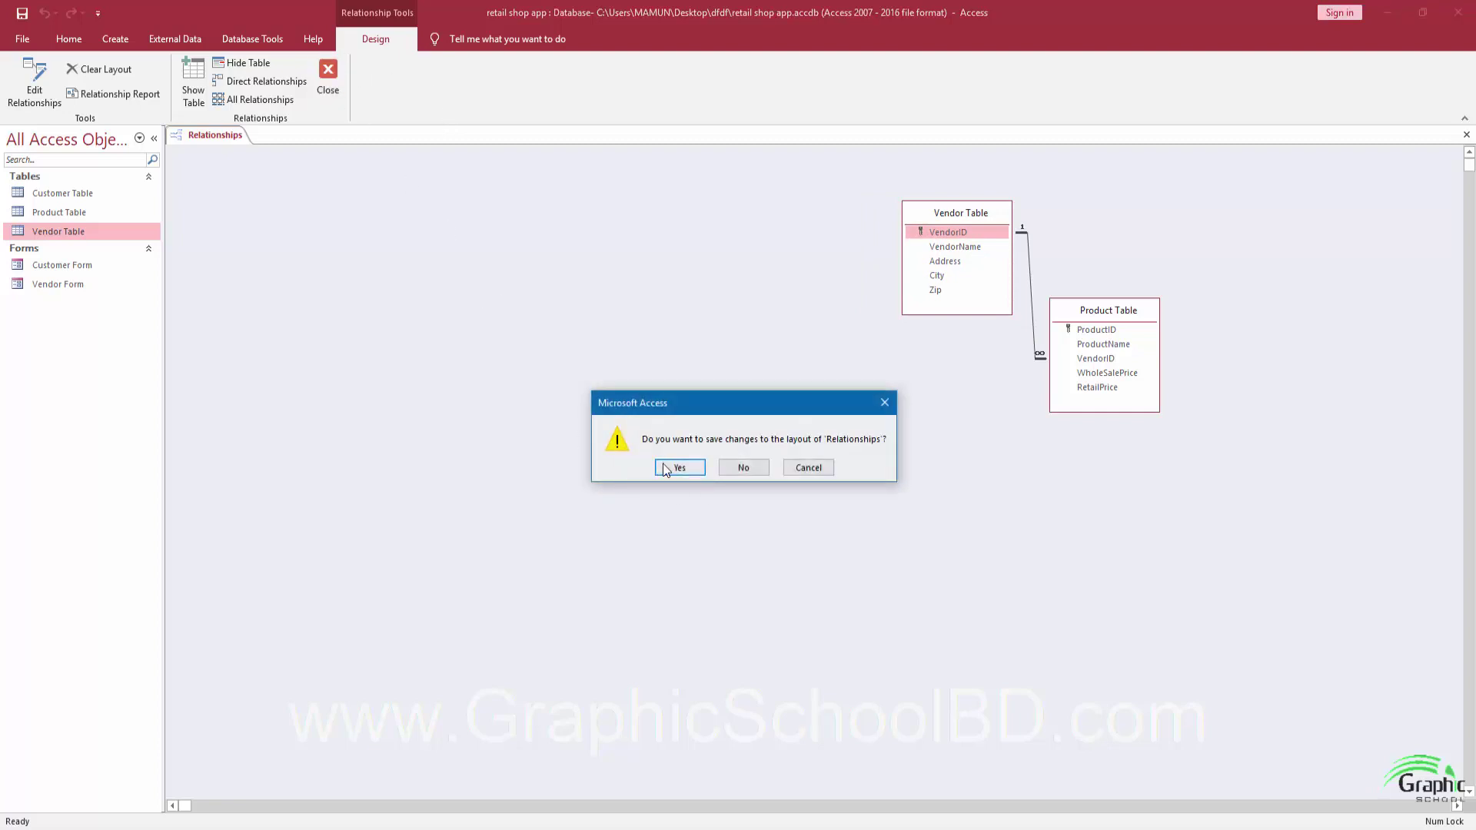
pyautogui.click(663, 469)
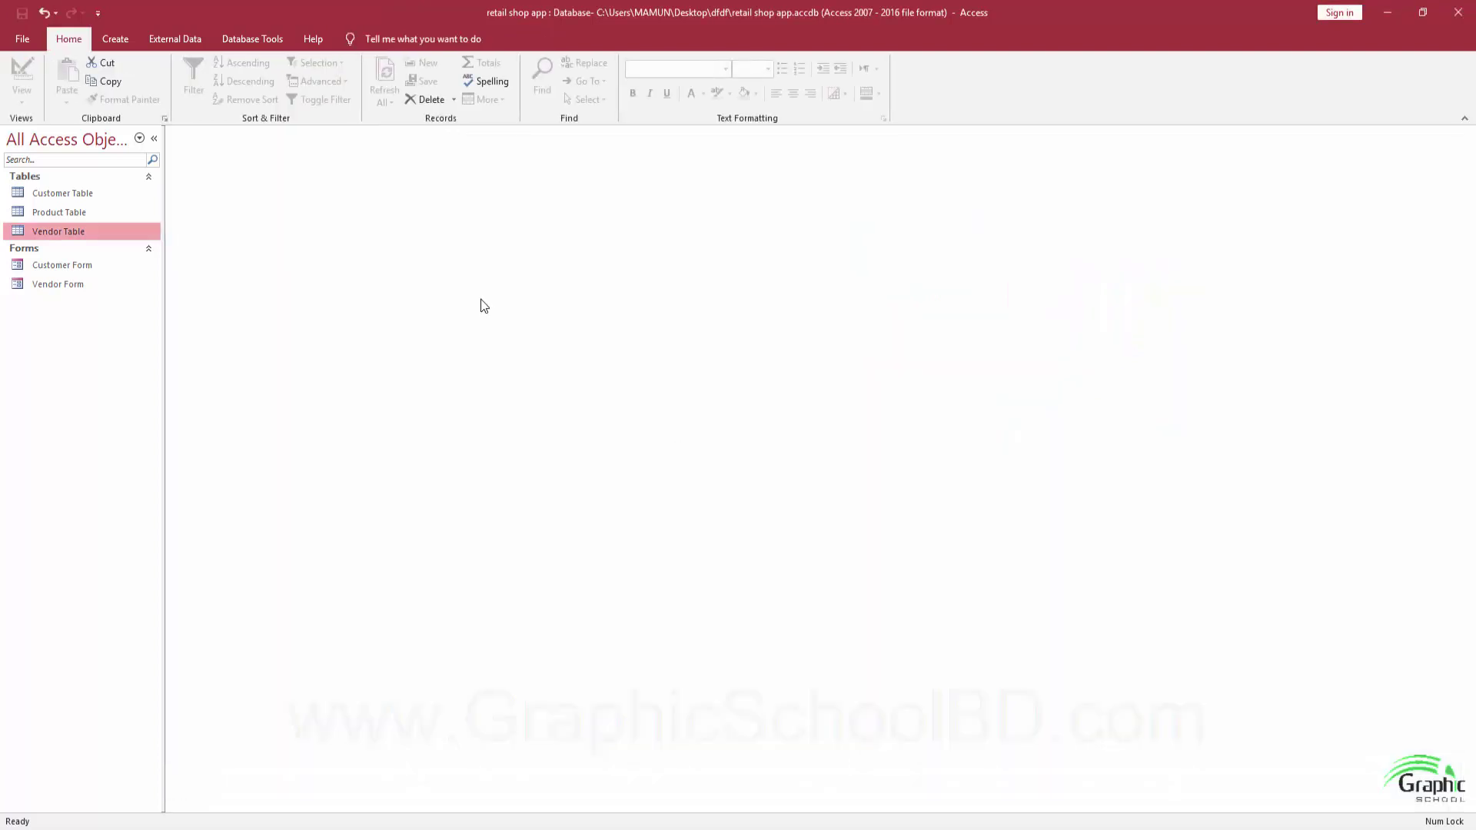
# Create a quick form from Product Table and narrow its field column.
pyautogui.doubleClick(73, 215)
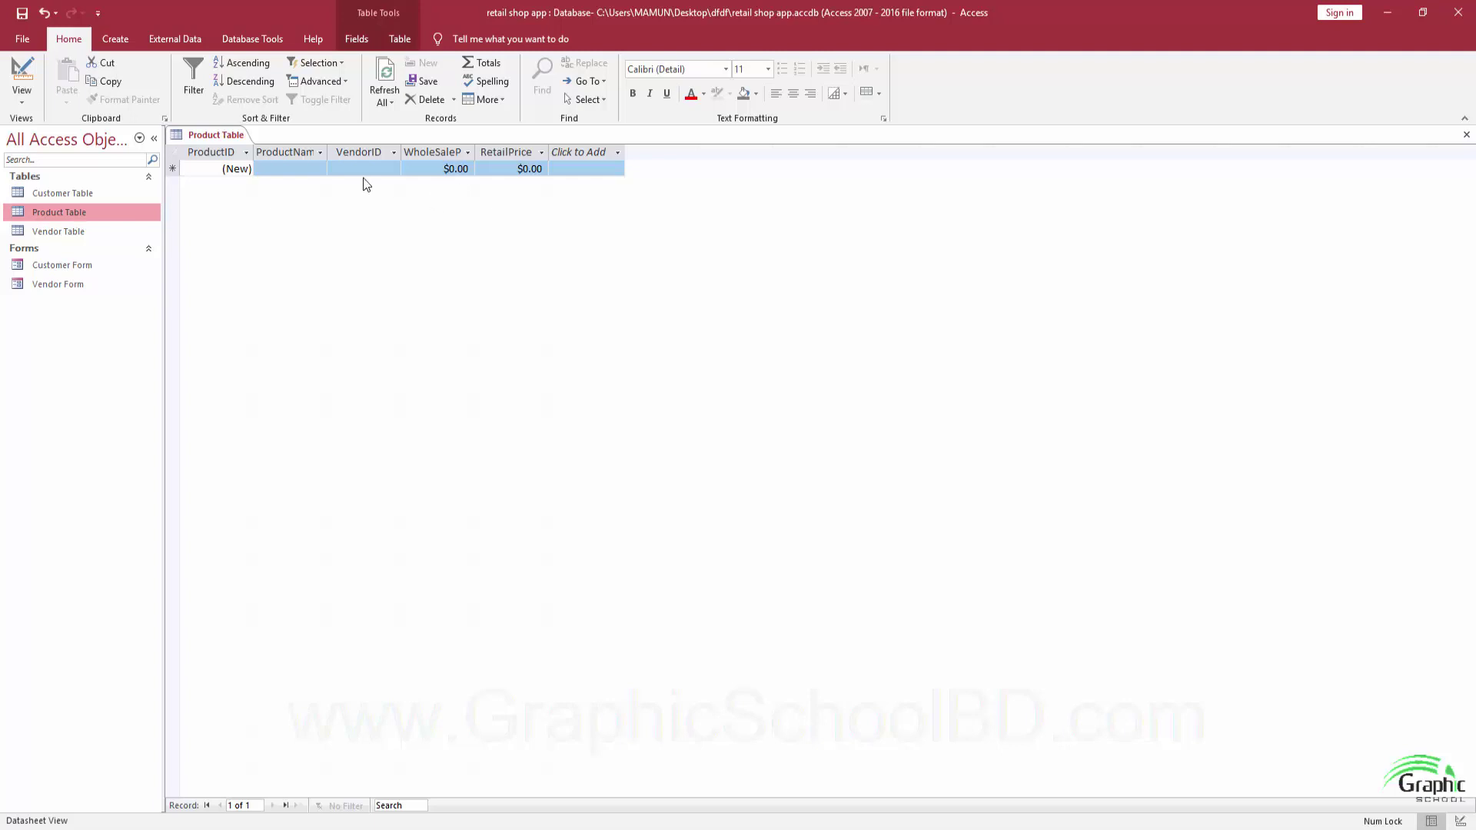
pyautogui.click(1466, 136)
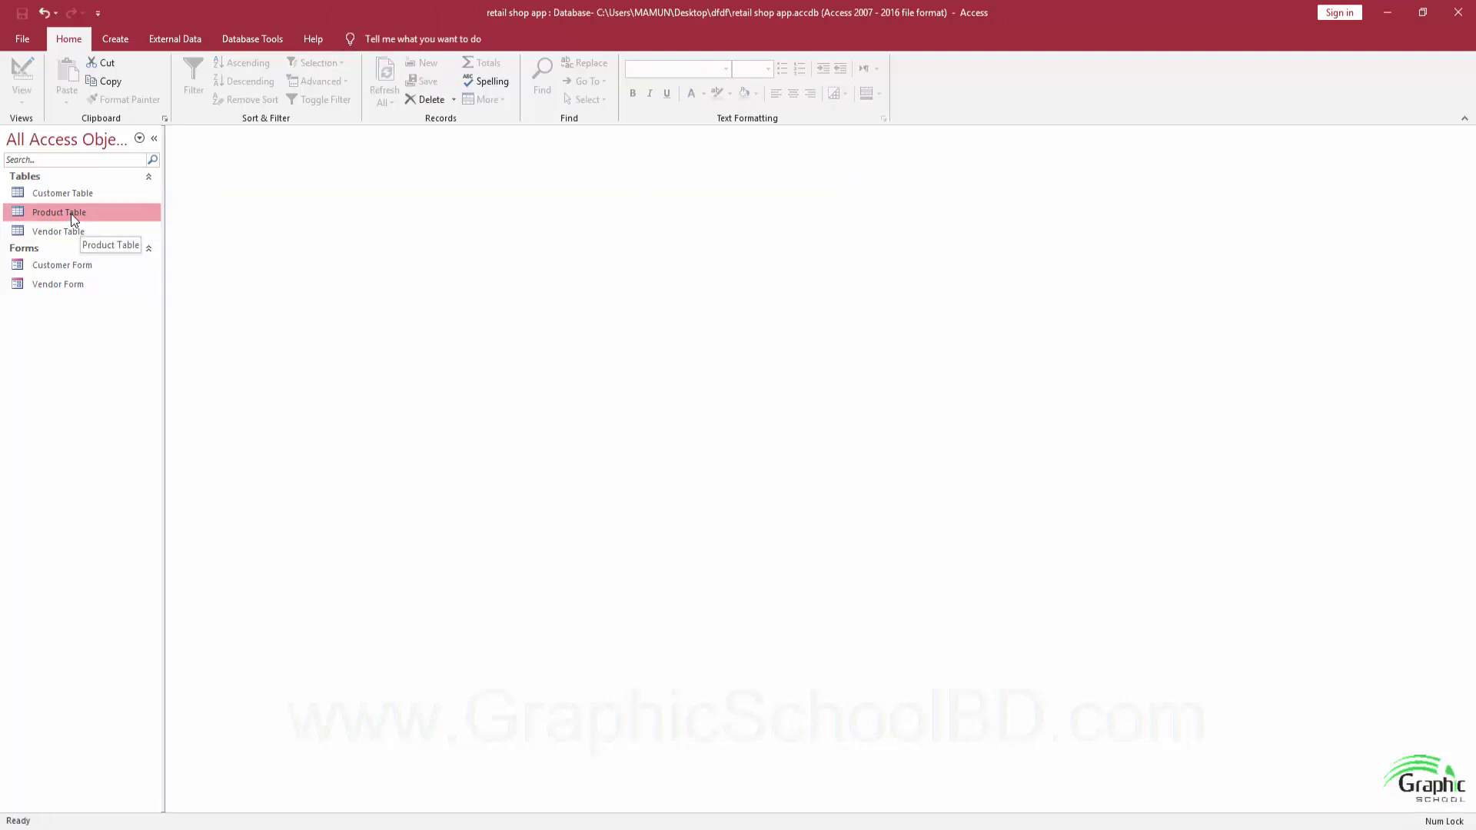
pyautogui.click(115, 39)
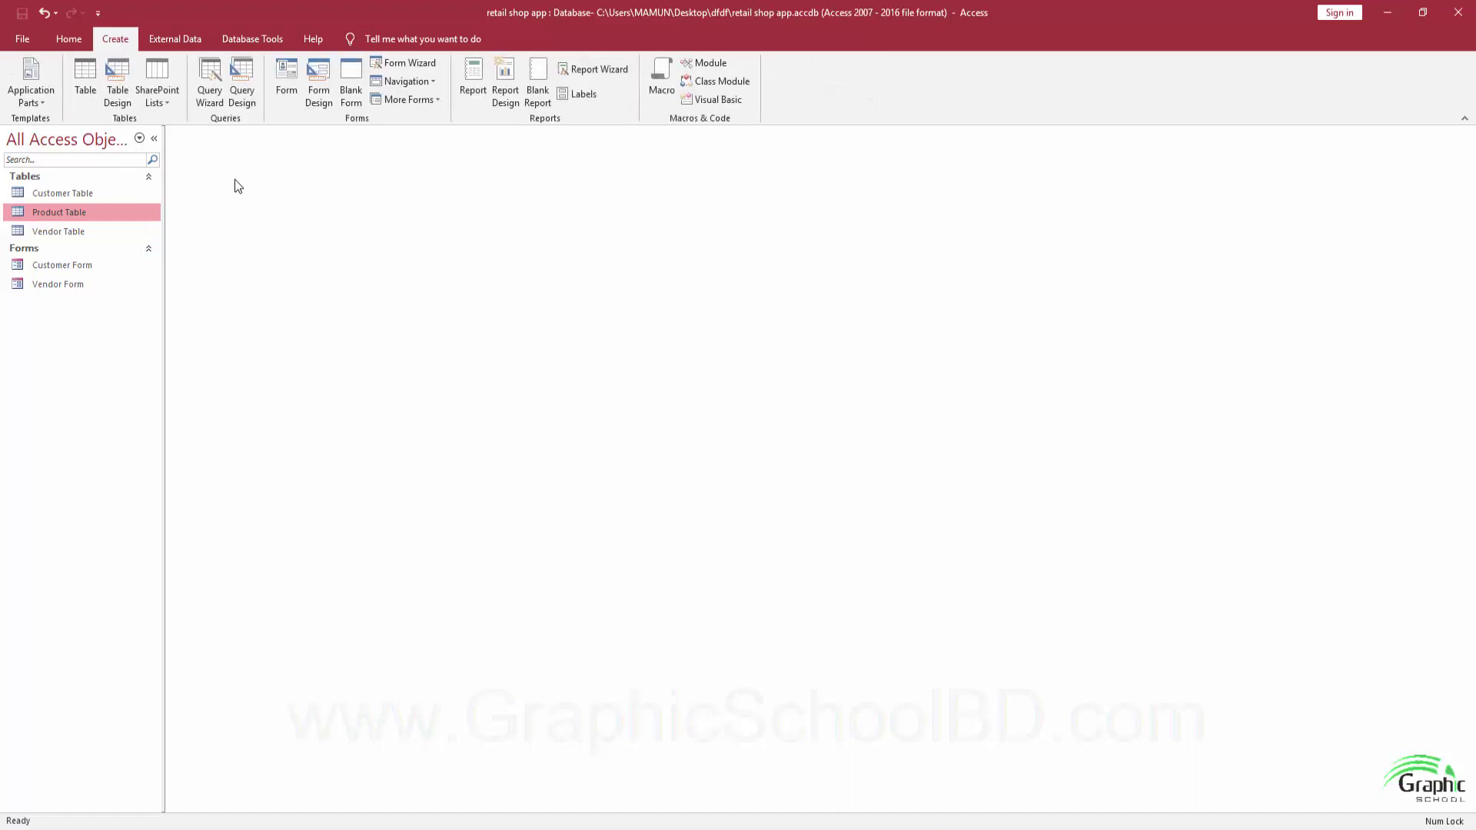
pyautogui.click(287, 77)
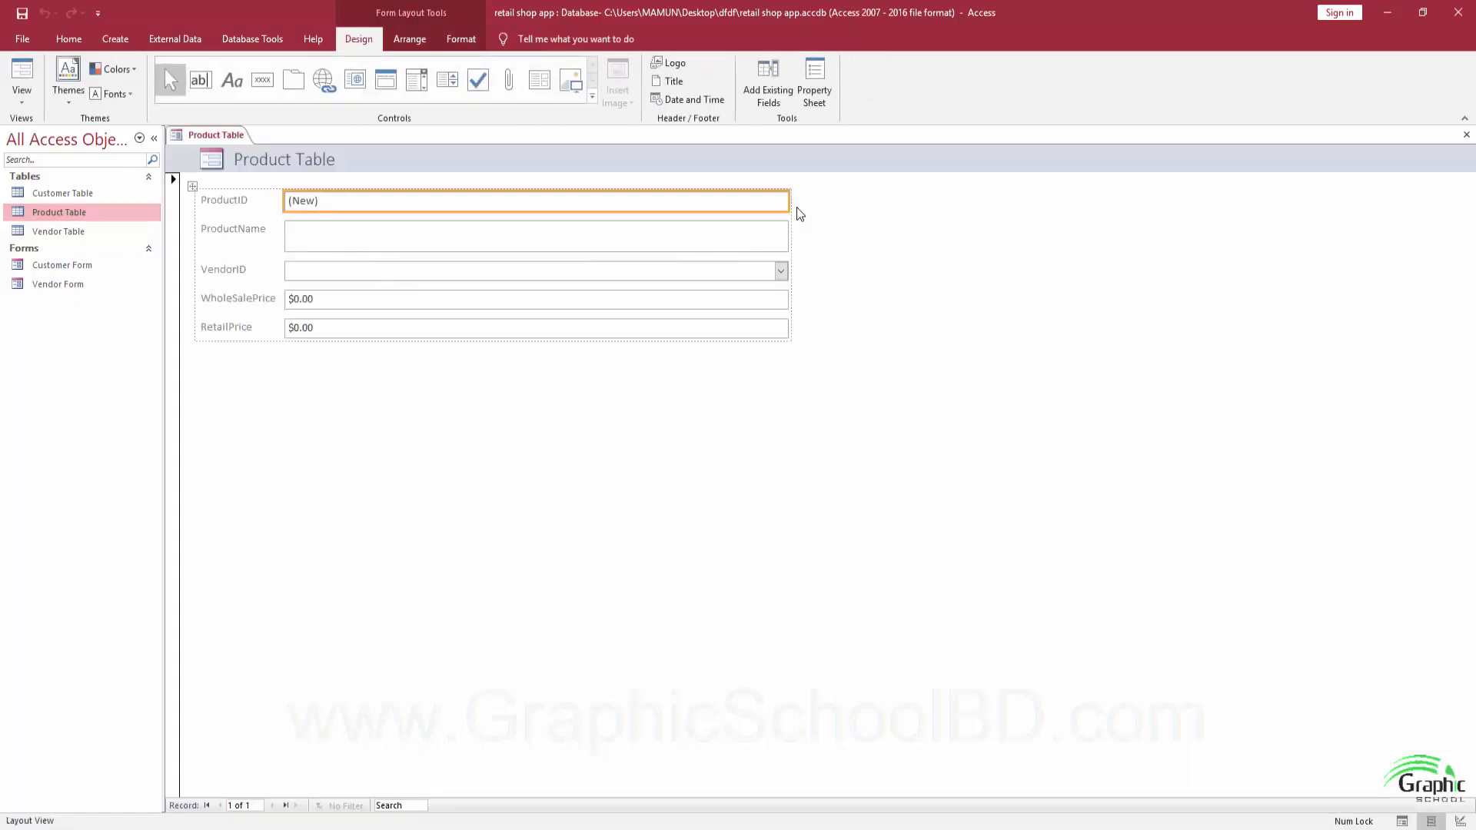
pyautogui.moveTo(790, 198); pyautogui.dragTo(476, 200)
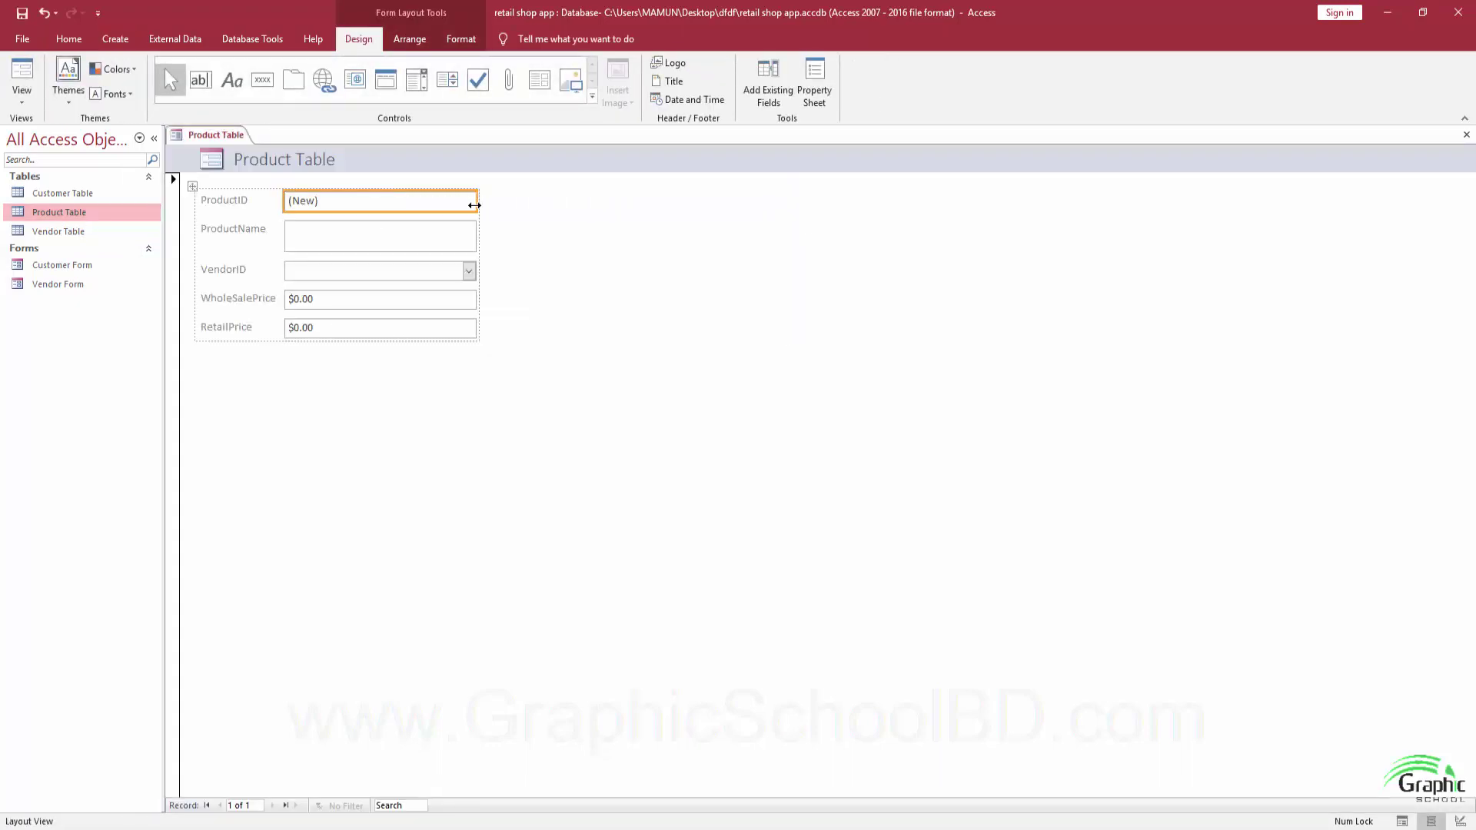
# Save the new form under the name Product Form.
pyautogui.click(21, 13)
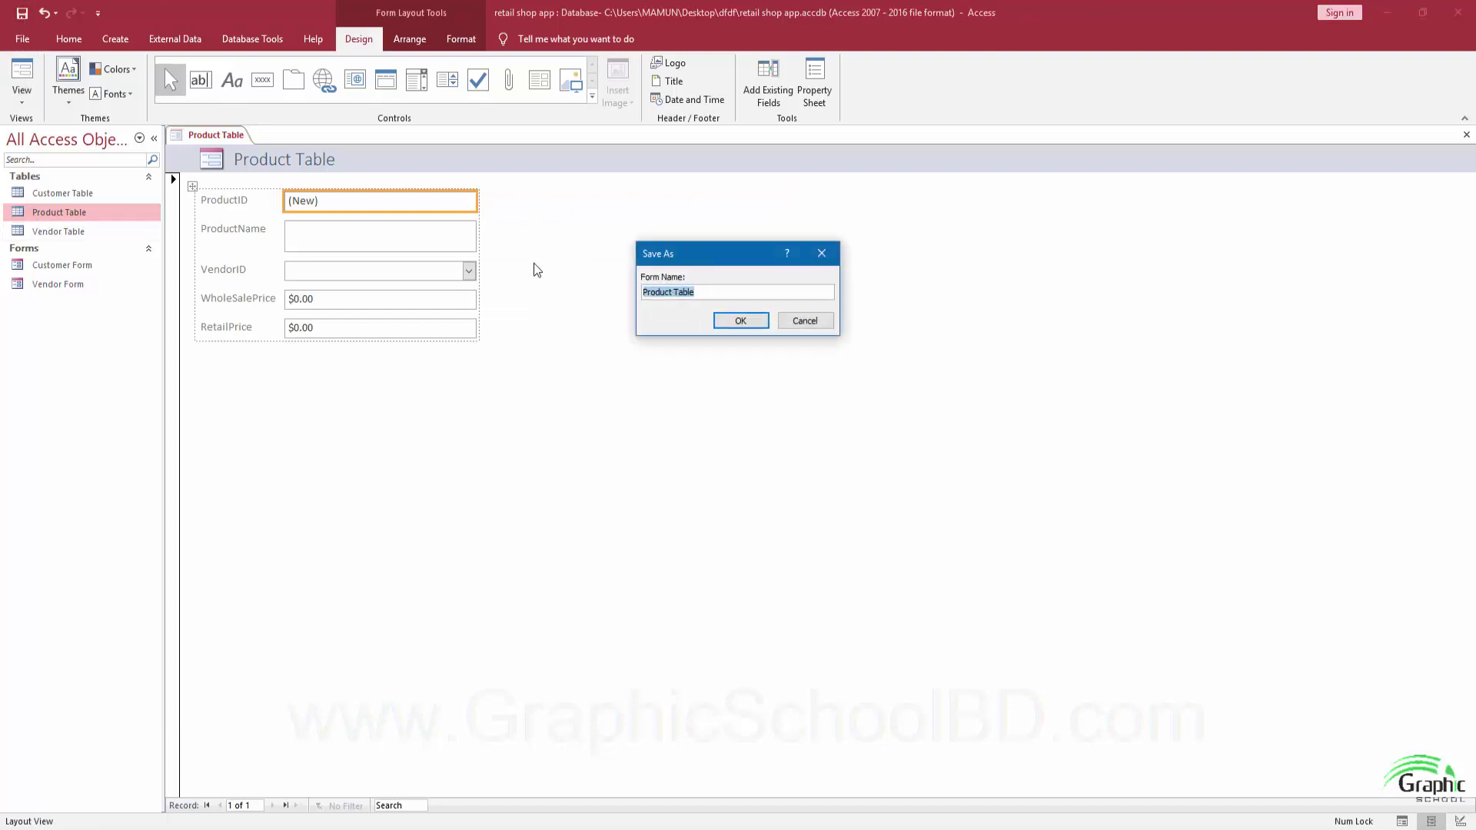
pyautogui.click(689, 294)
pyautogui.doubleClick(676, 295)
pyautogui.write('Form')
pyautogui.press('Return')
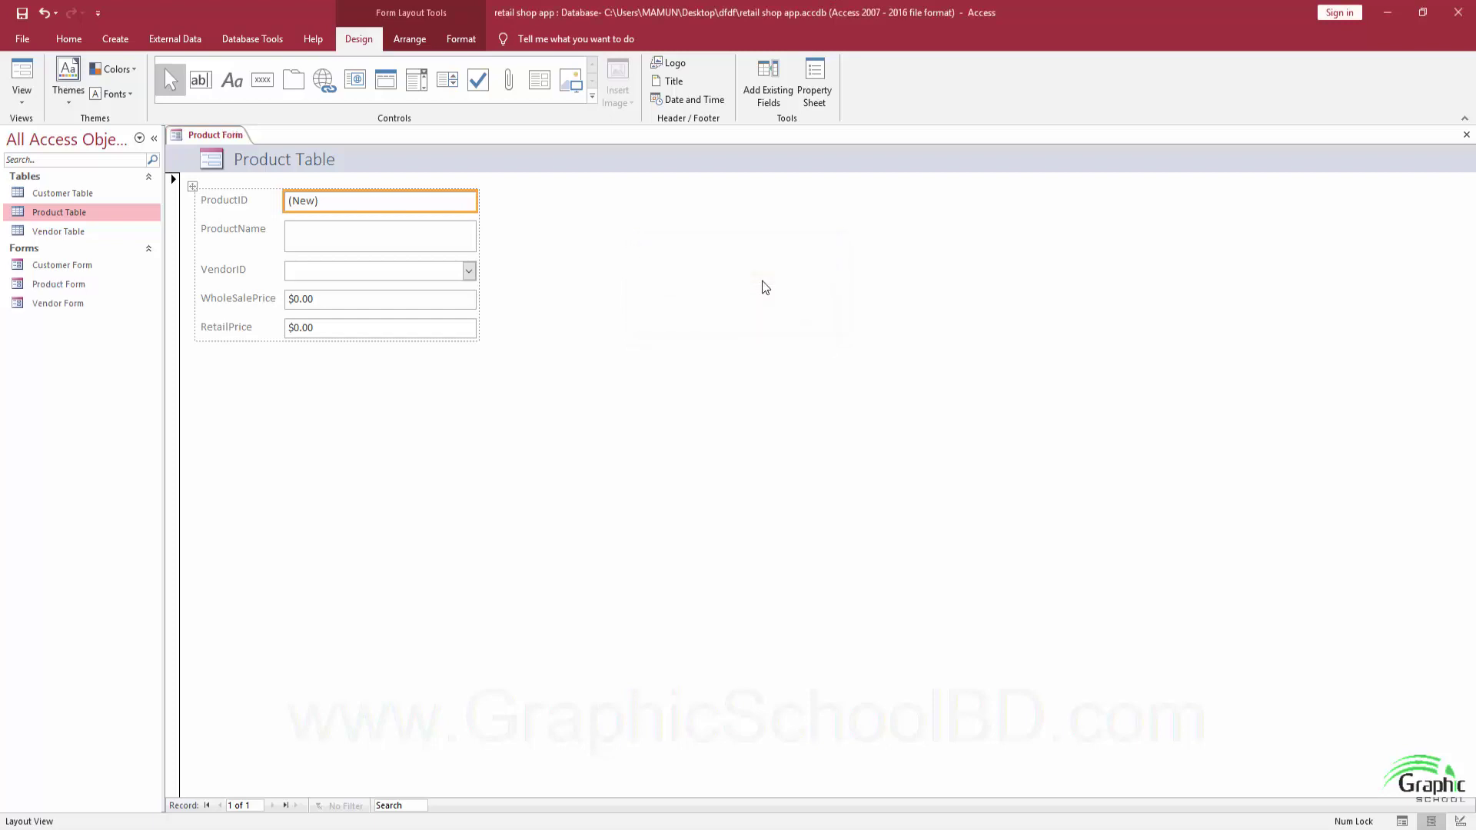
# Switch Product Form to Form View for data entry.
pyautogui.click(65, 286)
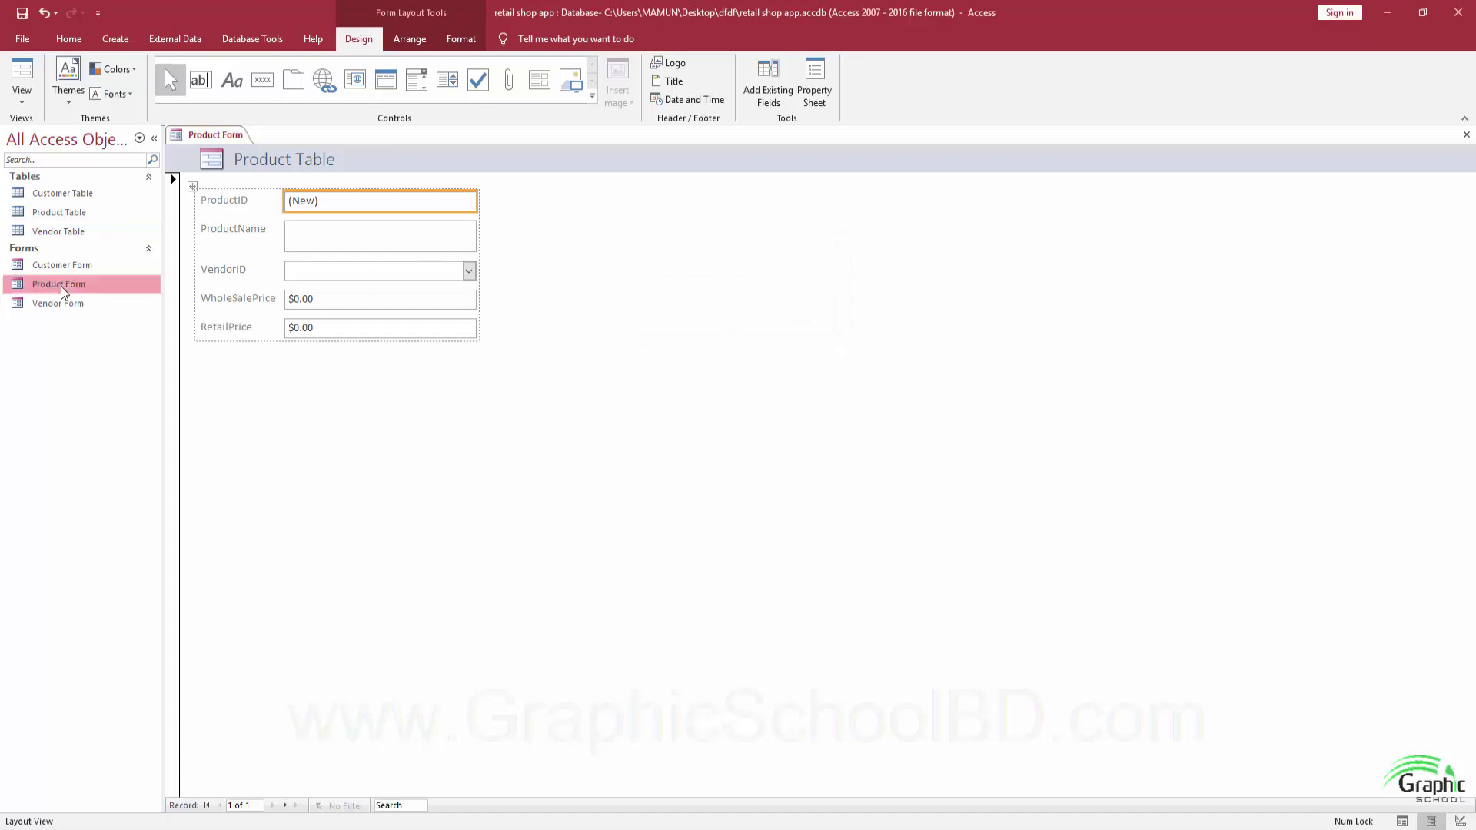
pyautogui.click(22, 96)
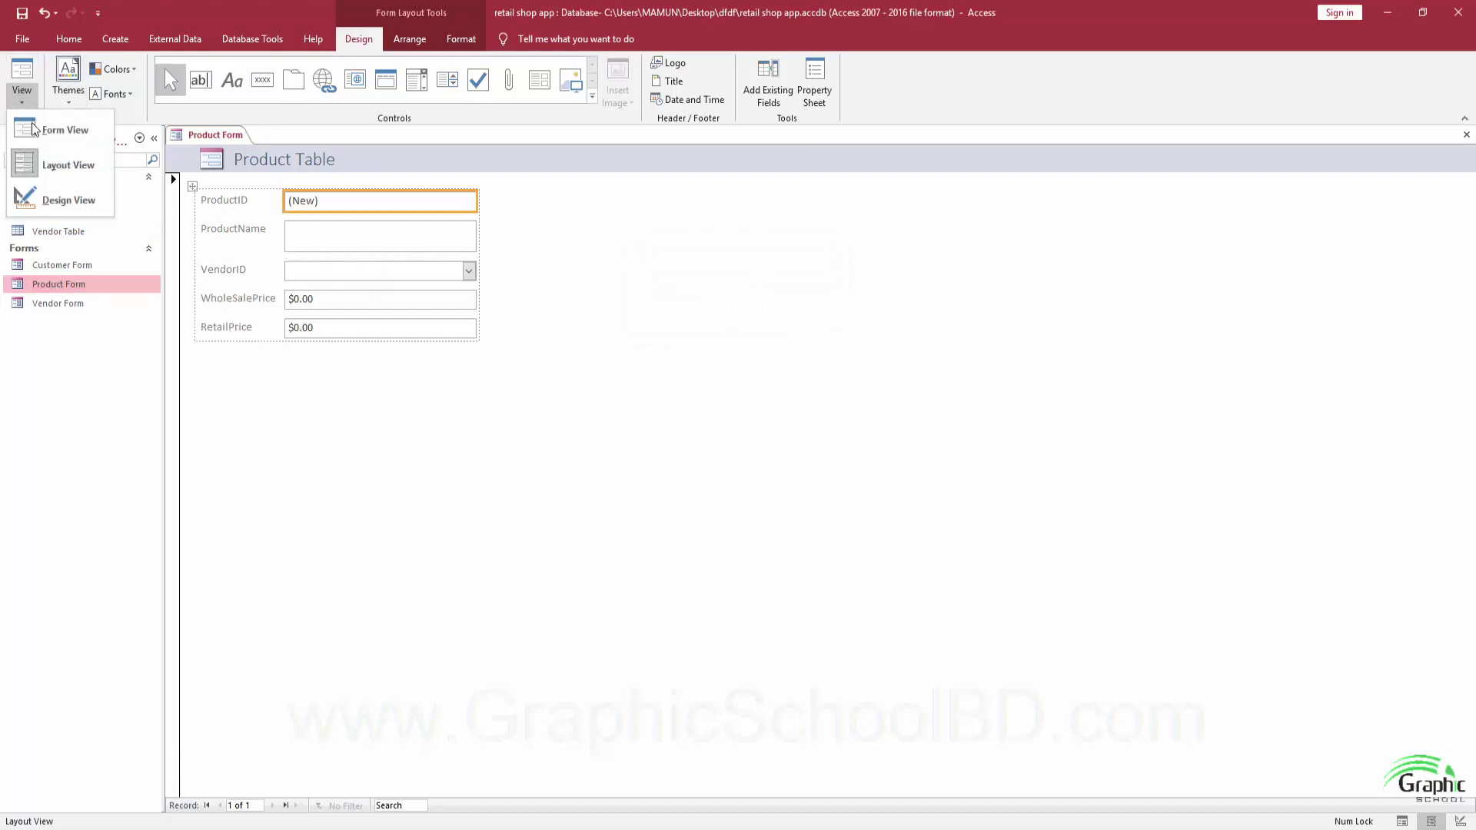
pyautogui.click(53, 154)
pyautogui.click(21, 90)
pyautogui.click(54, 127)
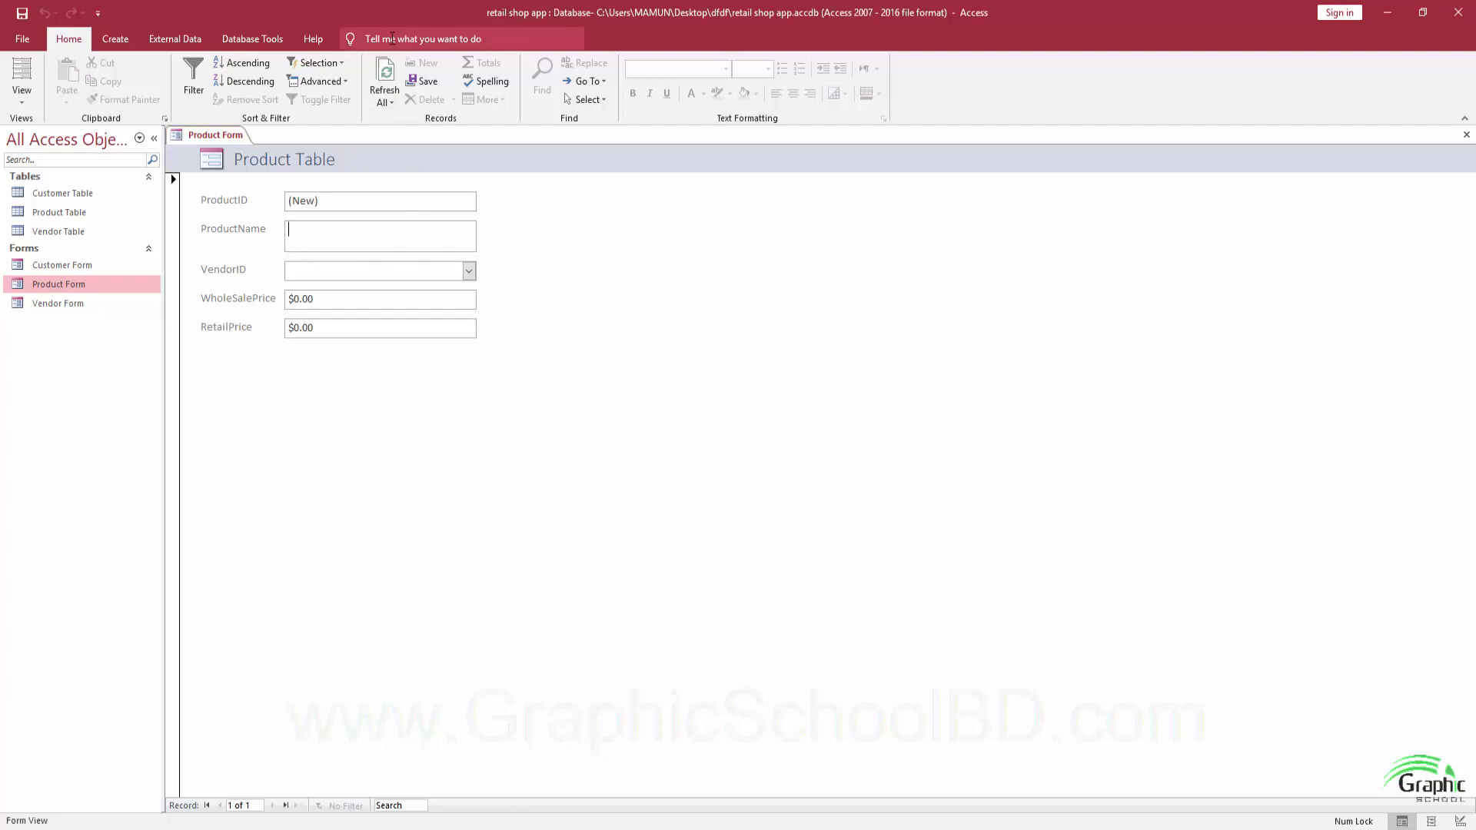
# Enter Iphone 7 with vendor Juzztech (ID 1), wholesale 550 and retail 580.
pyautogui.write('Ip')
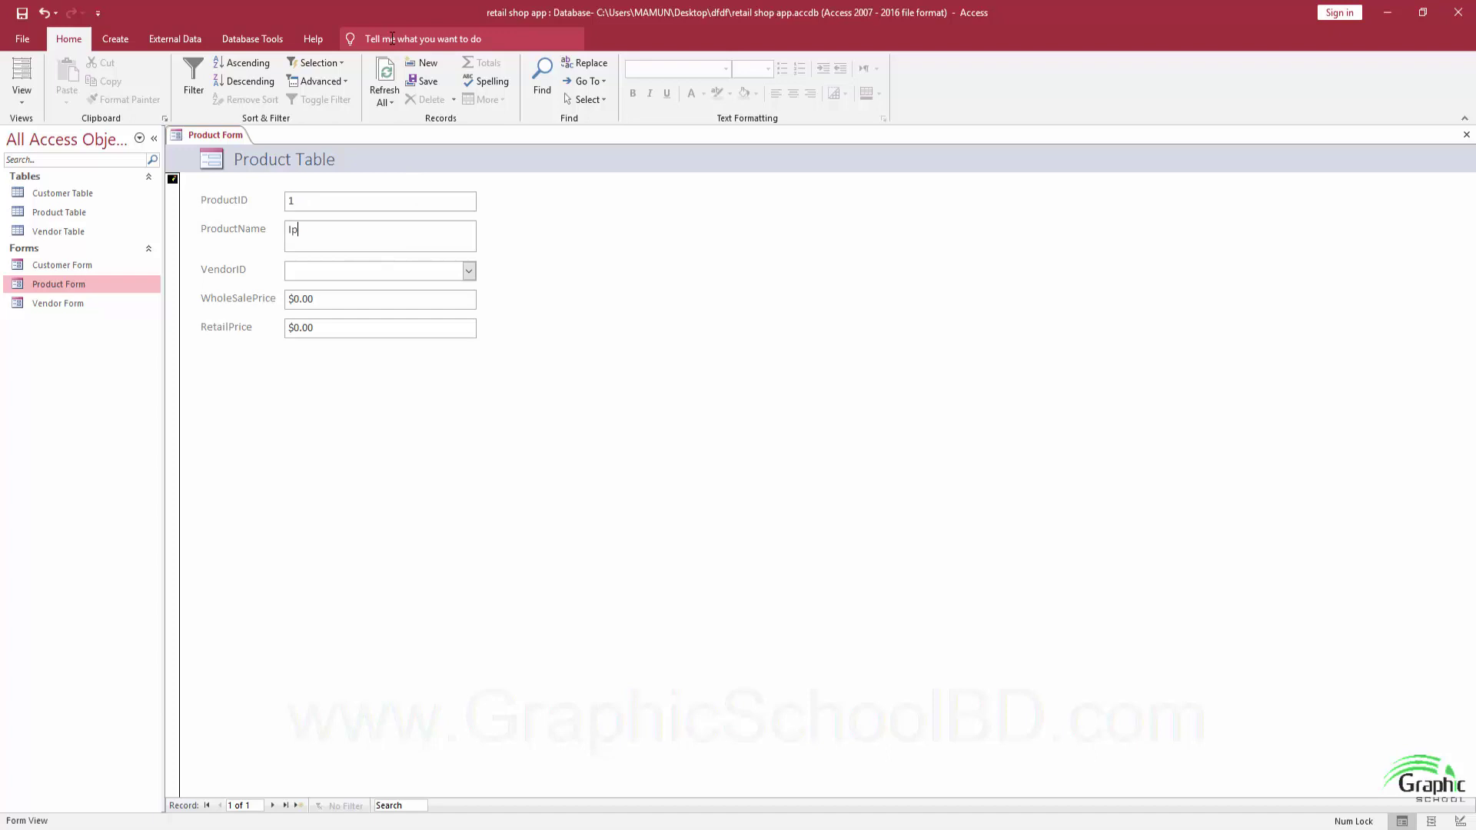
pyautogui.write('hone 7')
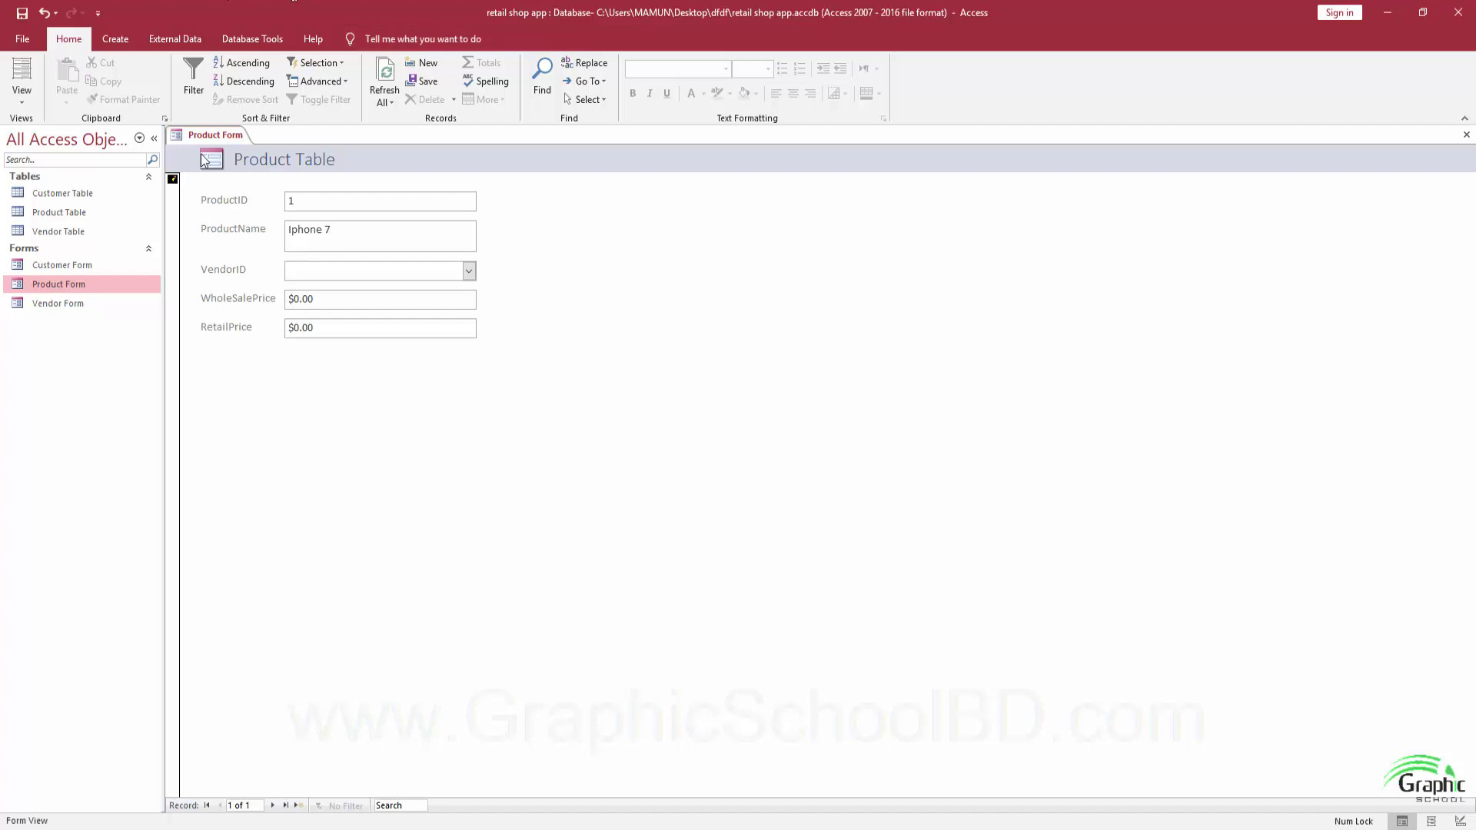
pyautogui.click(468, 271)
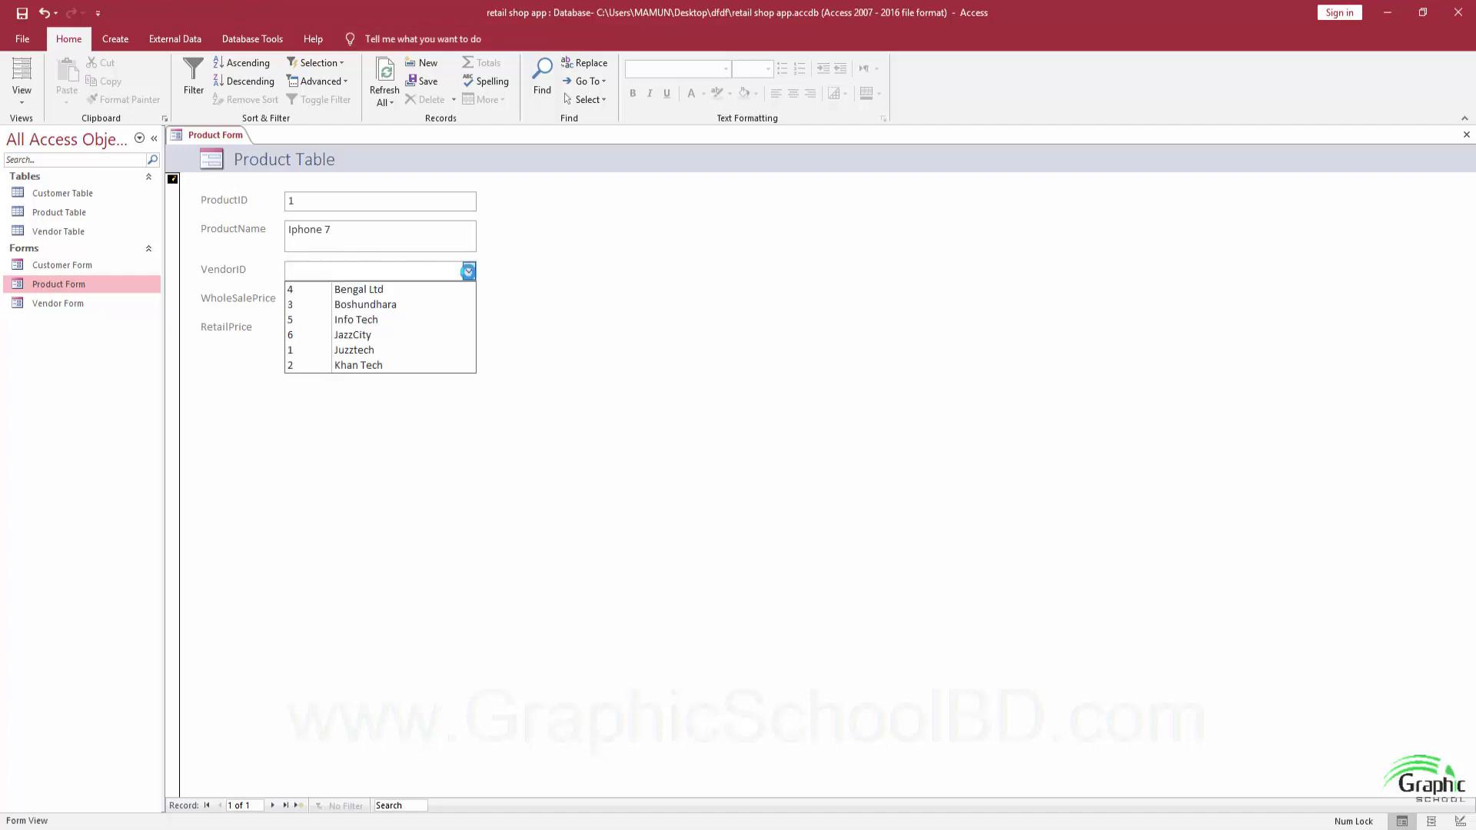
pyautogui.click(366, 351)
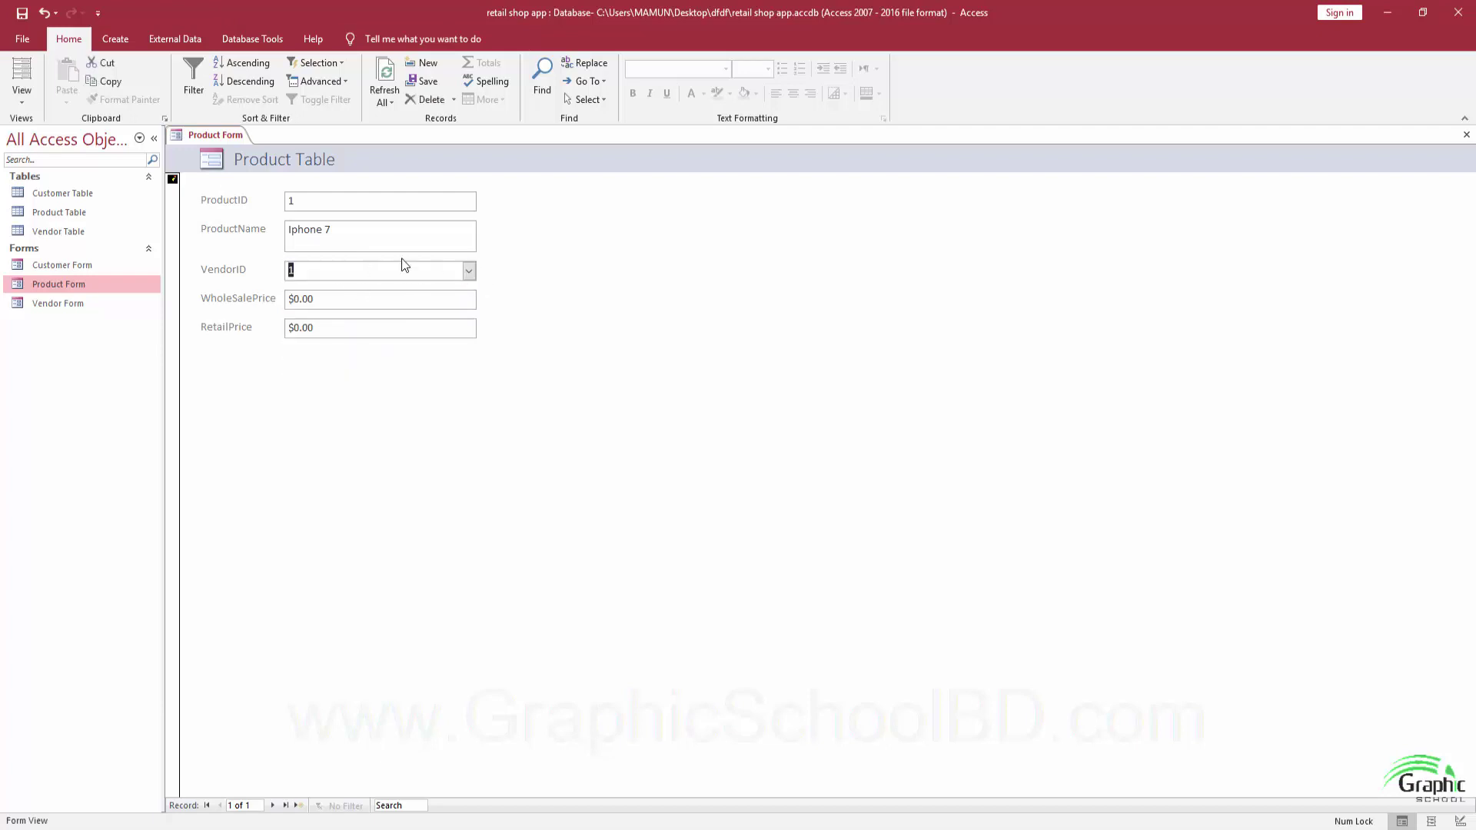
pyautogui.click(468, 270)
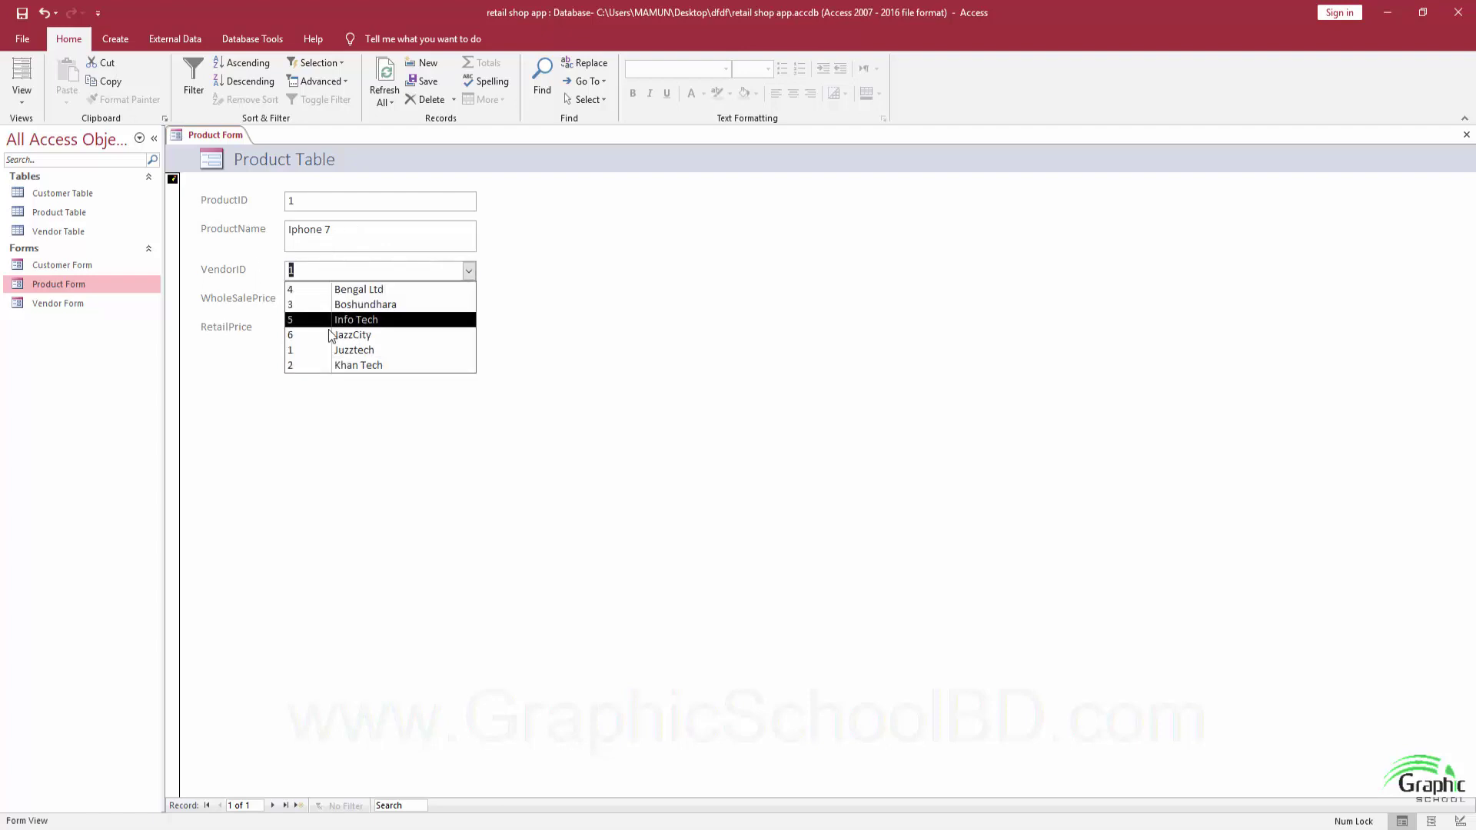
pyautogui.click(332, 351)
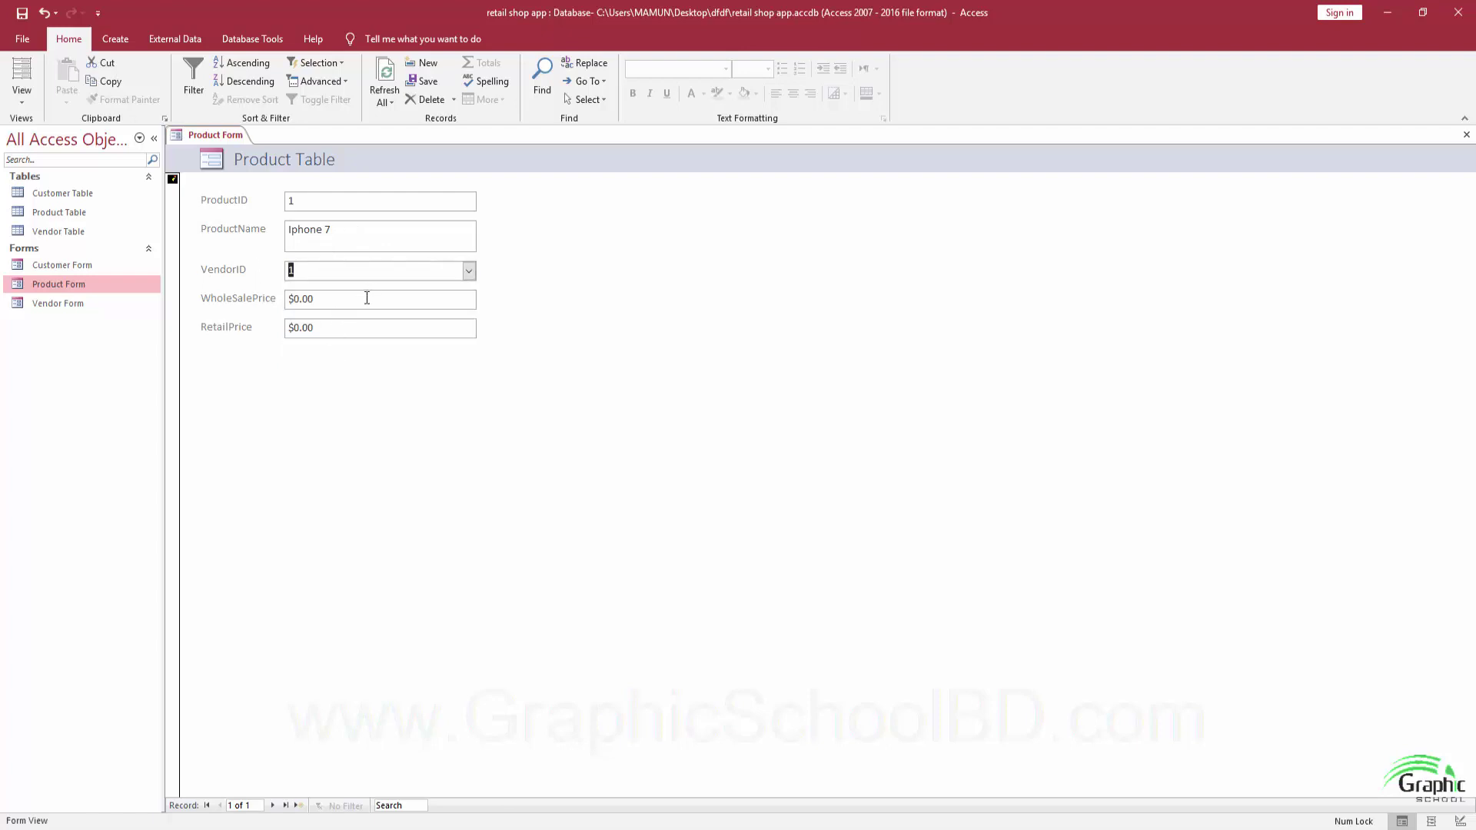
pyautogui.click(204, 303)
pyautogui.write('550')
pyautogui.press('Tab')
pyautogui.write('580')
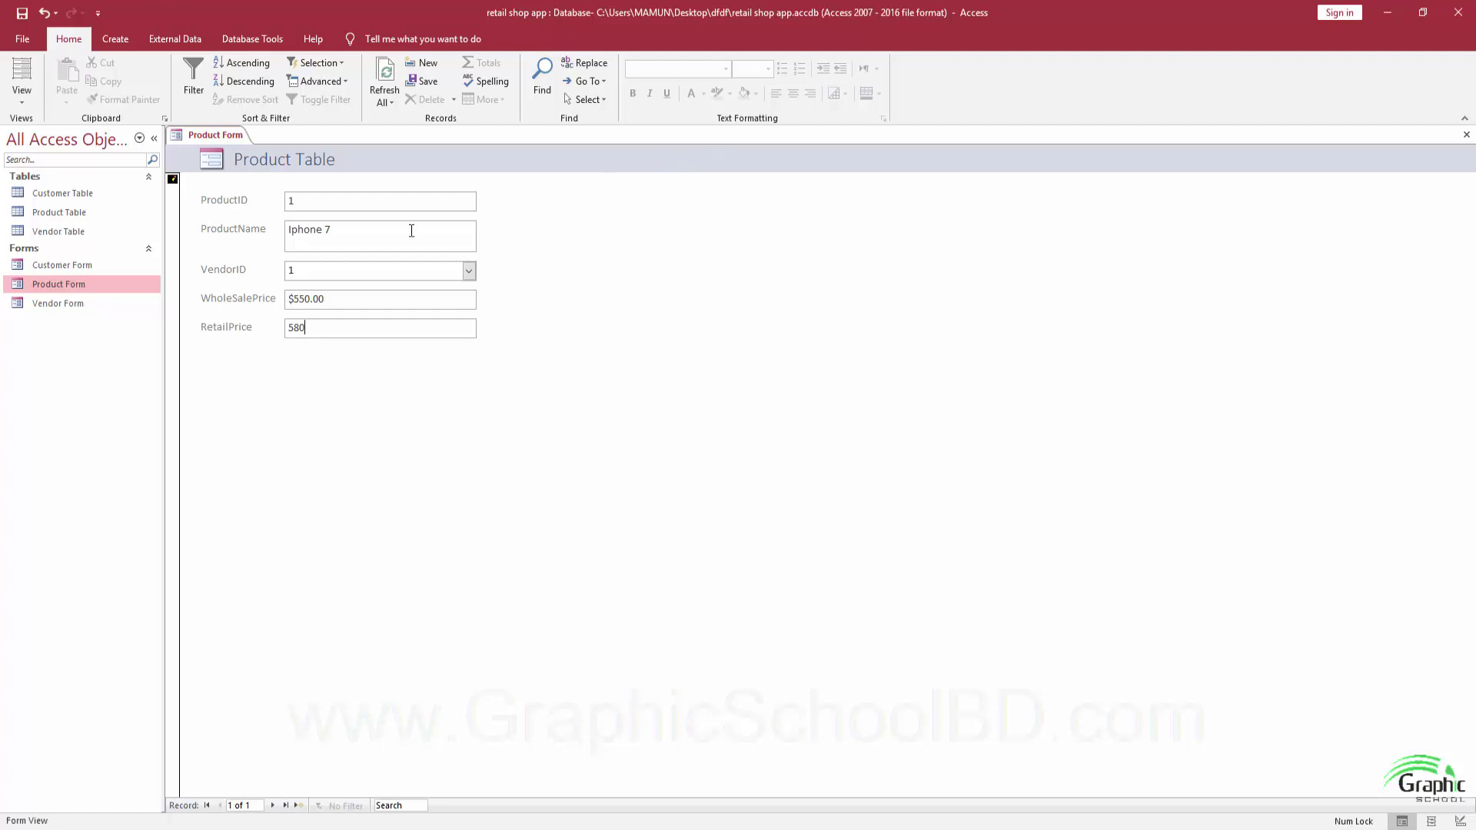
pyautogui.press('Tab')
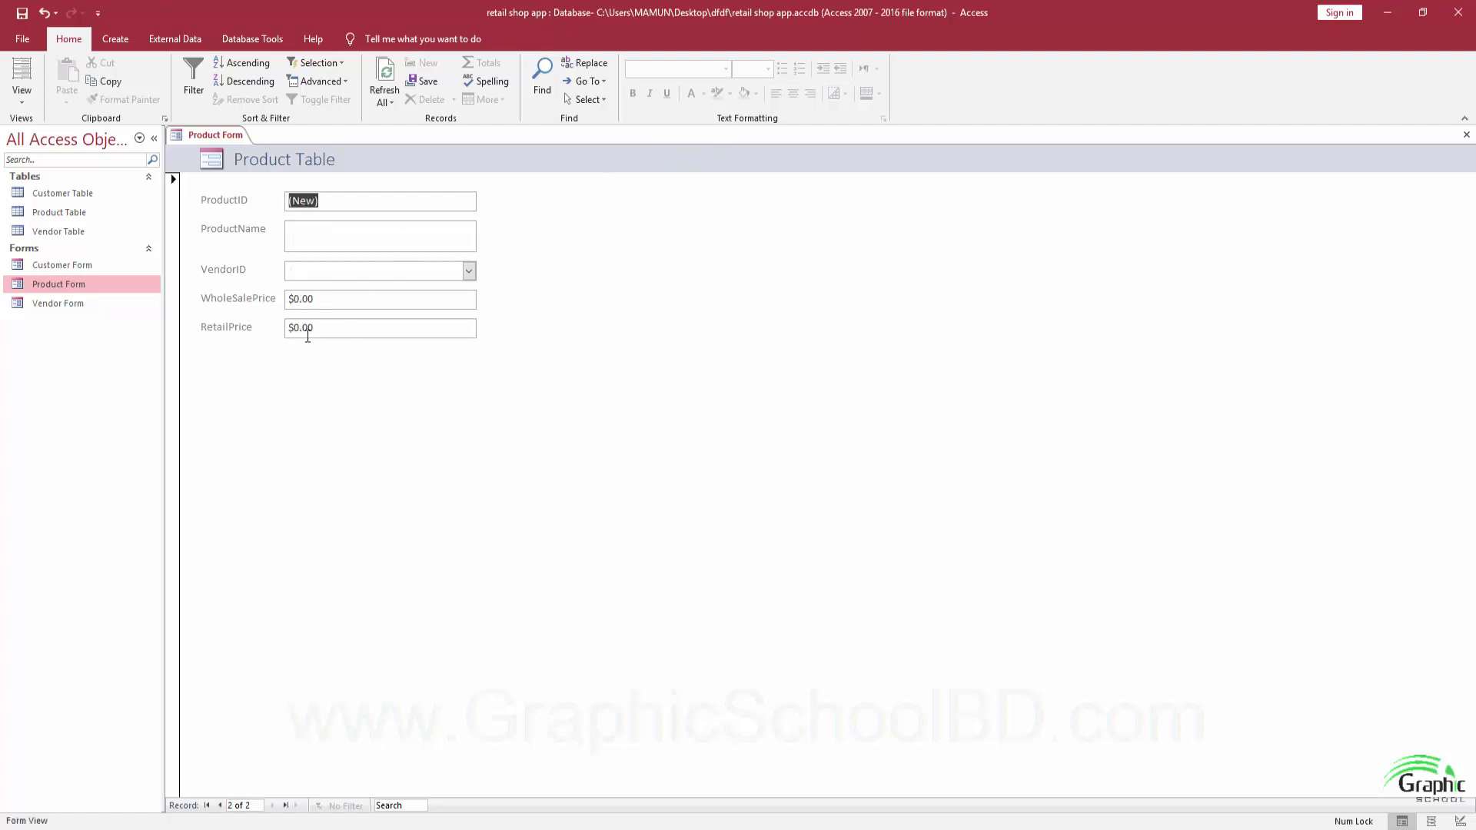
# Enter Galaxy S7 with vendor Juzztech, wholesale 515 and retail 575.
pyautogui.click(349, 236)
pyautogui.write('Galaxy')
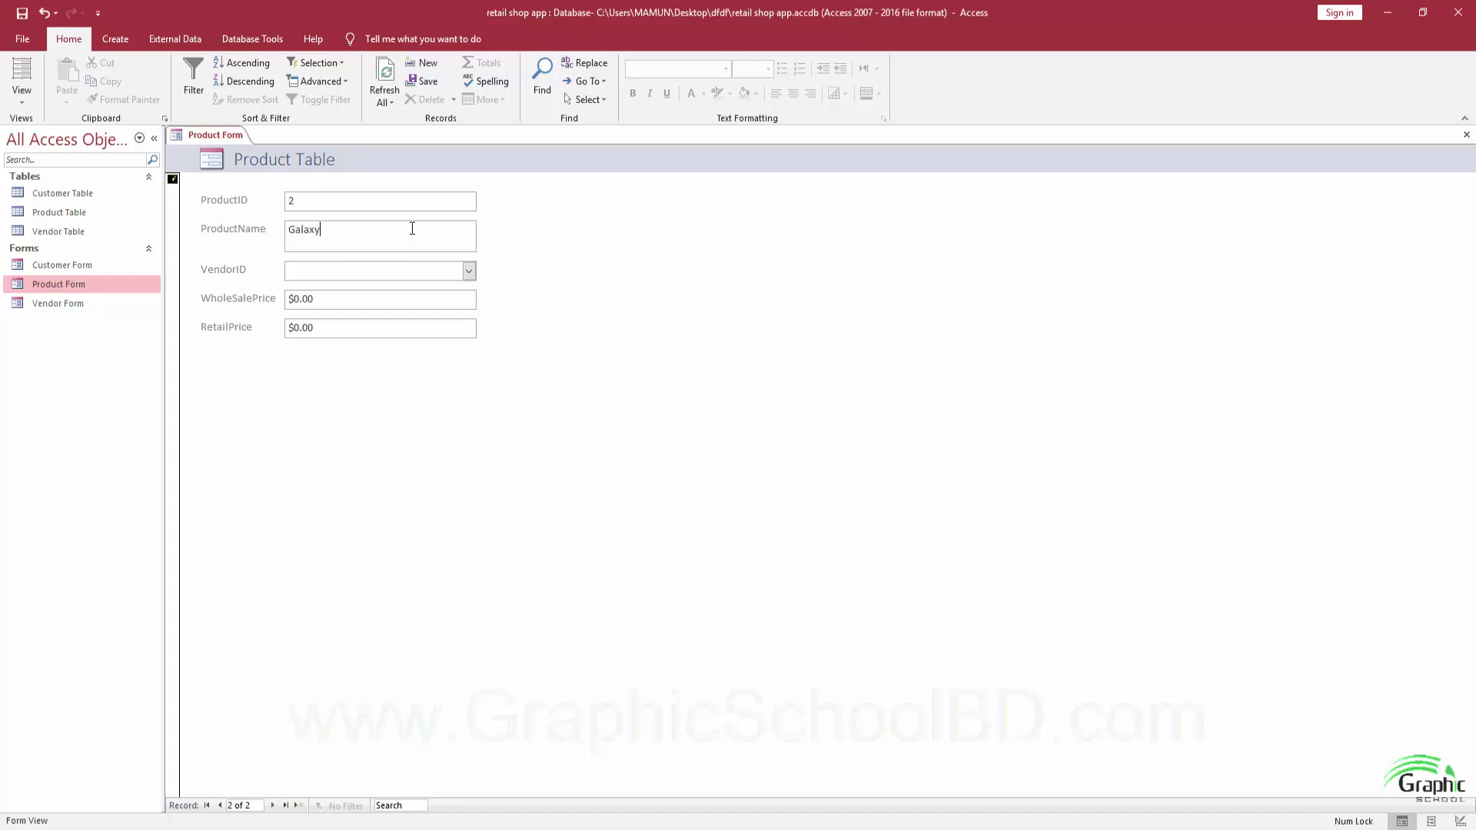
pyautogui.write(' S7')
pyautogui.click(469, 270)
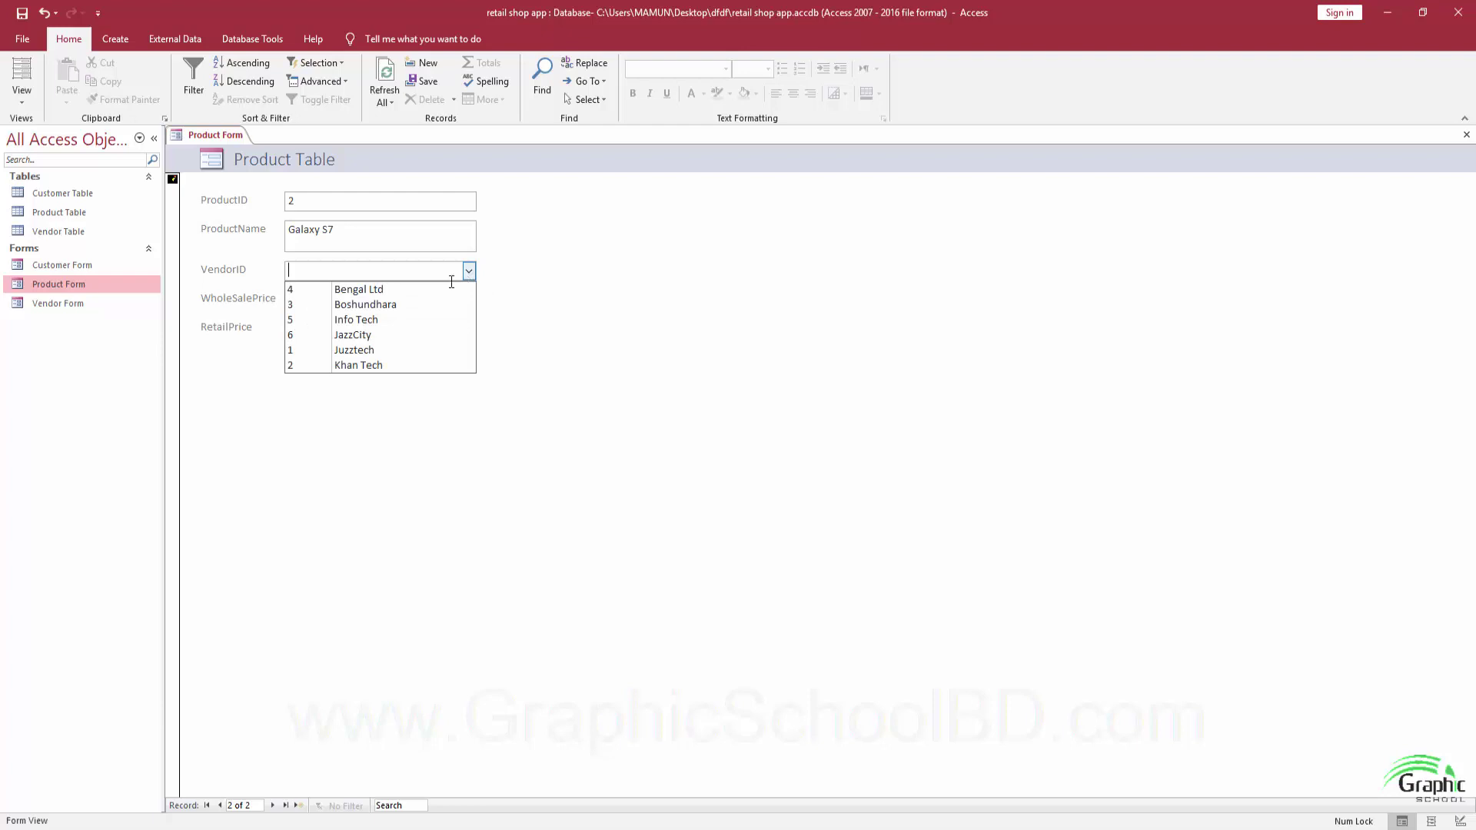
pyautogui.click(381, 350)
pyautogui.press('Tab')
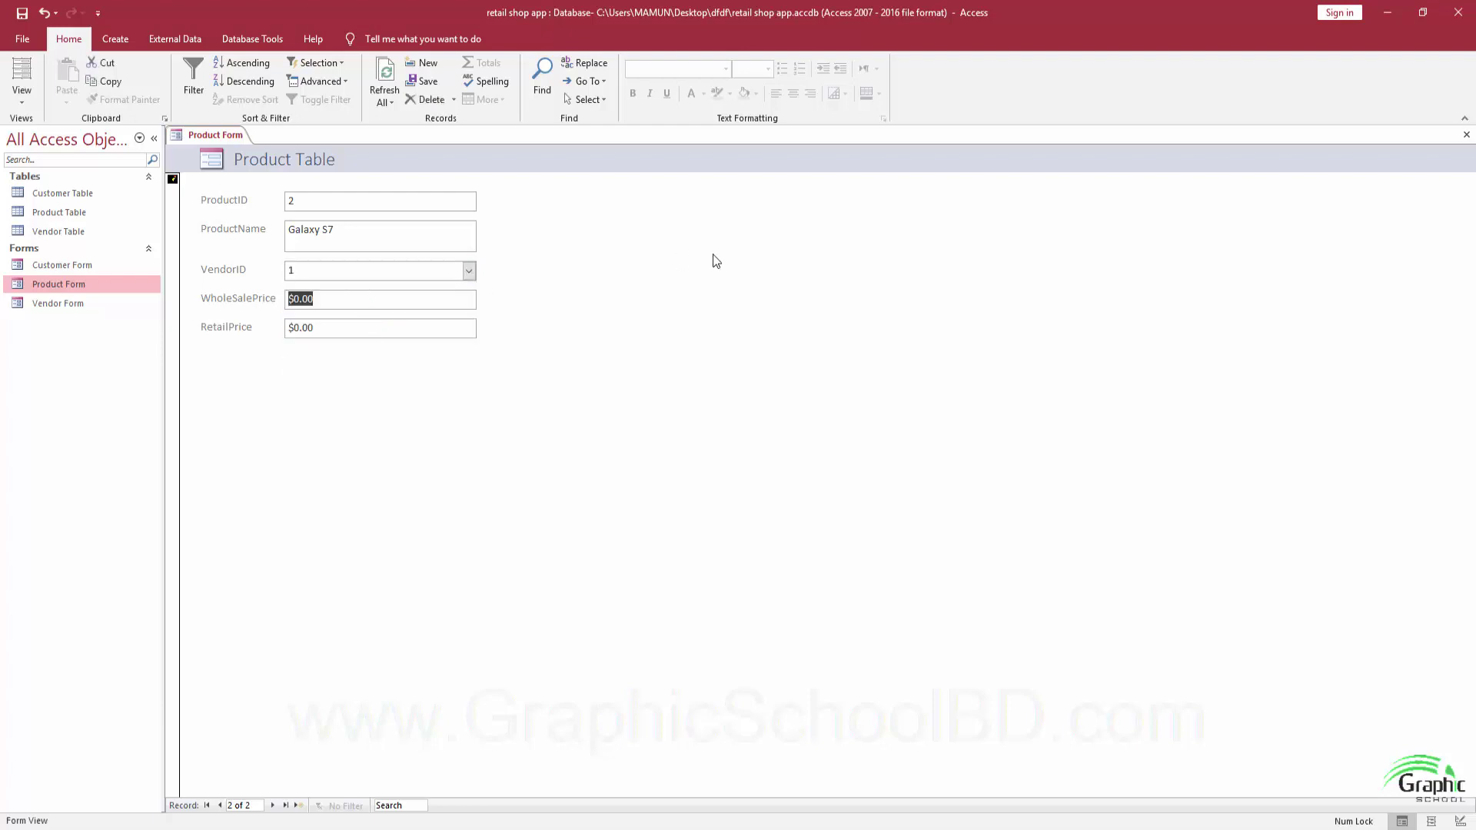
pyautogui.press('BackSpace')
pyautogui.write('515')
pyautogui.press('Tab')
pyautogui.write('5')
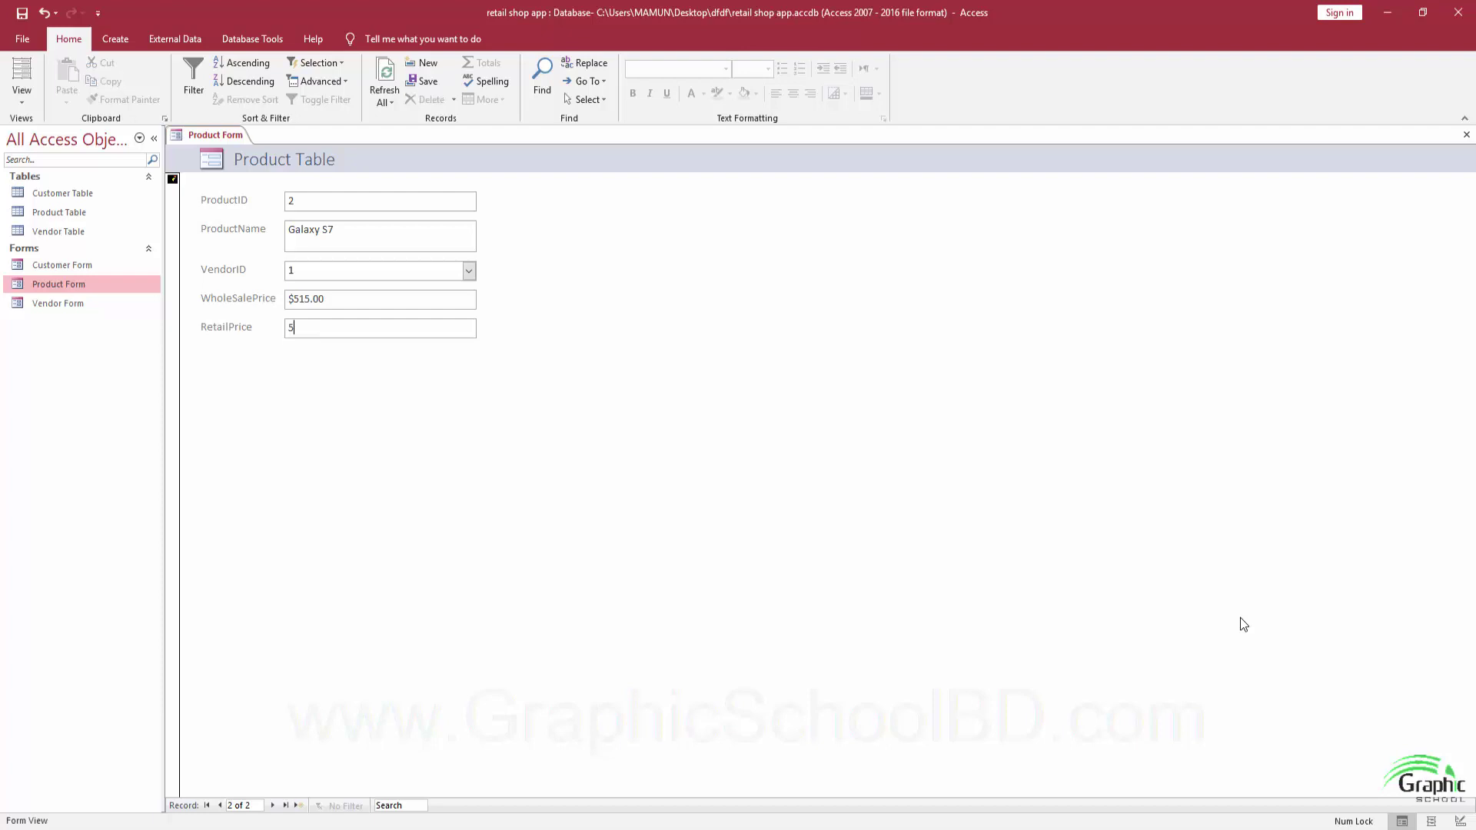
pyautogui.write('75')
pyautogui.press('Tab')
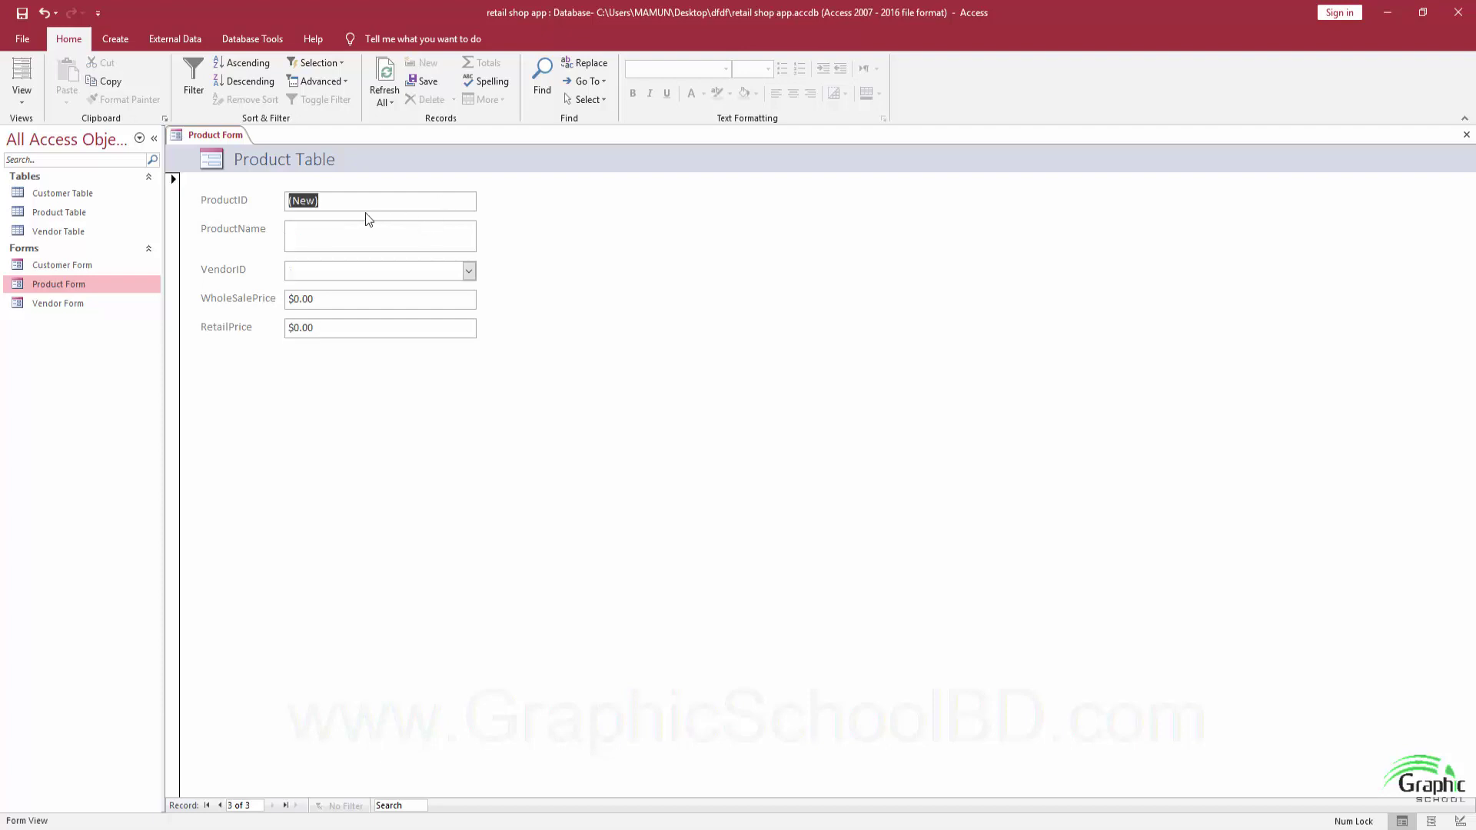
# Type '65' into the next product name and close Product Form.
pyautogui.click(343, 235)
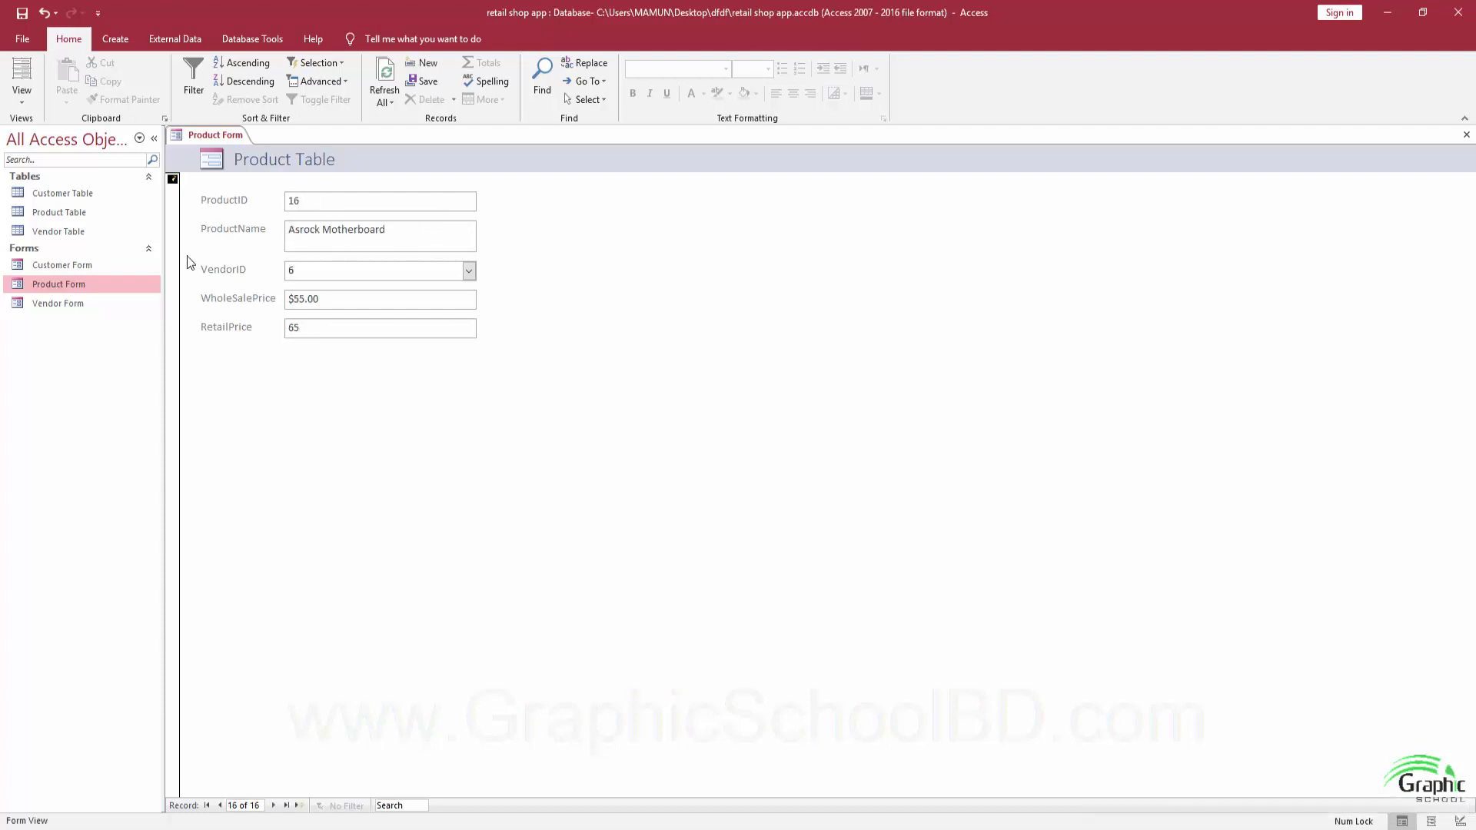
pyautogui.write('65')
pyautogui.click(1467, 134)
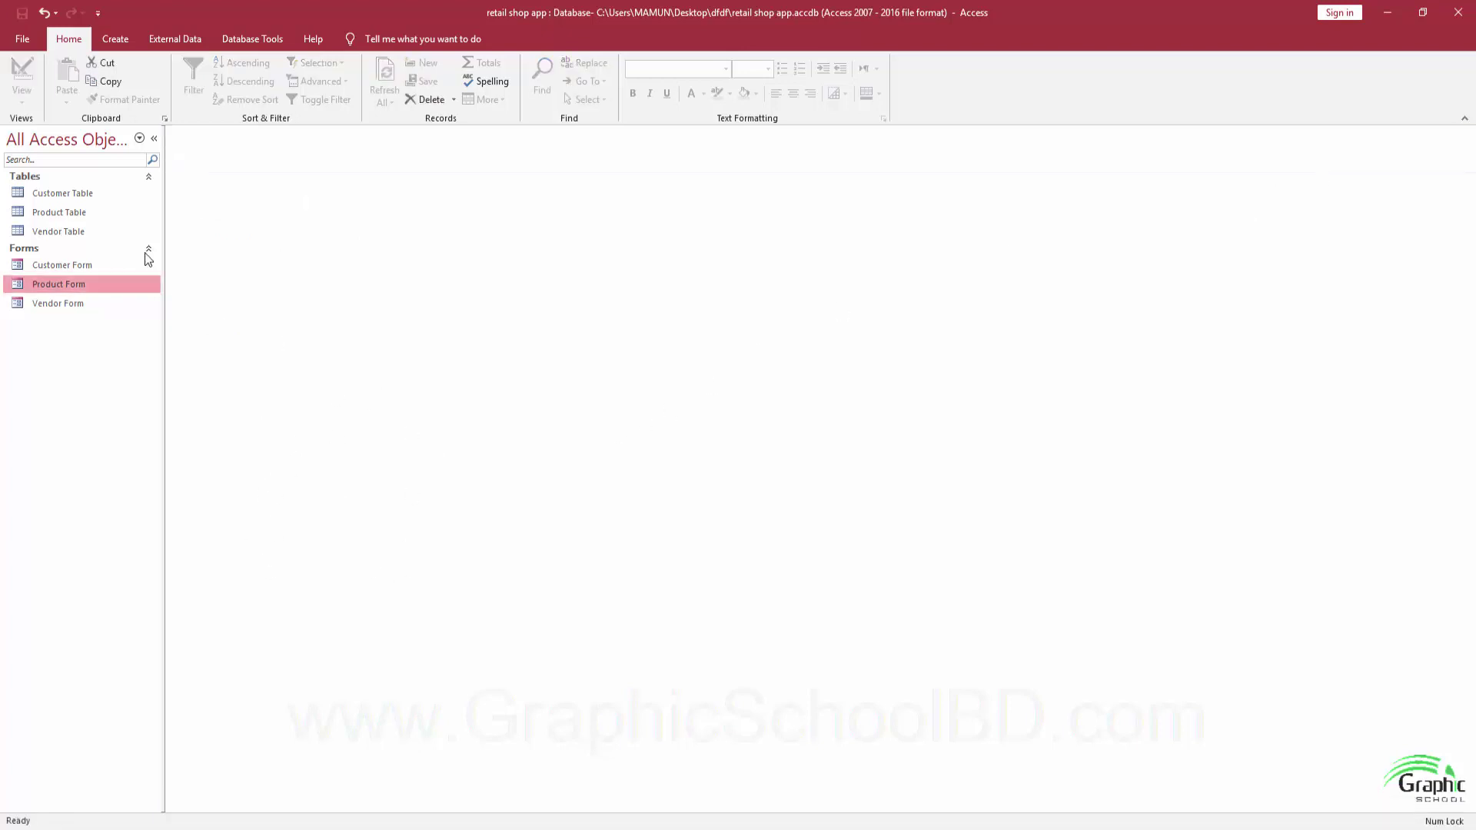
# Open the Product Table datasheet to check the 16 entered products.
pyautogui.doubleClick(73, 213)
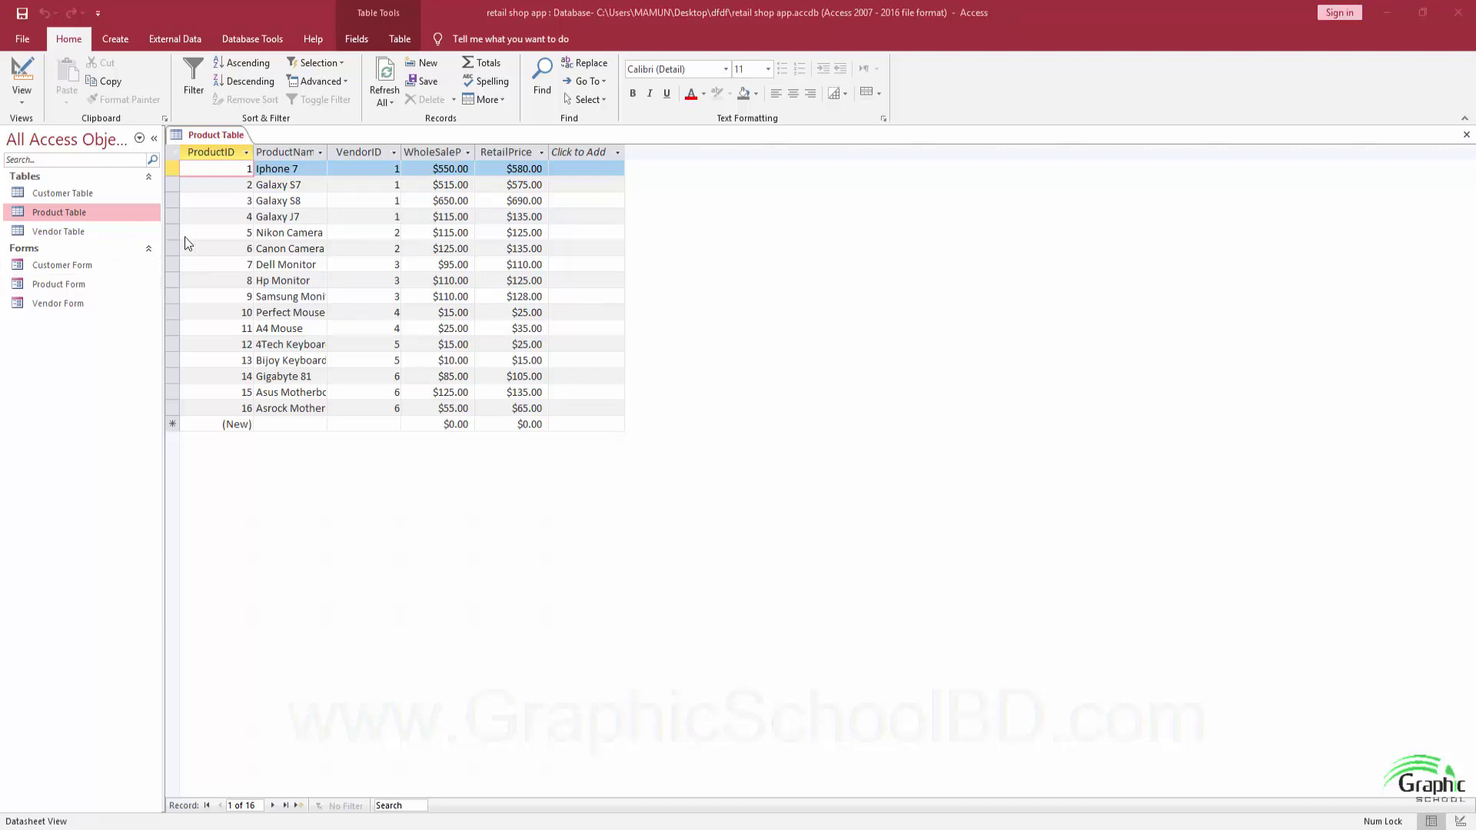
pyautogui.click(74, 231)
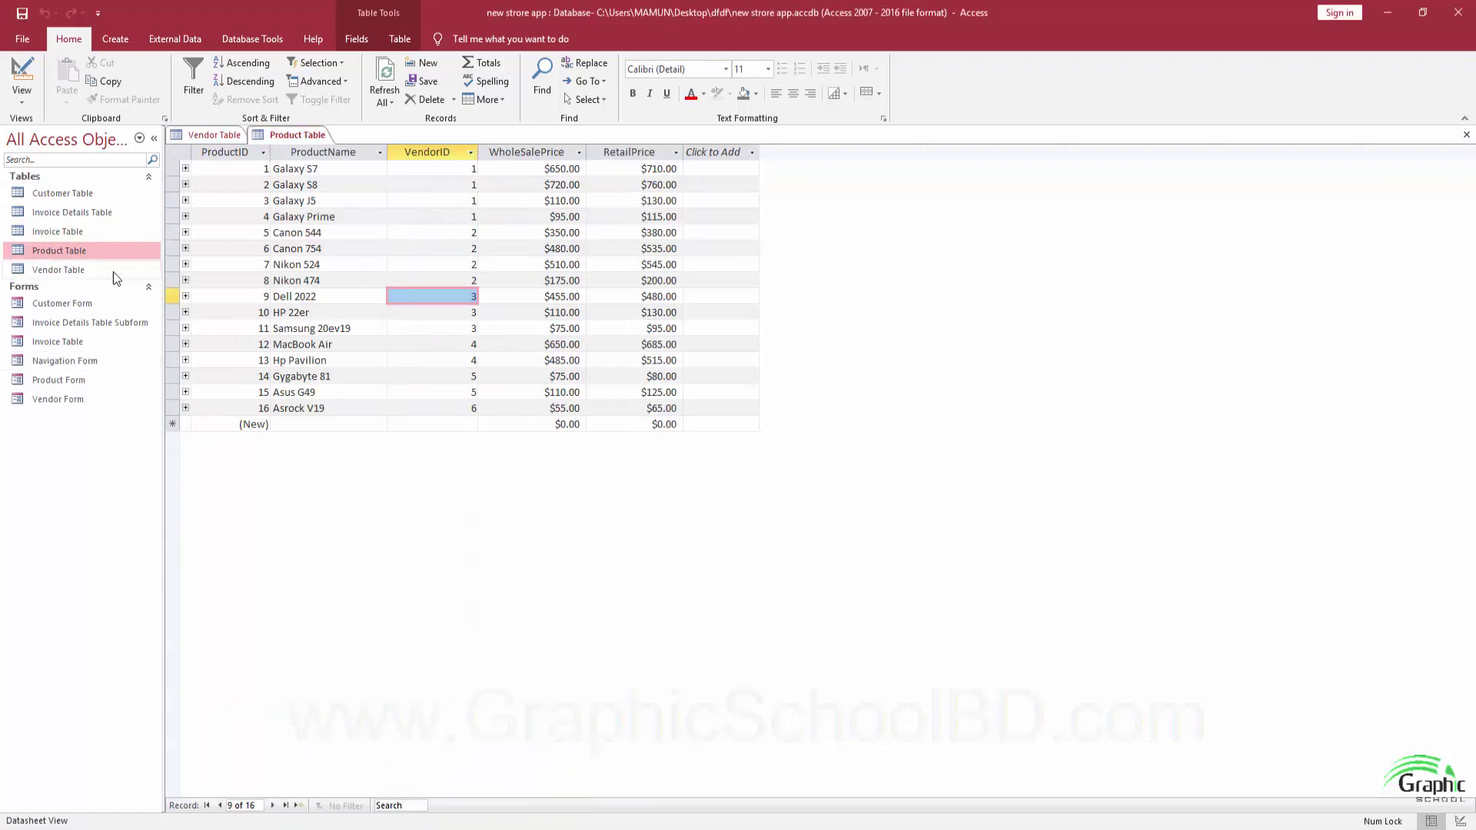
# Open the Navigation Form from the Forms list in the Navigation Pane.
pyautogui.click(76, 248)
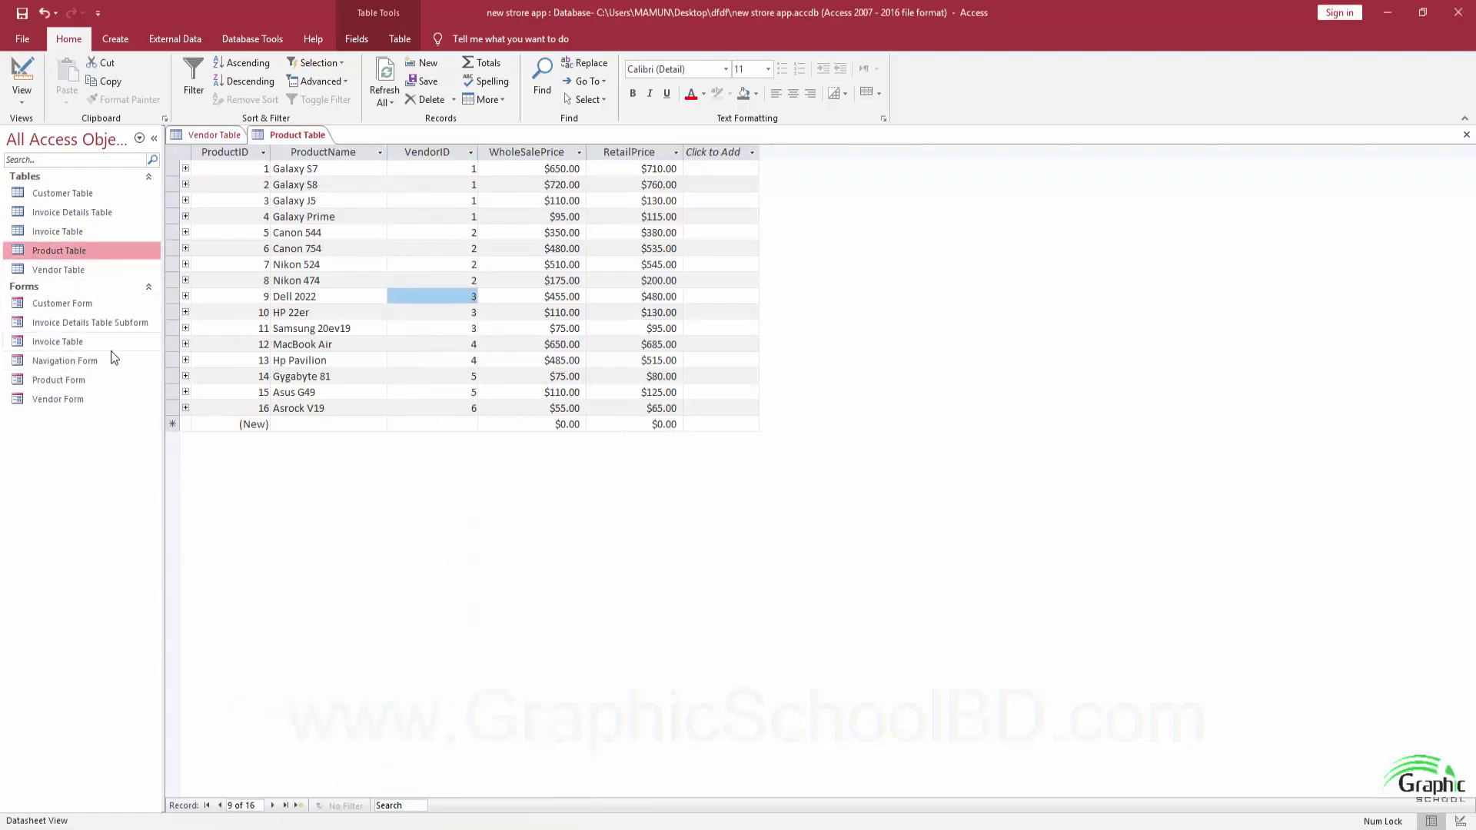
pyautogui.click(67, 345)
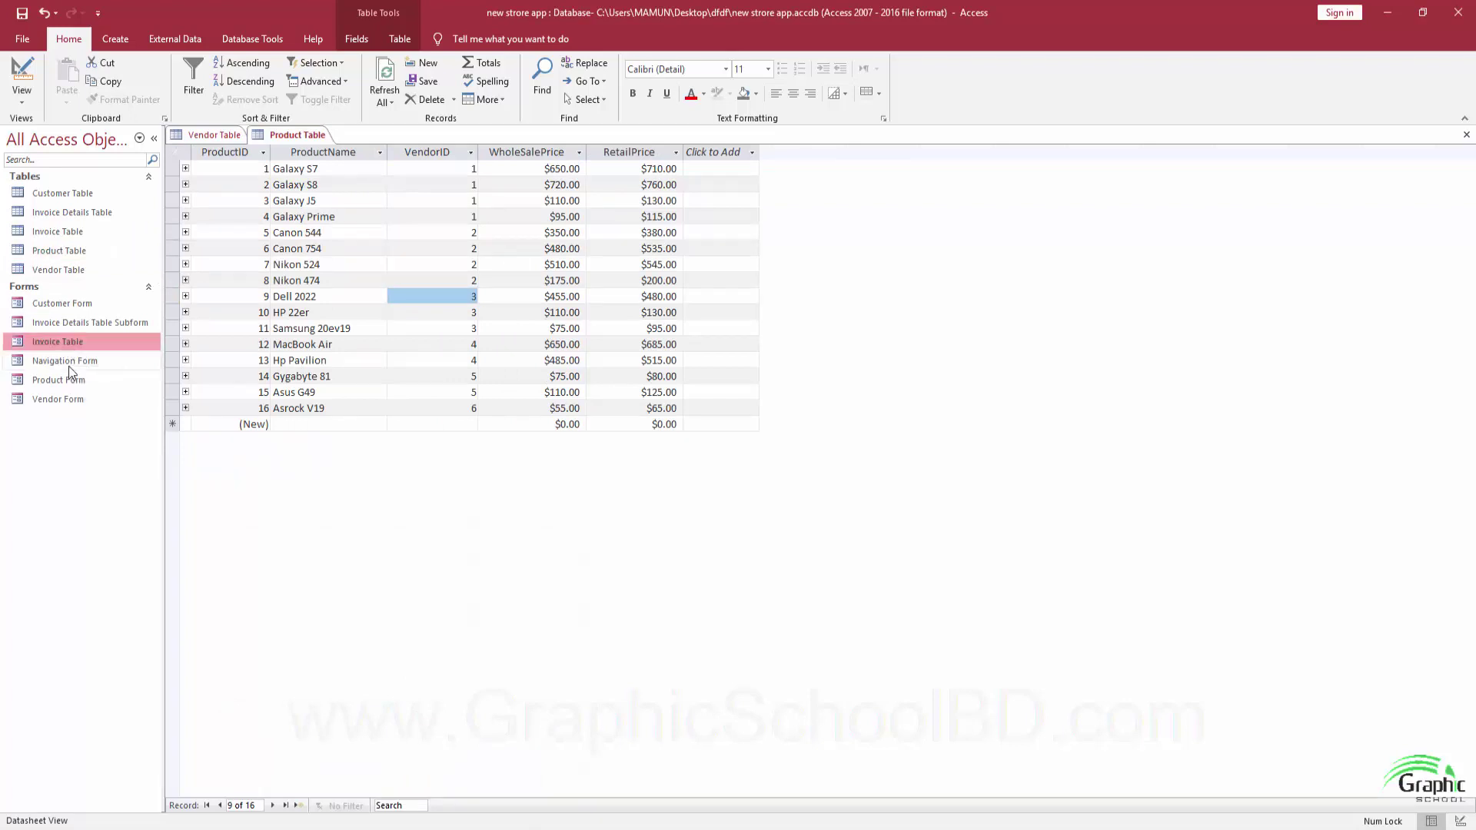
pyautogui.click(67, 364)
pyautogui.doubleClick(67, 364)
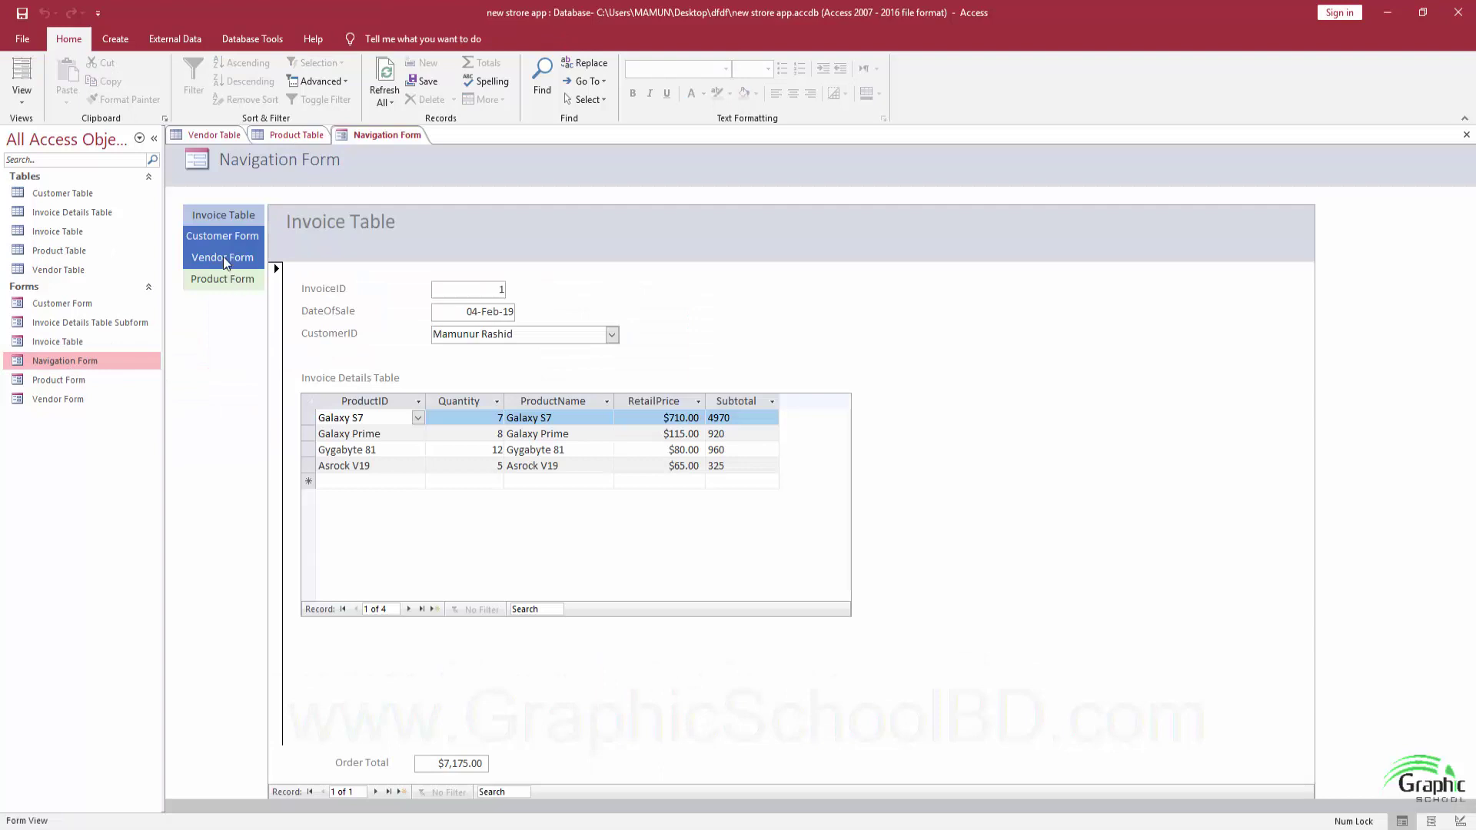
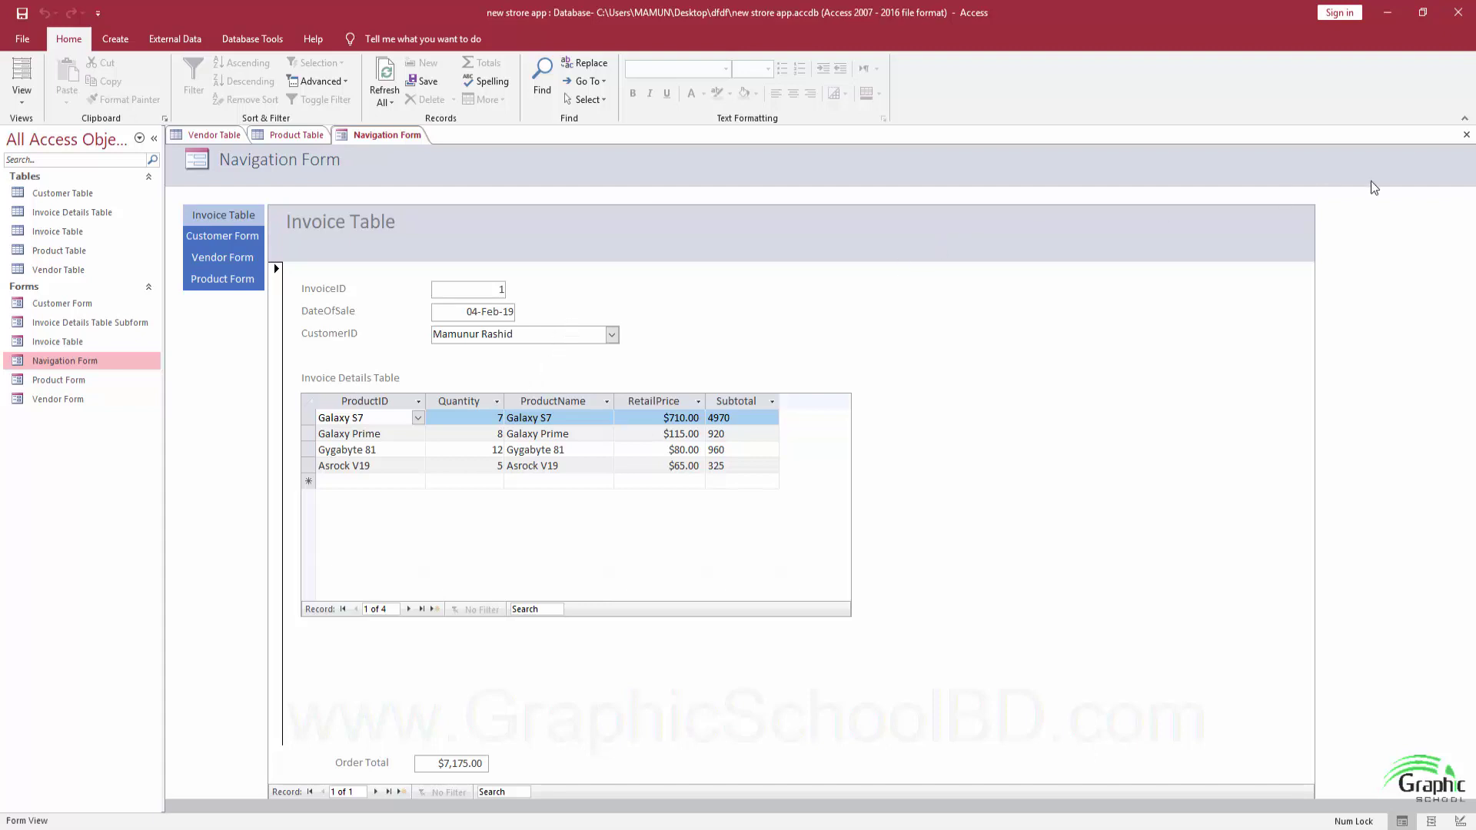
# Close the navigation form, review the example Invoice Table, then bring up the retail shop app with nothing open.
pyautogui.click(1466, 134)
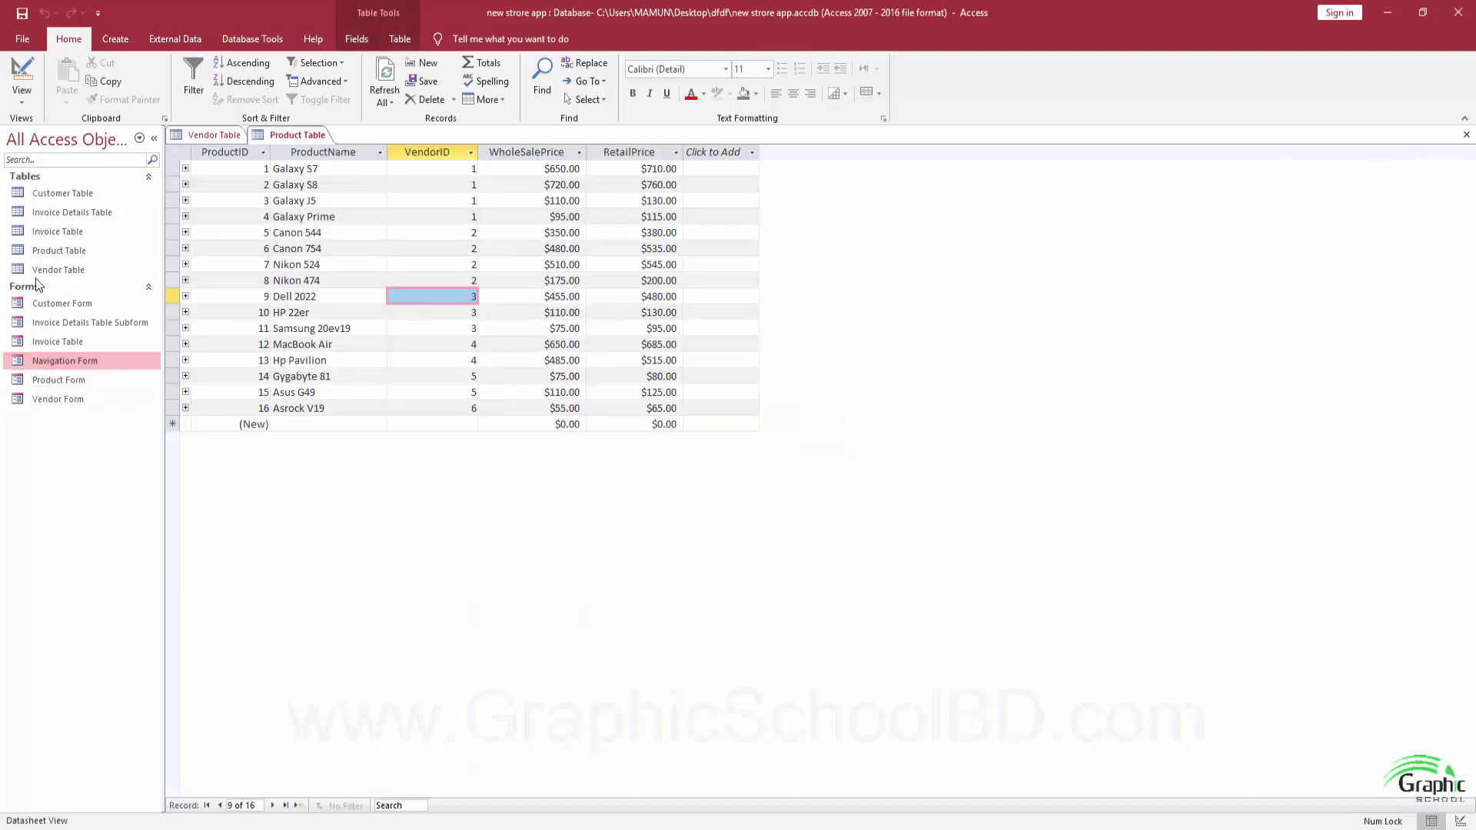
pyautogui.click(54, 237)
pyautogui.doubleClick(54, 237)
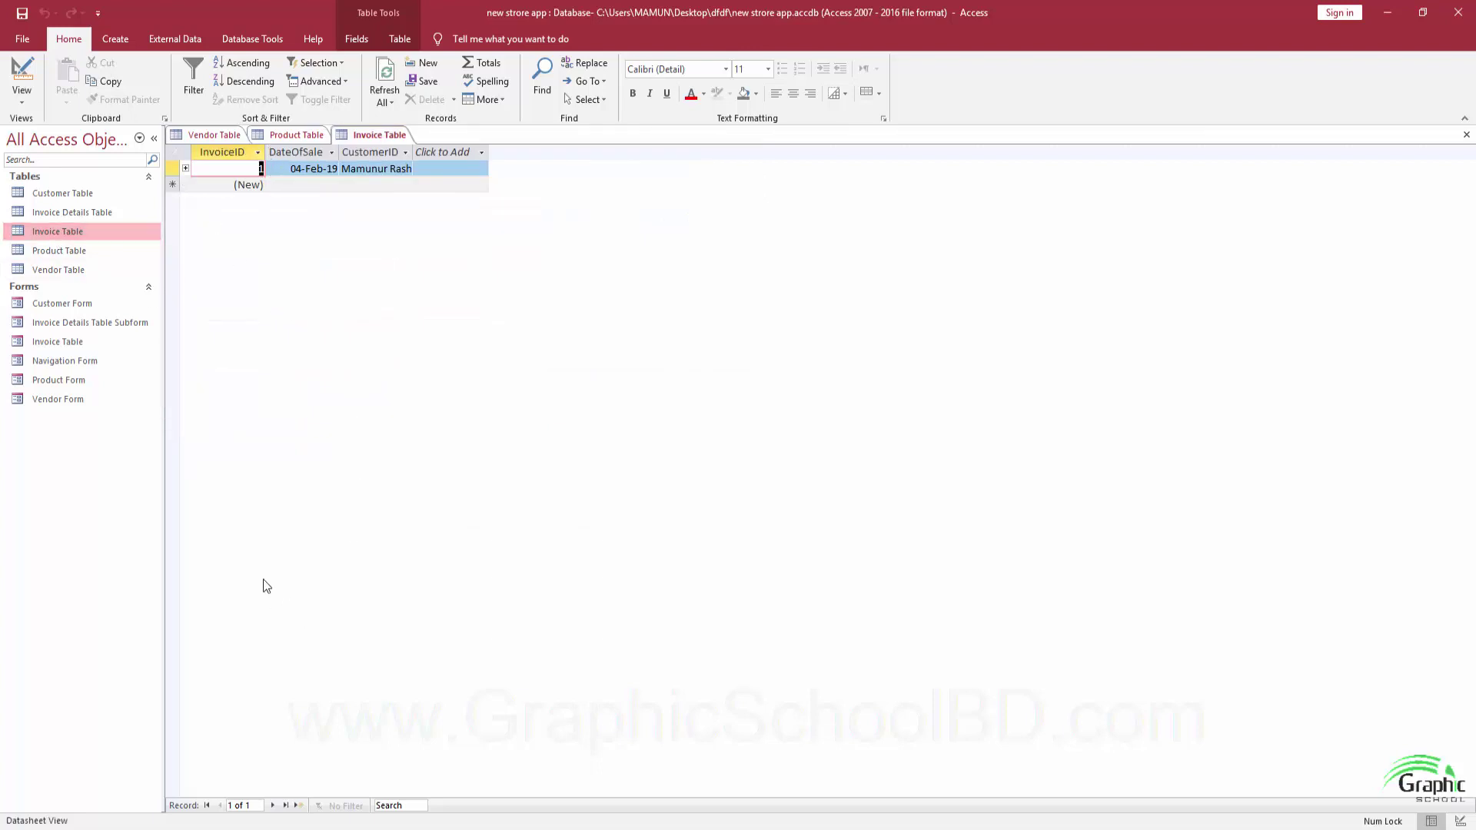
pyautogui.click(446, 796)
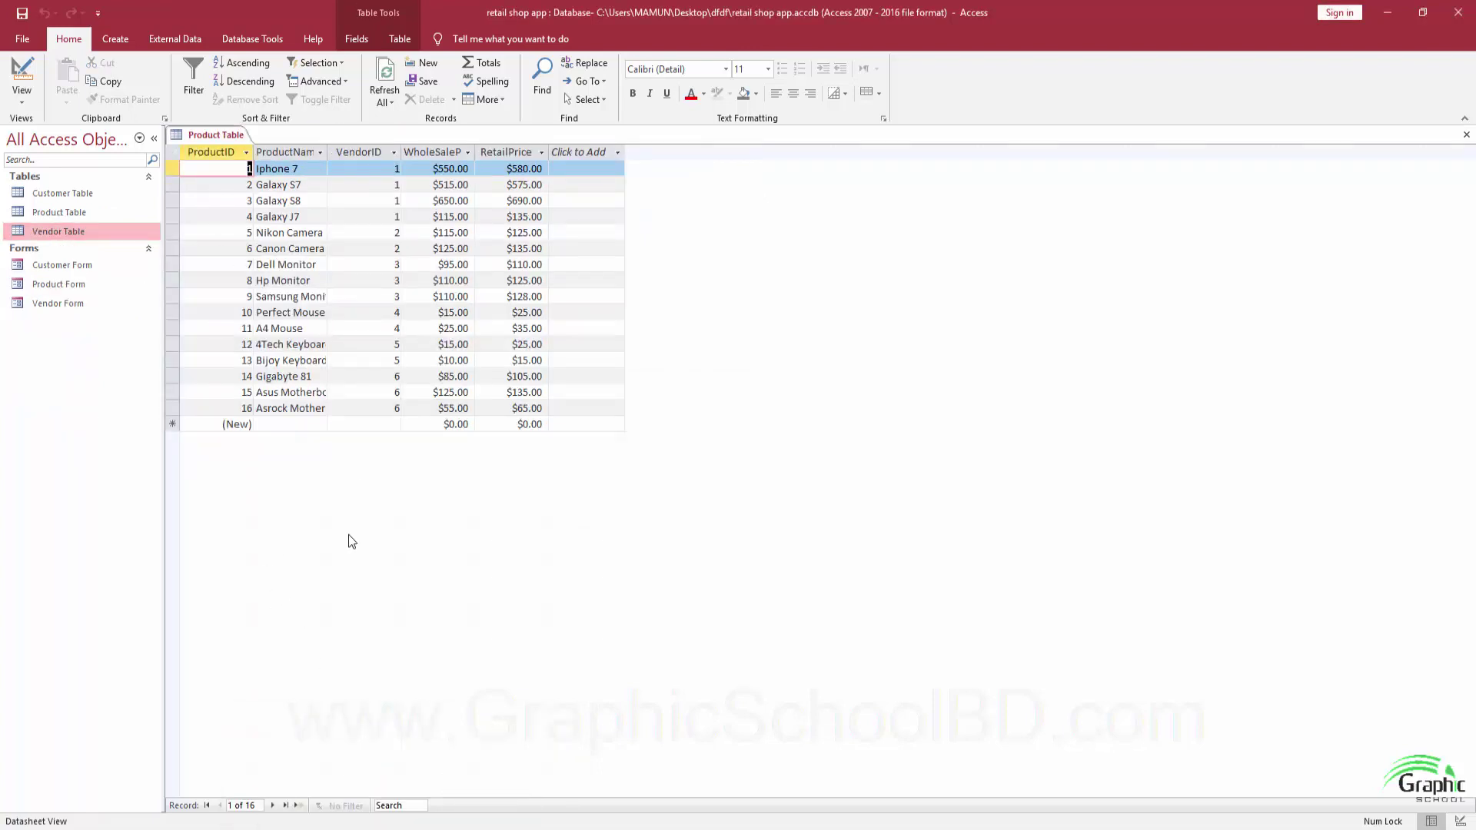
pyautogui.click(1466, 135)
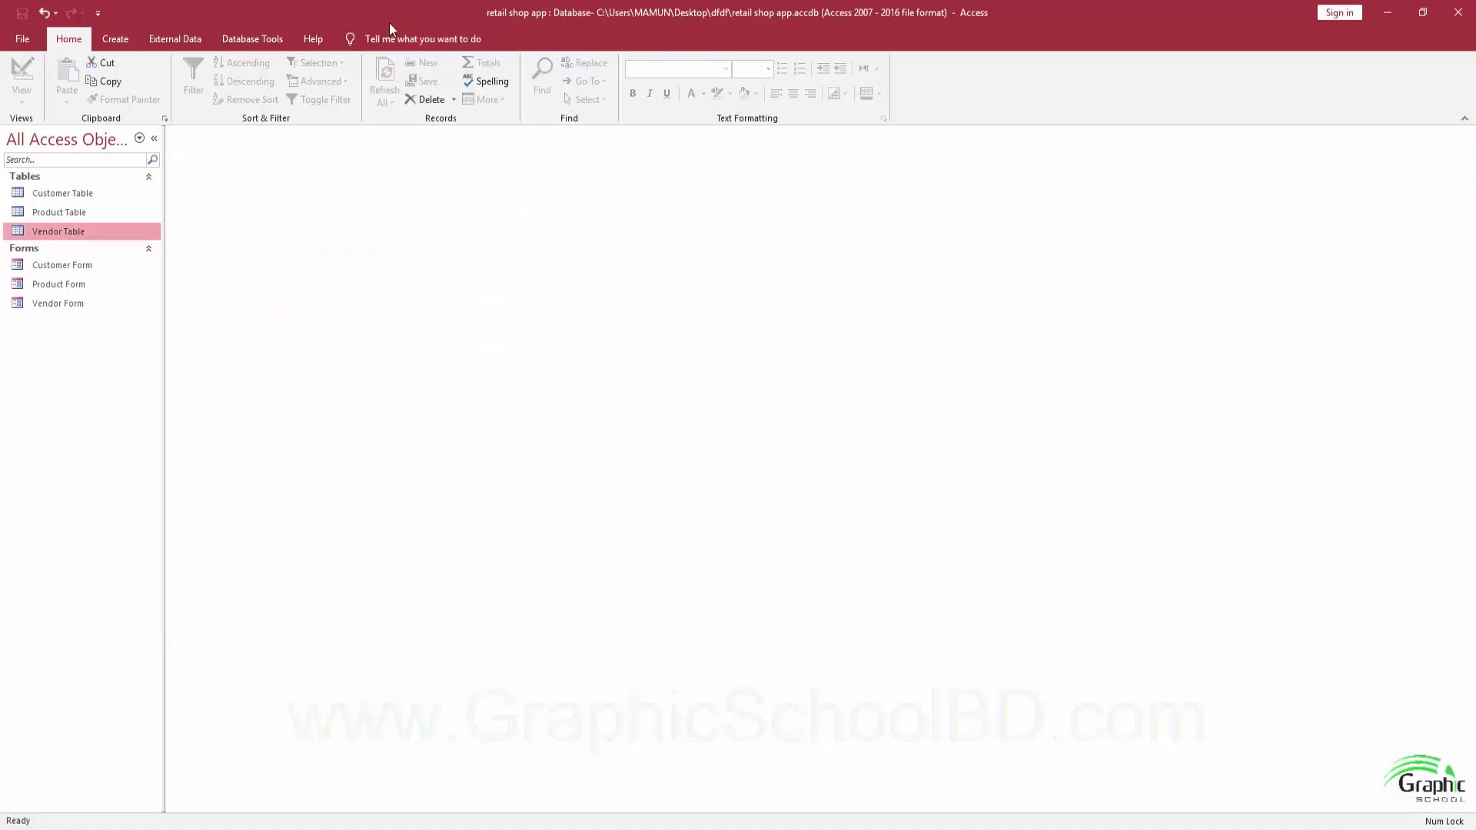
# Create a blank table, save it as 'Invoice Table', and switch it to Design View.
pyautogui.click(115, 38)
pyautogui.click(120, 81)
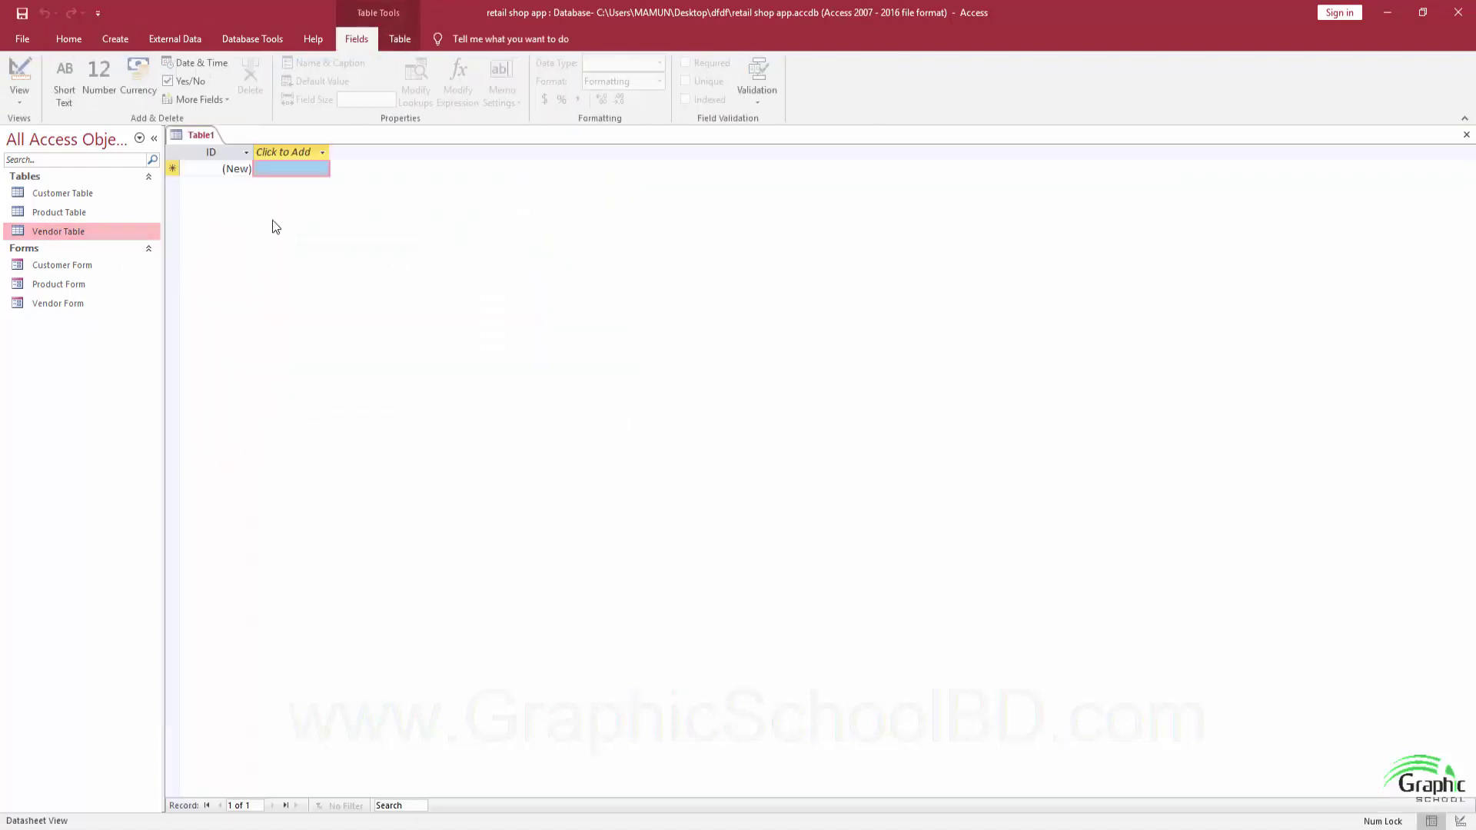
pyautogui.click(23, 13)
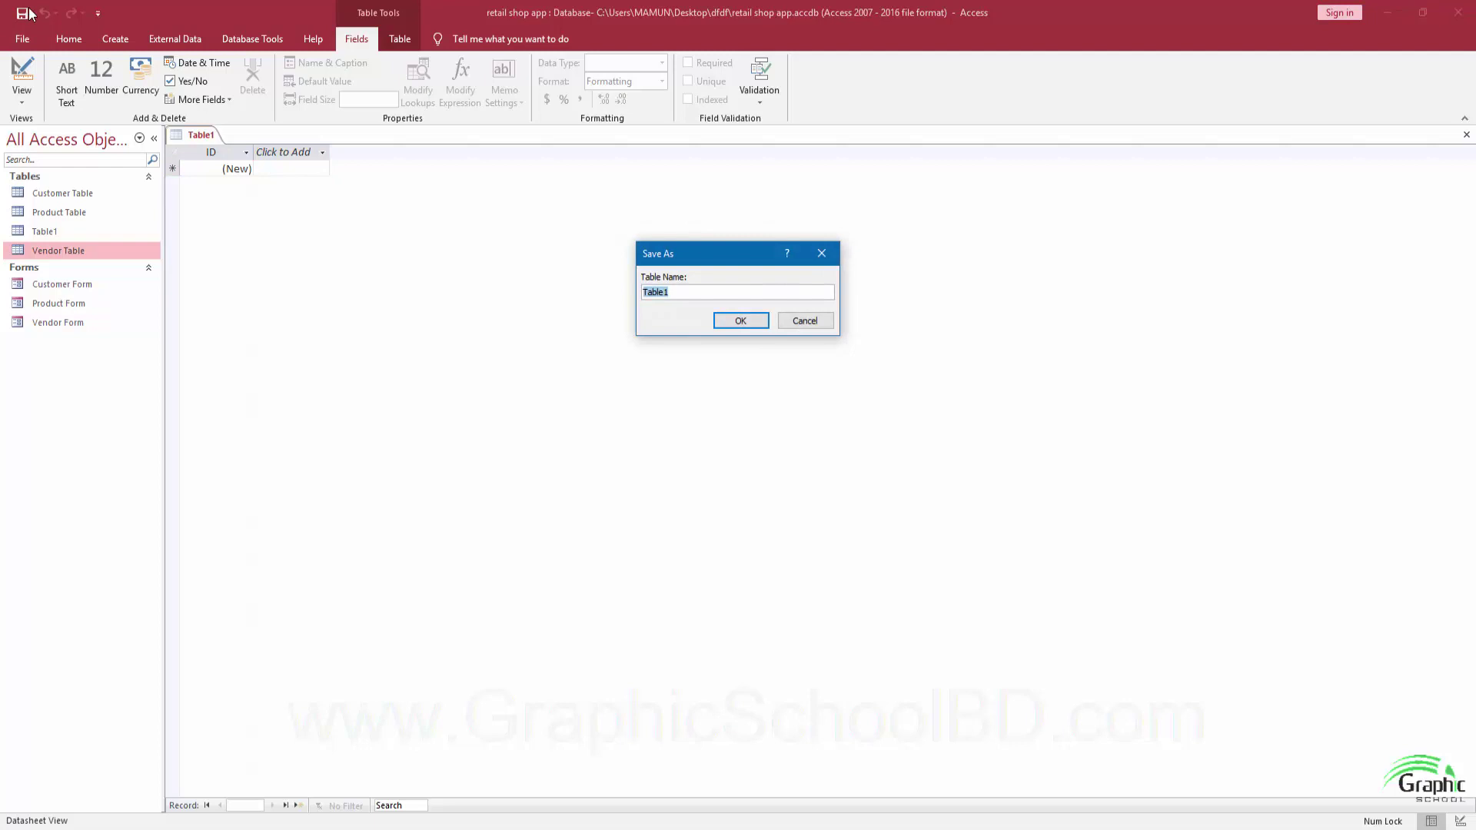
pyautogui.write('inv')
pyautogui.write('voi')
pyautogui.write('ce Tab')
pyautogui.press('Return')
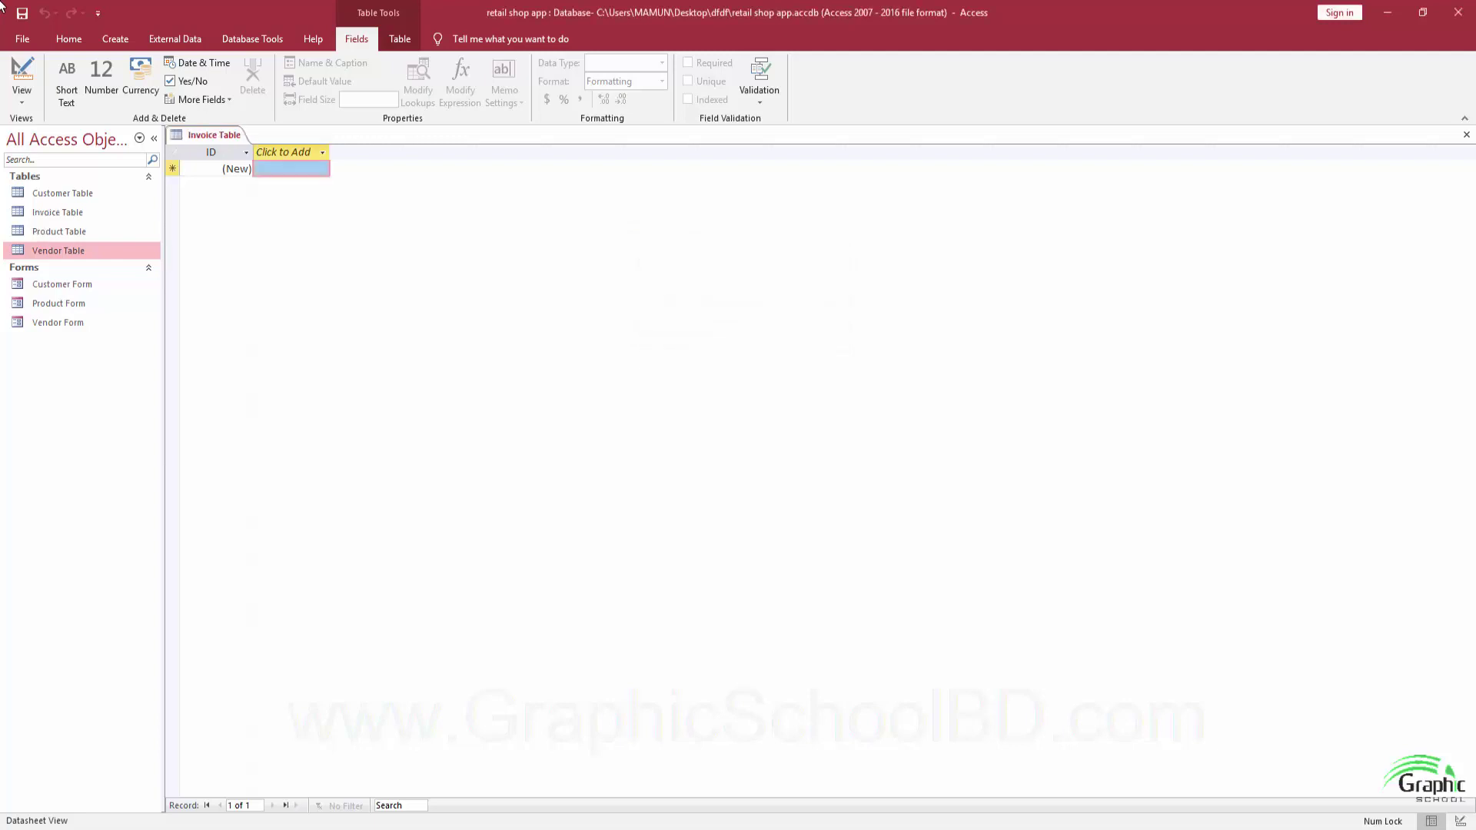
pyautogui.click(23, 75)
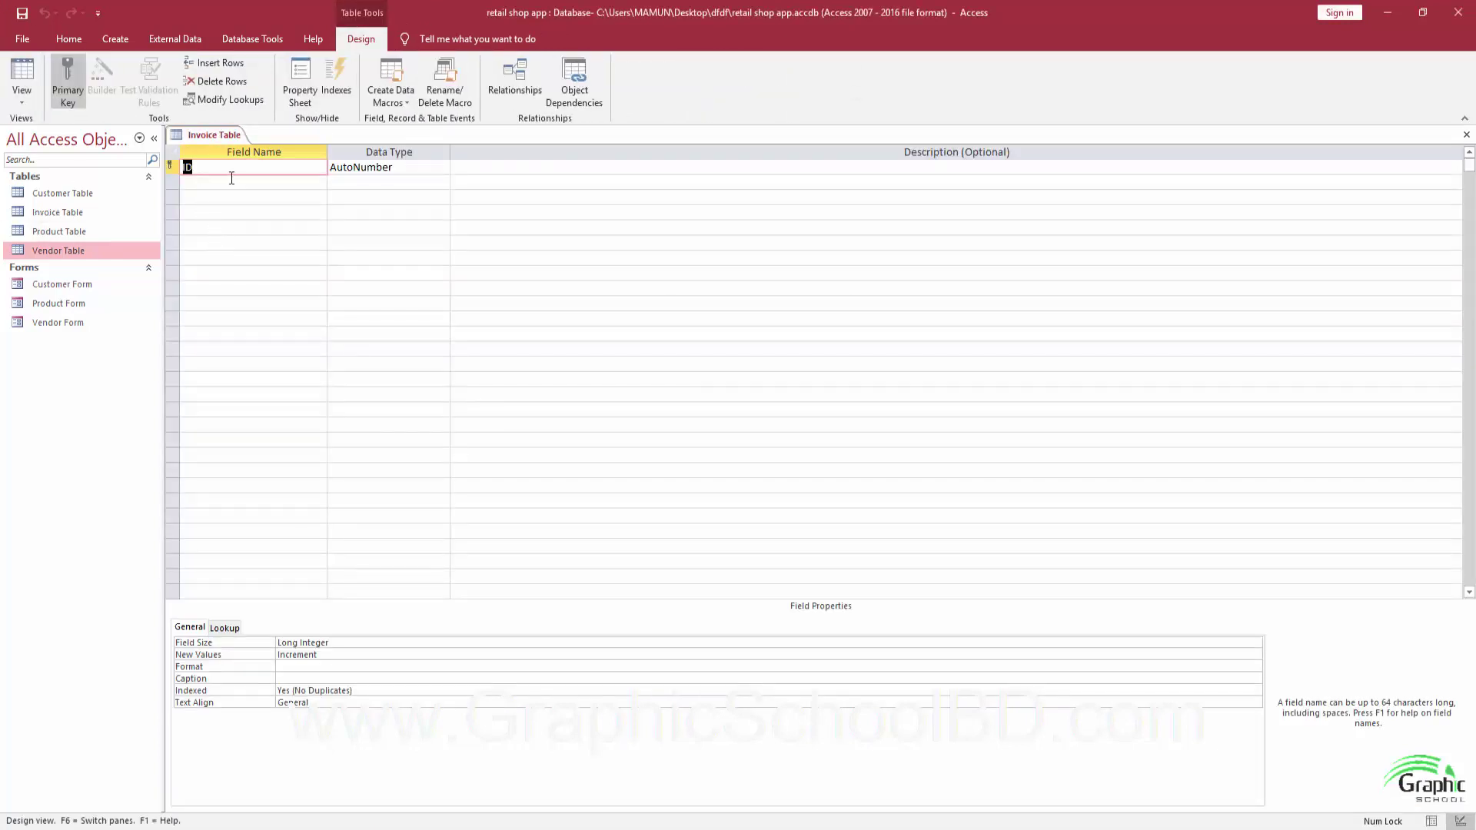
# Rename the ID field to InvoiceID, checking the example database's invoice fields for reference.
pyautogui.write('InvoiceID')
pyautogui.press('Tab')
pyautogui.press('Tab')
pyautogui.press('Tab')
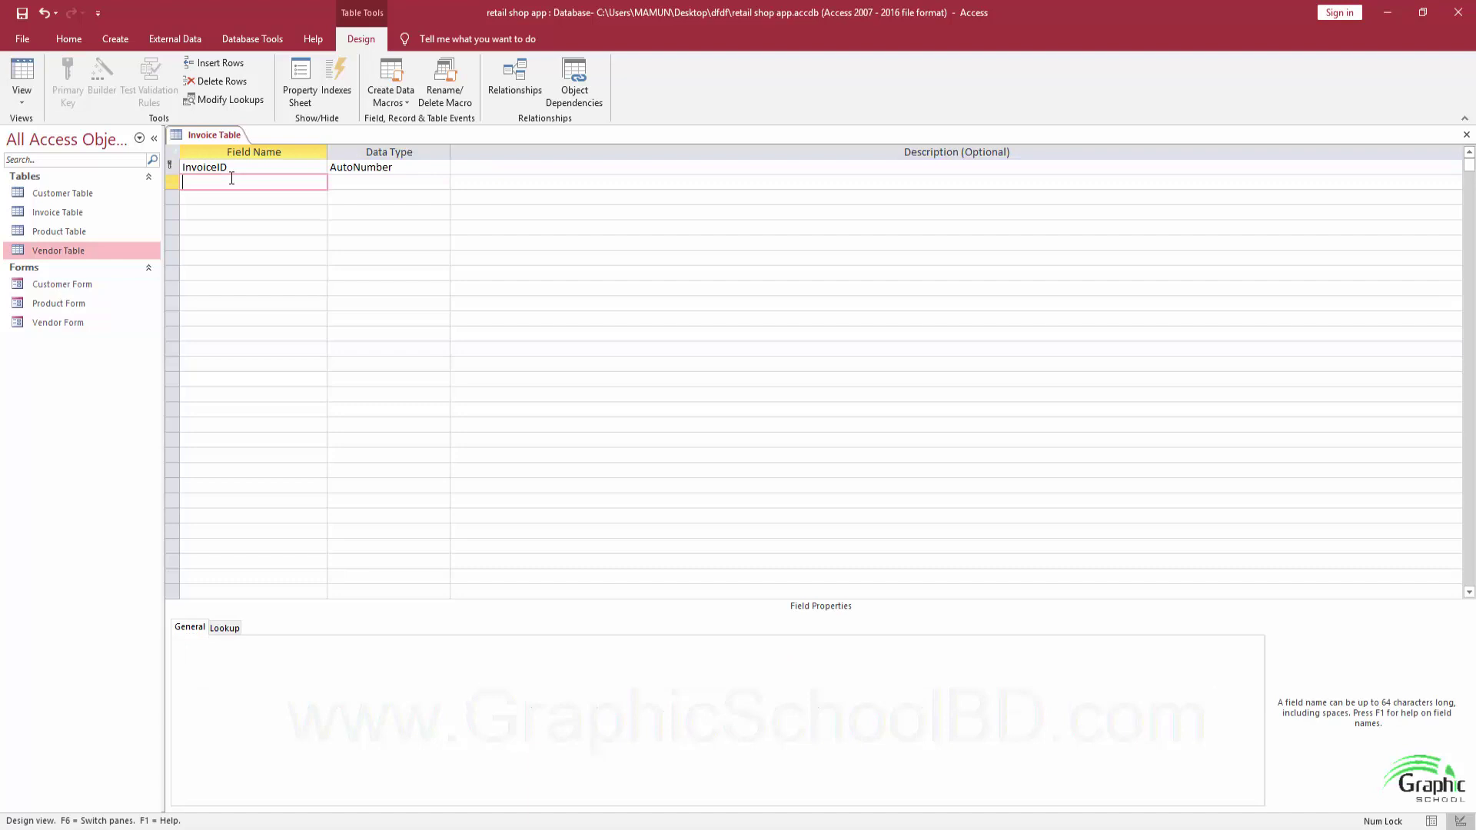
pyautogui.hotkey('alt', 'Tab')
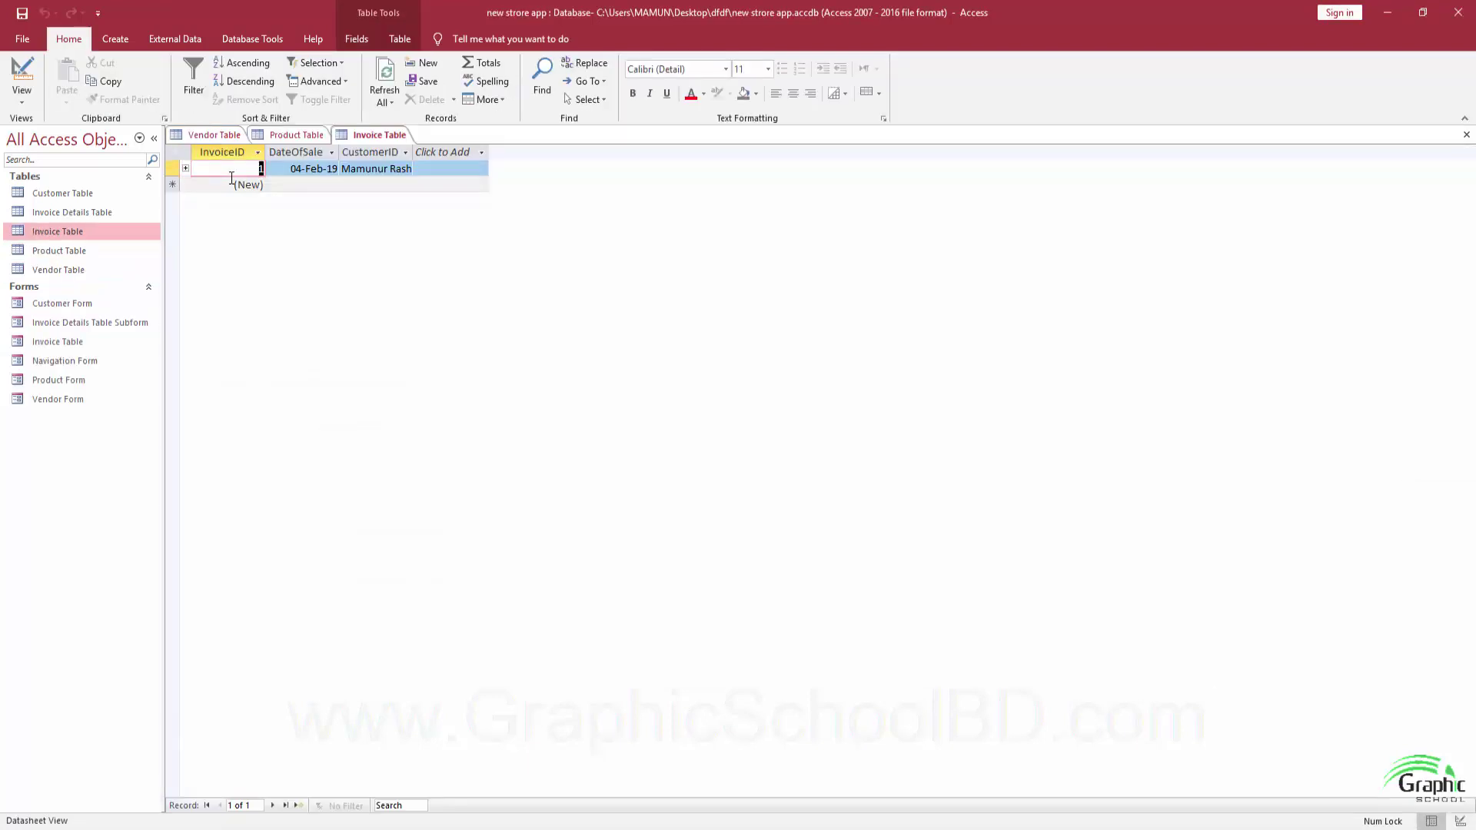
pyautogui.hotkey('alt', 'Tab')
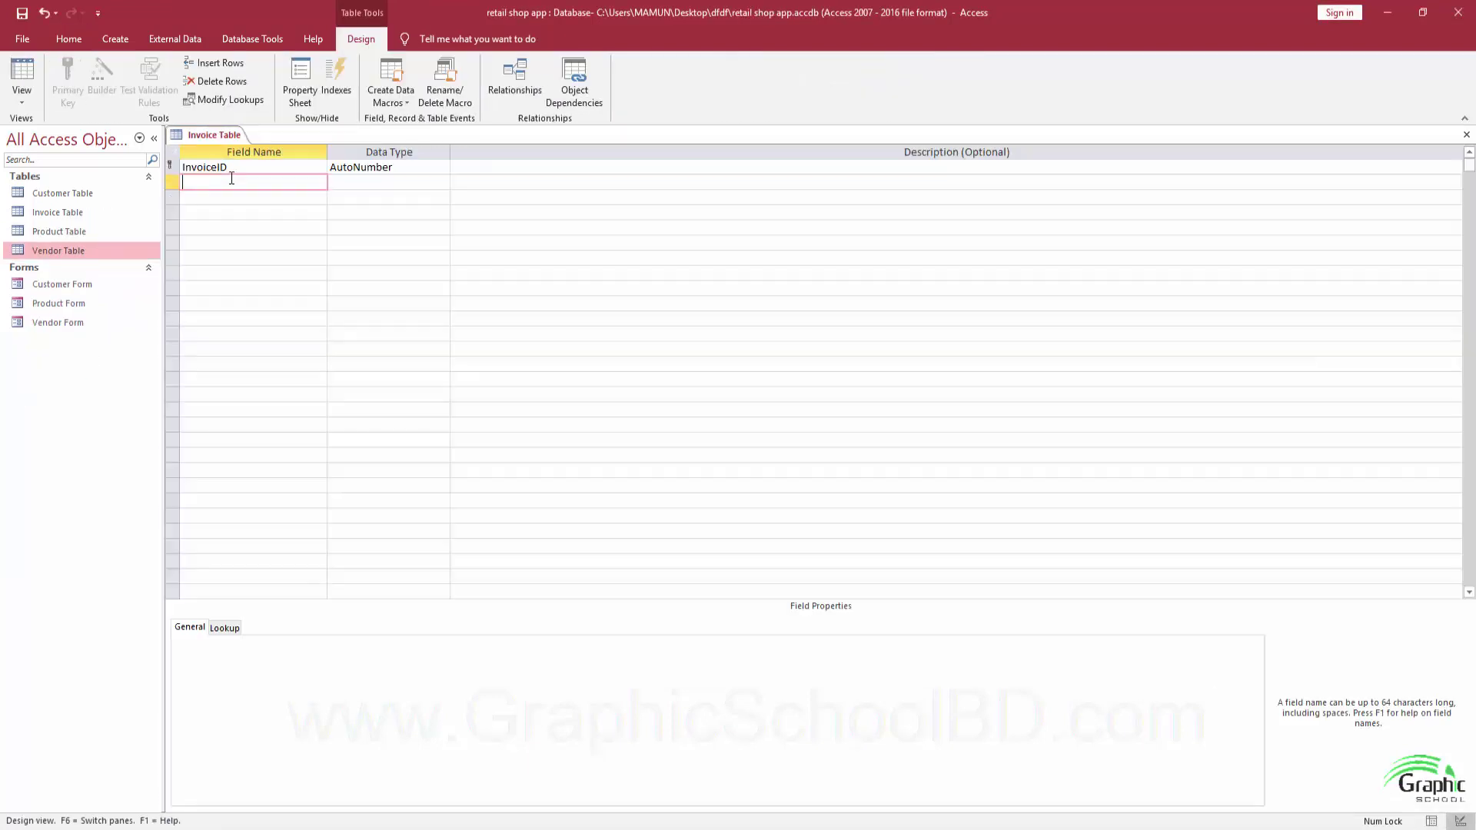
# Add a DateOfSale field of type Date/Time and start a third field named CustomerID.
pyautogui.write('Dale')
pyautogui.write('teOf')
pyautogui.press('Tab')
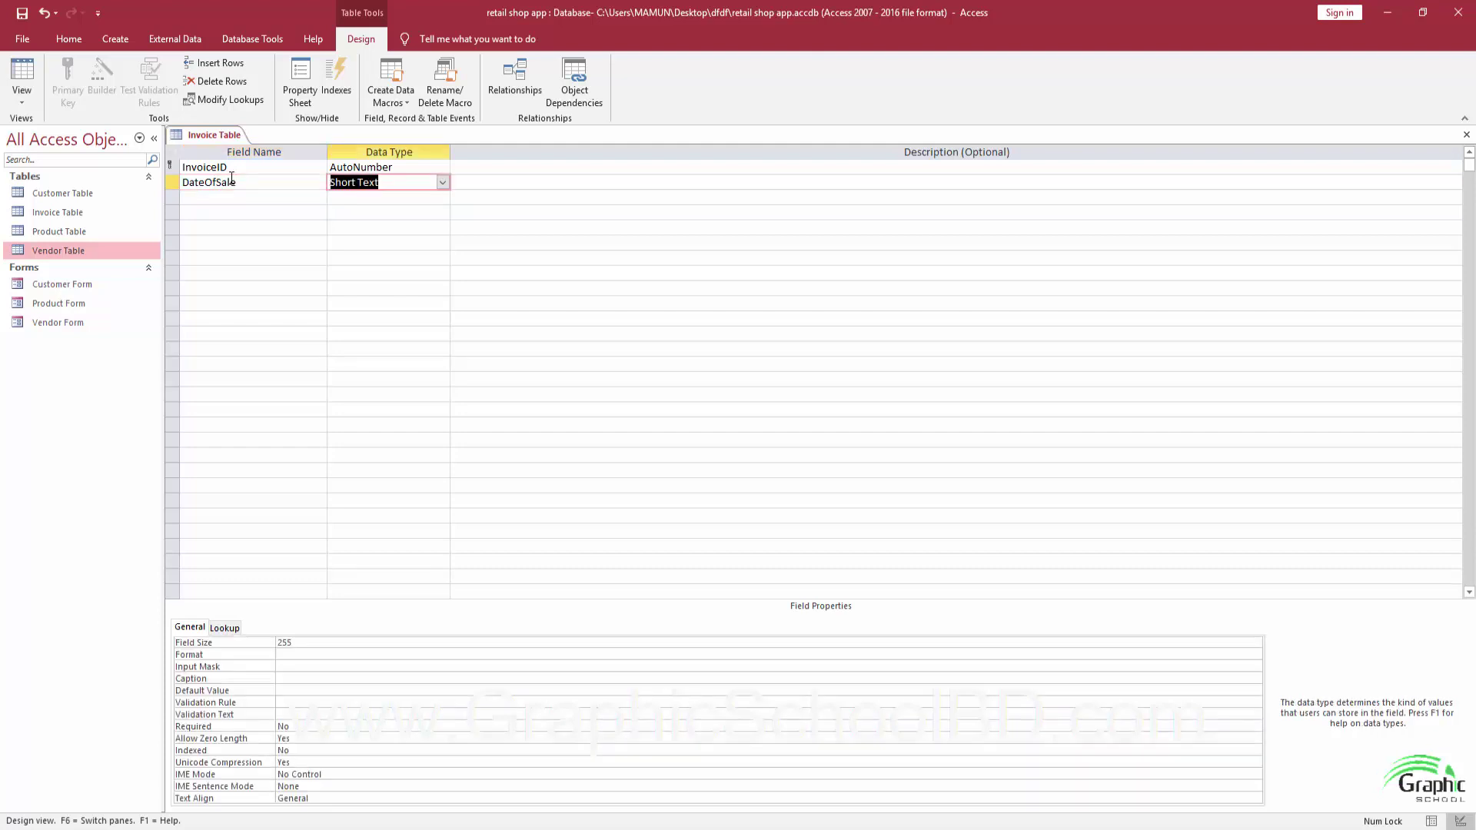
pyautogui.write('date/Time')
pyautogui.press('Tab')
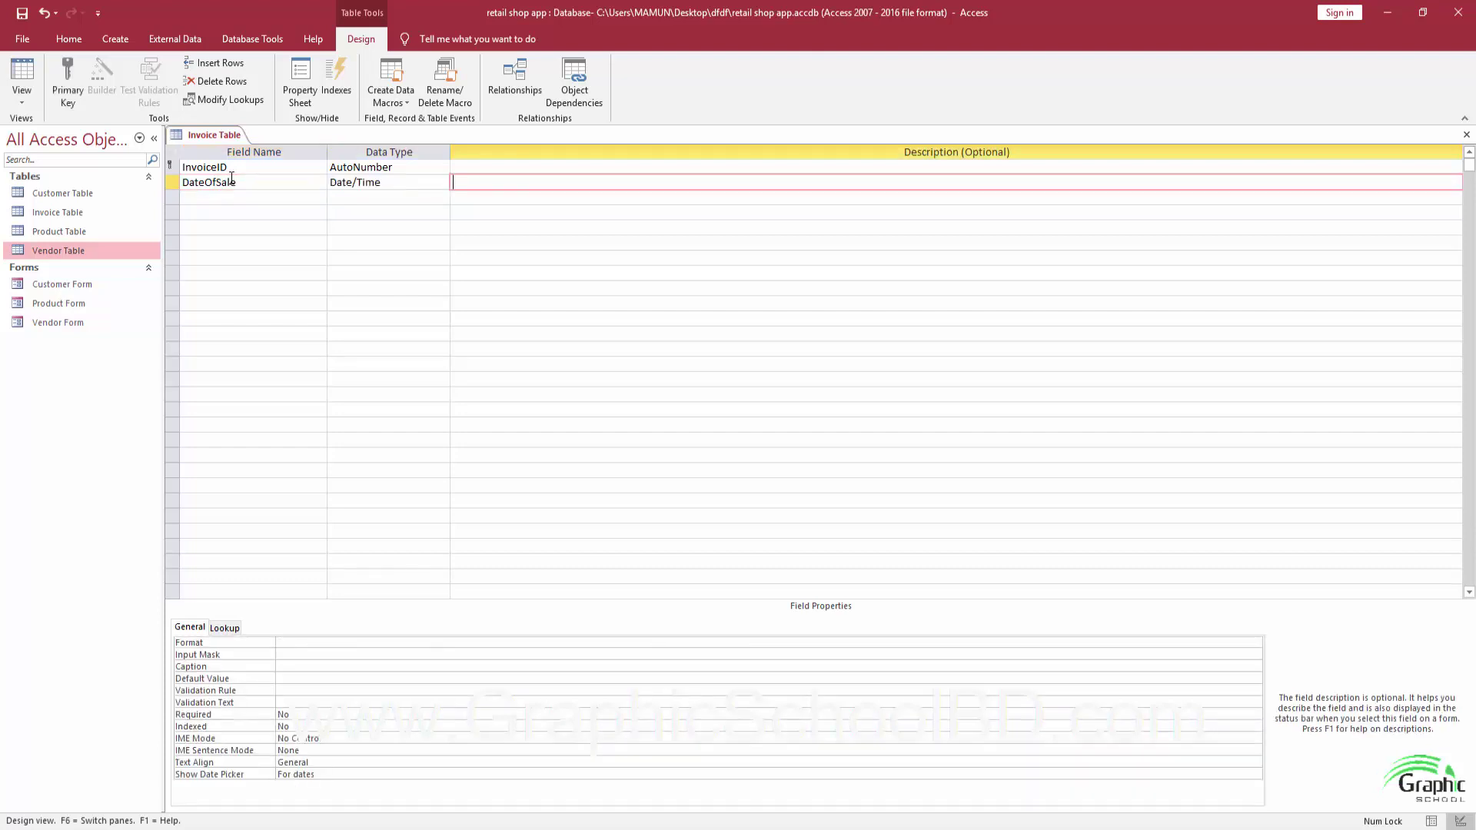
pyautogui.press('Tab')
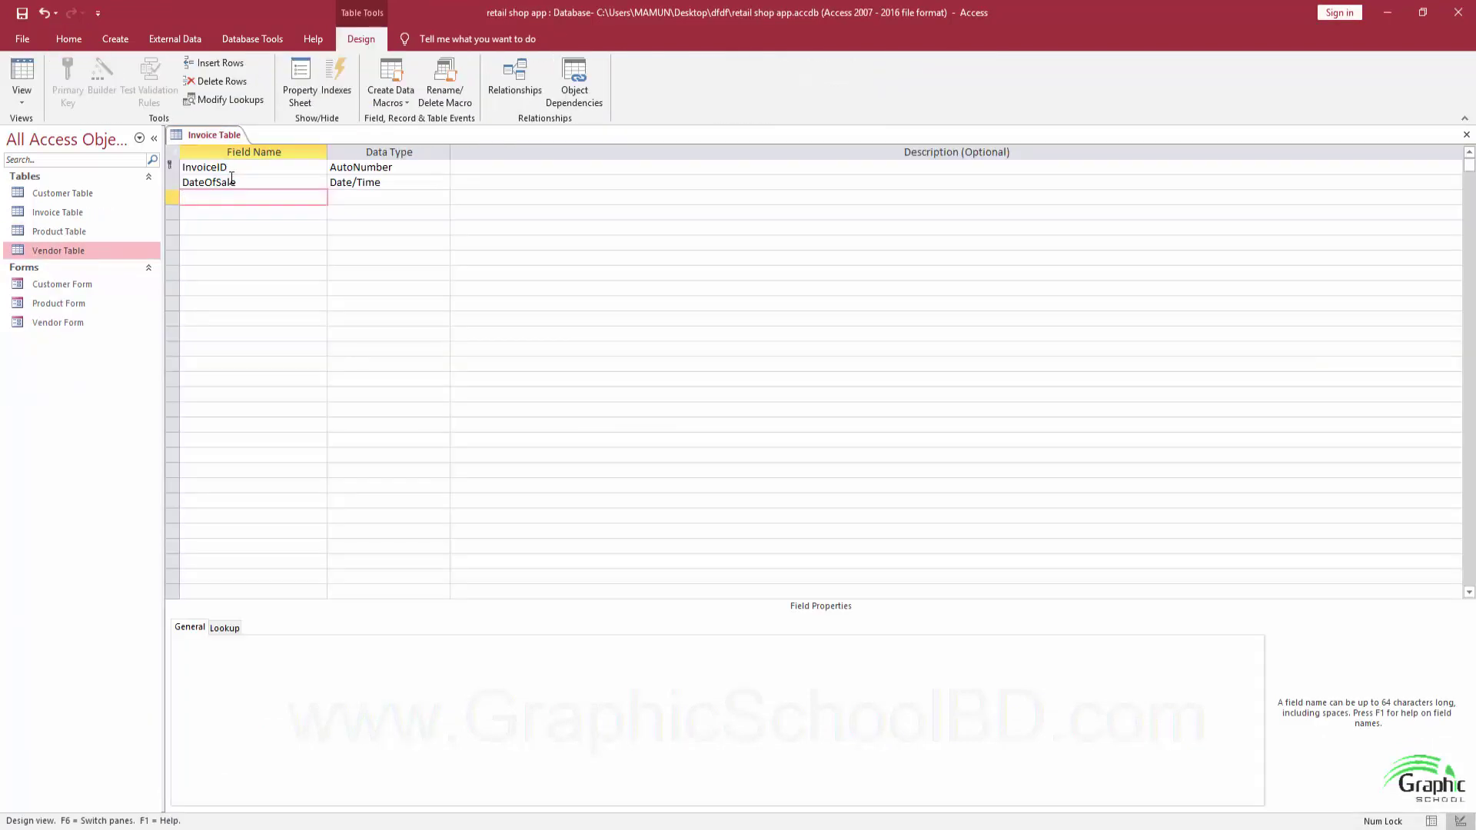
pyautogui.write('customerID')
# Turn CustomerID into a Lookup Wizard field whose values come from Customer Table.
pyautogui.click(352, 197)
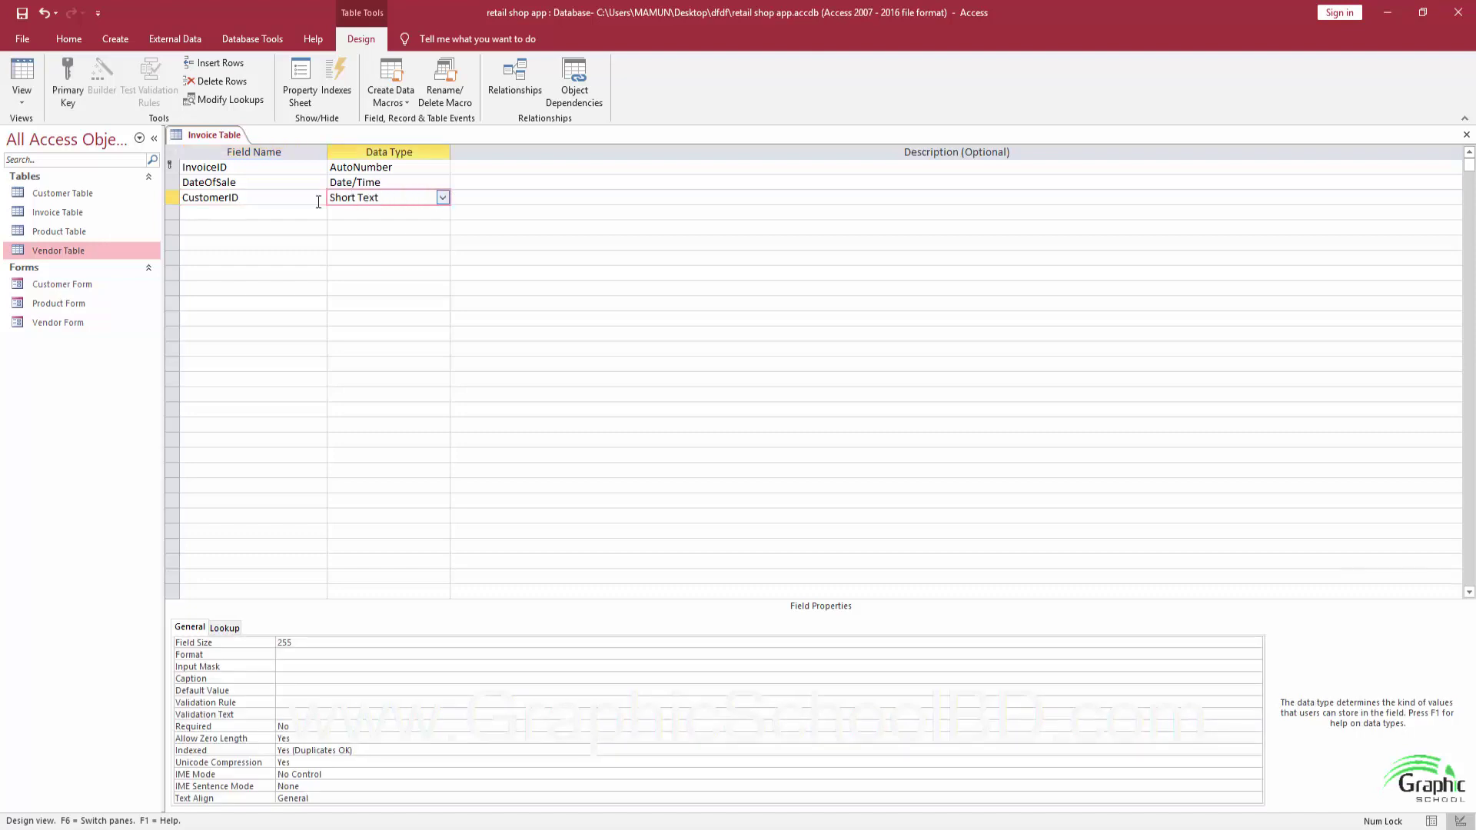
pyautogui.click(442, 197)
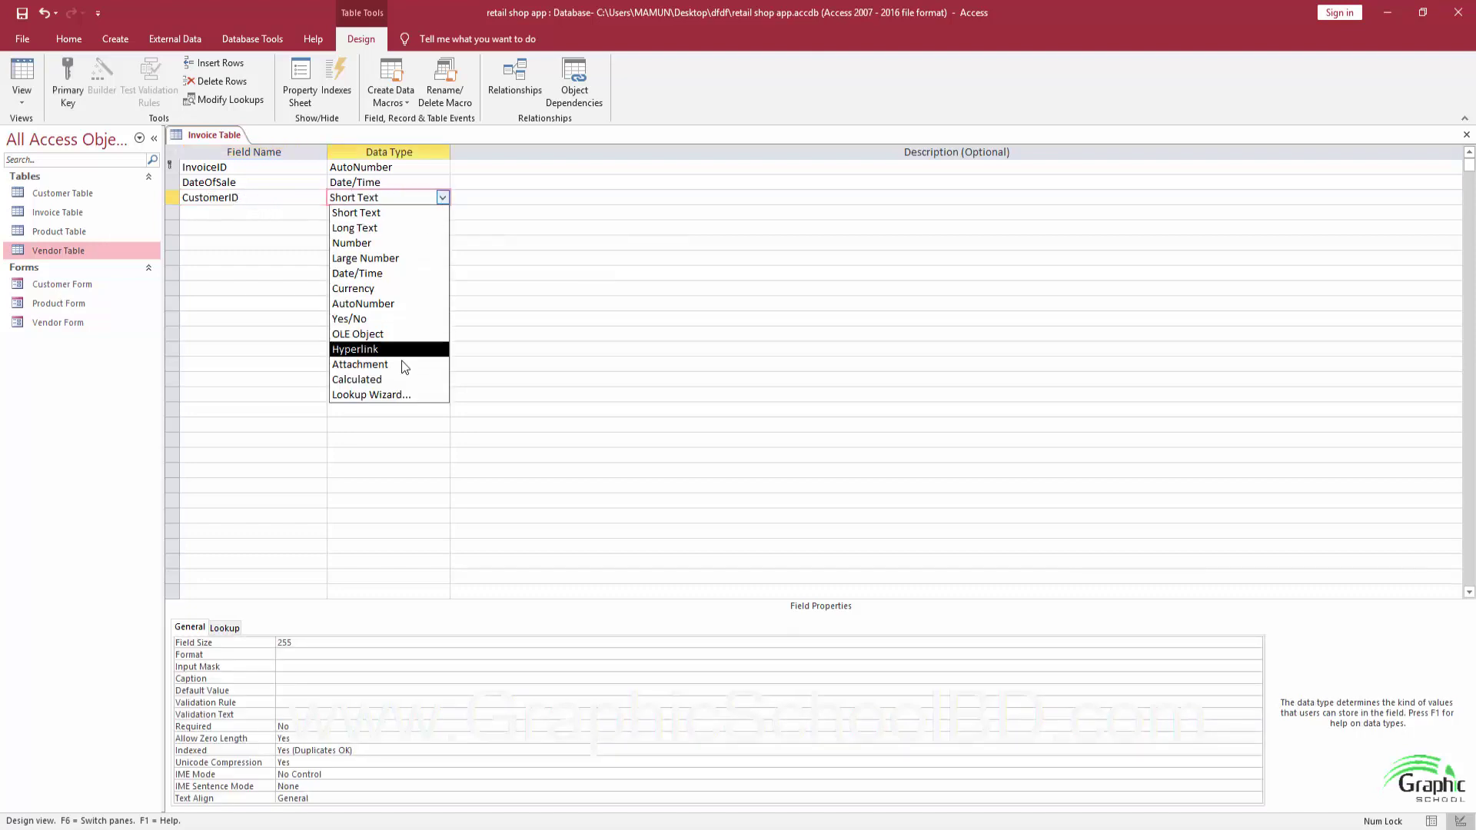
pyautogui.click(372, 395)
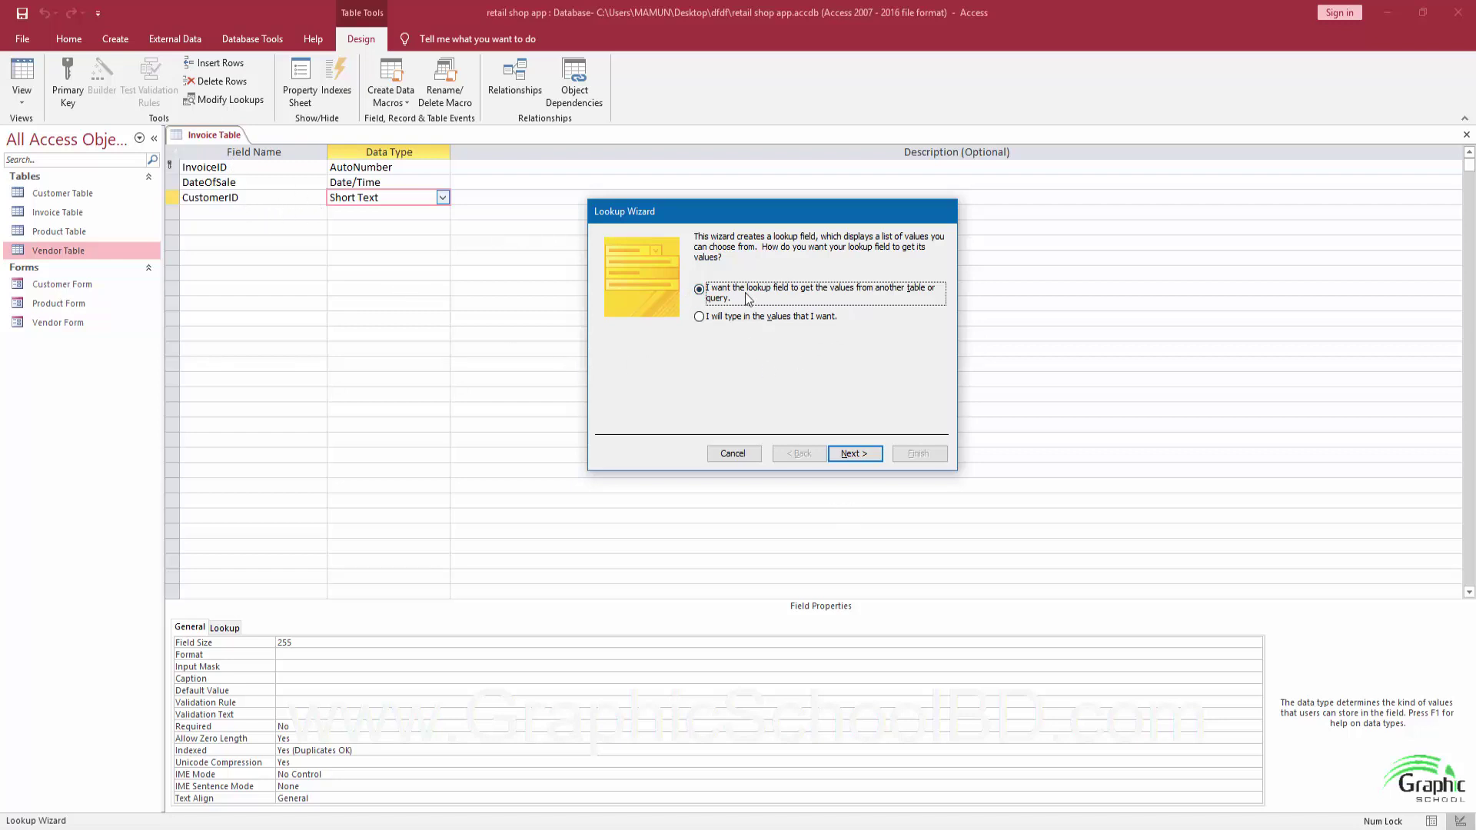
pyautogui.click(867, 455)
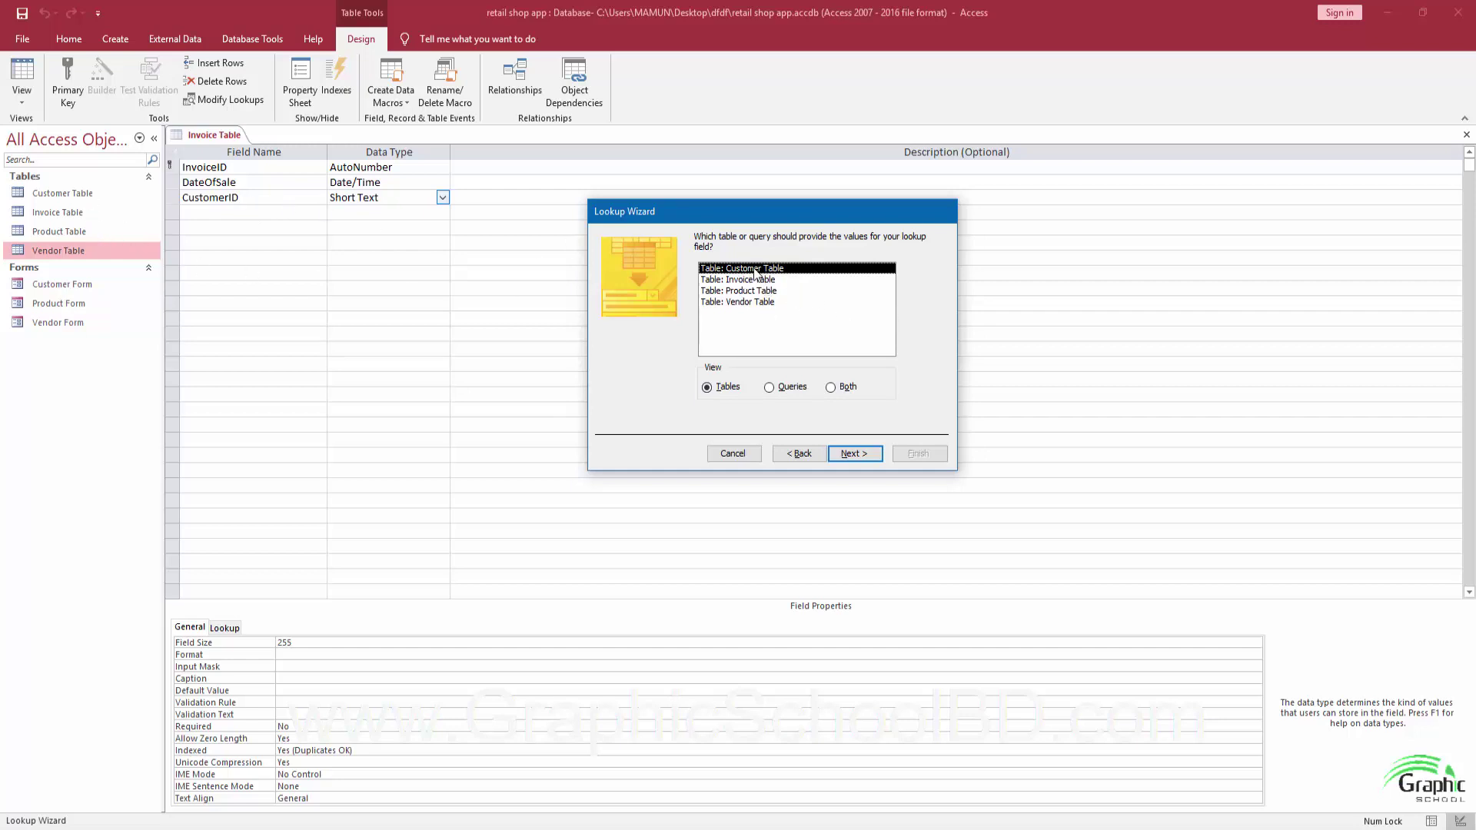
pyautogui.click(848, 455)
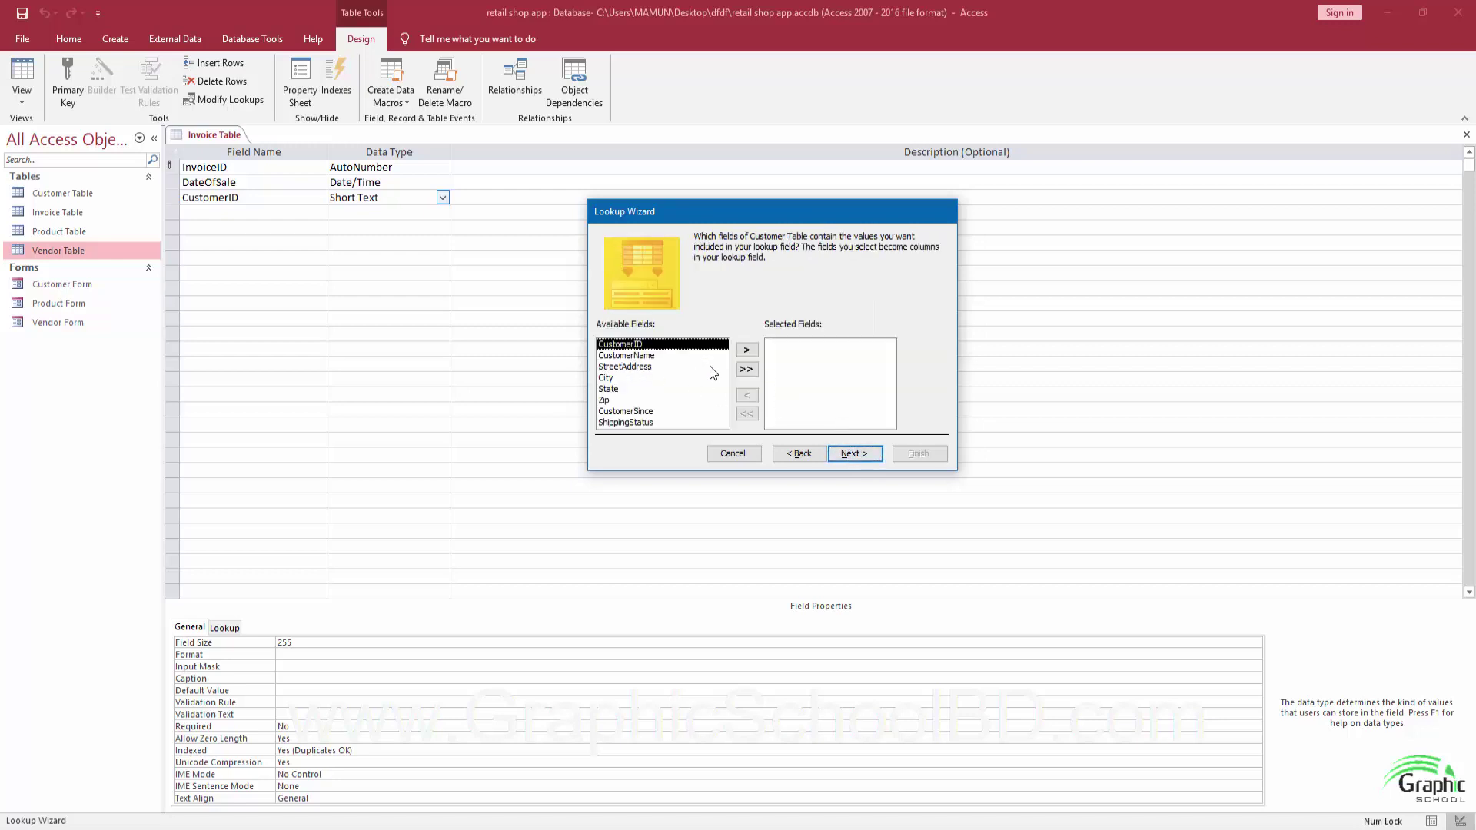
# Include CustomerID and CustomerName in the lookup and sort it by CustomerName.
pyautogui.click(748, 350)
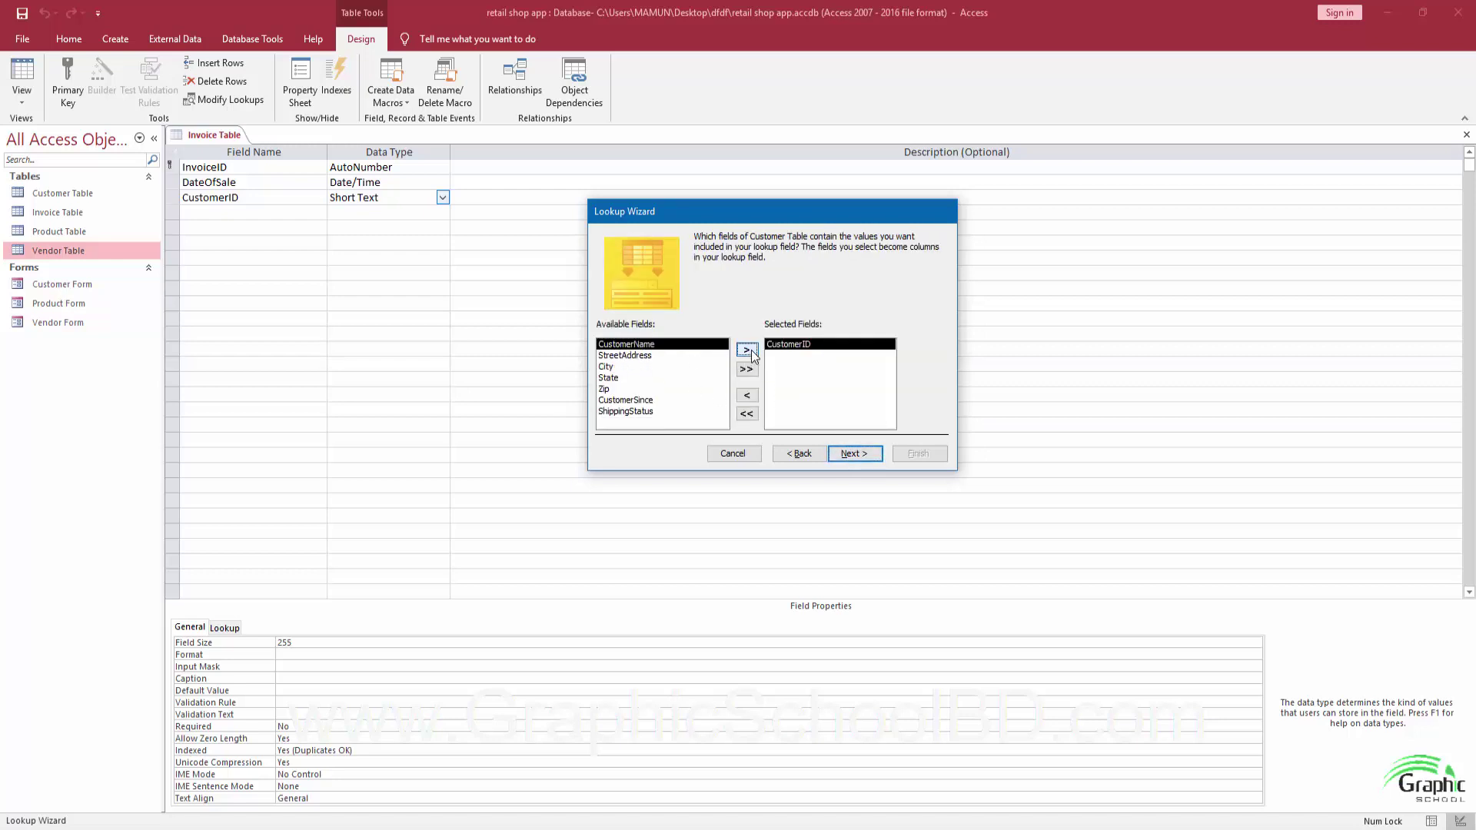
pyautogui.click(748, 350)
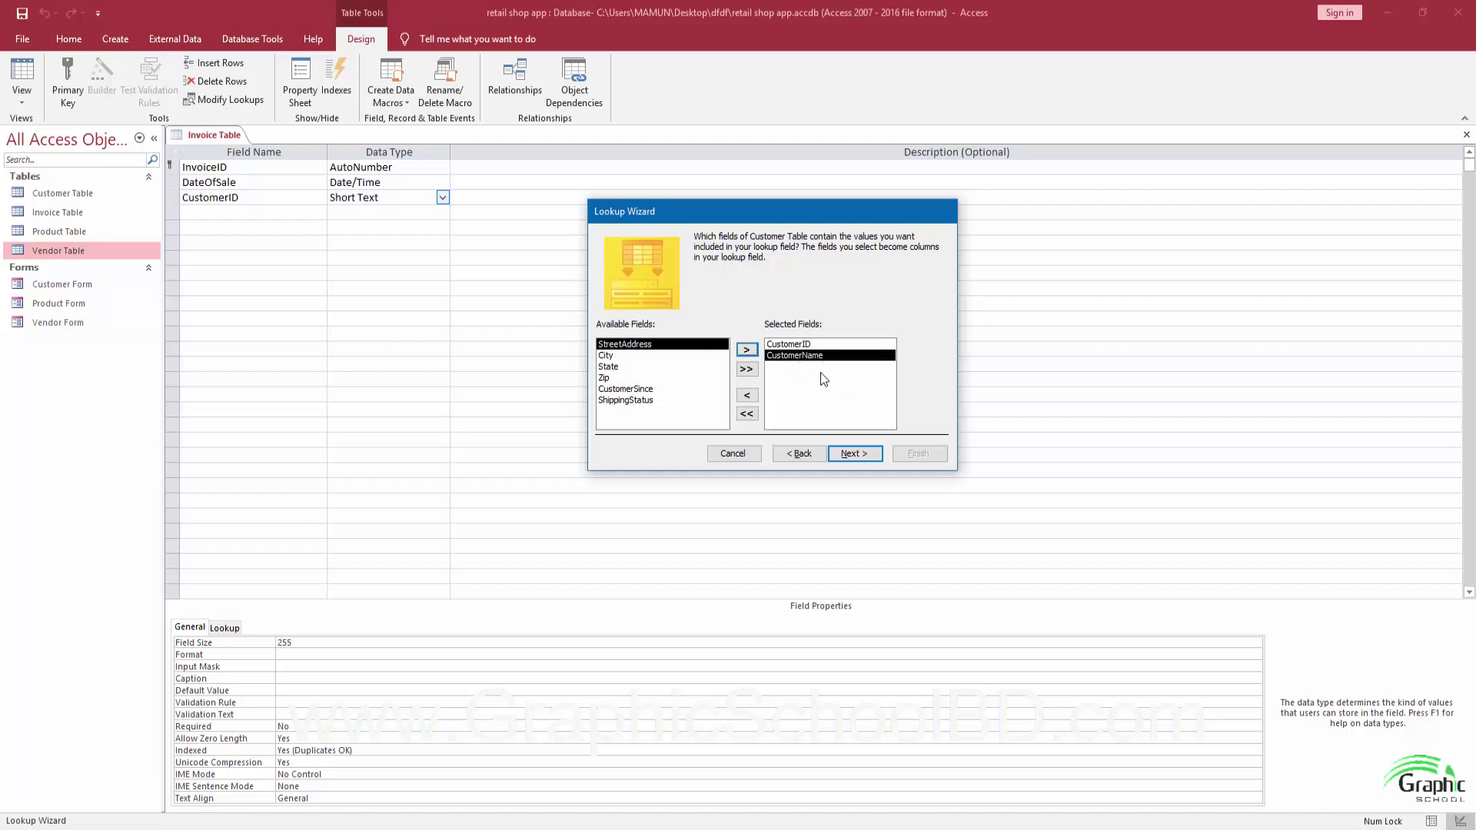
pyautogui.click(857, 455)
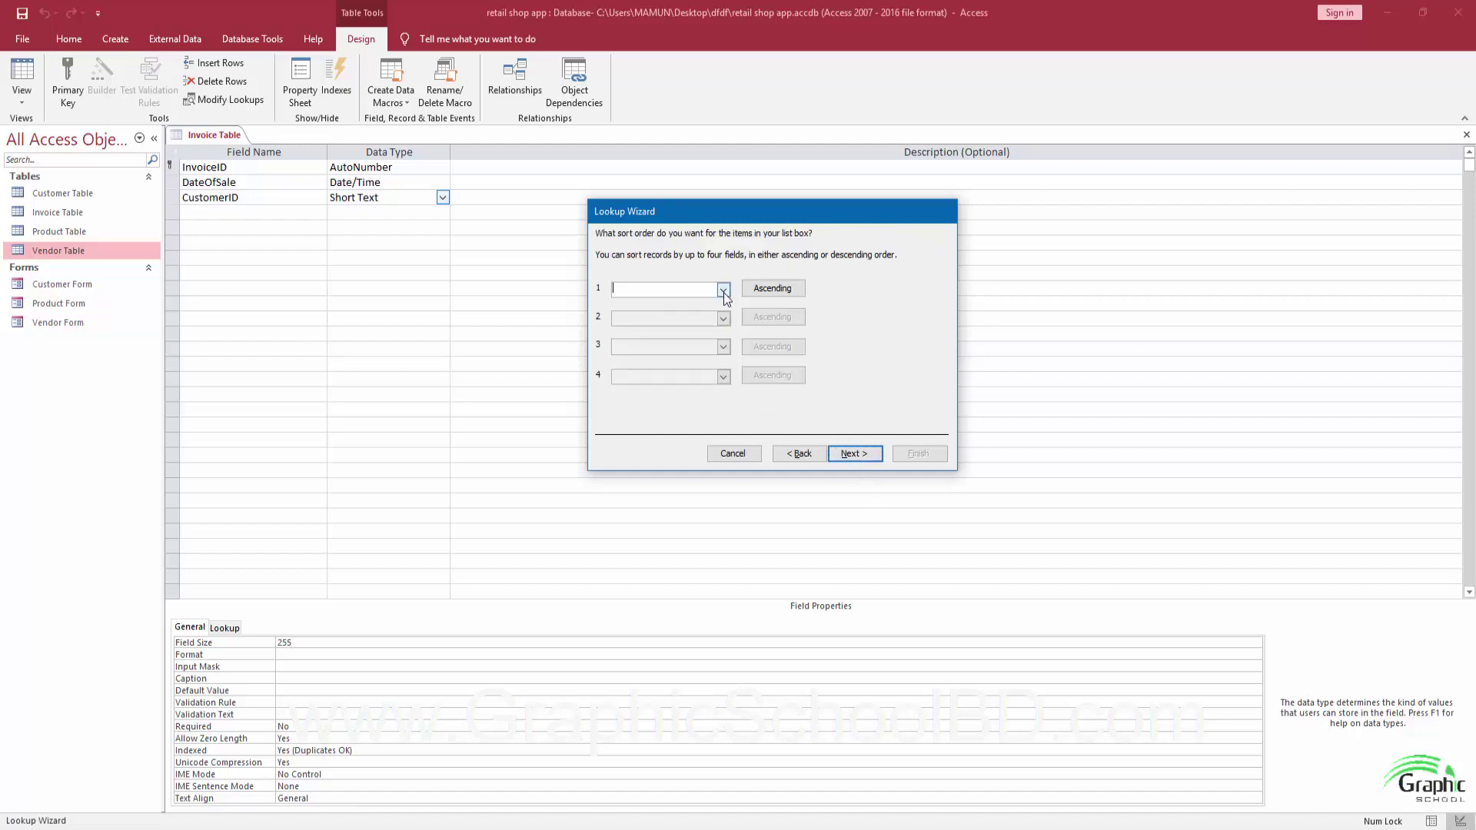
pyautogui.click(723, 290)
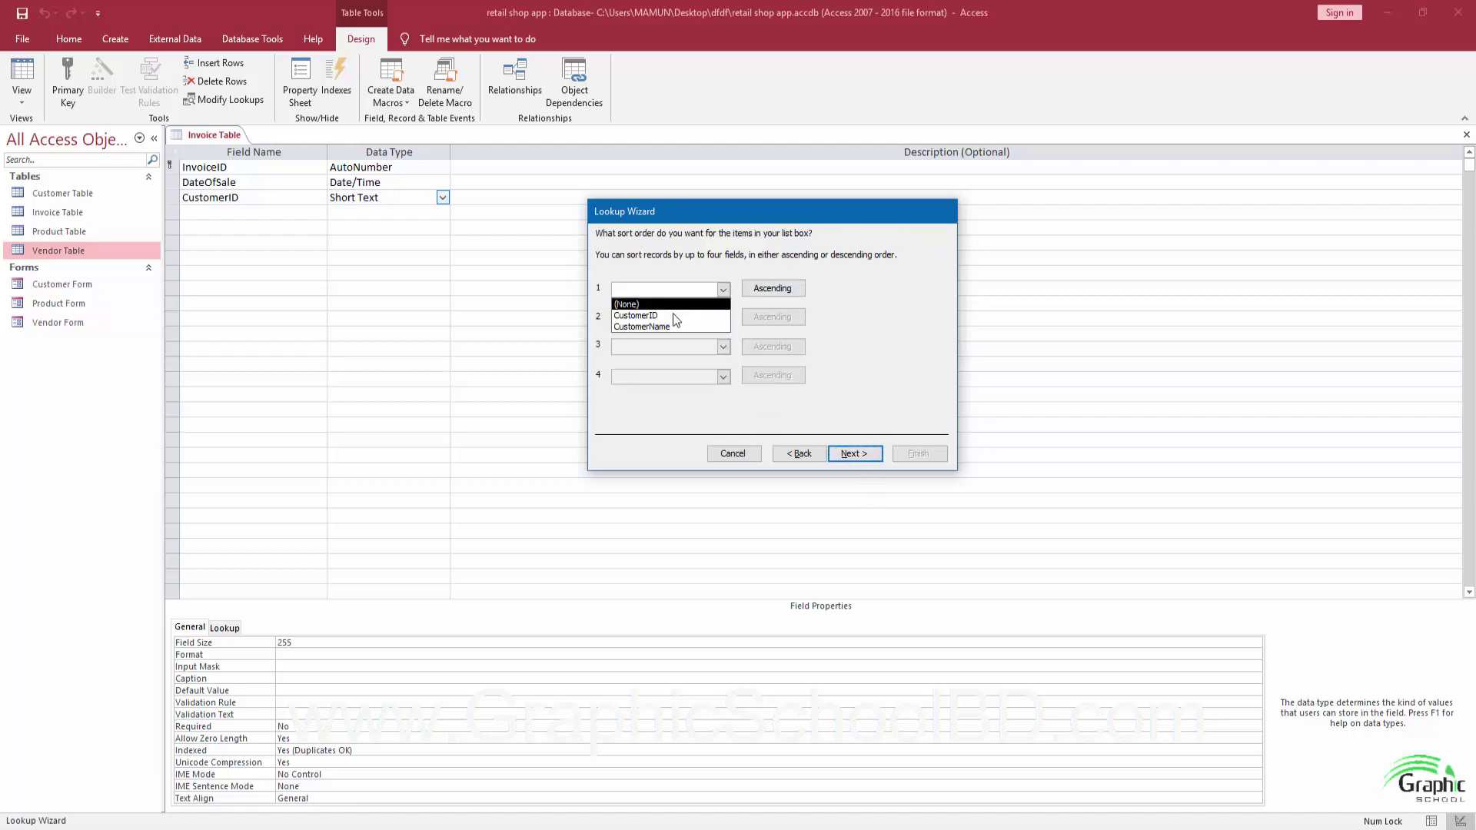
pyautogui.click(657, 328)
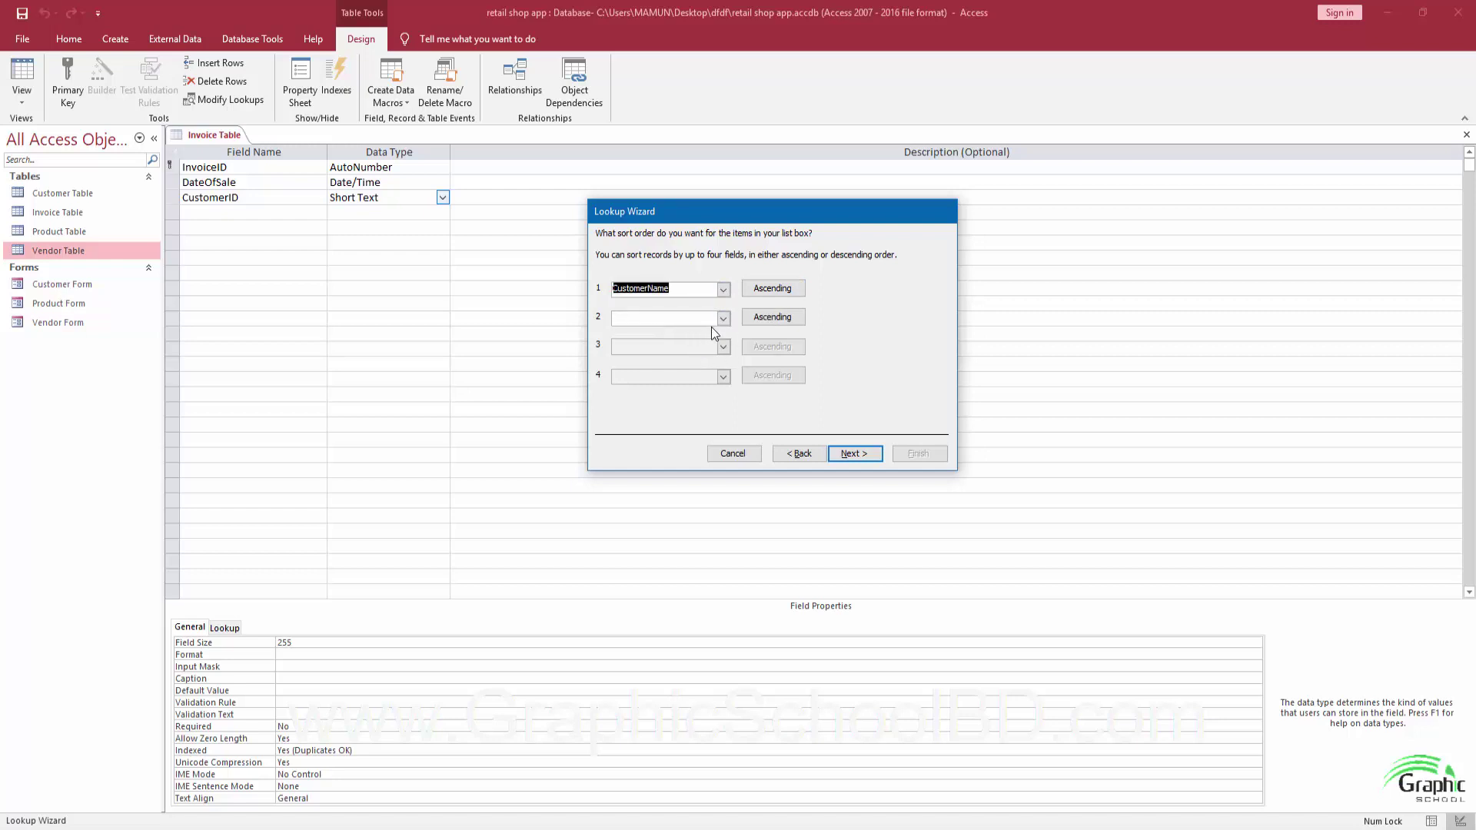
pyautogui.click(852, 454)
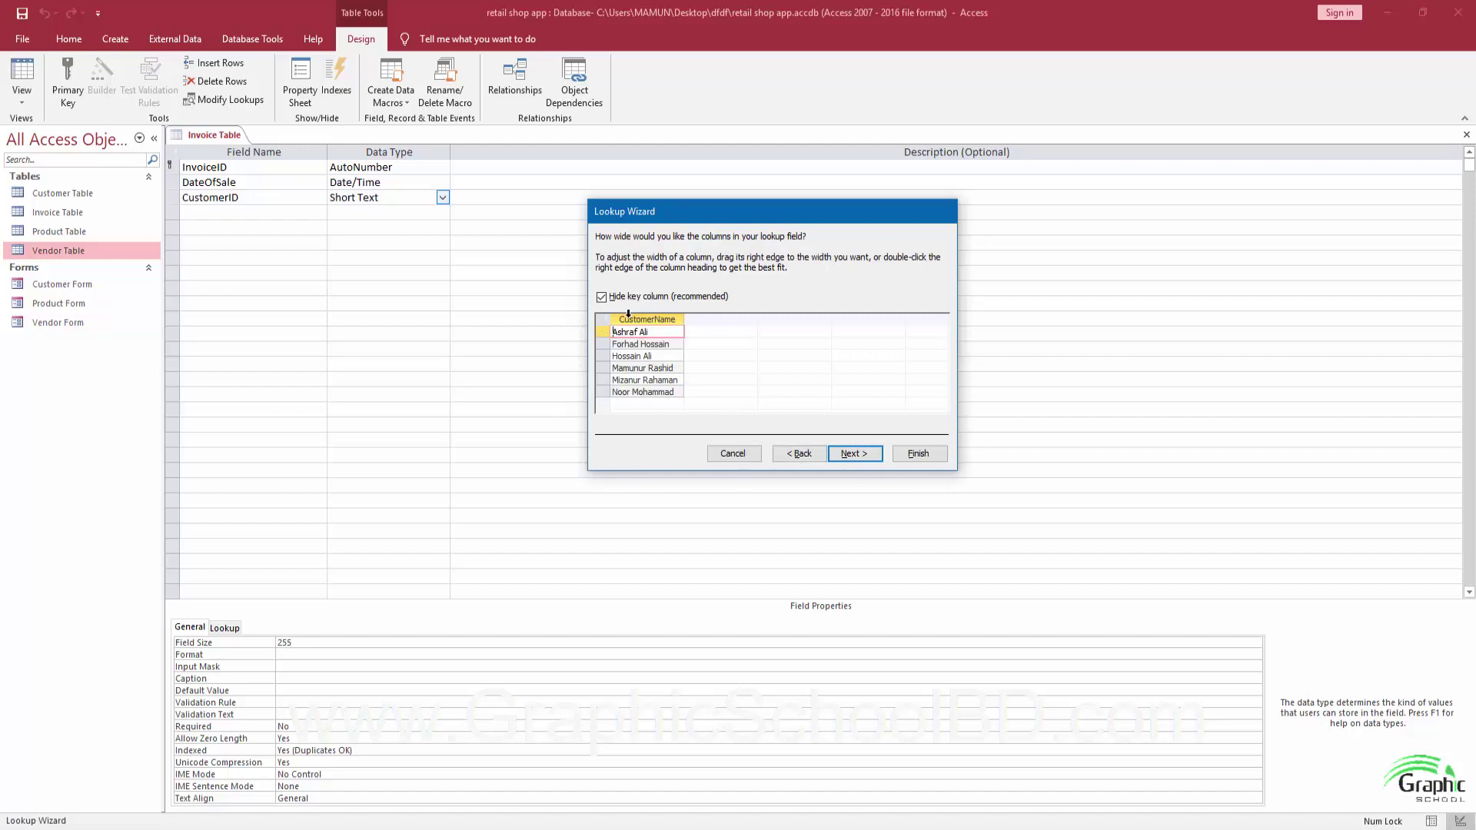
# Show the CustomerID key column and store CustomerID as the lookup's value.
pyautogui.click(601, 297)
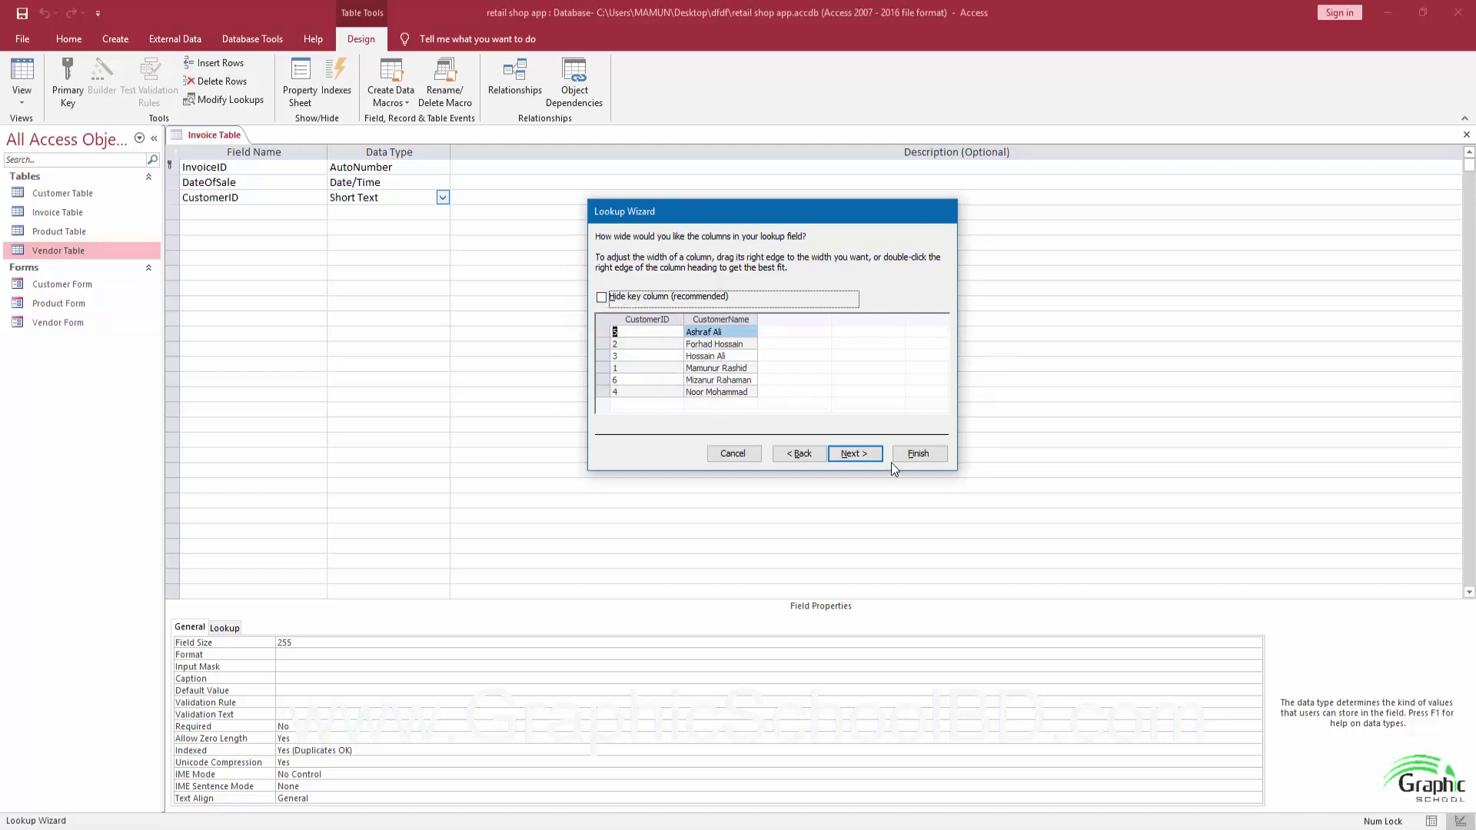
pyautogui.click(851, 453)
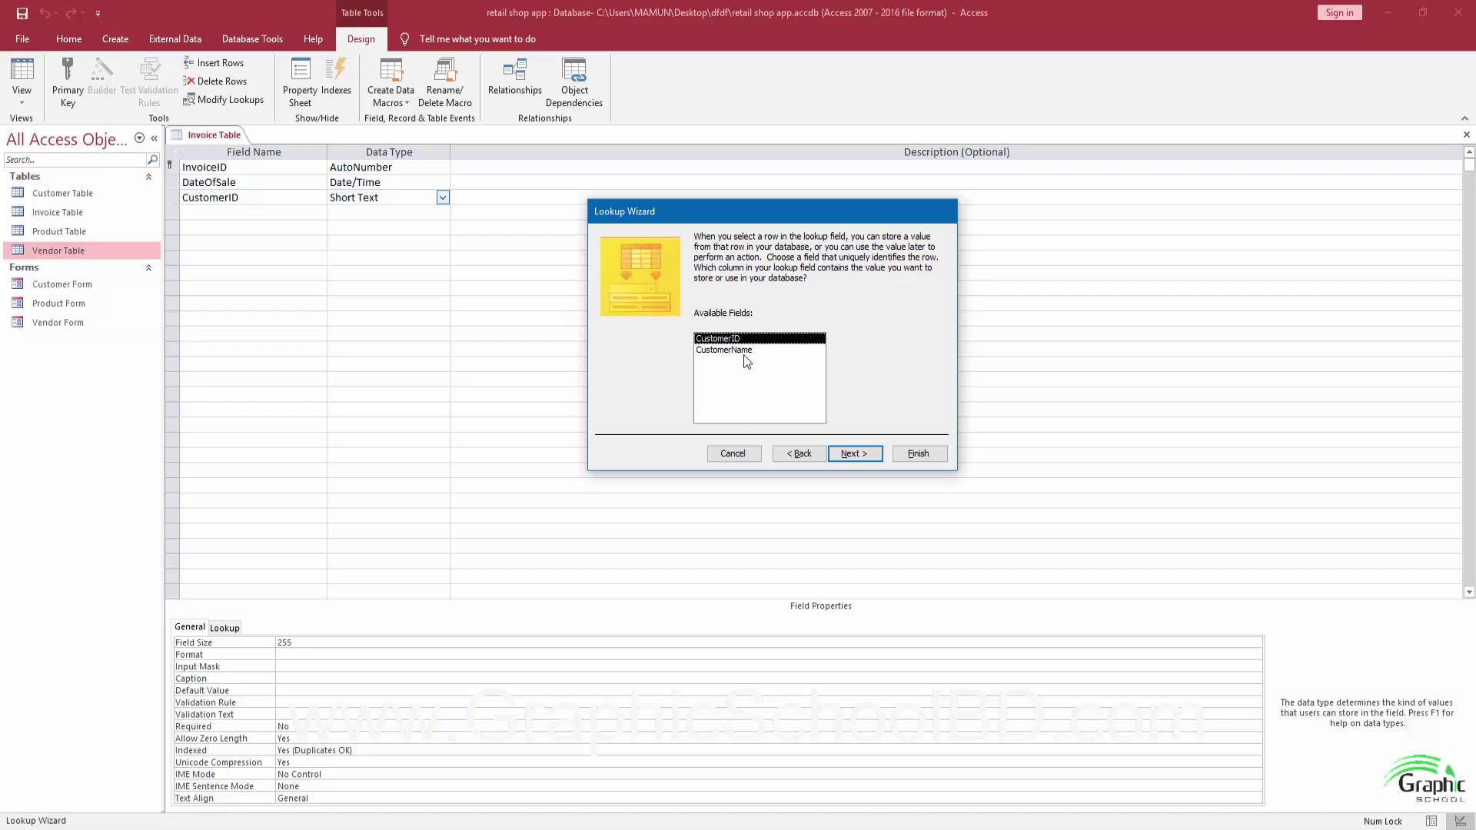
pyautogui.click(744, 352)
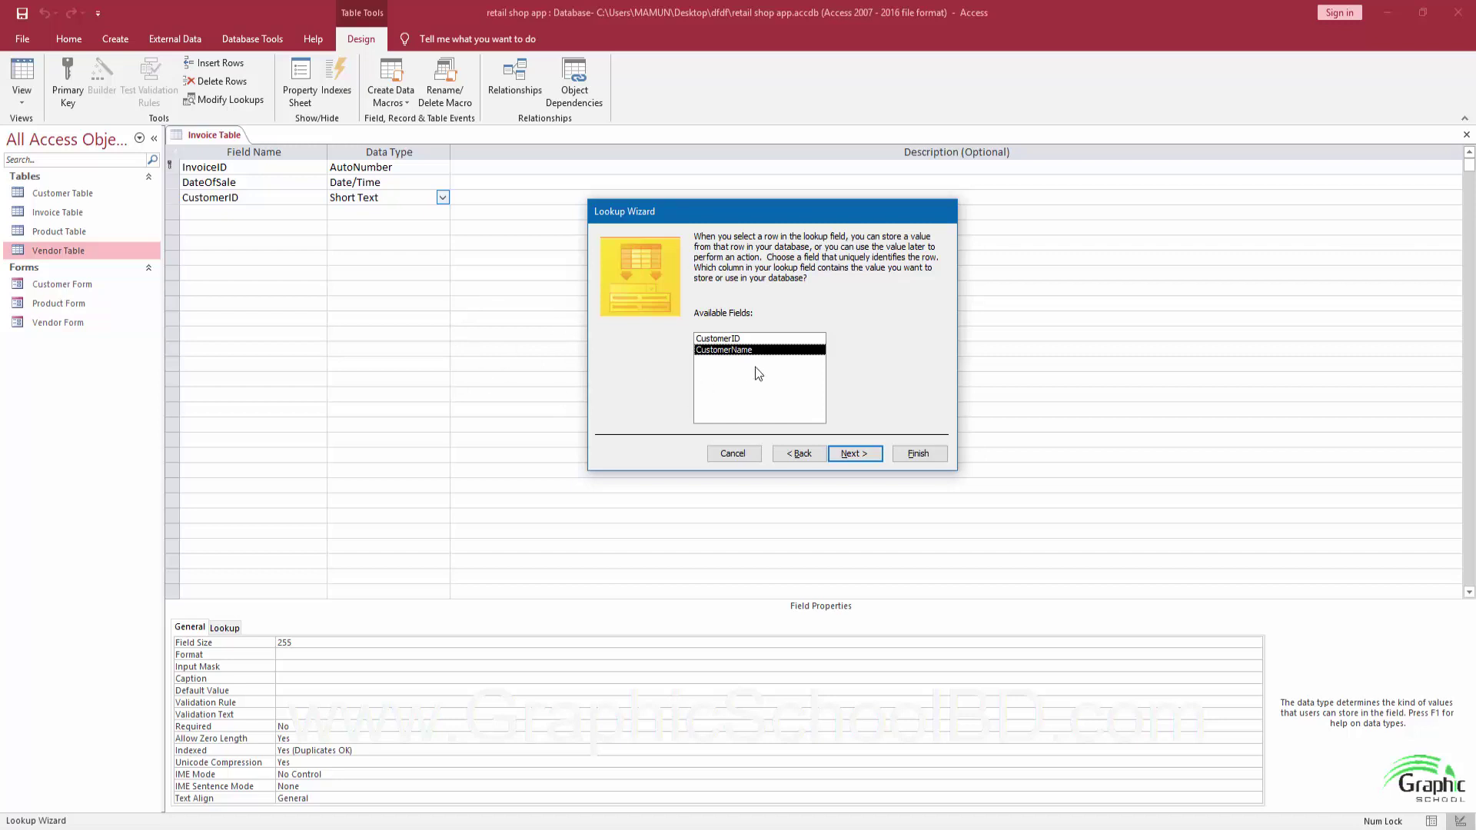
pyautogui.press('Up')
pyautogui.click(858, 459)
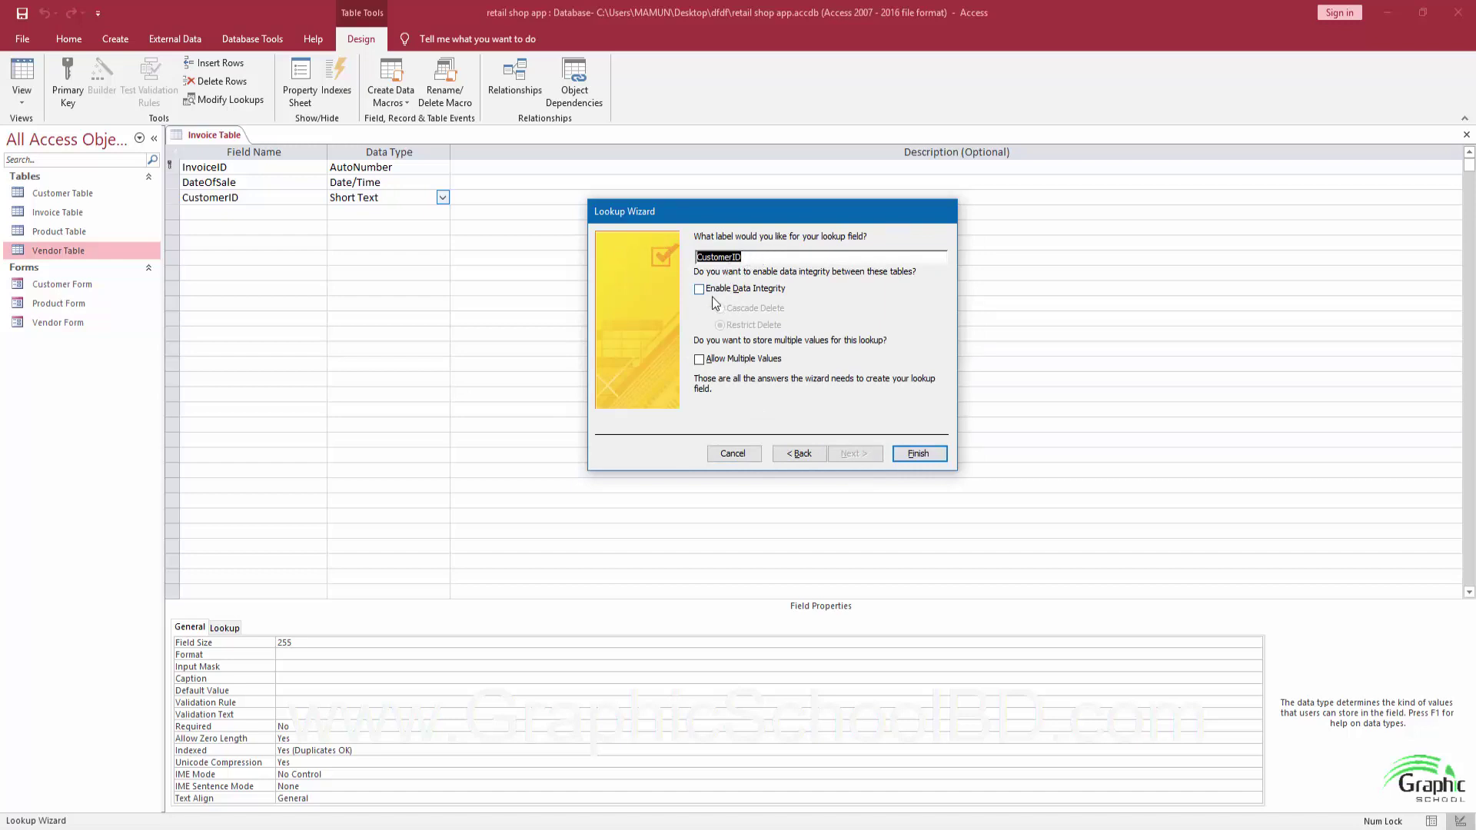
# Enable data integrity, finish the lookup, save Invoice Table, and close its design.
pyautogui.click(738, 292)
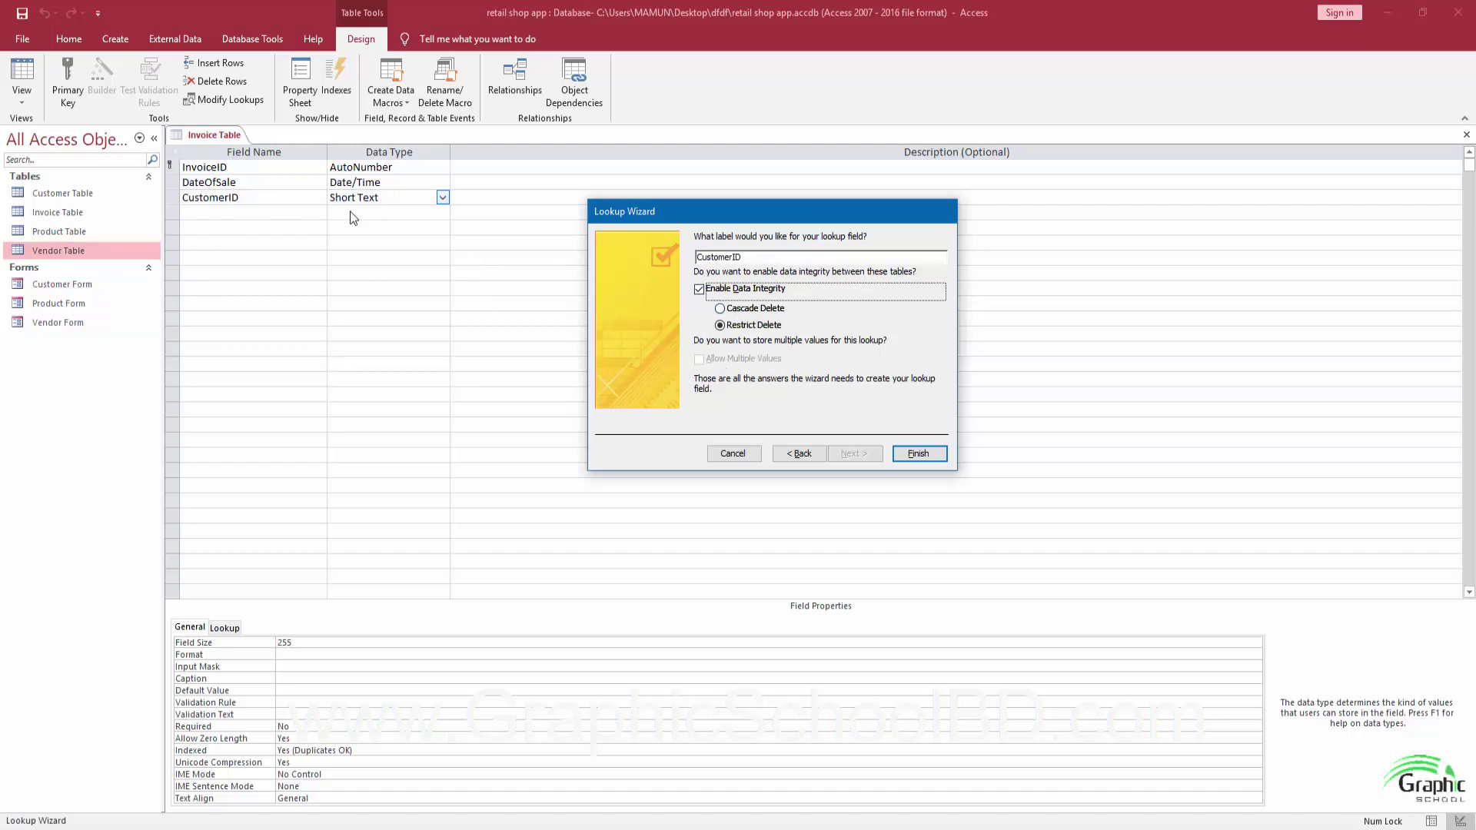
pyautogui.click(918, 455)
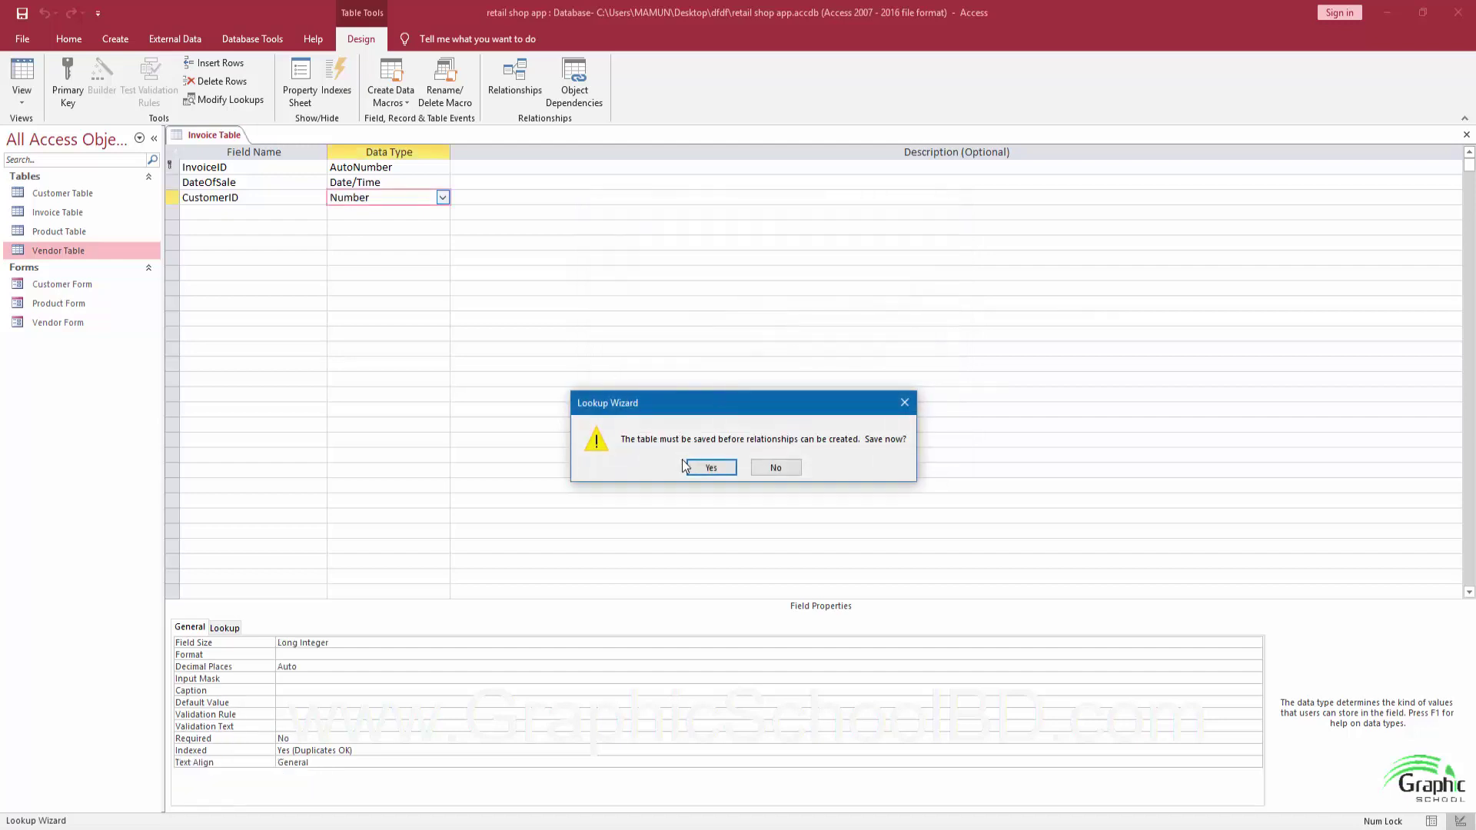
pyautogui.click(710, 469)
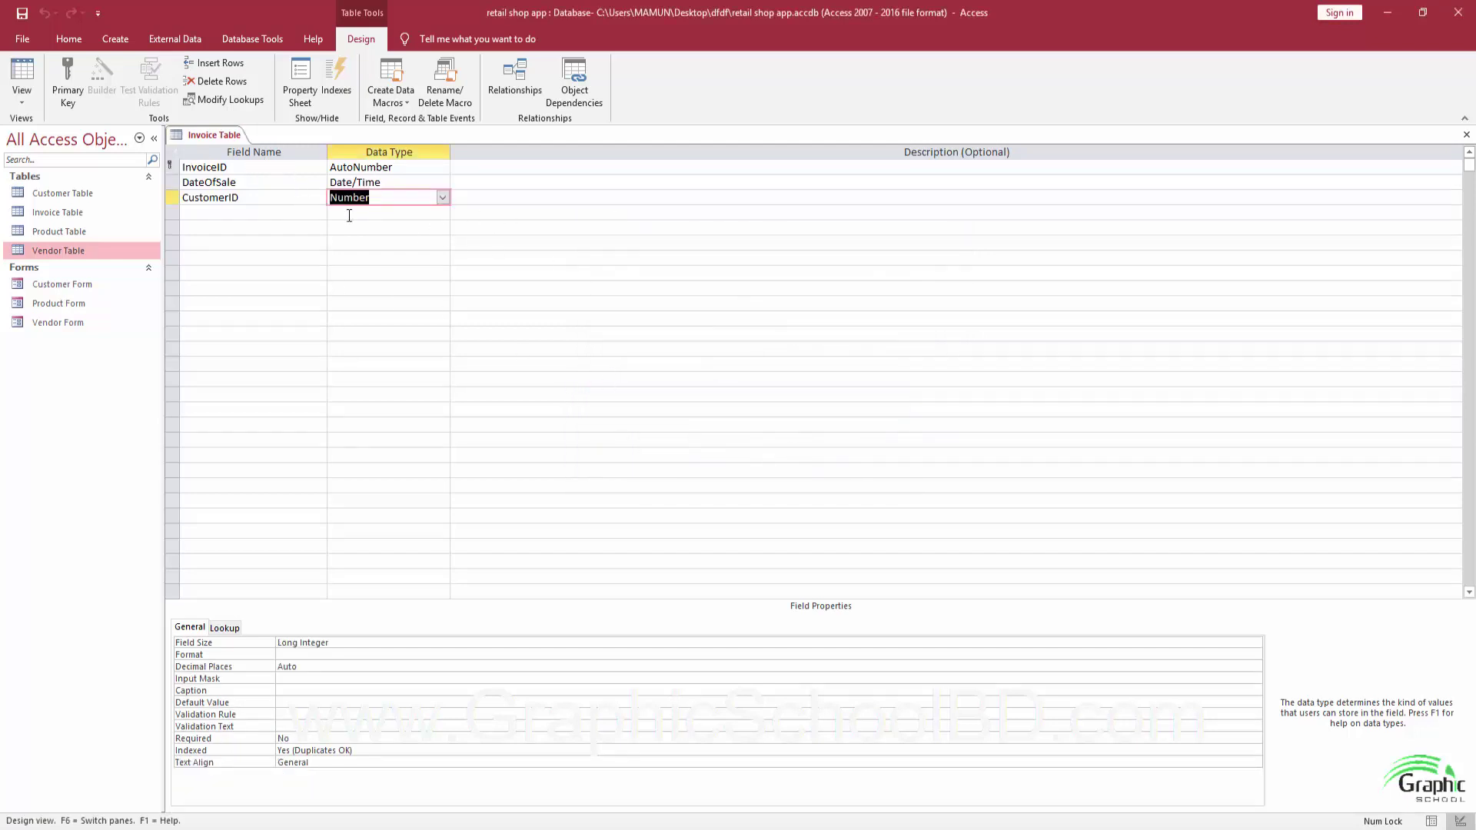
pyautogui.click(1466, 134)
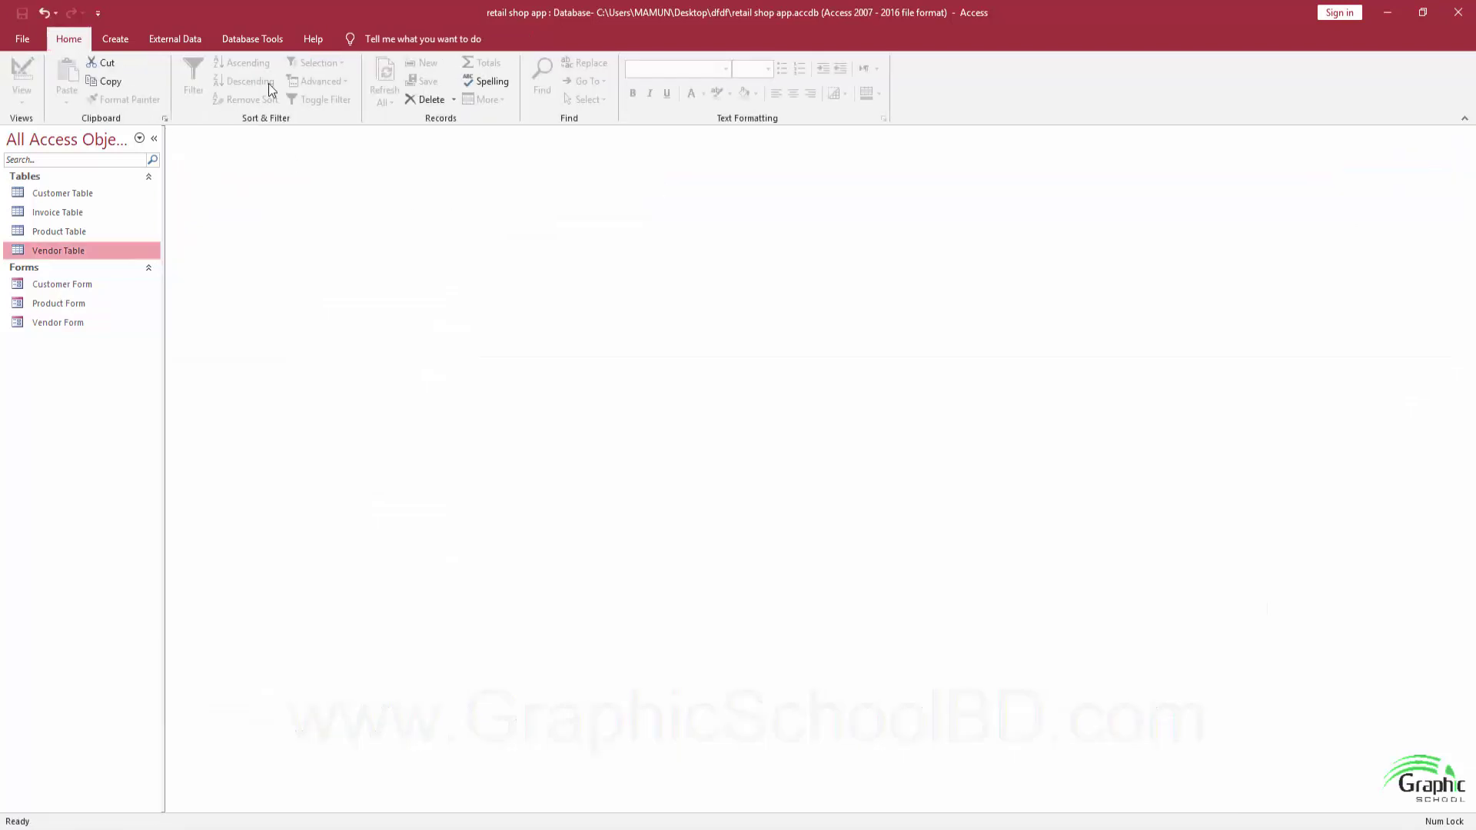
# Add Customer Table and Invoice Table to the Relationships window and arrange them side by side.
pyautogui.click(252, 43)
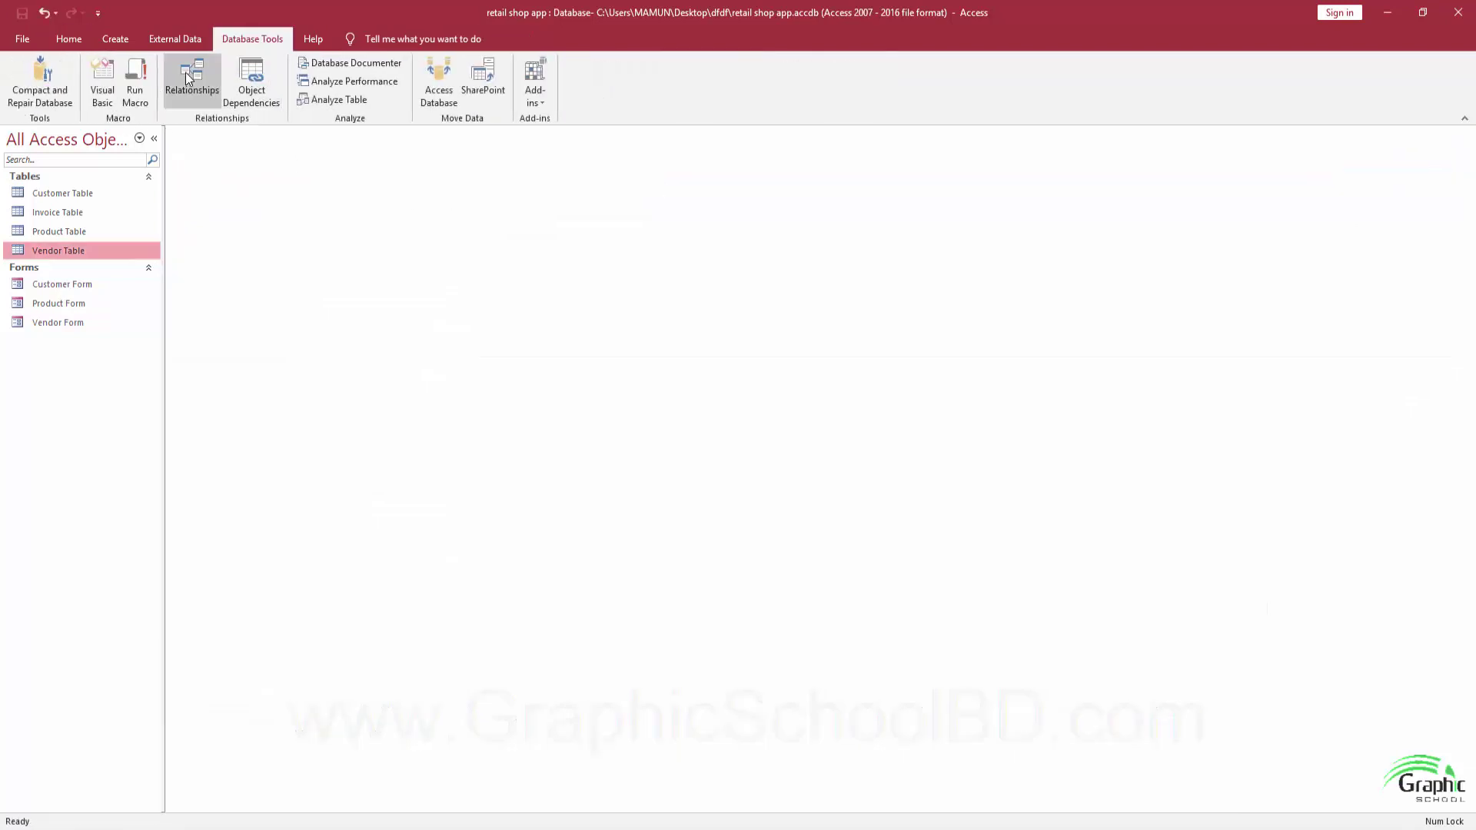
pyautogui.click(186, 73)
pyautogui.click(193, 81)
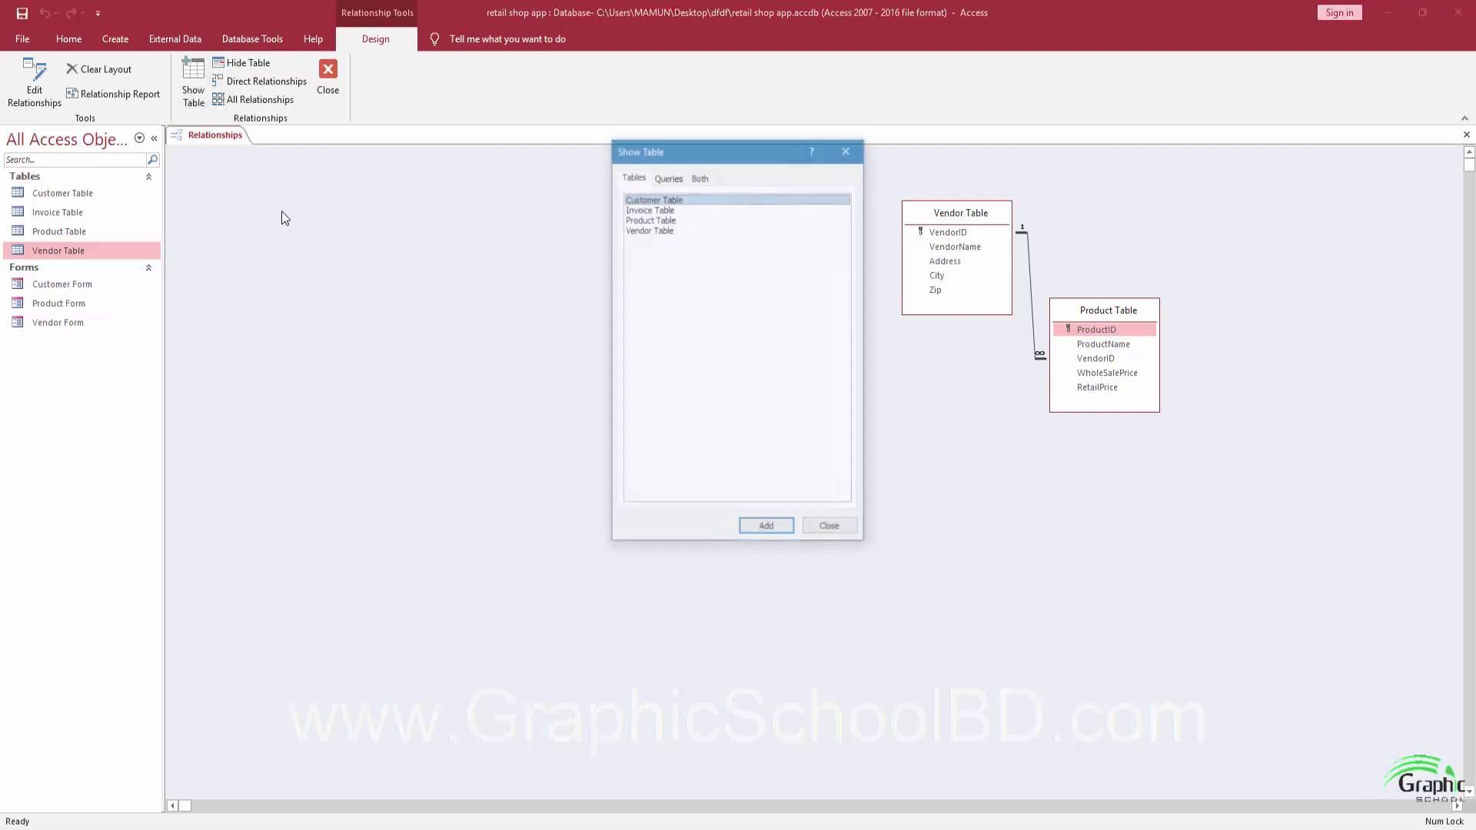
pyautogui.keyDown('shift'); pyautogui.click(682, 210); pyautogui.keyUp('shift')
pyautogui.click(778, 529)
pyautogui.click(828, 530)
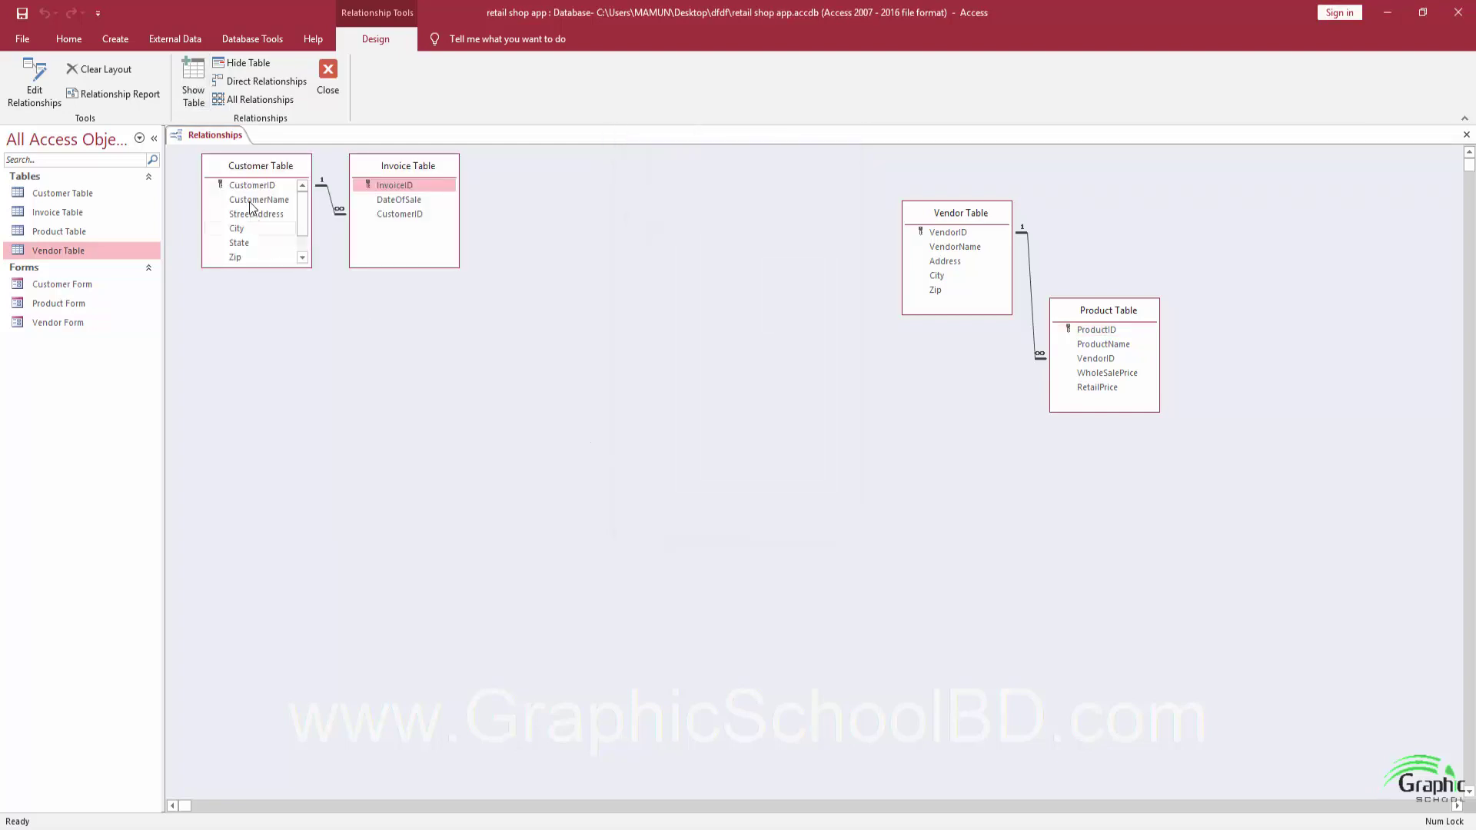
pyautogui.moveTo(371, 185); pyautogui.dragTo(450, 289)
pyautogui.moveTo(243, 154); pyautogui.dragTo(265, 351)
pyautogui.moveTo(461, 269); pyautogui.dragTo(413, 212)
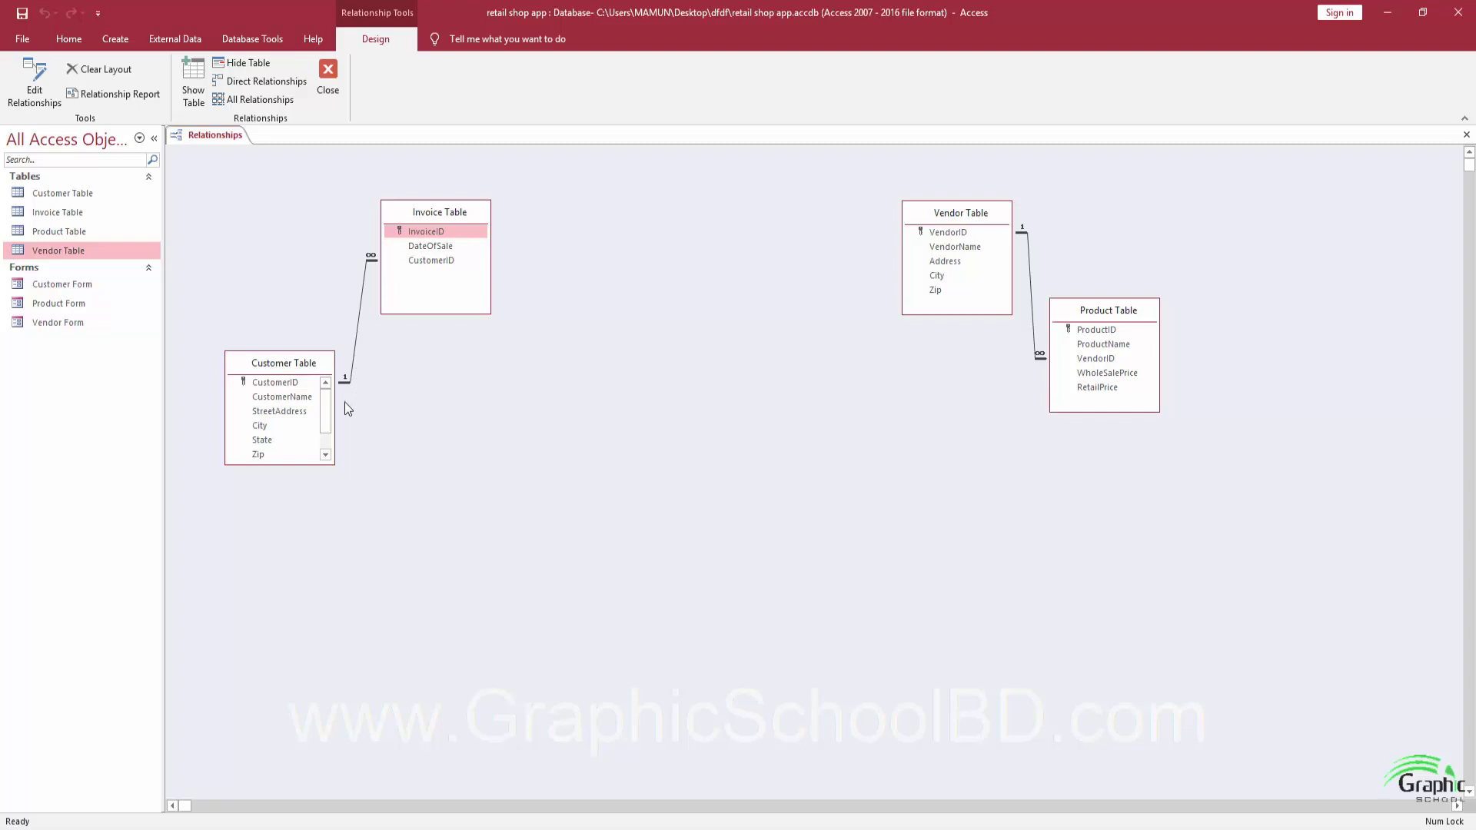
pyautogui.moveTo(303, 363); pyautogui.dragTo(266, 358)
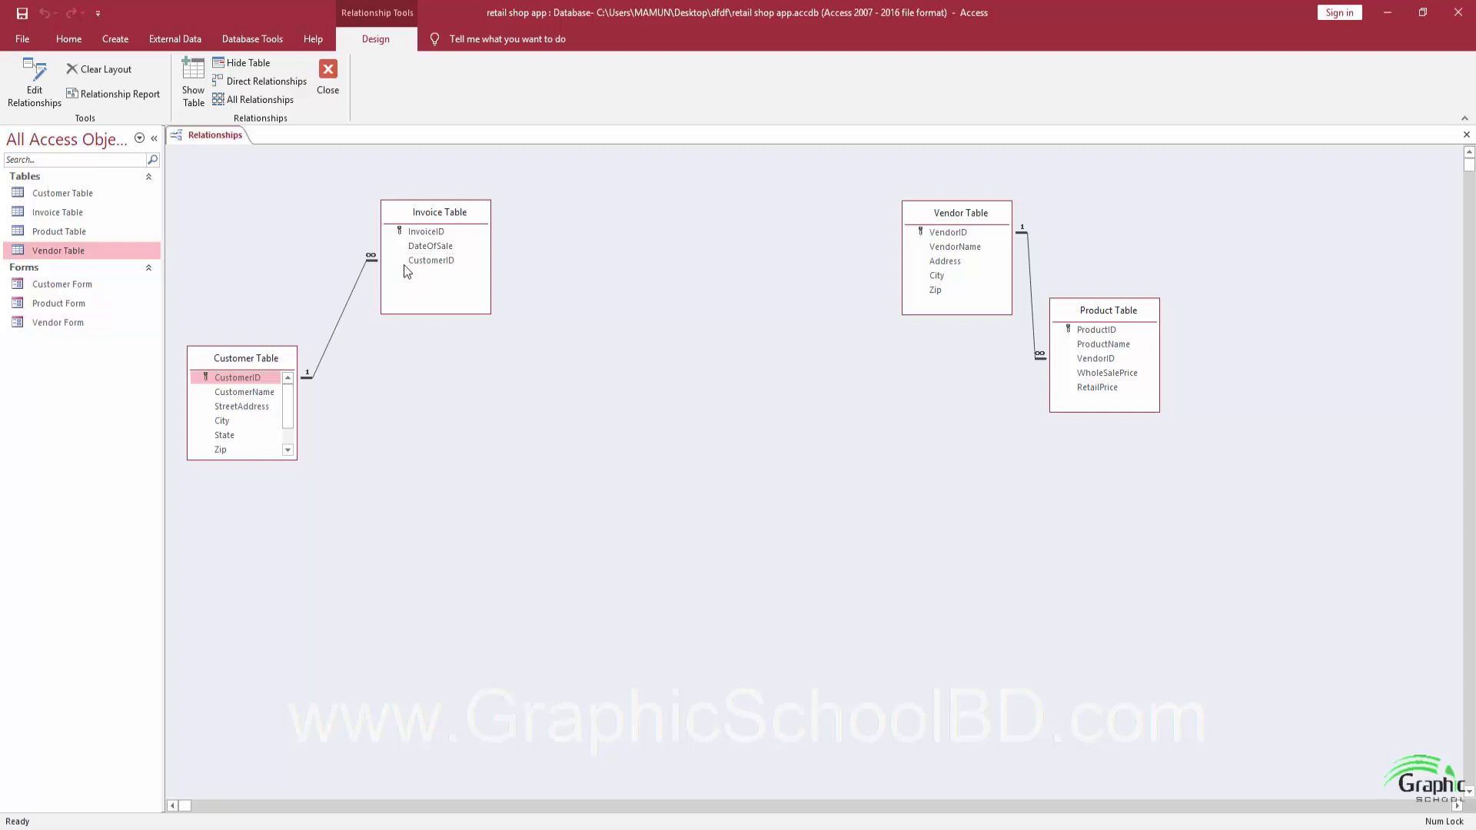
# Check the CustomerID link between both tables, then close Relationships and save the layout.
pyautogui.click(429, 261)
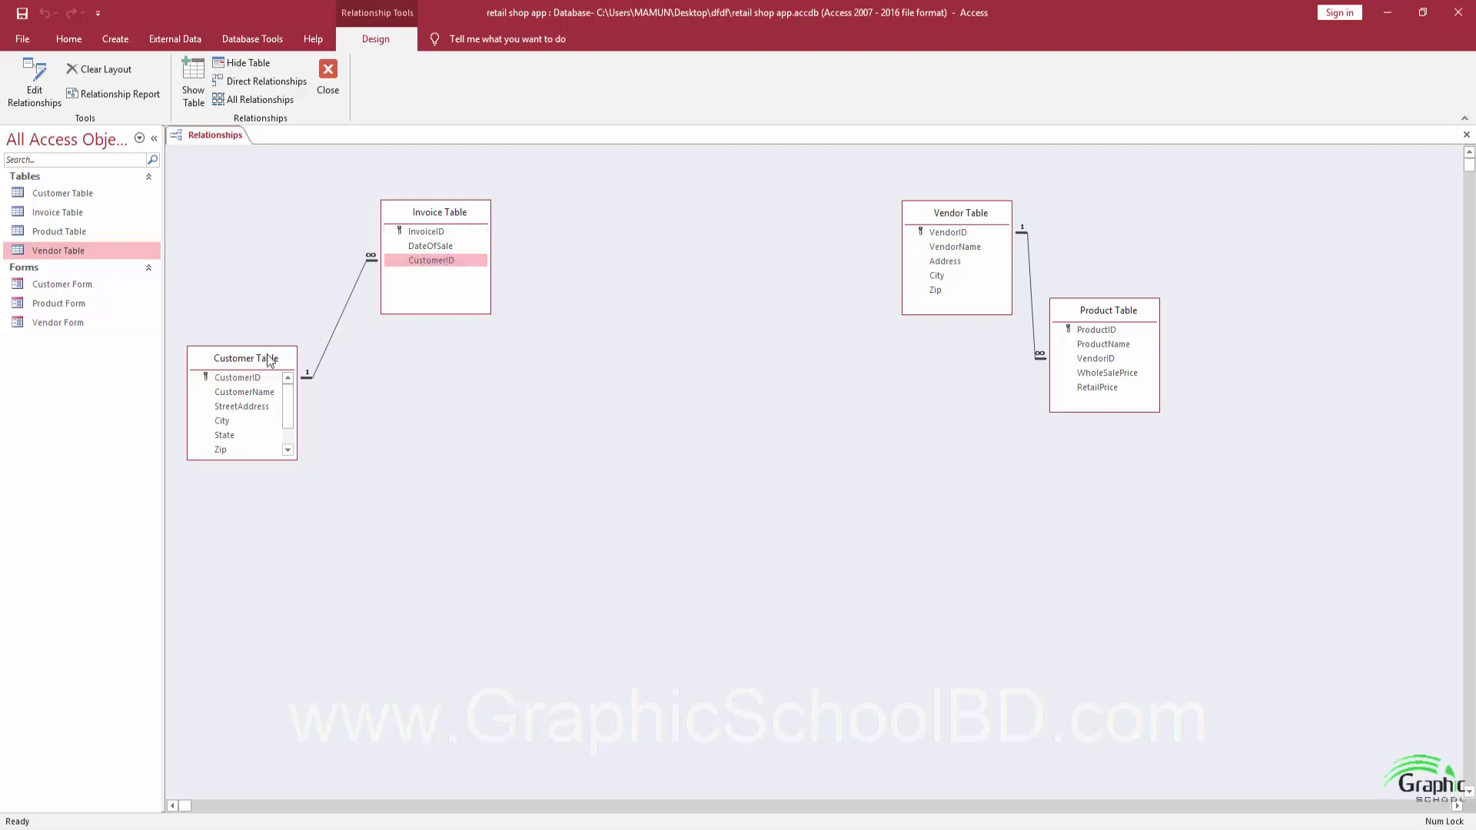
pyautogui.click(238, 377)
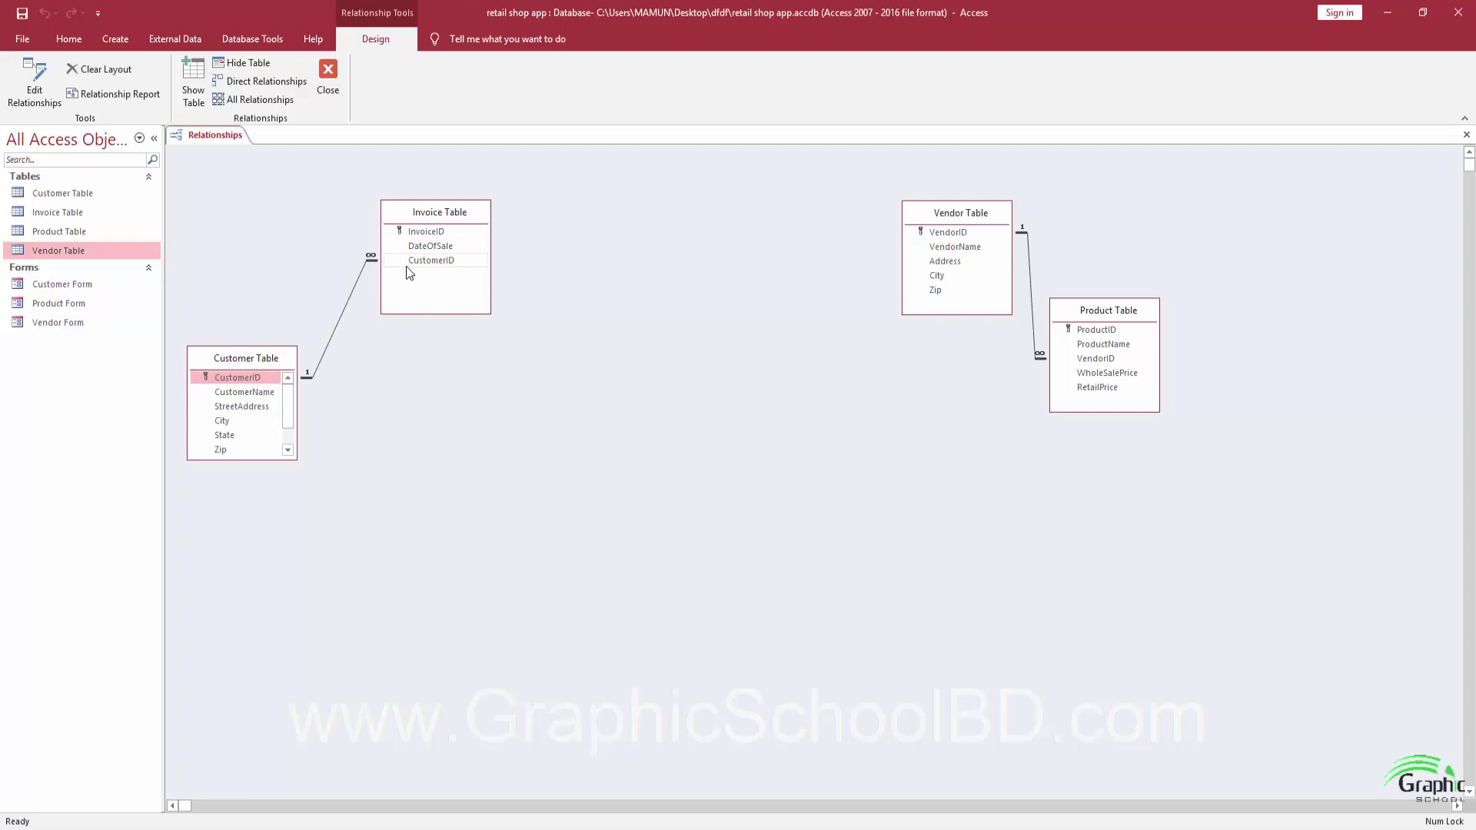
pyautogui.click(442, 218)
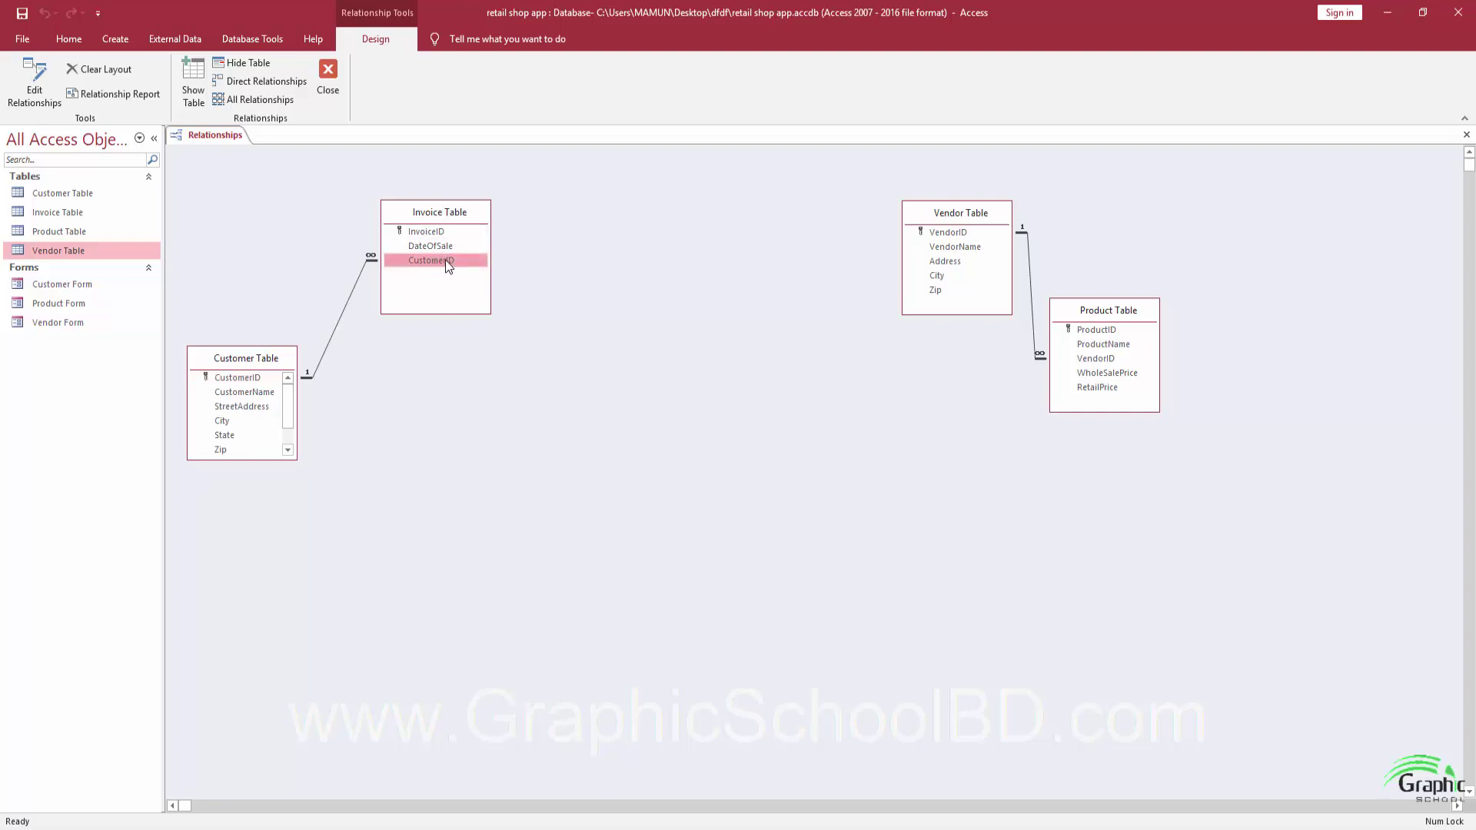
pyautogui.click(254, 356)
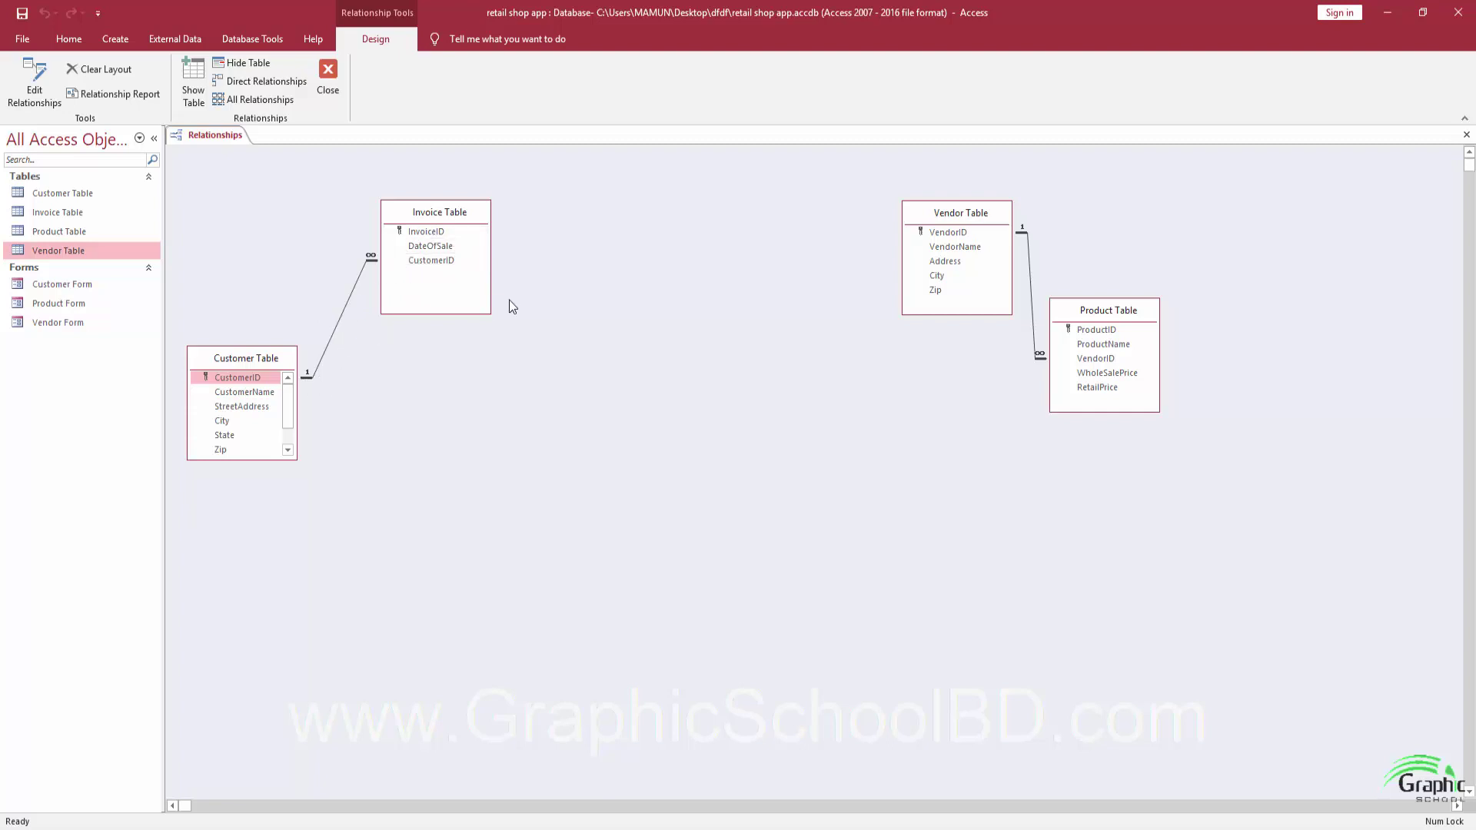
pyautogui.click(334, 79)
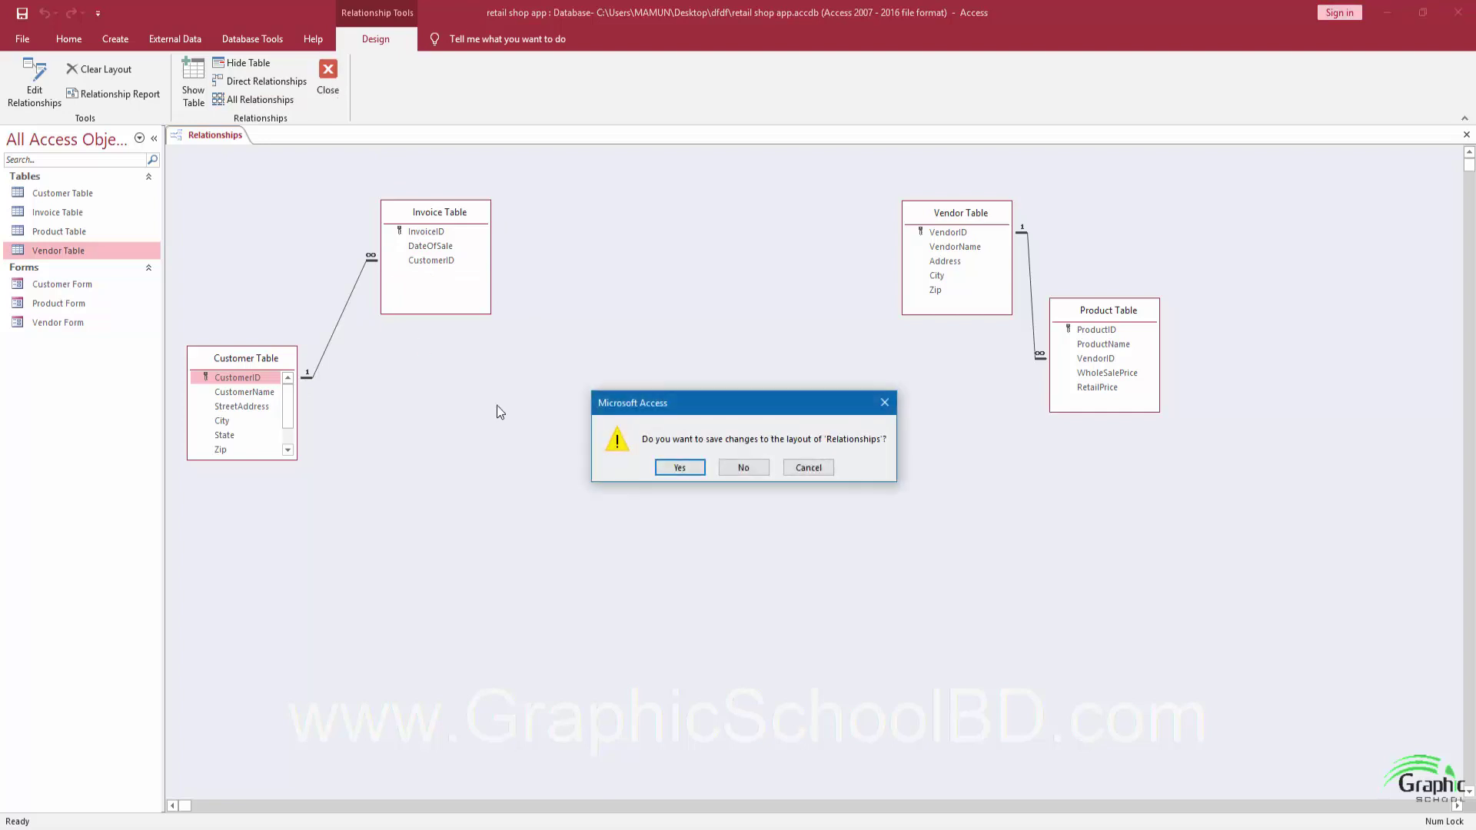
pyautogui.click(674, 468)
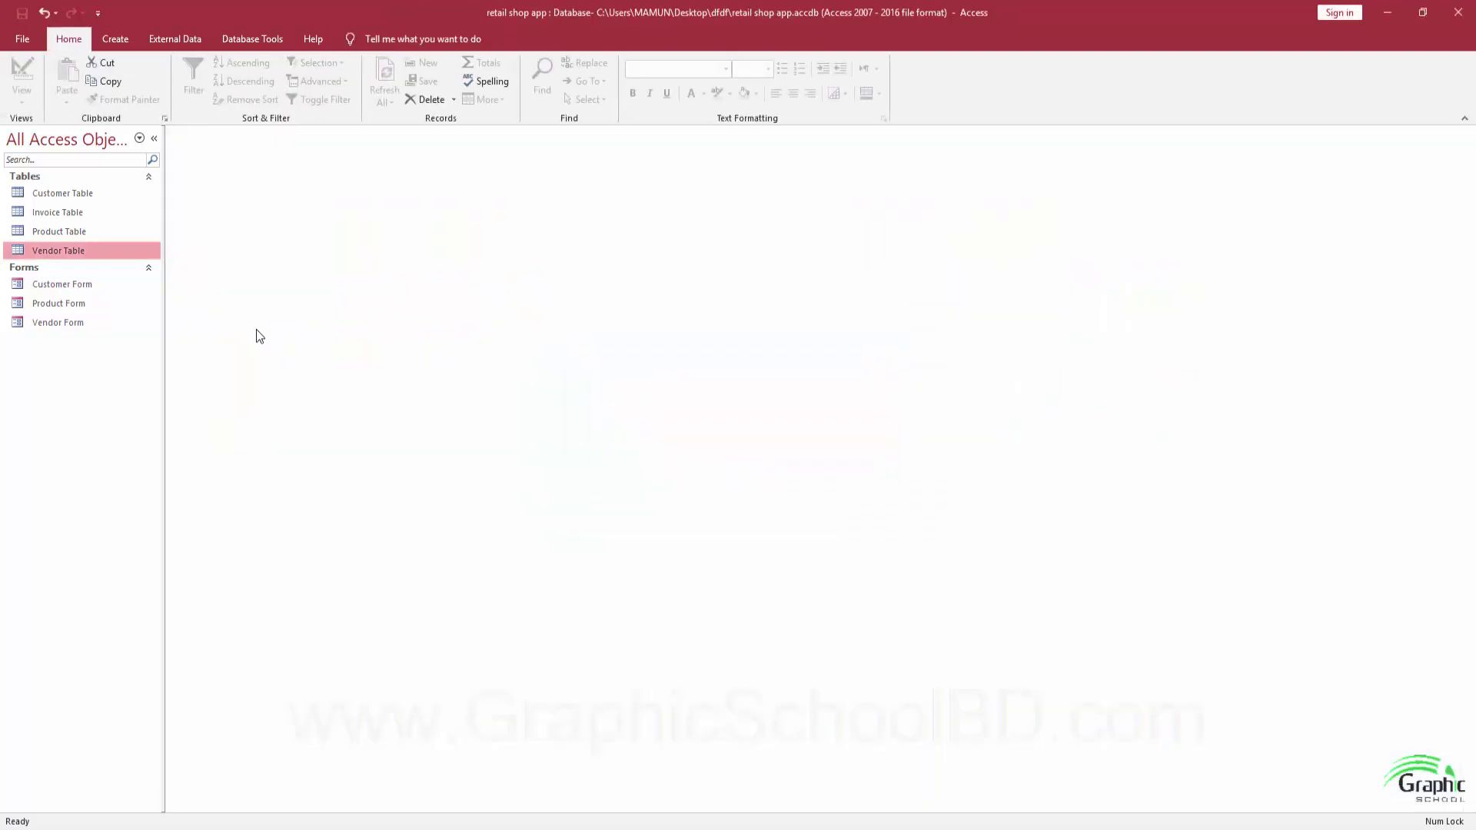
pyautogui.click(57, 213)
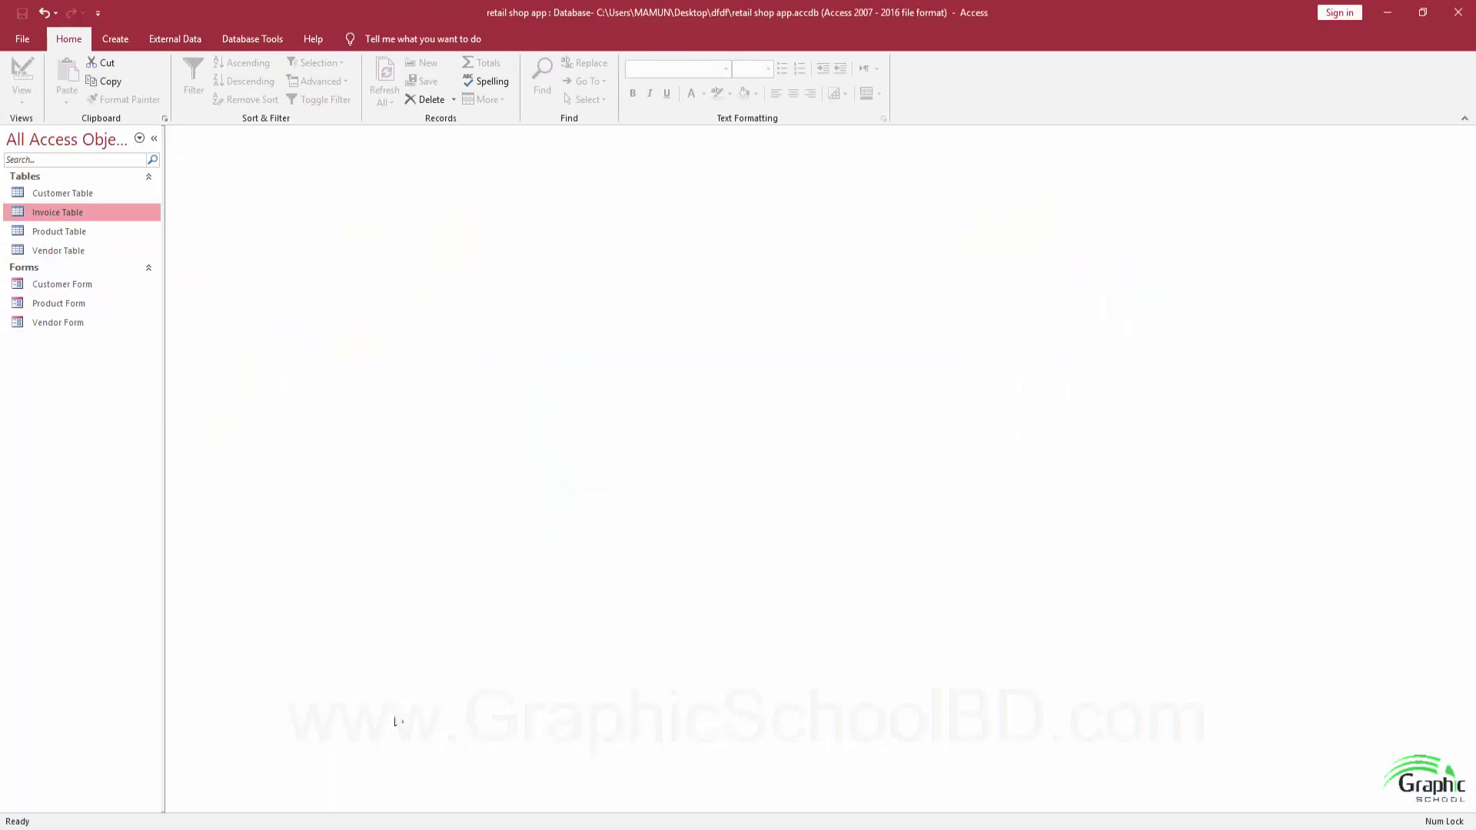
pyautogui.click(318, 761)
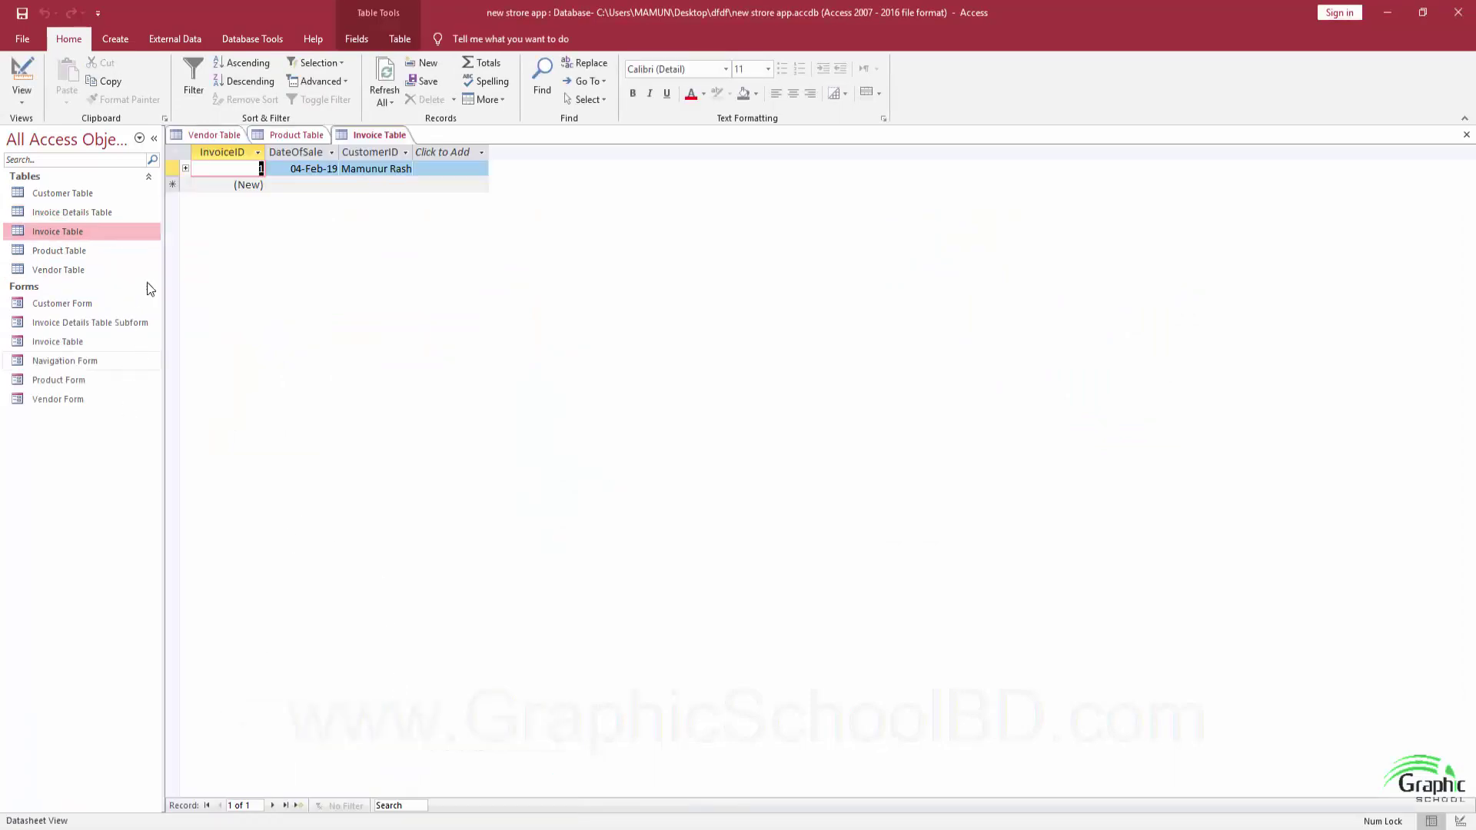
pyautogui.click(297, 135)
pyautogui.click(214, 134)
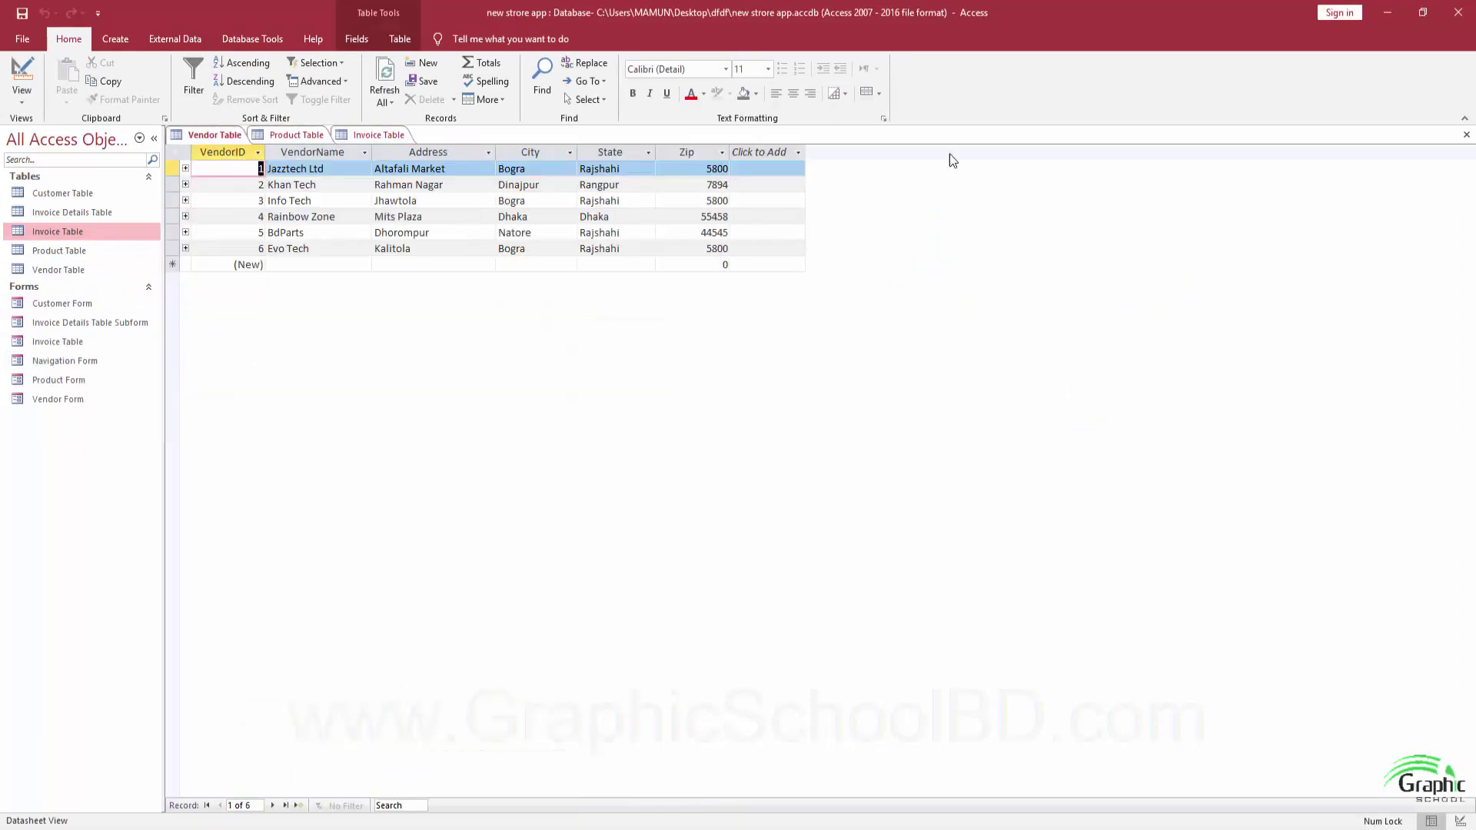
pyautogui.click(1467, 135)
pyautogui.click(1467, 135)
pyautogui.click(1467, 134)
pyautogui.click(61, 361)
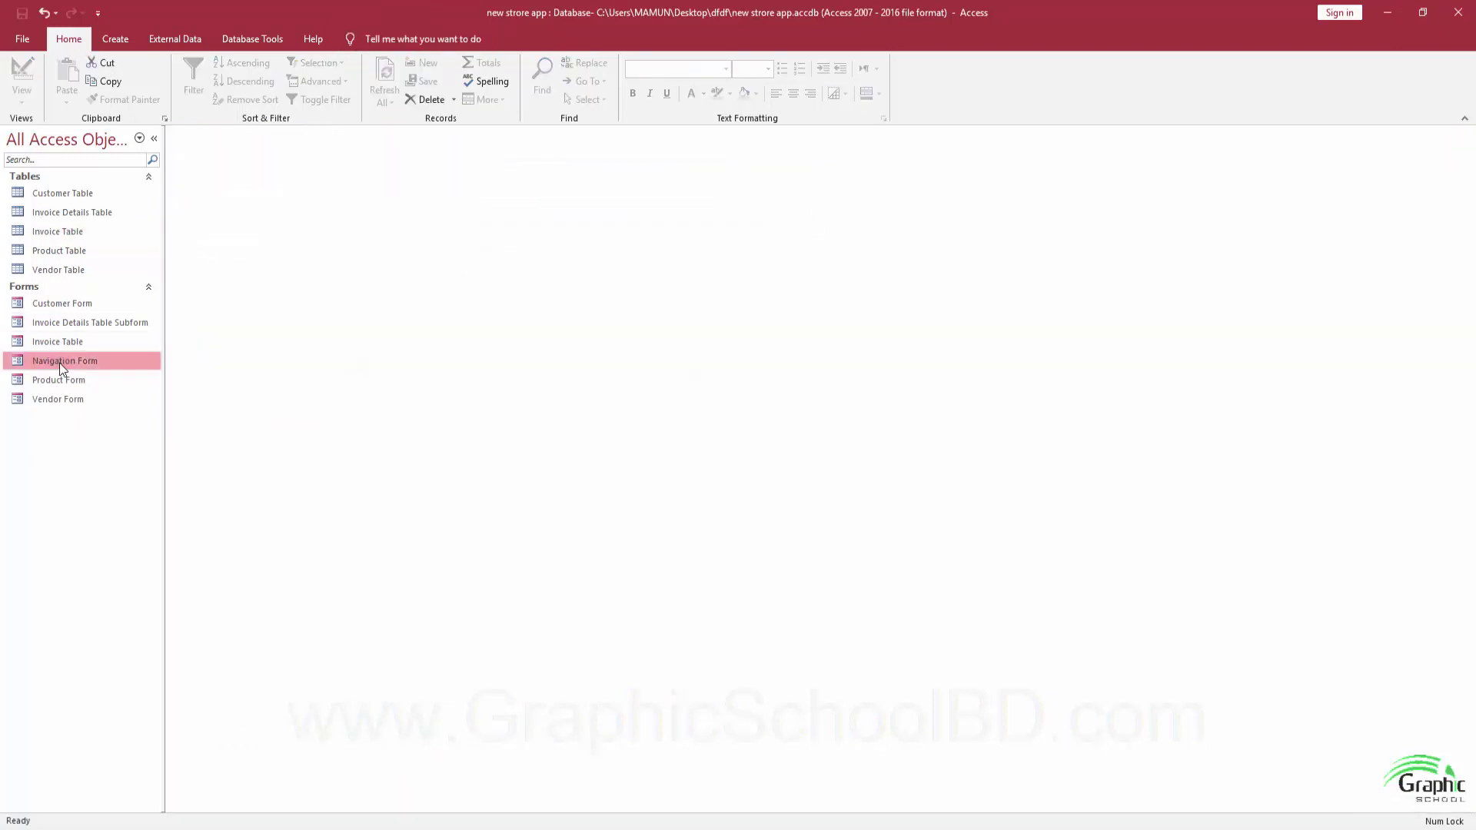
pyautogui.doubleClick(61, 361)
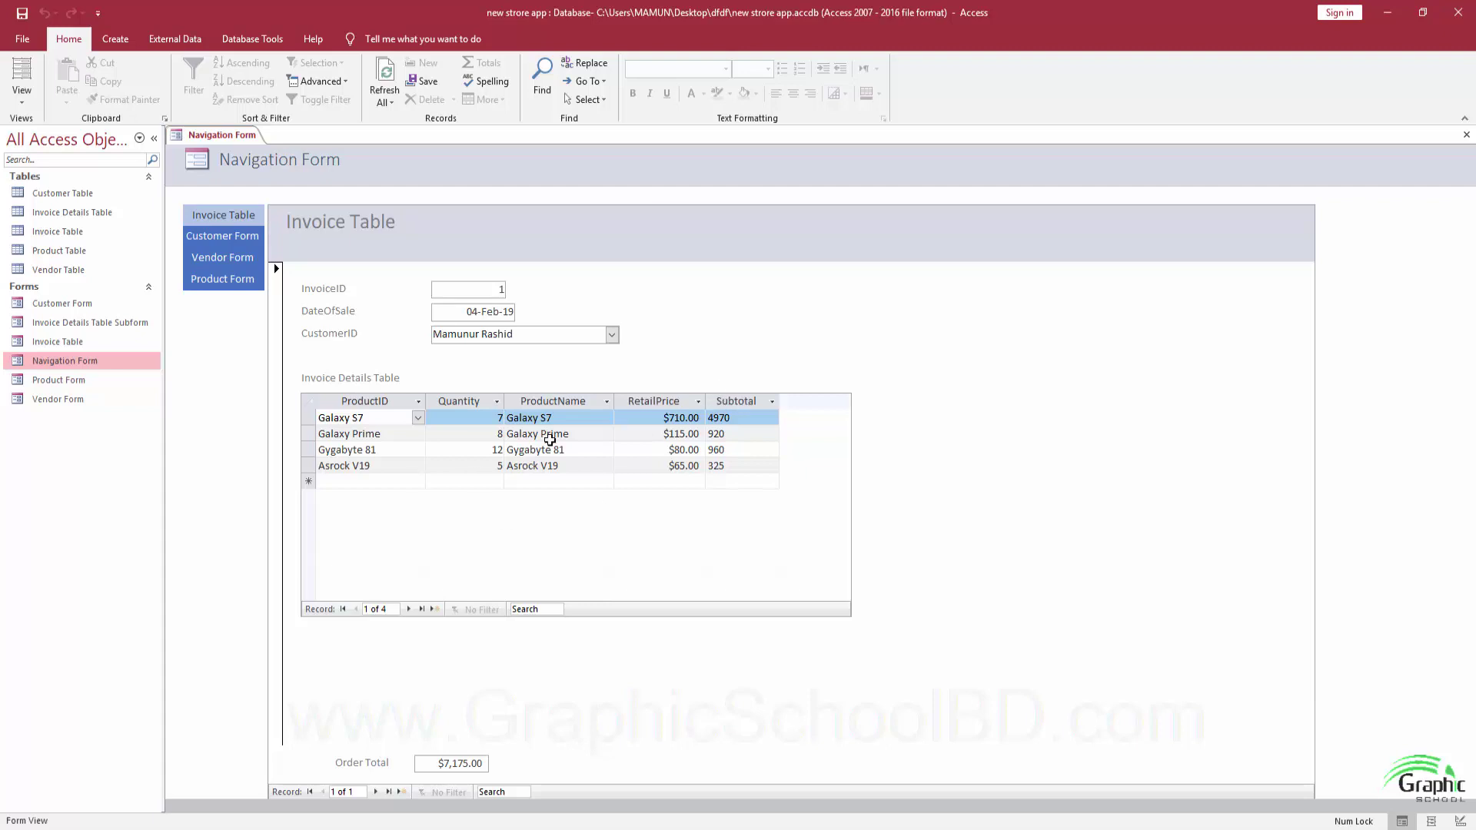
pyautogui.click(1464, 136)
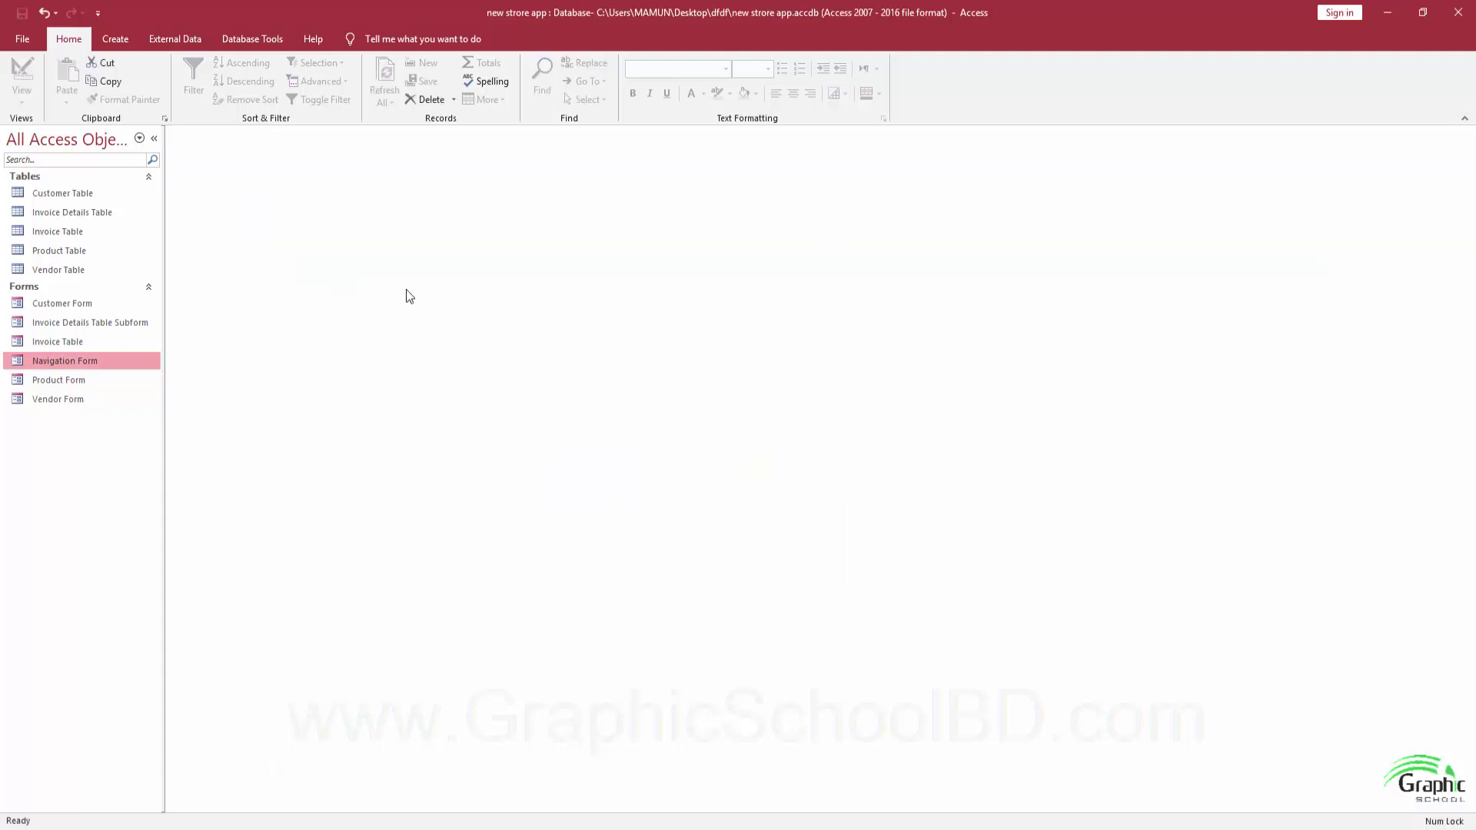
pyautogui.click(78, 215)
pyautogui.doubleClick(80, 216)
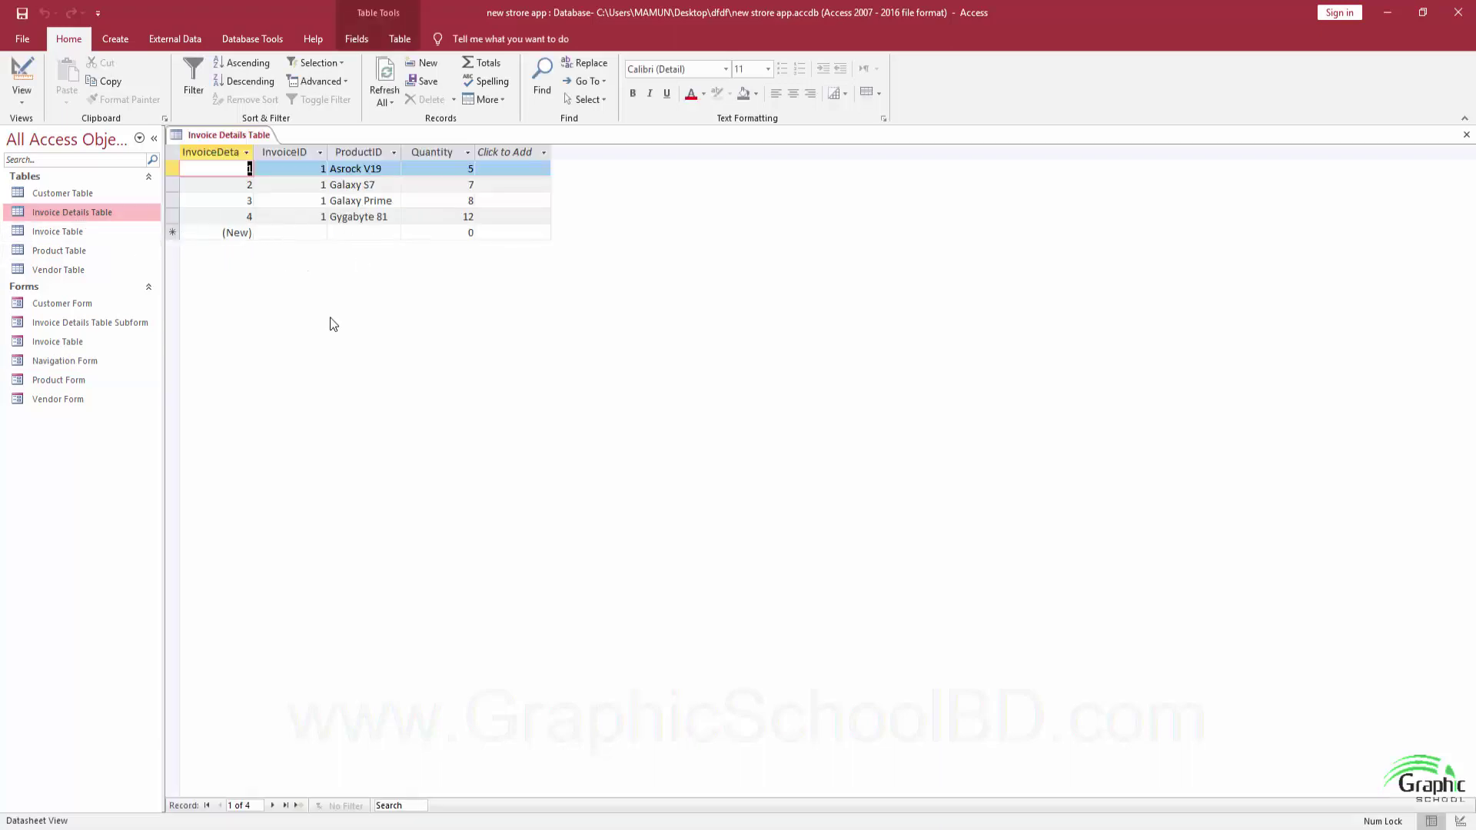
pyautogui.click(394, 826)
pyautogui.click(506, 792)
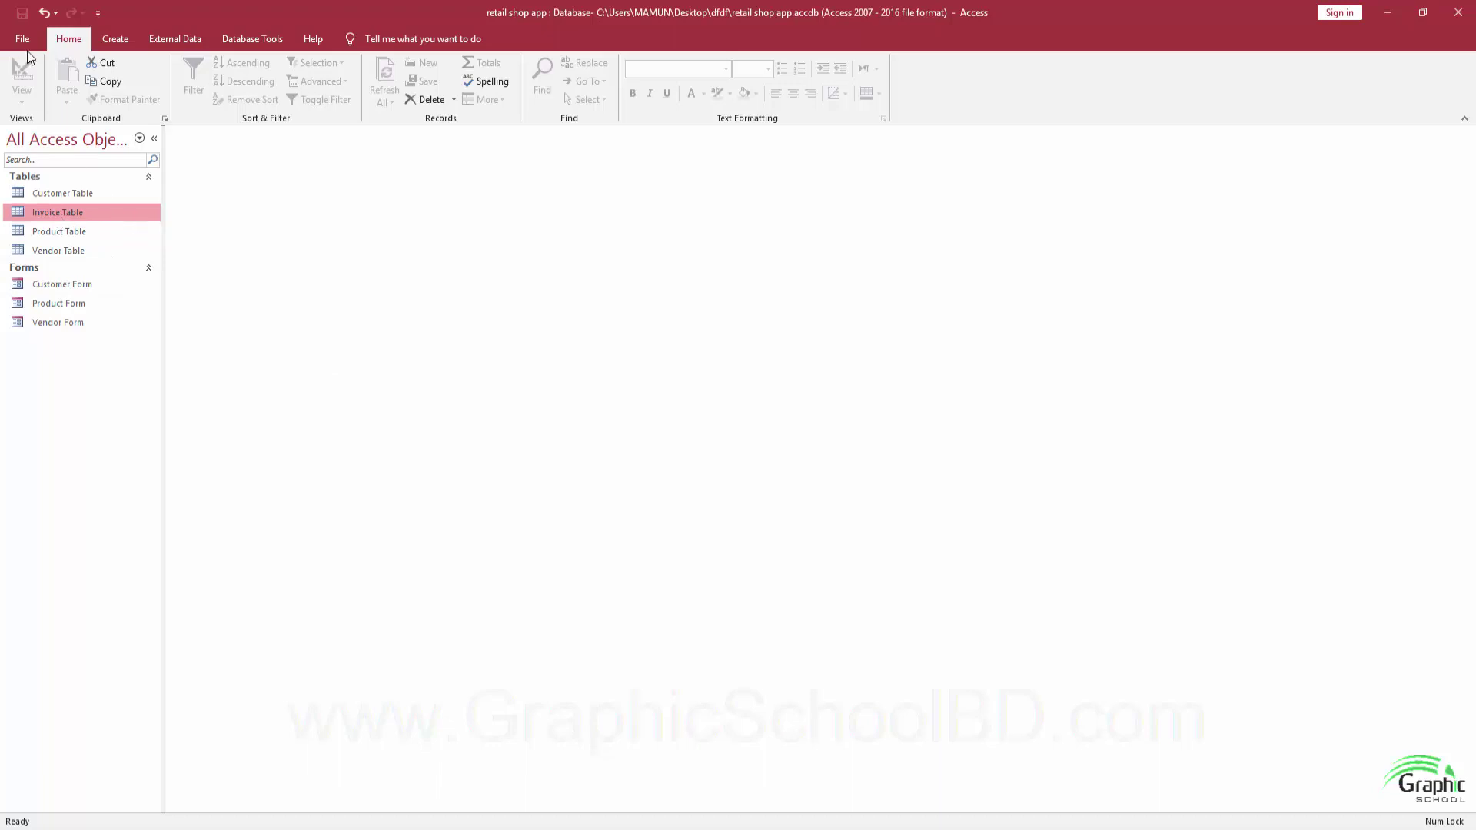
# Create a blank table, save it as 'Invoice Details Table', and open it in Design View.
pyautogui.click(115, 39)
pyautogui.click(80, 76)
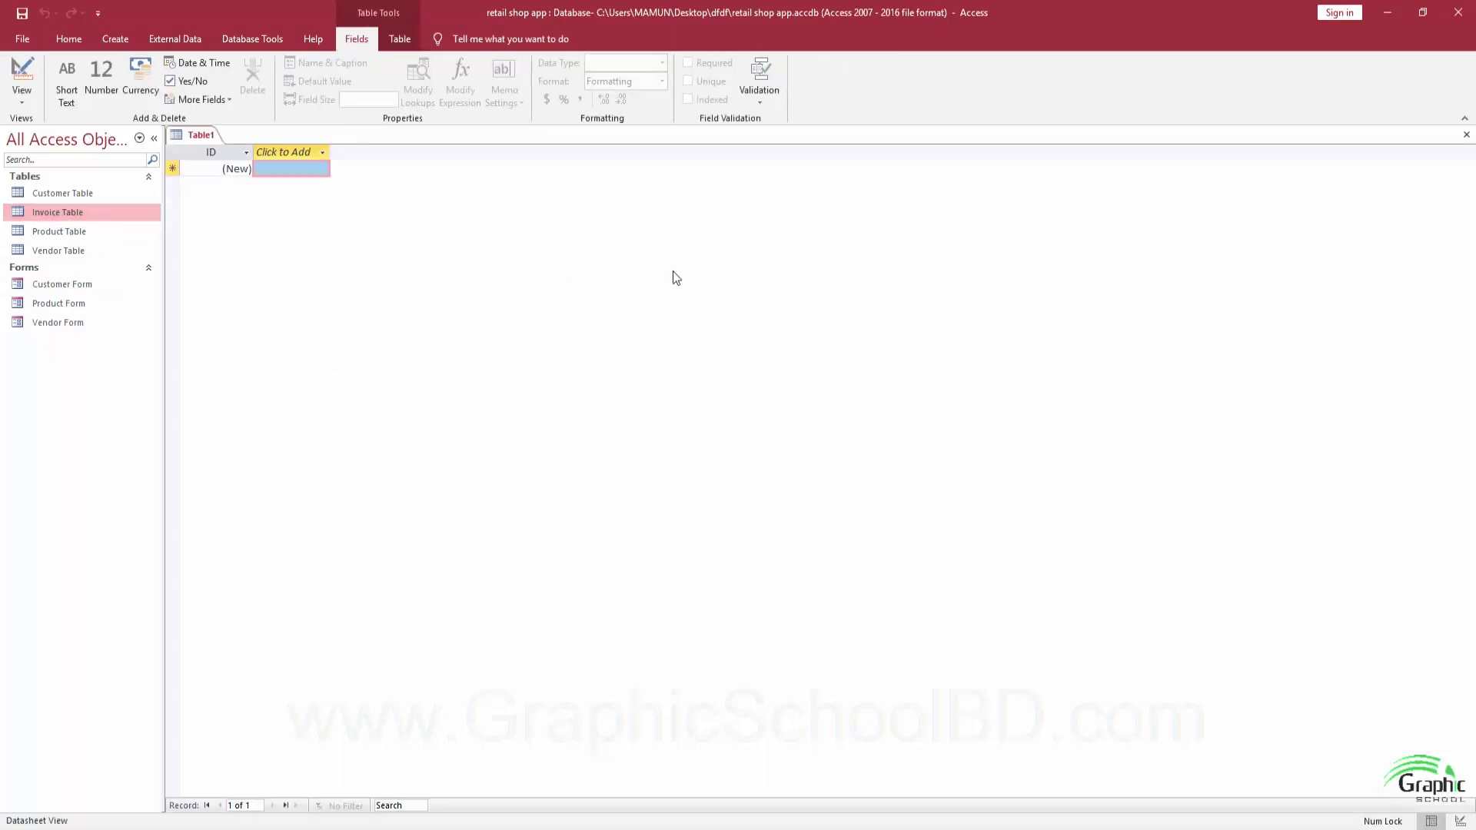
pyautogui.hotkey('ctrl', 's')
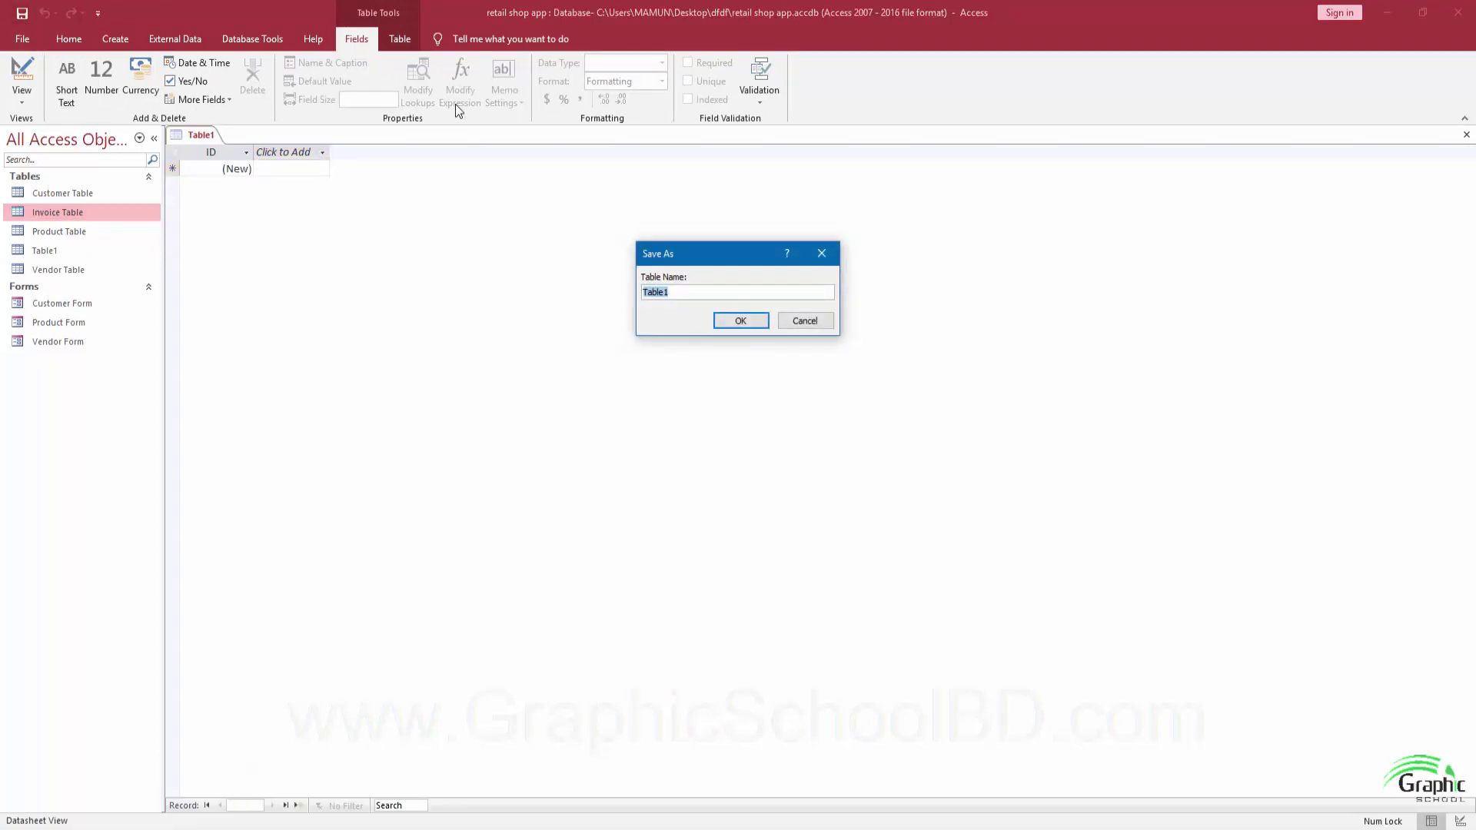
pyautogui.write('Invoice Re')
pyautogui.press('BackSpace')
pyautogui.write('Details Table')
pyautogui.press('Return')
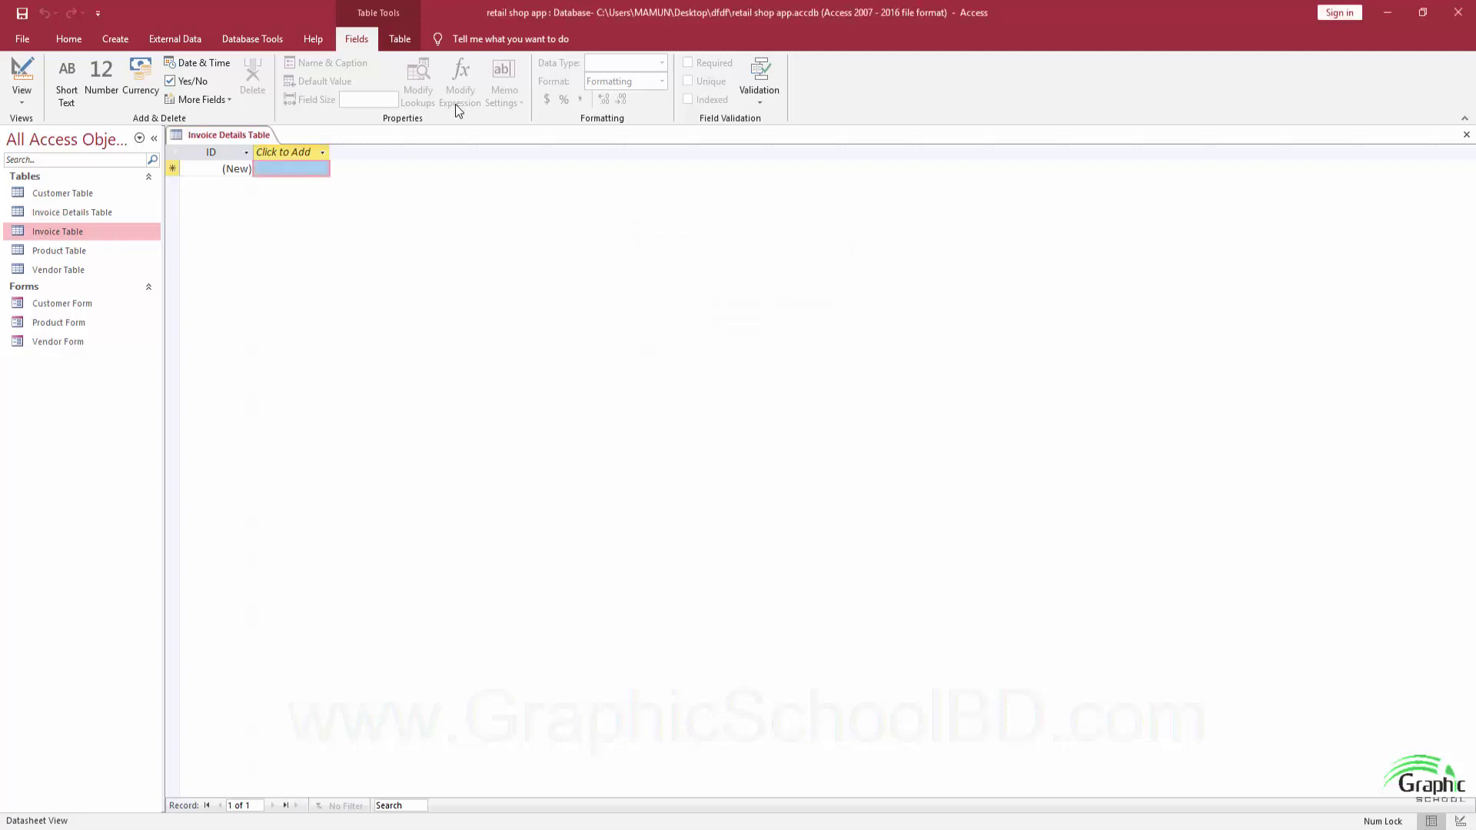
pyautogui.click(17, 65)
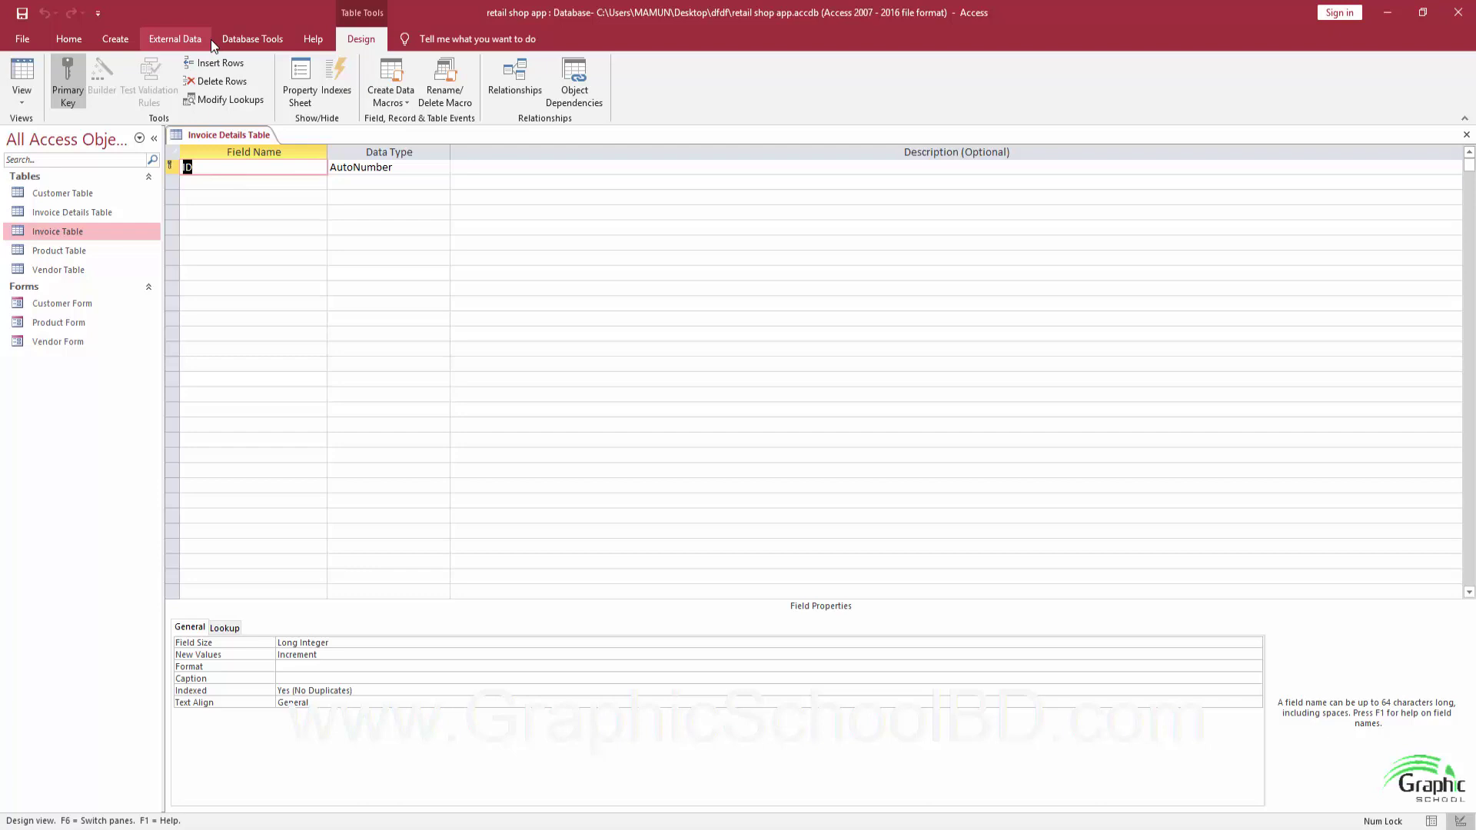
# Rename the ID field to InvoiceDetailTable and add a second field named InvoiceID.
pyautogui.write('InvoiceDetailTable')
pyautogui.press('Return')
pyautogui.press('Return')
pyautogui.press('Return')
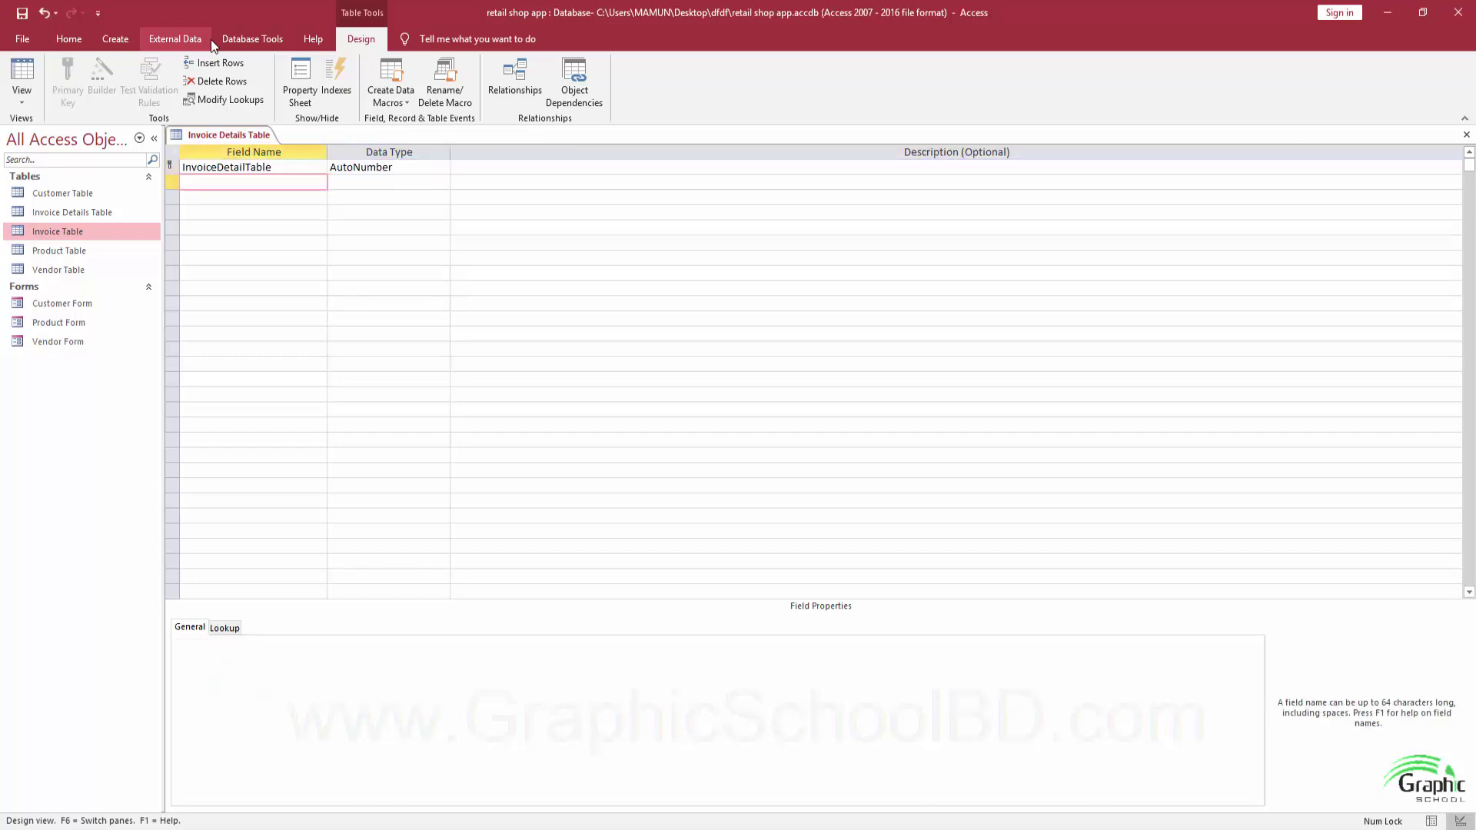
pyautogui.hotkey('alt', 'Tab')
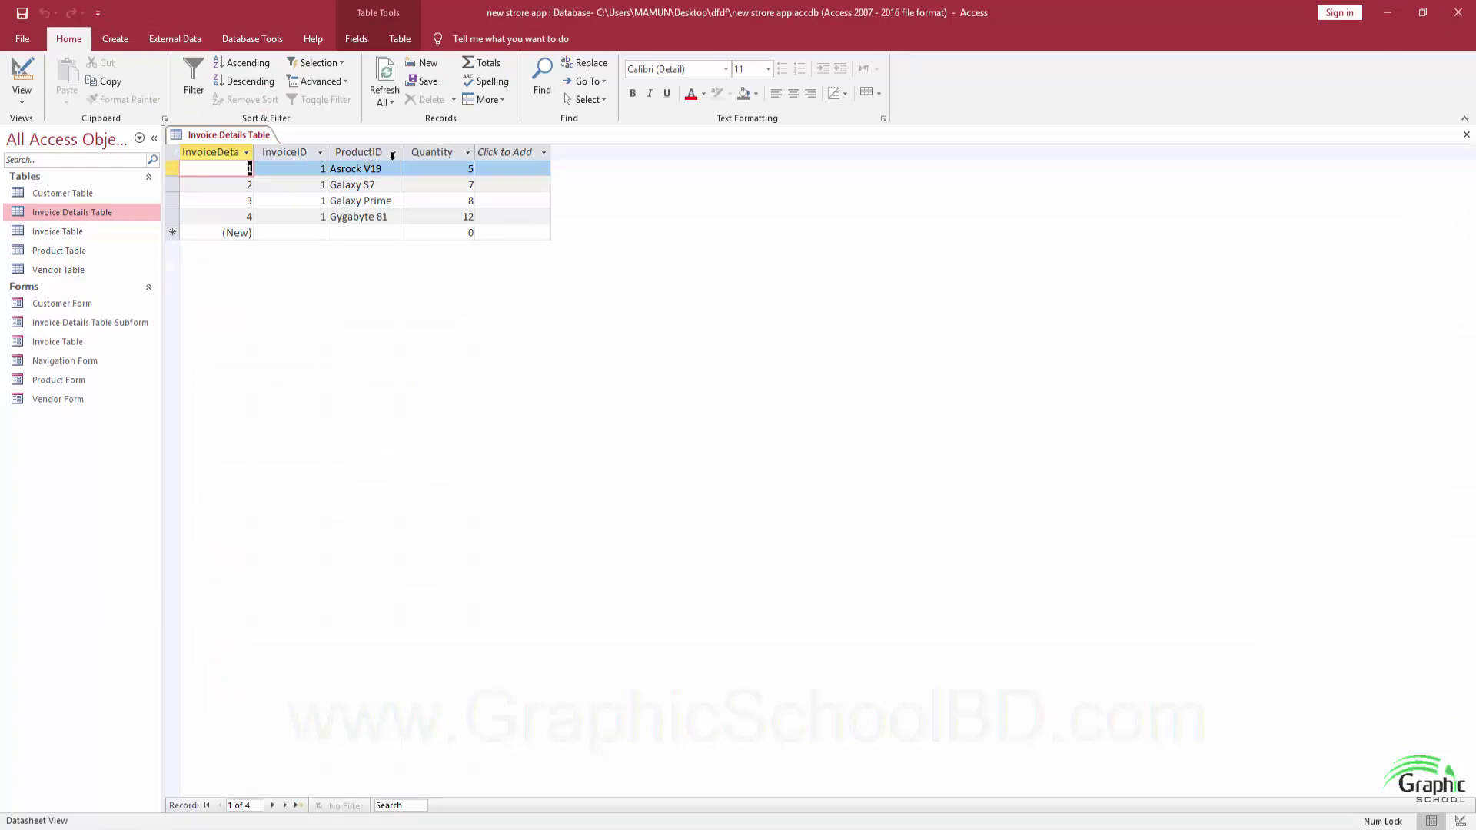
pyautogui.hotkey('alt', 'Tab')
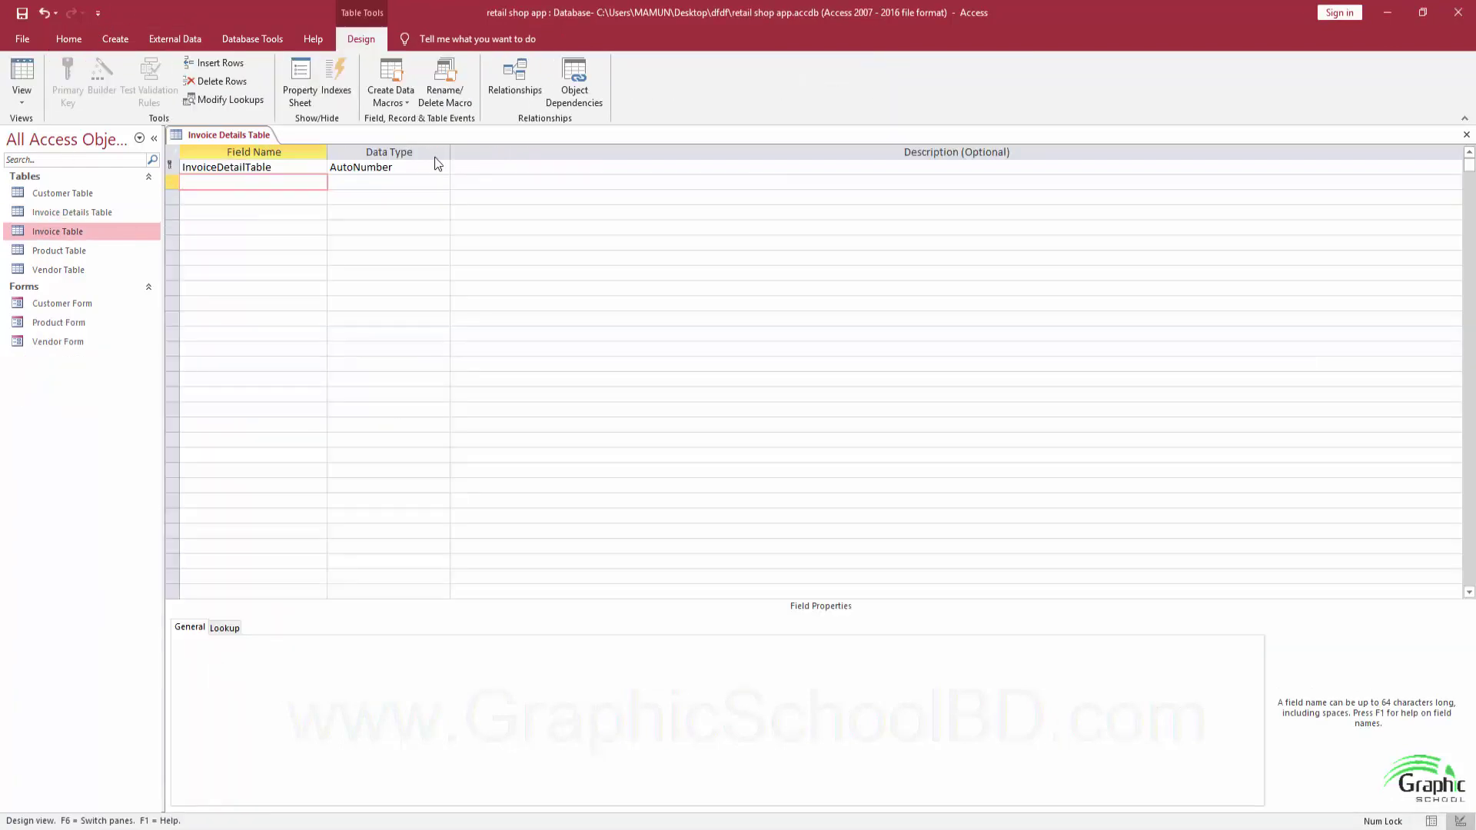
pyautogui.write('InvoiceID')
pyautogui.press('Tab')
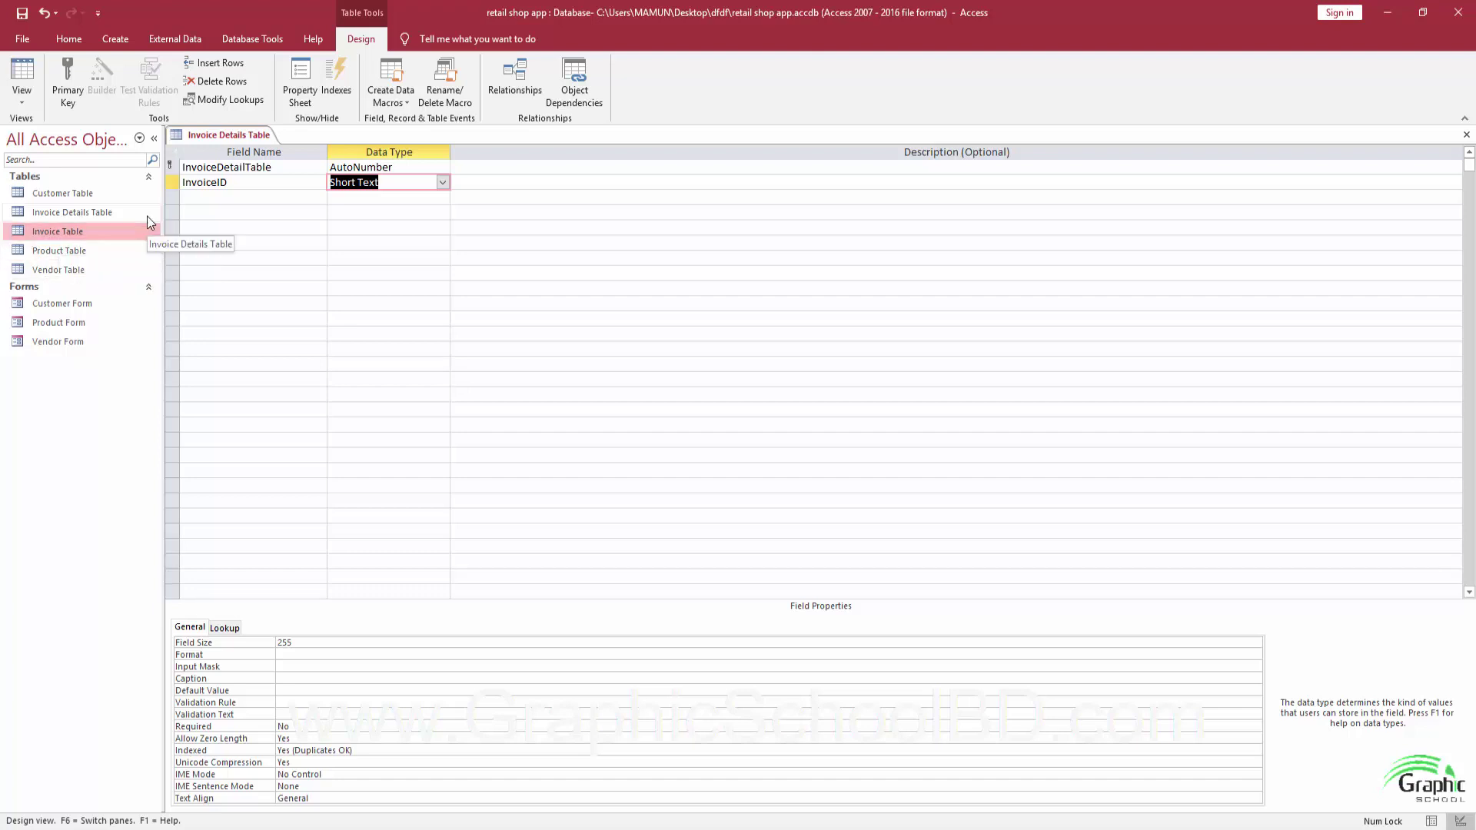
# Make InvoiceID a Lookup Wizard field that takes InvoiceID from Invoice Table.
pyautogui.click(442, 183)
pyautogui.click(403, 376)
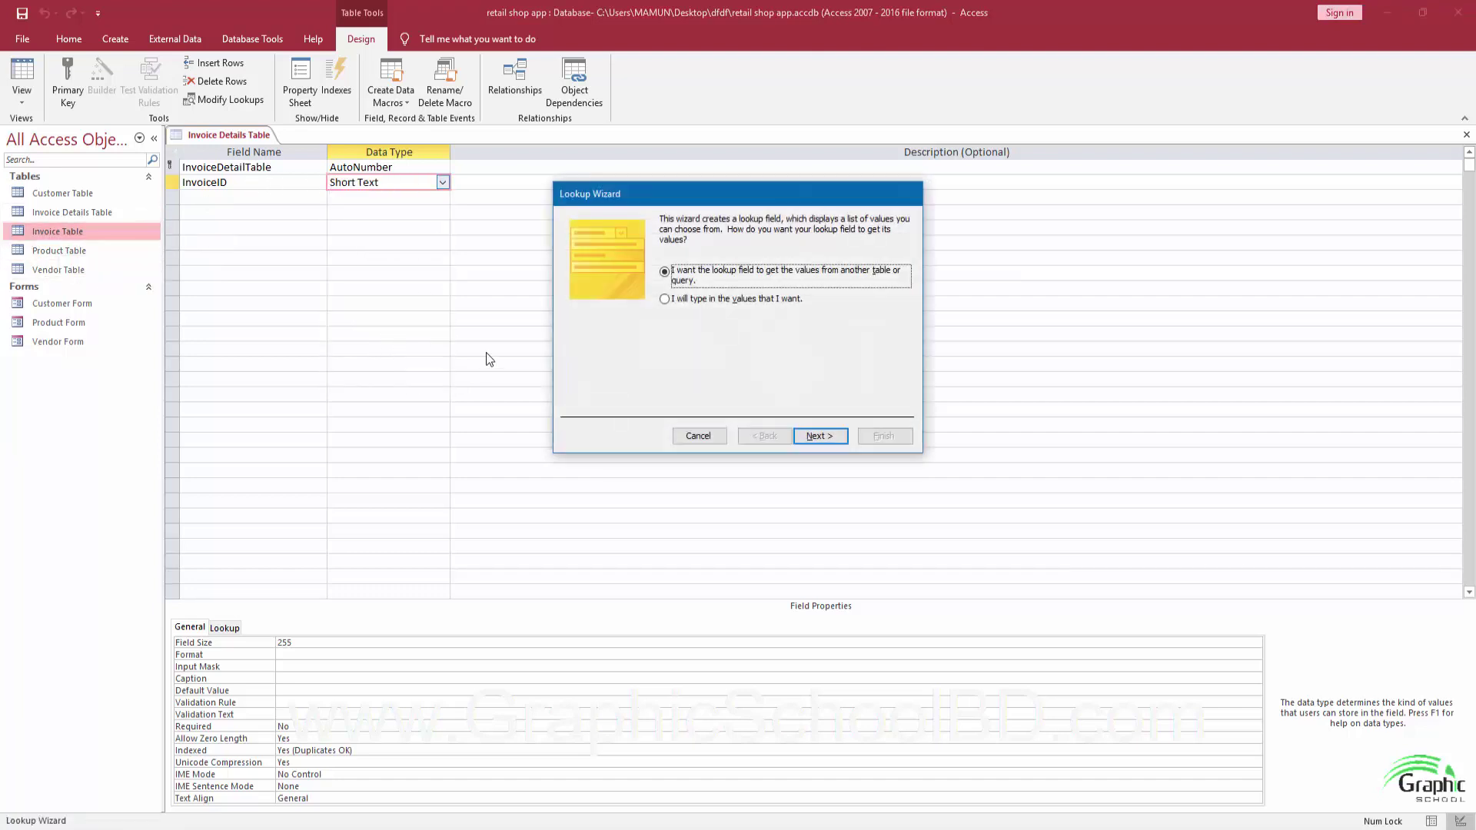
pyautogui.click(821, 444)
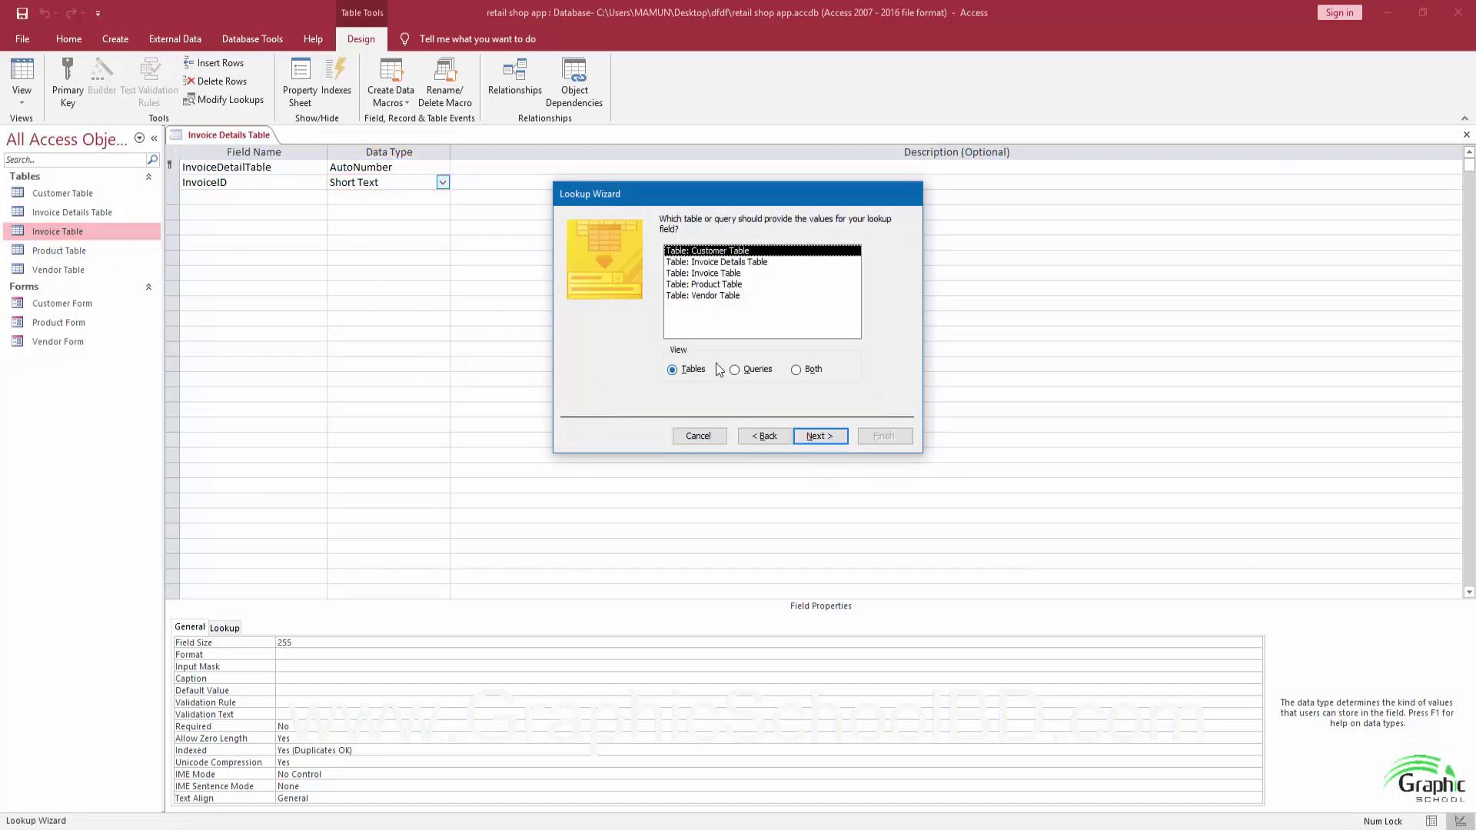
pyautogui.click(725, 276)
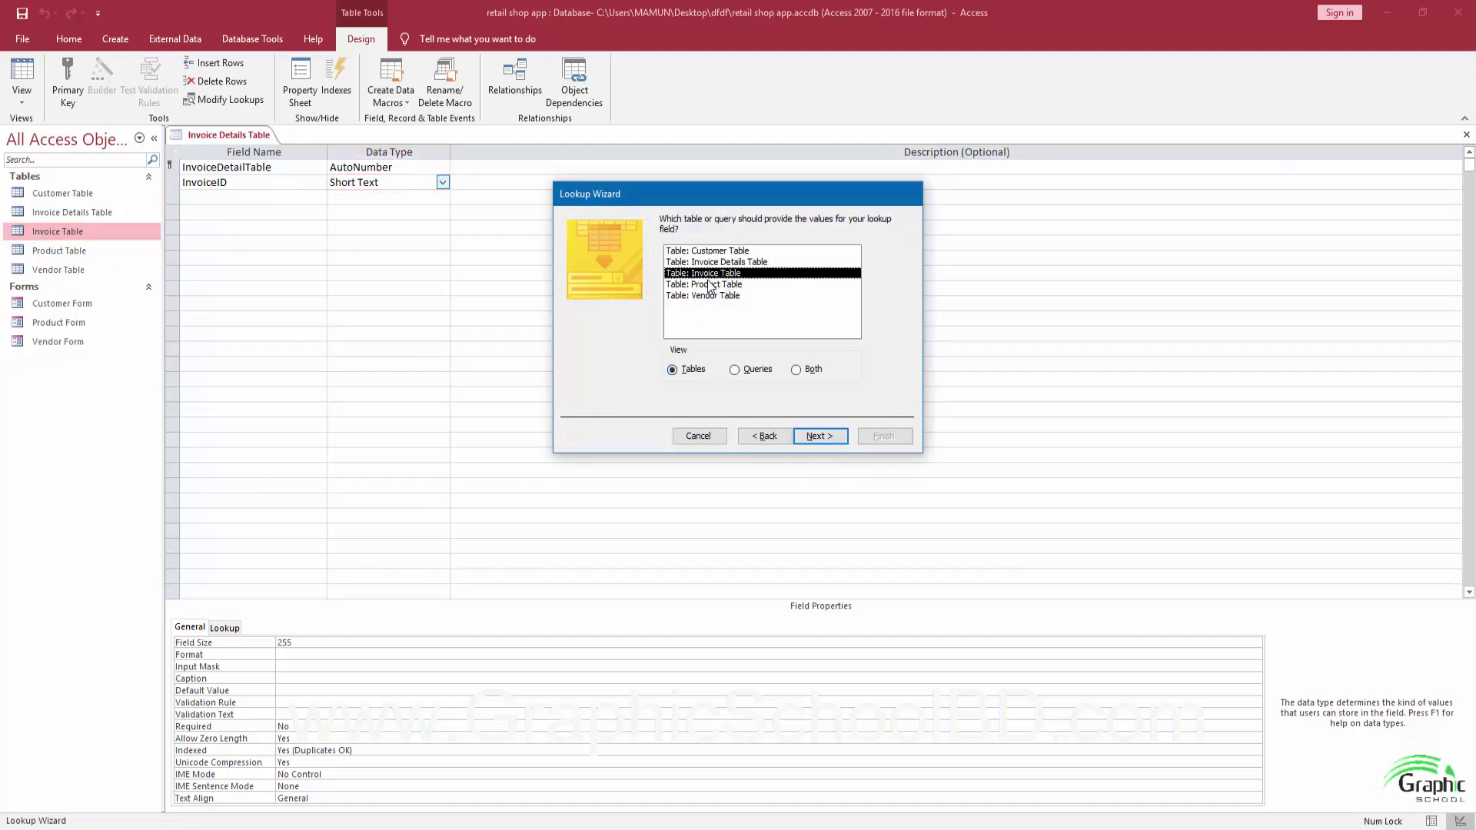
pyautogui.click(815, 435)
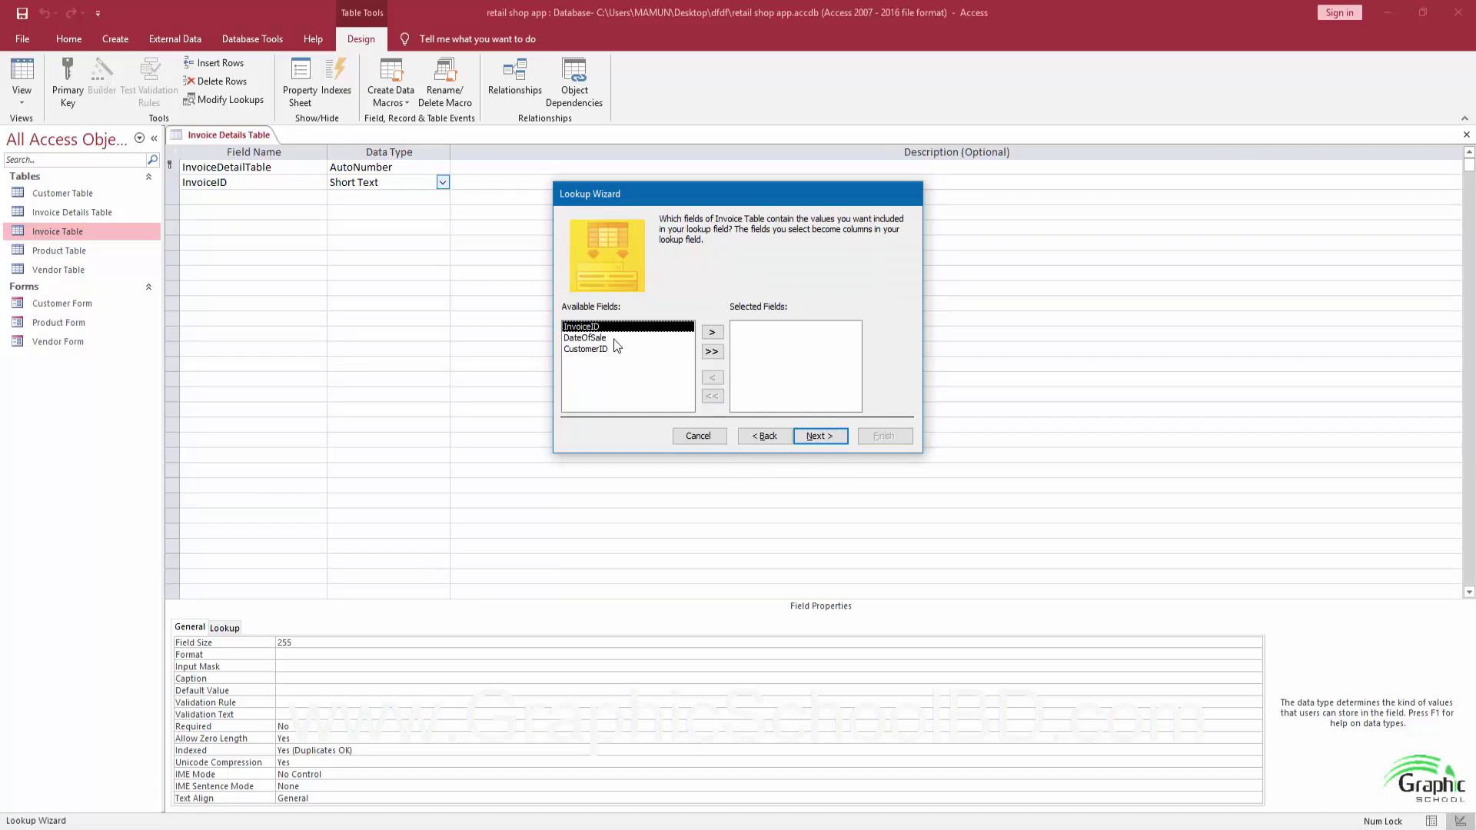
pyautogui.click(712, 333)
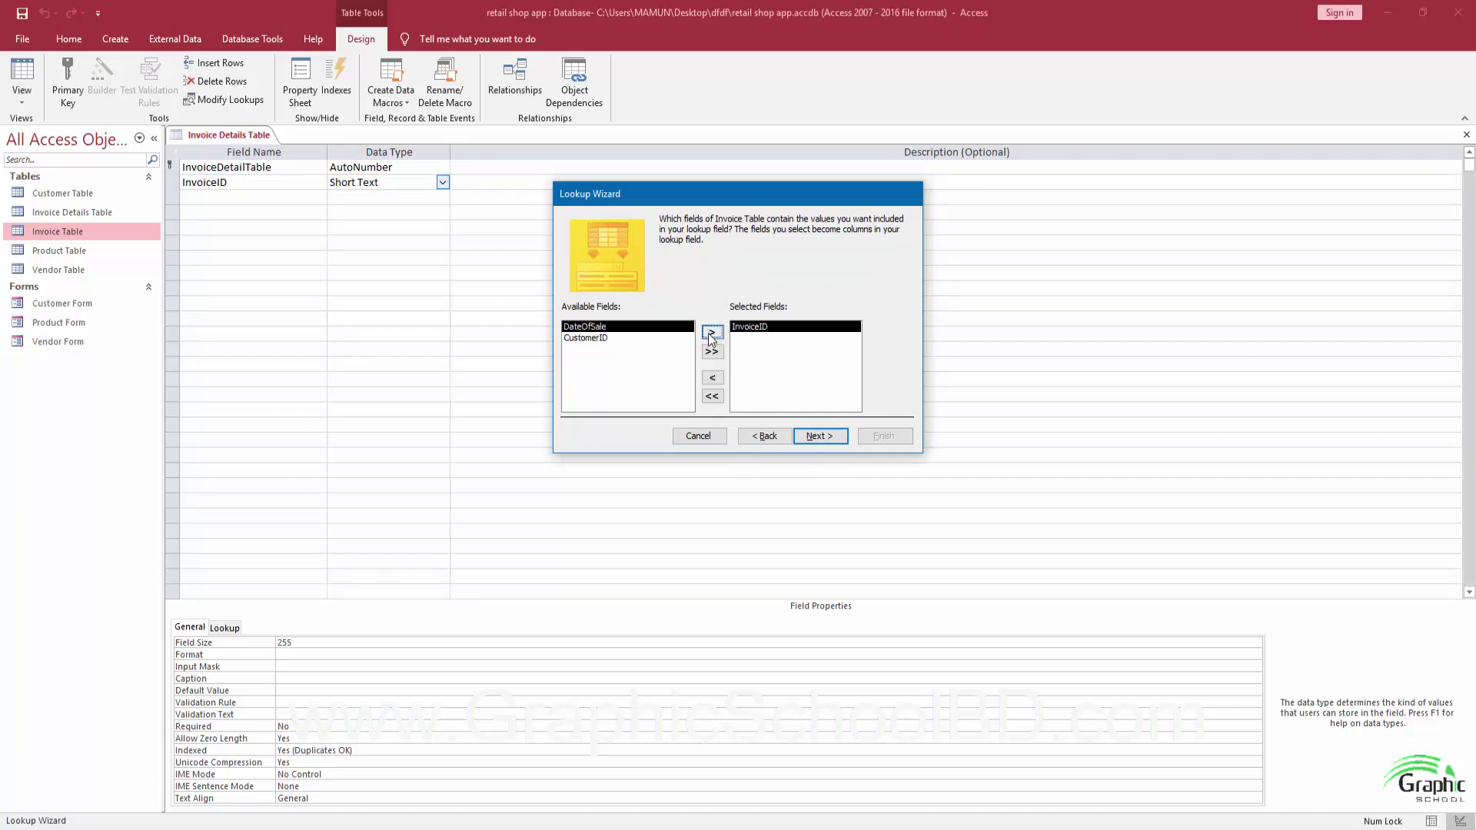
pyautogui.click(822, 436)
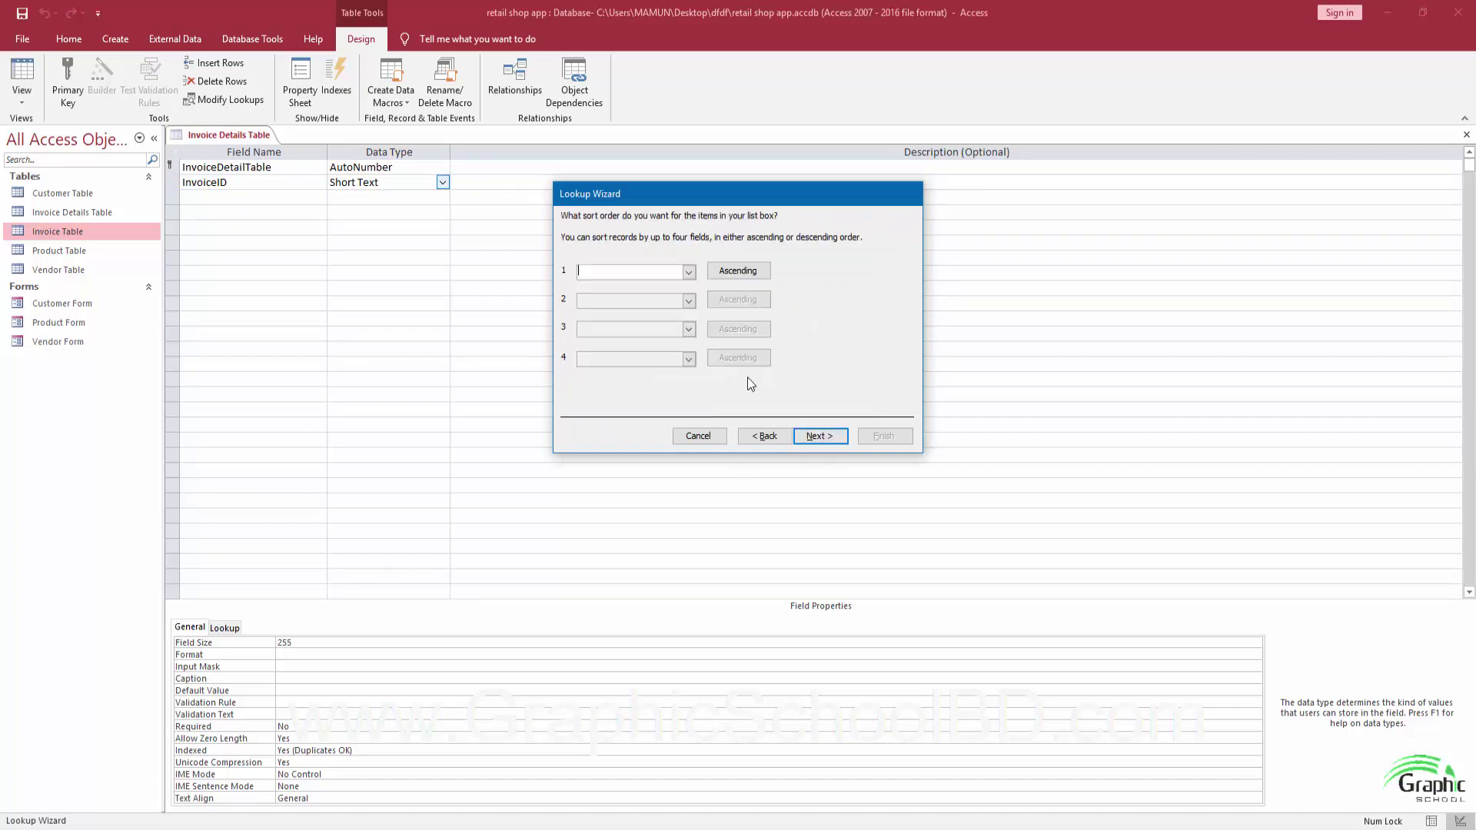
# Sort the lookup by InvoiceID, enforce data integrity, finish the wizard, and save the table.
pyautogui.click(689, 271)
pyautogui.click(671, 297)
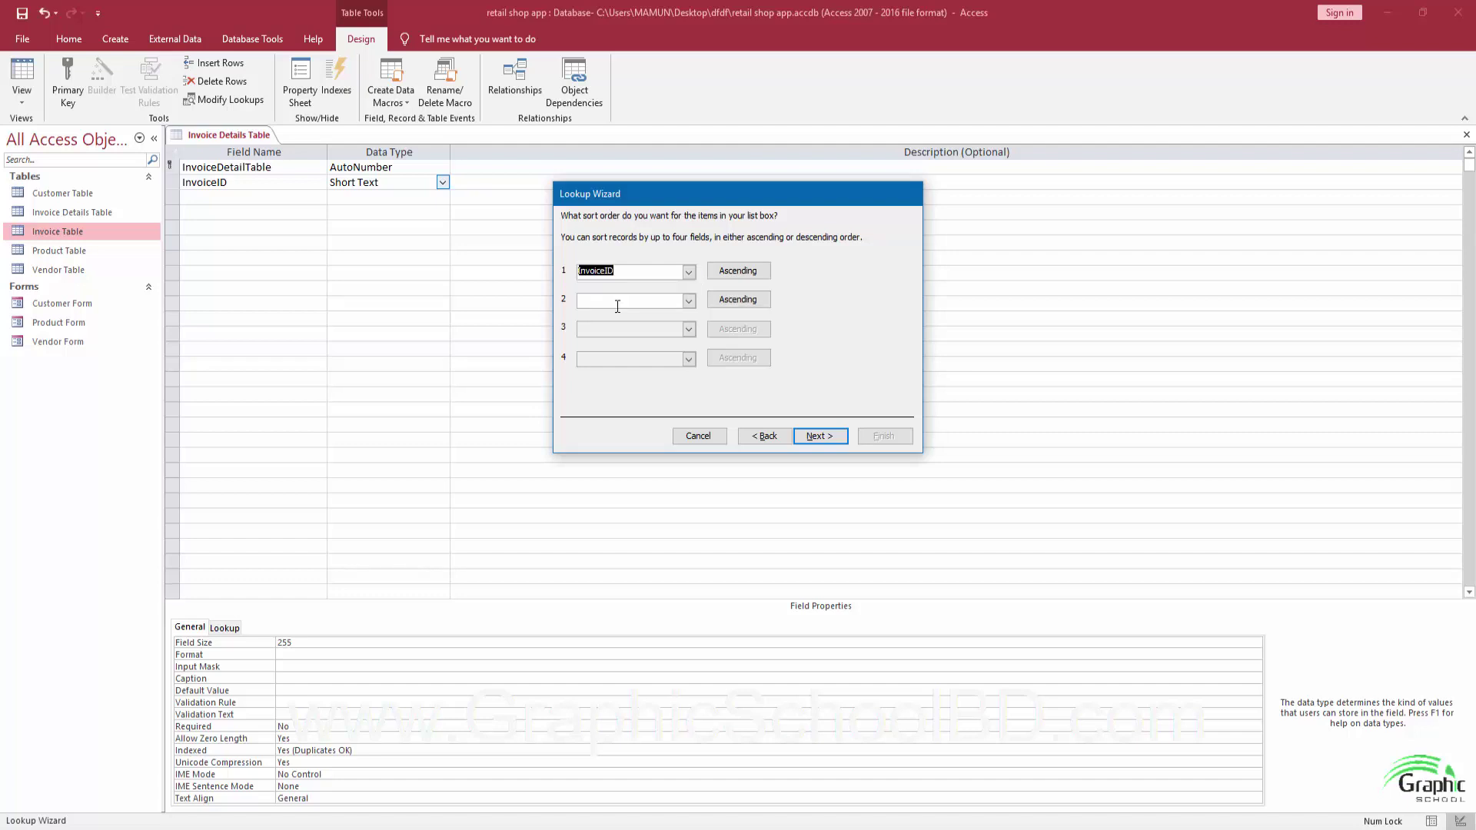
pyautogui.click(829, 436)
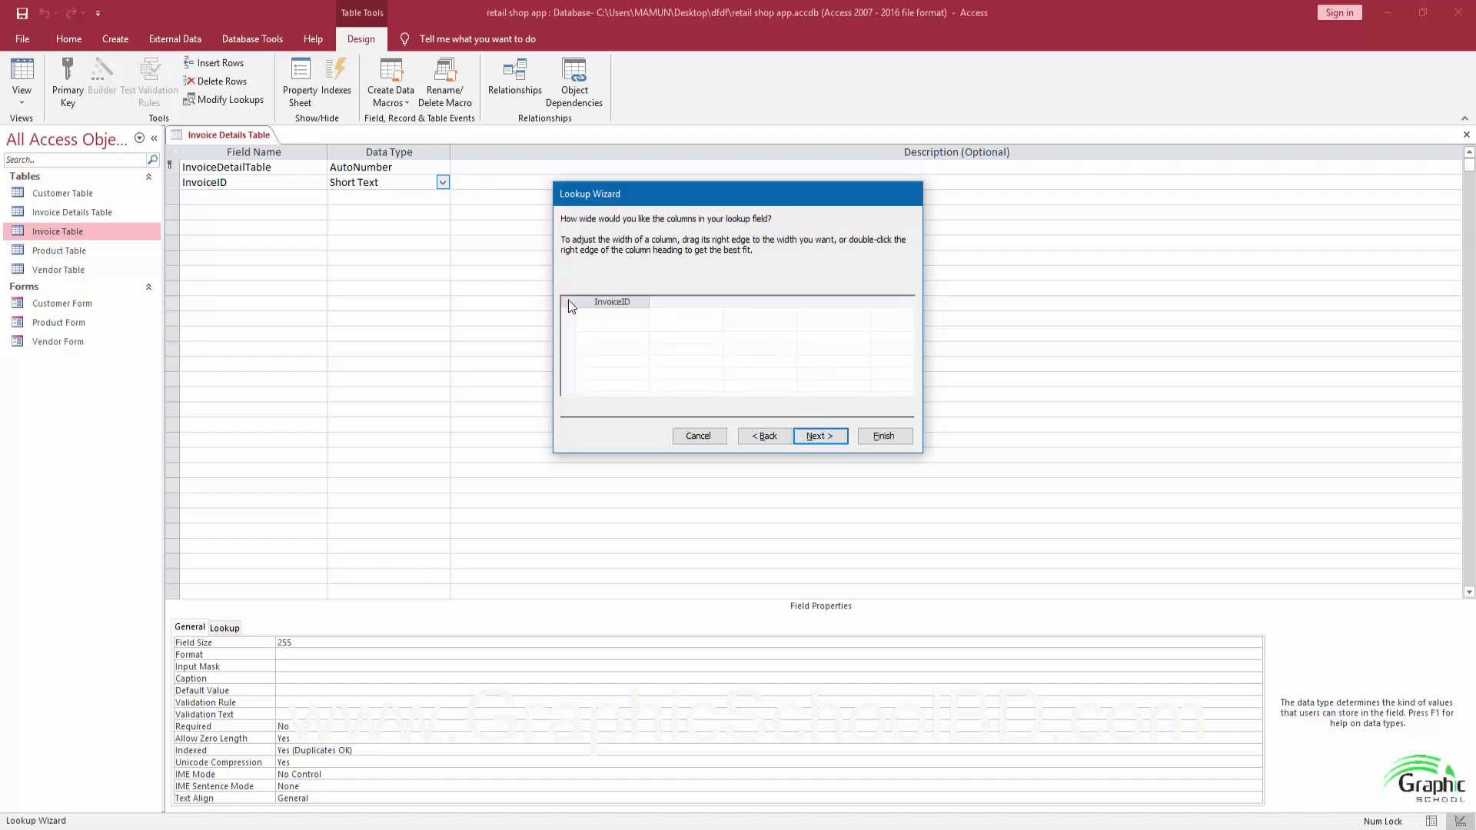
pyautogui.click(824, 436)
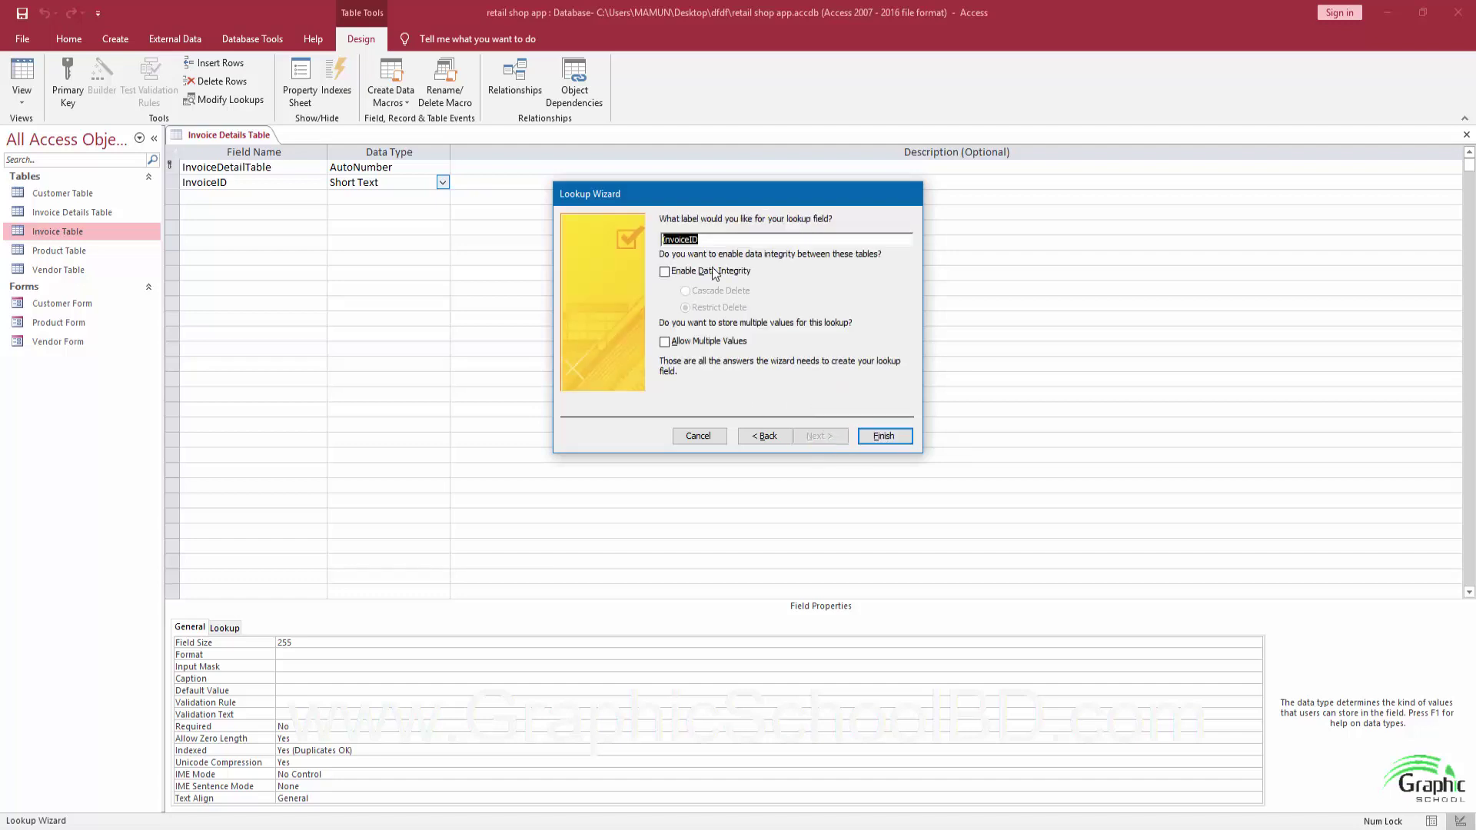
pyautogui.click(666, 271)
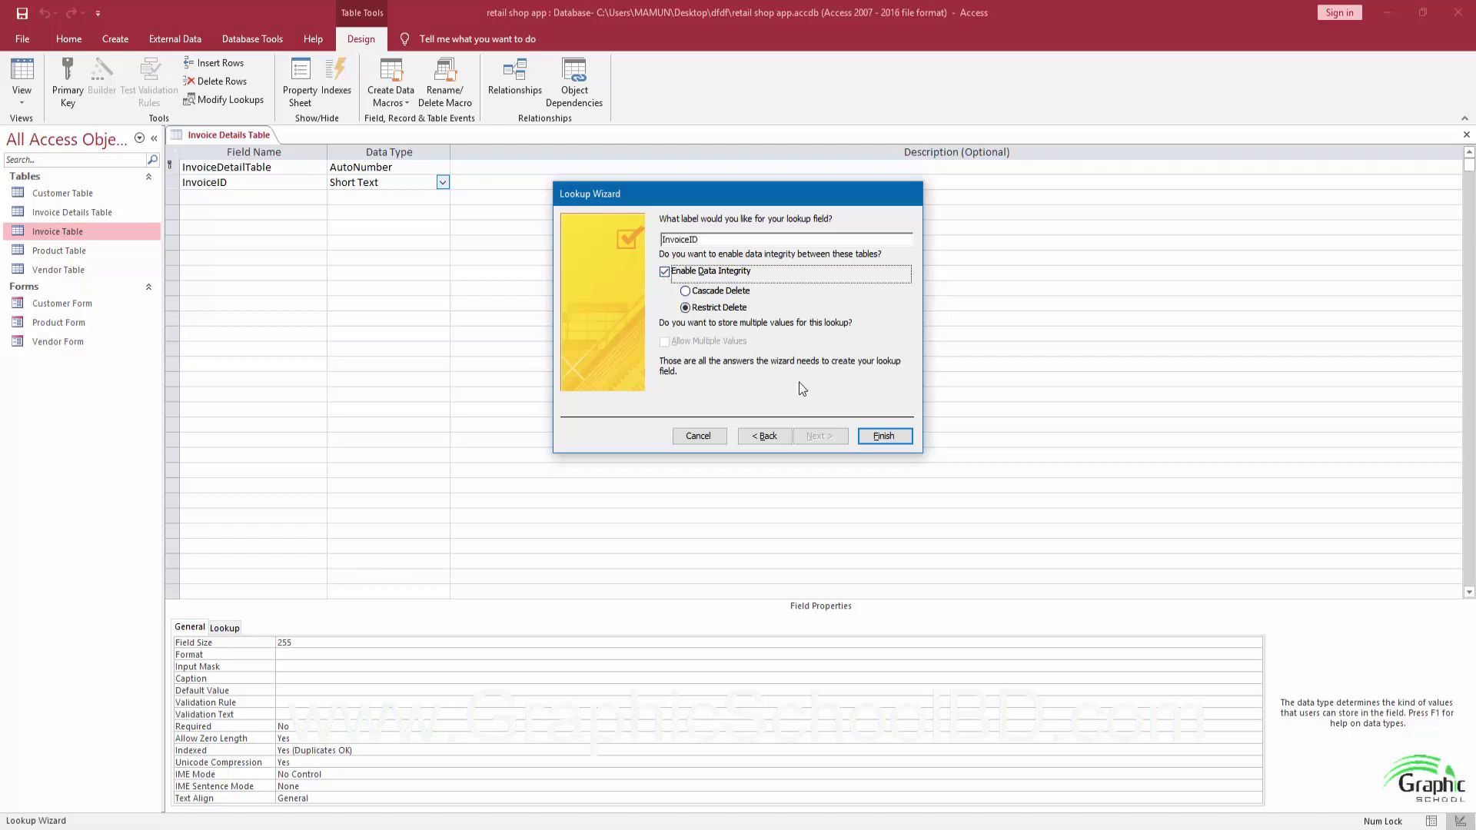
pyautogui.click(881, 436)
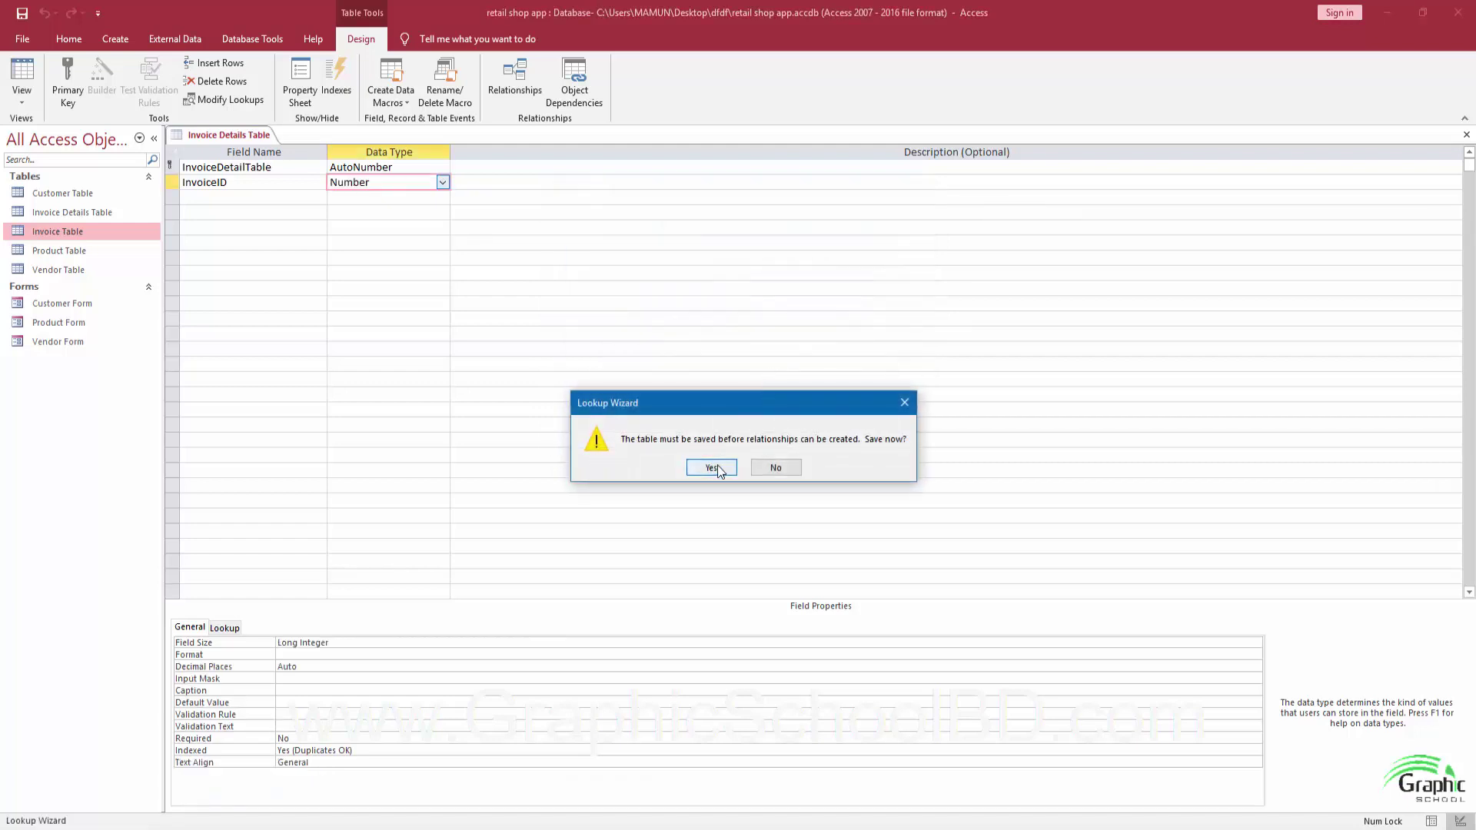
pyautogui.click(715, 467)
pyautogui.click(255, 200)
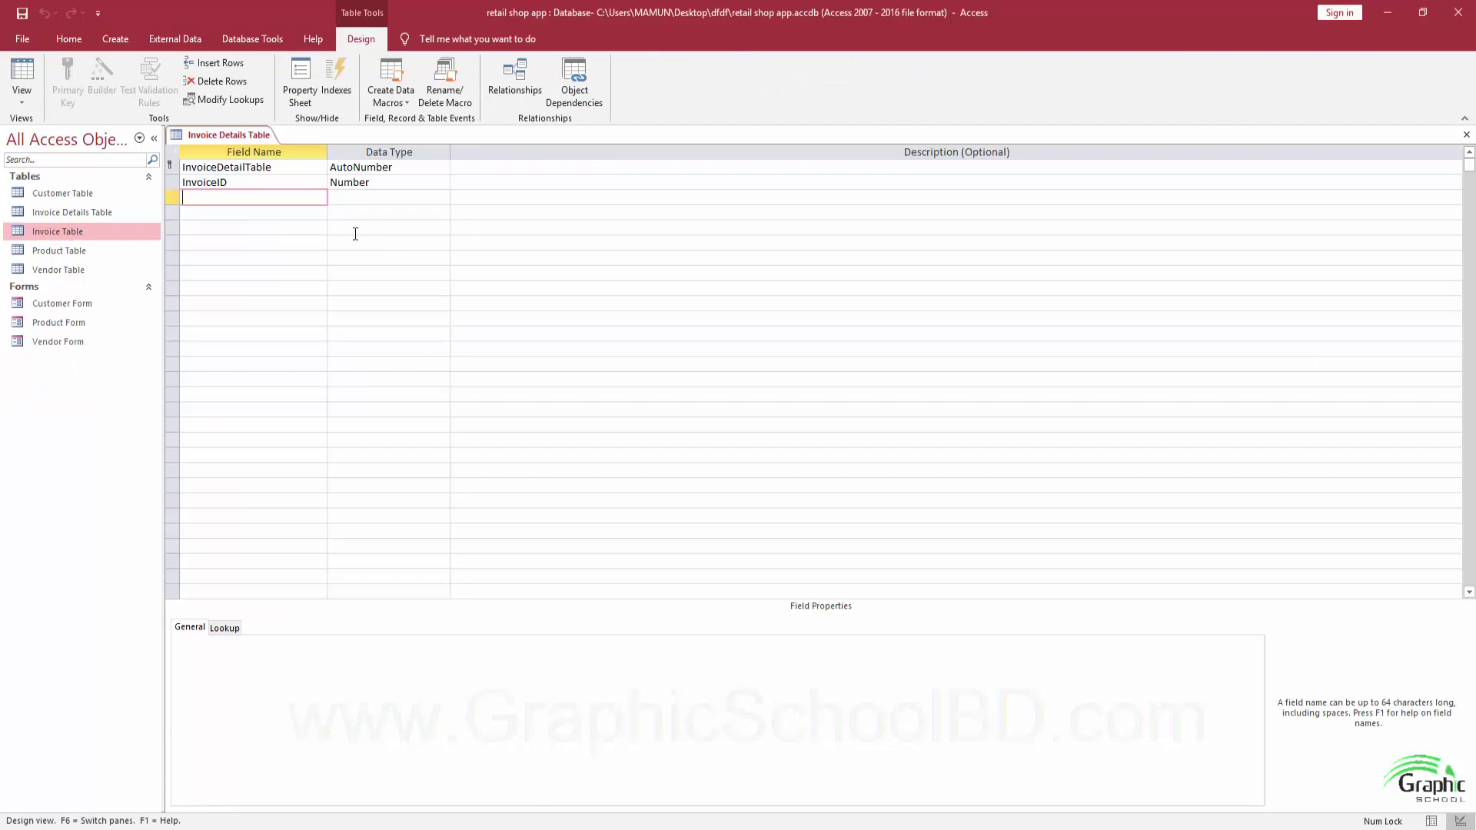
# Add a ProductID field and make it a lookup drawing values from Product Table.
pyautogui.write('ProductID')
pyautogui.press('Tab')
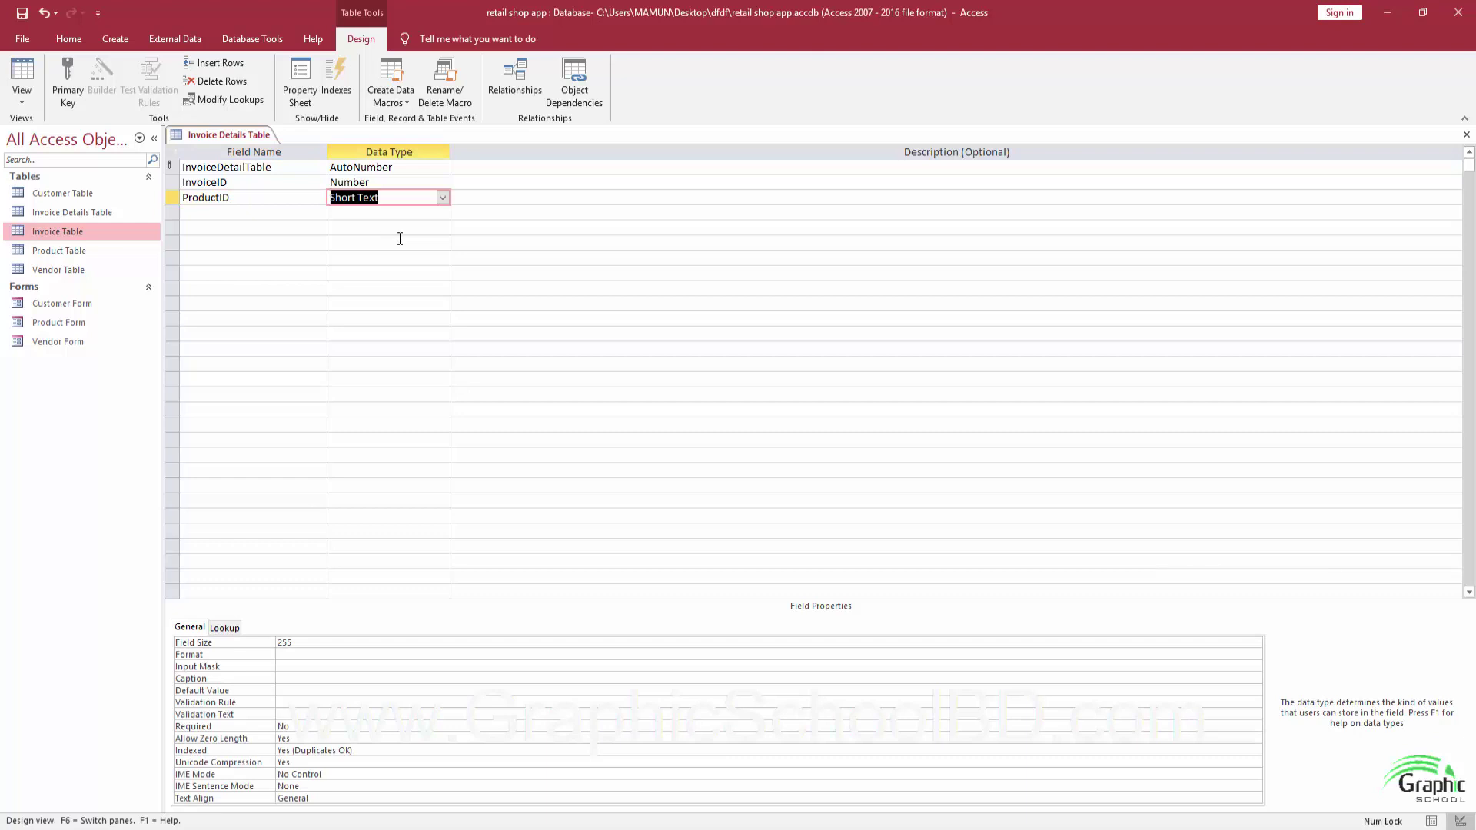
pyautogui.click(442, 198)
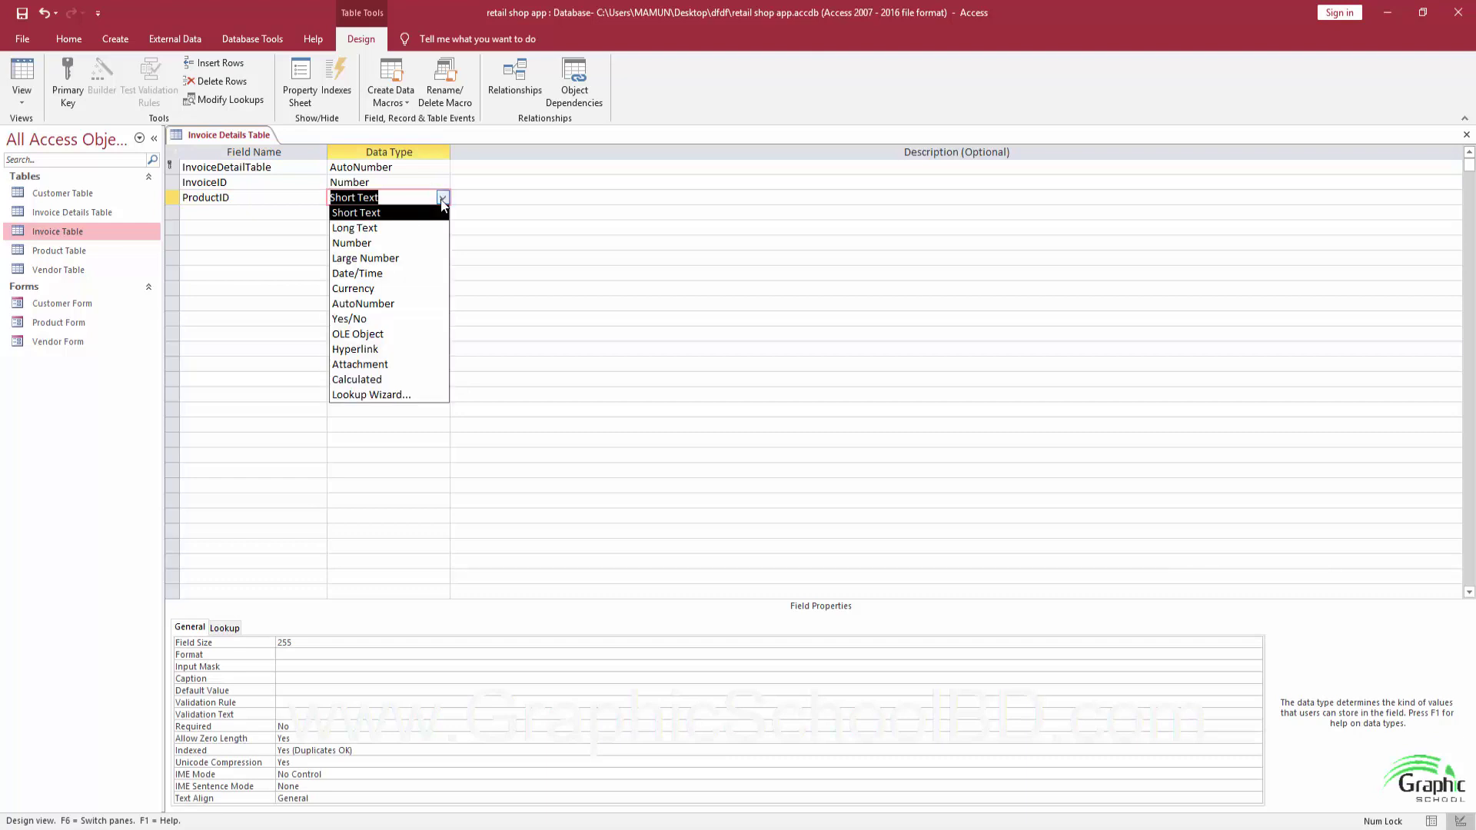
pyautogui.click(371, 395)
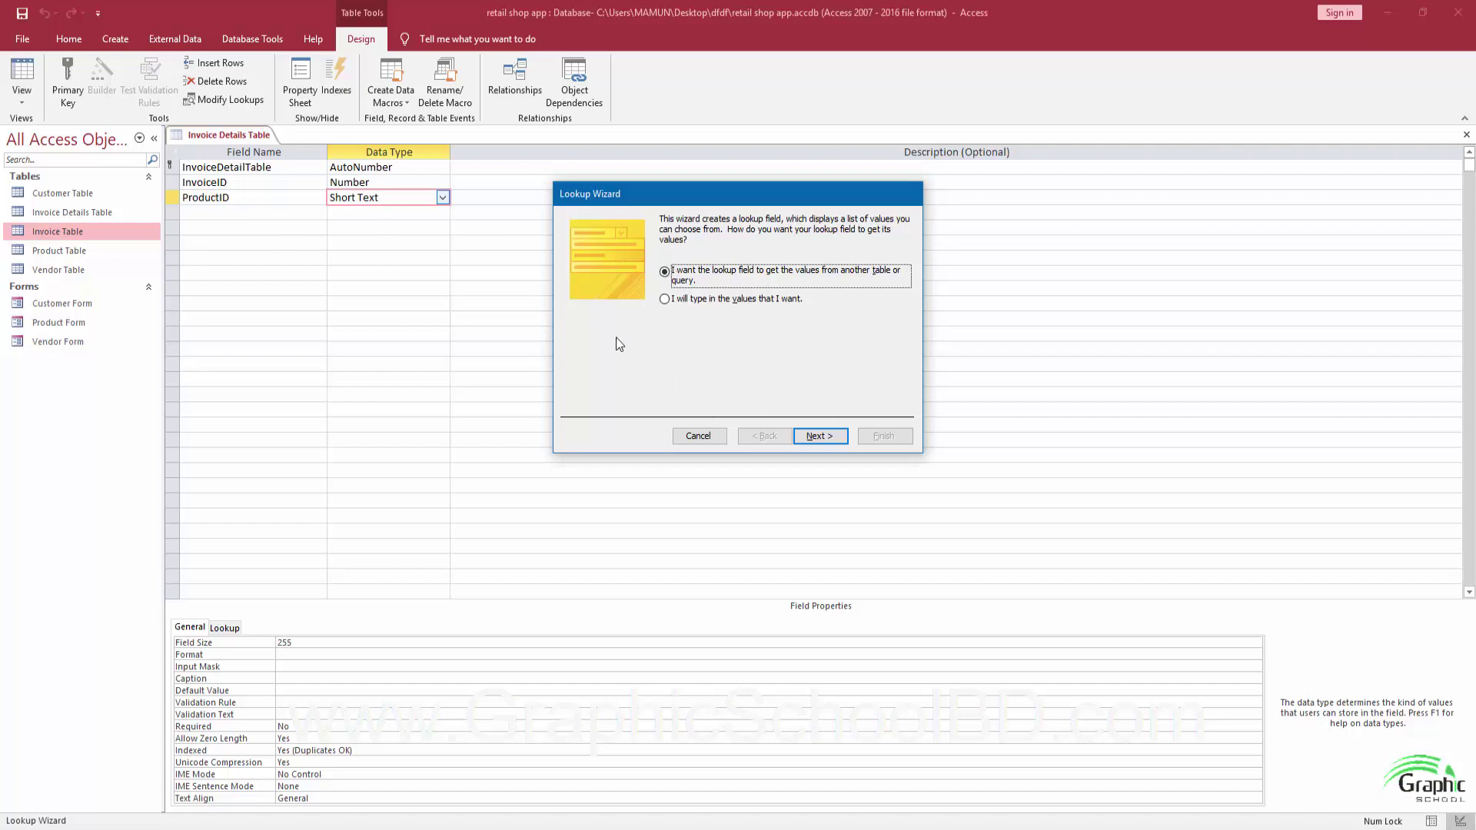
pyautogui.click(839, 439)
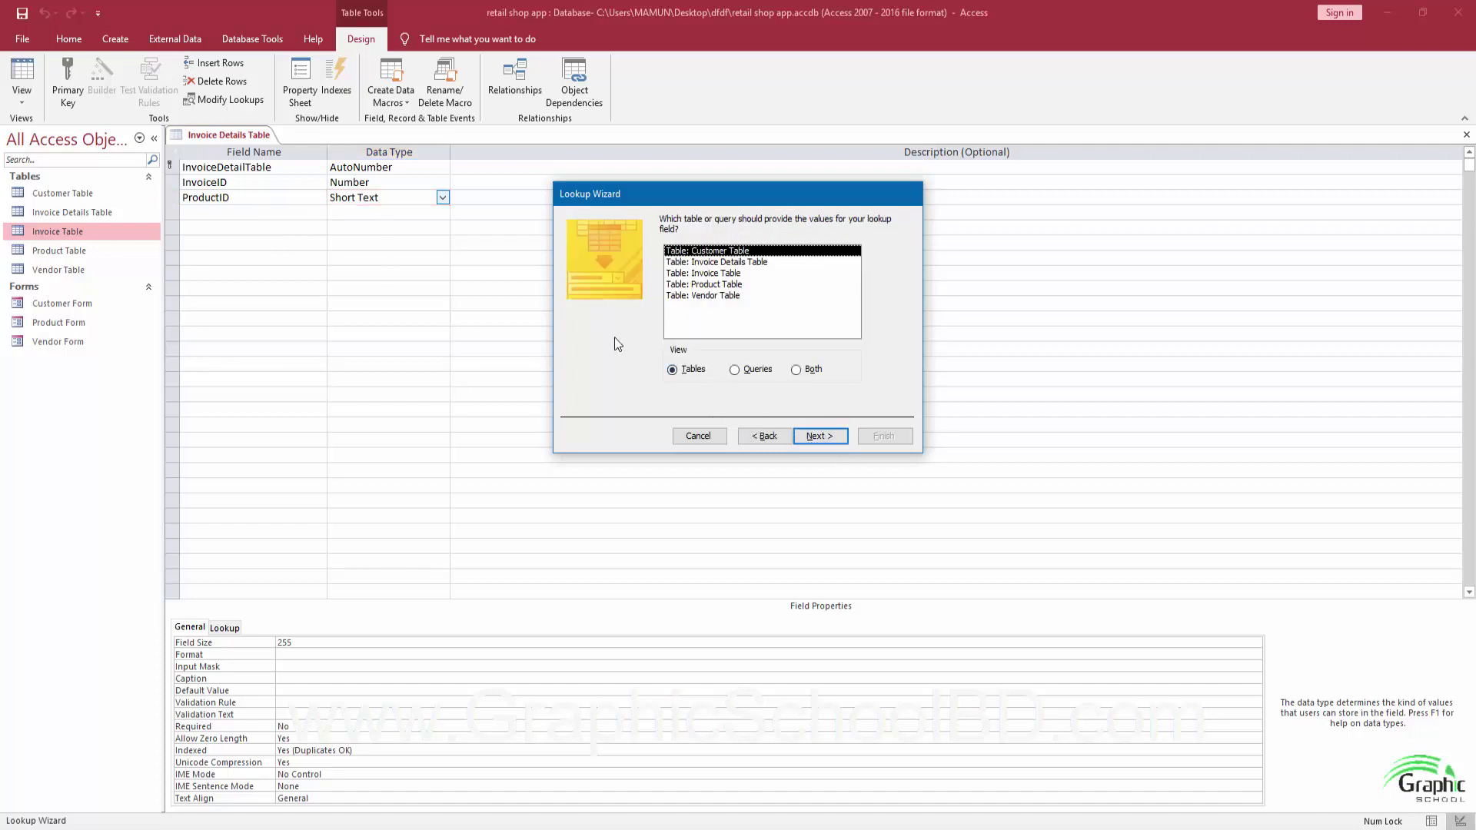
pyautogui.click(723, 285)
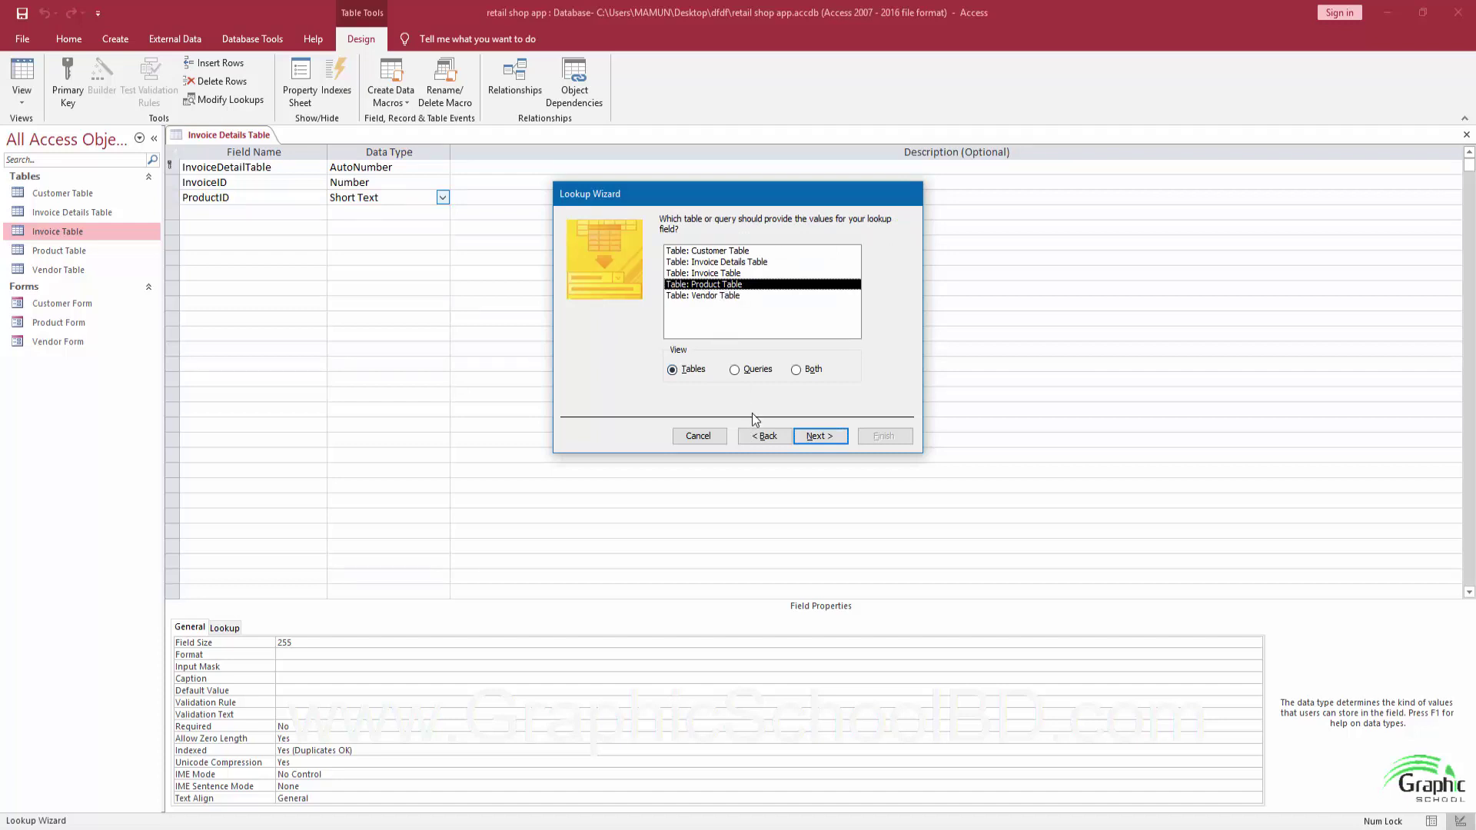
pyautogui.click(805, 440)
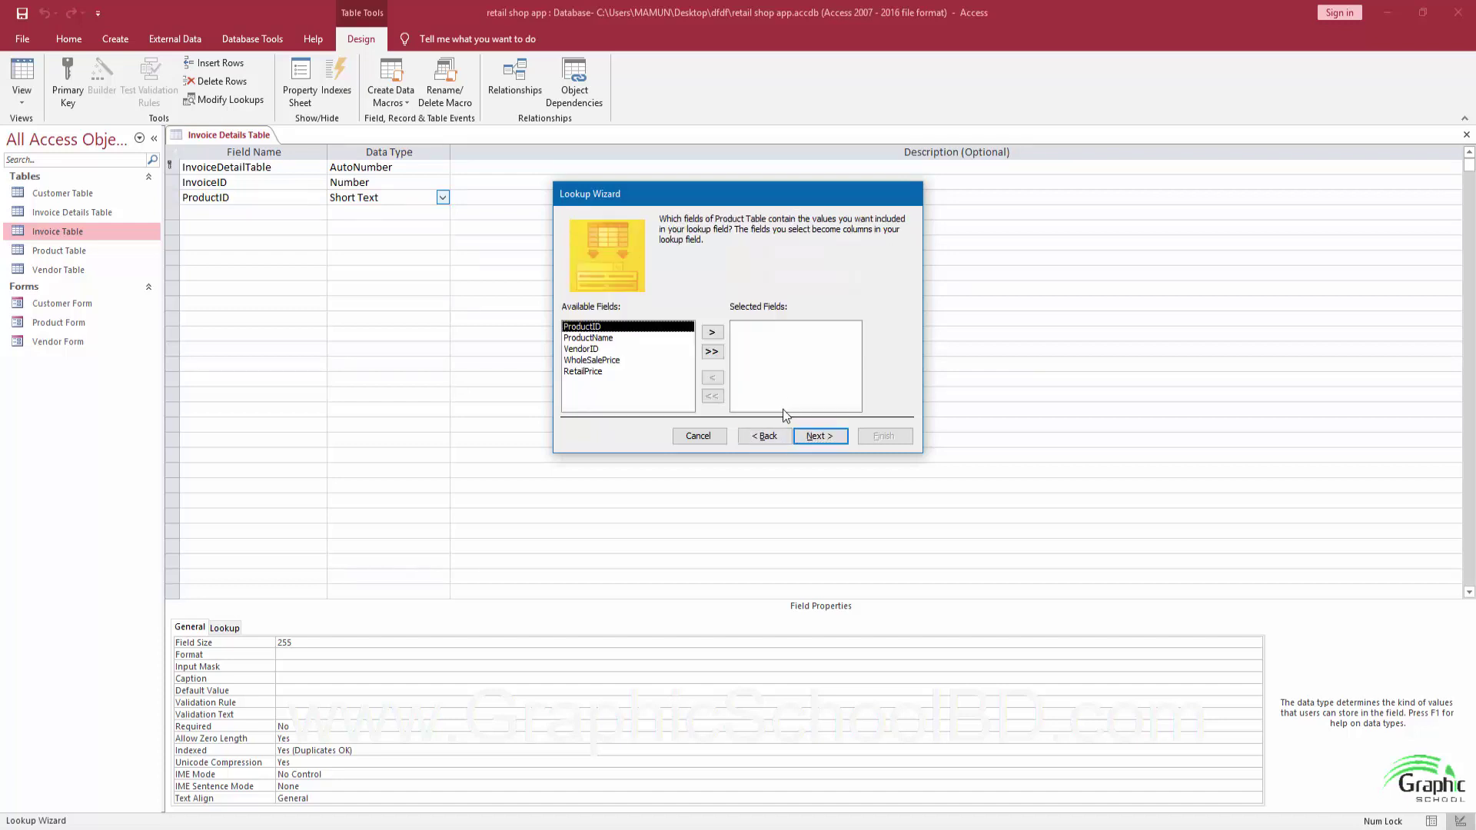
# Include ProductID and ProductName, sort by ProductName, and show the ProductID column fitted to width.
pyautogui.click(711, 333)
pyautogui.click(711, 333)
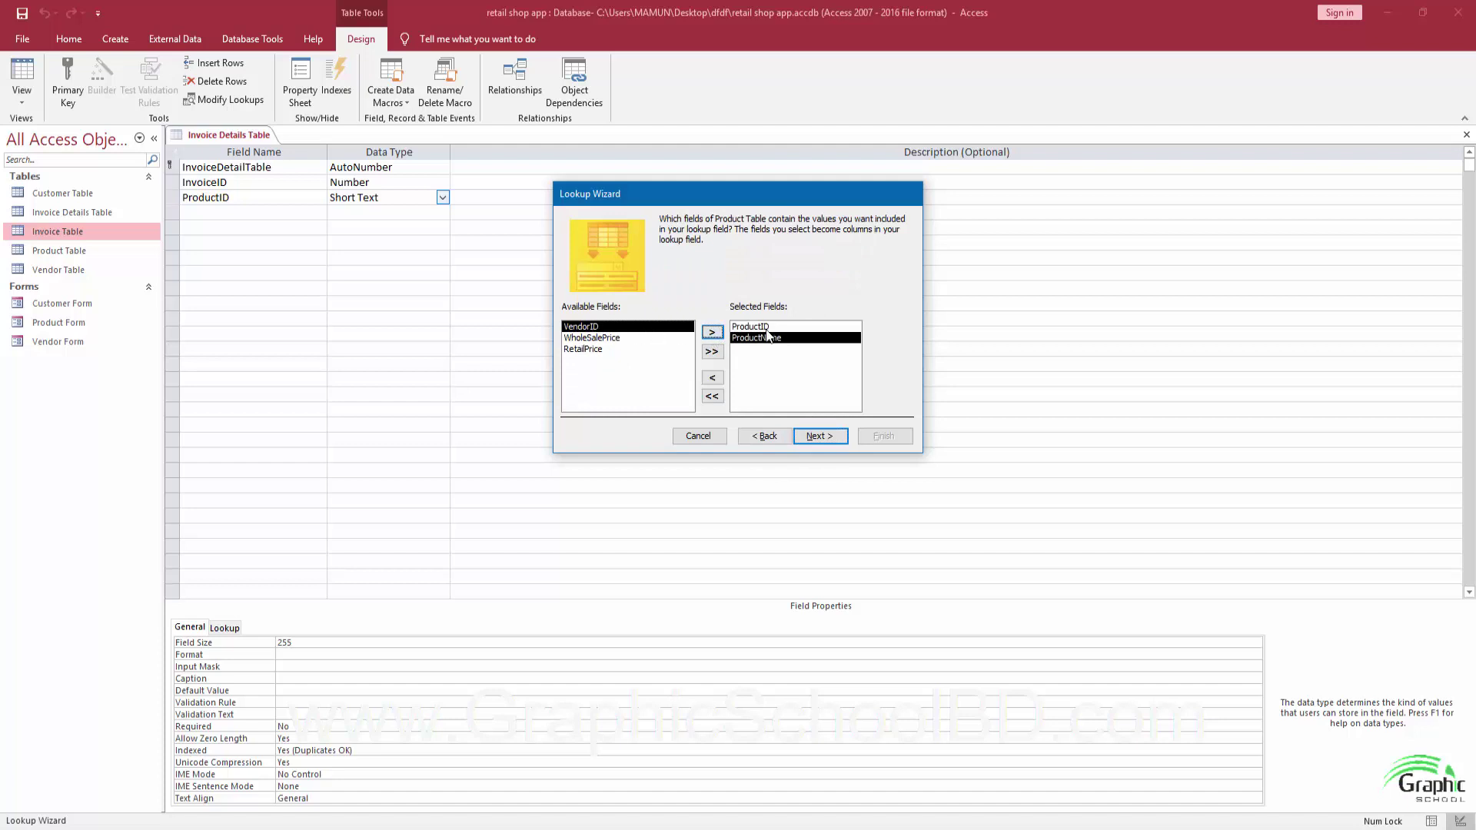
pyautogui.click(819, 436)
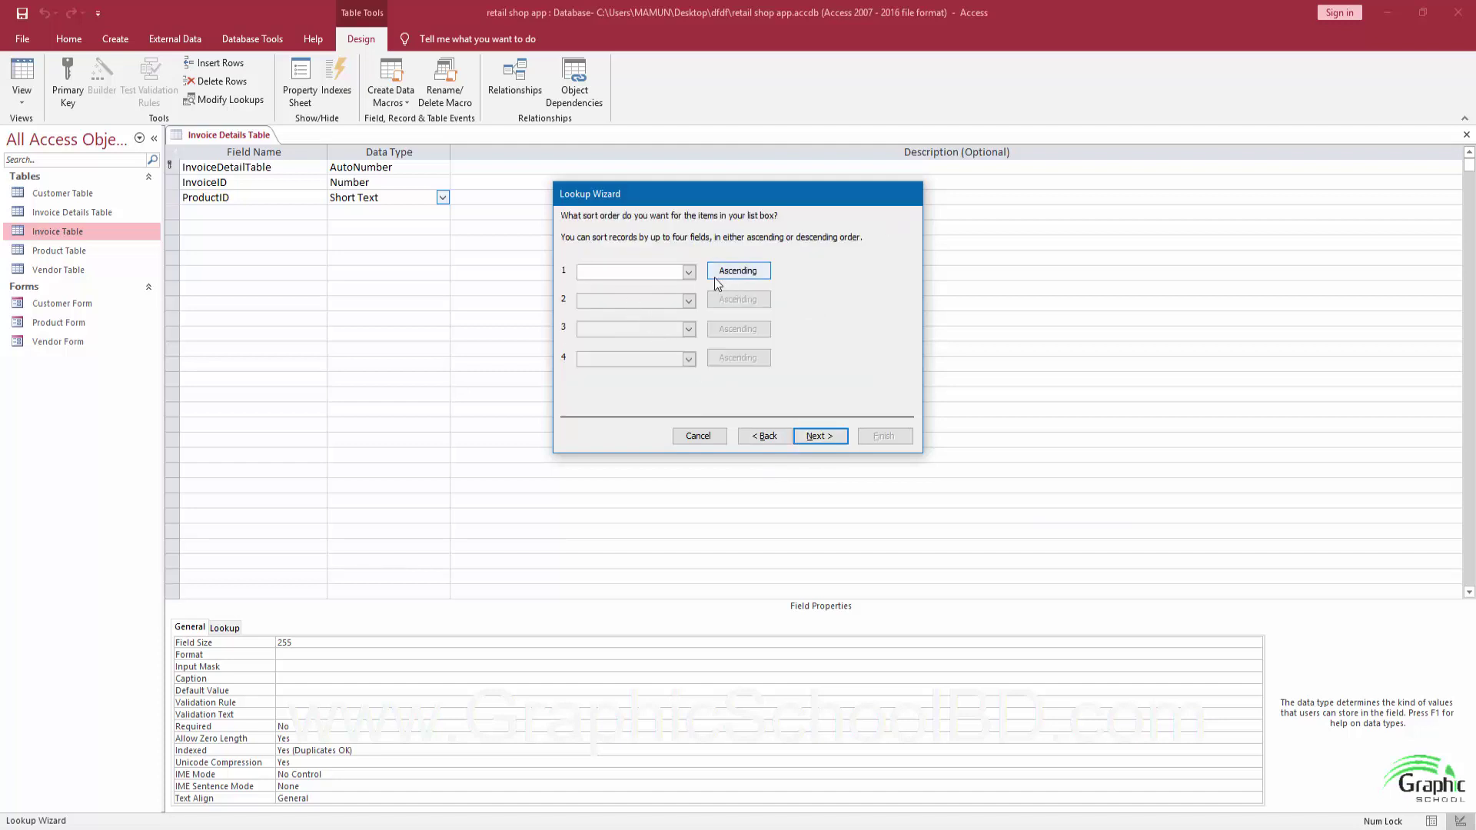
pyautogui.click(689, 272)
pyautogui.click(653, 307)
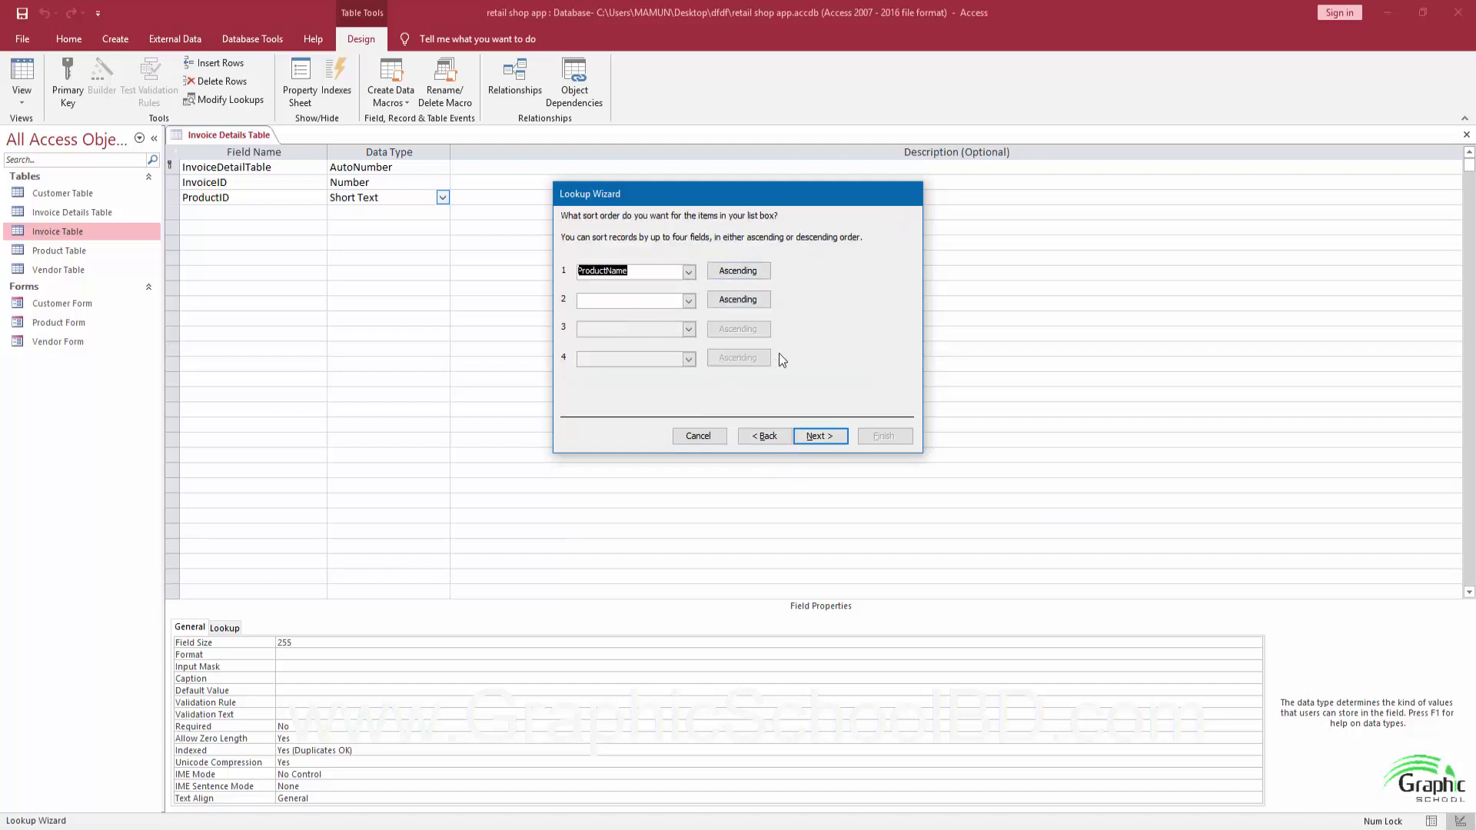
pyautogui.click(815, 436)
pyautogui.click(565, 280)
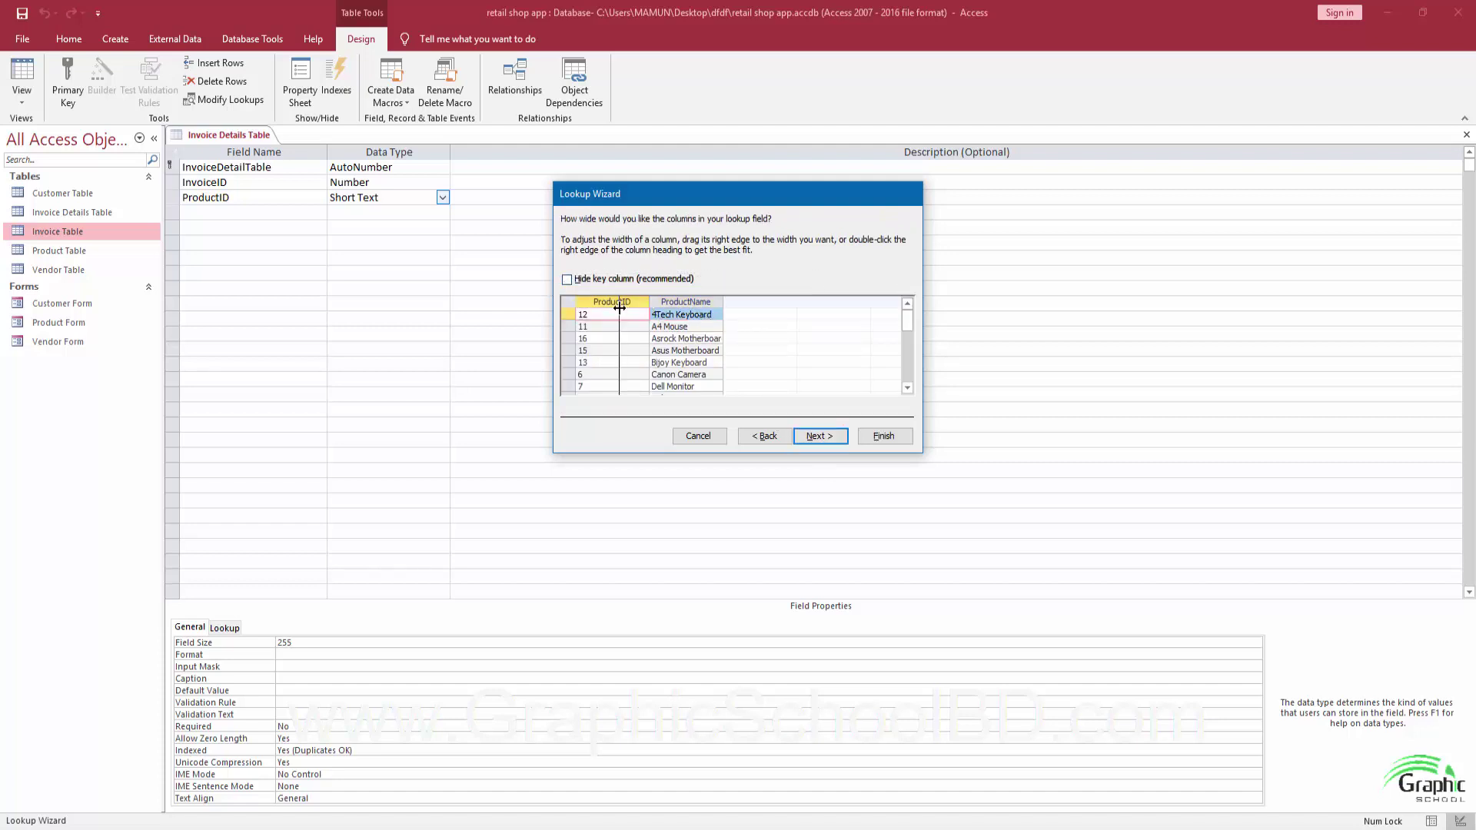
pyautogui.doubleClick(649, 305)
# Store ProductID, enforce data integrity, finish the lookup, and save the table changes.
pyautogui.click(823, 438)
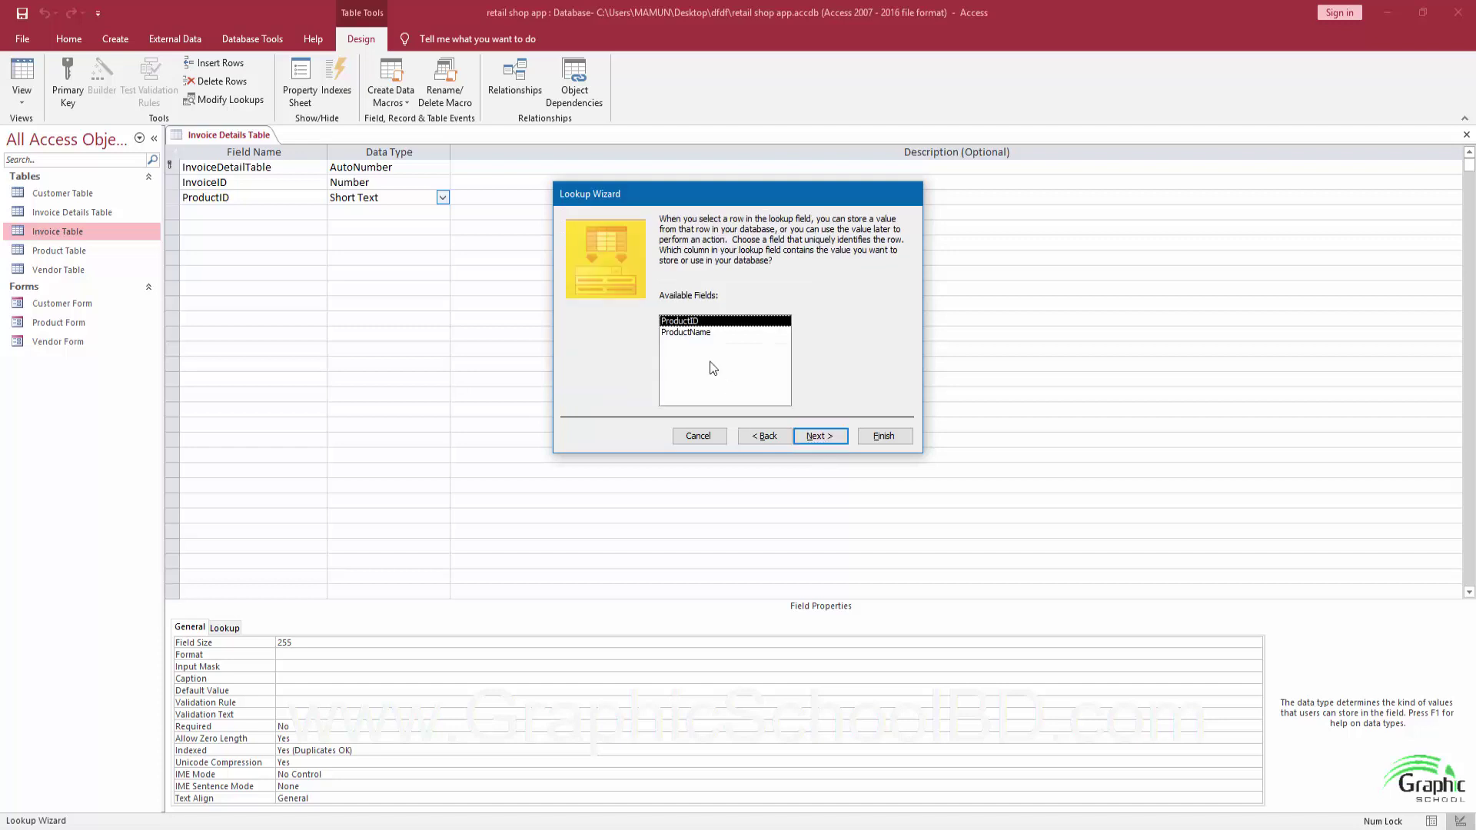
pyautogui.click(819, 437)
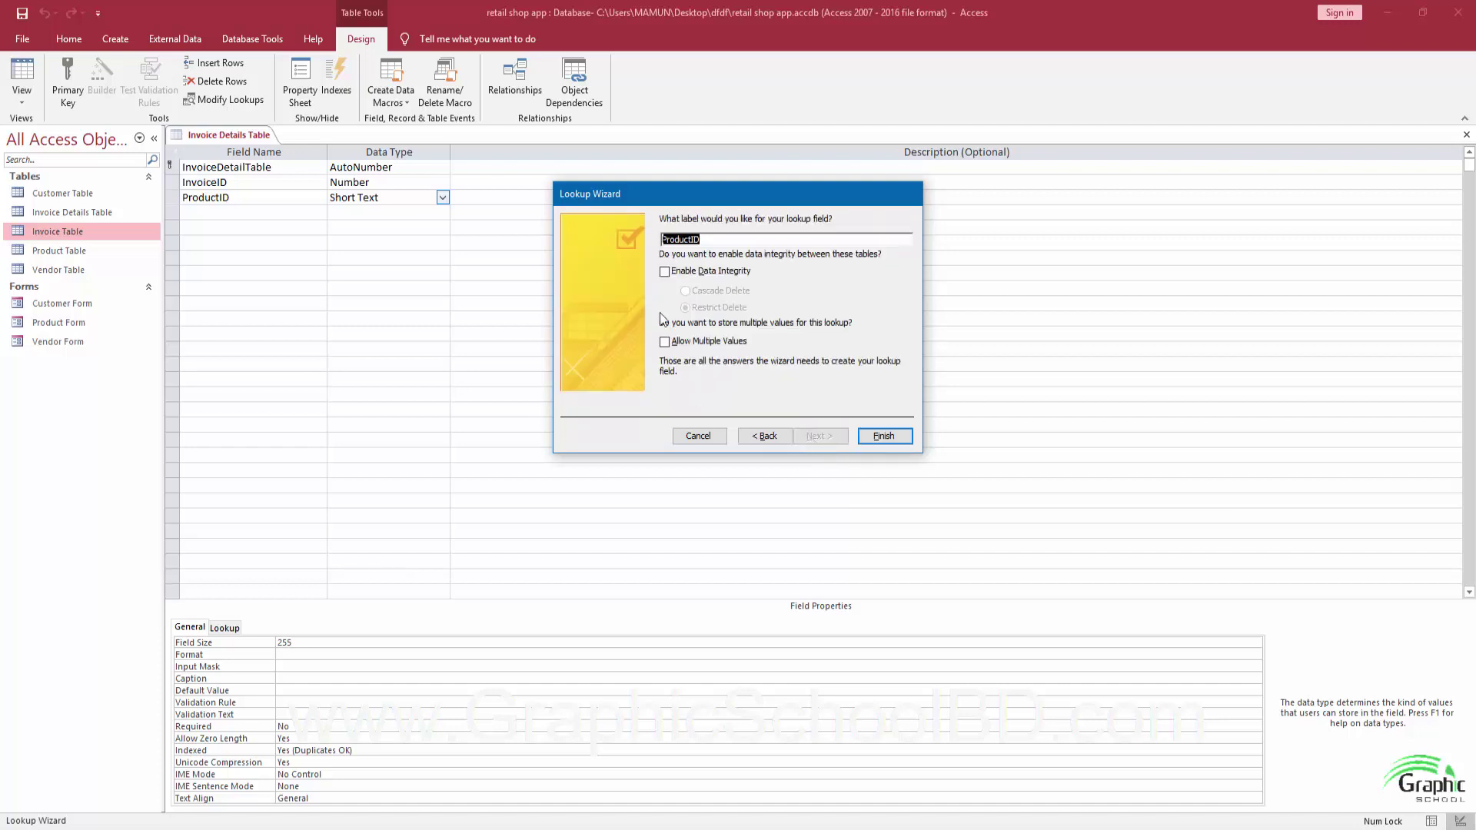
pyautogui.click(666, 272)
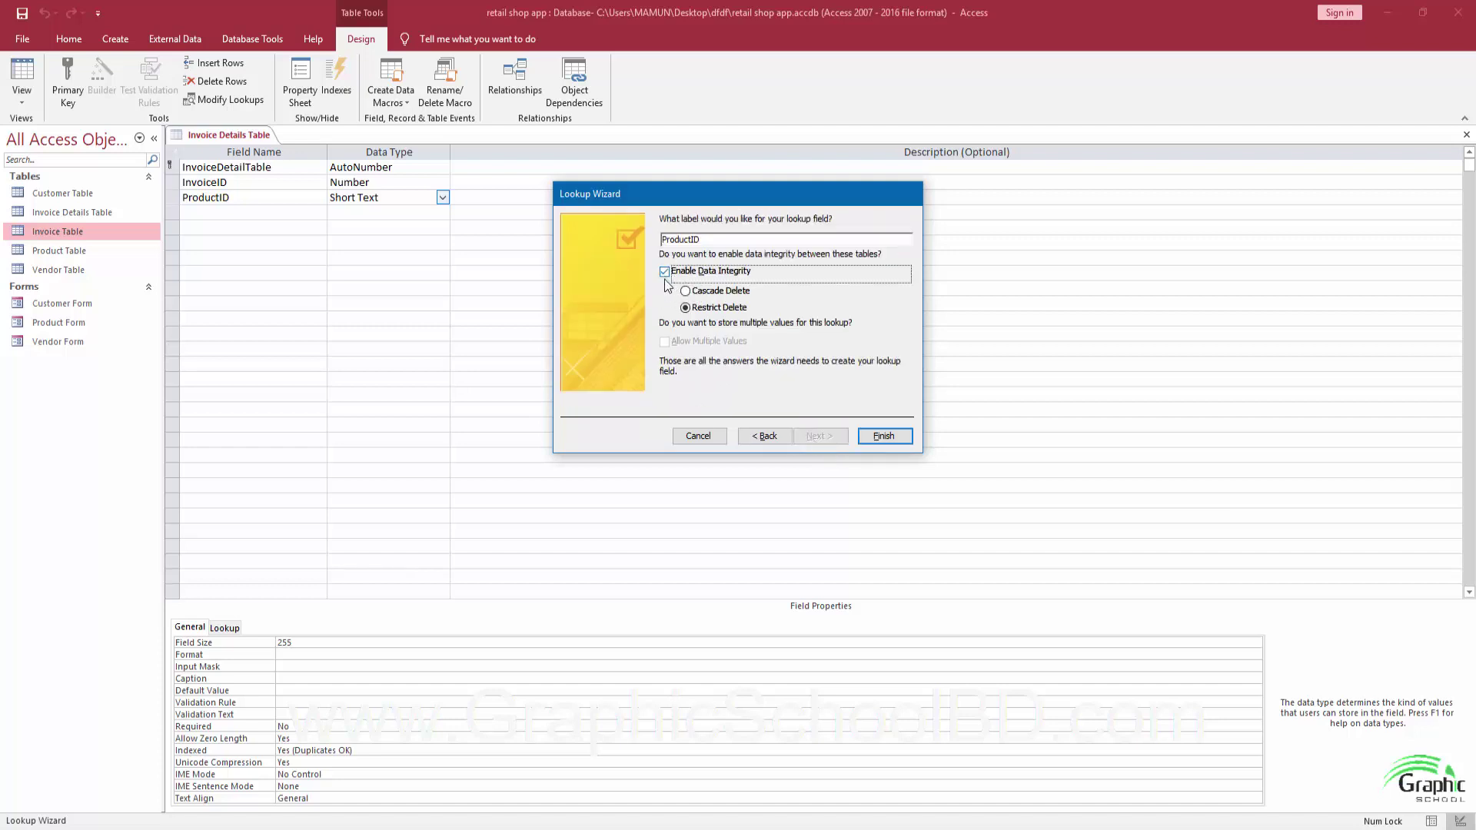
pyautogui.click(885, 444)
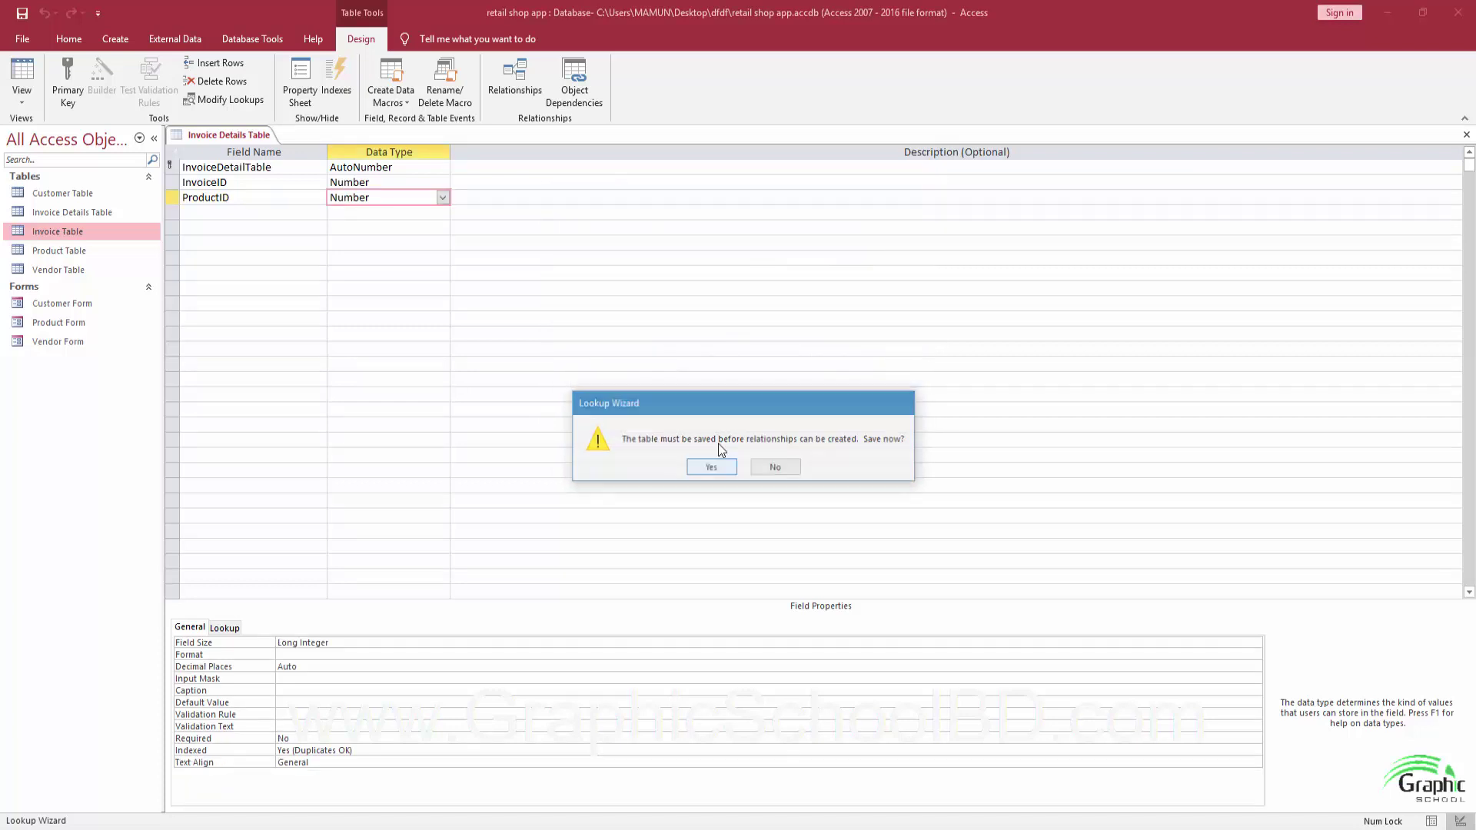
pyautogui.click(709, 464)
pyautogui.click(706, 488)
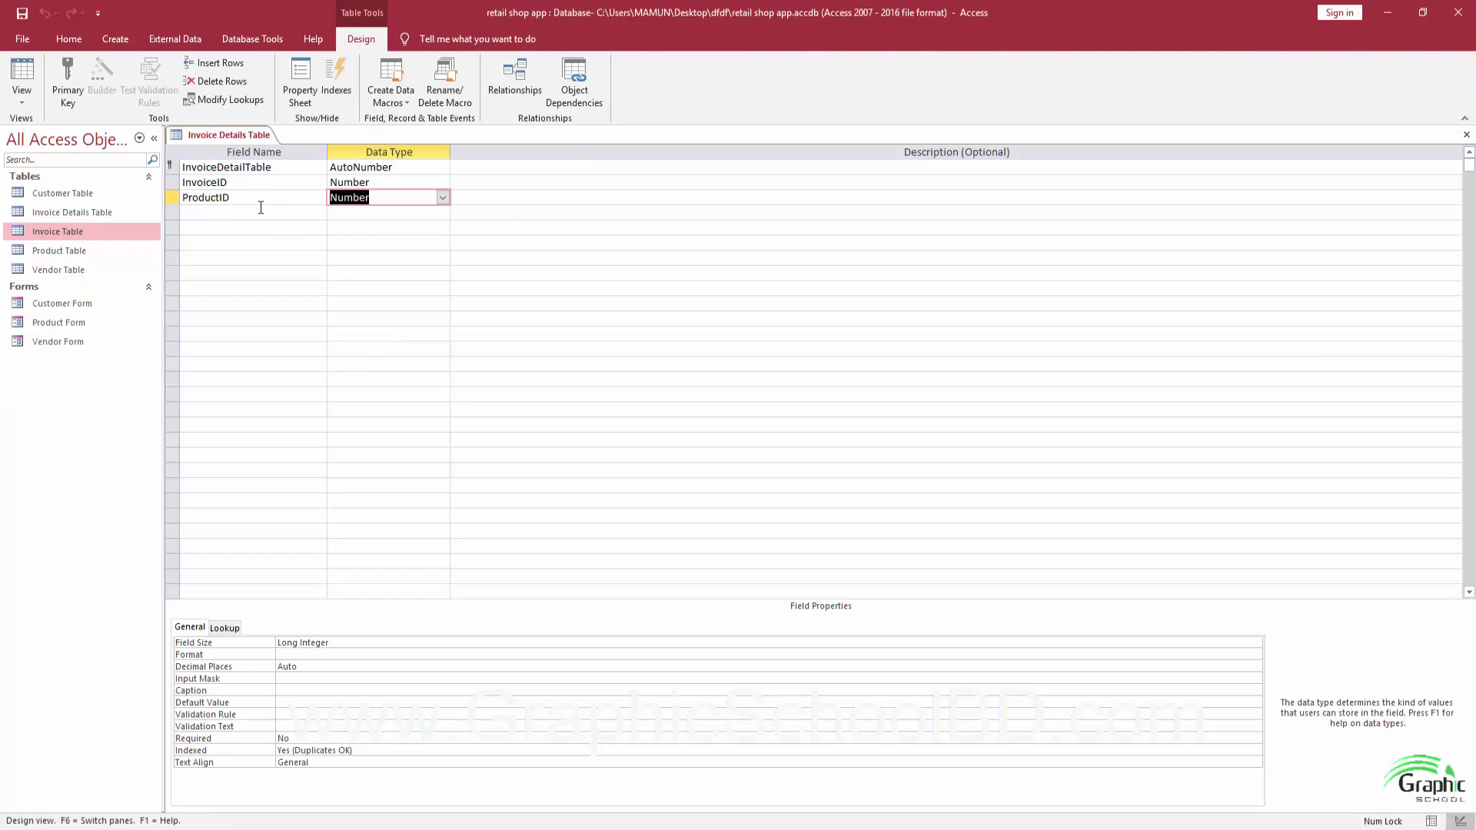
# Add a Quantity field of data type Number below ProductID.
pyautogui.click(260, 213)
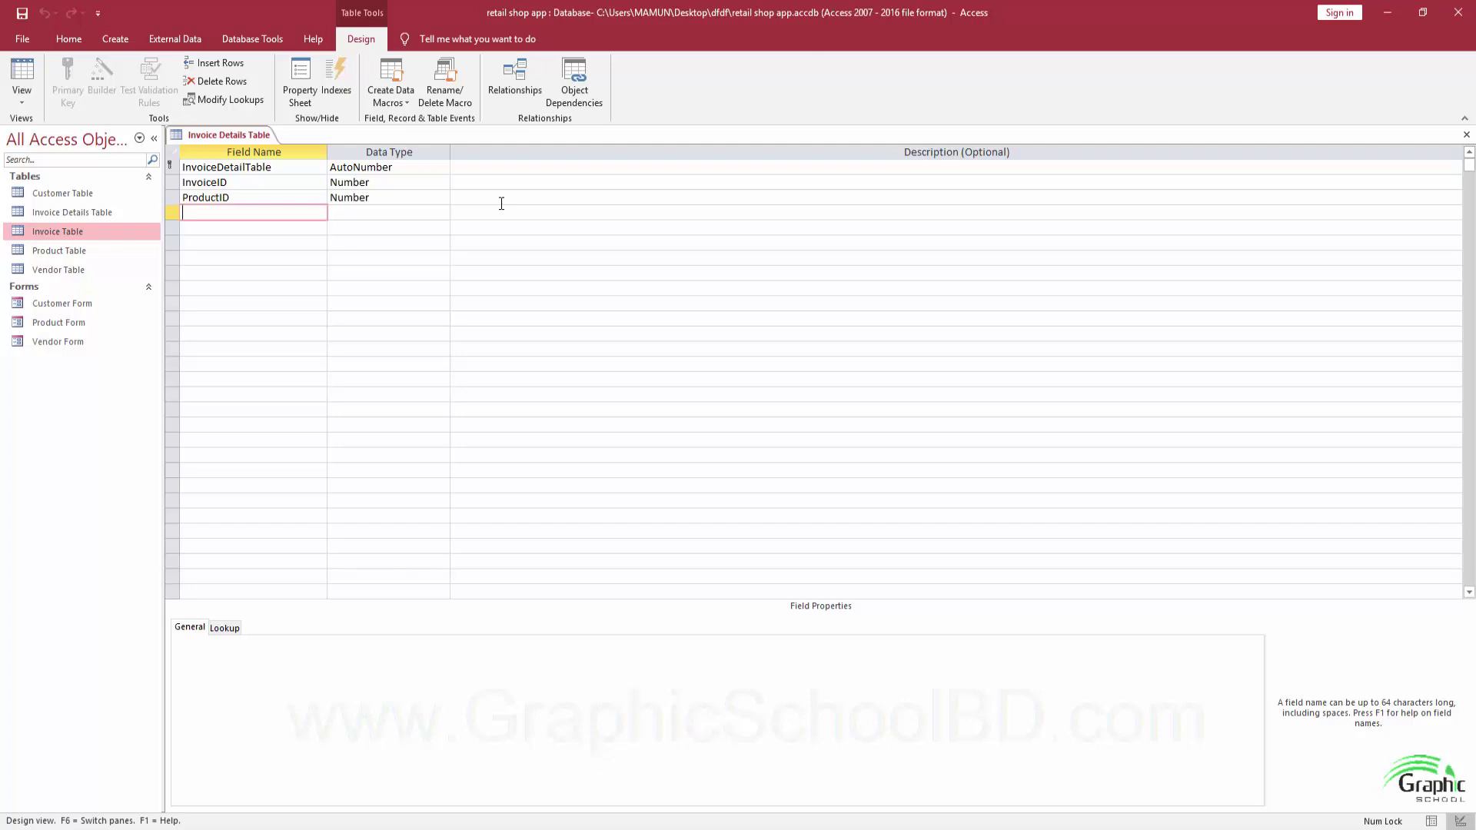
pyautogui.write('Quantity')
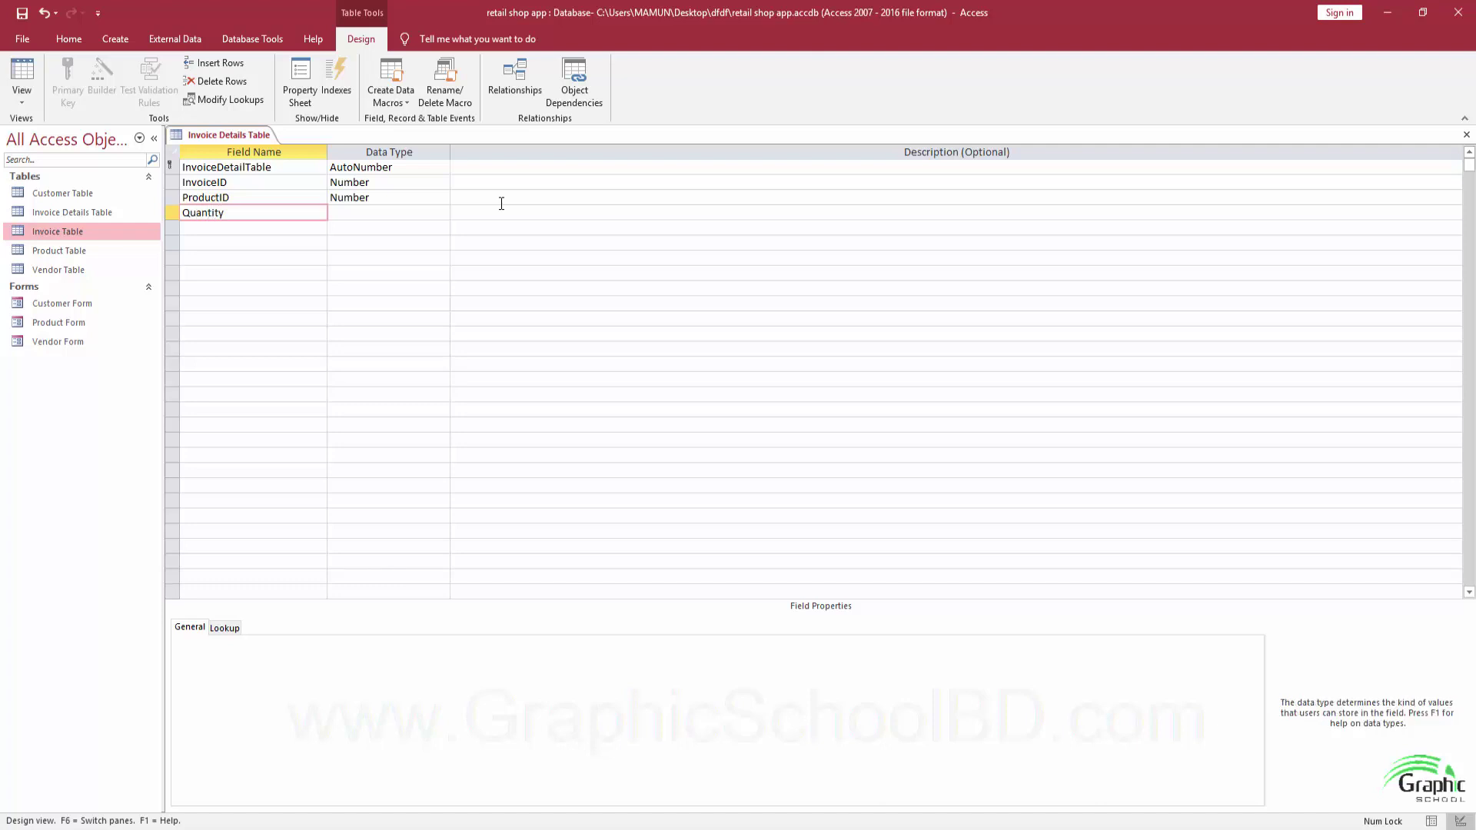
pyautogui.press('Tab')
pyautogui.write('n')
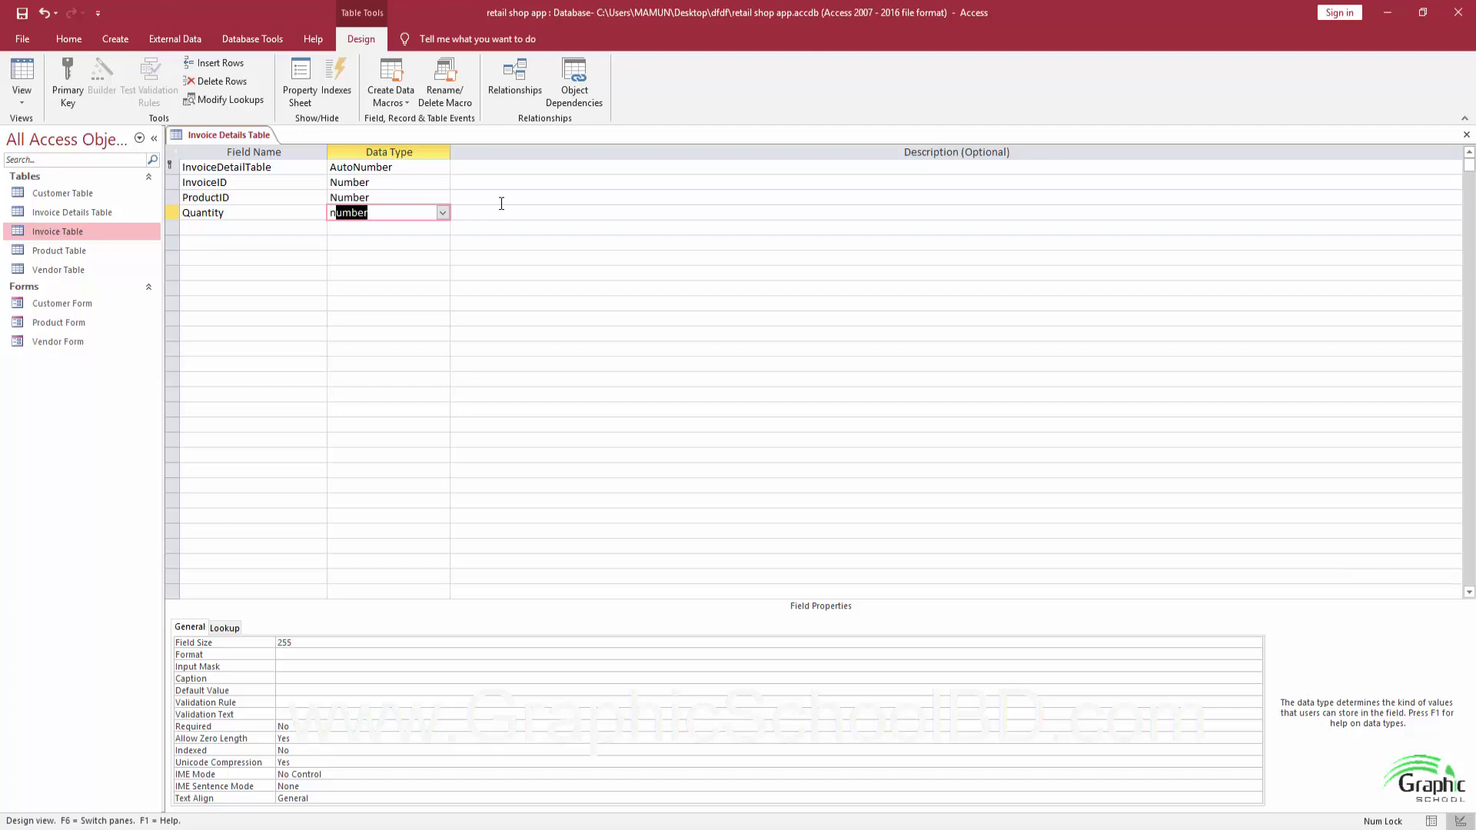
pyautogui.press('Tab')
pyautogui.press('Tab')
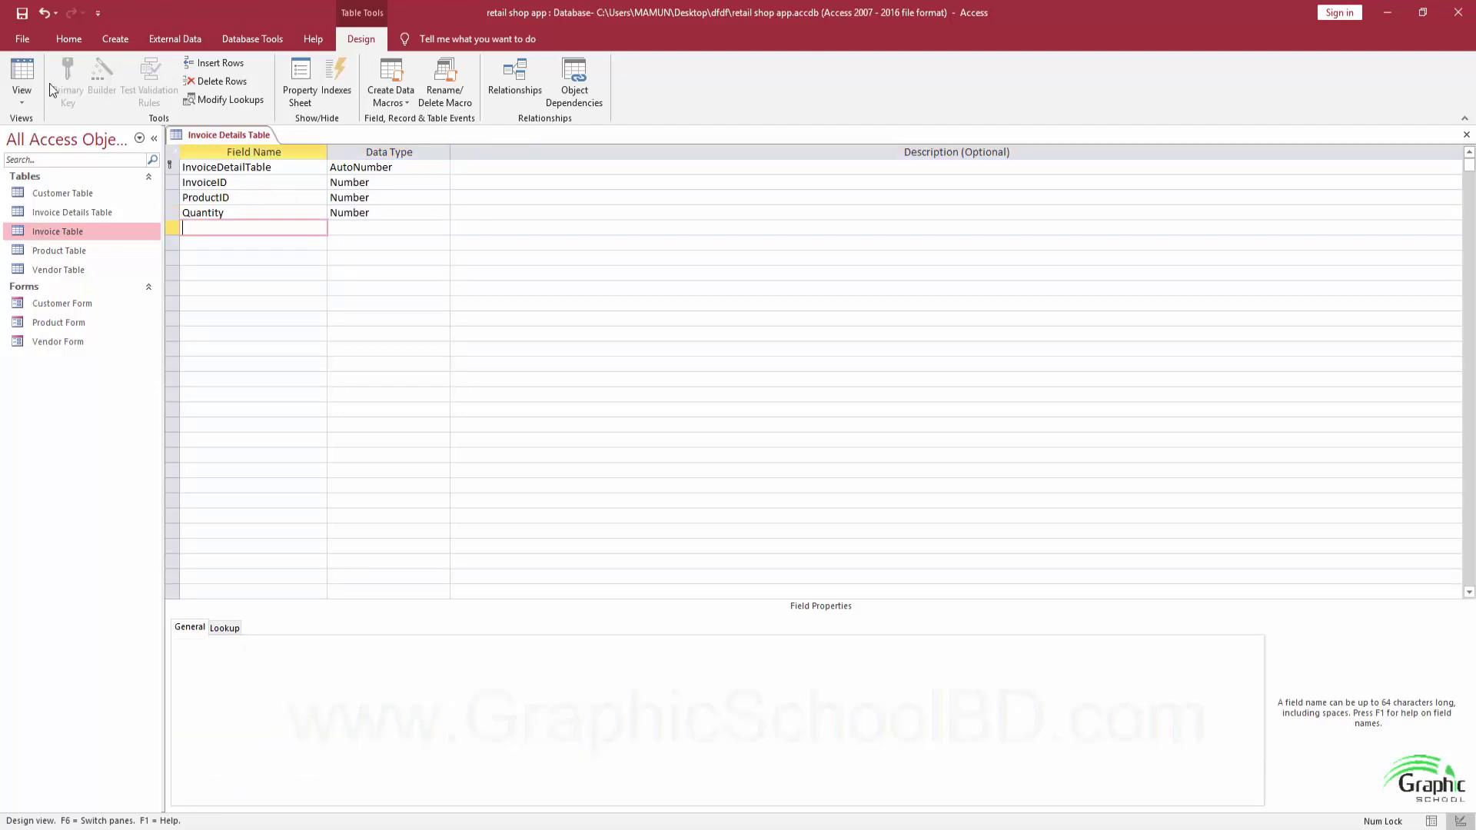
# Save the table design, replacing the earlier version, and close it.
pyautogui.click(23, 13)
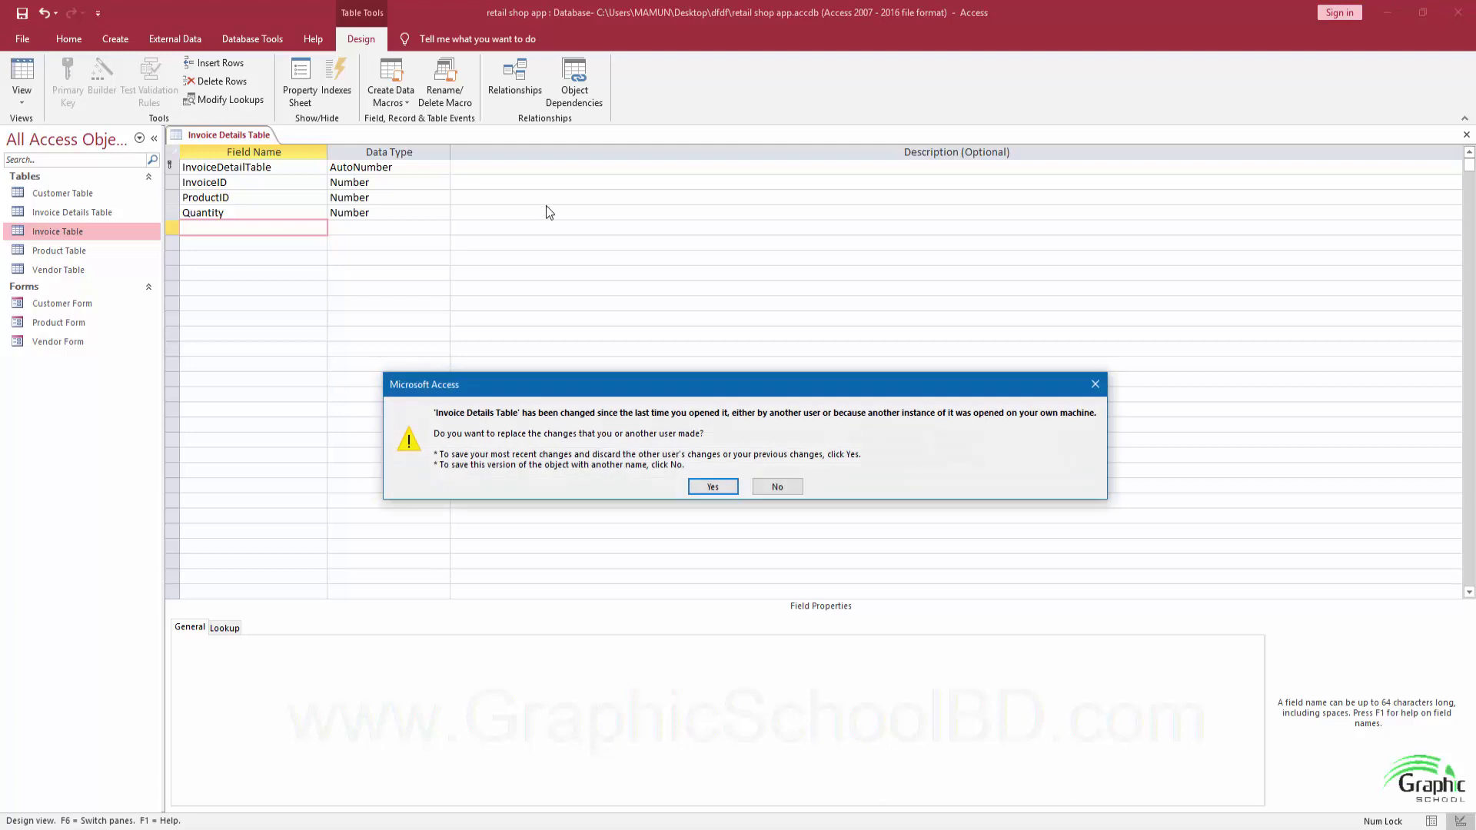
pyautogui.click(713, 487)
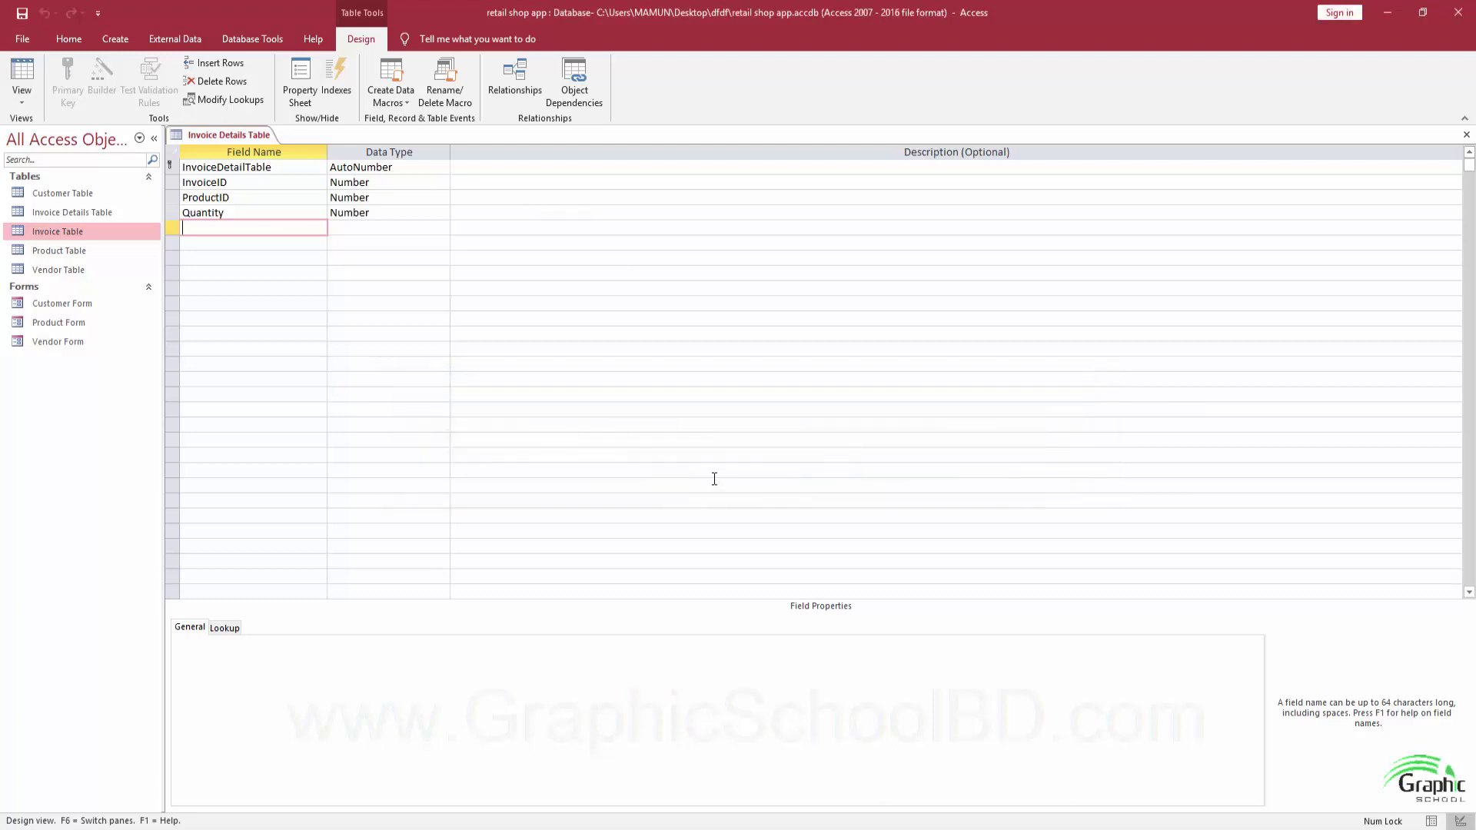
pyautogui.click(1466, 134)
pyautogui.click(280, 40)
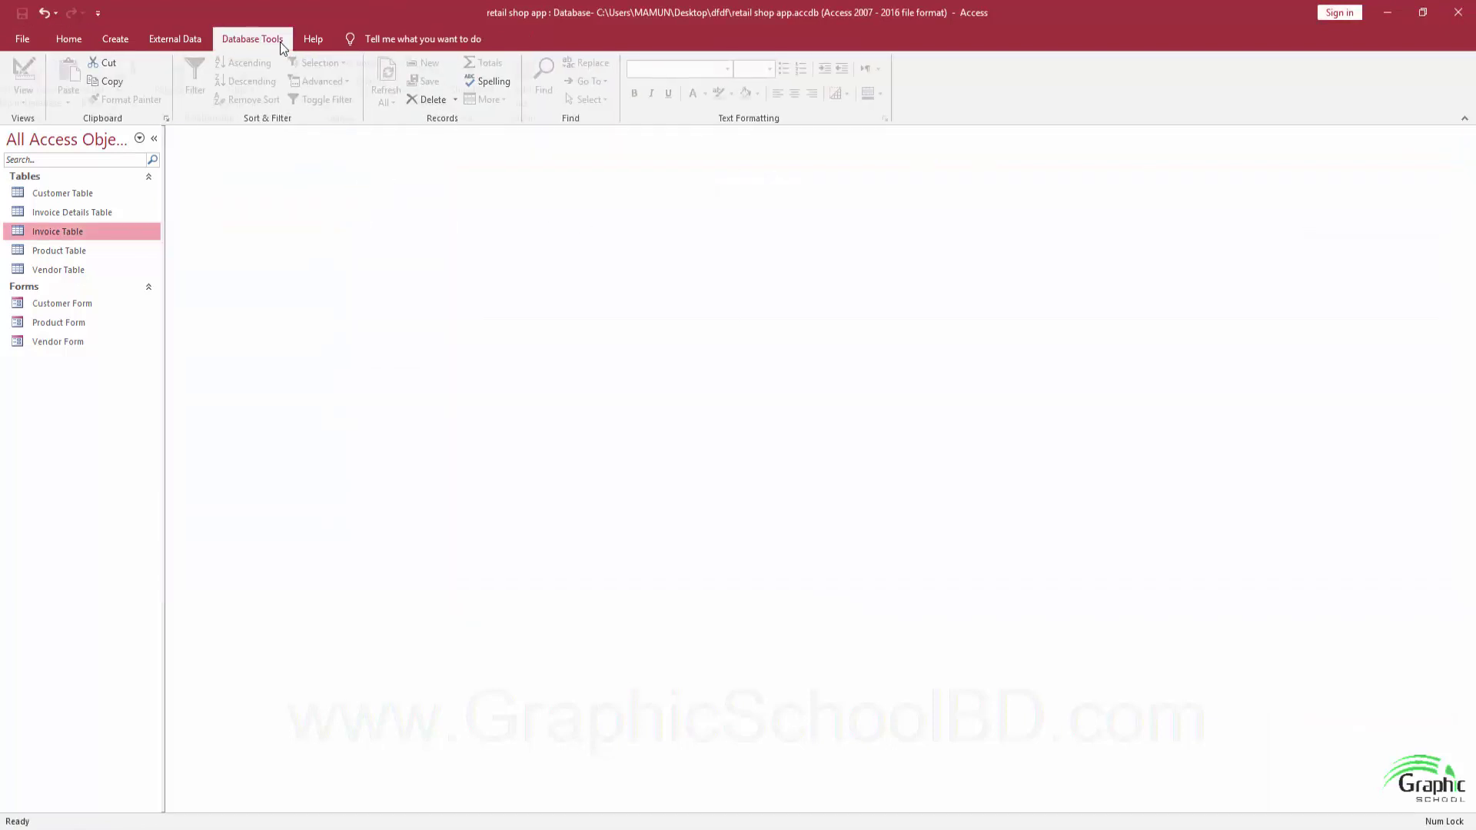
# Add Invoice Details Table to the Relationships diagram.
pyautogui.click(187, 78)
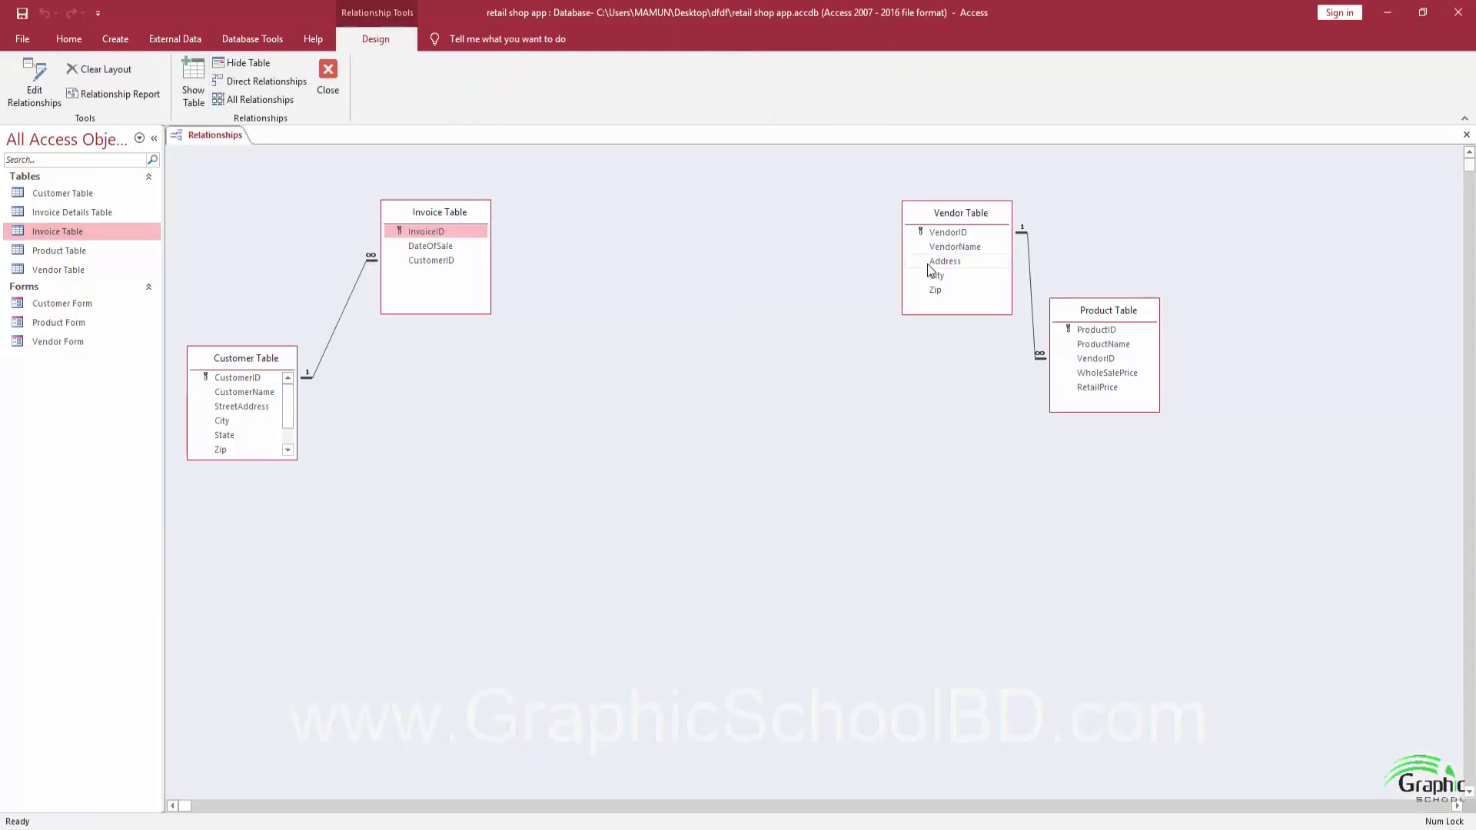
pyautogui.moveTo(945, 219)
pyautogui.mouseDown()
pyautogui.moveTo(895, 217)
pyautogui.moveTo(919, 218)
pyautogui.mouseUp()
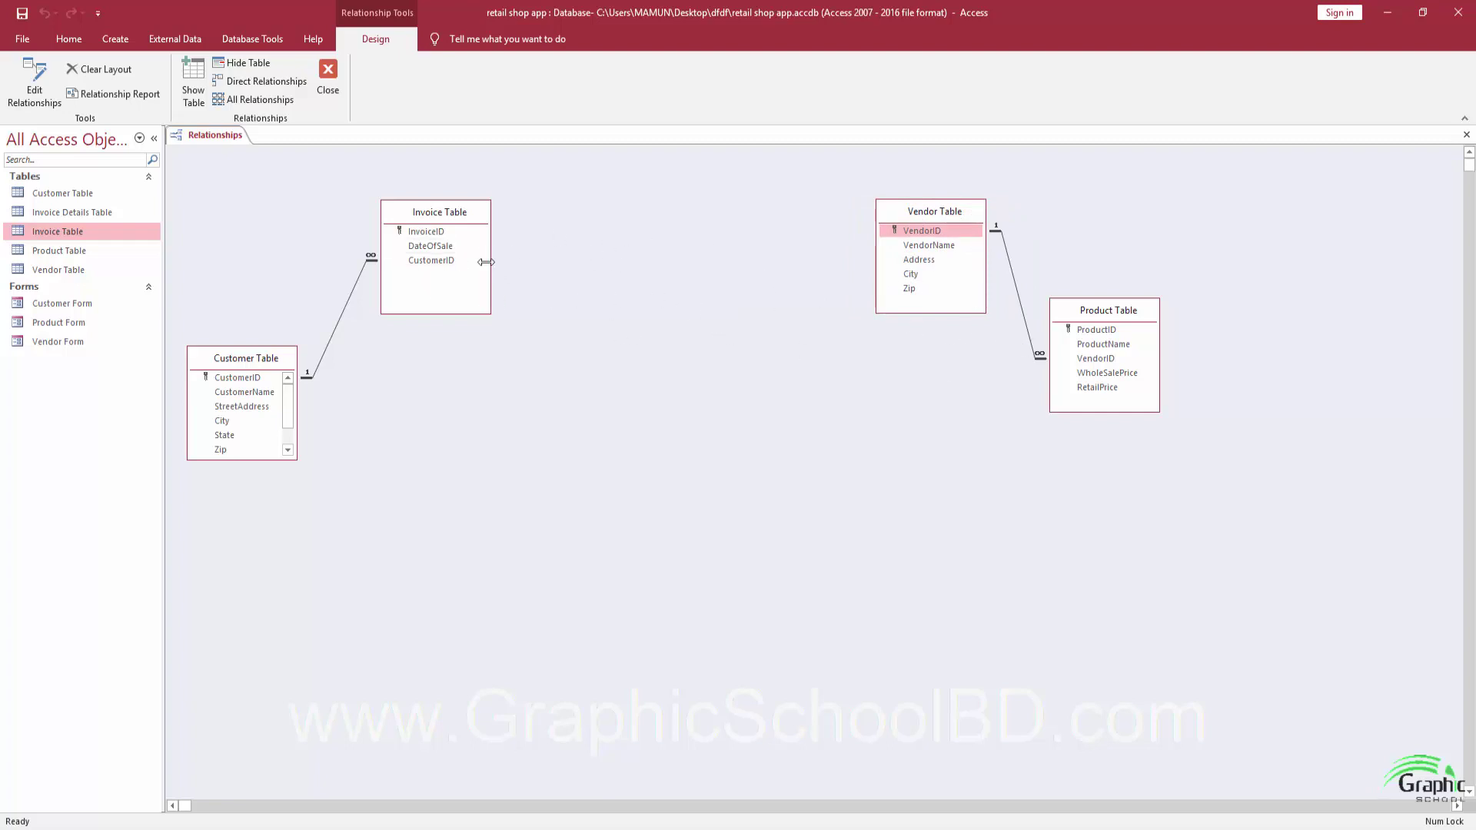
pyautogui.click(48, 216)
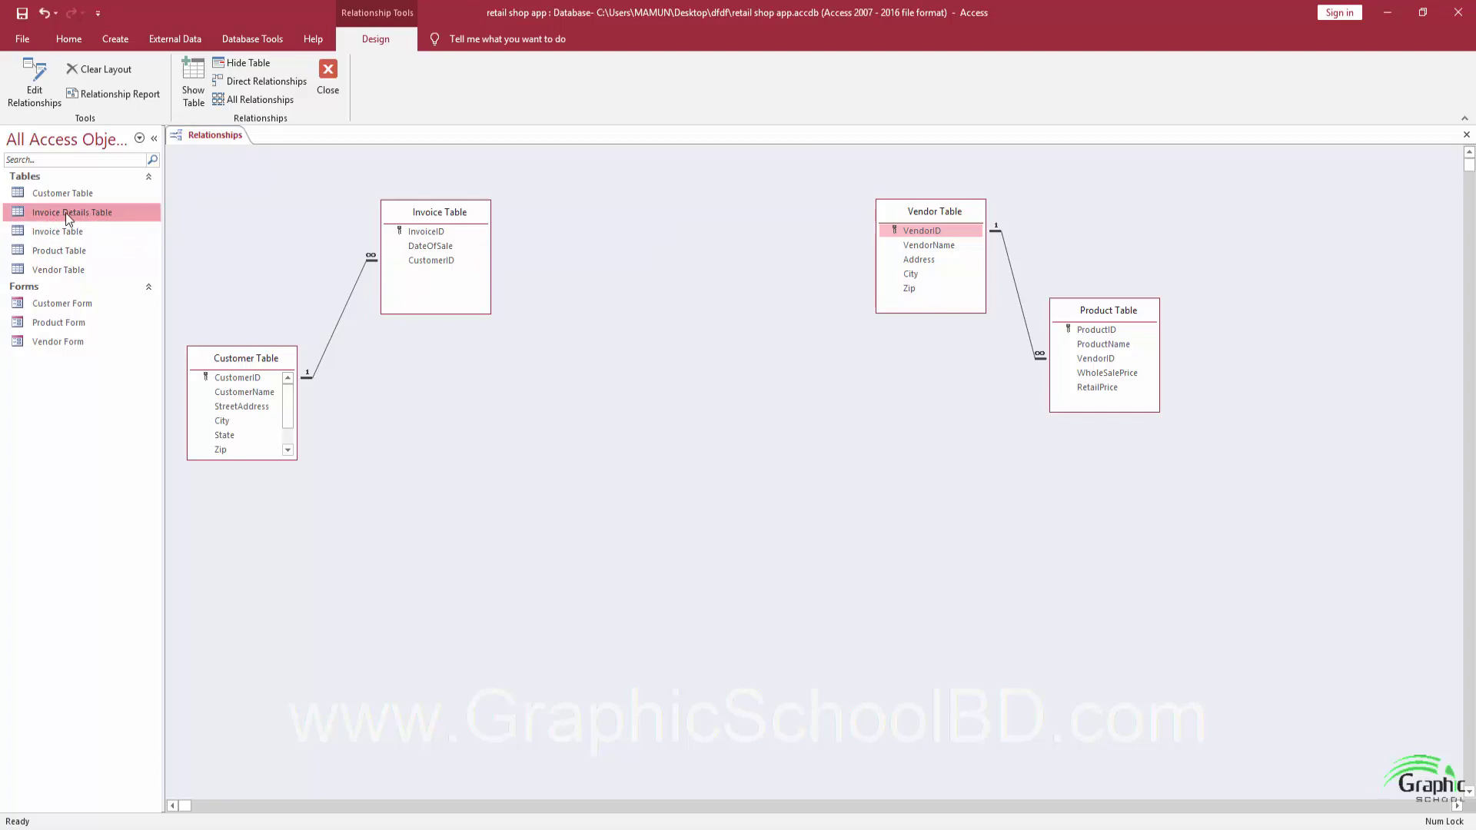
pyautogui.moveTo(51, 209); pyautogui.dragTo(700, 336)
# Rearrange the Vendor, Product, Customer and Invoice table boxes, then save and close the layout.
pyautogui.moveTo(915, 212); pyautogui.dragTo(1284, 439)
pyautogui.moveTo(1120, 310); pyautogui.dragTo(1026, 249)
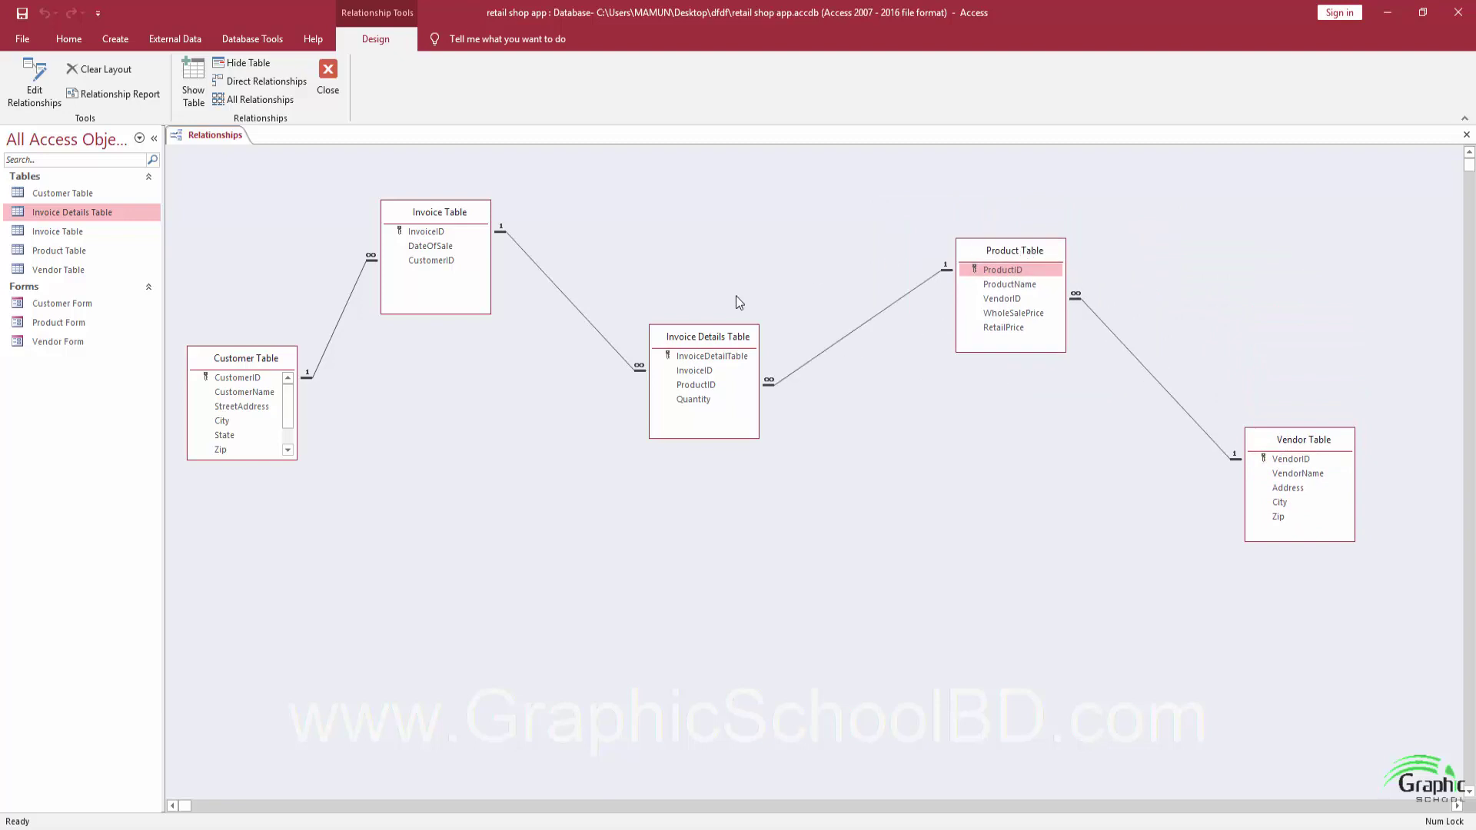
pyautogui.moveTo(708, 340); pyautogui.dragTo(805, 335)
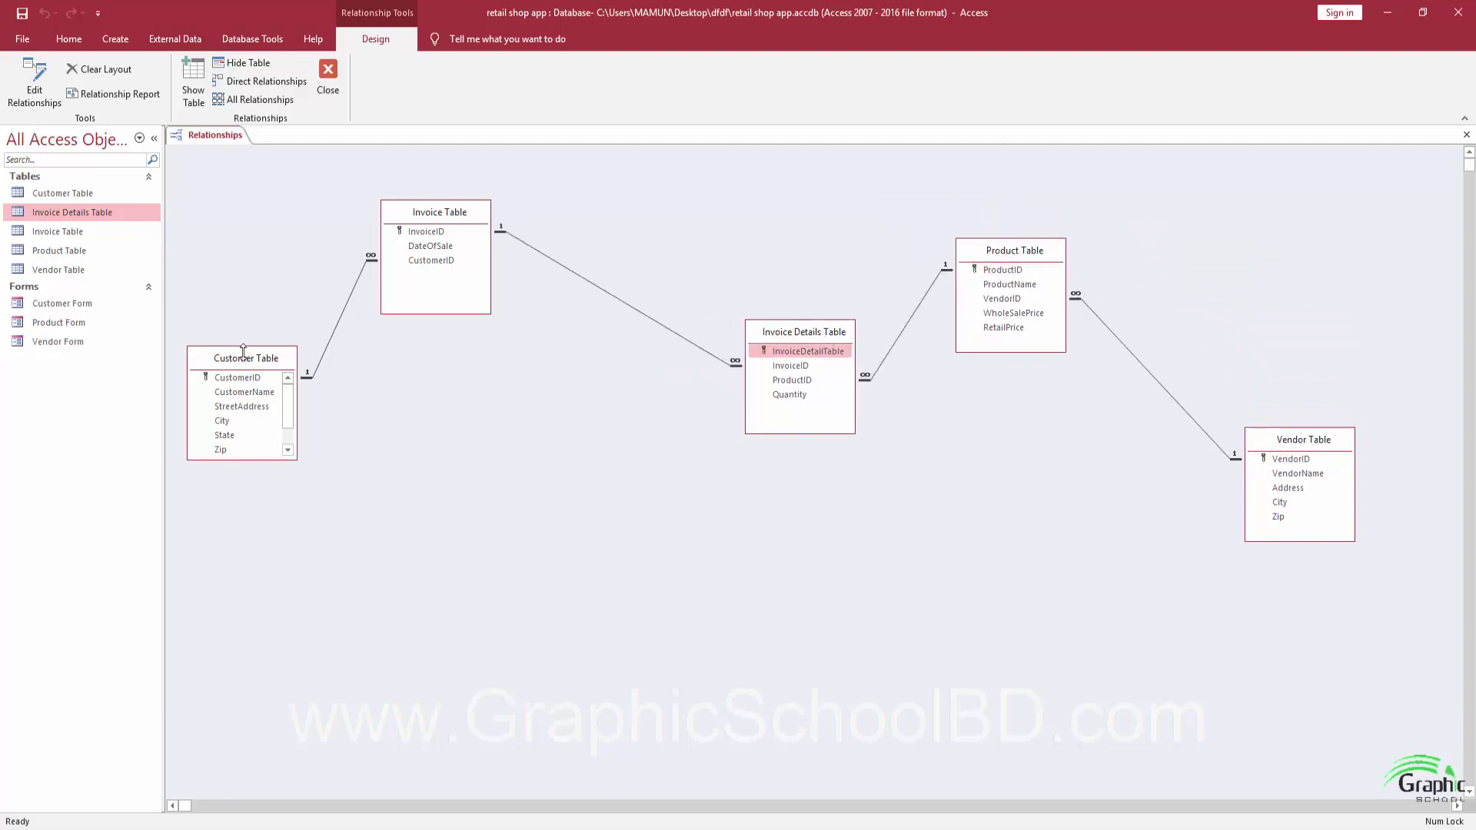
pyautogui.moveTo(240, 358); pyautogui.dragTo(270, 437)
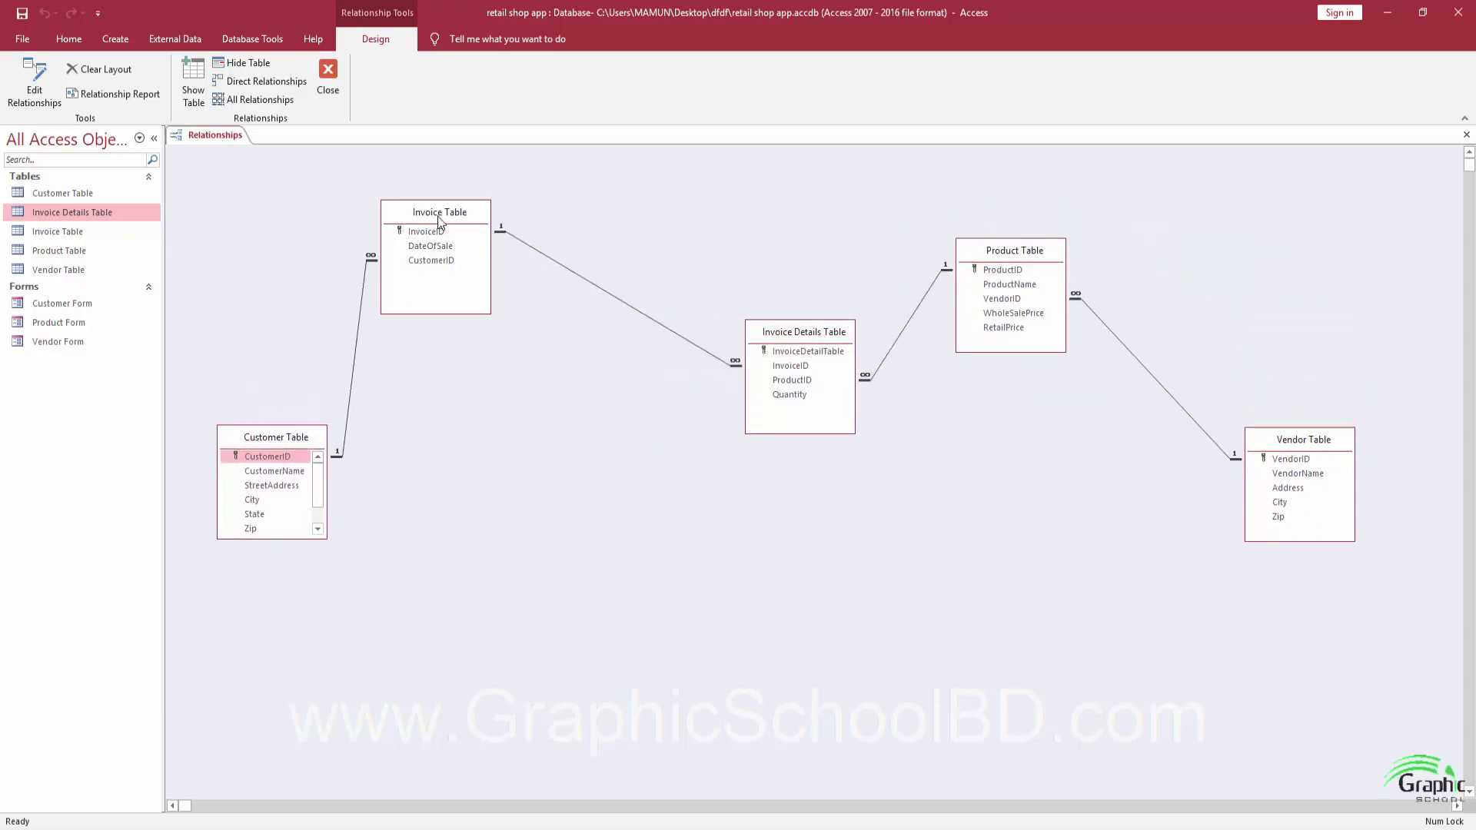
pyautogui.moveTo(436, 217); pyautogui.dragTo(499, 256)
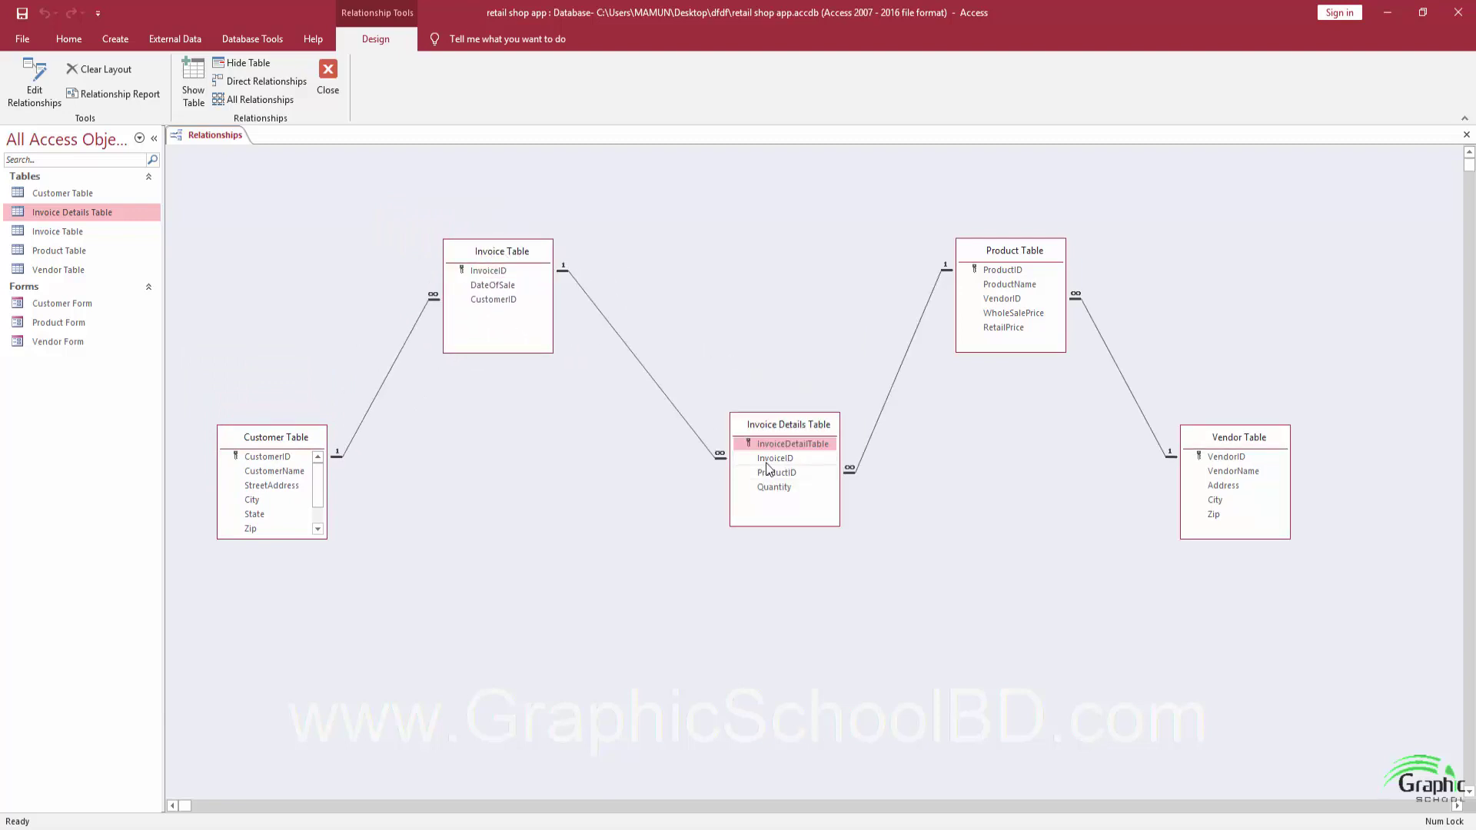
pyautogui.click(789, 445)
pyautogui.click(322, 80)
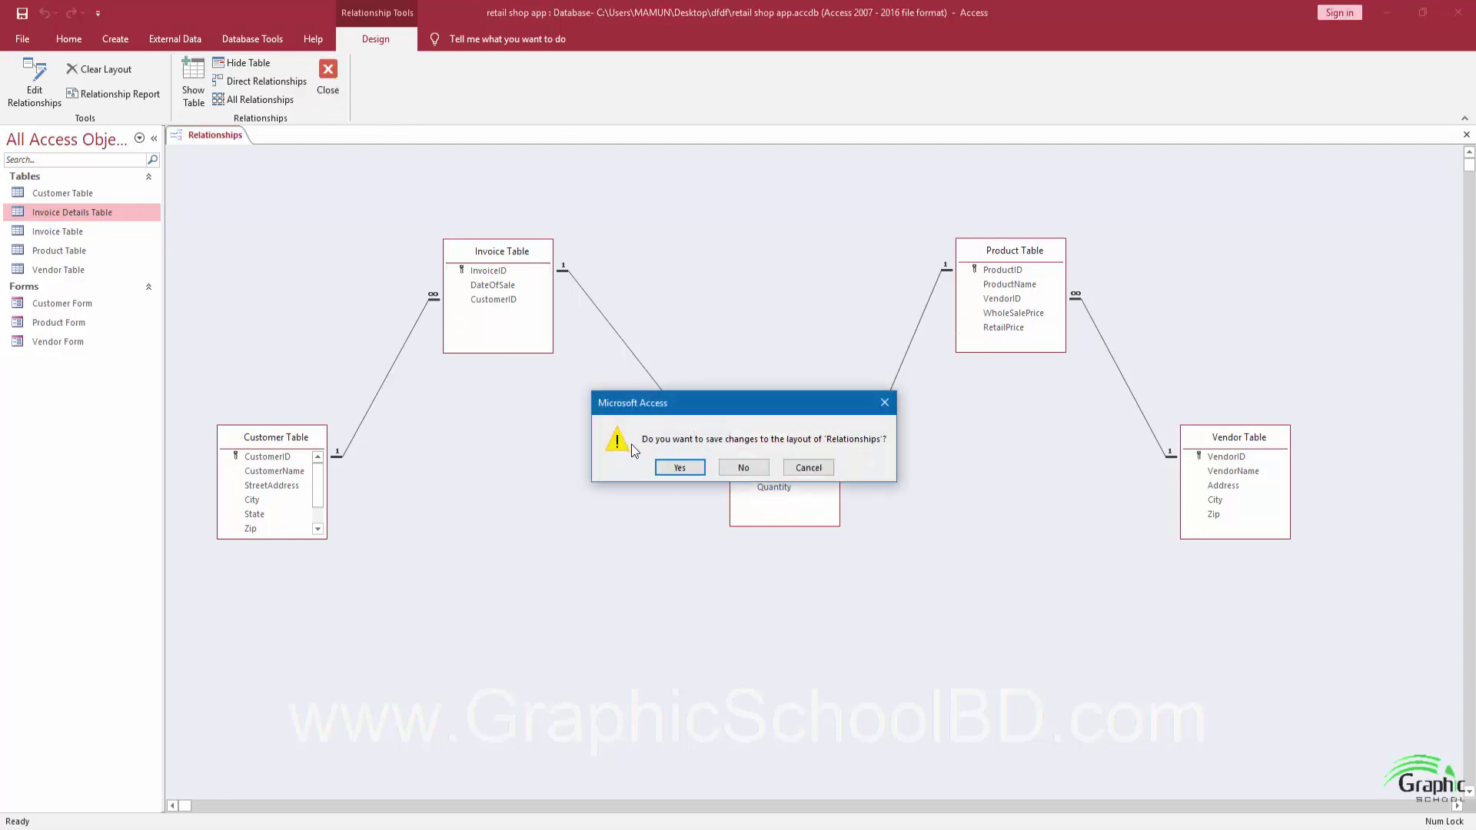
pyautogui.press('Return')
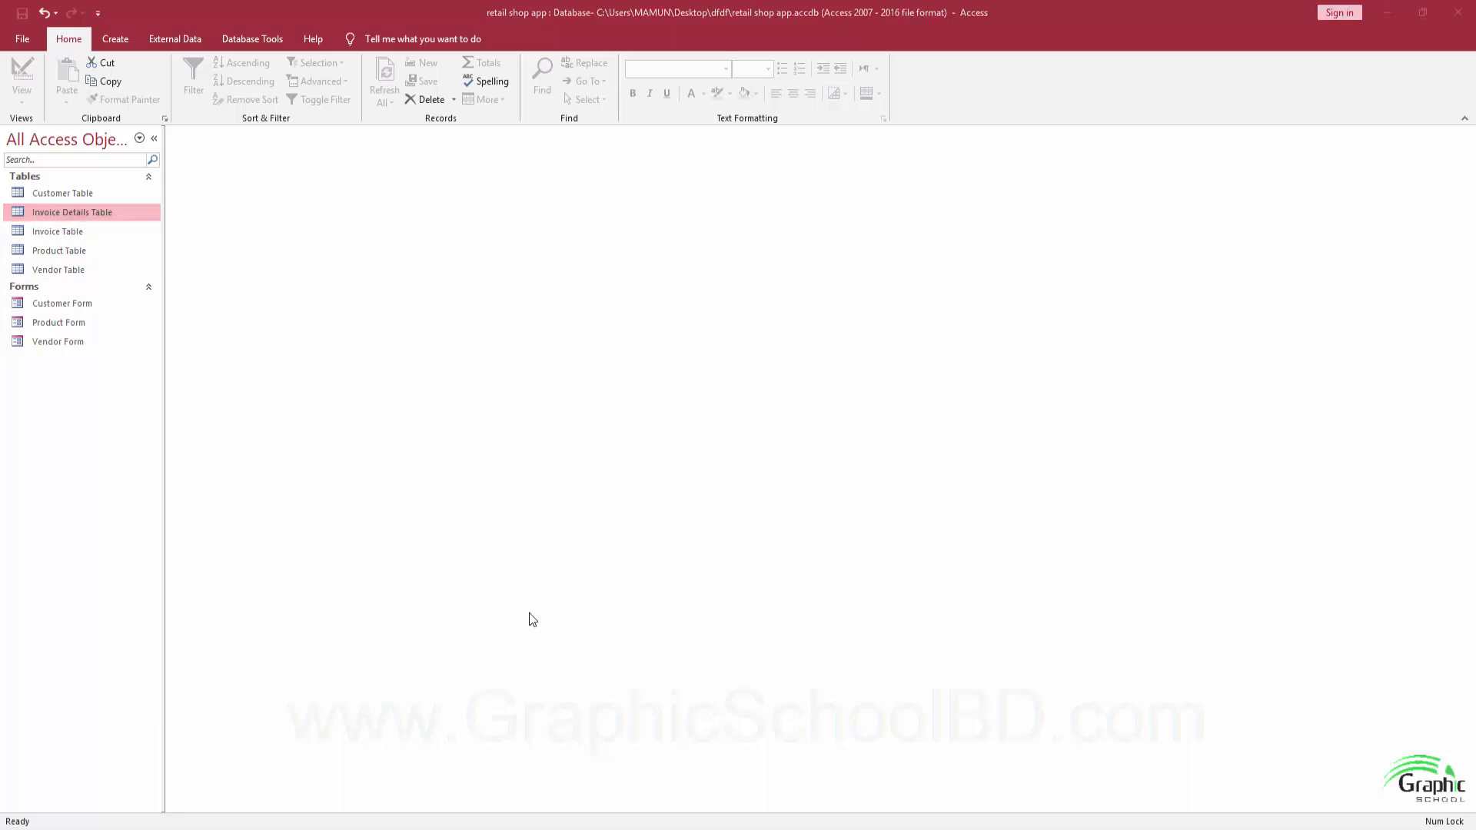
# View the finished Invoice Table form in the new strore app database.
pyautogui.moveTo(349, 801)
pyautogui.click(342, 761)
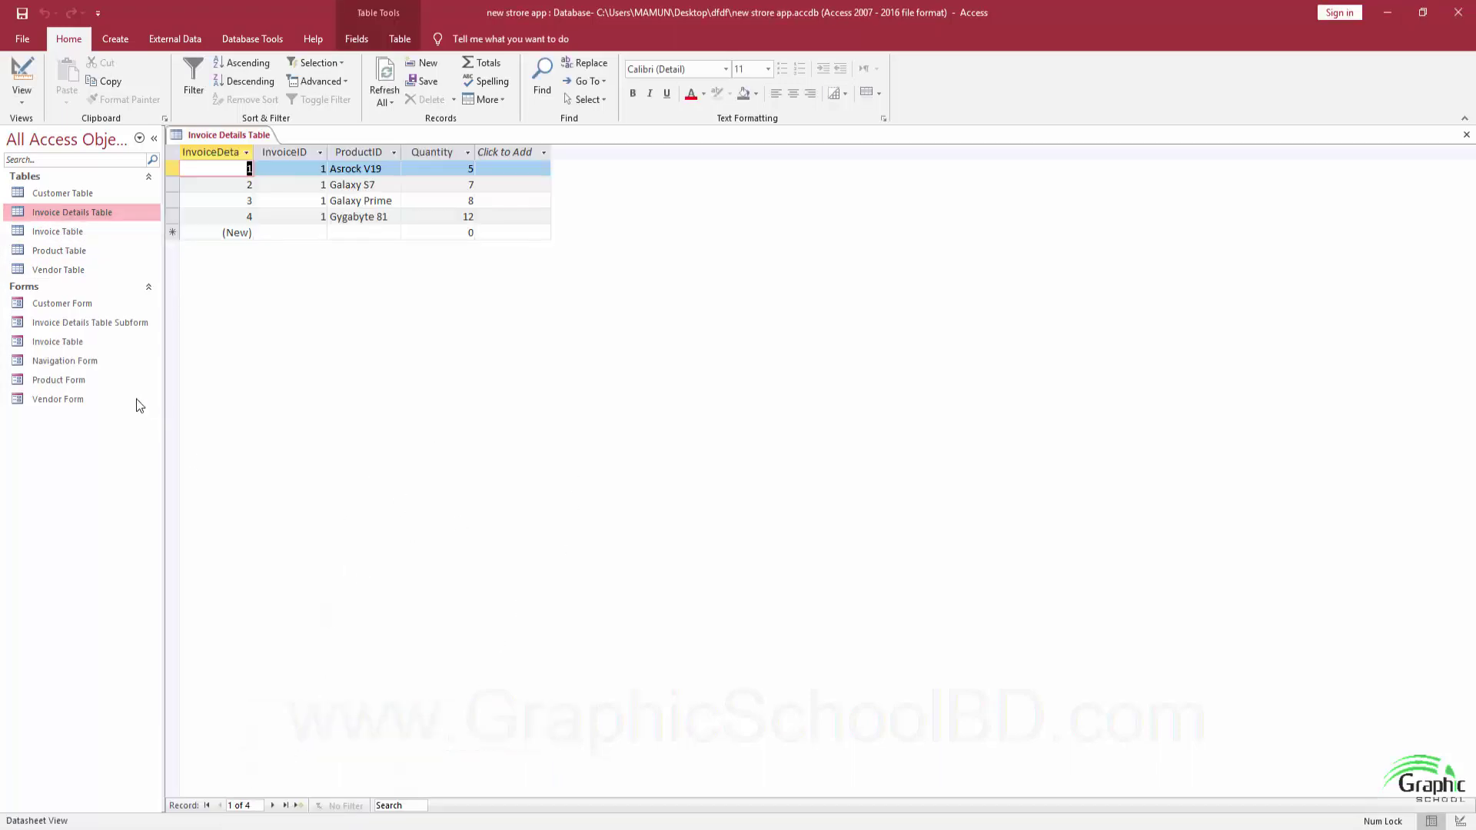
pyautogui.click(65, 348)
pyautogui.doubleClick(64, 348)
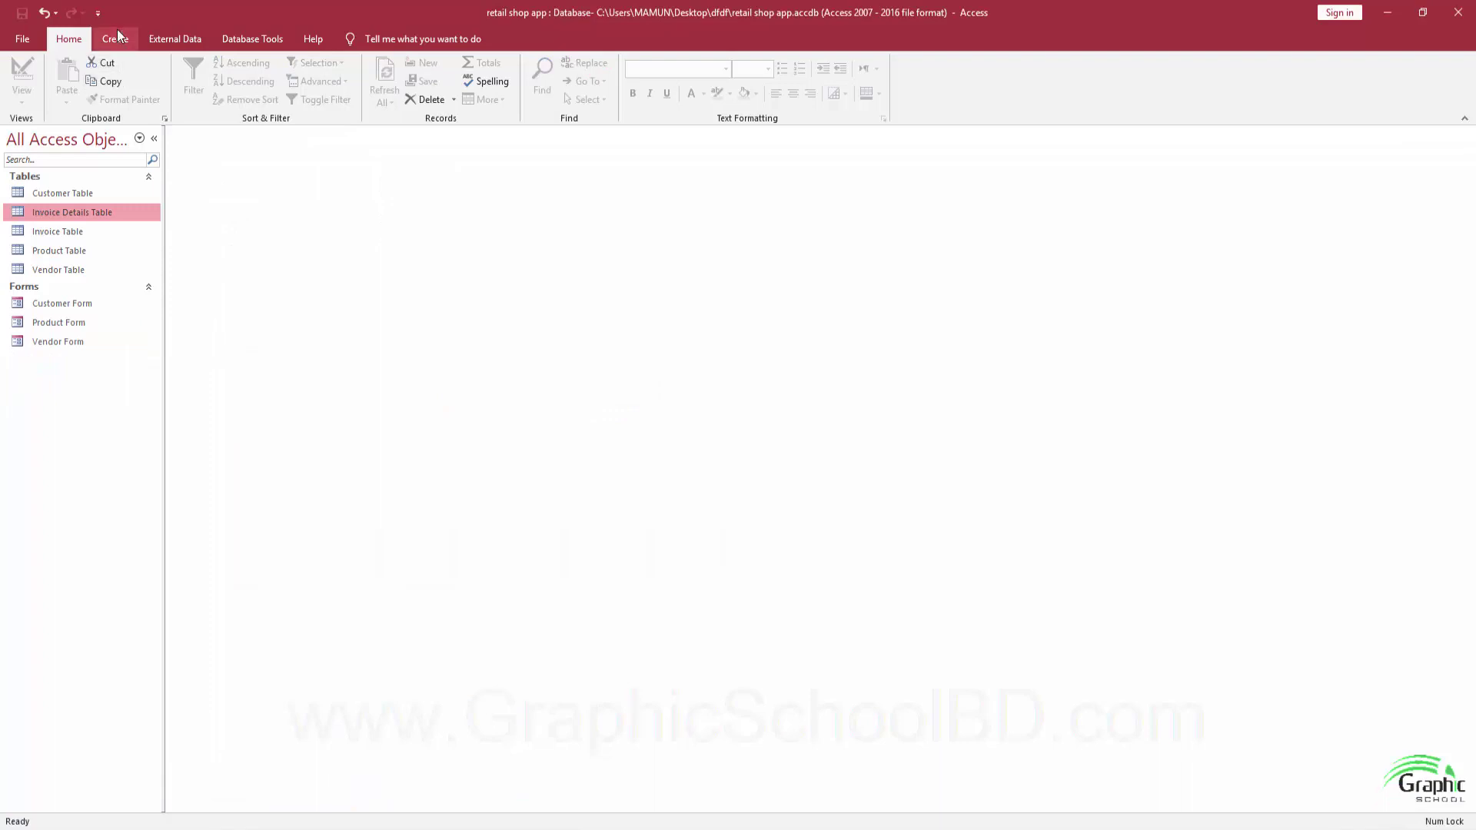
# Back in retail shop app, select Invoice Table as the new form's source.
pyautogui.click(68, 249)
pyautogui.click(62, 236)
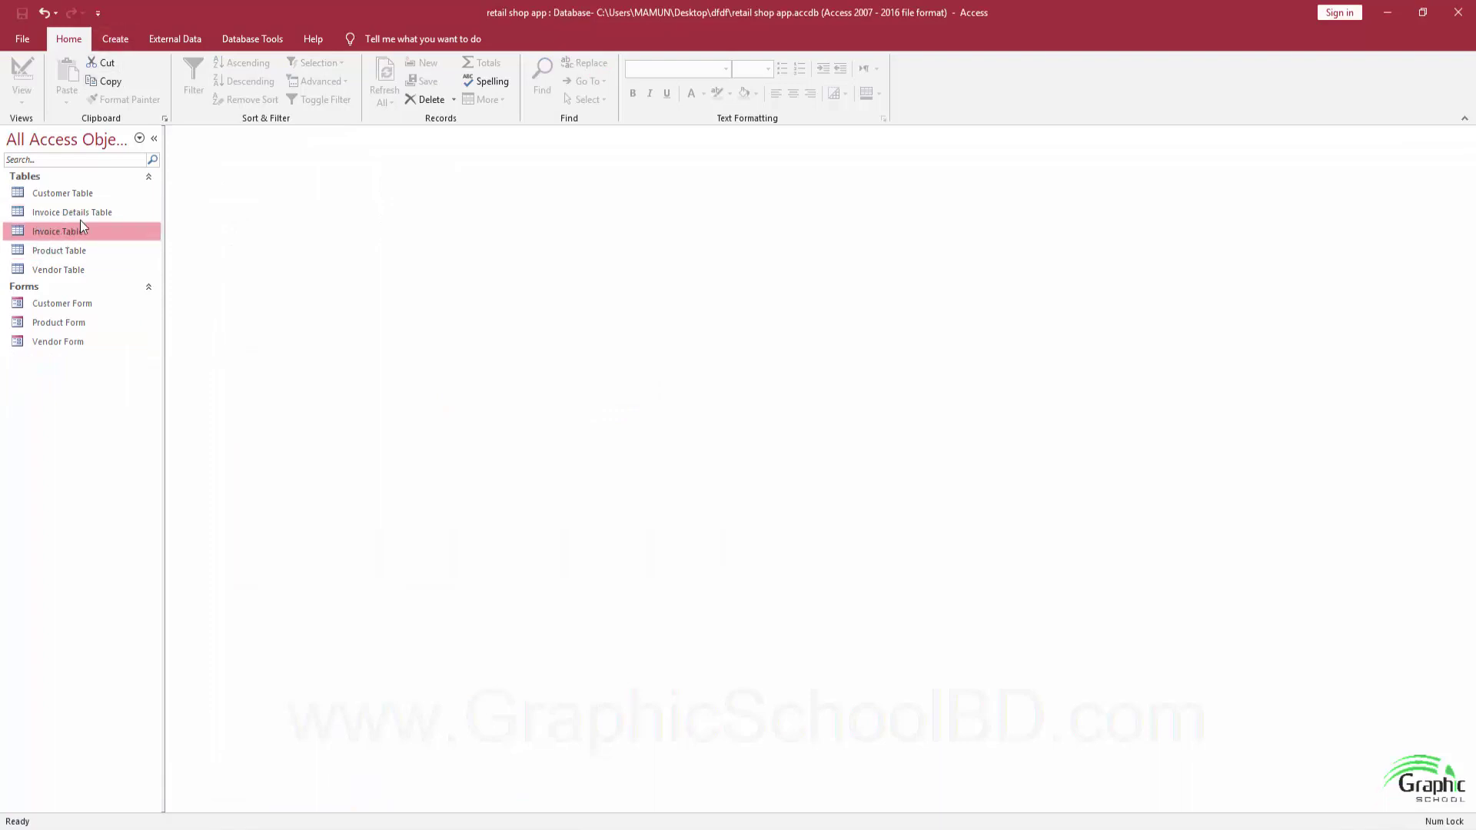
pyautogui.click(115, 39)
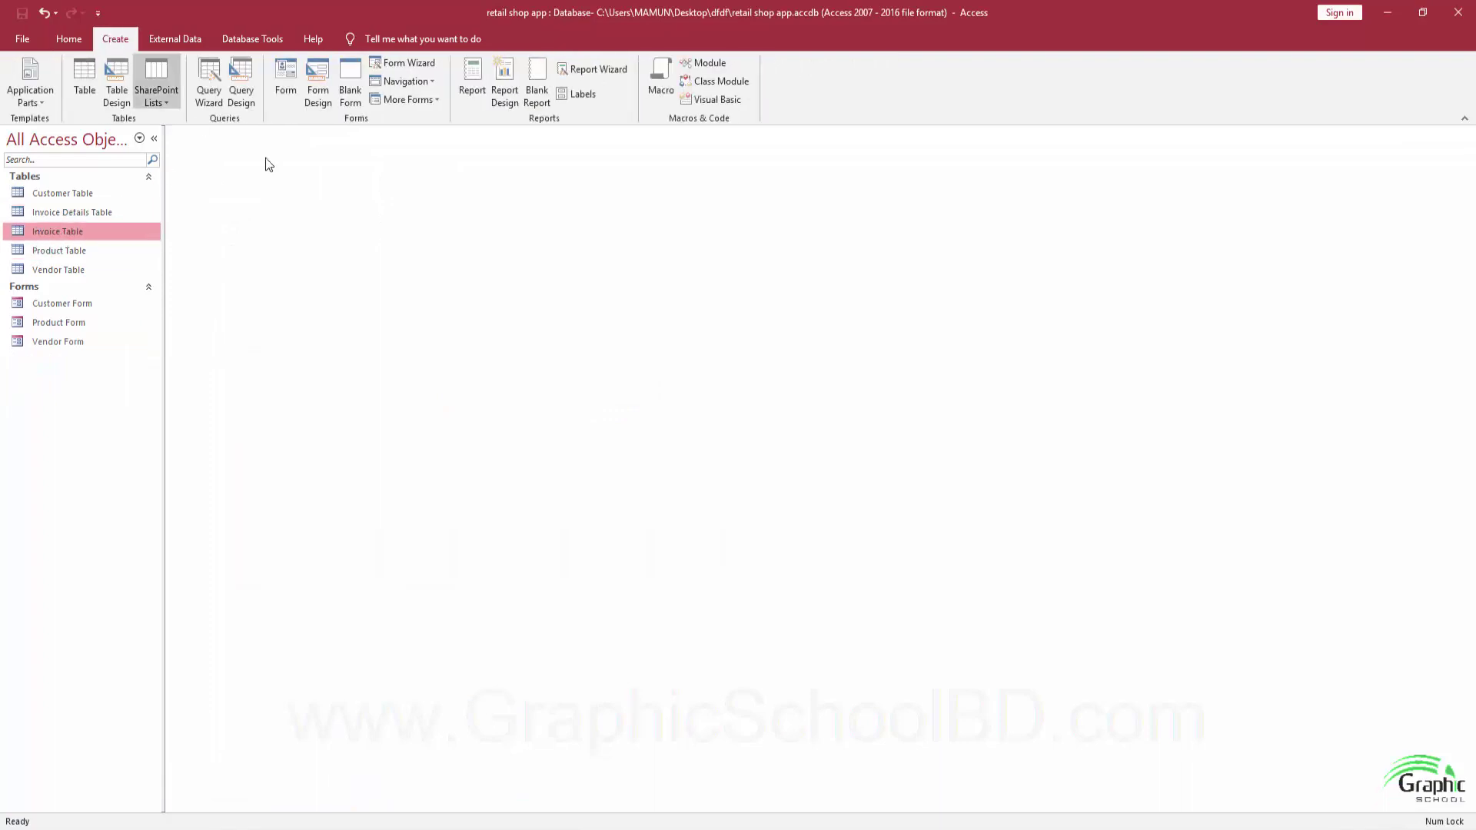
# Start the Form Wizard and add InvoiceID, DateOfSale and CustomerID from Invoice Table.
pyautogui.click(410, 66)
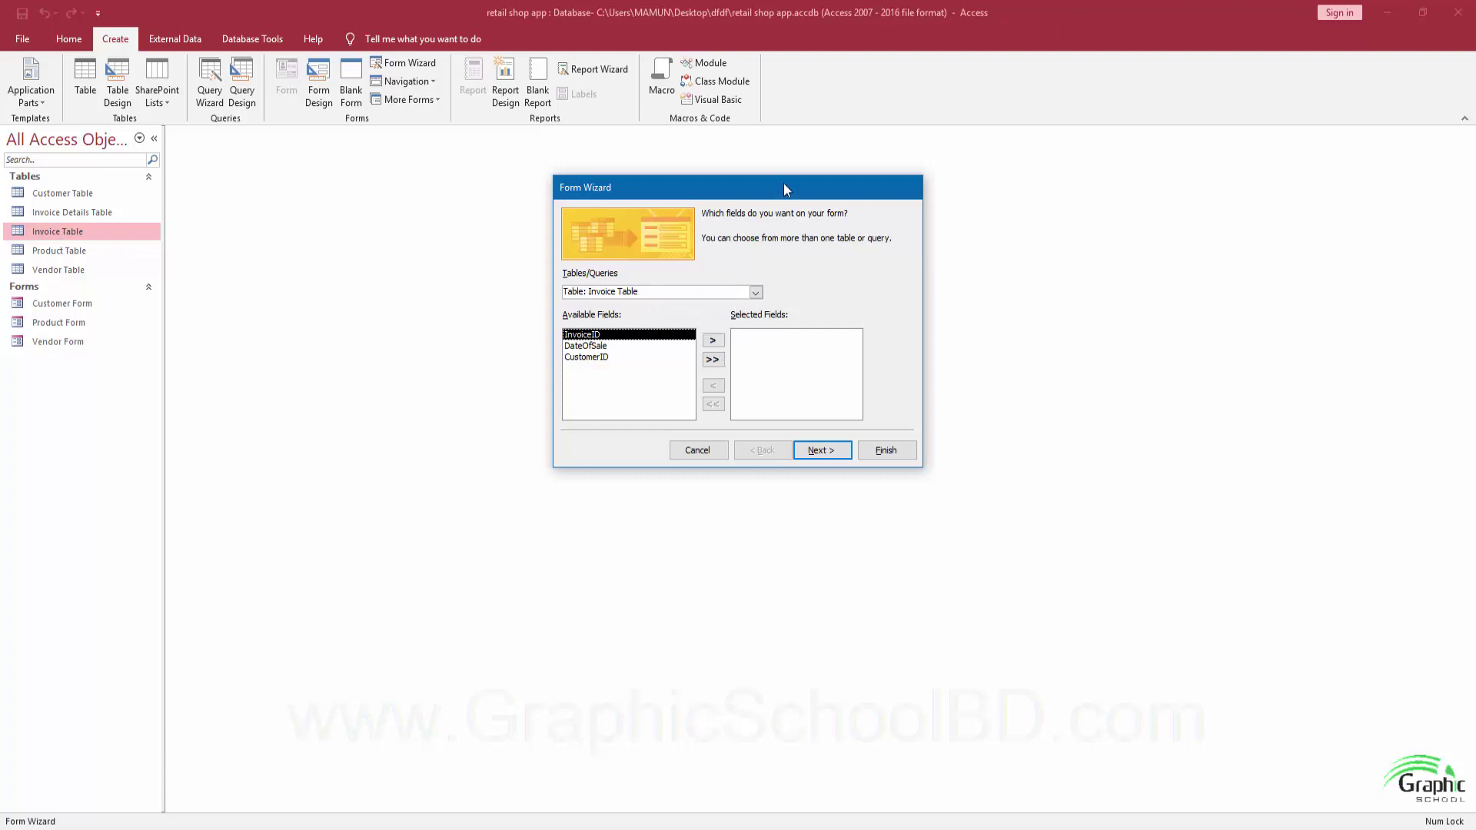
pyautogui.moveTo(783, 183); pyautogui.dragTo(753, 190)
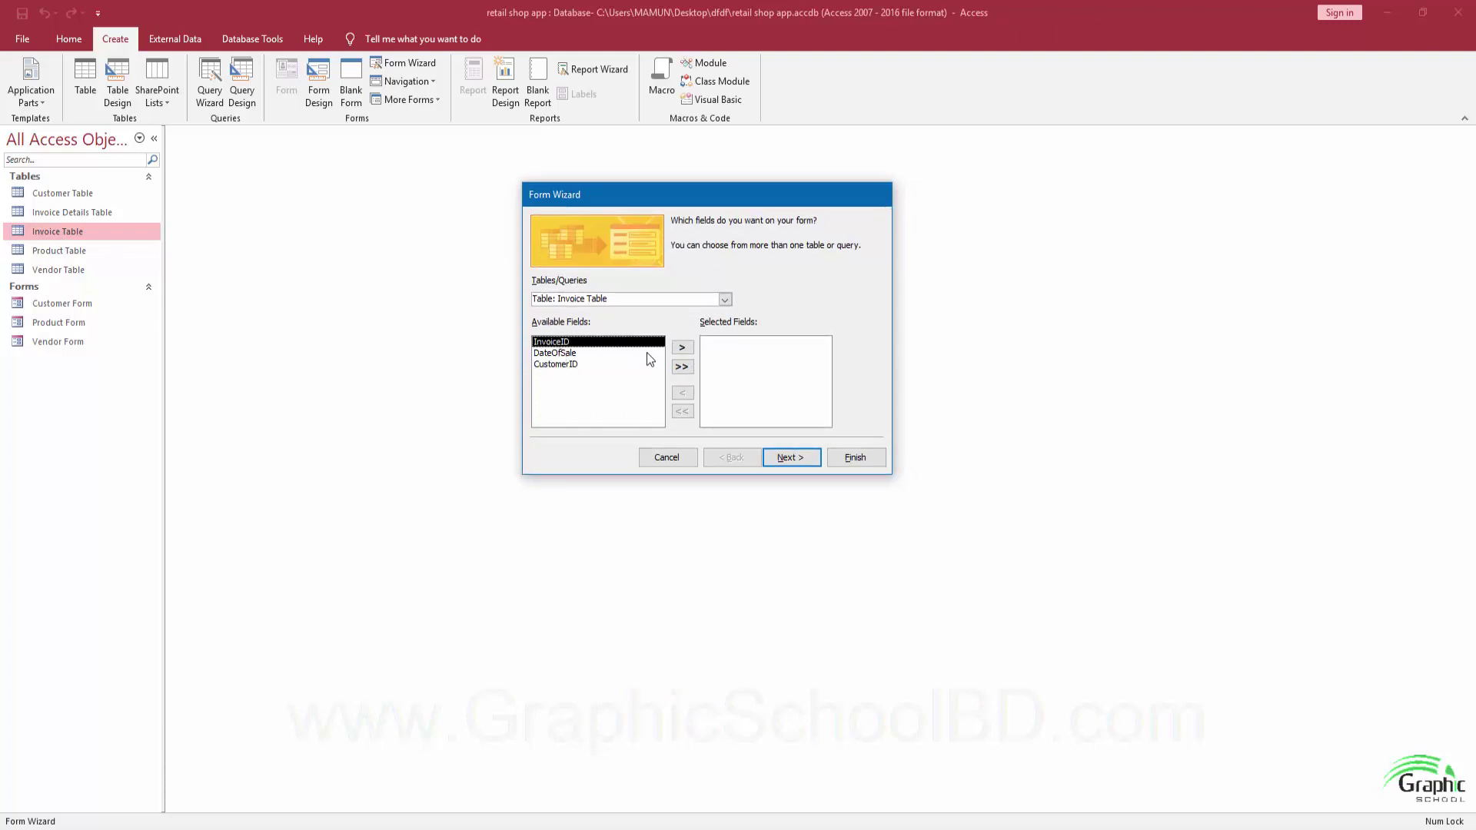
pyautogui.click(682, 348)
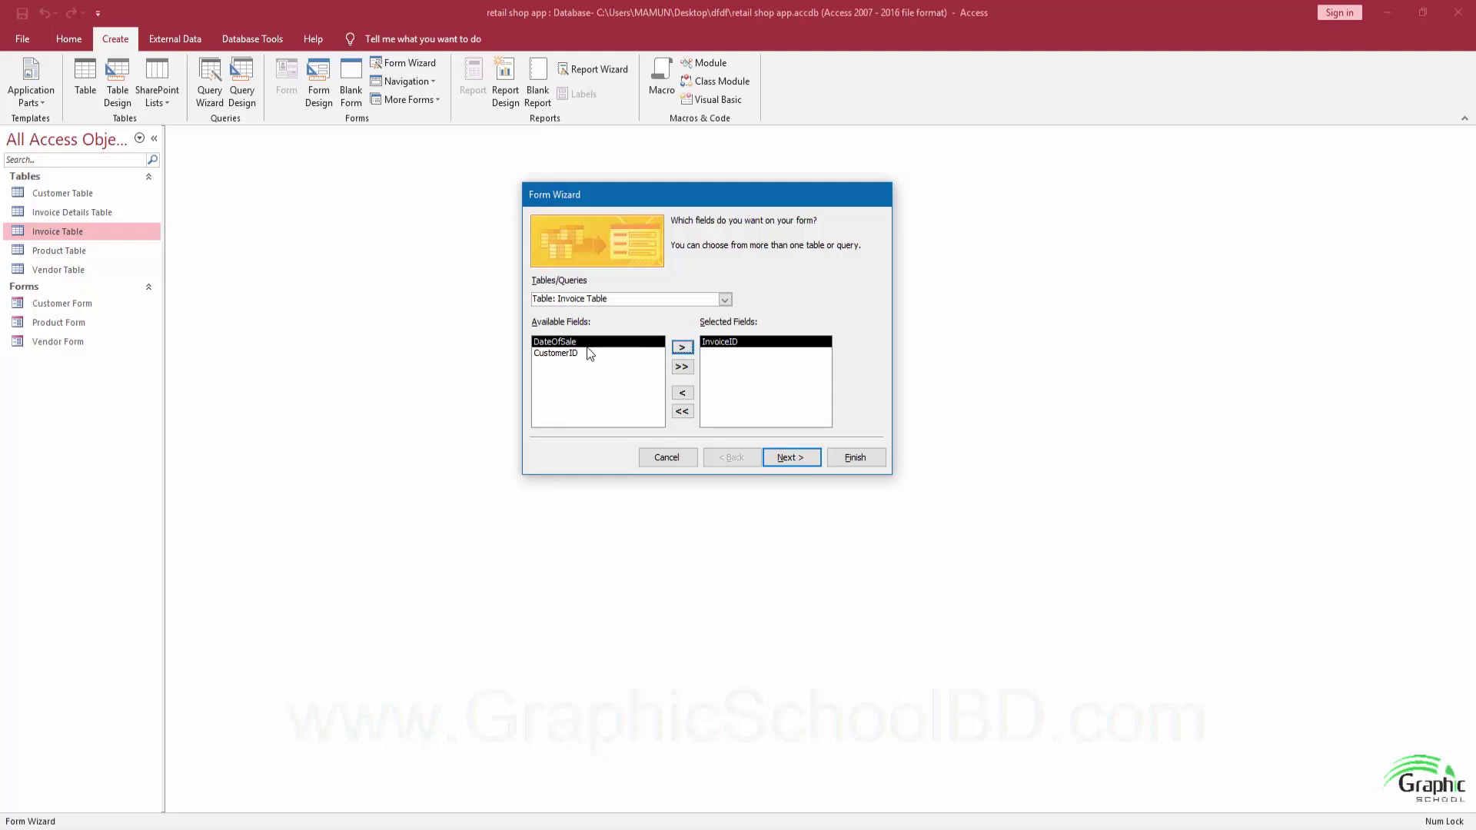
pyautogui.click(681, 348)
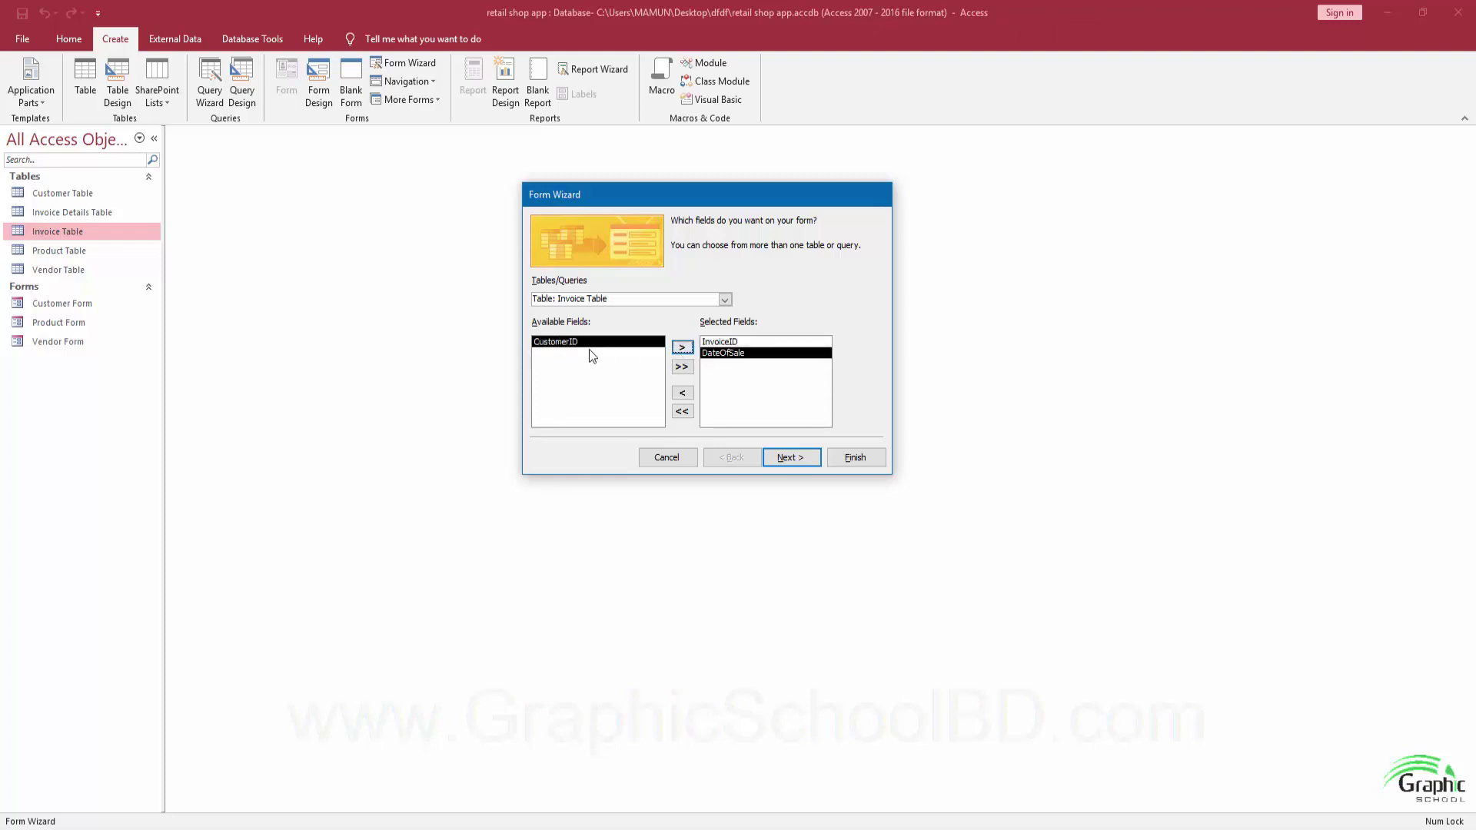
pyautogui.click(682, 348)
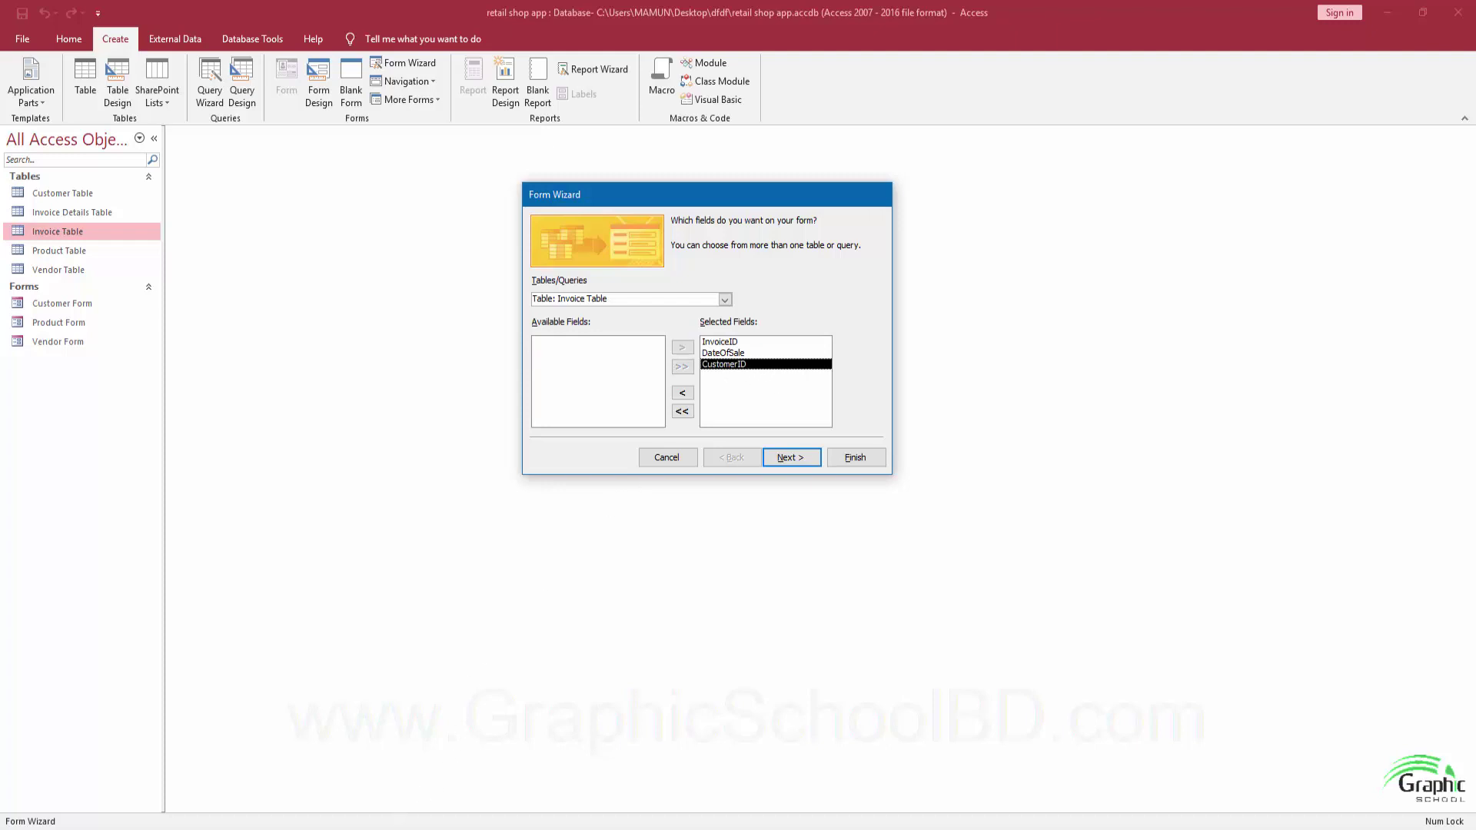
# Add ProductID and Quantity from Invoice Details Table.
pyautogui.click(292, 761)
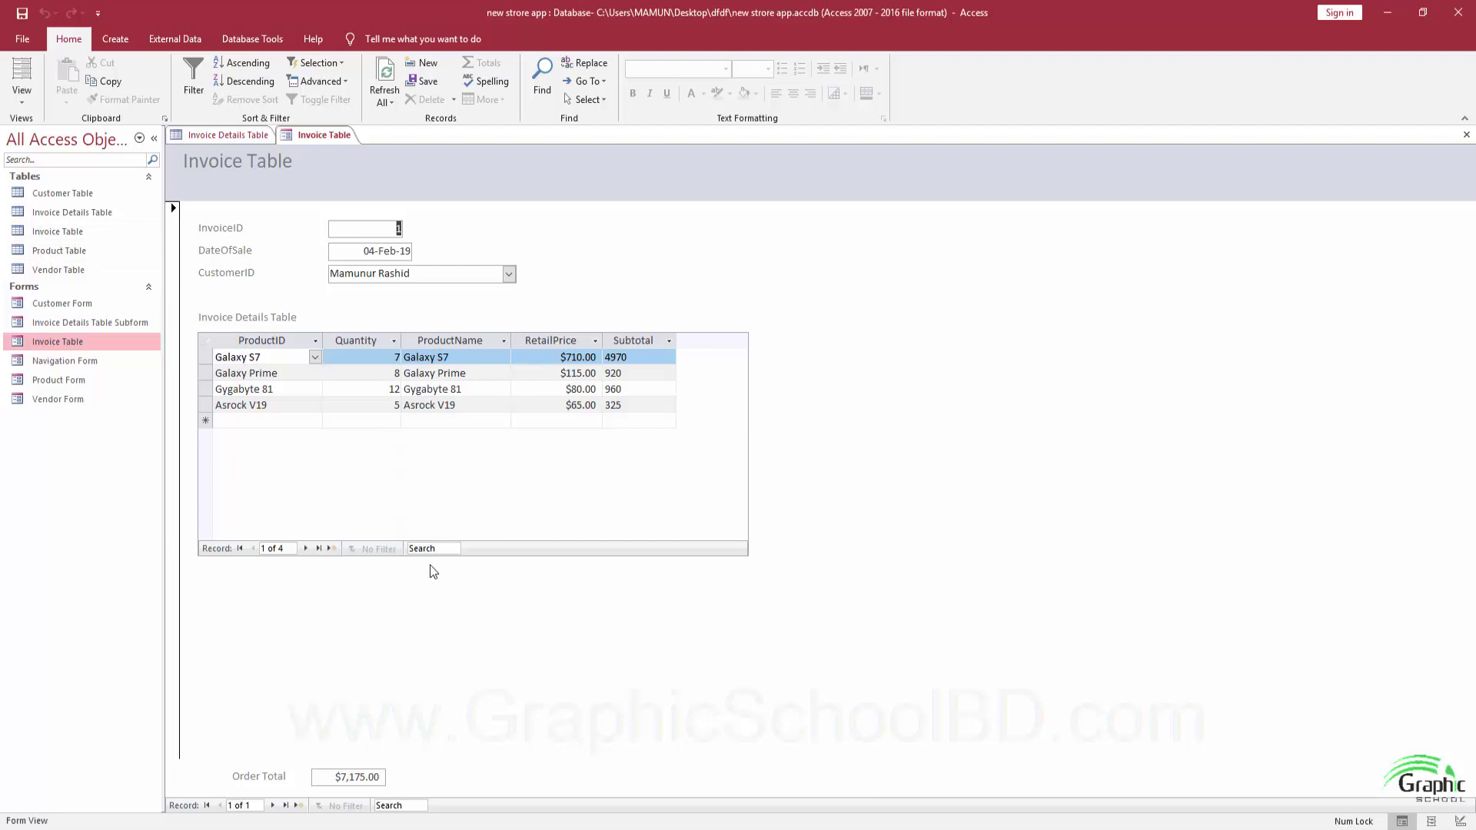
pyautogui.moveTo(394, 819)
pyautogui.click(438, 816)
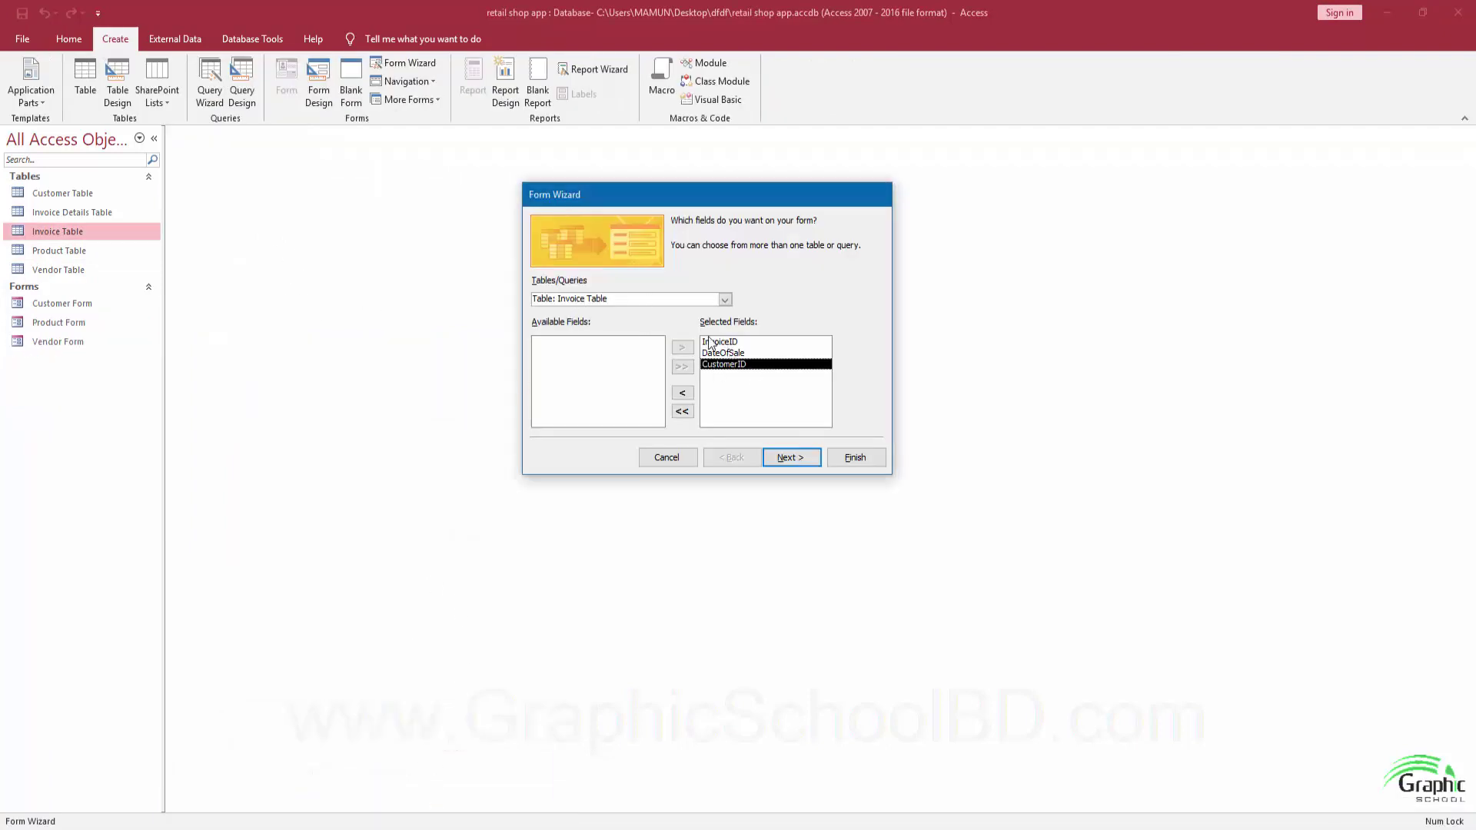
pyautogui.click(725, 299)
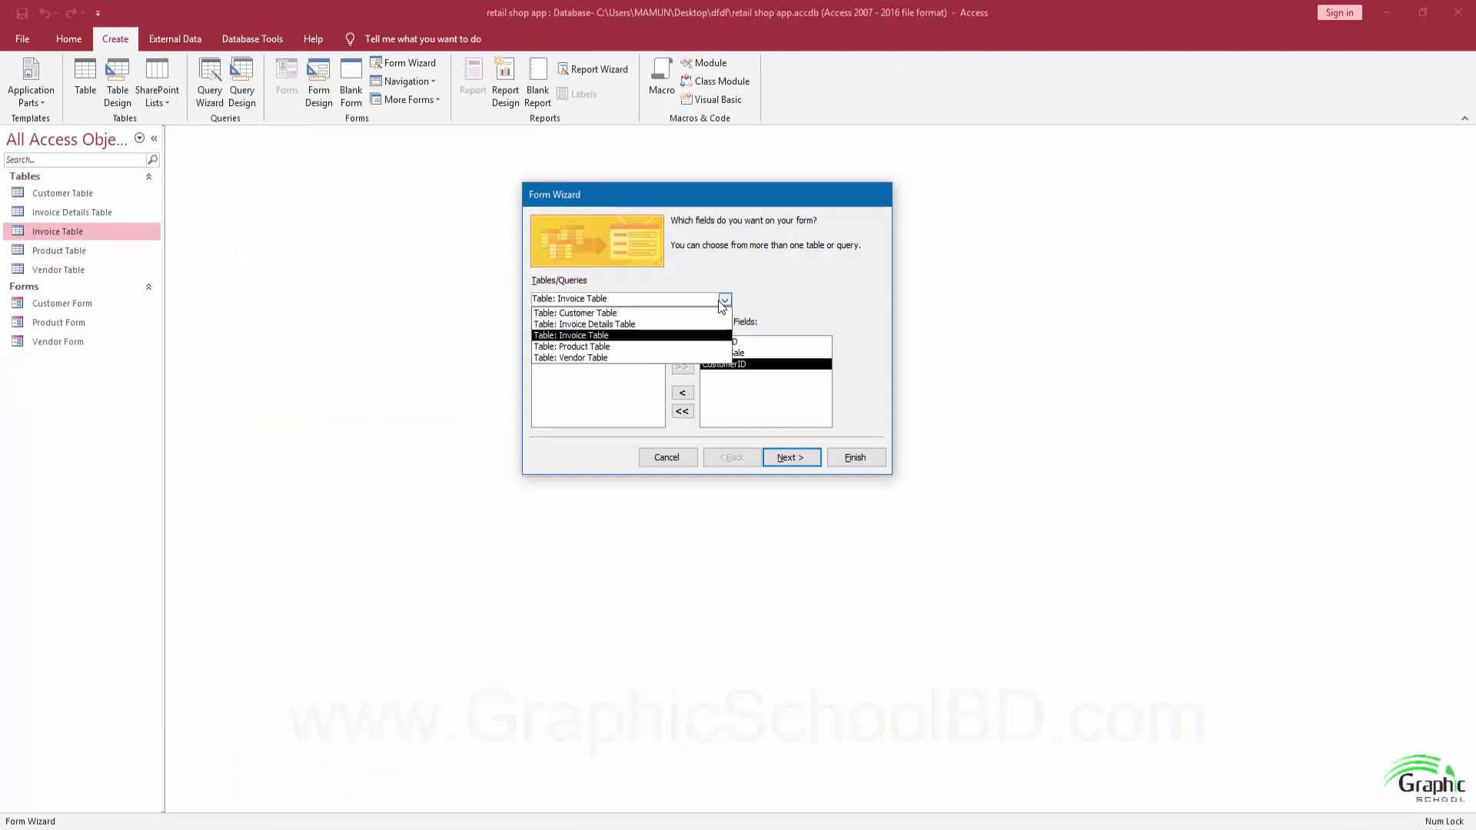
pyautogui.click(626, 324)
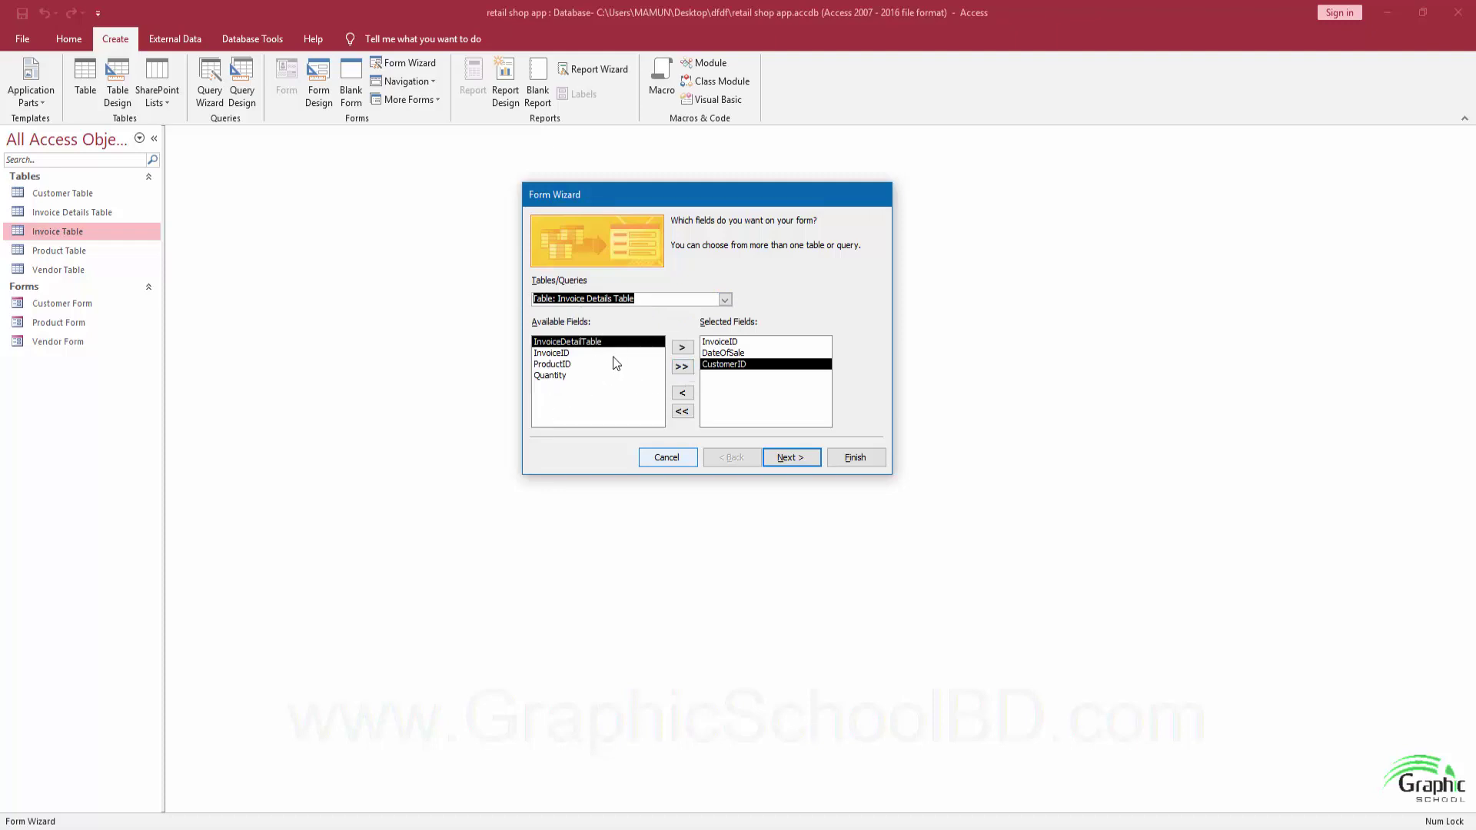
pyautogui.click(566, 366)
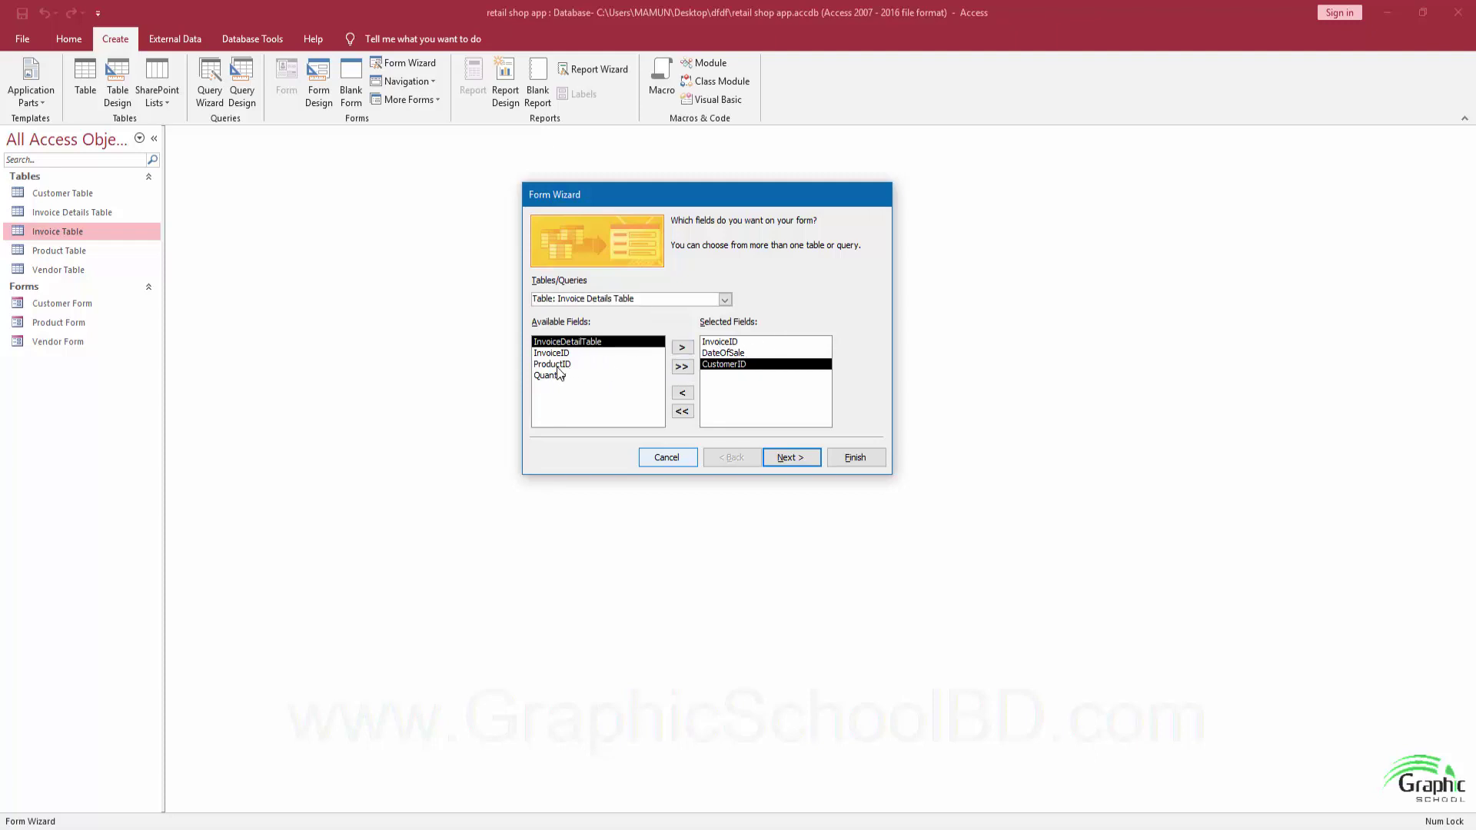
pyautogui.click(683, 347)
pyautogui.click(684, 348)
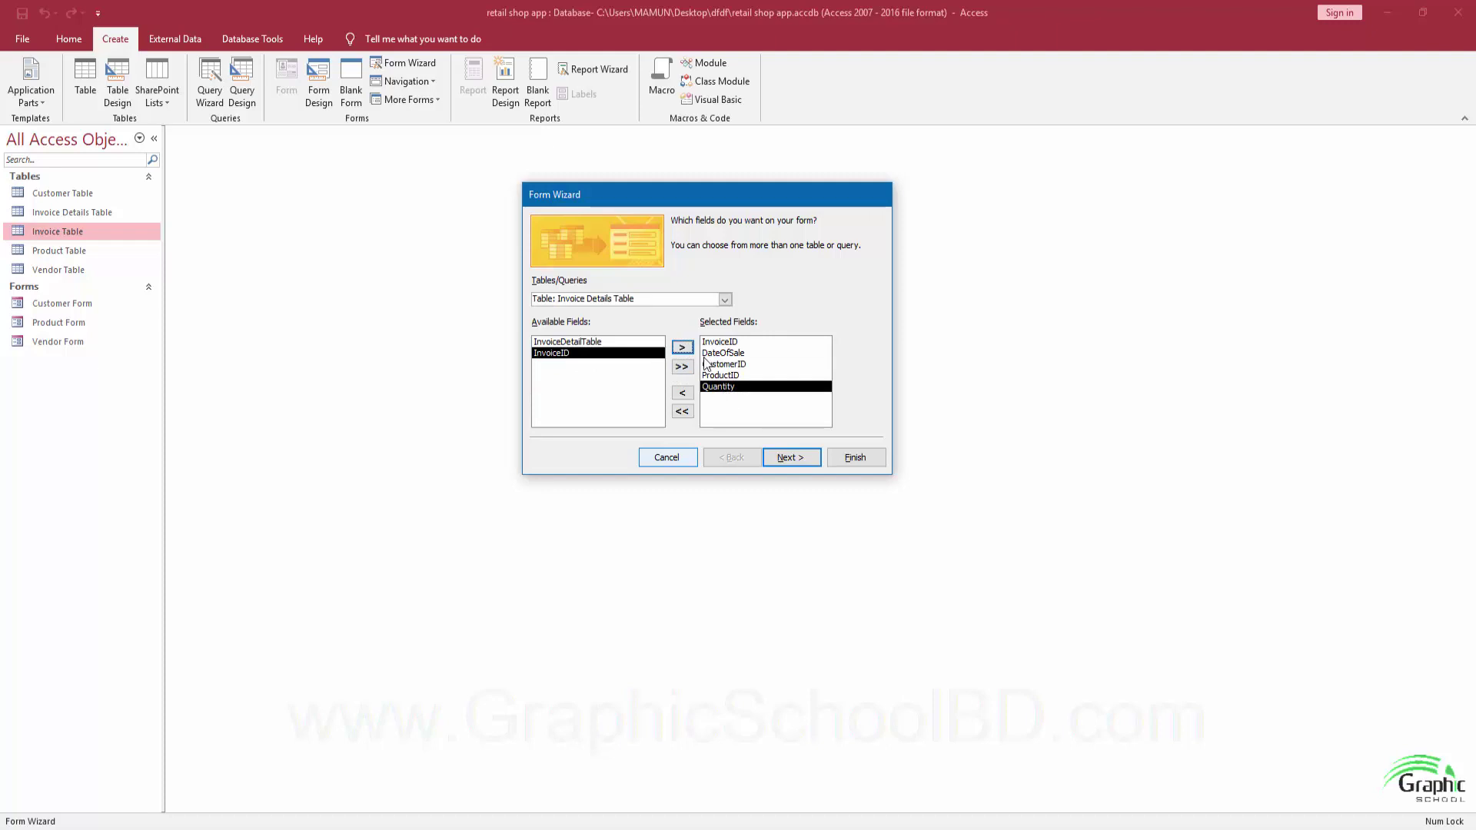
# Add ProductName and RetailPrice from Product Table and continue.
pyautogui.click(725, 299)
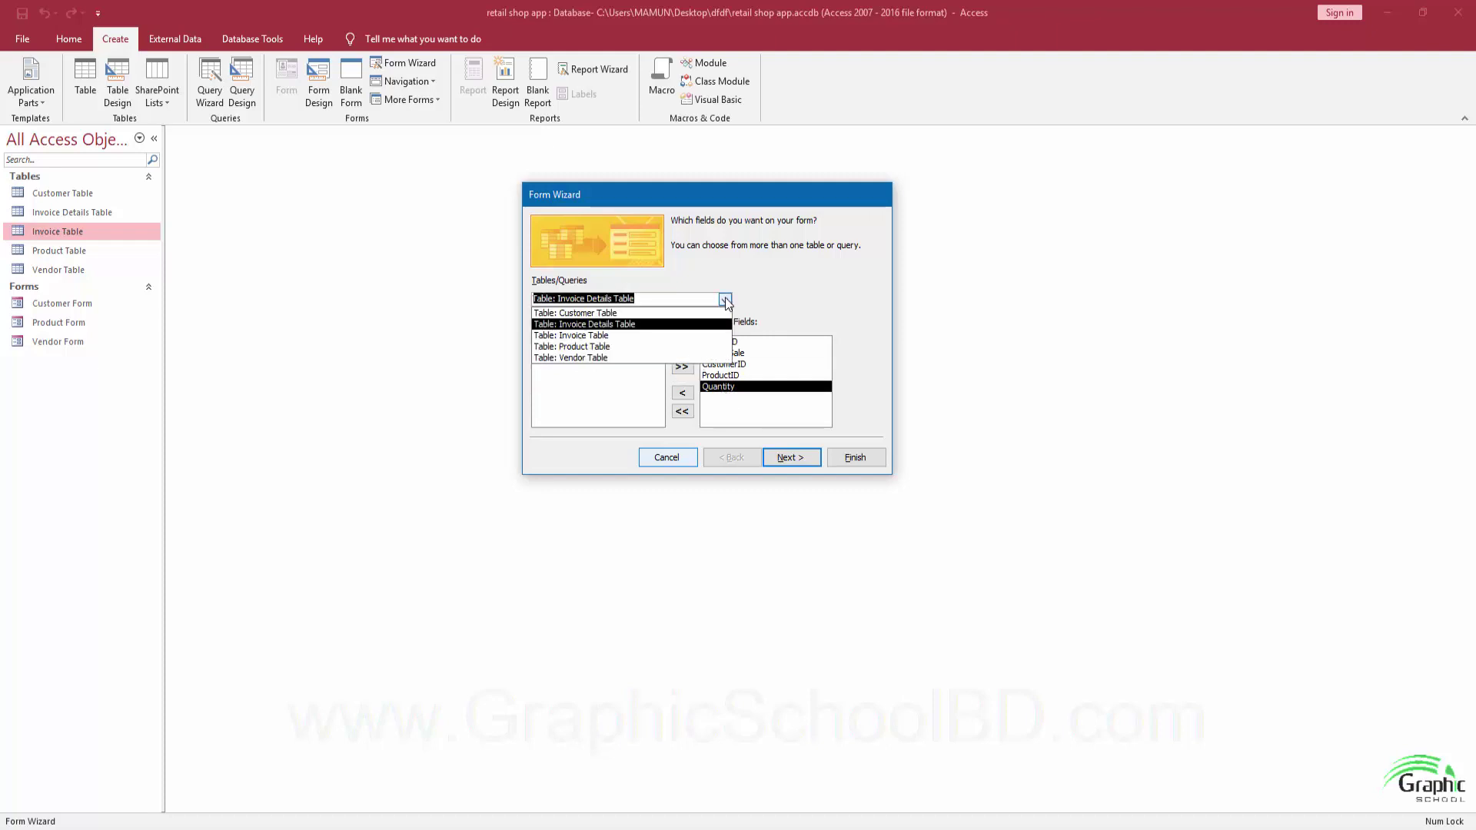
pyautogui.click(612, 347)
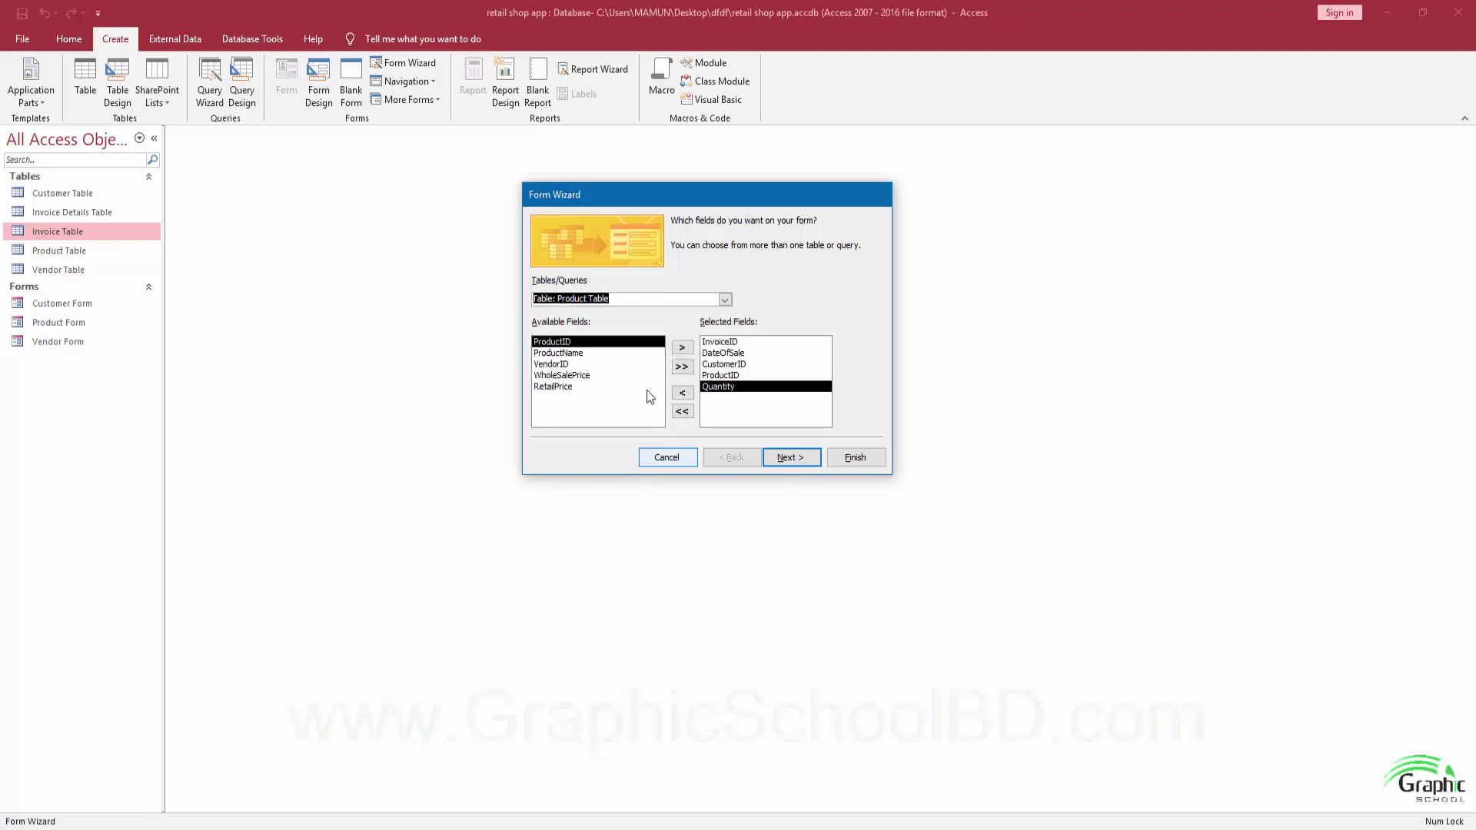
pyautogui.click(586, 354)
pyautogui.click(682, 348)
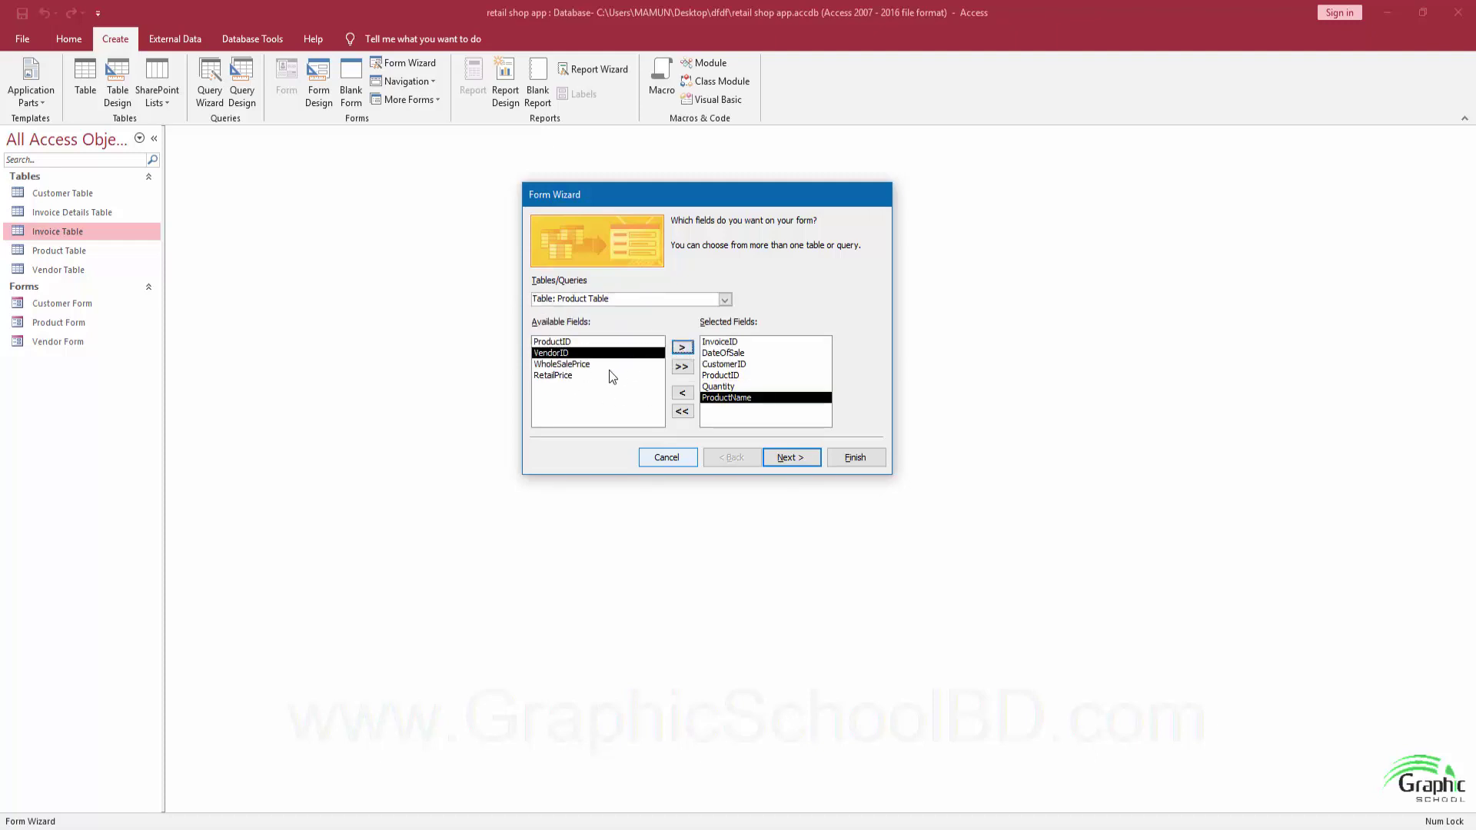
pyautogui.click(565, 376)
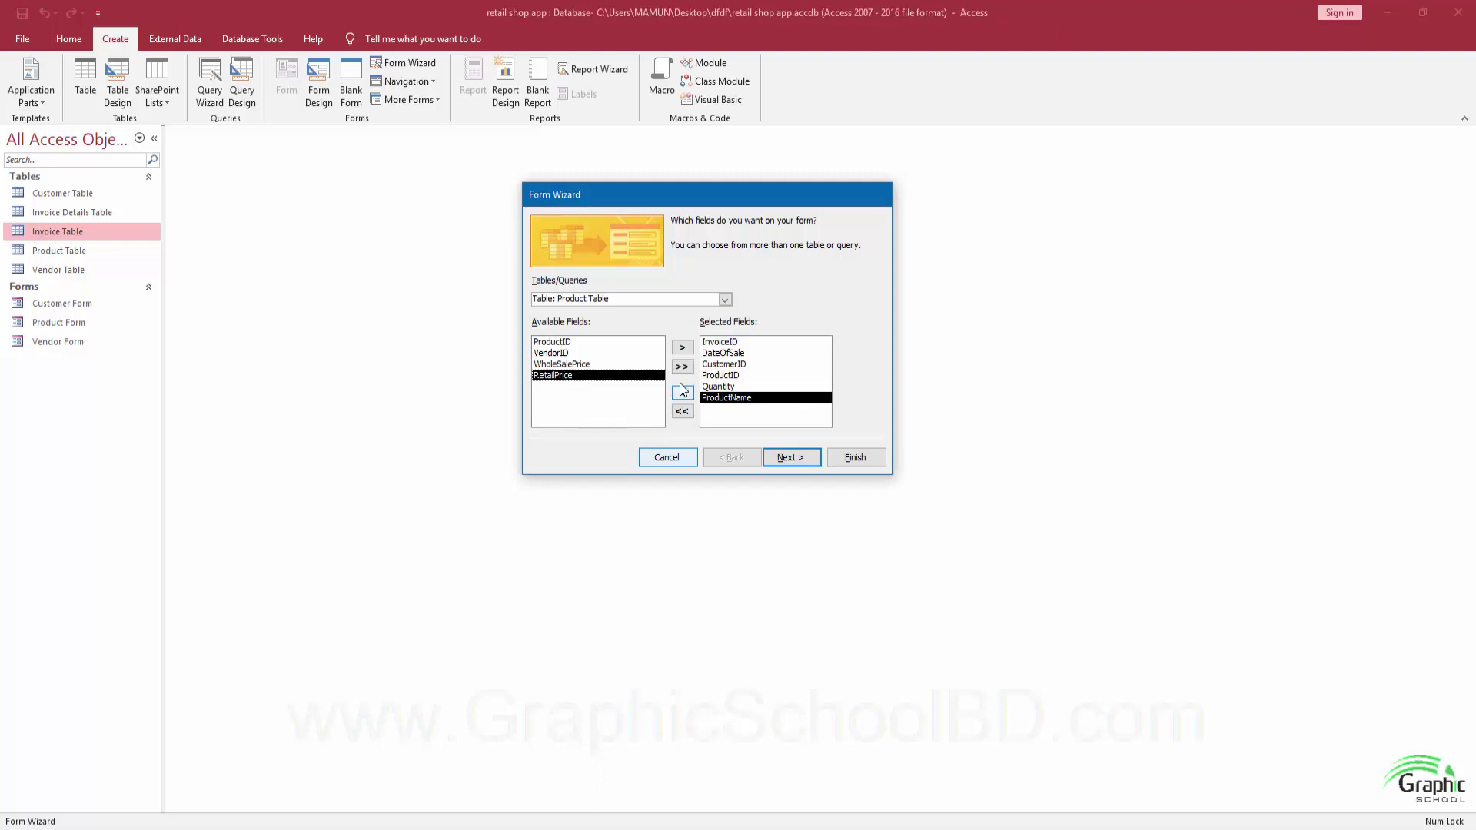
pyautogui.click(682, 348)
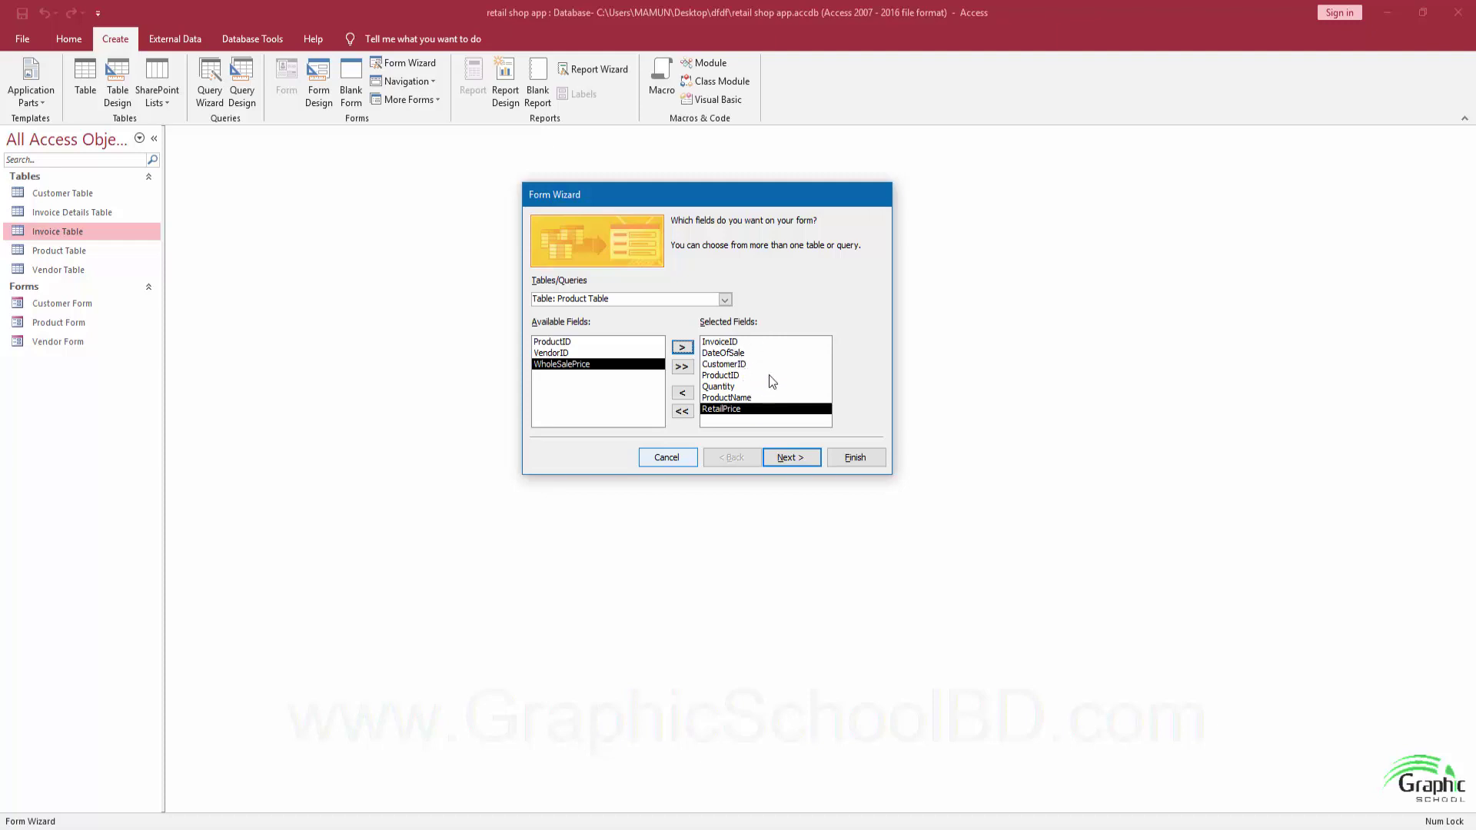
pyautogui.click(793, 460)
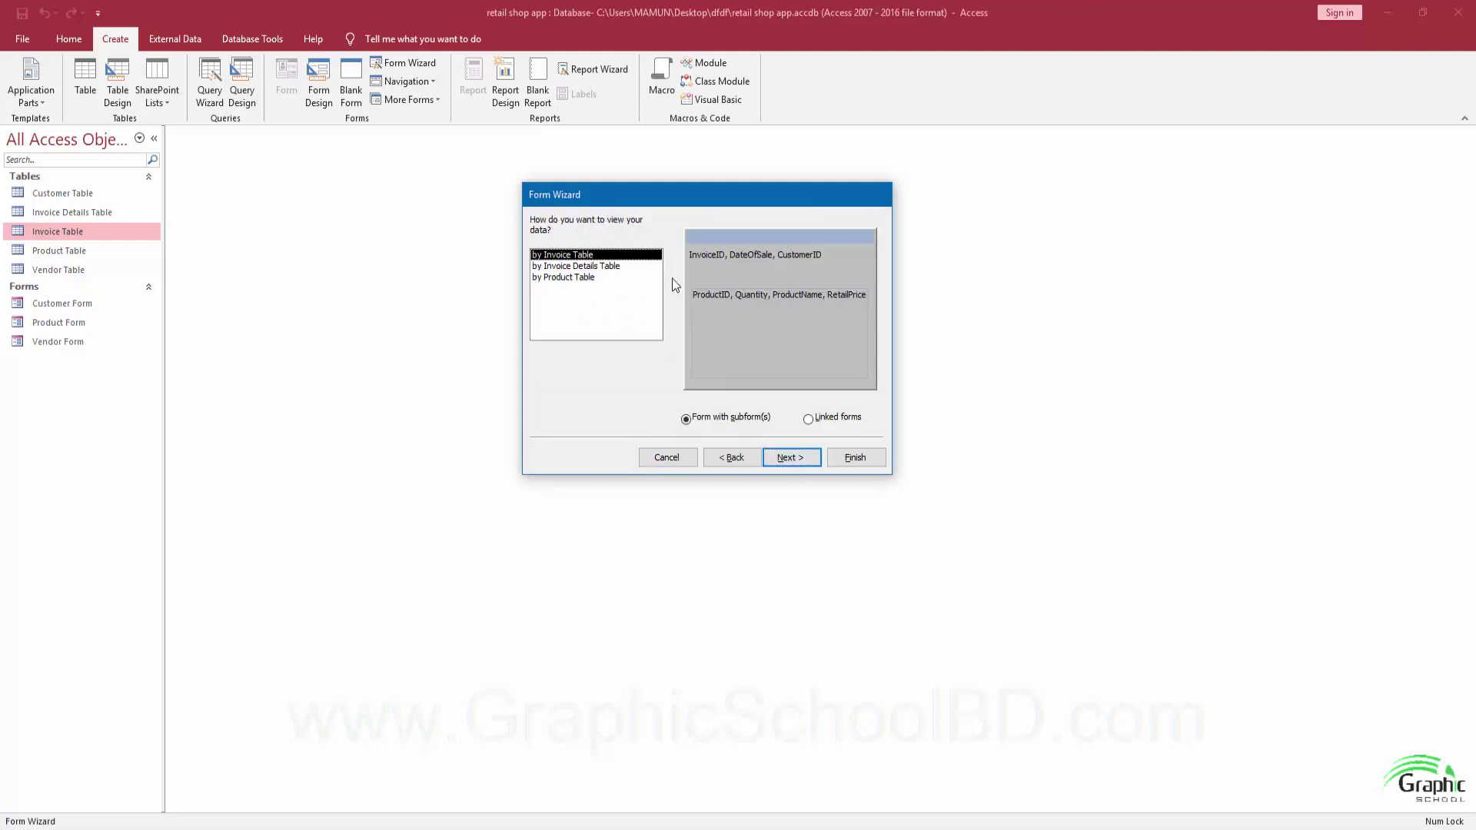
# Organise the form by Invoice Table with a Datasheet subform and finish the wizard.
pyautogui.click(582, 267)
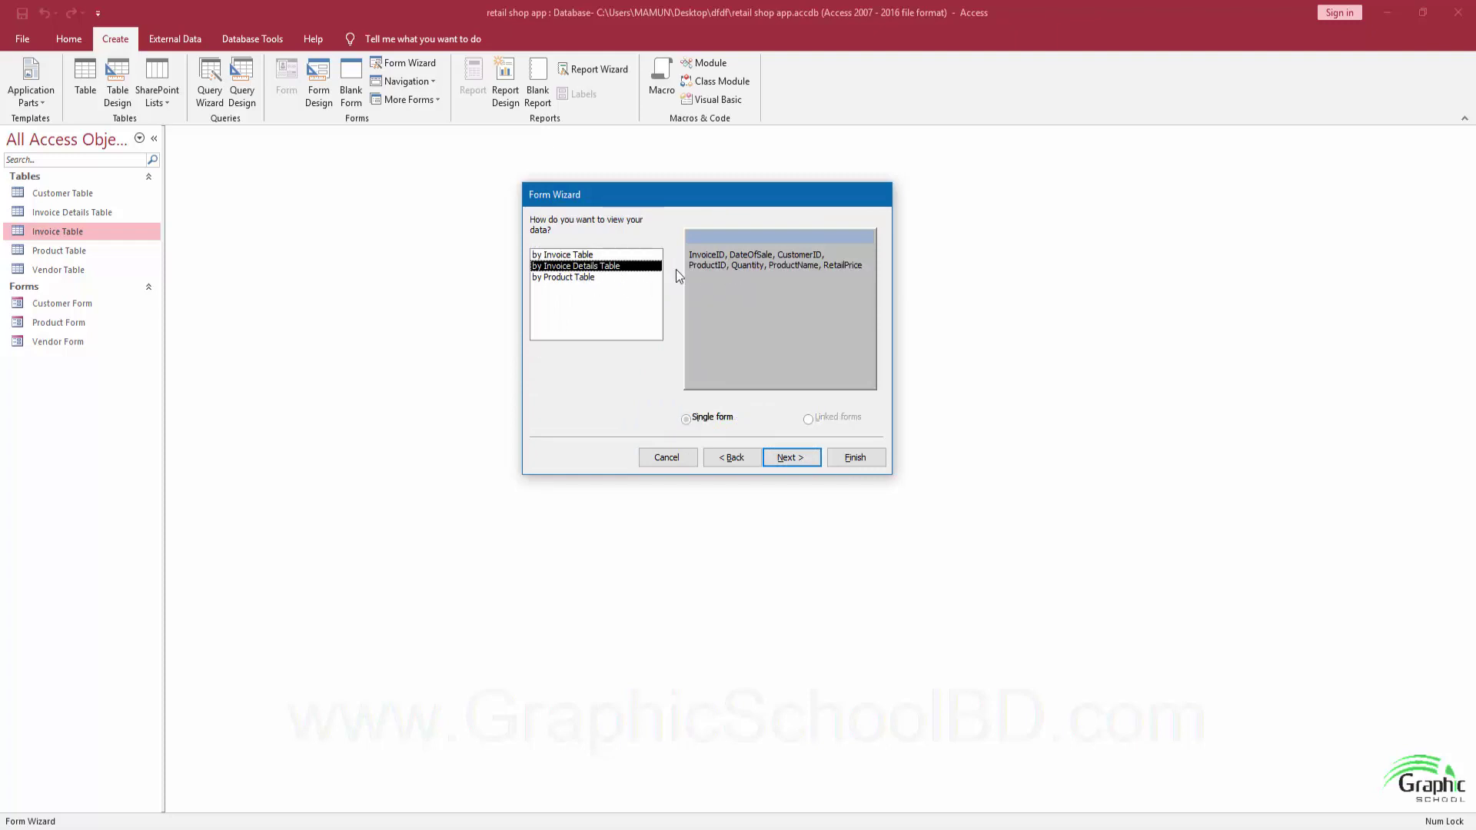
pyautogui.click(623, 279)
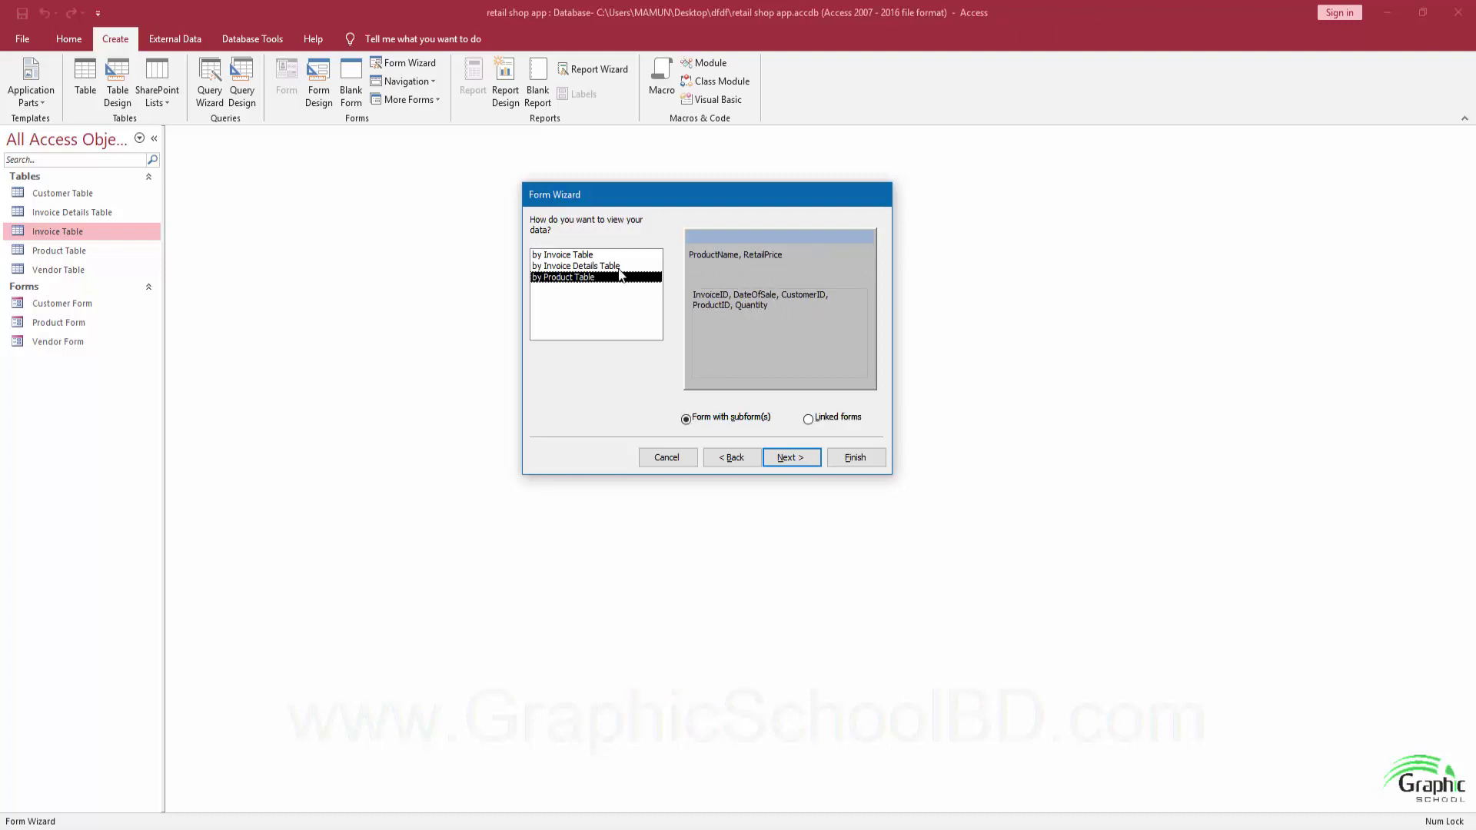
pyautogui.click(589, 256)
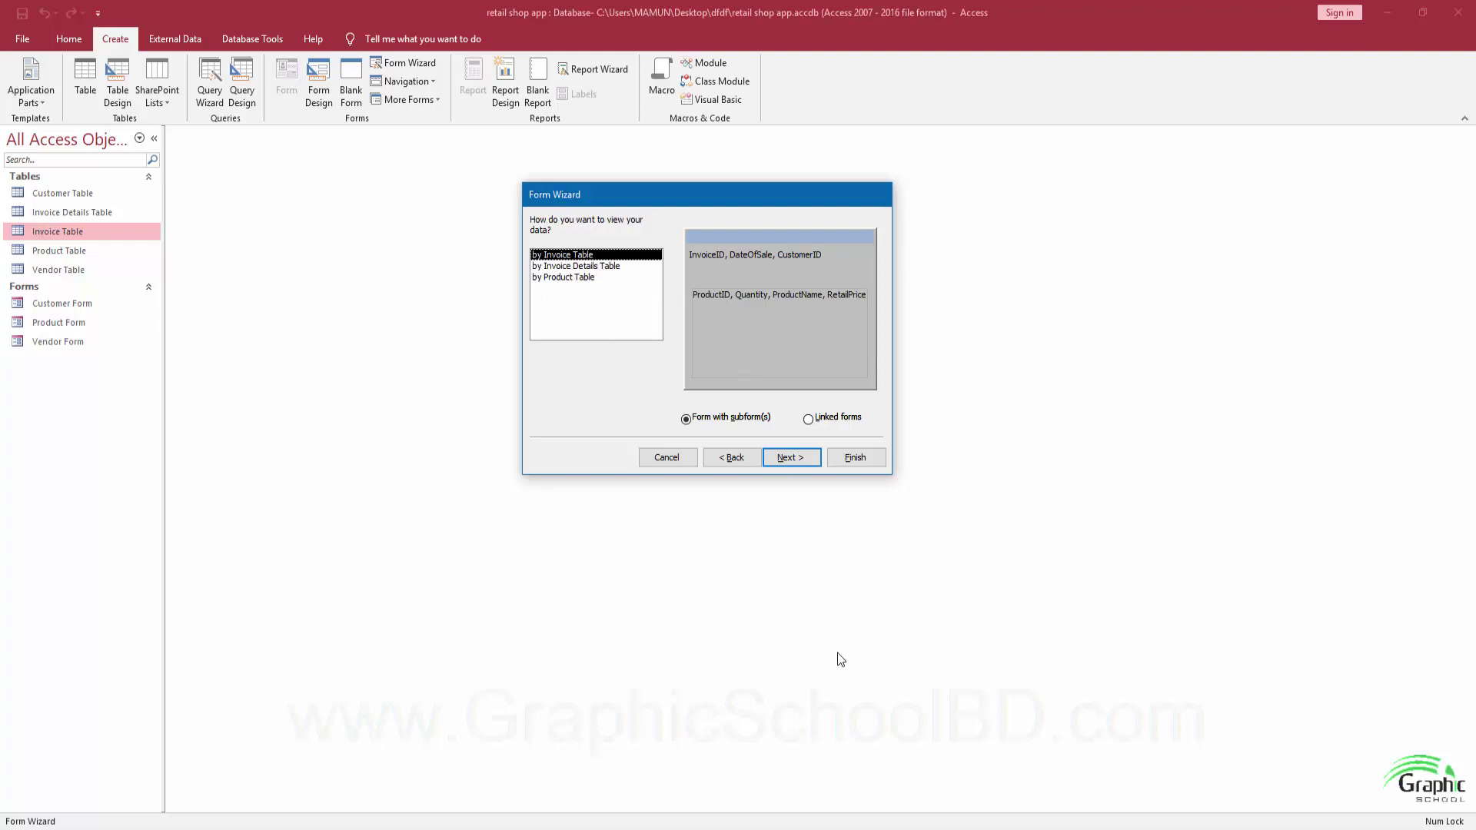
pyautogui.click(792, 463)
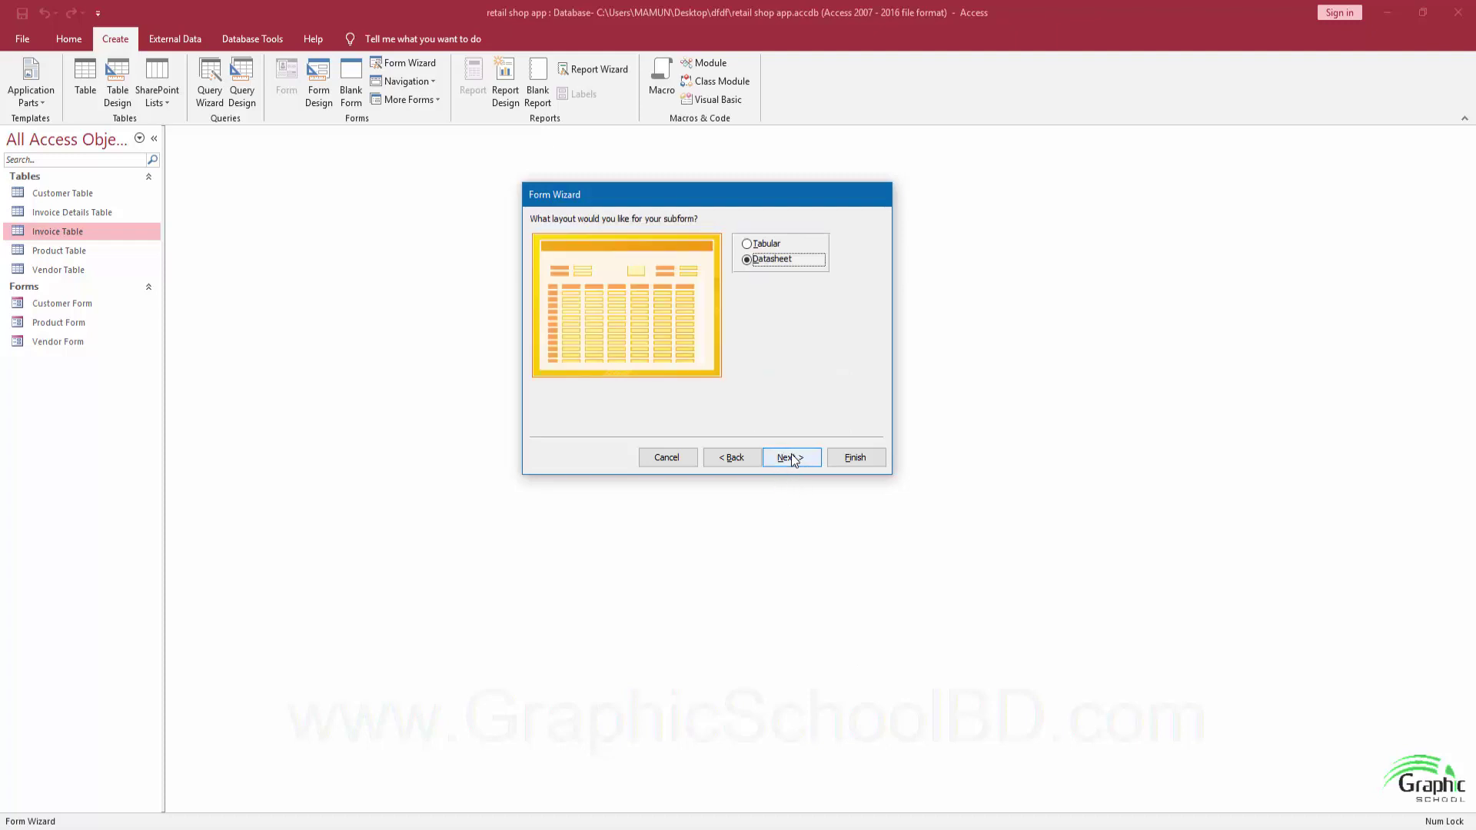
pyautogui.click(793, 458)
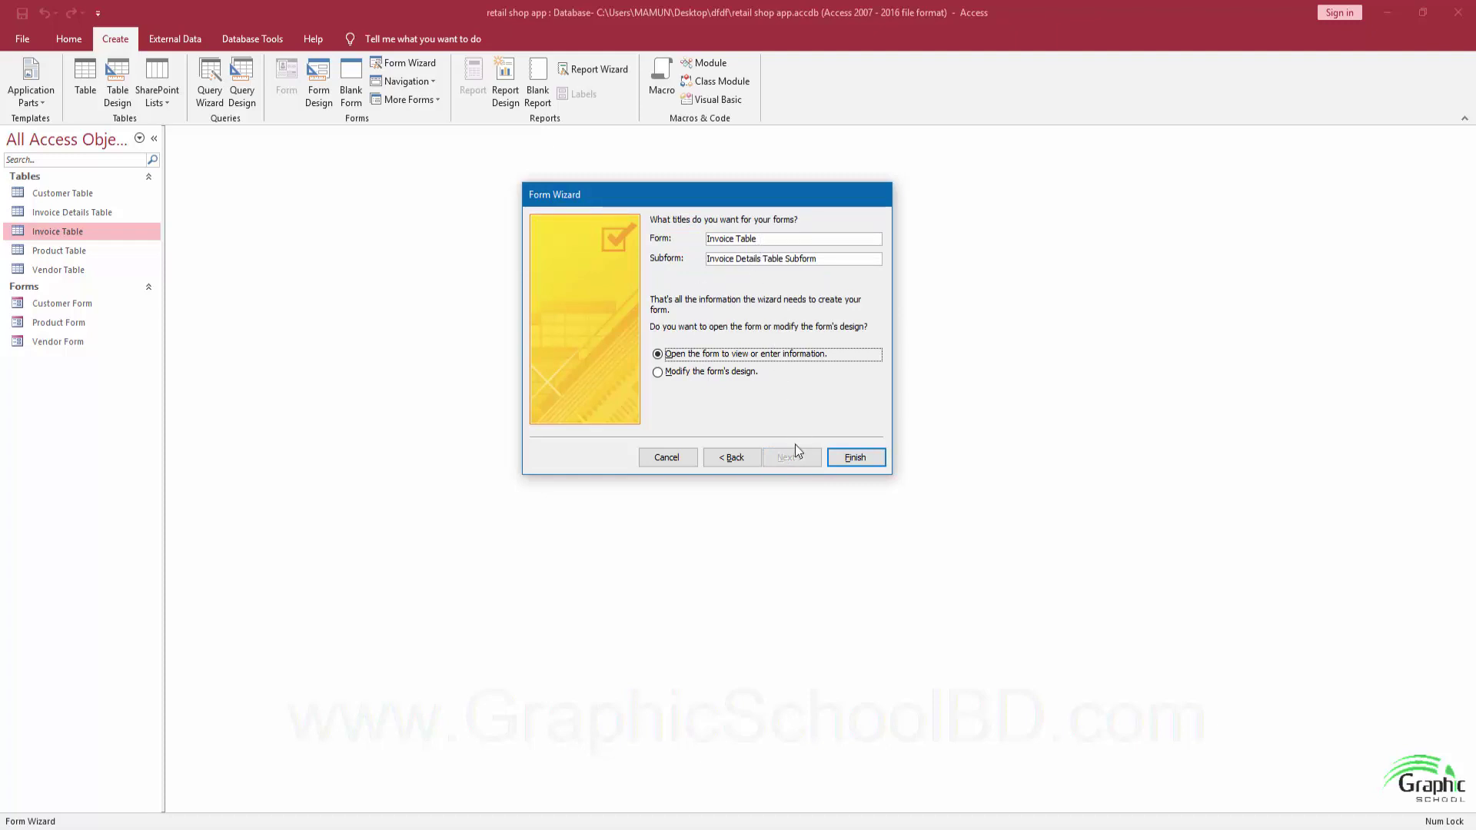
pyautogui.click(851, 460)
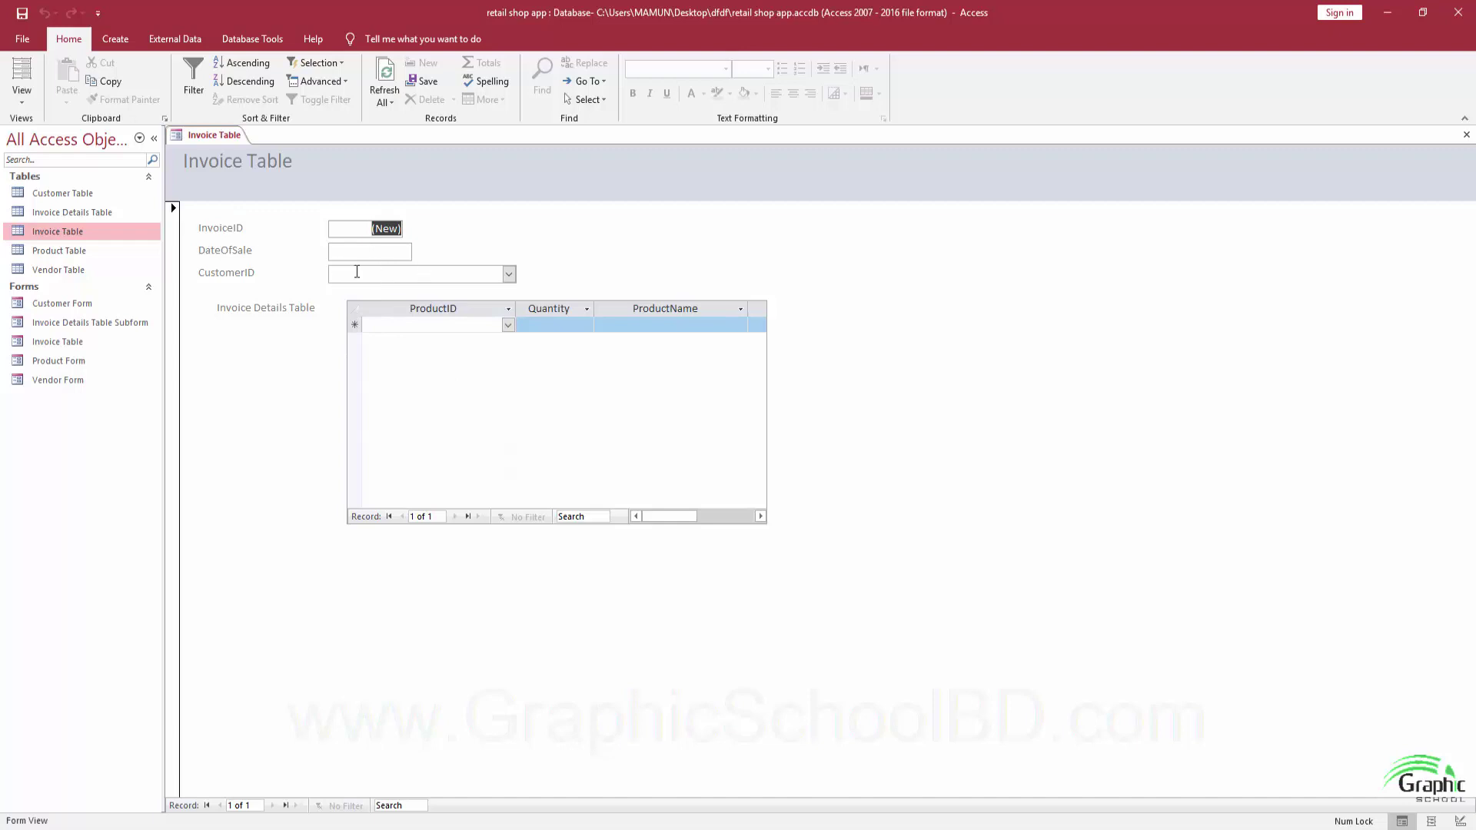
# Set the new invoice's DateOfSale to 01-Feb-19 with the calendar picker.
pyautogui.click(684, 519)
pyautogui.moveTo(684, 519); pyautogui.dragTo(721, 519)
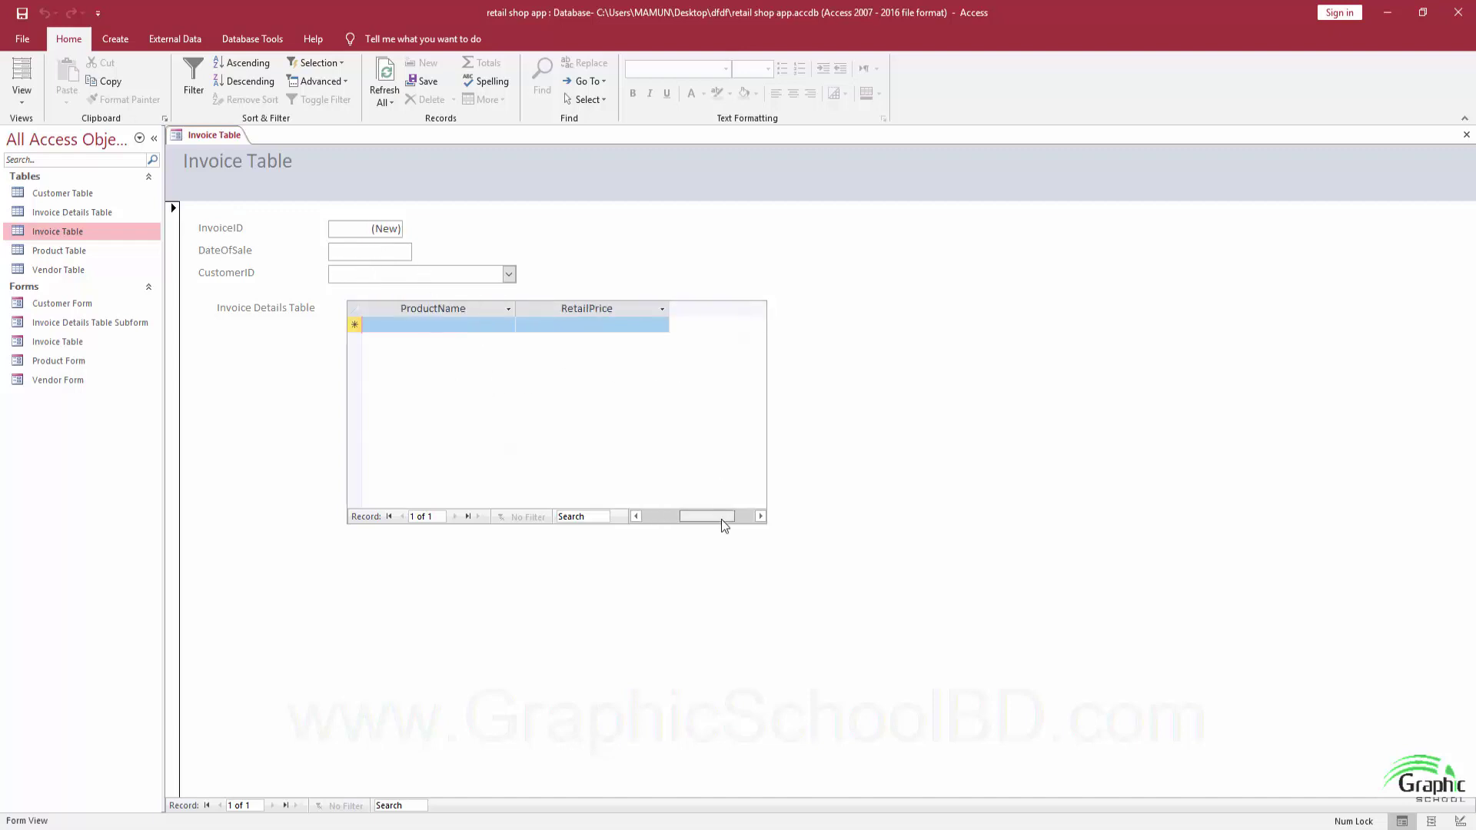
pyautogui.press('Tab')
pyautogui.click(343, 251)
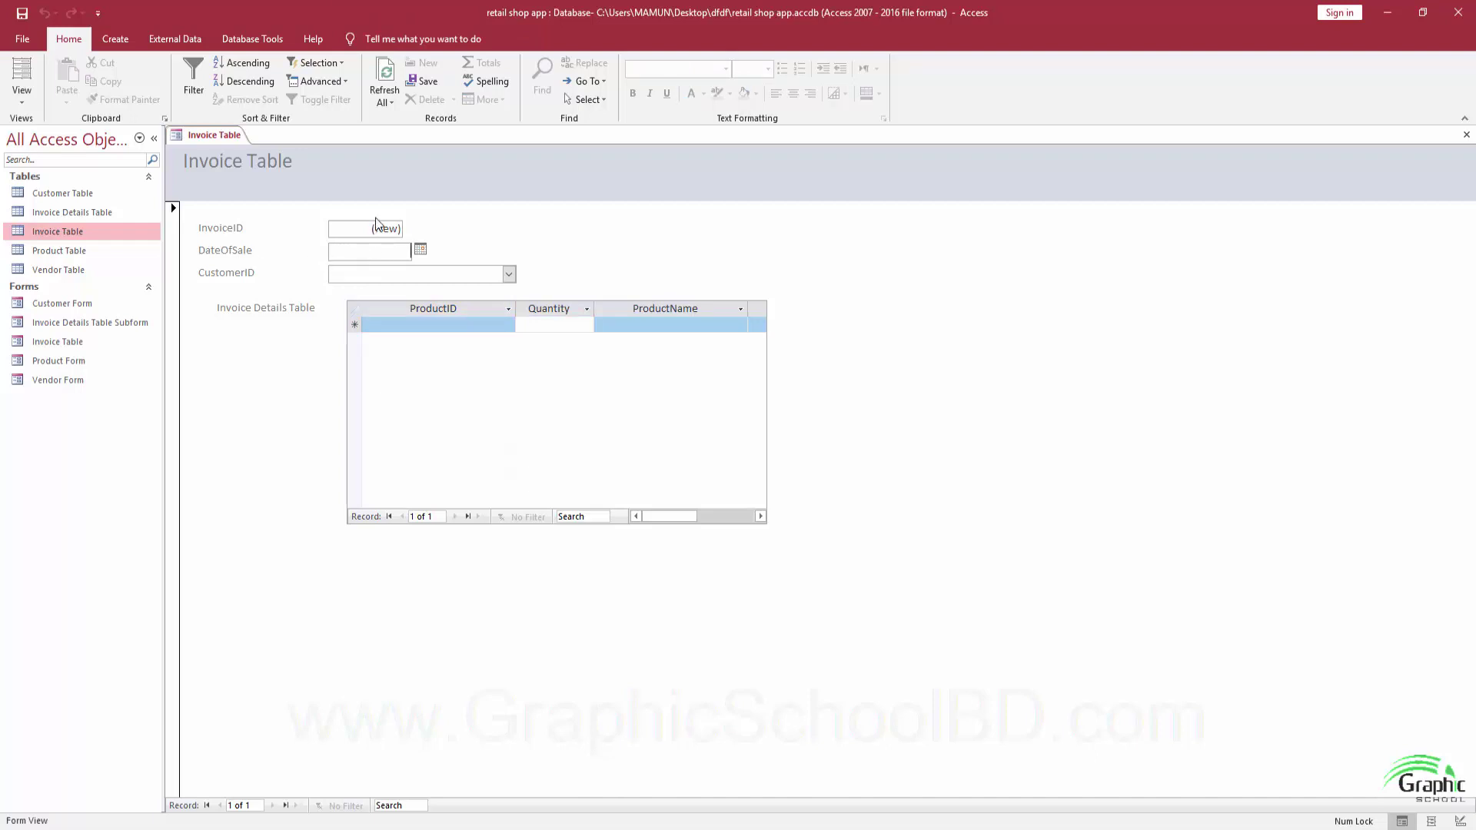
pyautogui.click(420, 251)
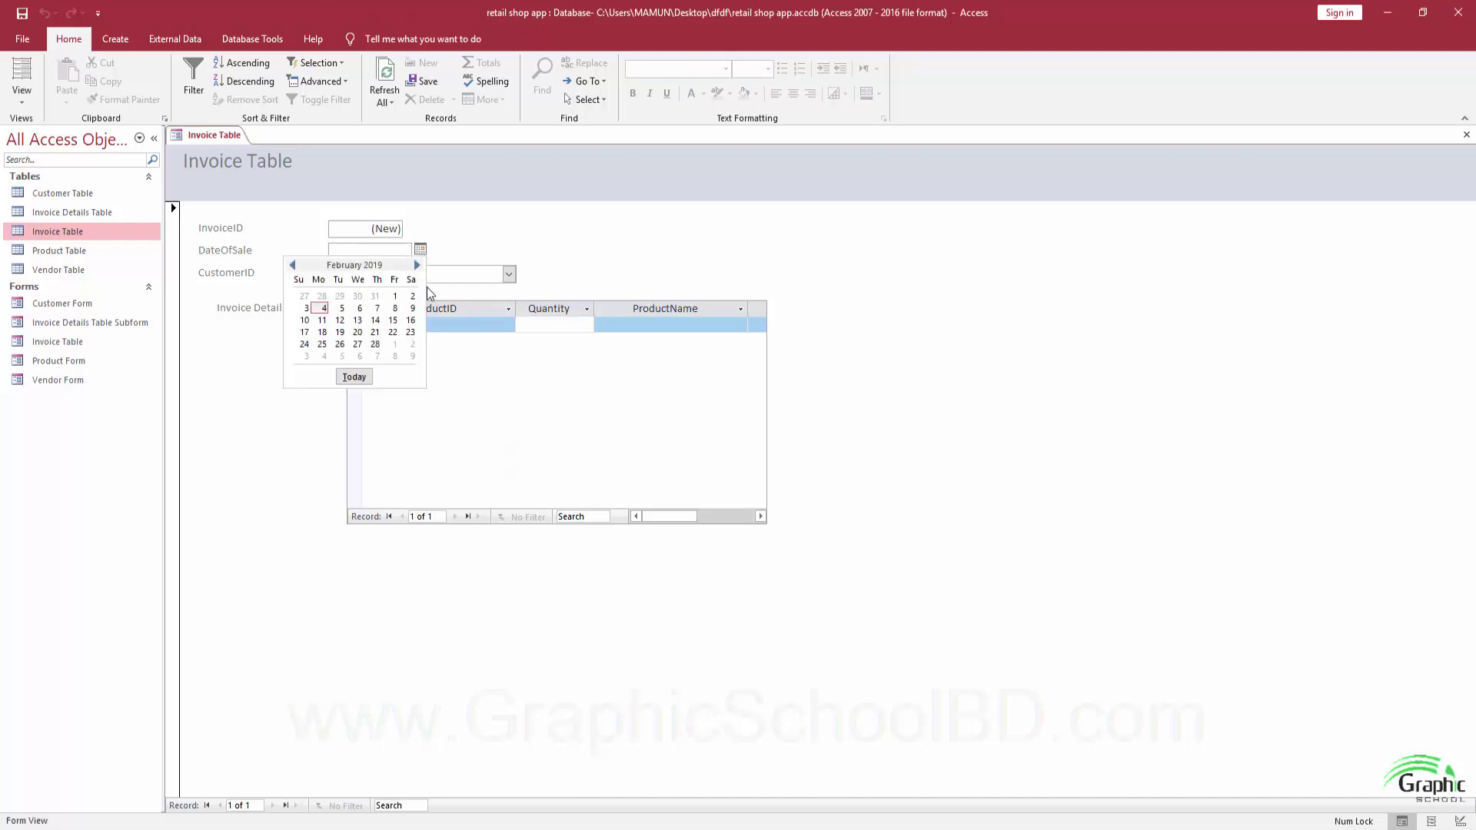
pyautogui.click(394, 297)
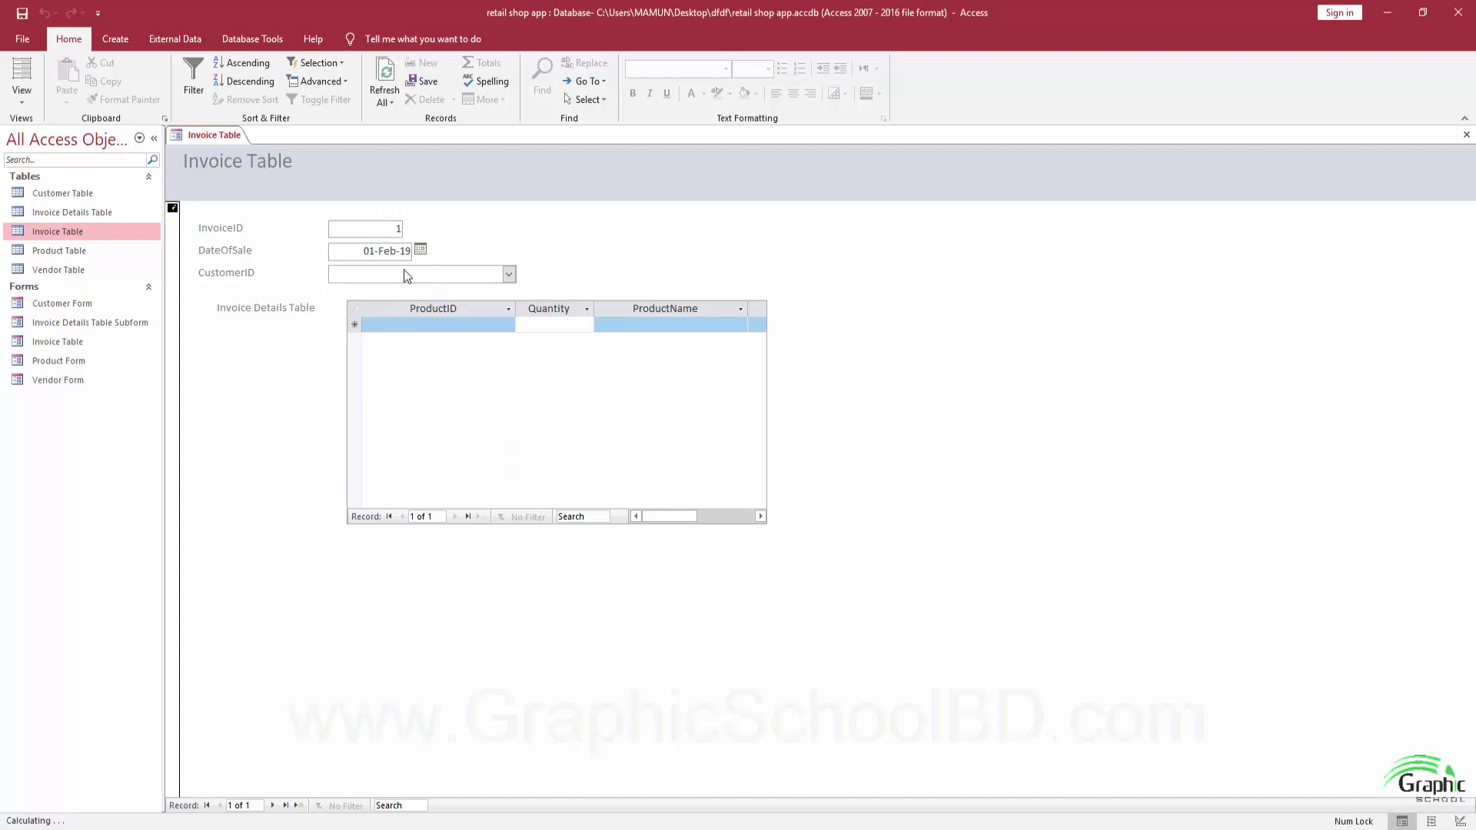
pyautogui.click(508, 274)
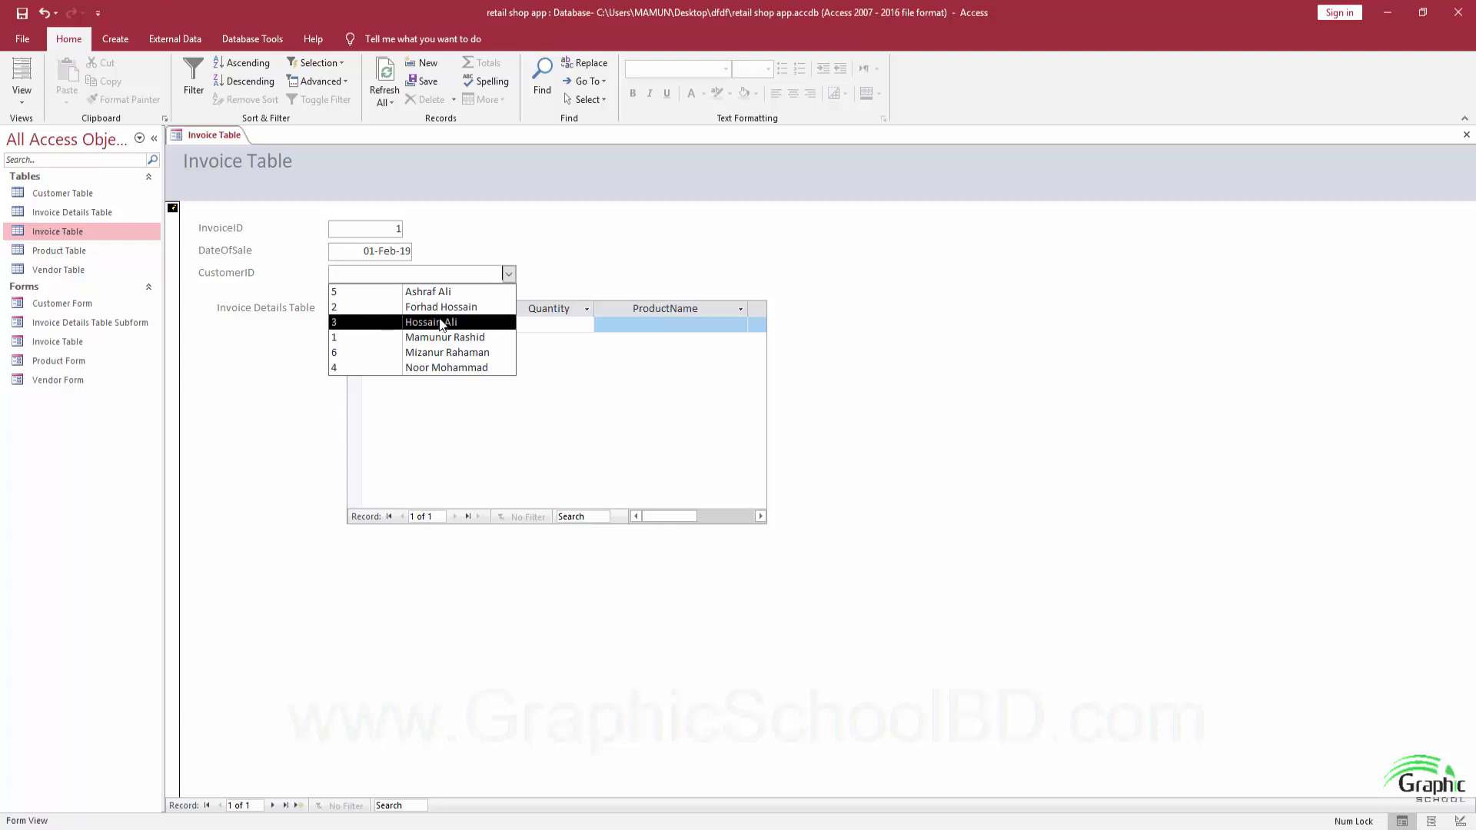
# Assign customer 2 and add a Canon Camera line item with quantity 2.
pyautogui.click(435, 308)
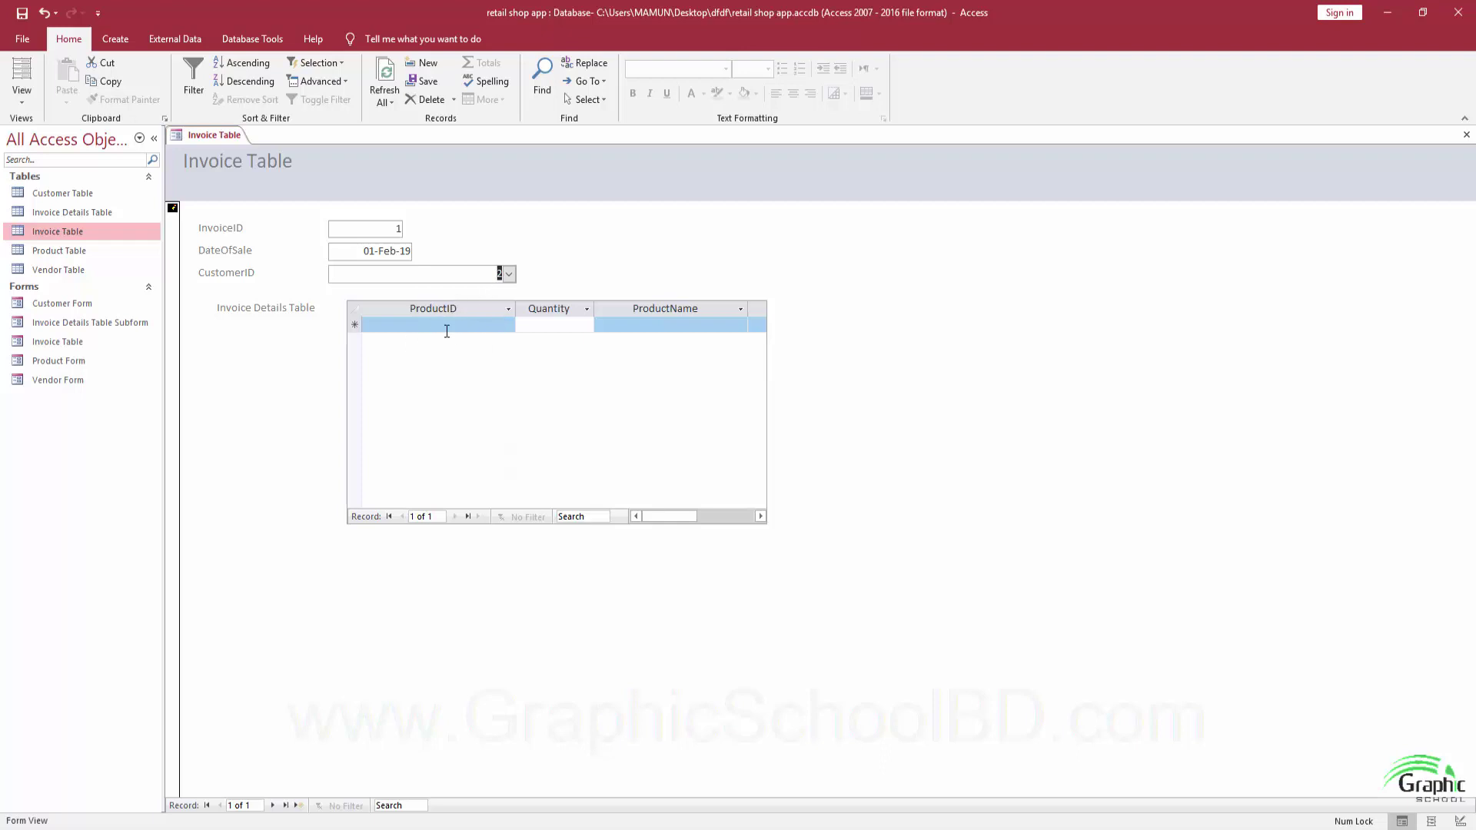
pyautogui.click(419, 326)
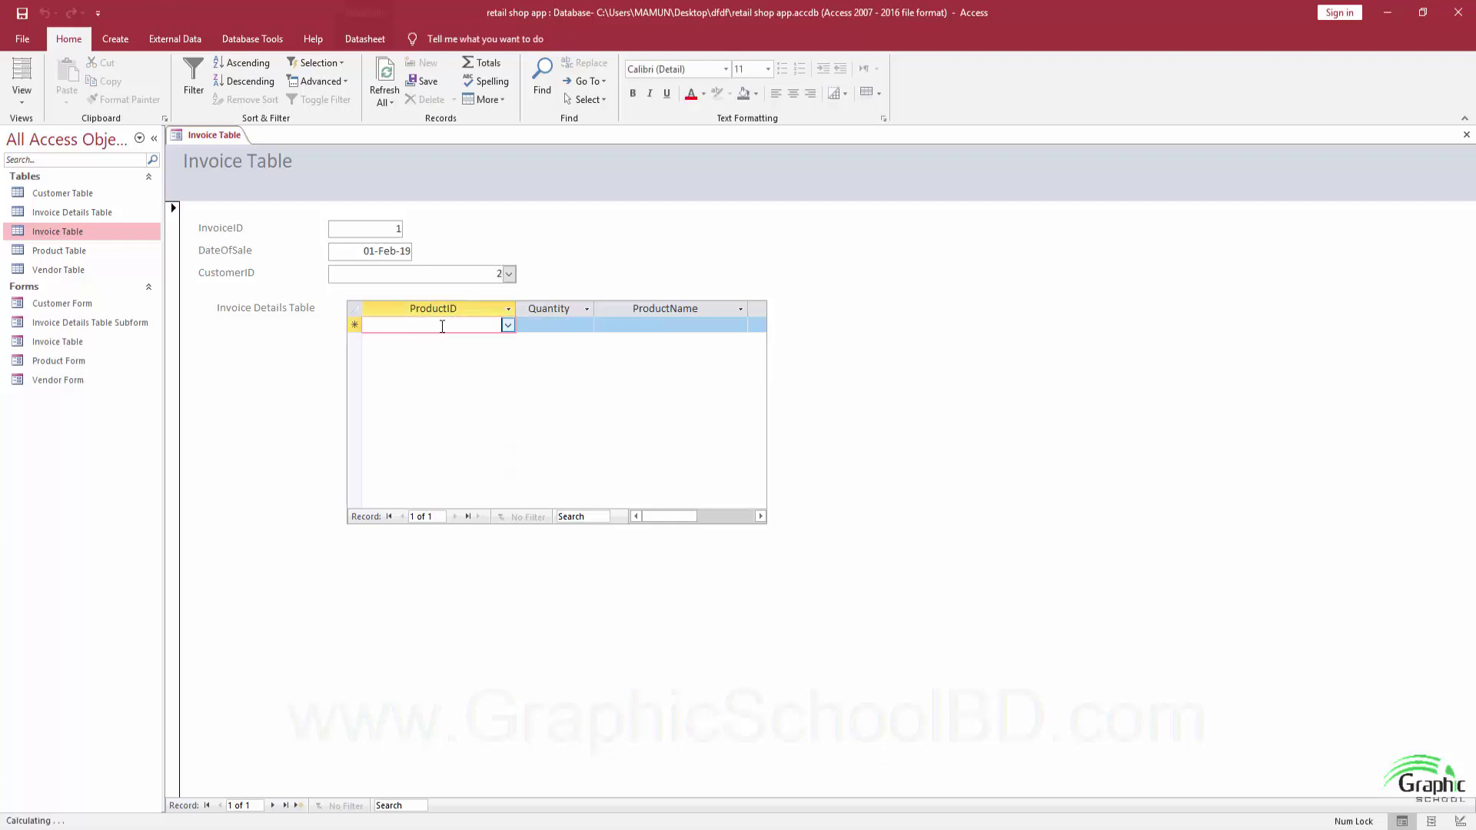
pyautogui.click(508, 326)
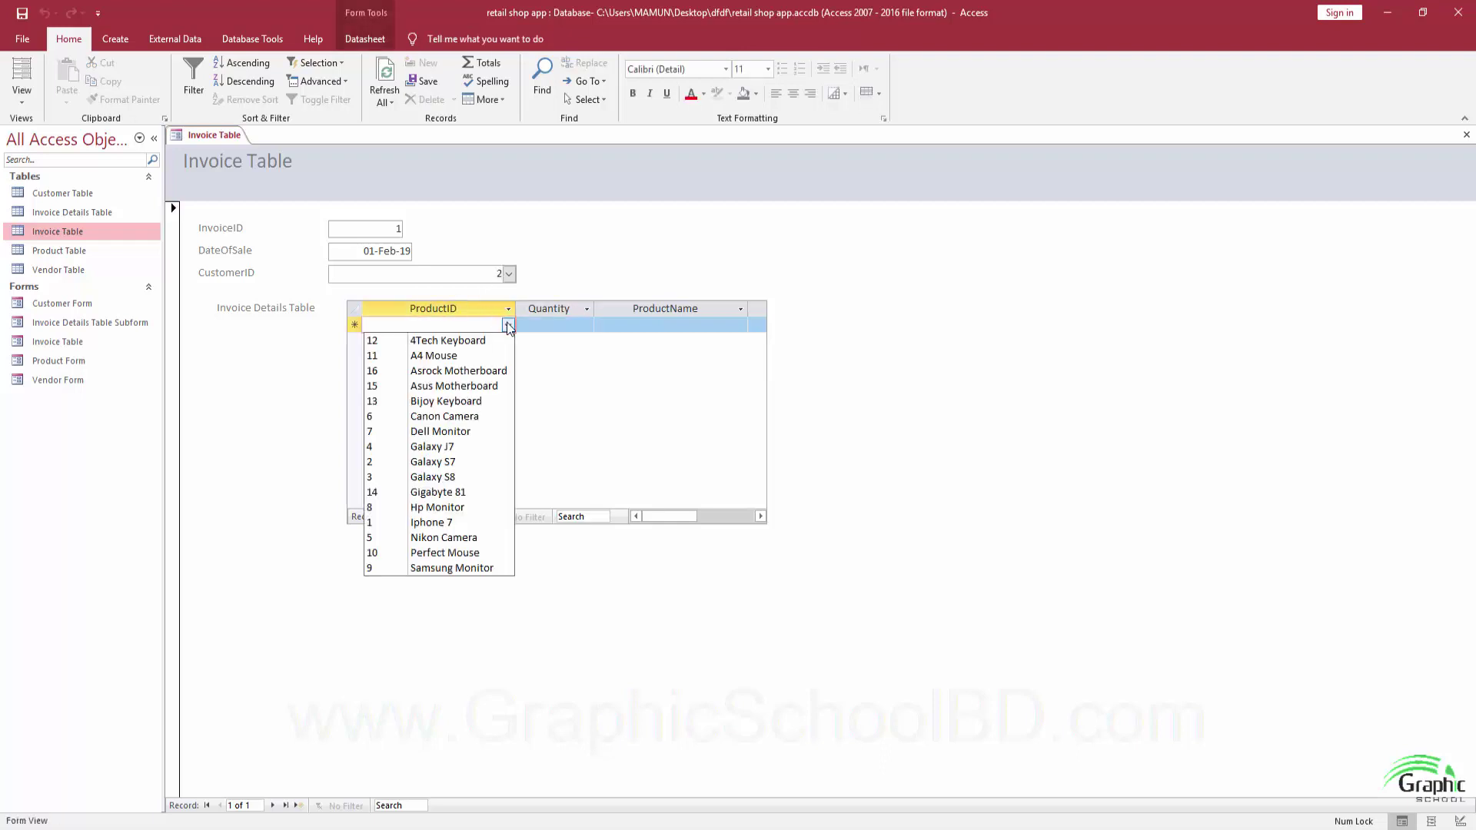
pyautogui.click(439, 419)
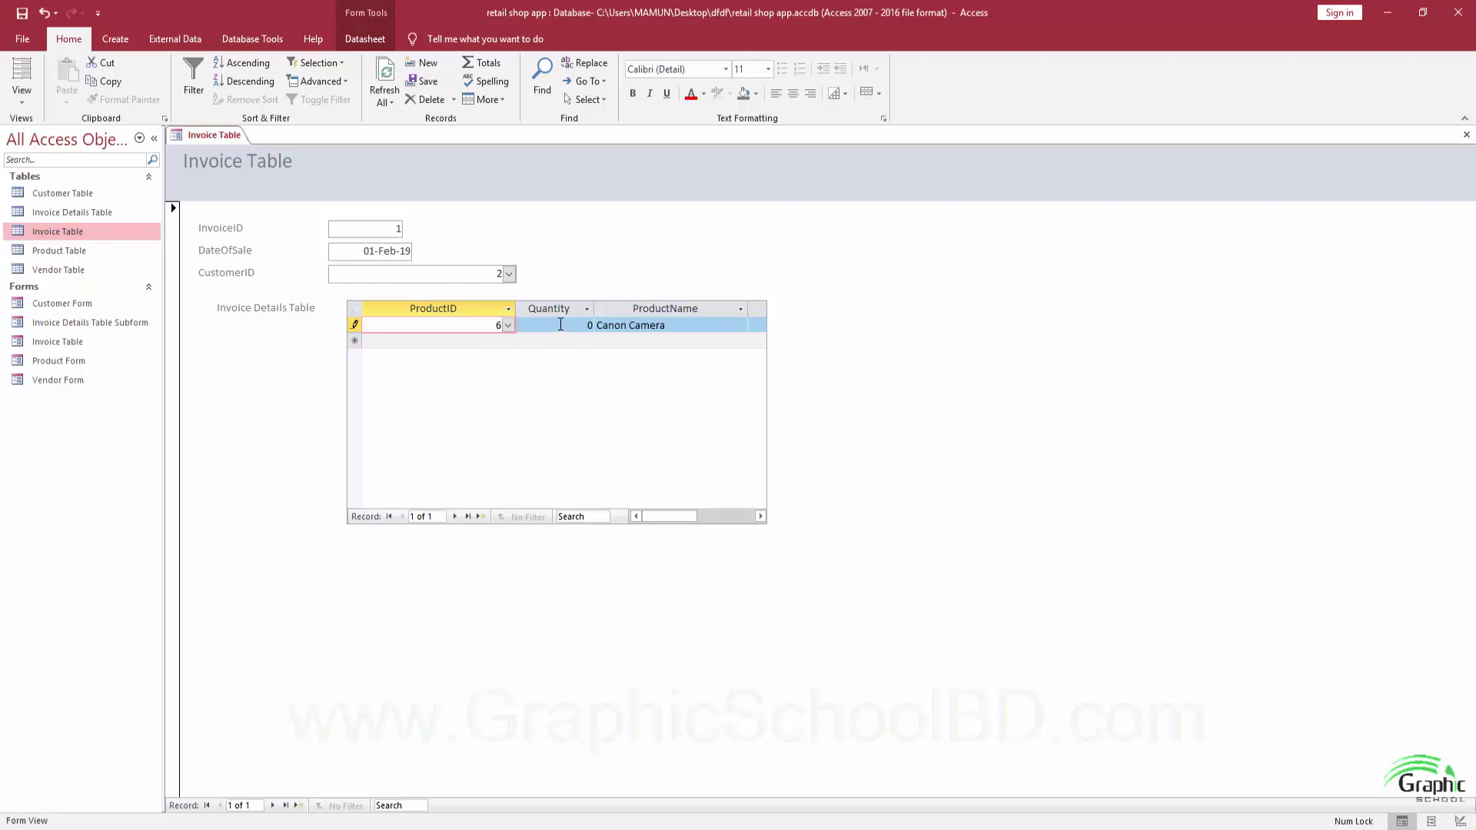
pyautogui.press('Tab')
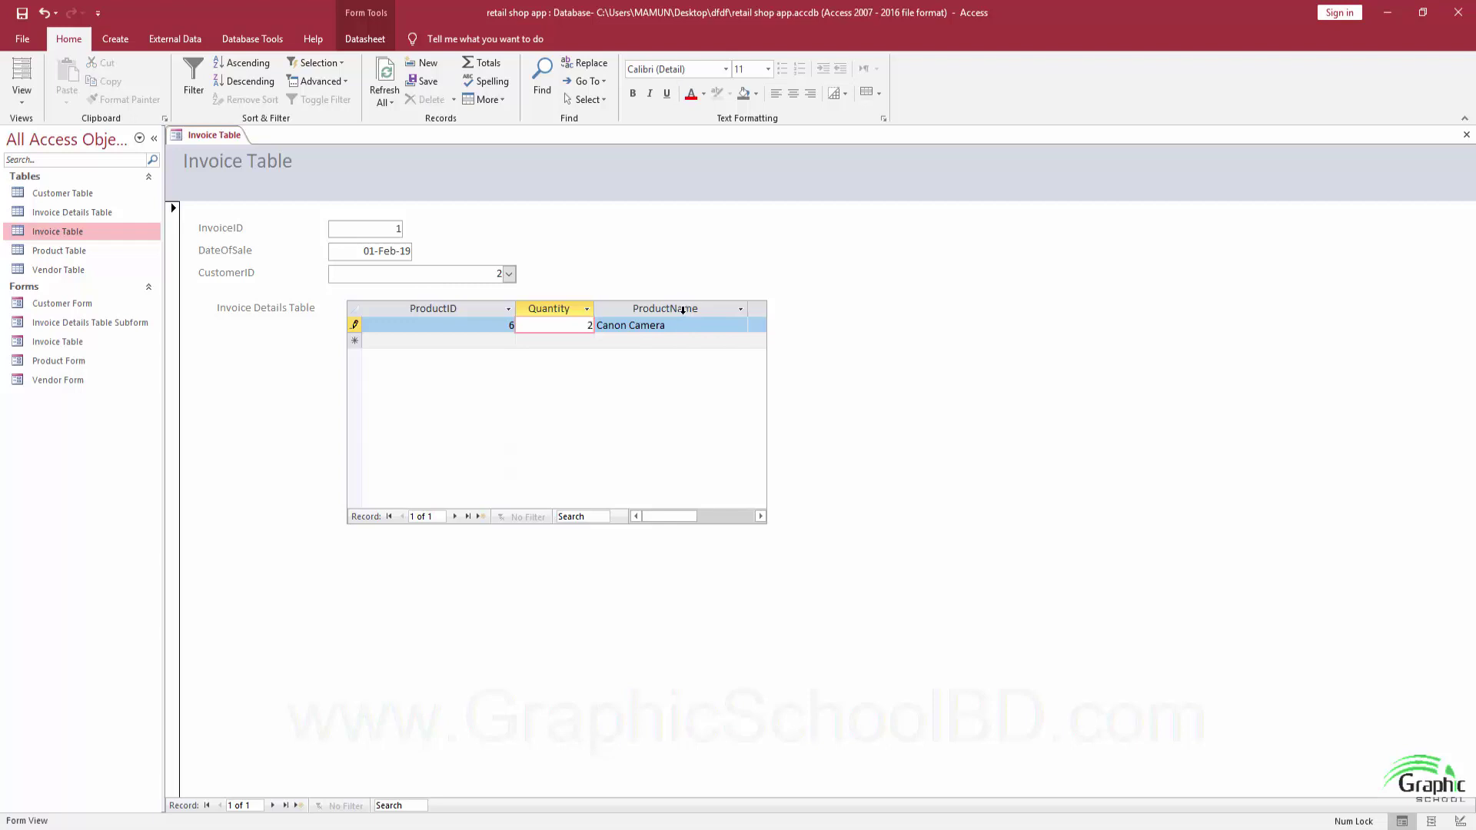
pyautogui.press('Tab')
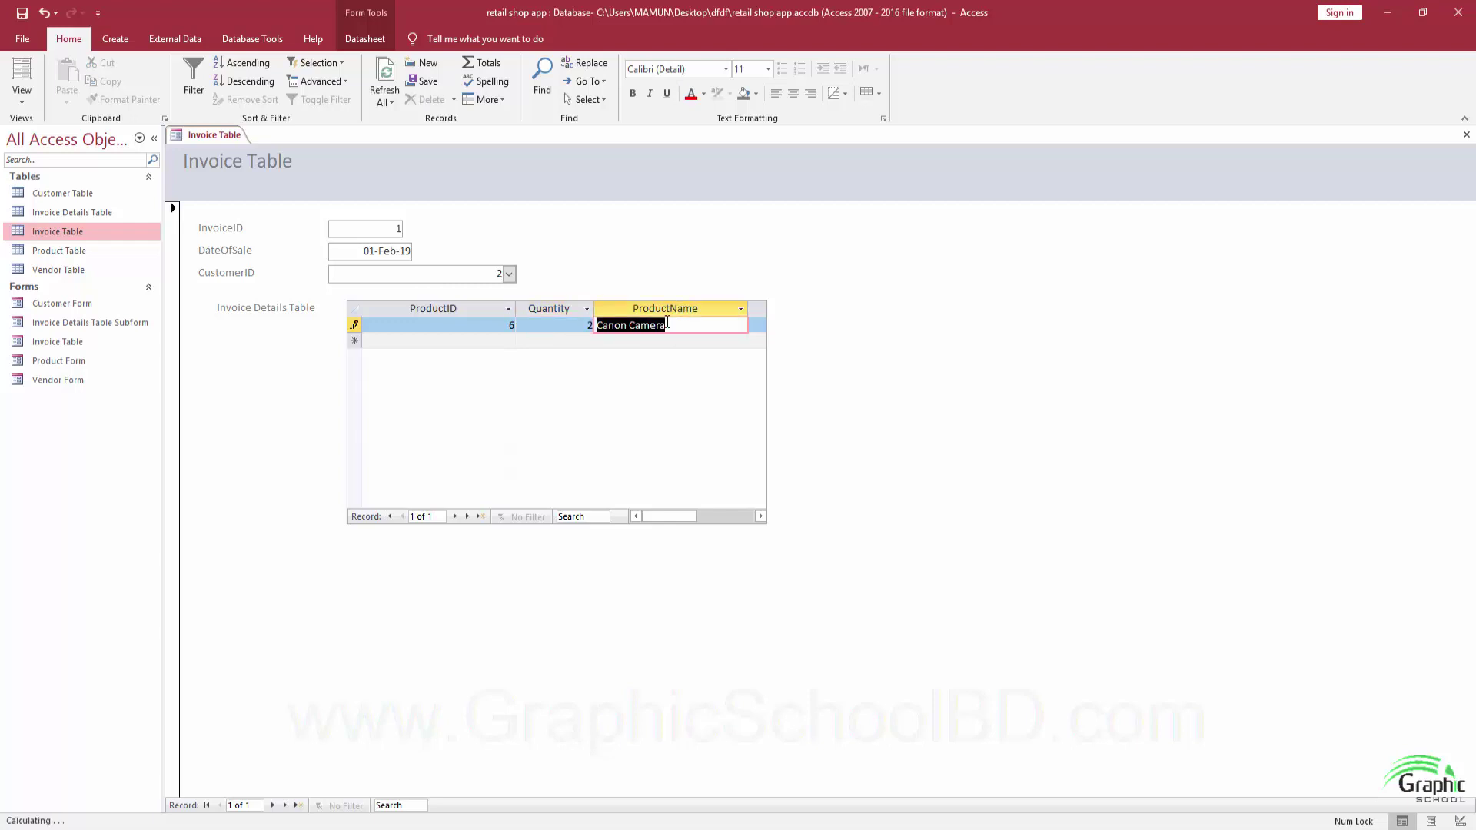
# Resize columns in the details subform datasheet.
pyautogui.moveTo(655, 516); pyautogui.dragTo(685, 516)
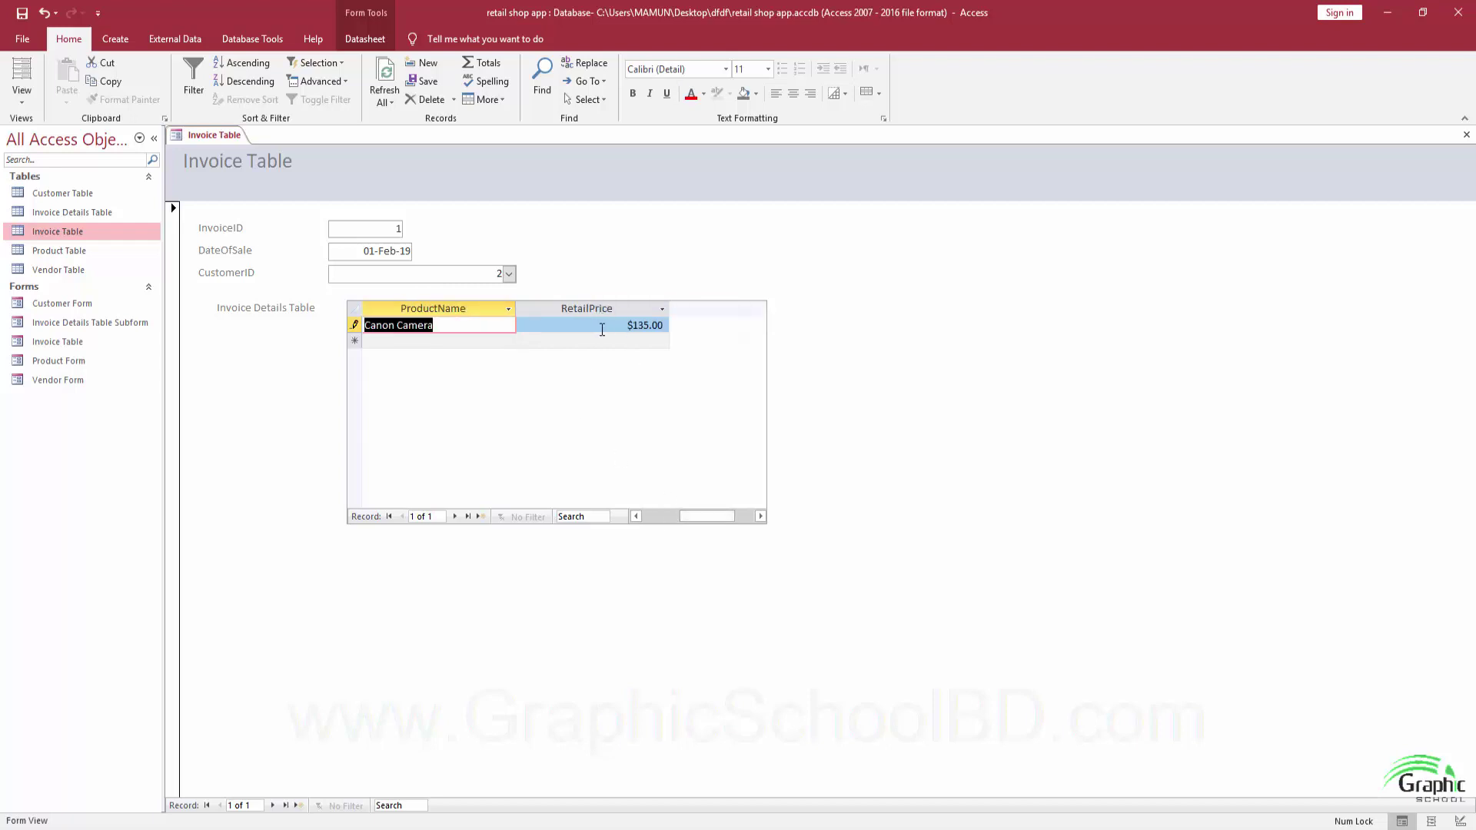
pyautogui.click(666, 514)
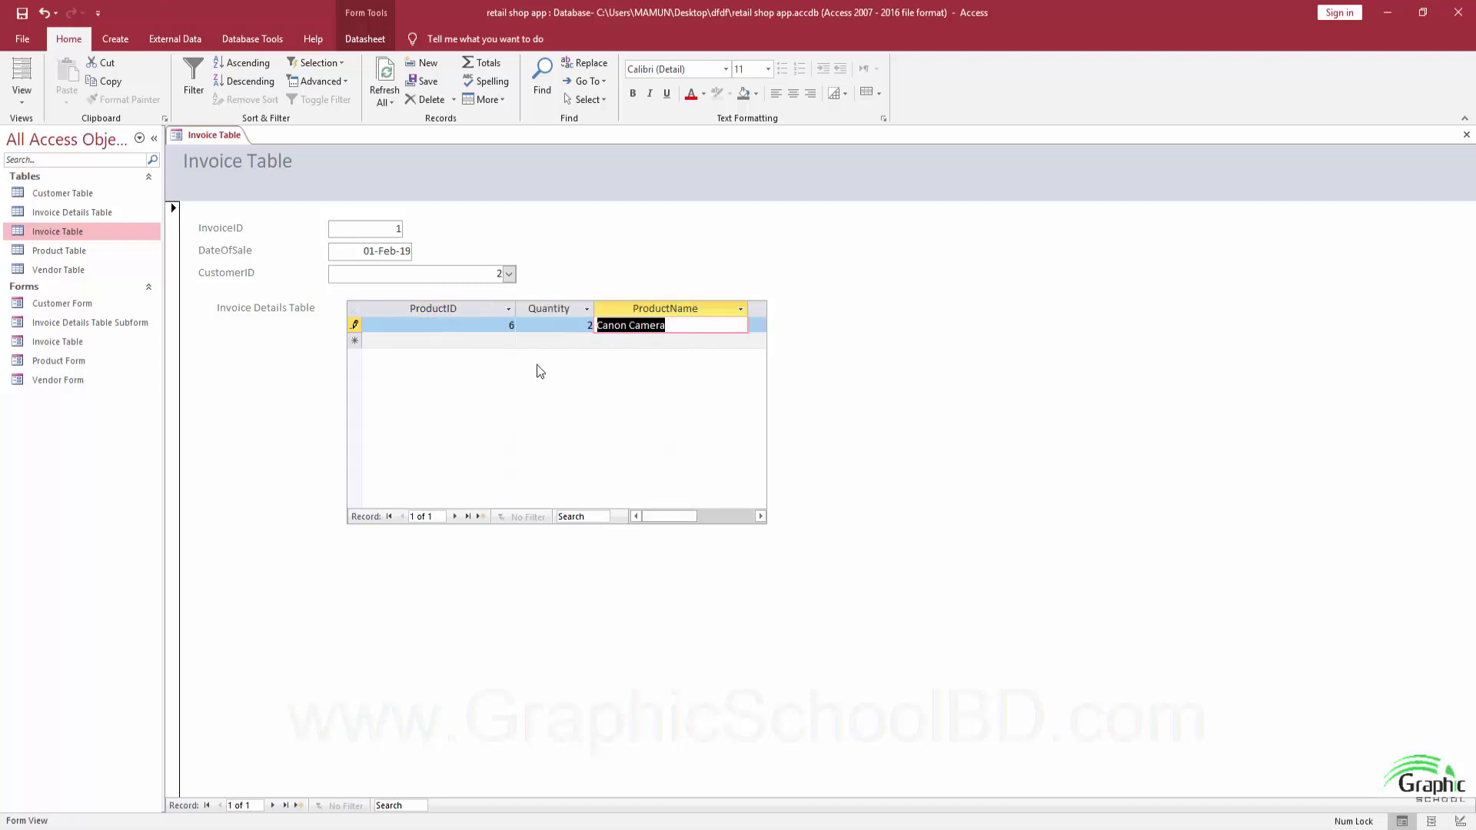
pyautogui.moveTo(650, 514); pyautogui.dragTo(704, 504)
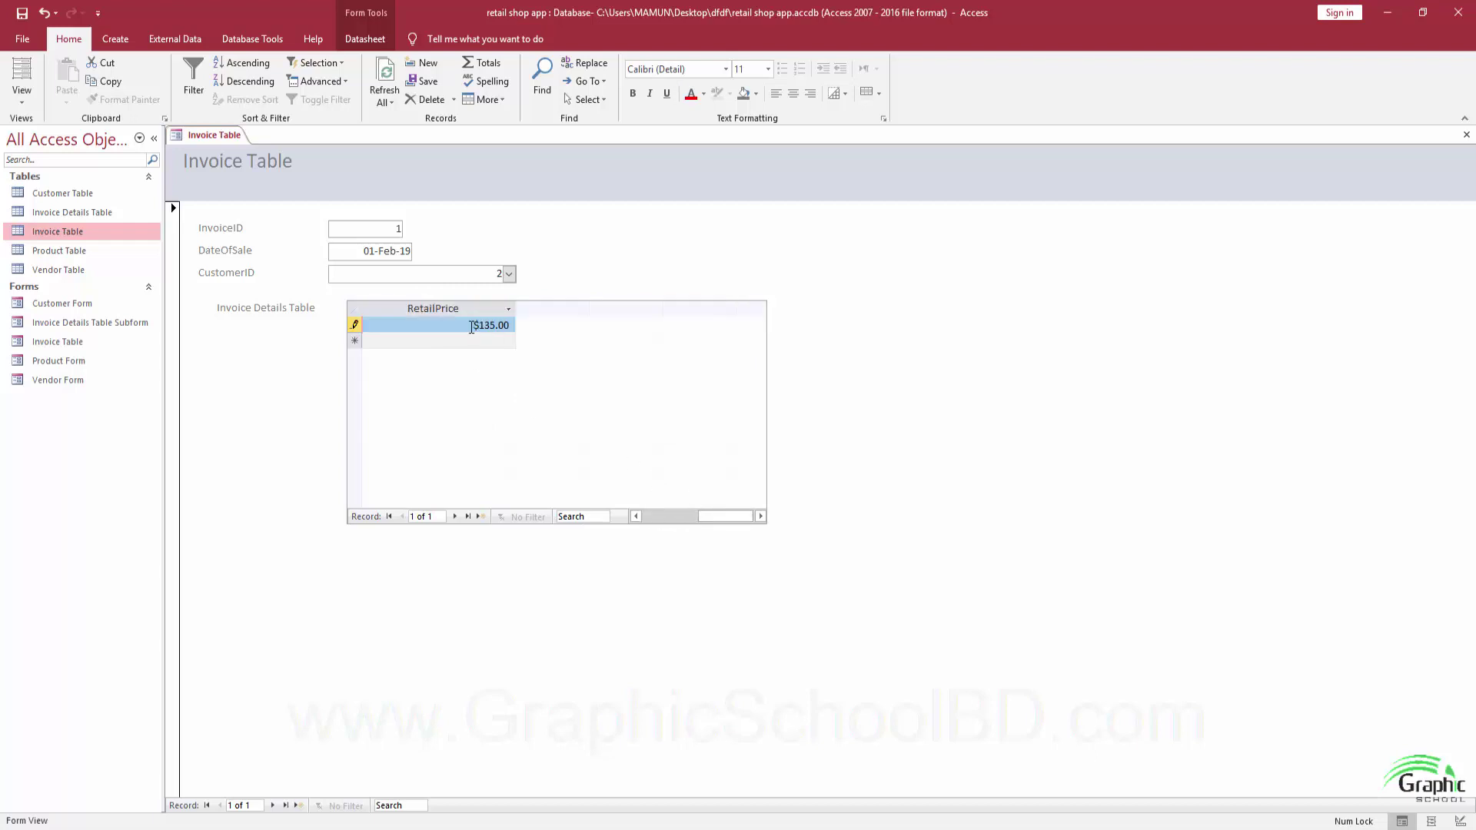
pyautogui.moveTo(706, 516)
pyautogui.mouseDown()
pyautogui.moveTo(616, 509)
pyautogui.moveTo(699, 518)
pyautogui.mouseUp()
pyautogui.moveTo(701, 518)
pyautogui.mouseDown()
pyautogui.moveTo(643, 518)
pyautogui.moveTo(695, 516)
pyautogui.mouseUp()
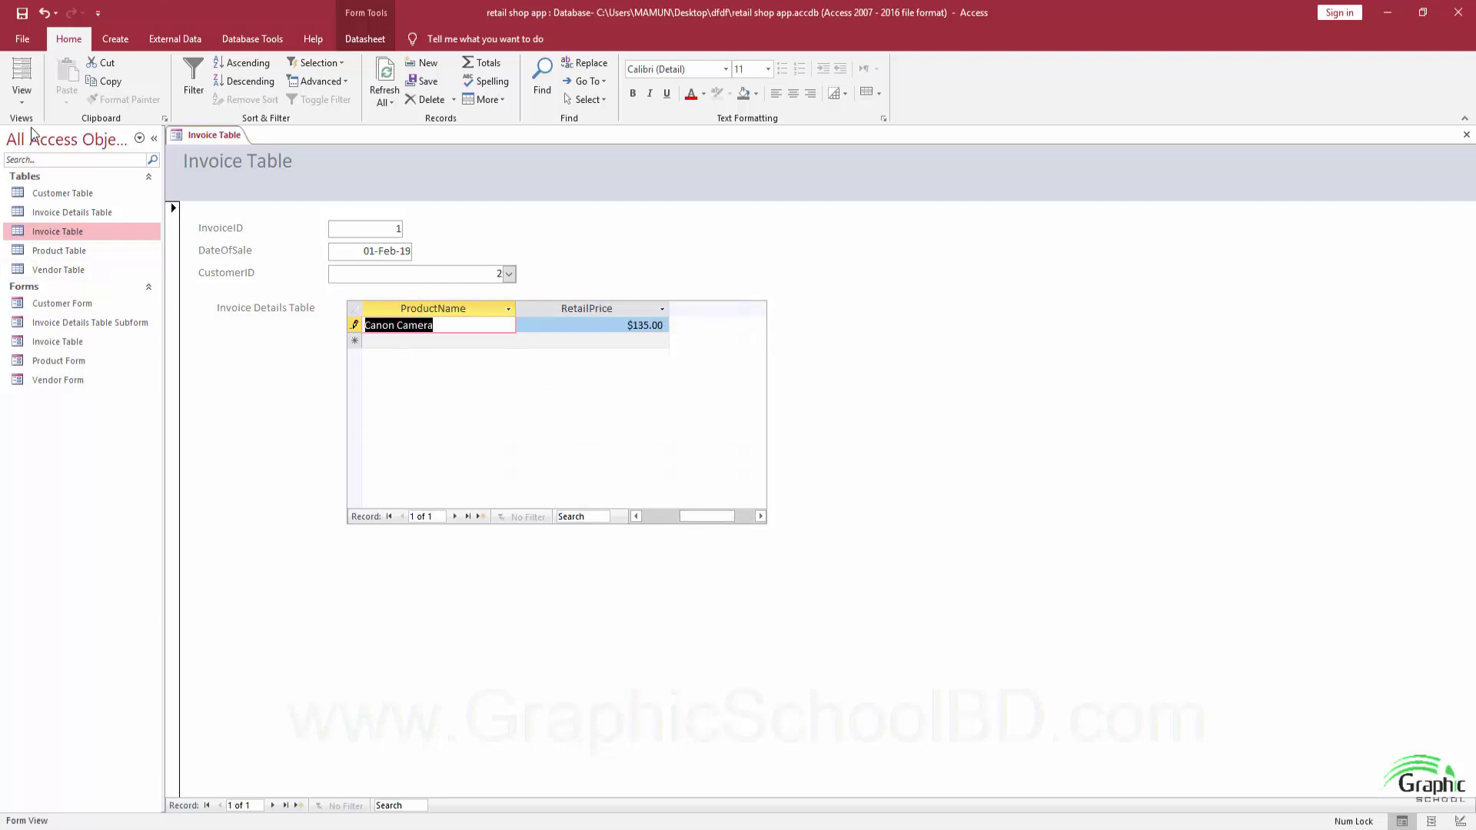
# Switch the form to Design View and enlarge the design area and Detail section.
pyautogui.click(22, 93)
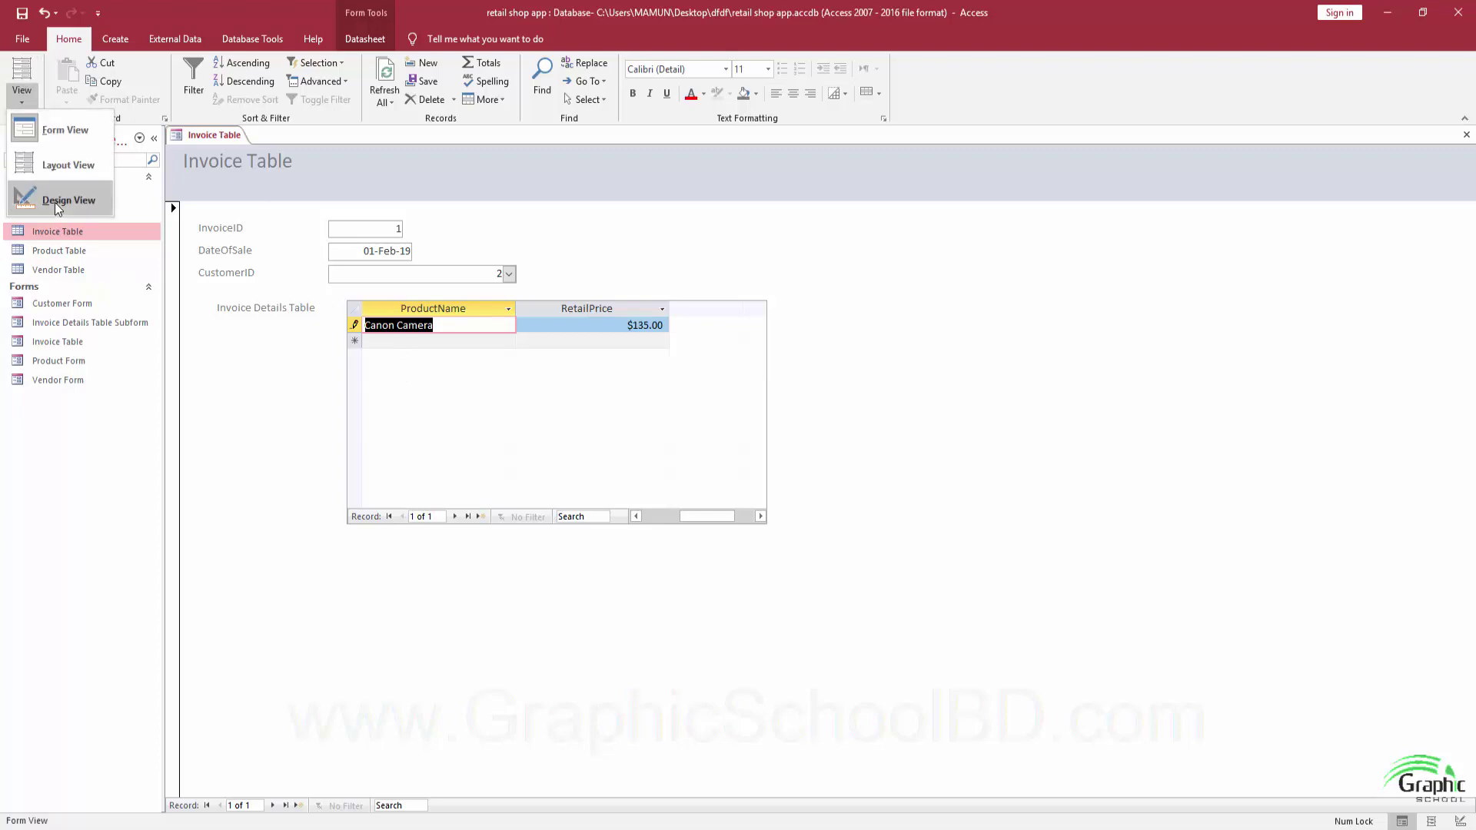
pyautogui.click(55, 200)
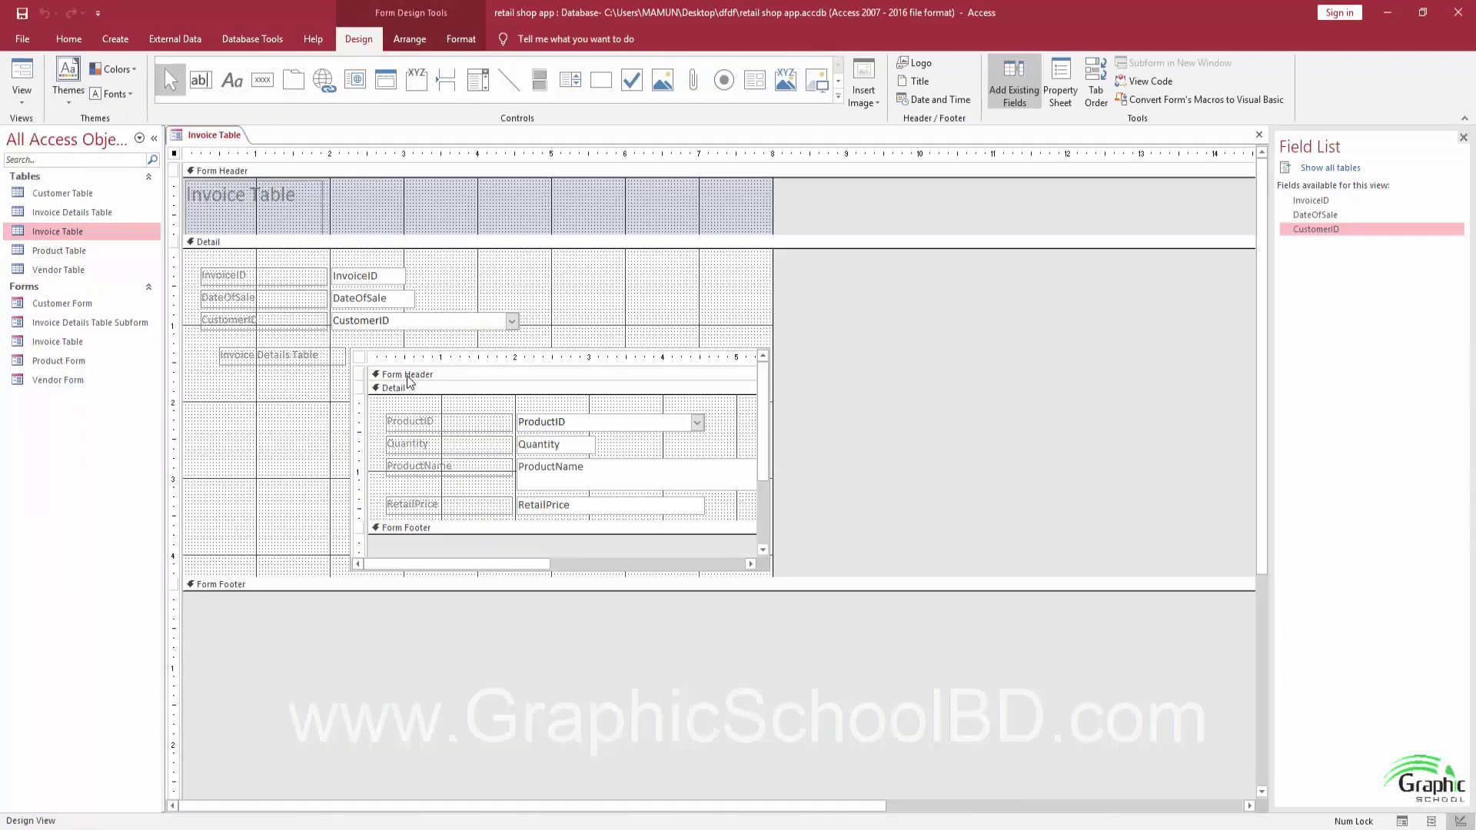
pyautogui.moveTo(772, 331); pyautogui.dragTo(824, 330)
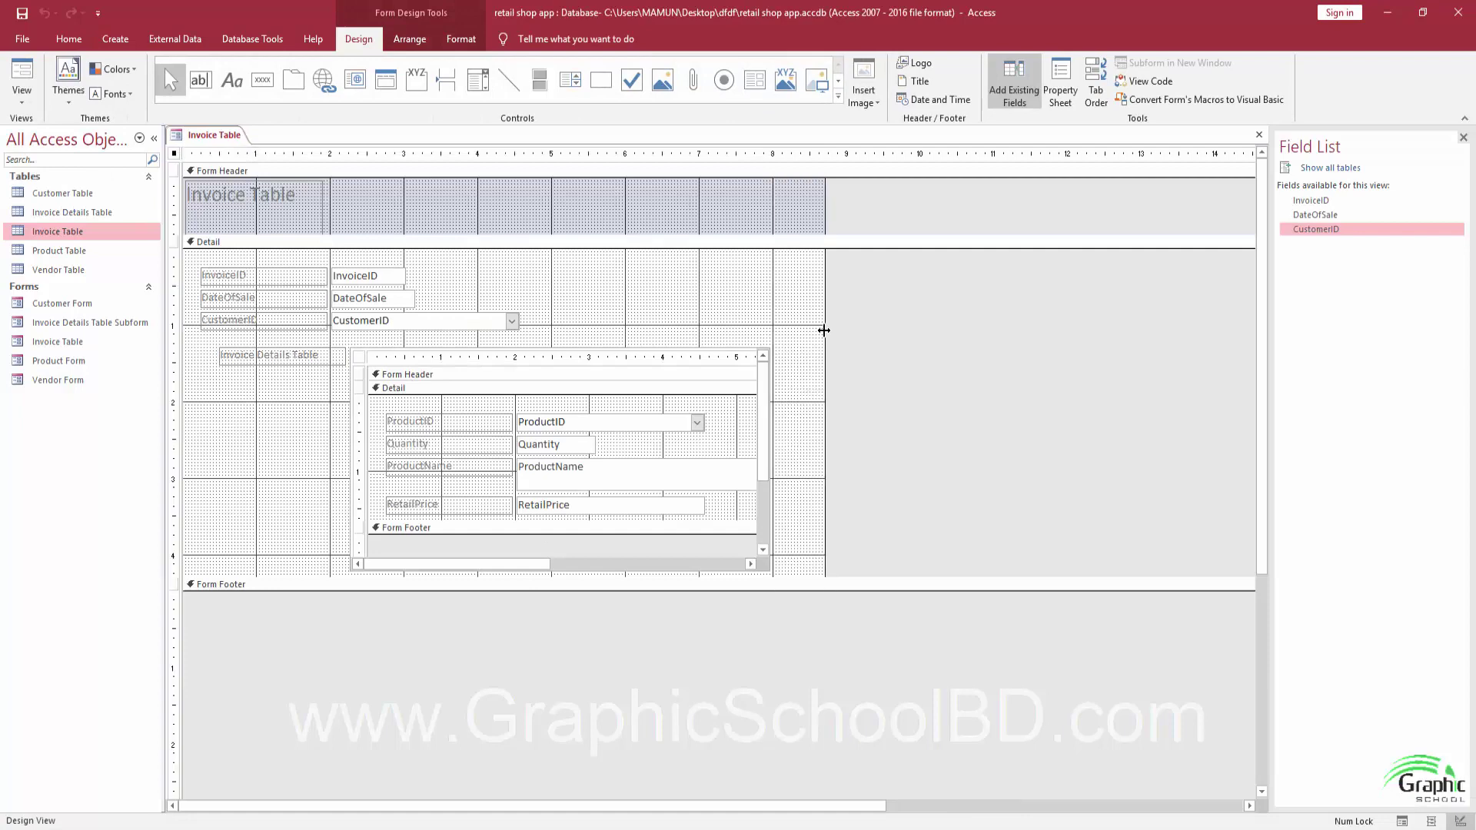
pyautogui.moveTo(479, 591); pyautogui.dragTo(480, 638)
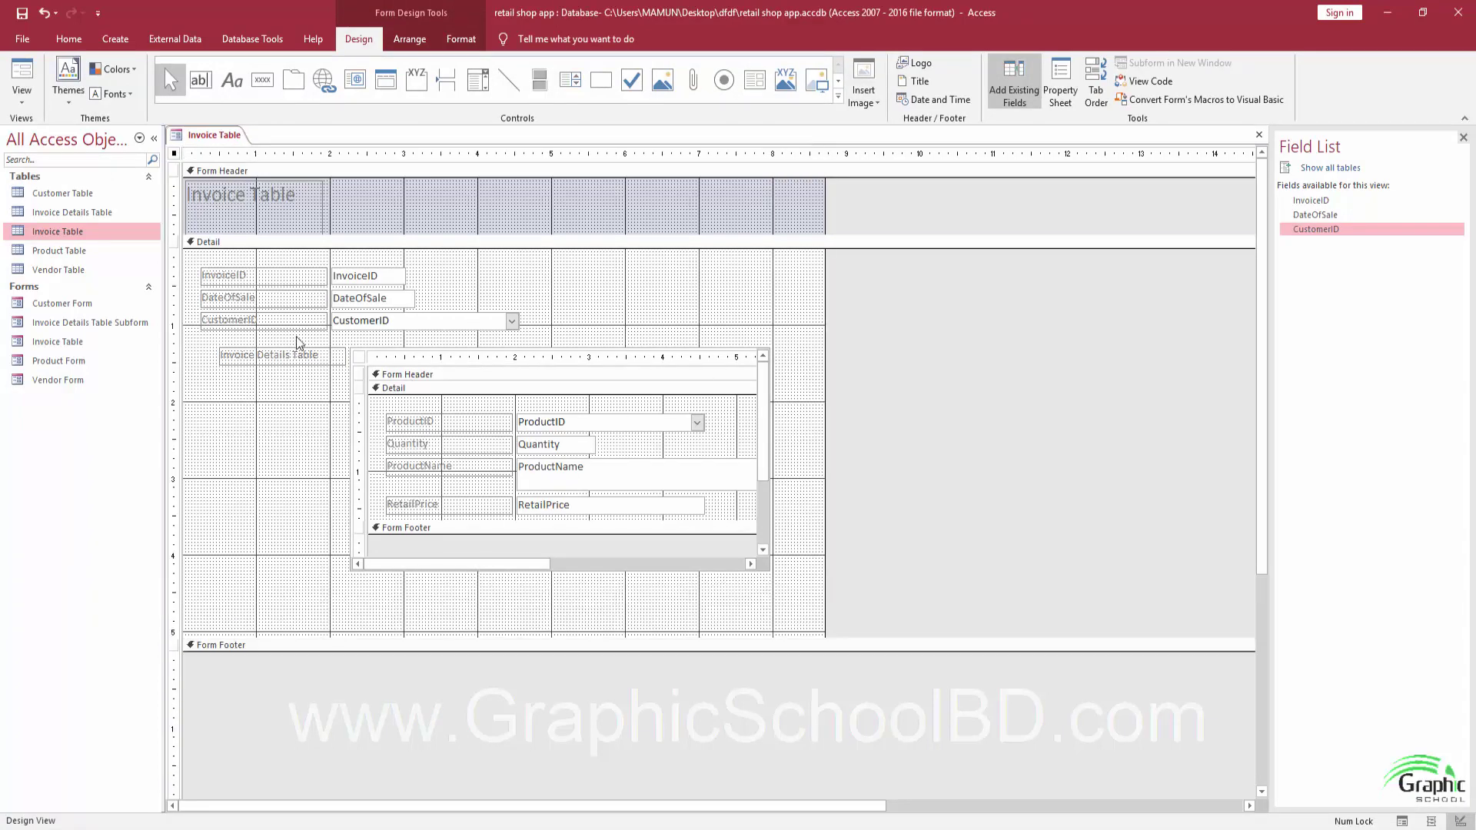
# Reposition the details subform and its label, and widen the subform to the right.
pyautogui.moveTo(350, 355); pyautogui.dragTo(321, 389)
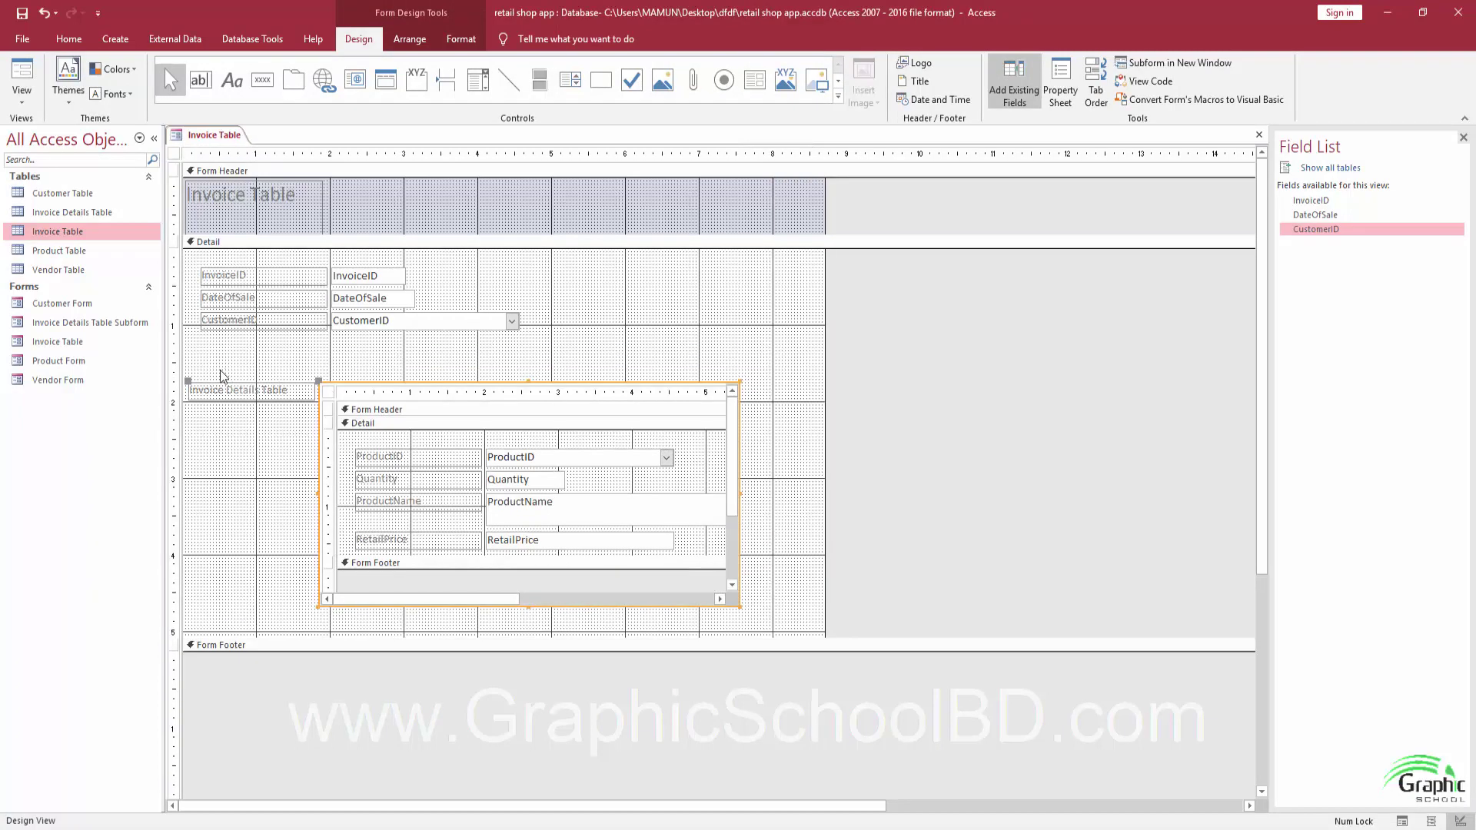
pyautogui.click(215, 380)
pyautogui.click(212, 390)
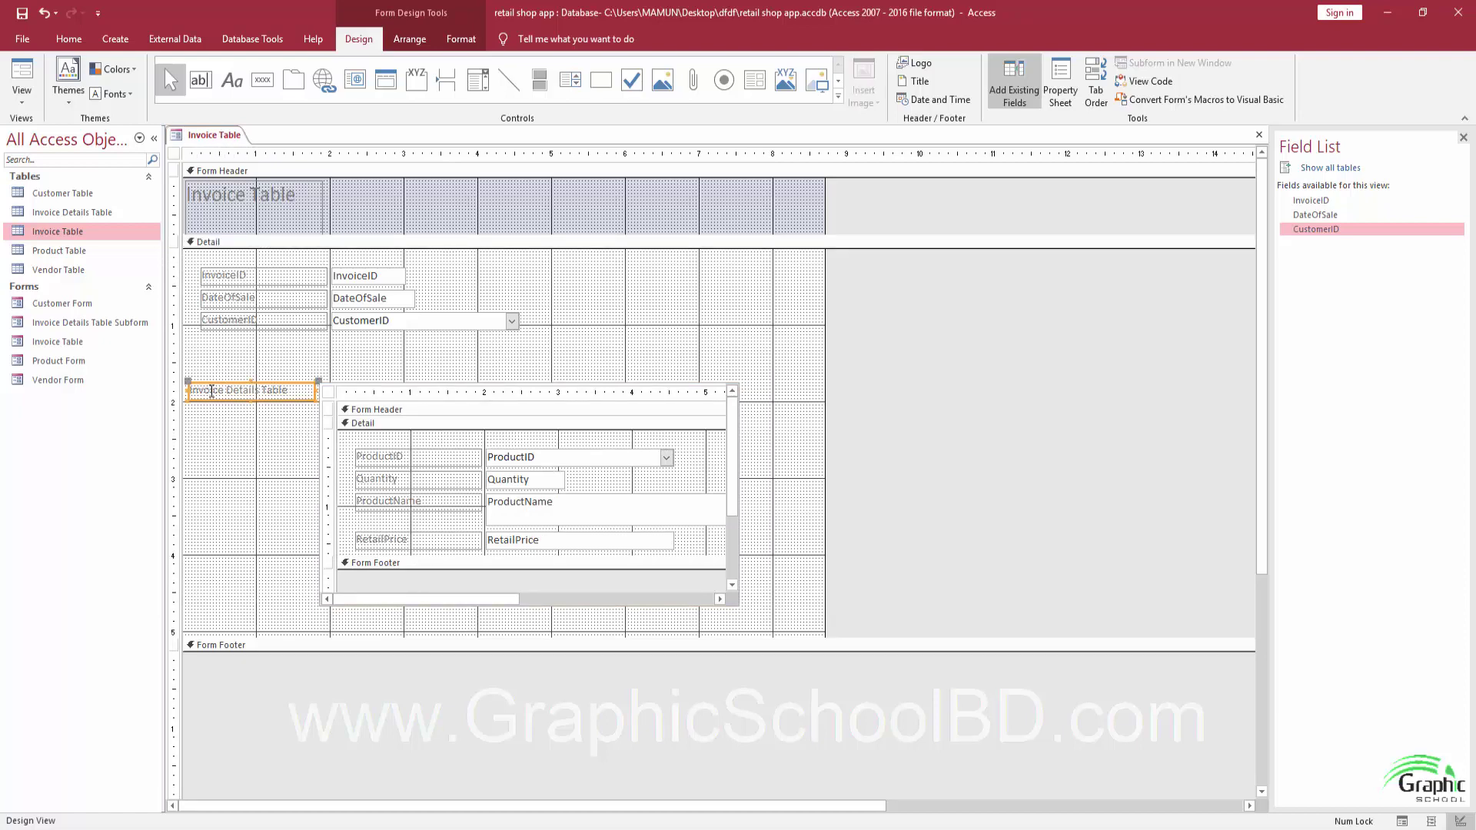
pyautogui.moveTo(194, 383); pyautogui.dragTo(320, 362)
pyautogui.click(533, 367)
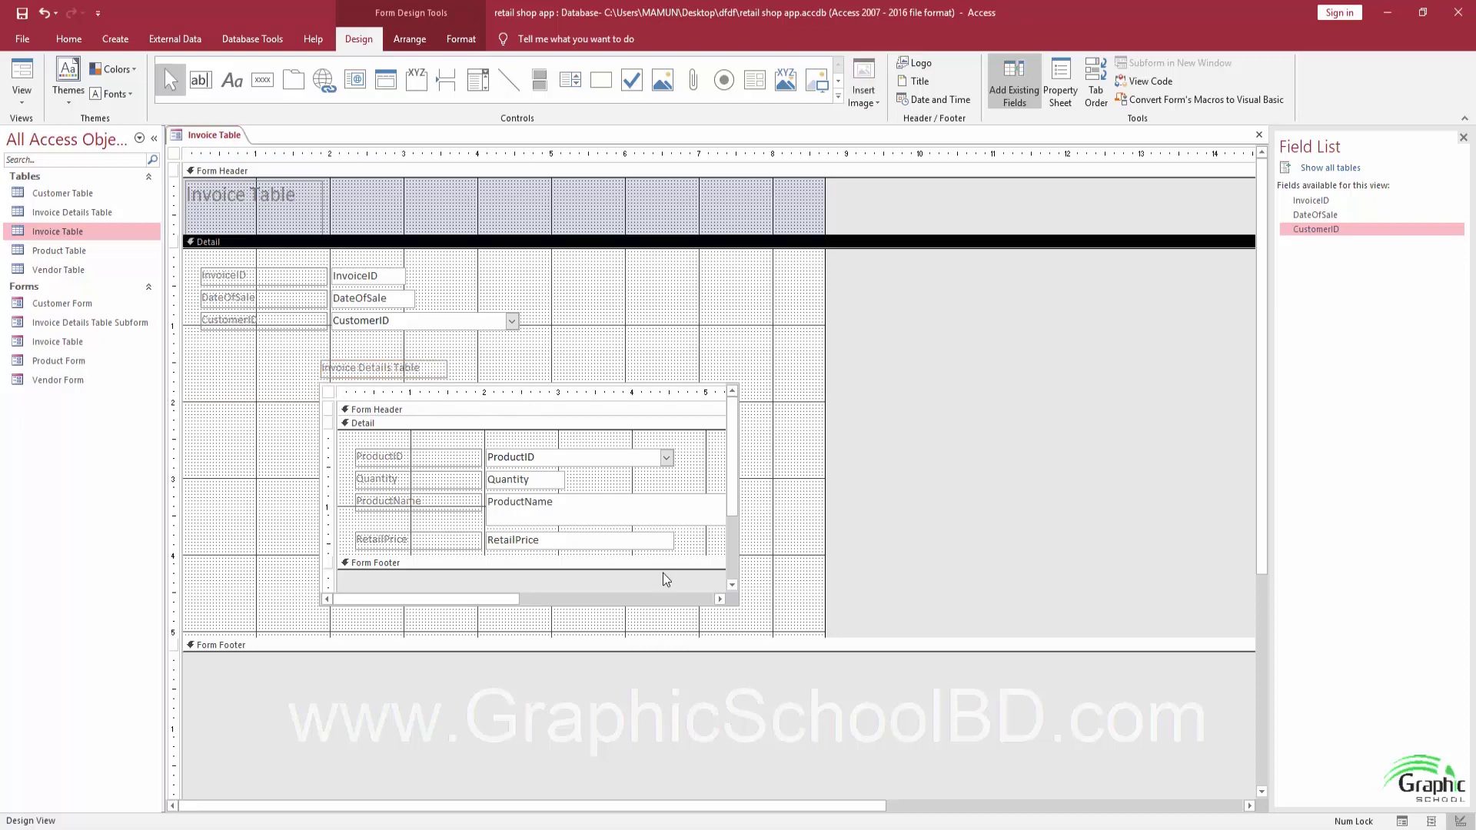
pyautogui.moveTo(319, 390); pyautogui.dragTo(211, 369)
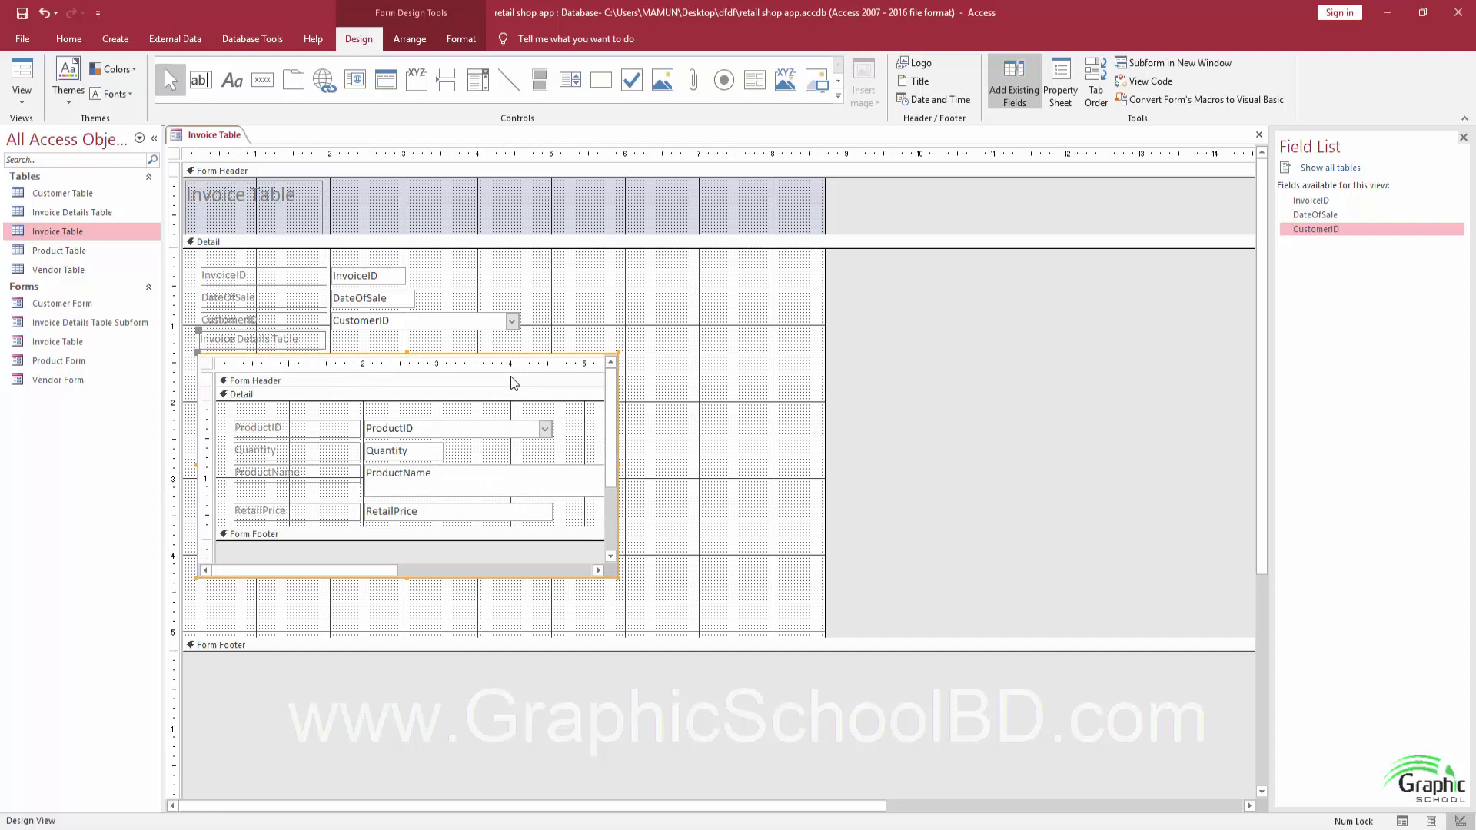
pyautogui.press('Down')
pyautogui.press('Down')
pyautogui.press('Down')
pyautogui.press('Down')
pyautogui.press('Down')
pyautogui.press('Down')
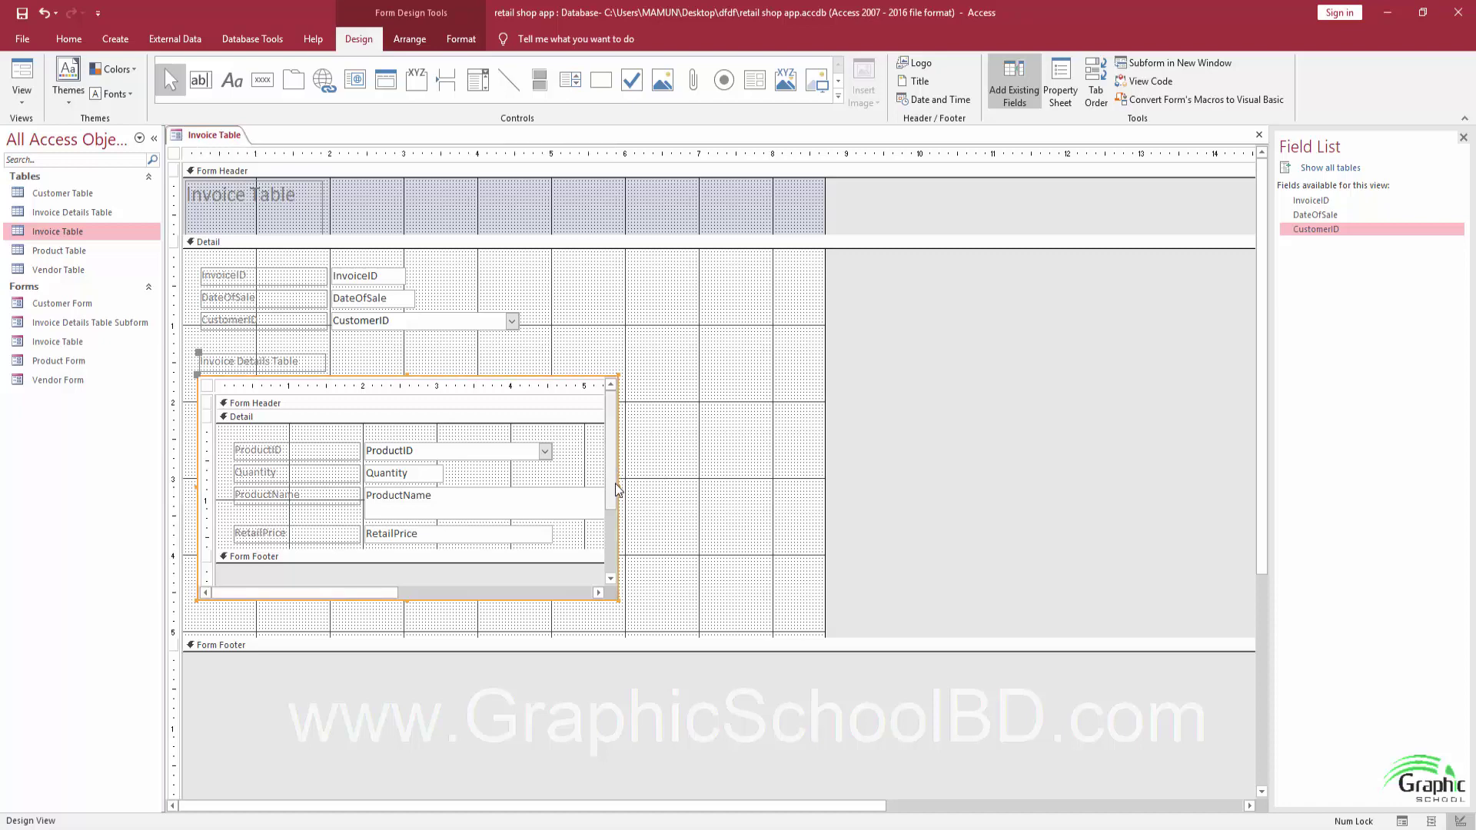
pyautogui.moveTo(617, 486); pyautogui.dragTo(789, 486)
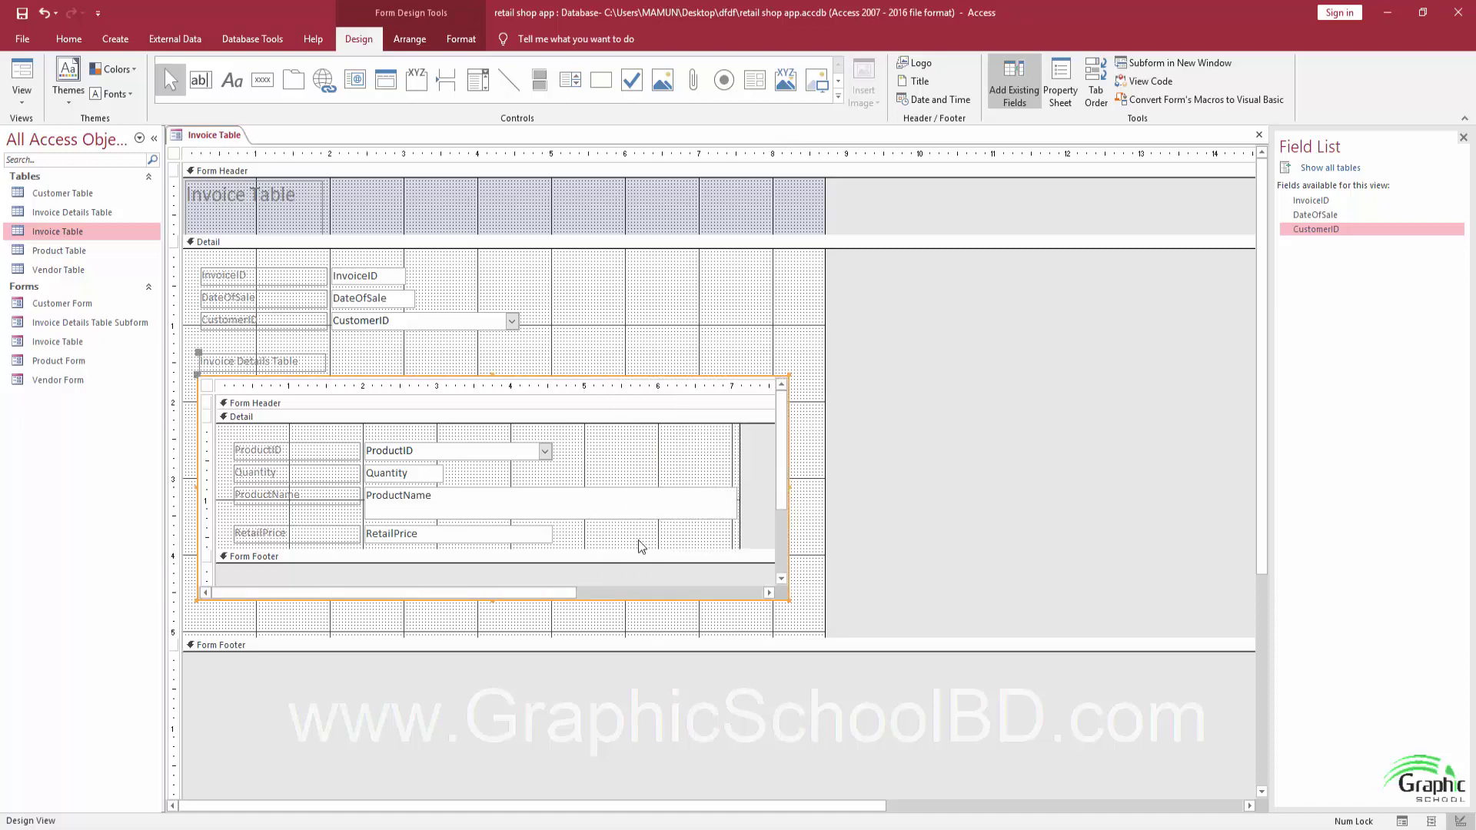
pyautogui.click(771, 496)
# Heighten the subform Detail section and add a text box under RetailPrice labelled Subtotal.
pyautogui.scroll(-2, 538, 499)
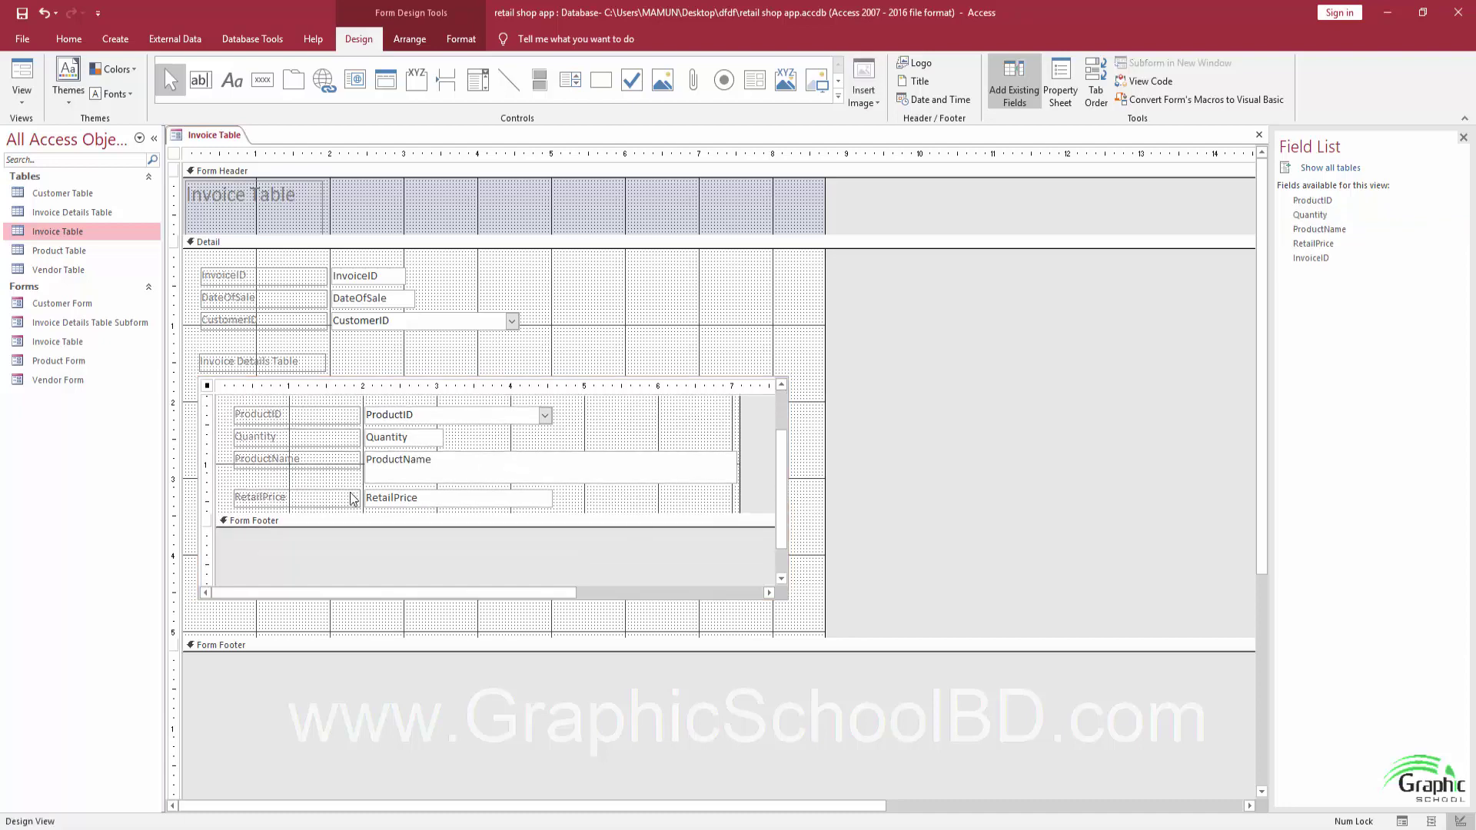
pyautogui.moveTo(451, 514); pyautogui.dragTo(449, 572)
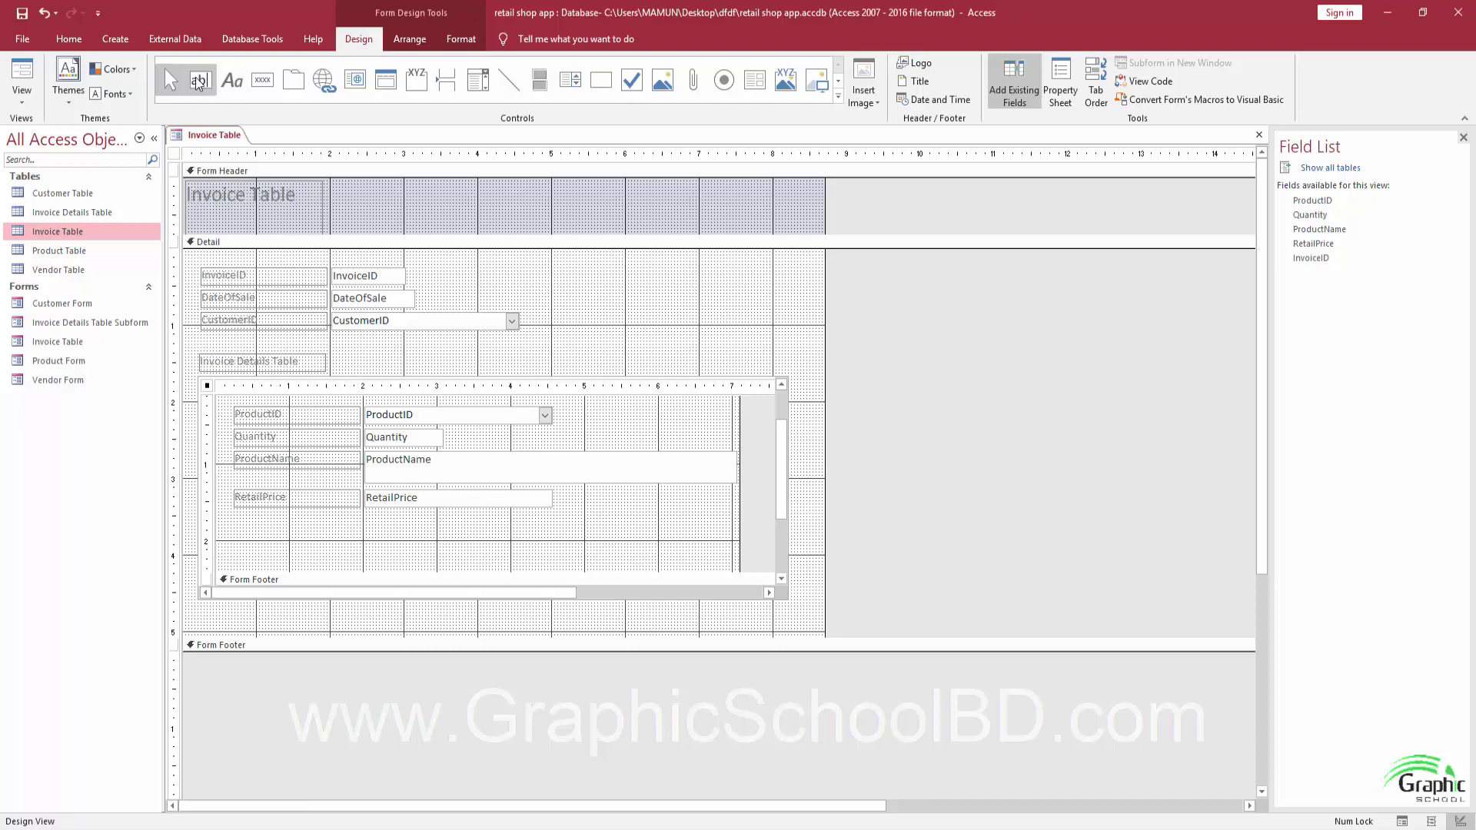
pyautogui.click(199, 81)
pyautogui.click(246, 530)
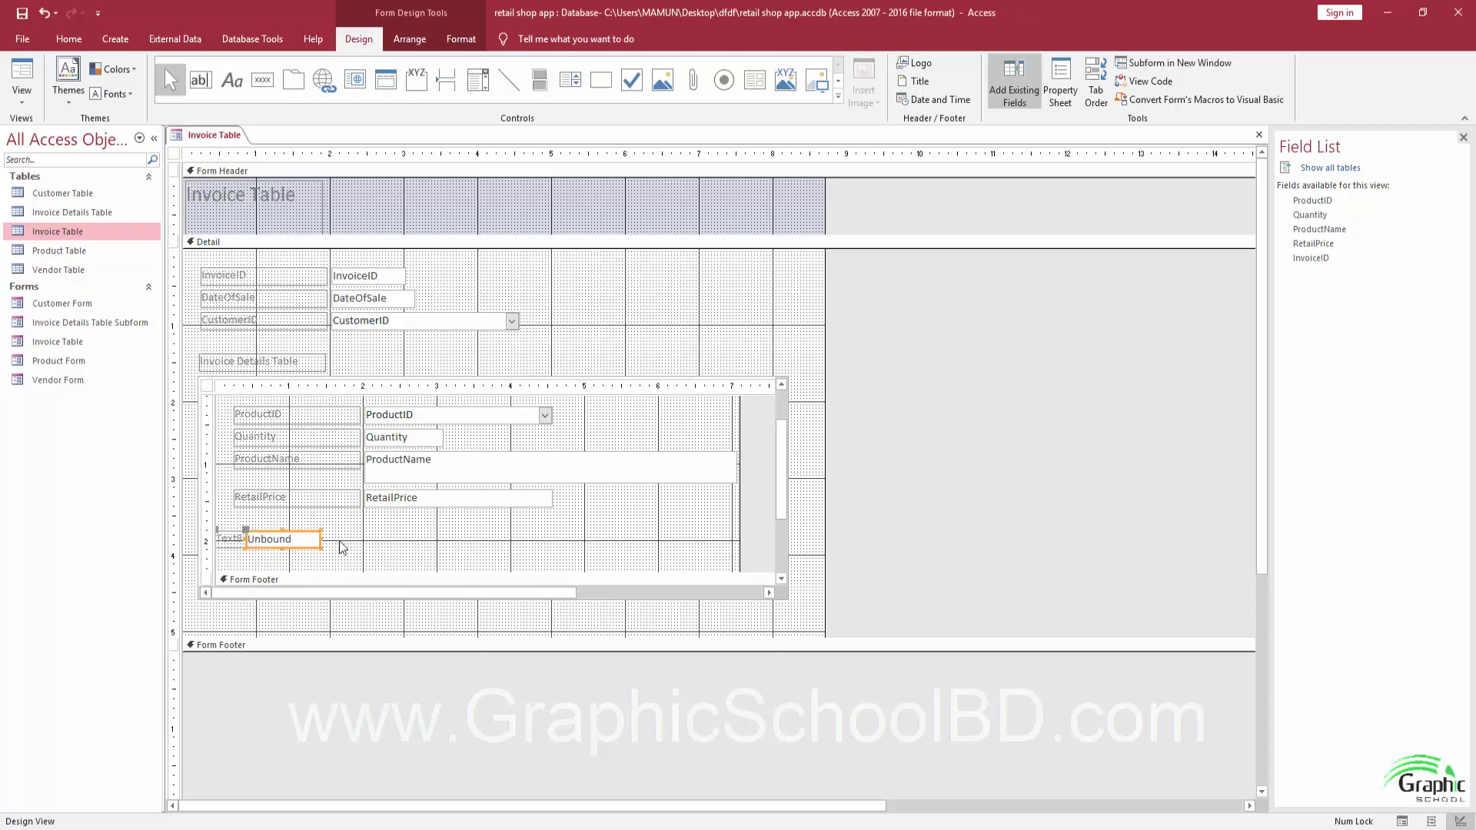
pyautogui.moveTo(291, 532); pyautogui.dragTo(234, 531)
pyautogui.click(258, 530)
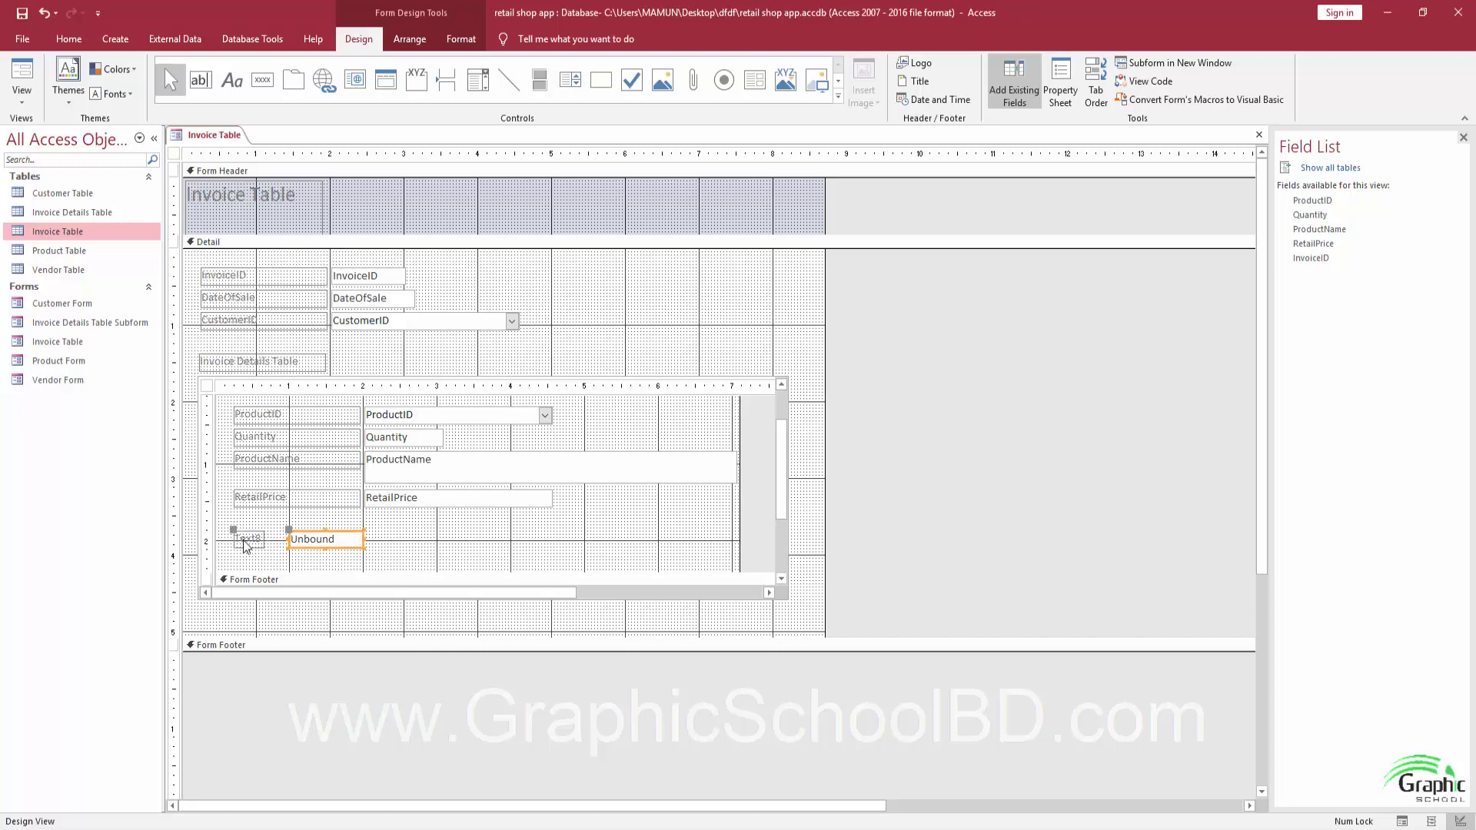
pyautogui.doubleClick(244, 539)
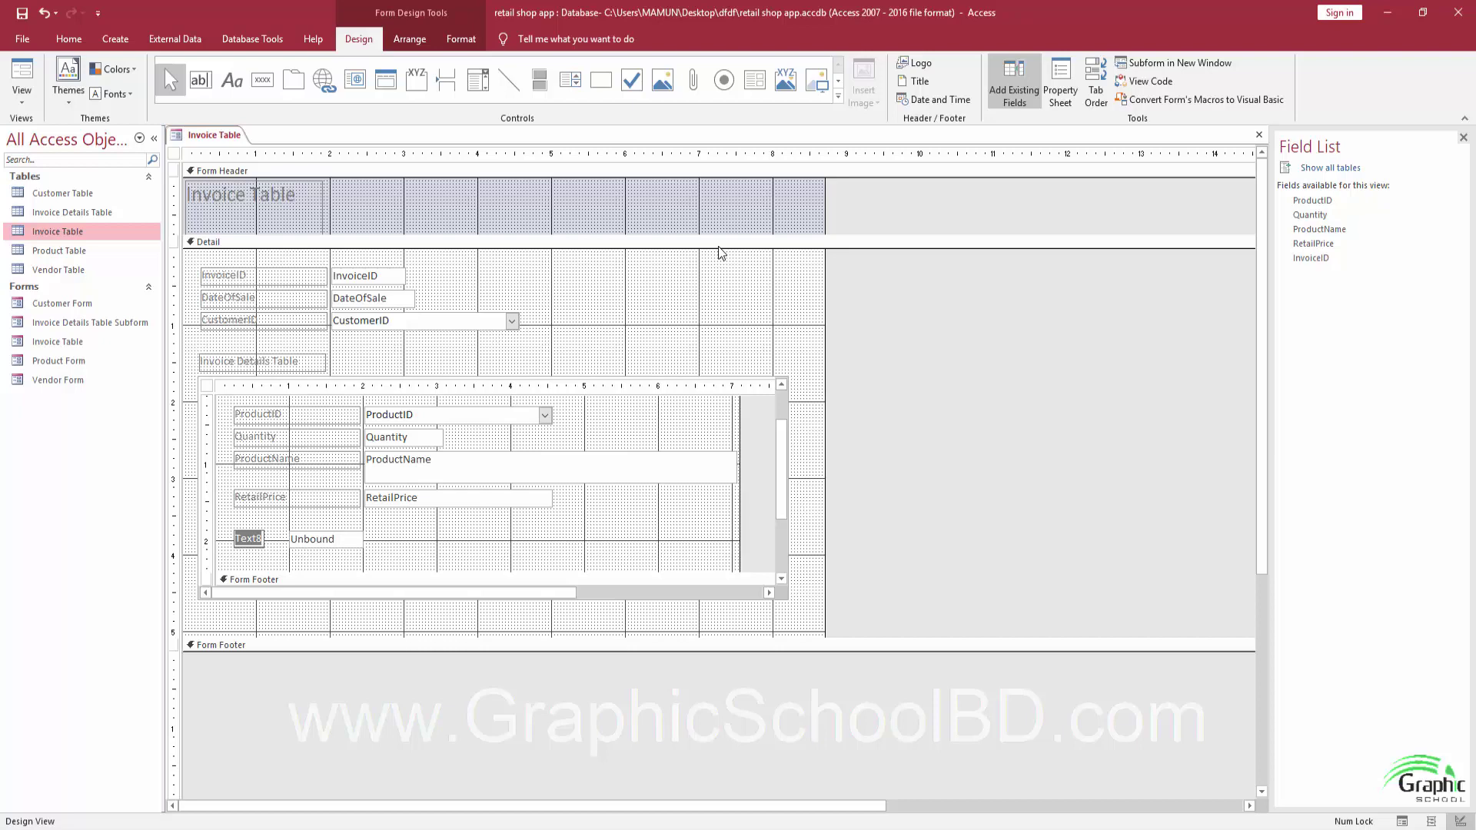
pyautogui.write('Subtotal')
pyautogui.click(314, 539)
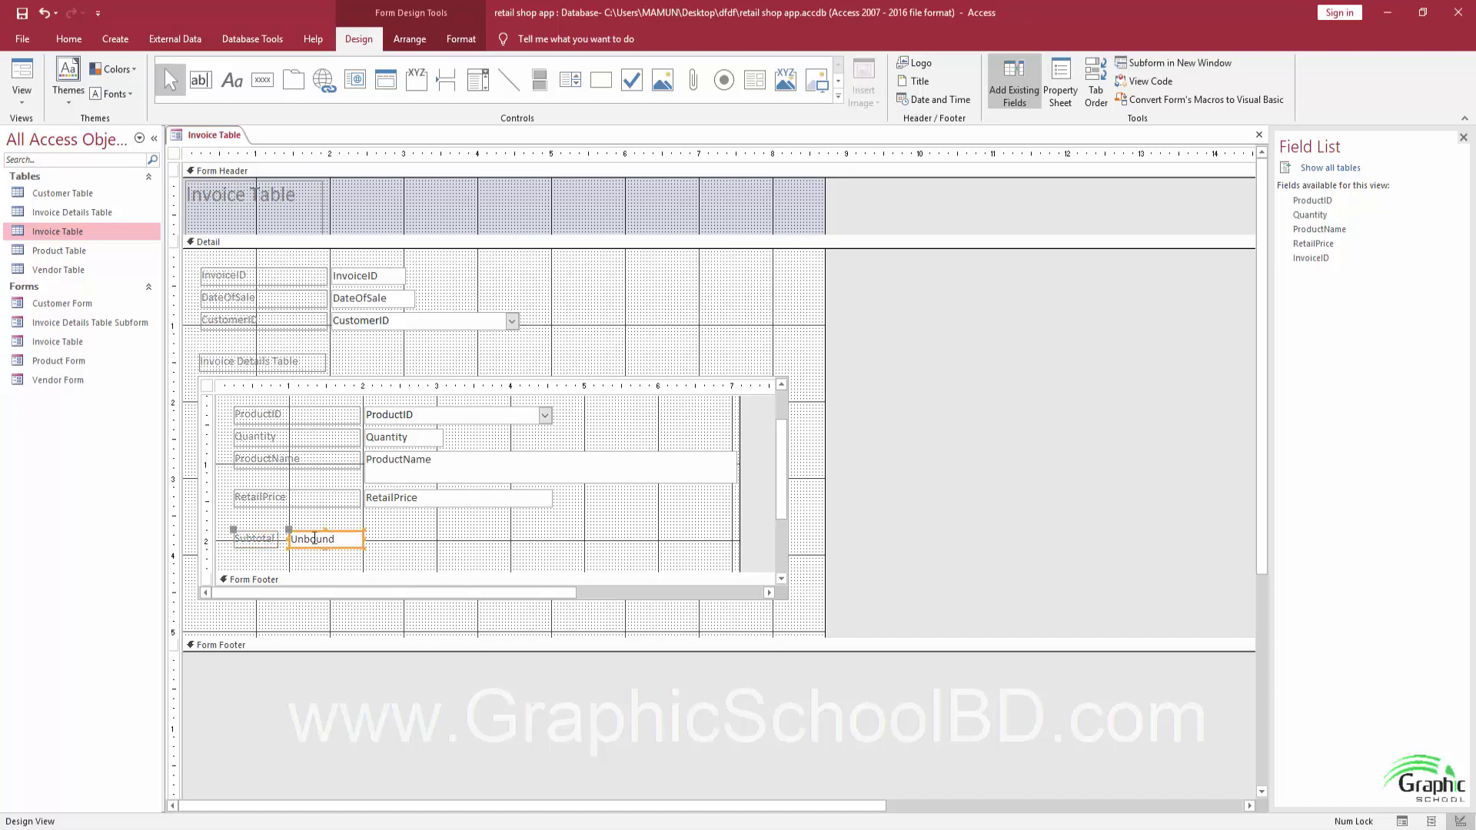
# Set the text box's Control Source to [Quantity]*[RetailPrice] with Expression Builder.
pyautogui.click(1060, 85)
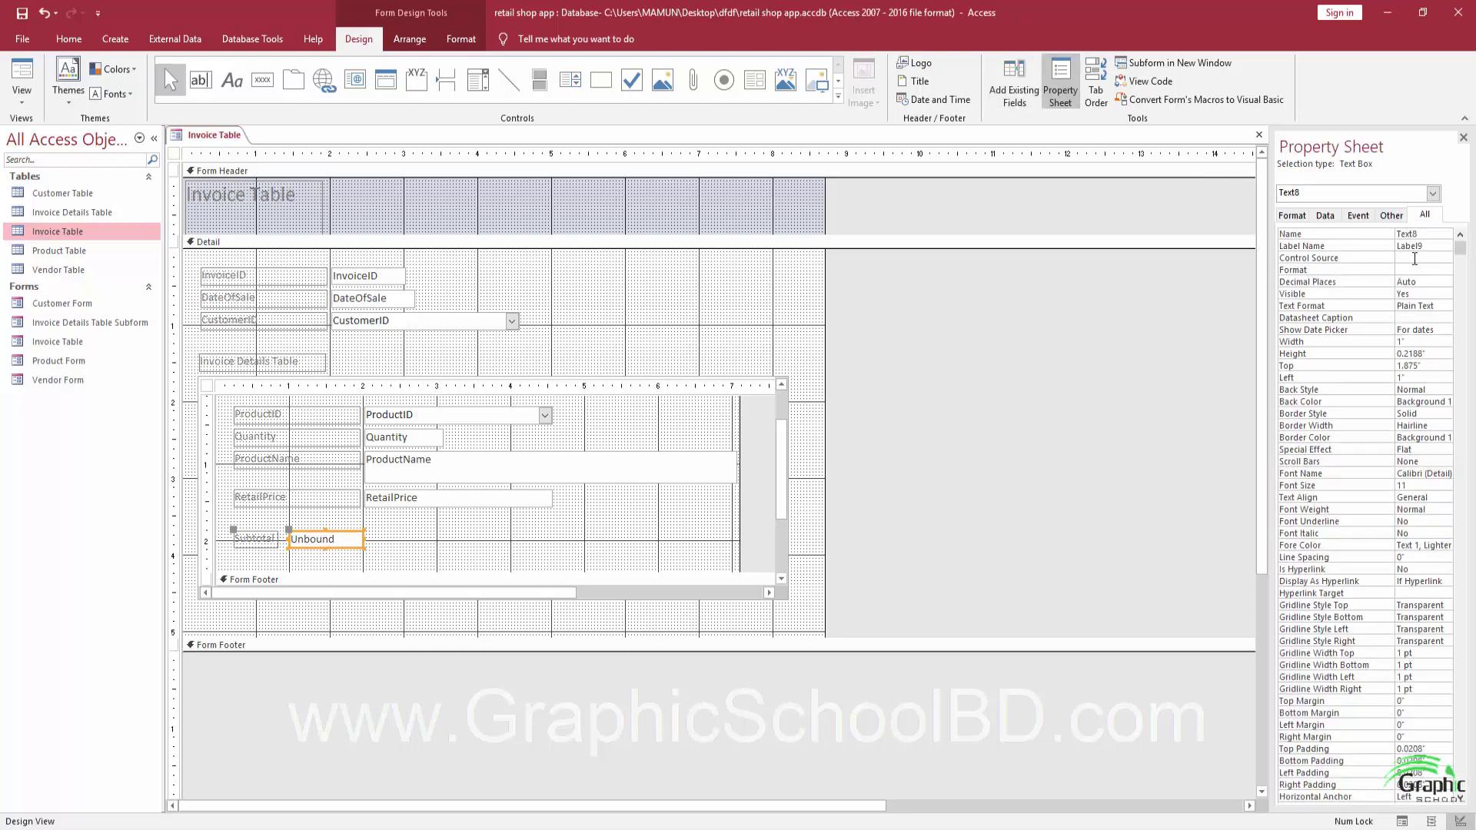
pyautogui.click(1420, 260)
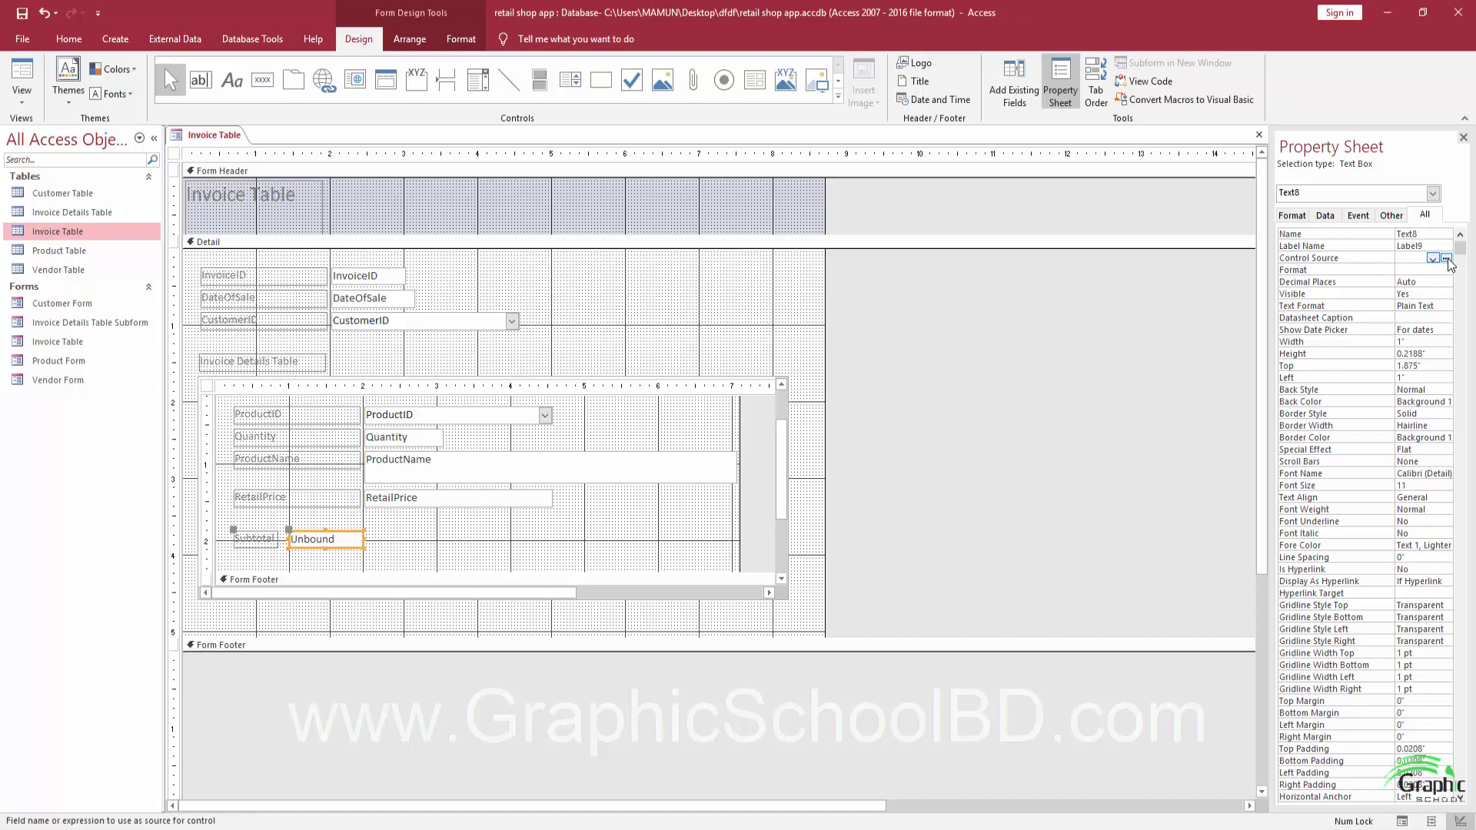
pyautogui.click(1446, 259)
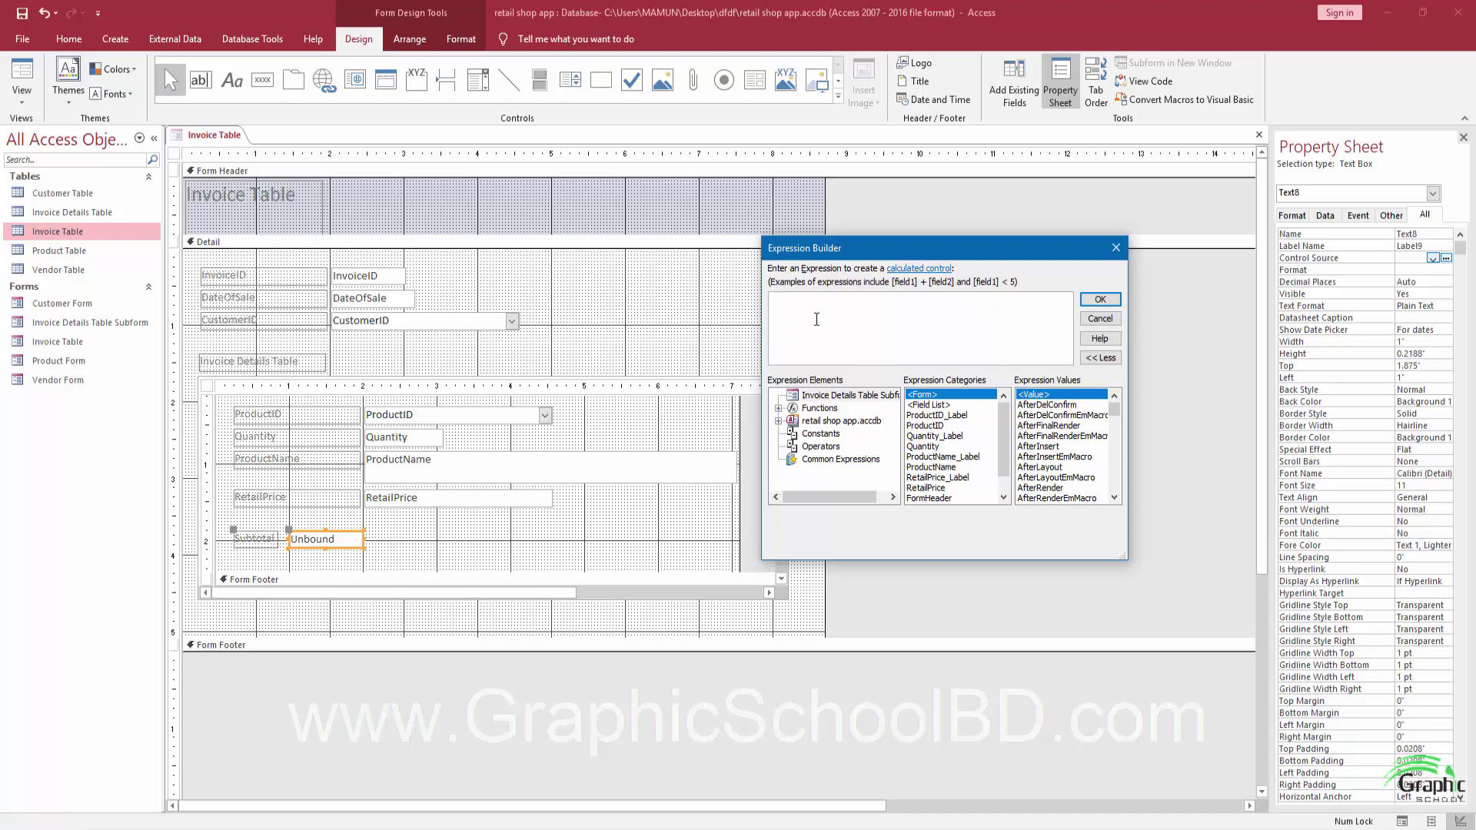
pyautogui.click(925, 447)
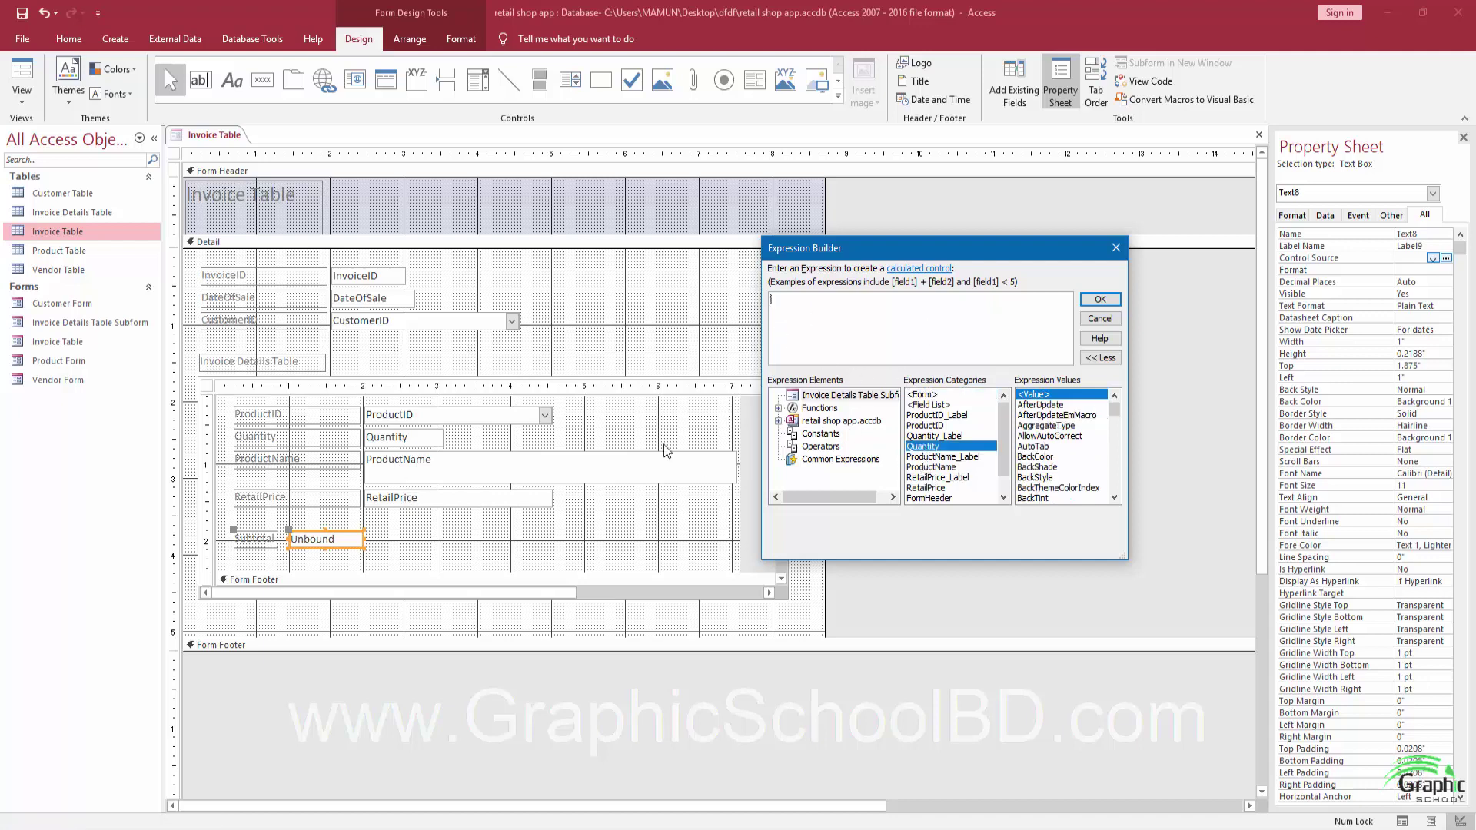
pyautogui.doubleClick(925, 446)
pyautogui.doubleClick(927, 488)
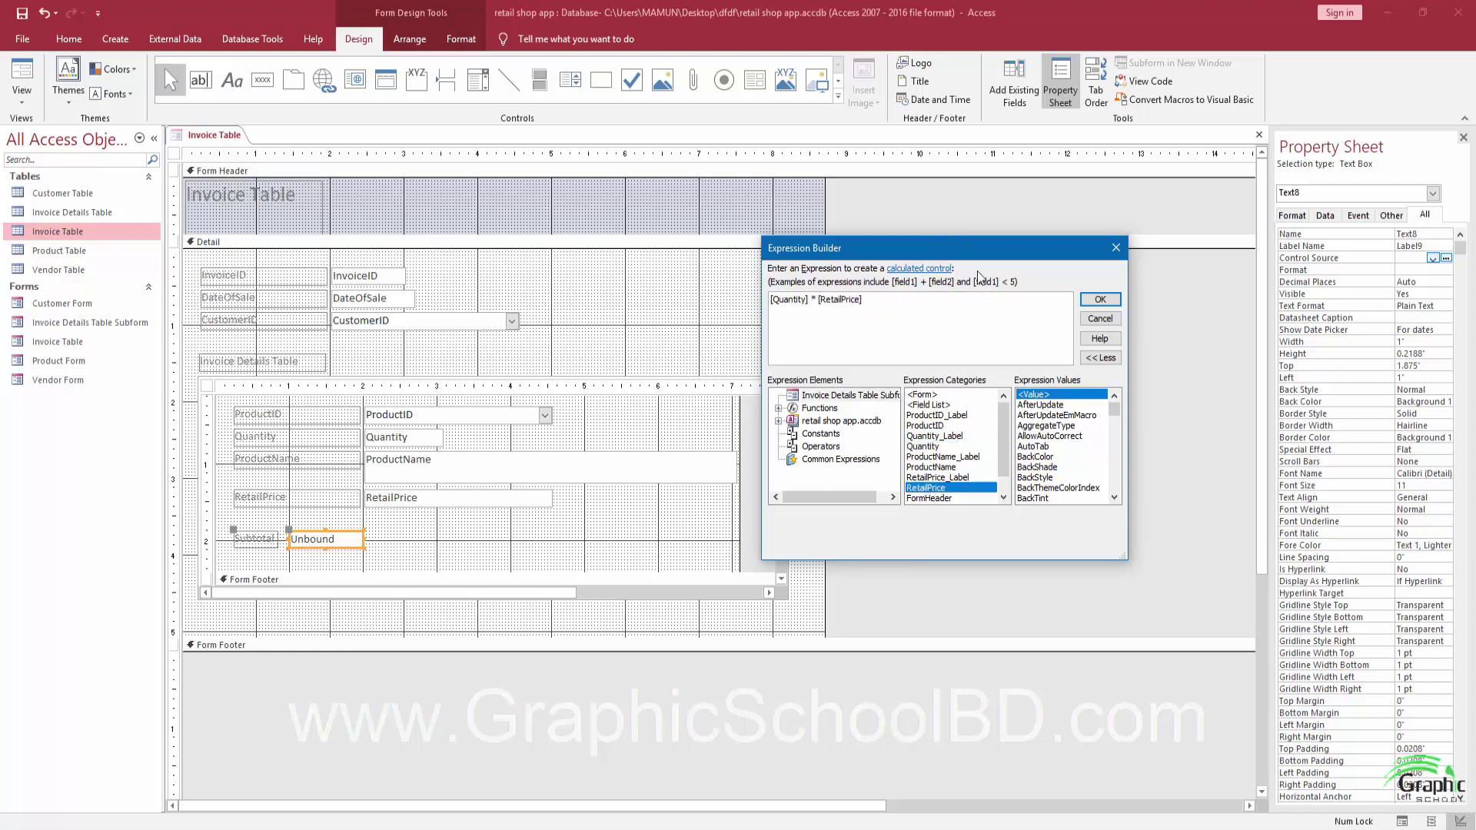
pyautogui.click(1100, 299)
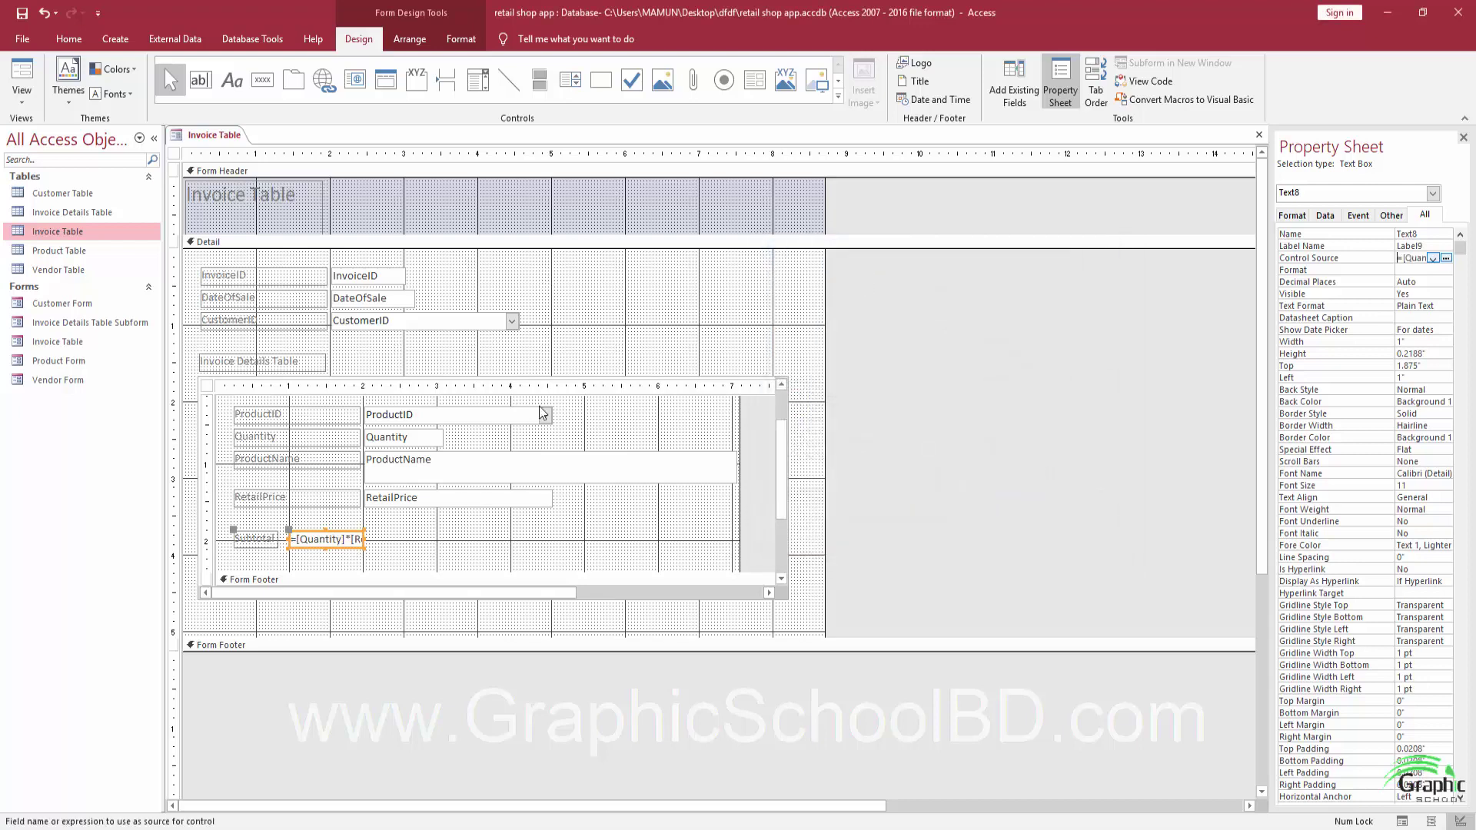
pyautogui.hotkey('shift', 'Tab')
pyautogui.hotkey('shift', 'Tab')
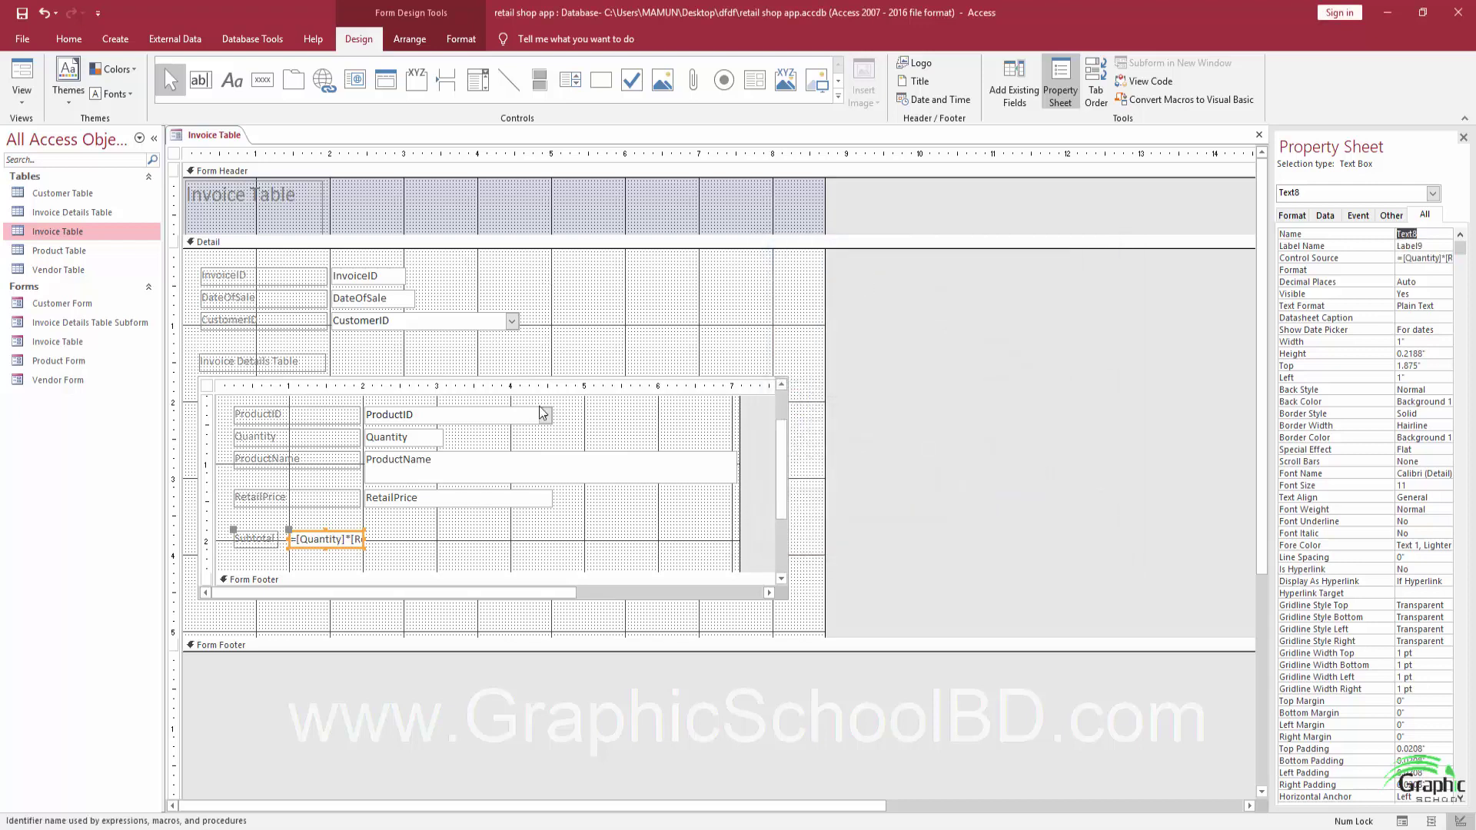
# Nudge the Subtotal label and box up slightly.
pyautogui.moveTo(424, 549); pyautogui.dragTo(256, 529)
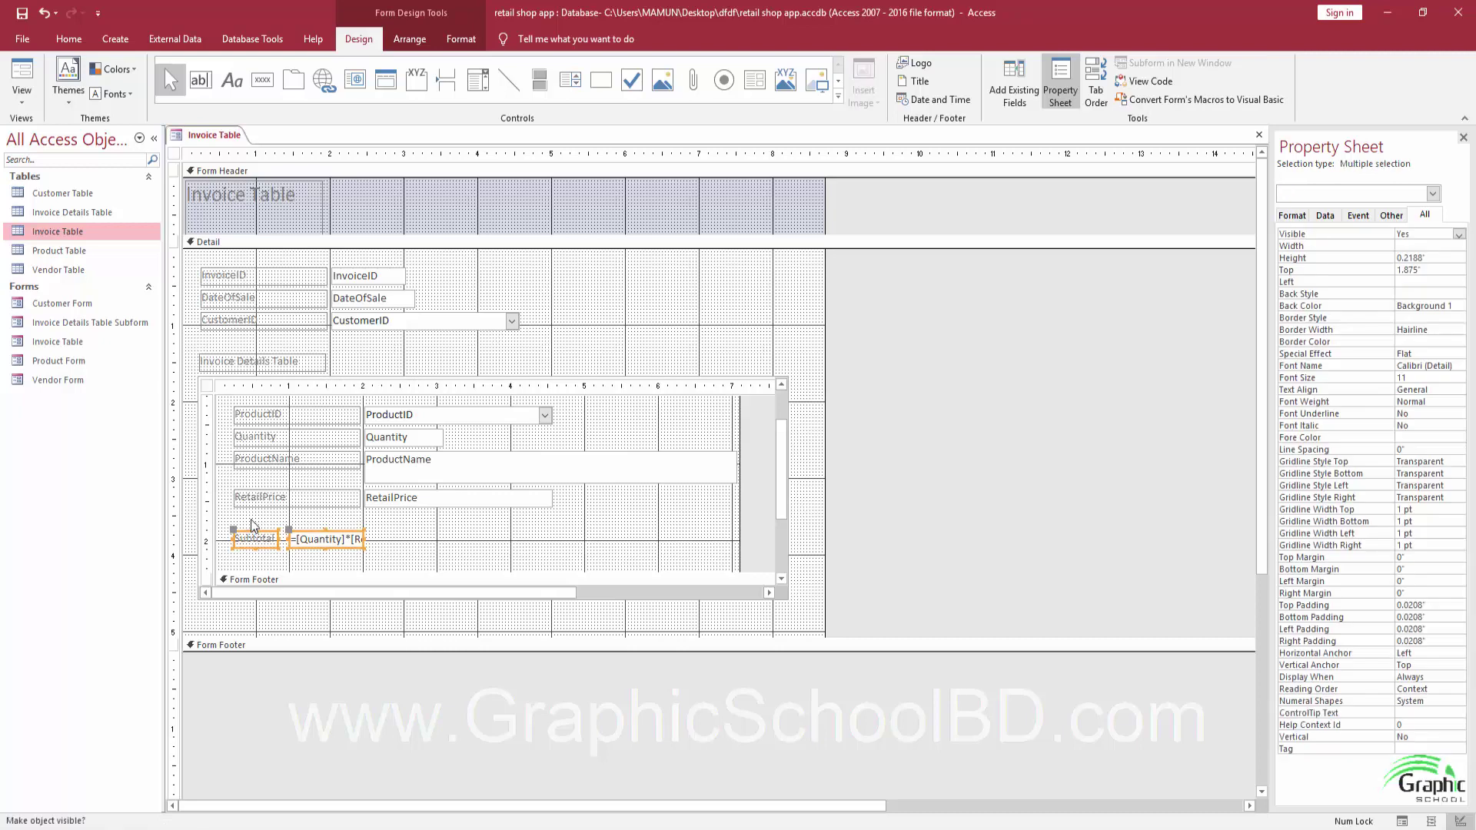
pyautogui.press('Up')
pyautogui.press('Up')
pyautogui.press('Up')
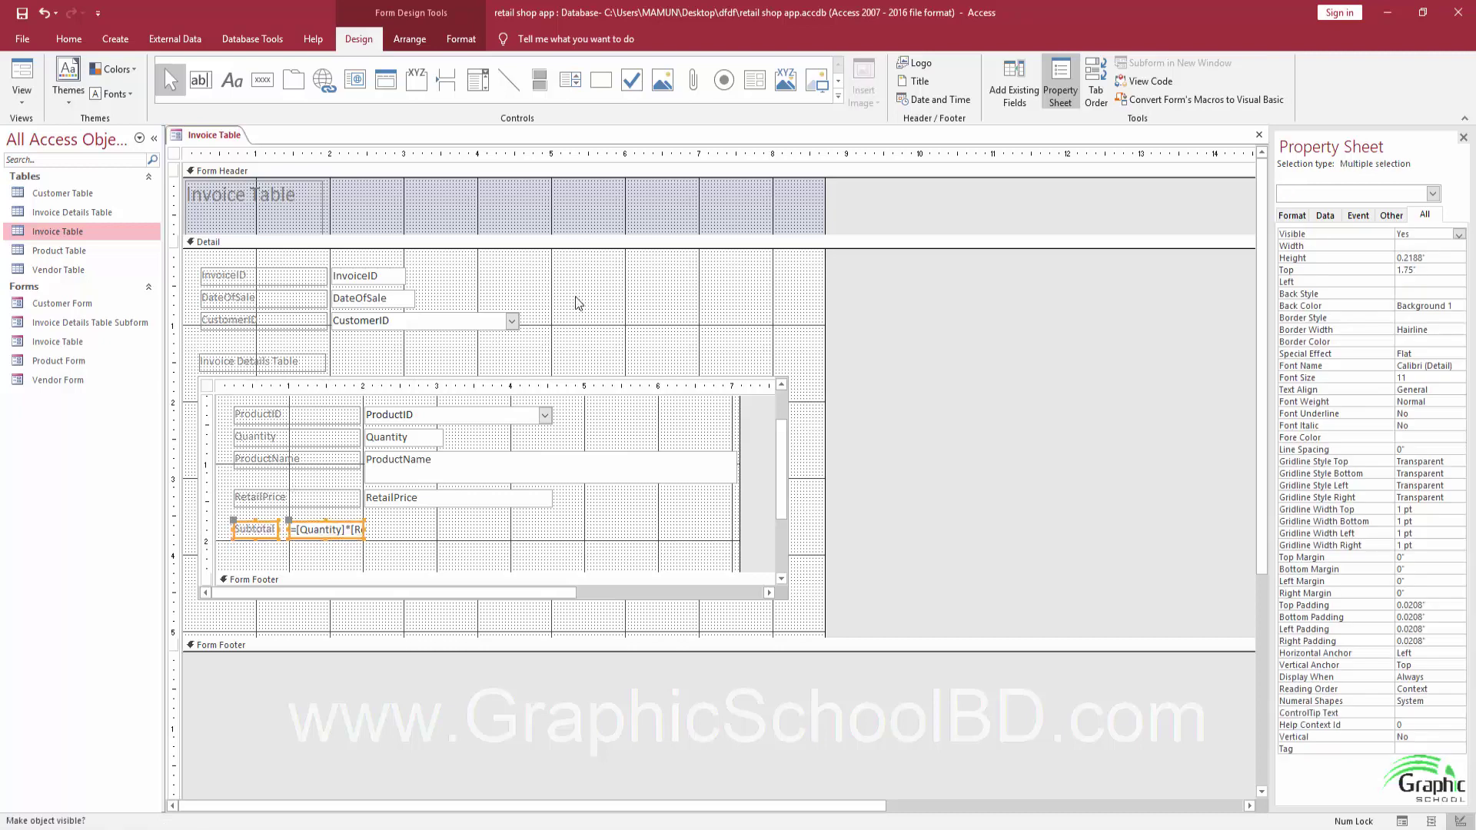
pyautogui.click(591, 550)
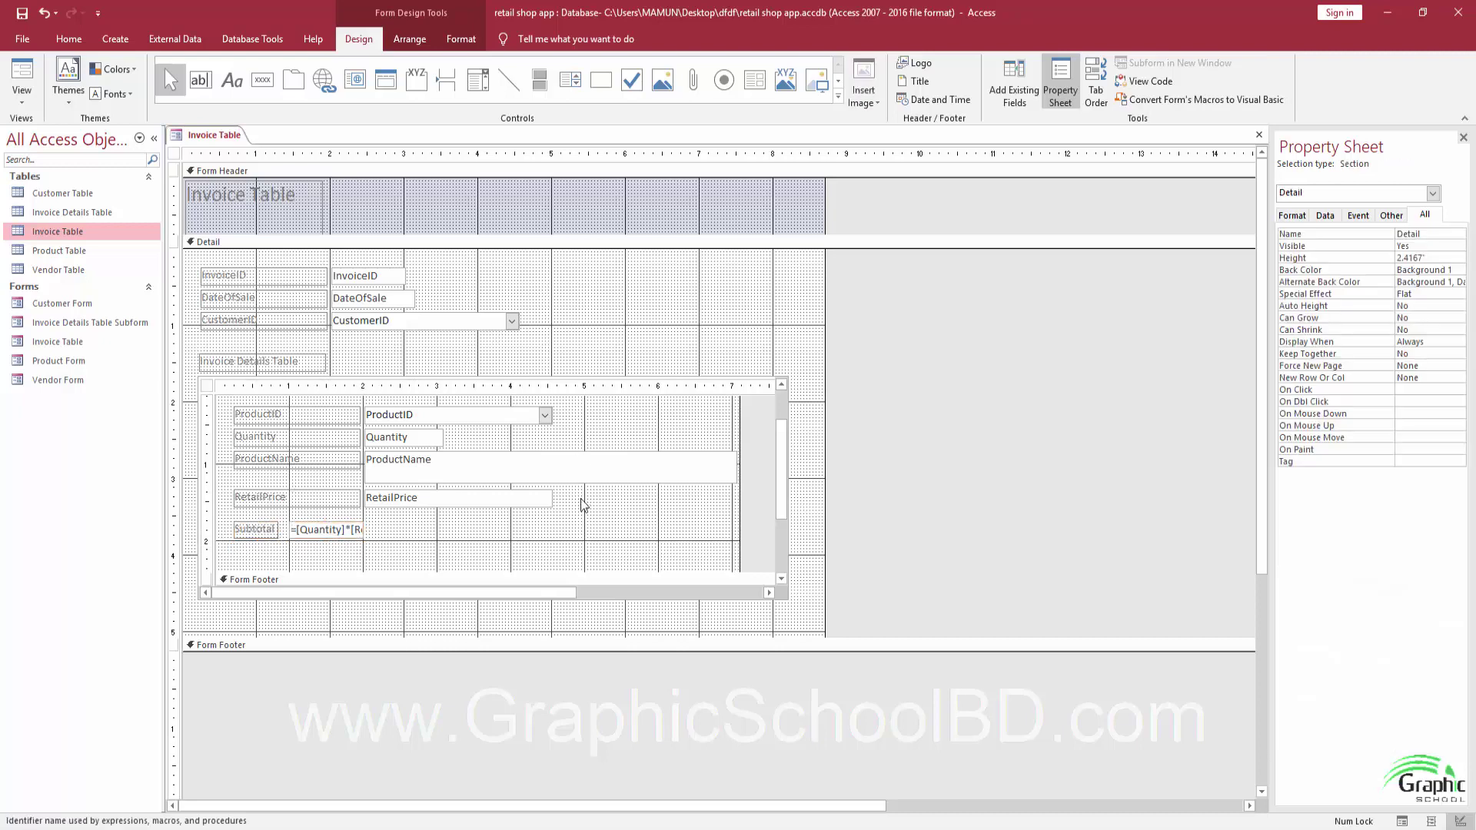
# Preview the invoice form and check the first line's calculated Subtotal of 270.
pyautogui.click(10, 110)
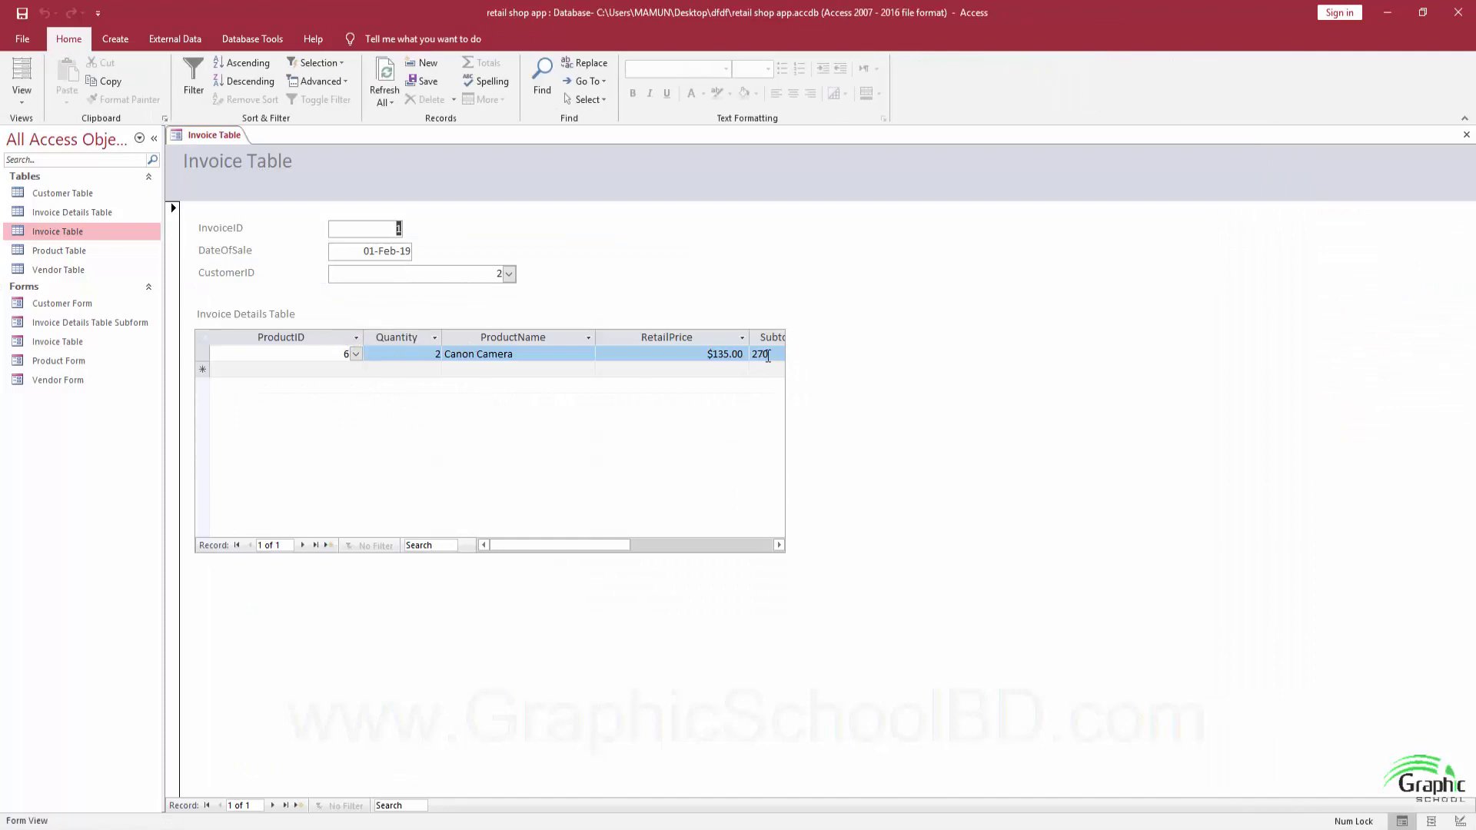
pyautogui.moveTo(609, 539)
pyautogui.mouseDown()
pyautogui.moveTo(658, 539)
pyautogui.moveTo(602, 543)
pyautogui.mouseUp()
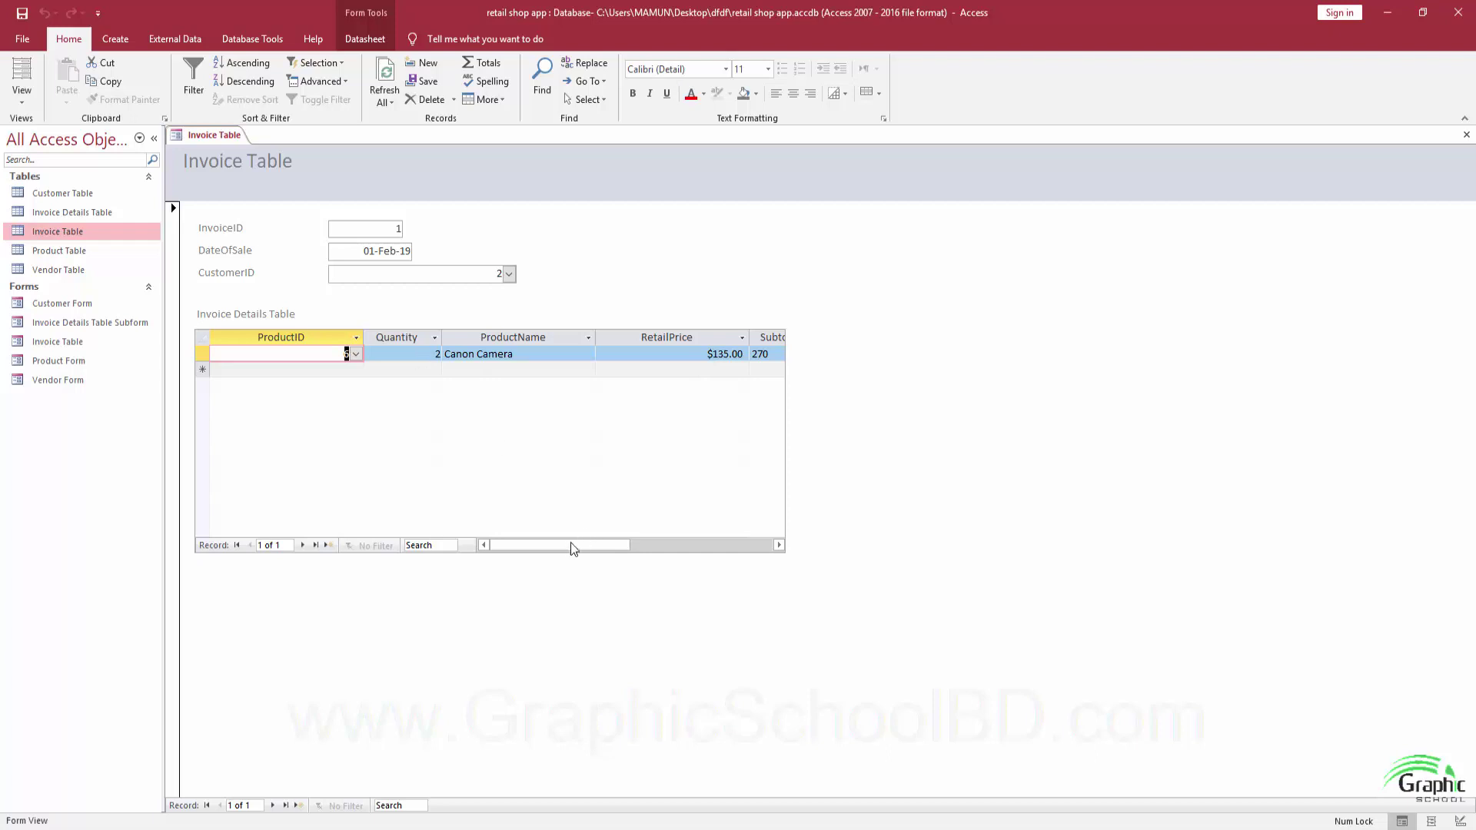
pyautogui.moveTo(570, 546); pyautogui.dragTo(605, 547)
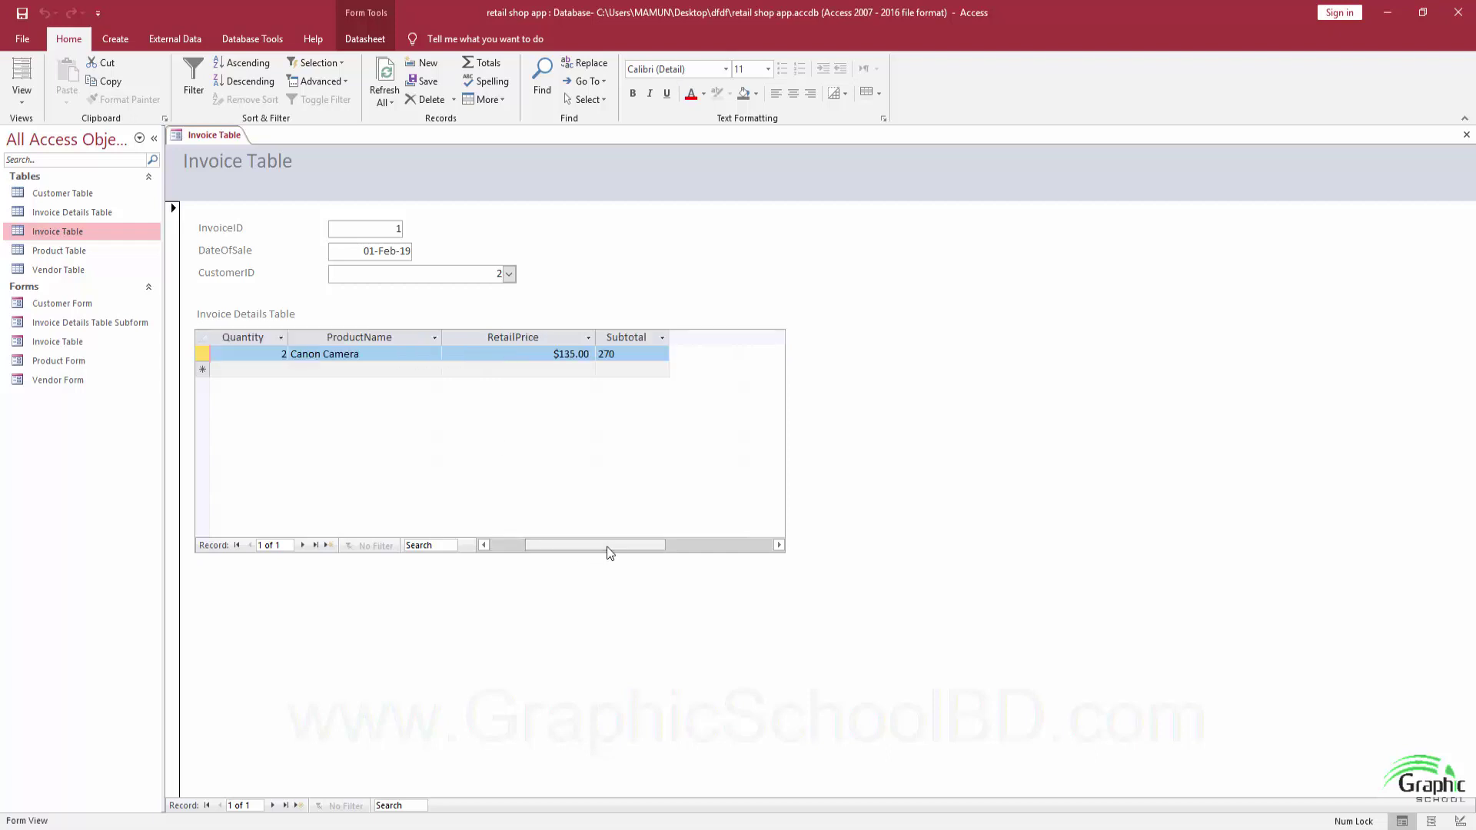
pyautogui.click(635, 356)
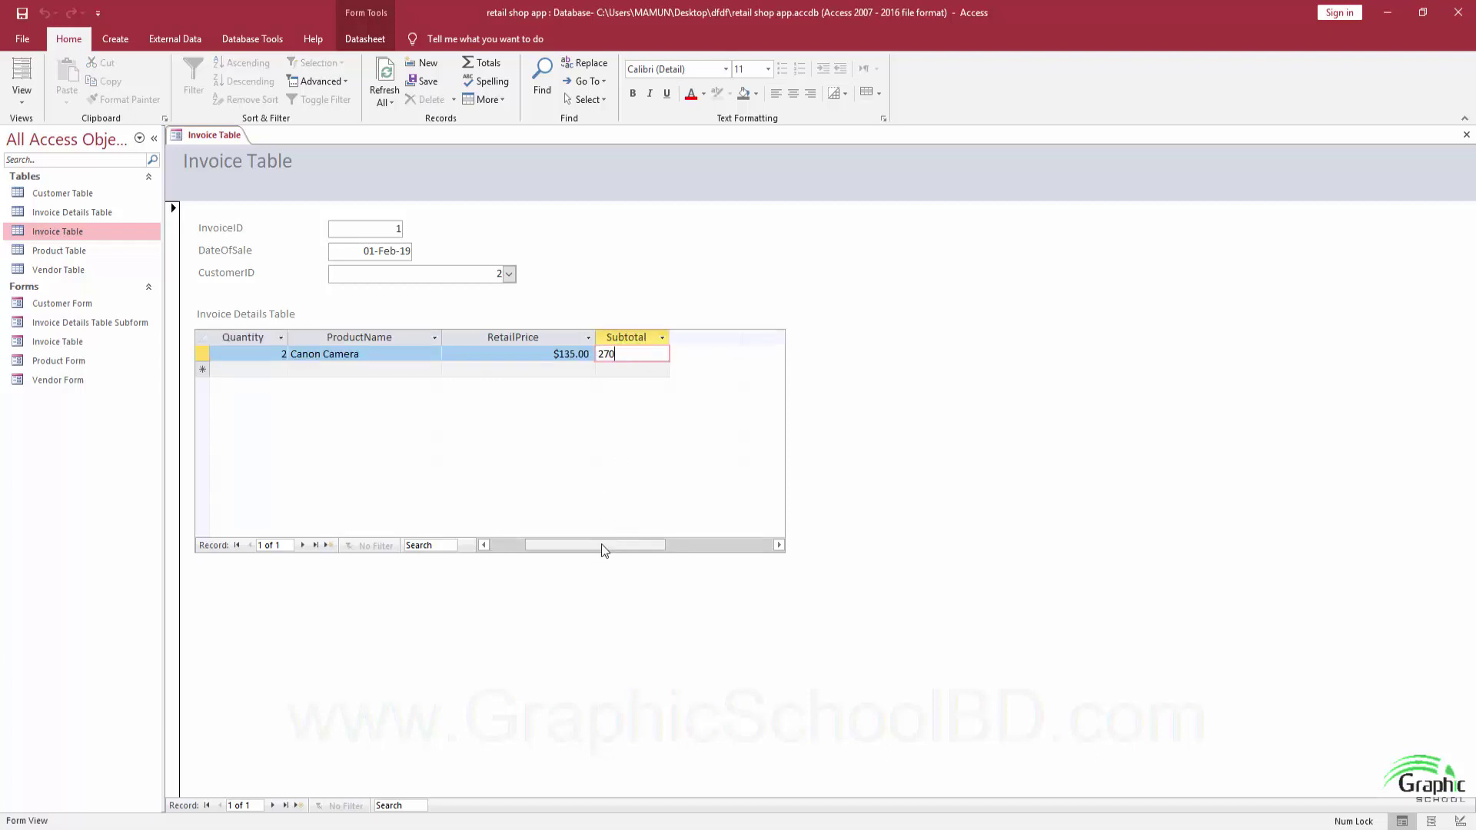
pyautogui.moveTo(602, 546); pyautogui.dragTo(567, 547)
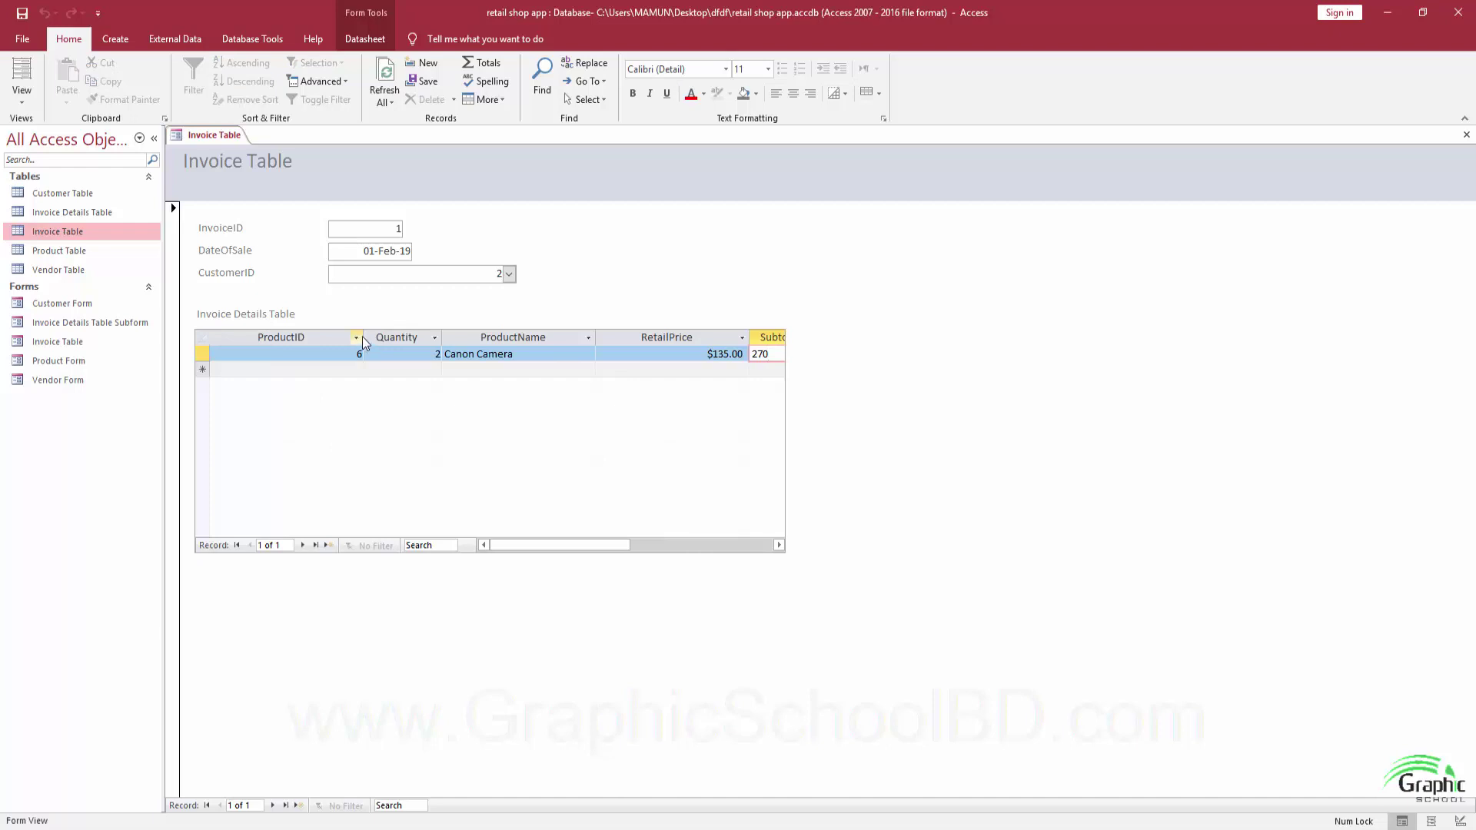
# Narrow the ProductID, ProductName and RetailPrice columns so the Subtotal column fits.
pyautogui.moveTo(362, 337)
pyautogui.mouseDown()
pyautogui.moveTo(280, 336)
pyautogui.moveTo(356, 337)
pyautogui.moveTo(342, 337)
pyautogui.mouseUp()
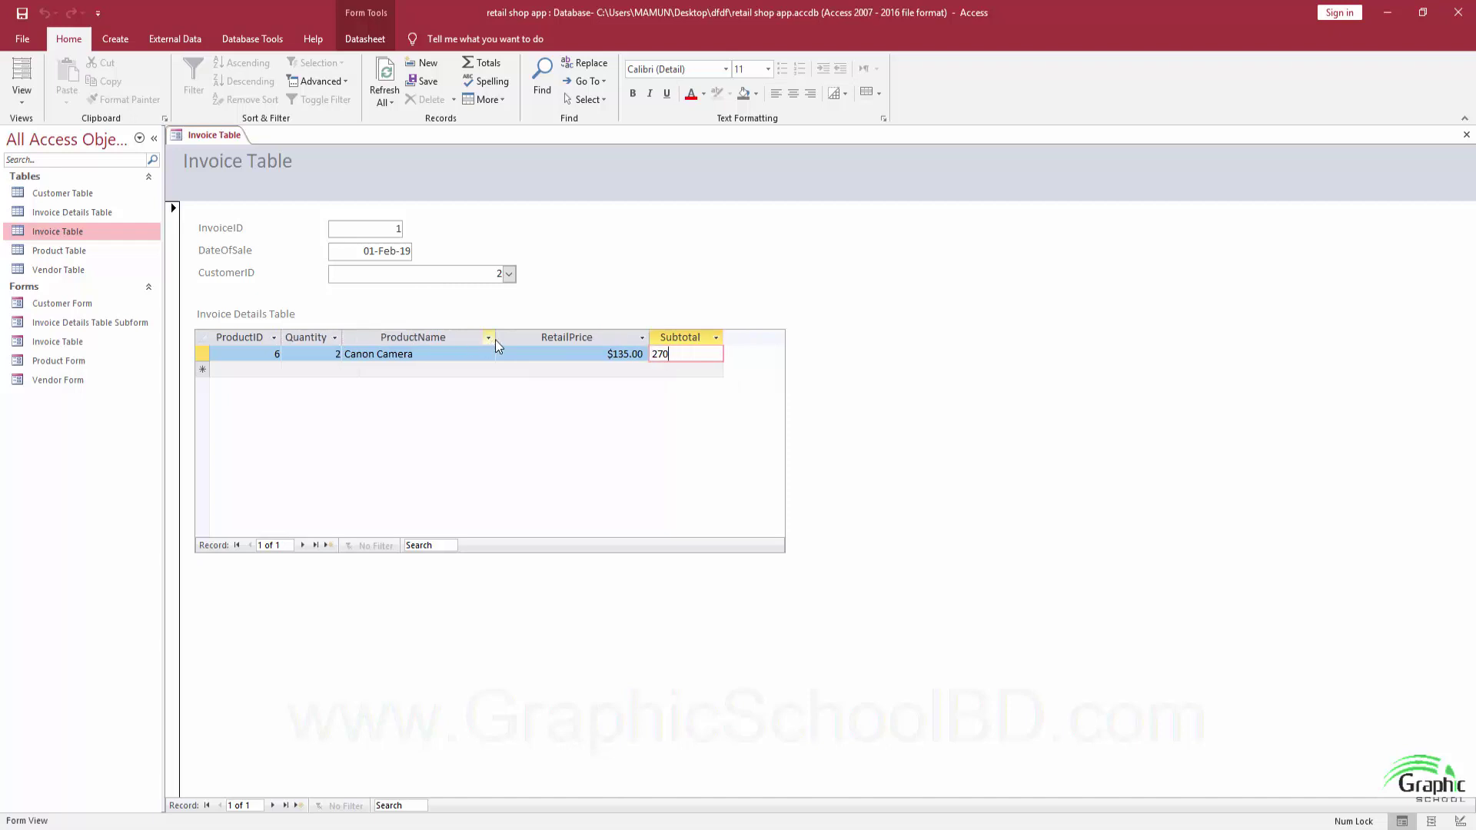
pyautogui.moveTo(495, 340); pyautogui.dragTo(470, 338)
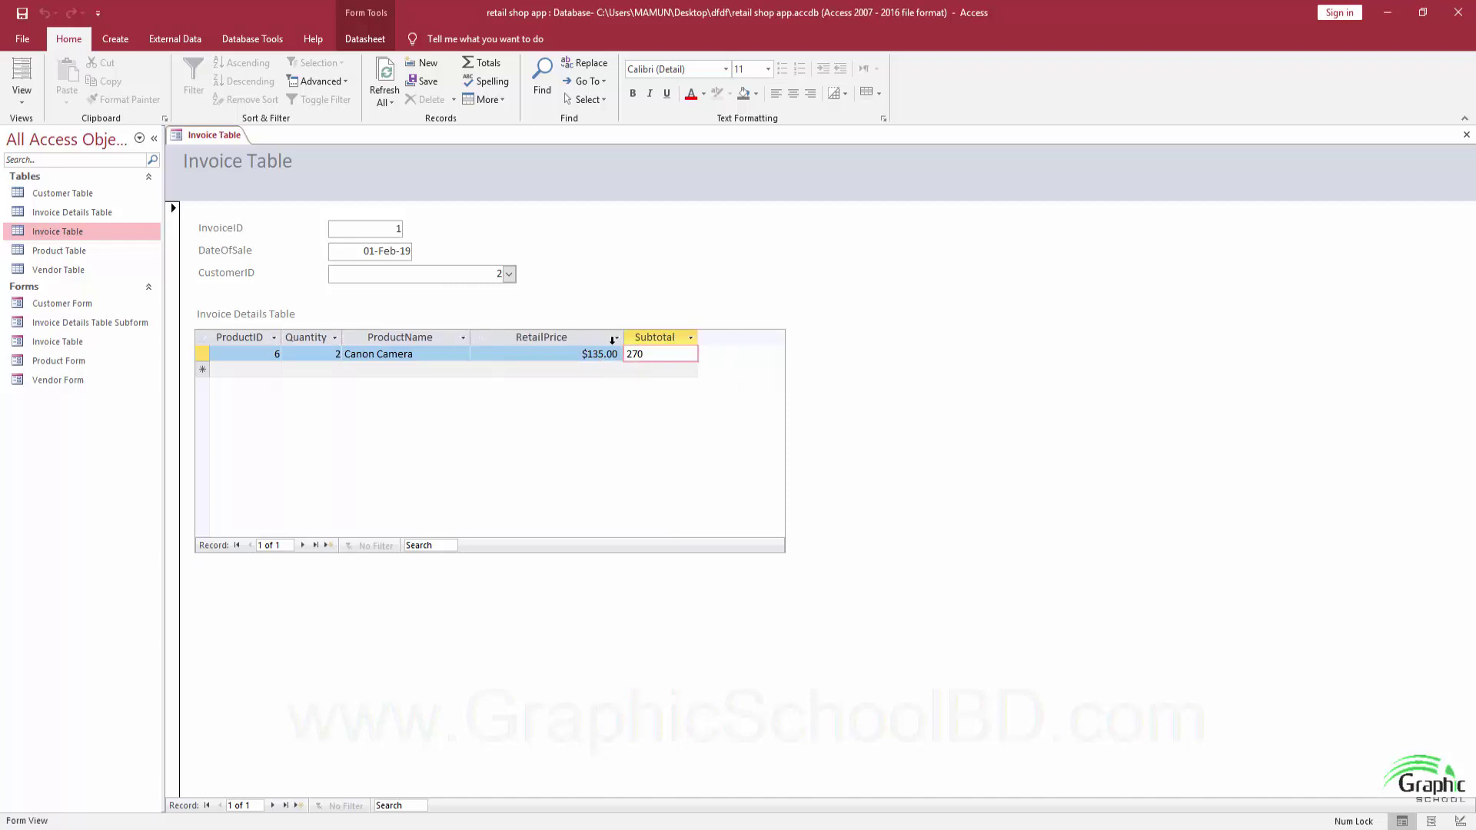
pyautogui.moveTo(623, 340); pyautogui.dragTo(563, 340)
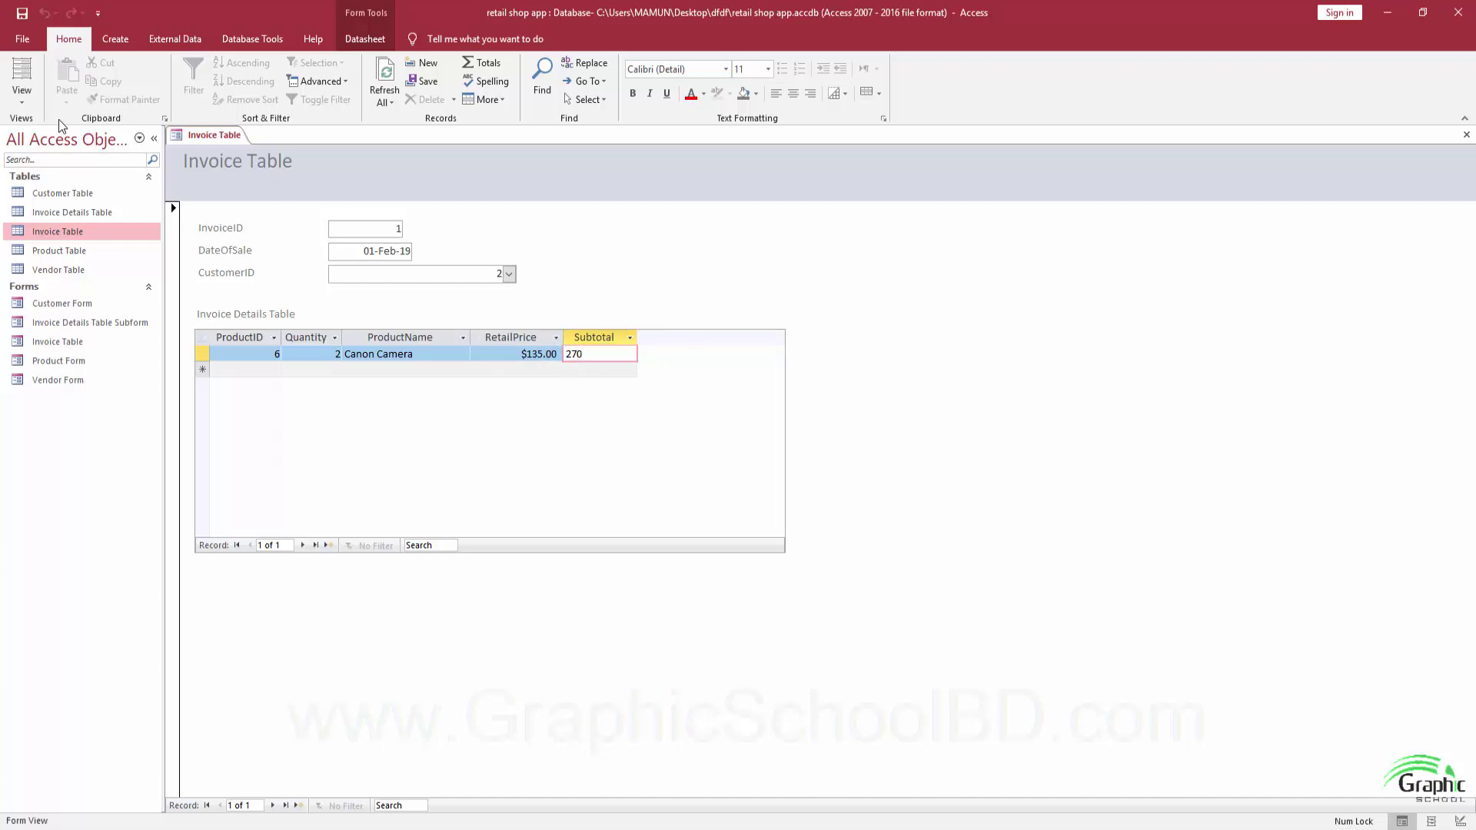
pyautogui.click(21, 91)
# Format the Subtotal text box as Currency in Design view, save, and return to Form view.
pyautogui.click(69, 205)
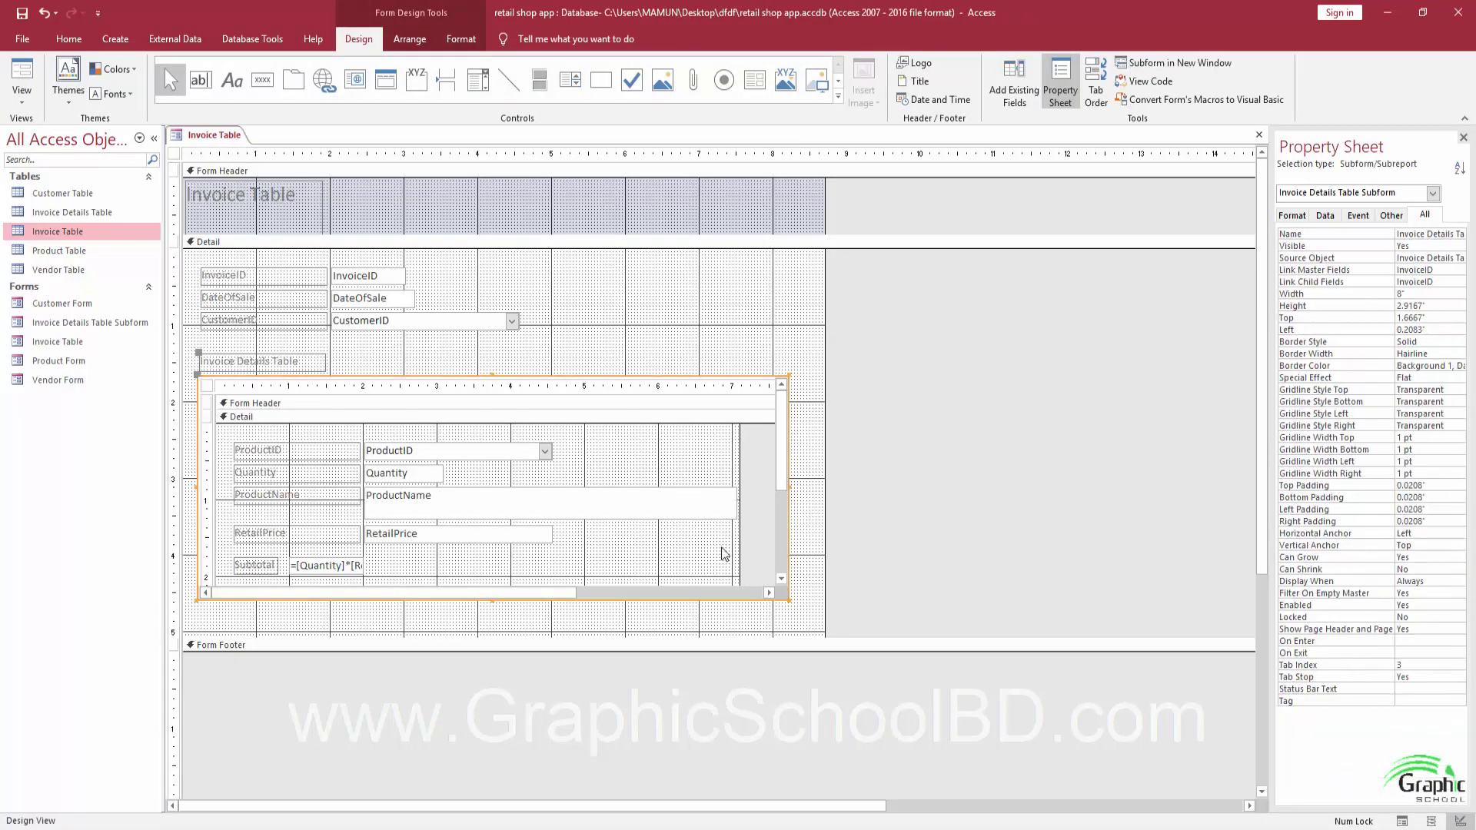
pyautogui.click(345, 567)
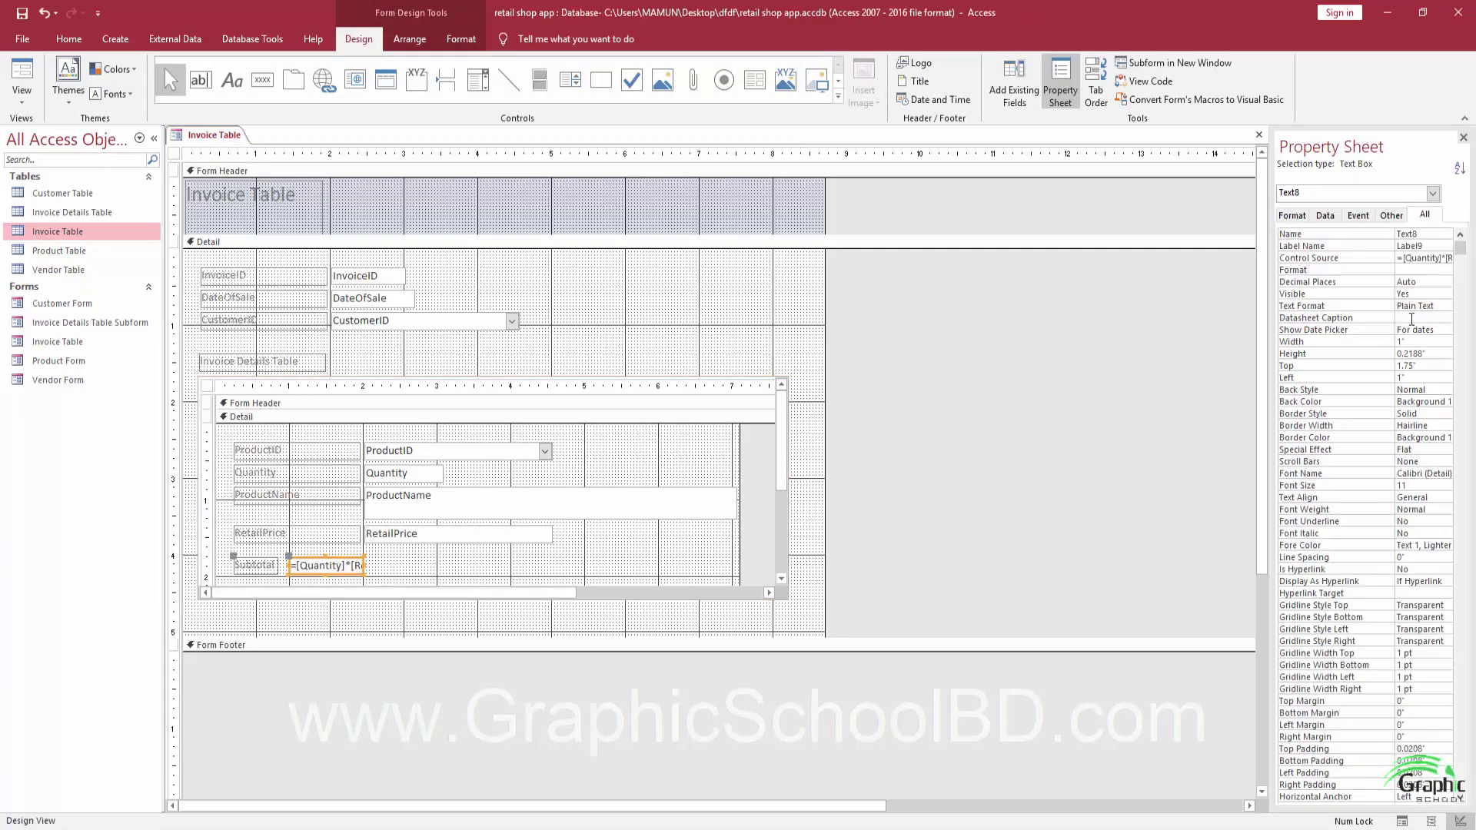
pyautogui.click(1425, 272)
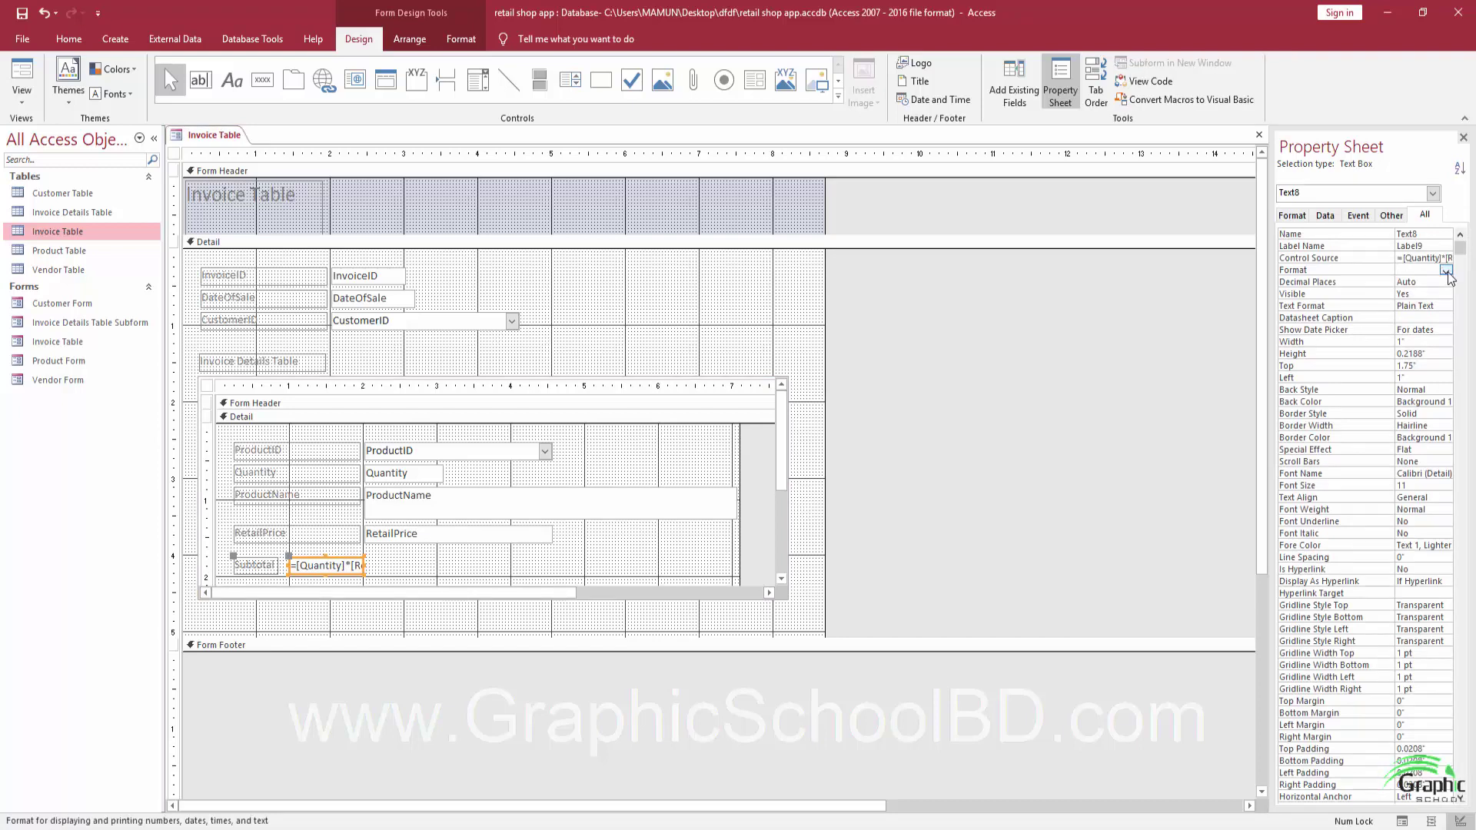
pyautogui.click(1446, 271)
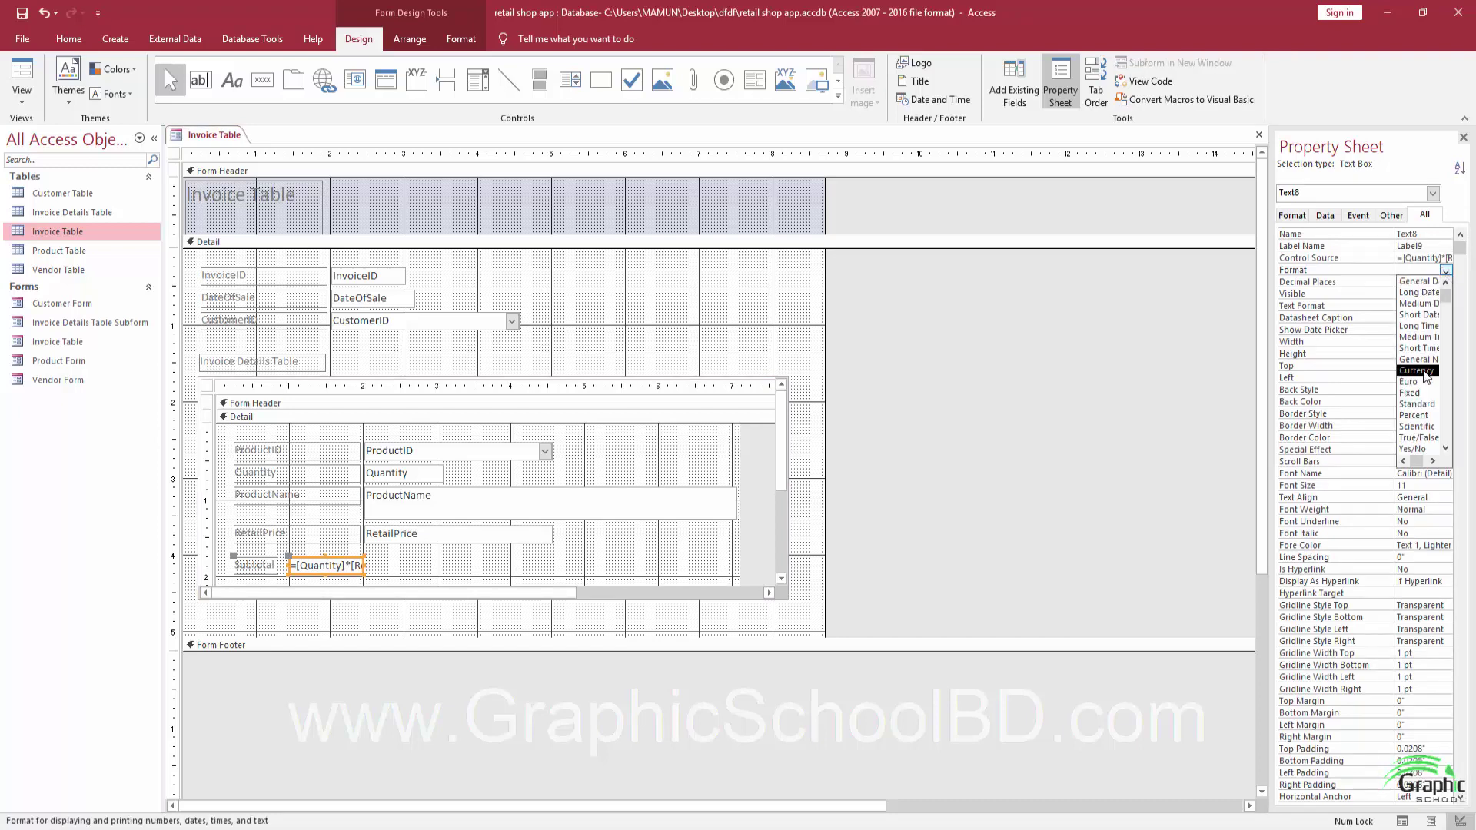
pyautogui.click(1417, 371)
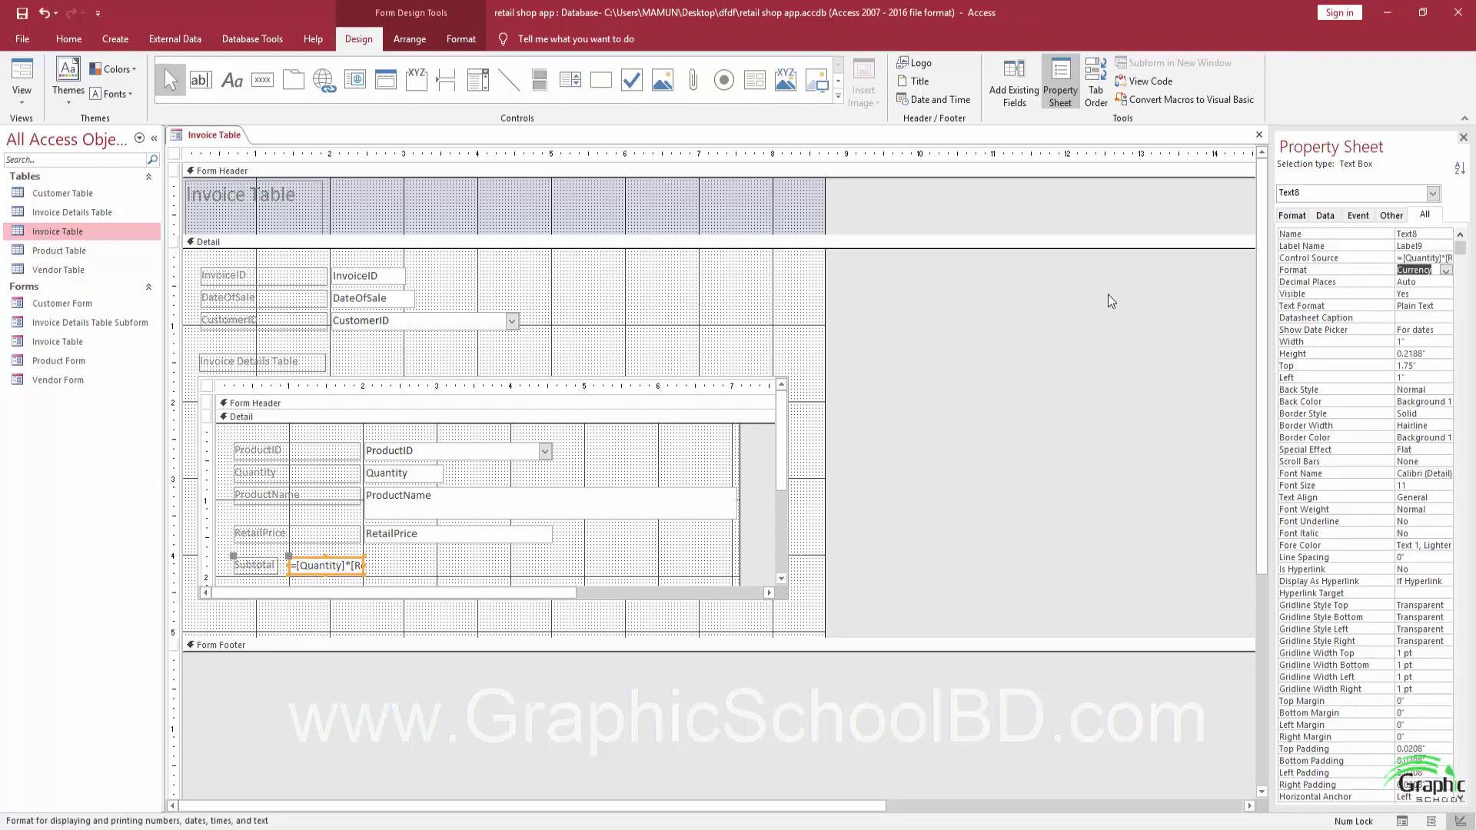
pyautogui.click(26, 15)
pyautogui.click(22, 77)
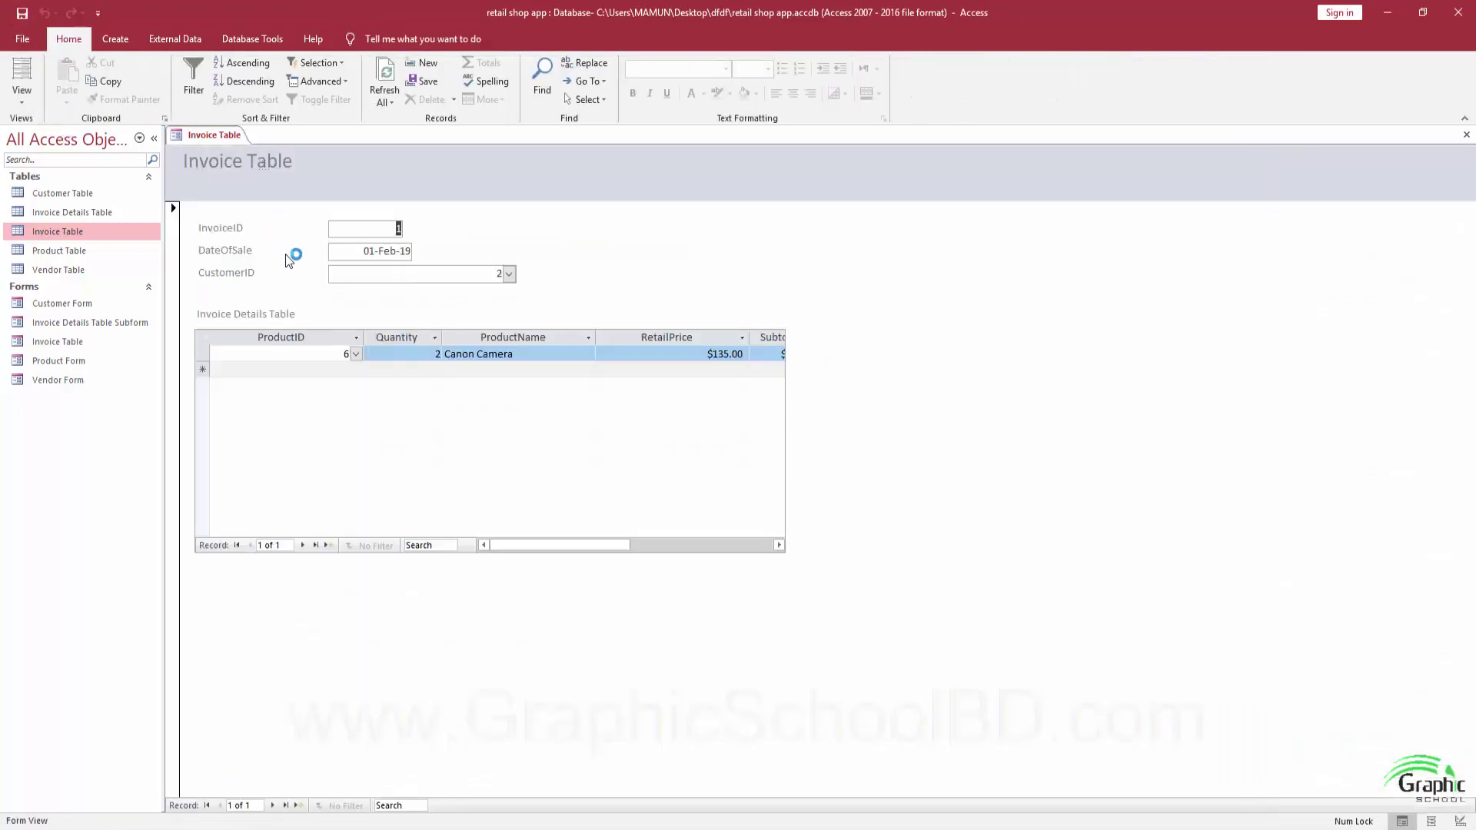
# Add a second invoice line for Galaxy J7 with quantity 5.
pyautogui.click(352, 350)
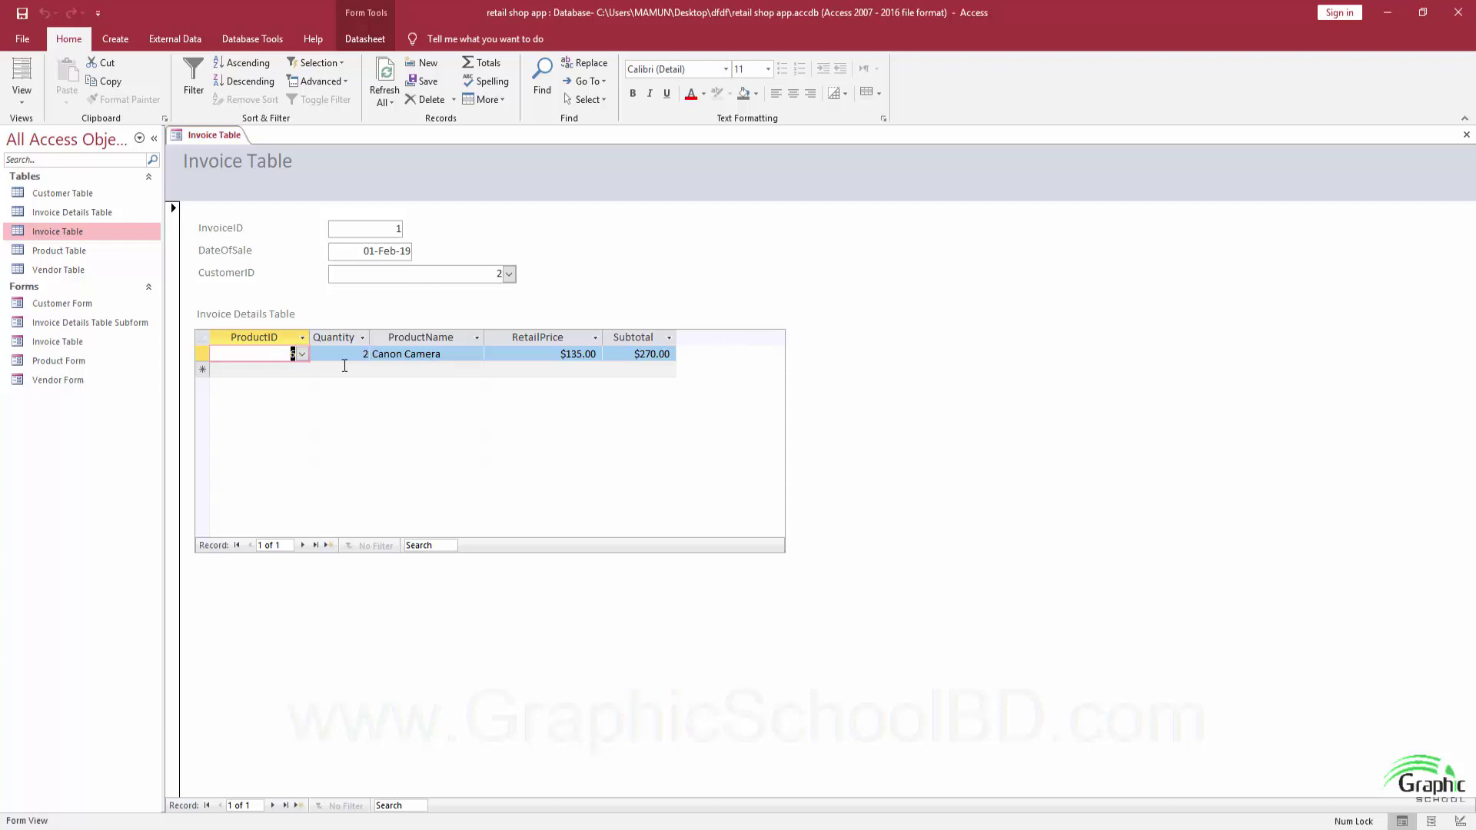
pyautogui.click(299, 369)
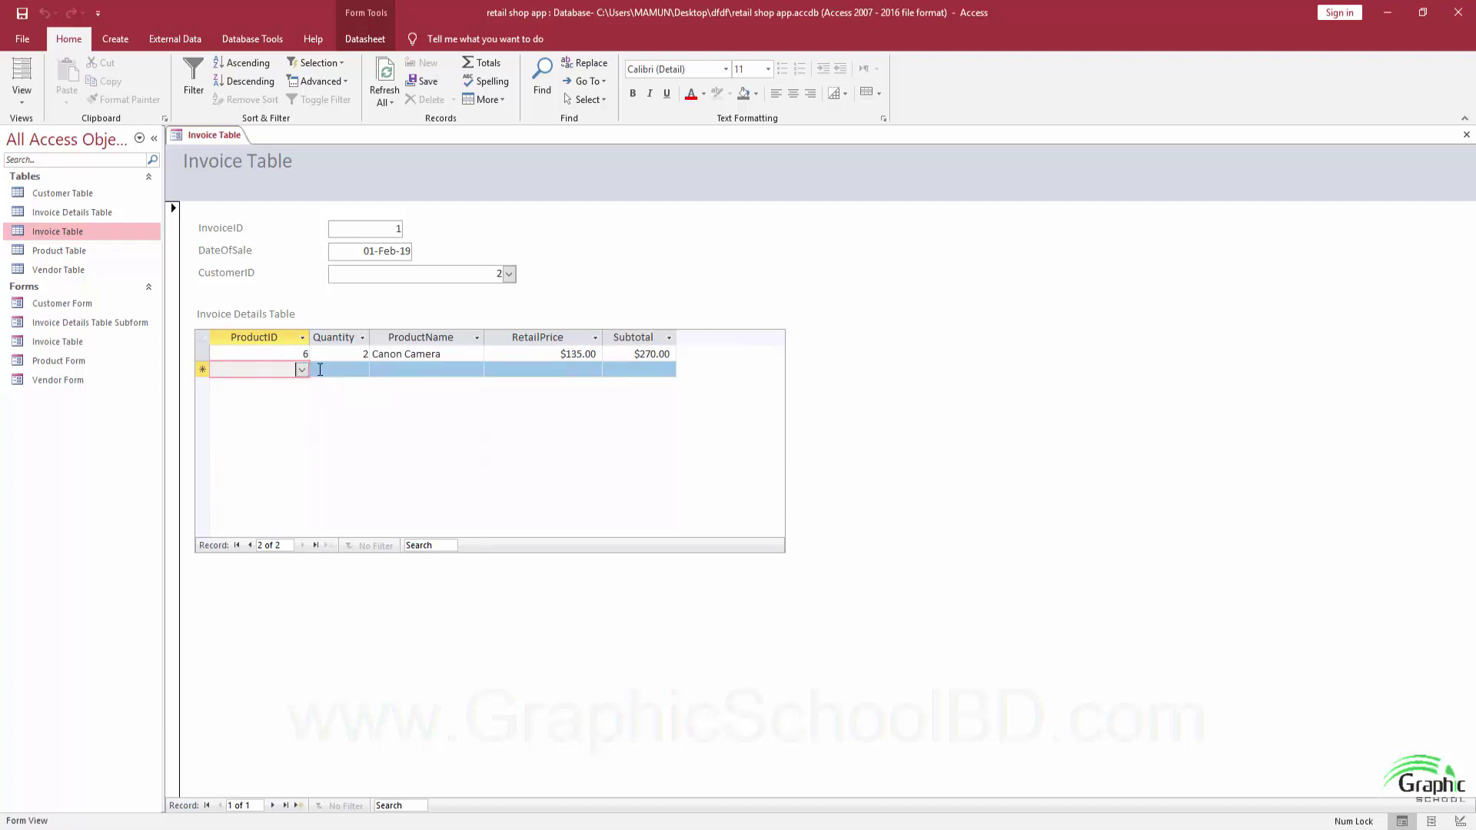
pyautogui.click(302, 369)
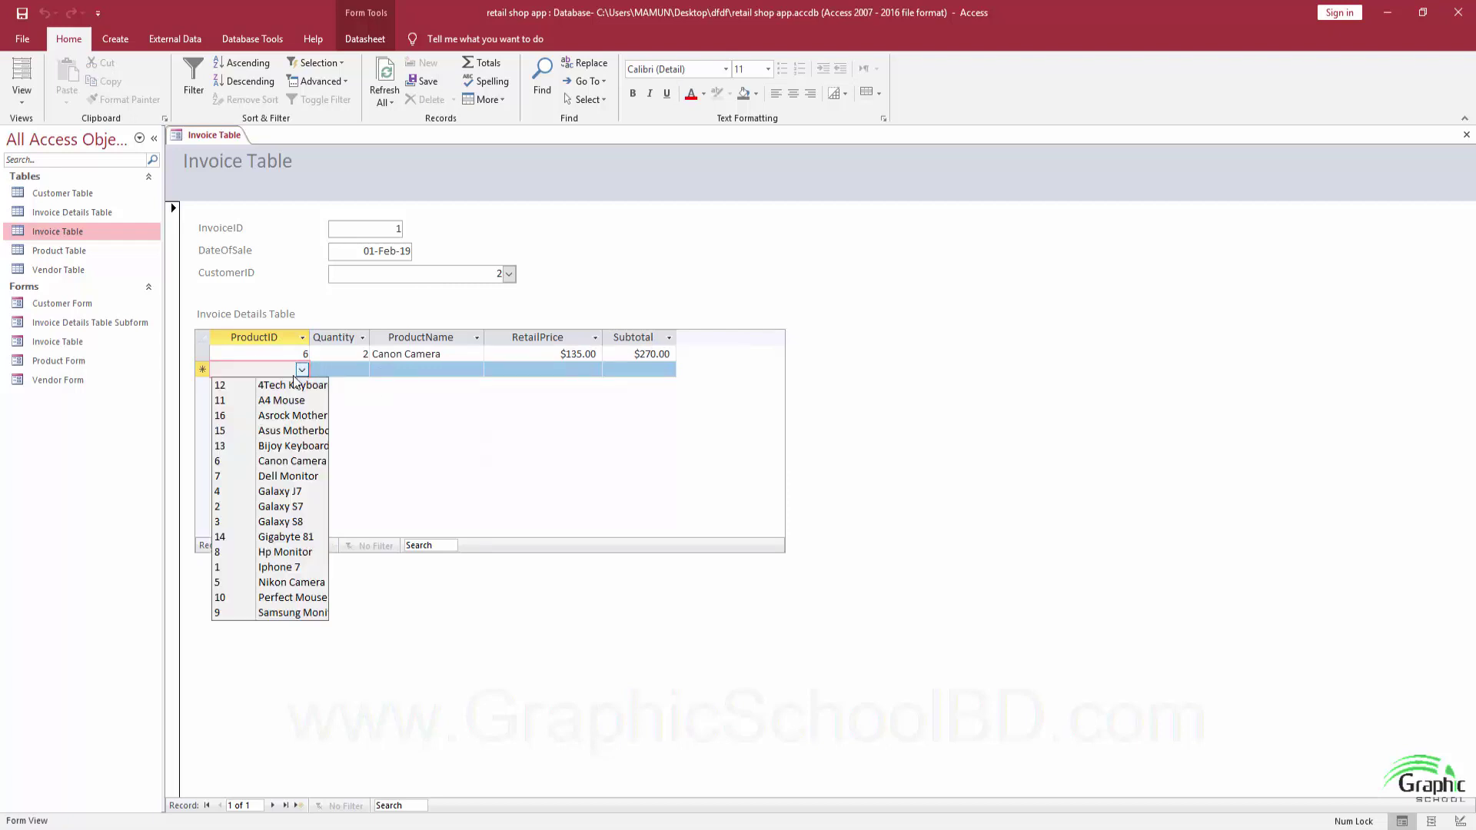
pyautogui.click(284, 491)
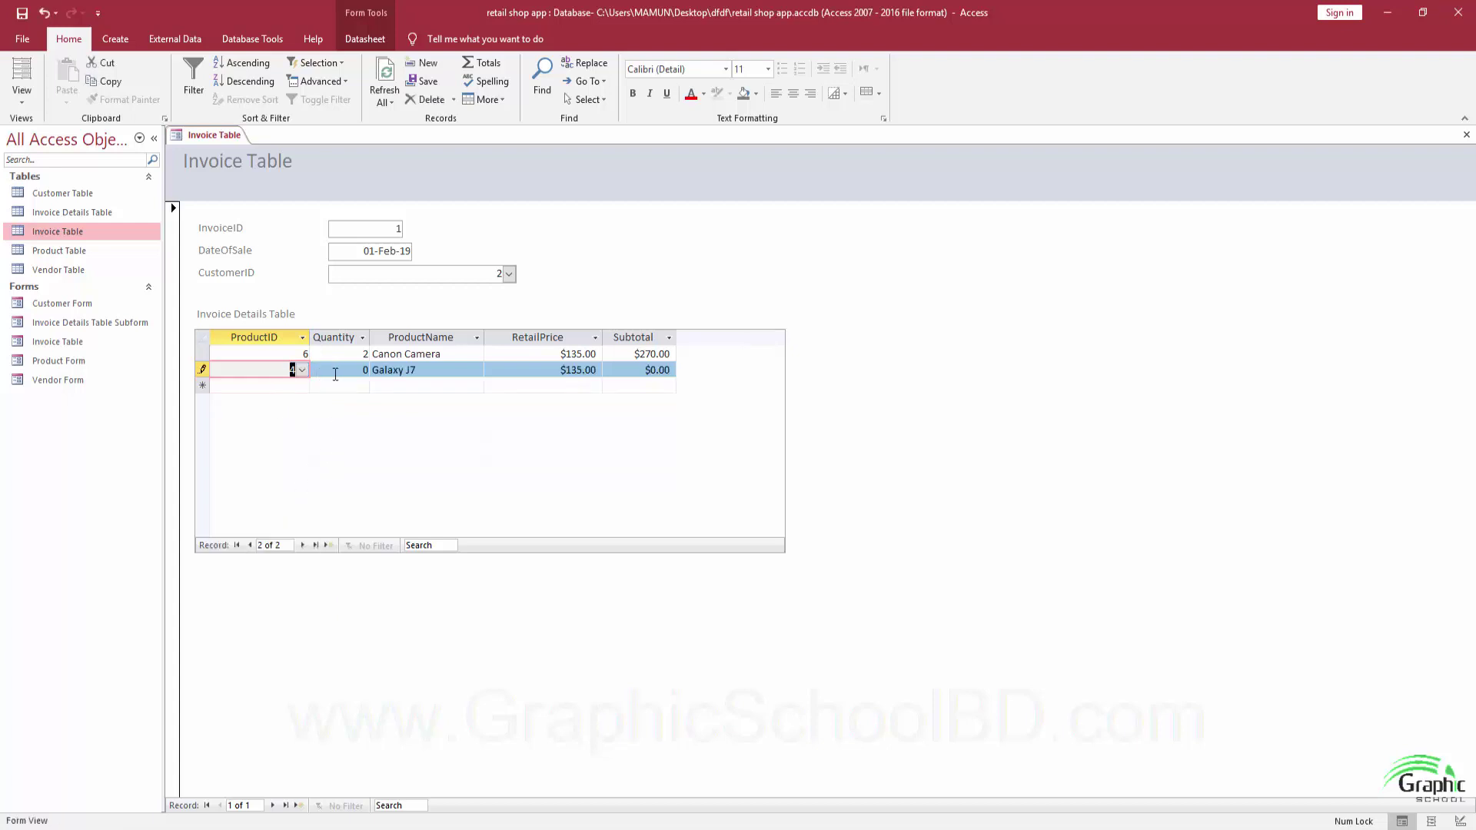
pyautogui.press('Tab')
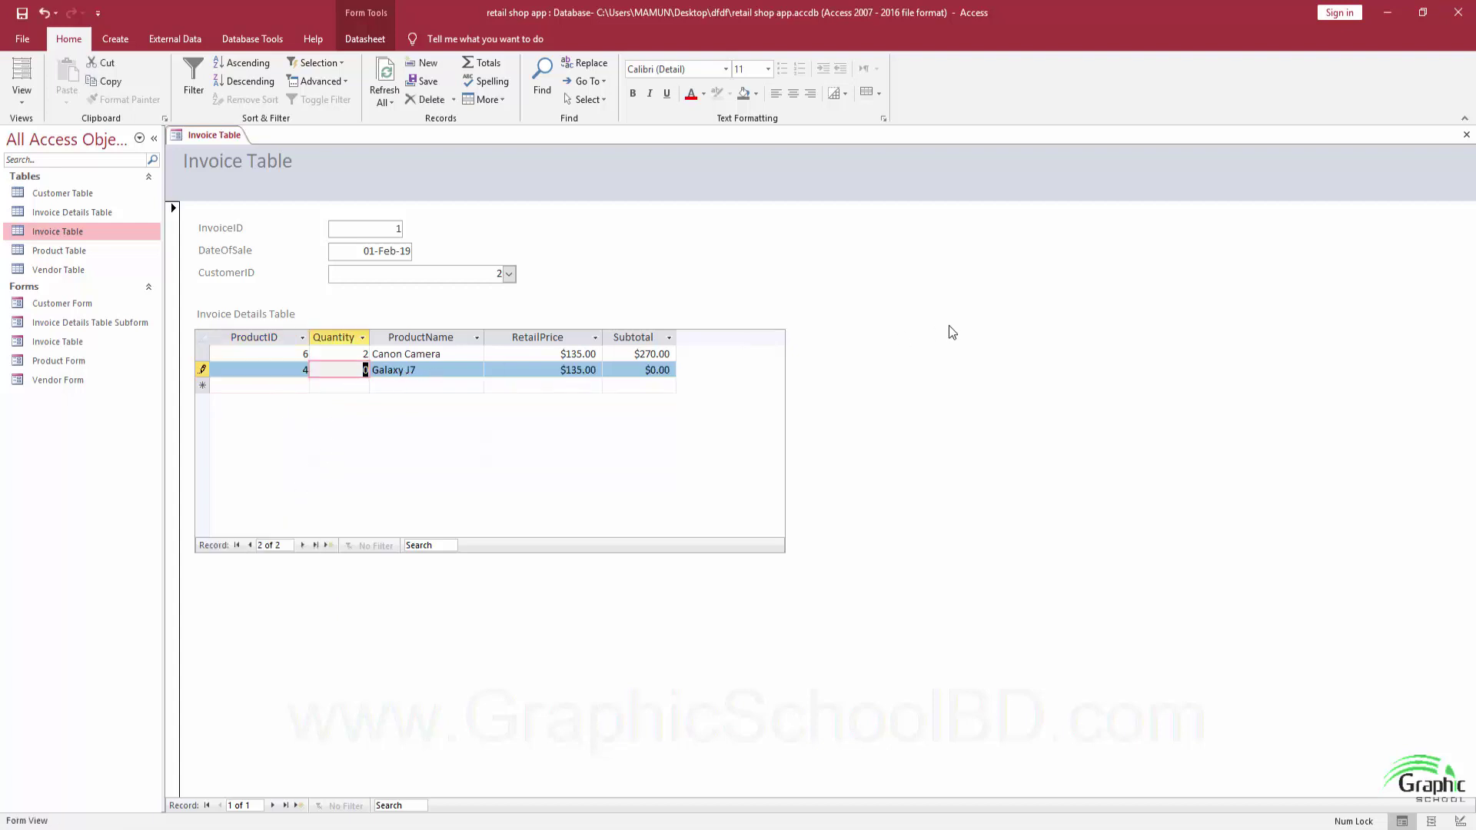
pyautogui.write('5')
pyautogui.press('Tab')
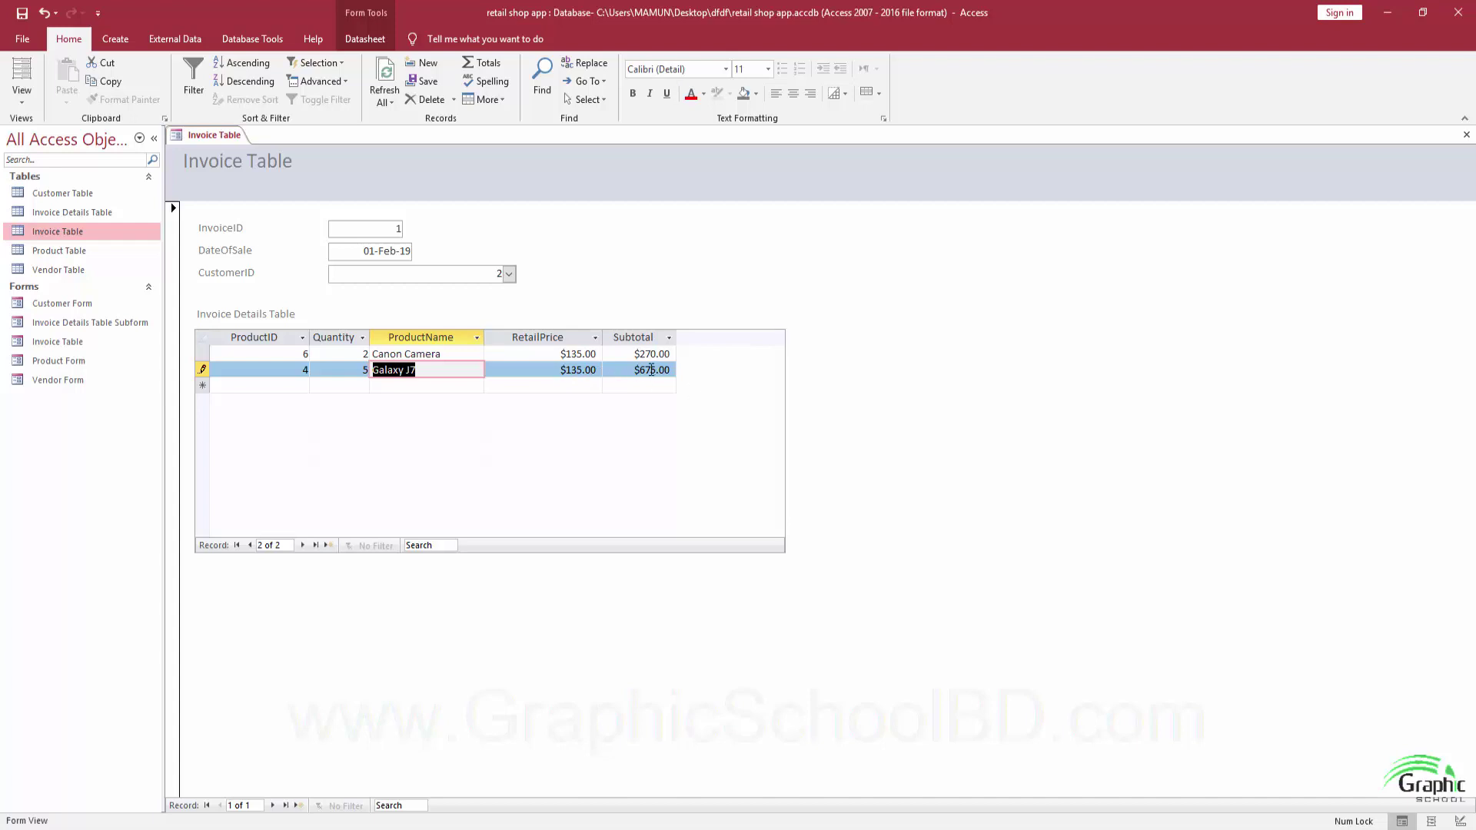
# Add a third invoice line for Bijoy Keyboard with quantity 12.
pyautogui.click(292, 384)
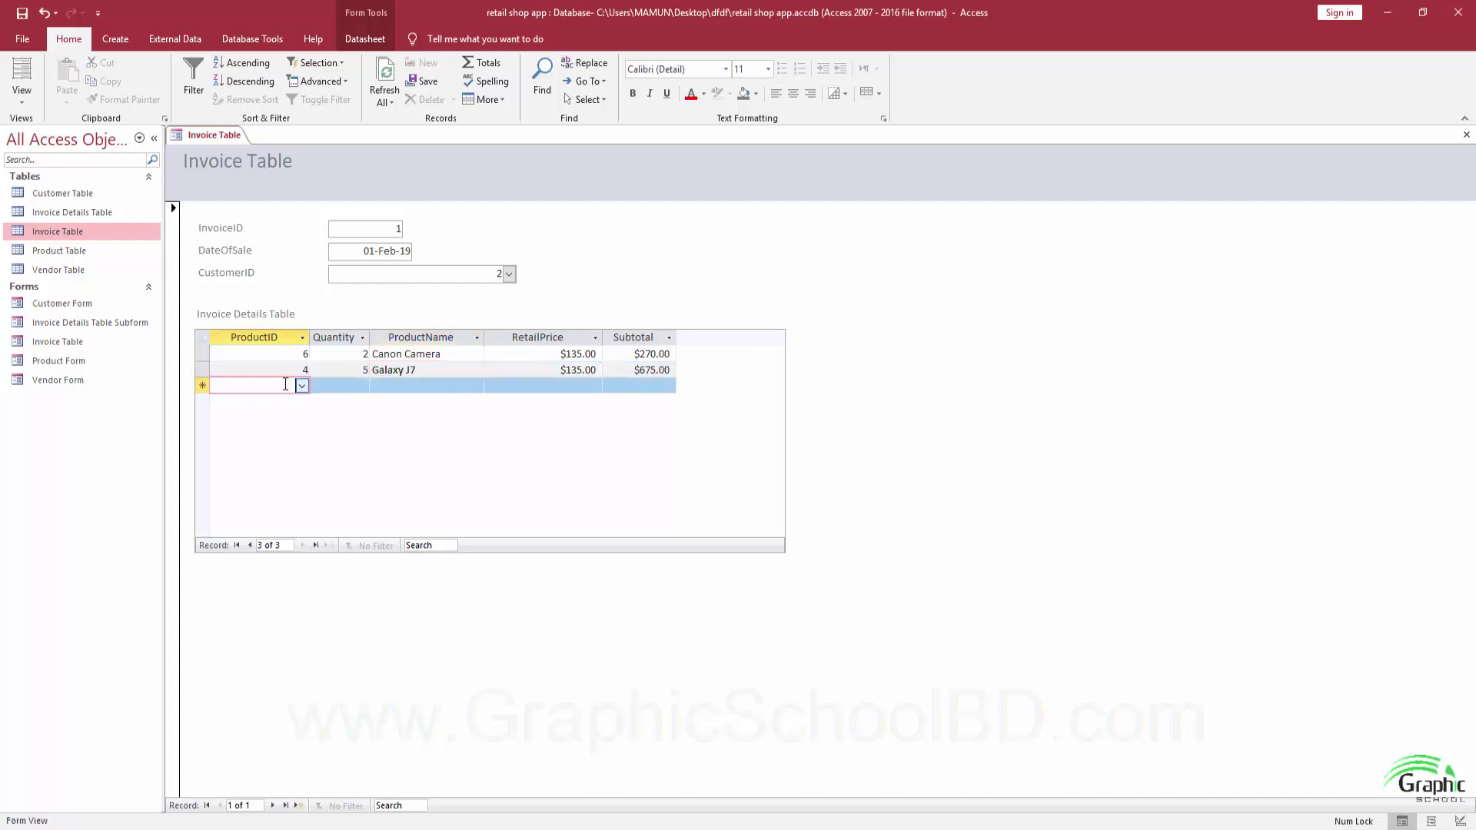
pyautogui.click(302, 385)
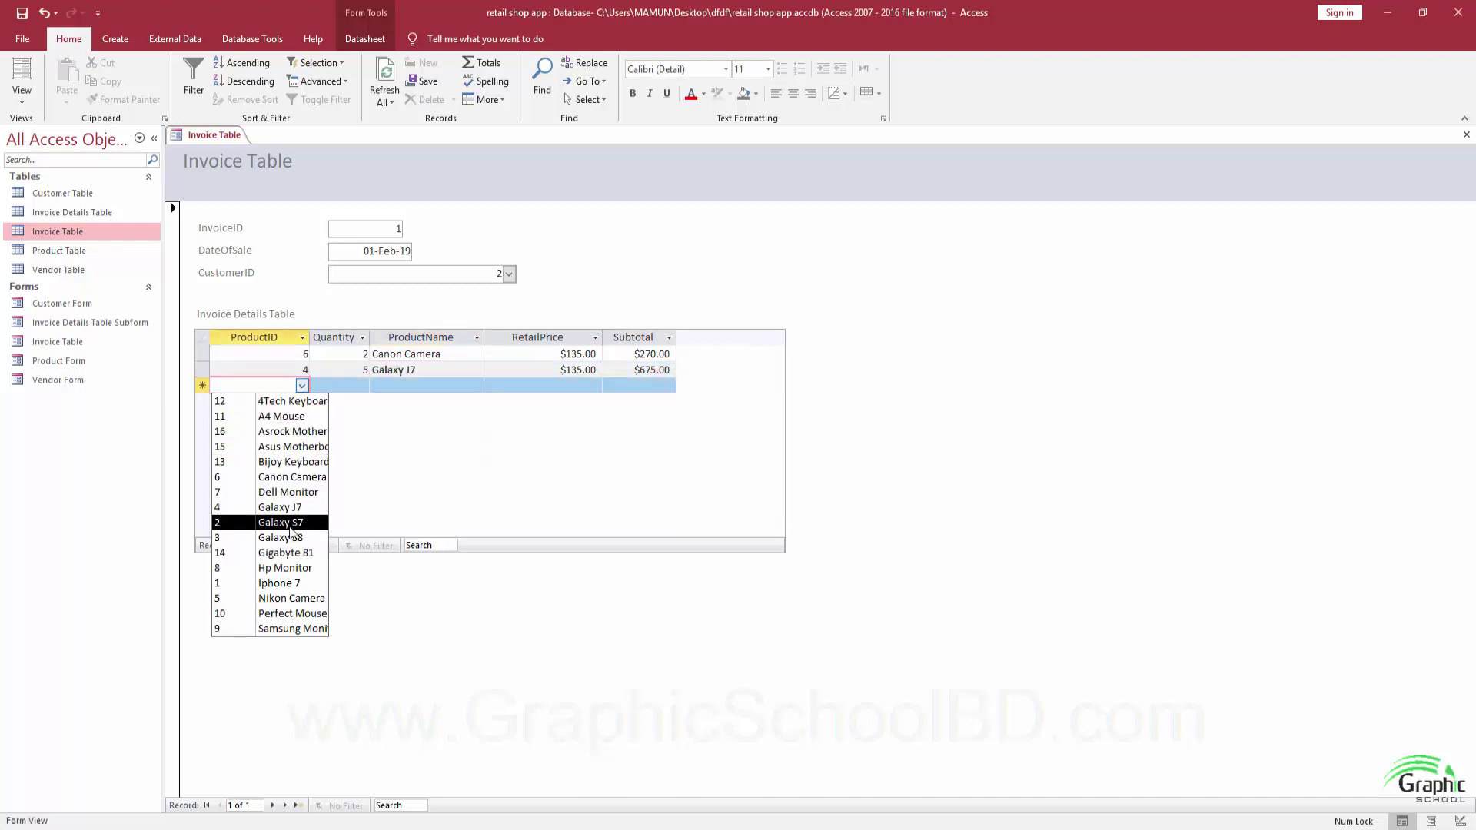
pyautogui.click(292, 461)
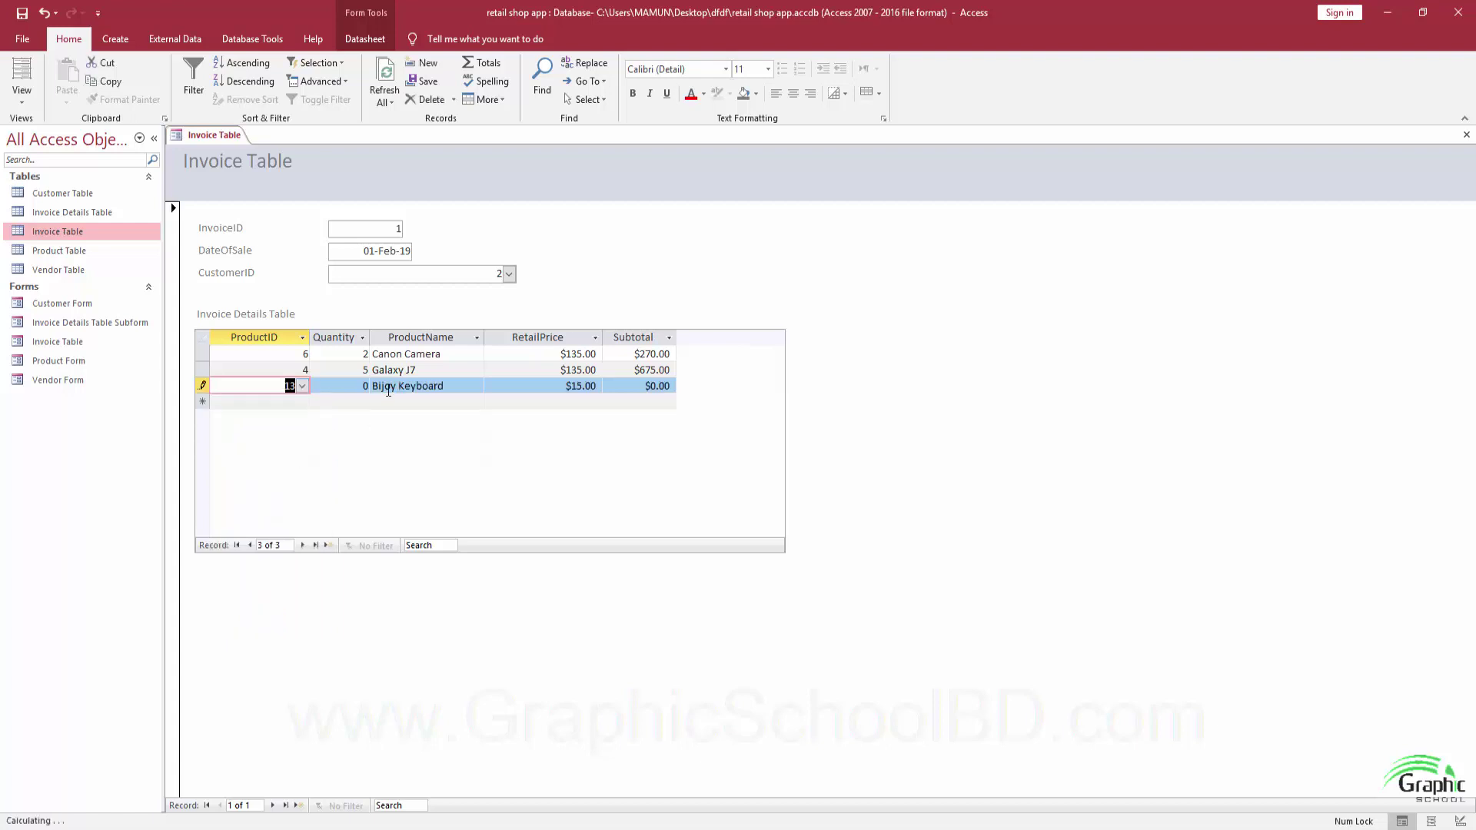
pyautogui.press('Tab')
pyautogui.write('1')
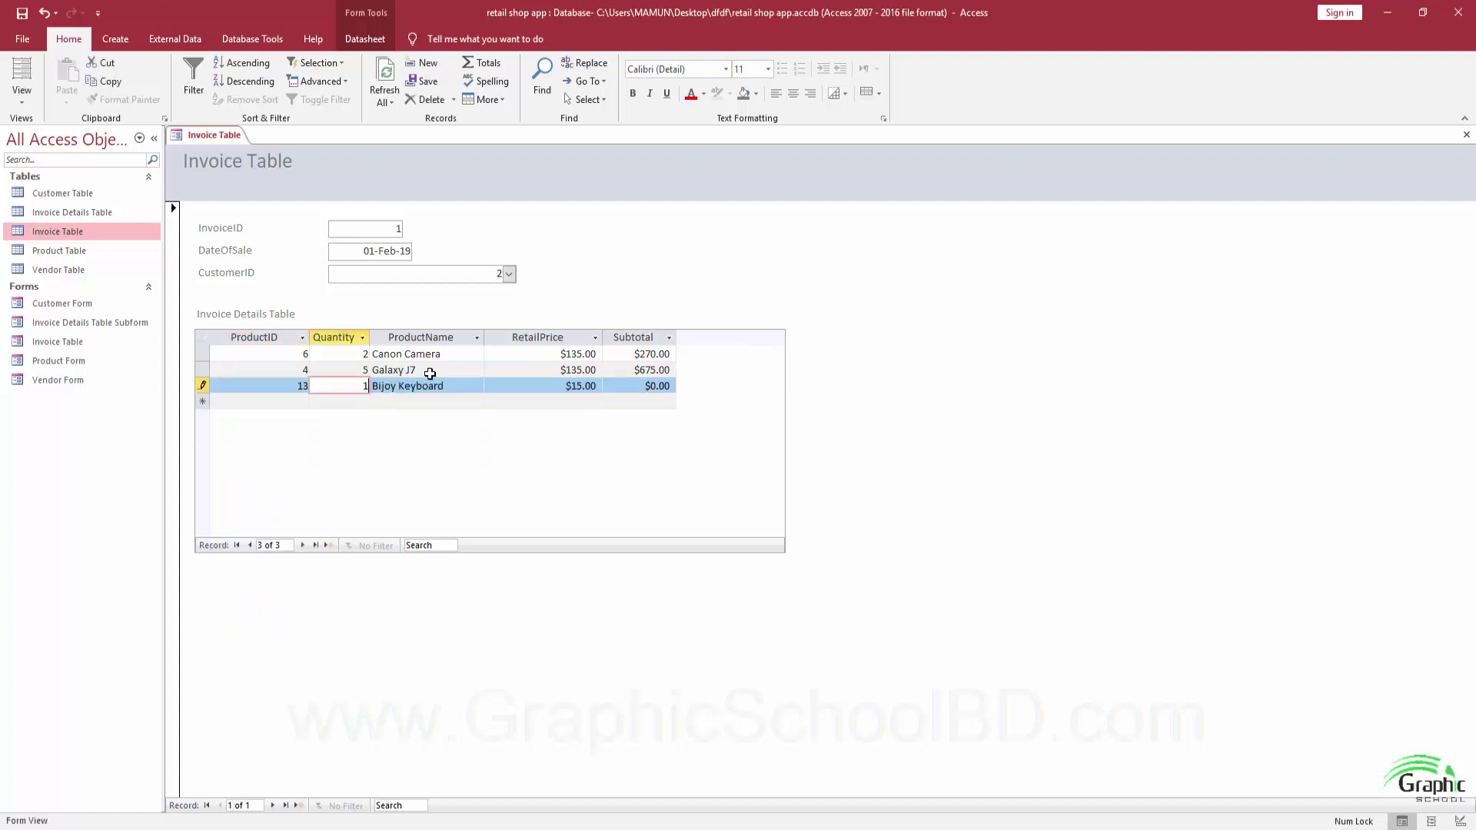
pyautogui.write('2')
pyautogui.press('Tab')
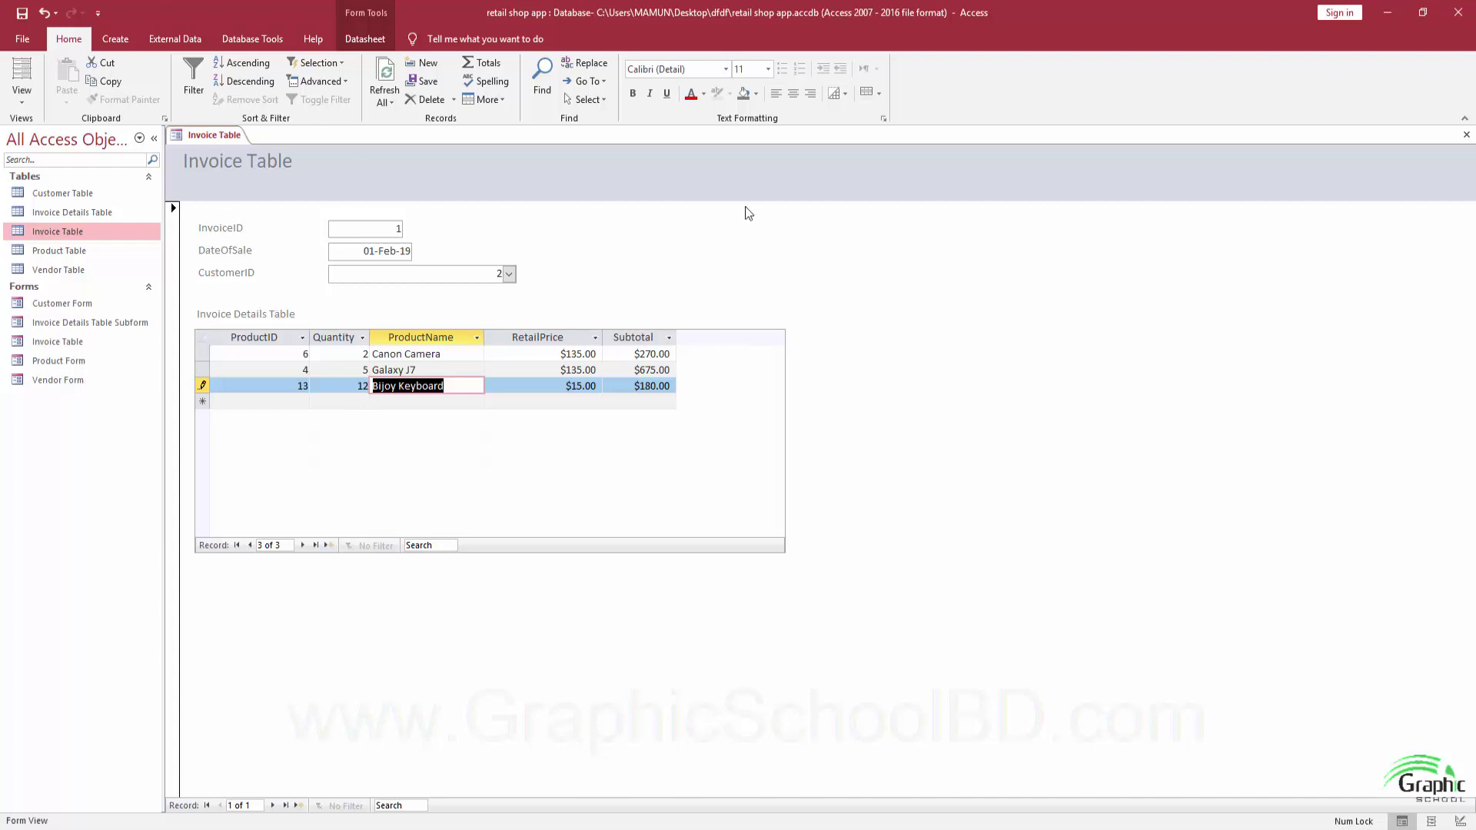
# Close the Invoice Table form, saving changes to both invoice forms.
pyautogui.click(1466, 135)
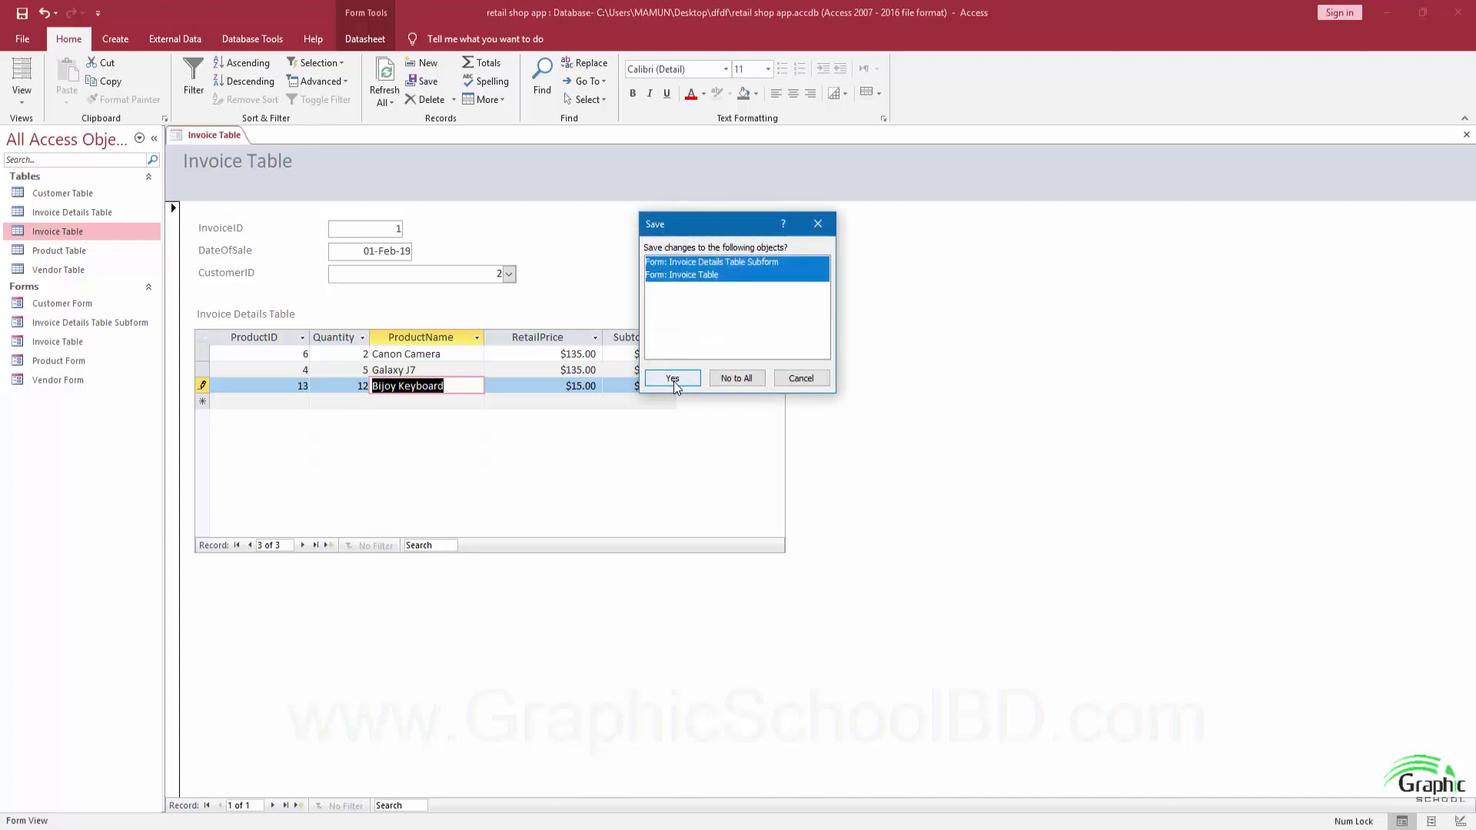
pyautogui.click(674, 381)
pyautogui.click(58, 342)
pyautogui.click(65, 326)
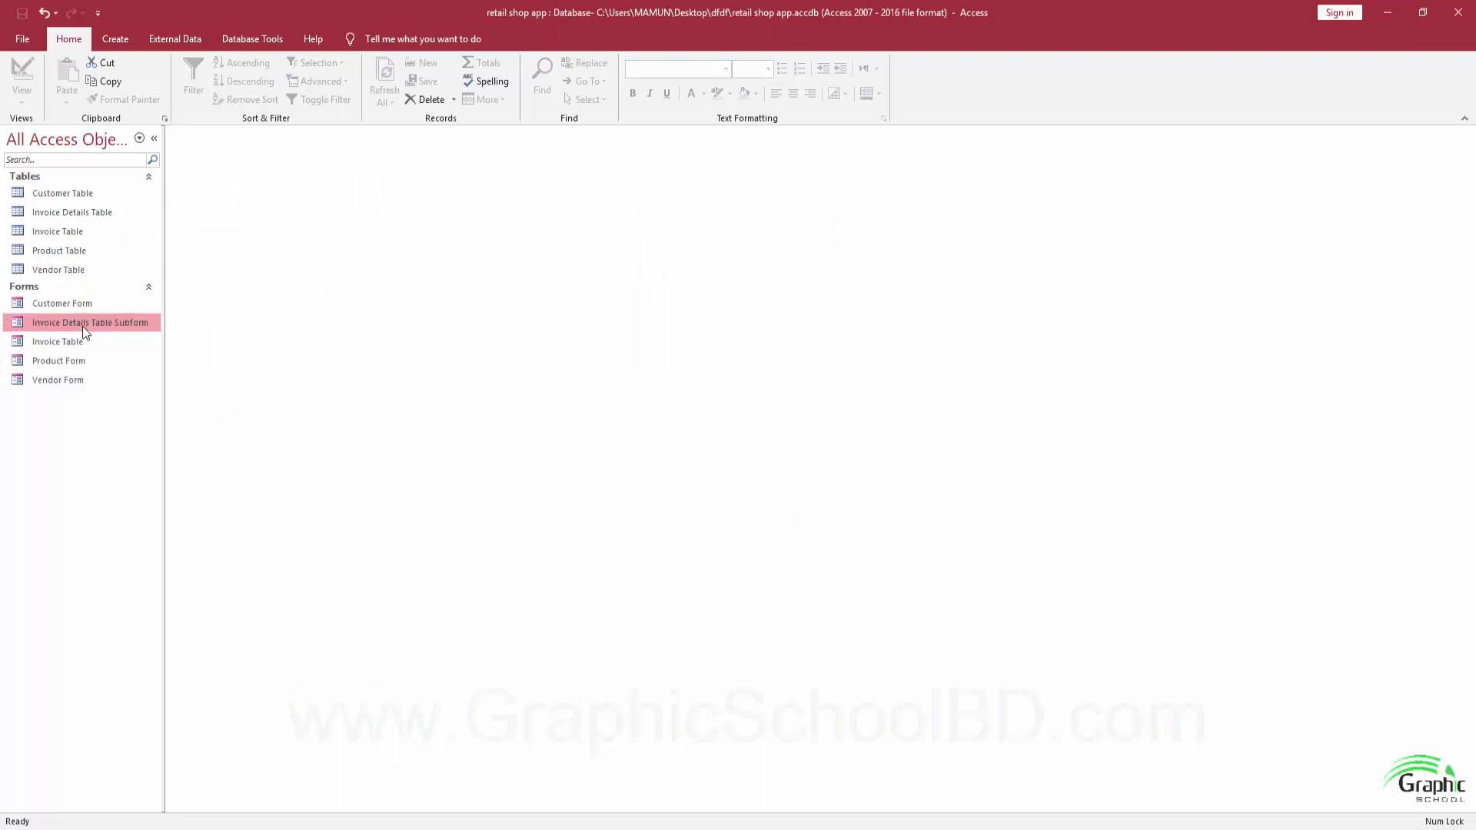
pyautogui.rightClick(81, 326)
# Open Invoice Details Table Subform in Design View and make its Form Footer section taller.
pyautogui.click(119, 374)
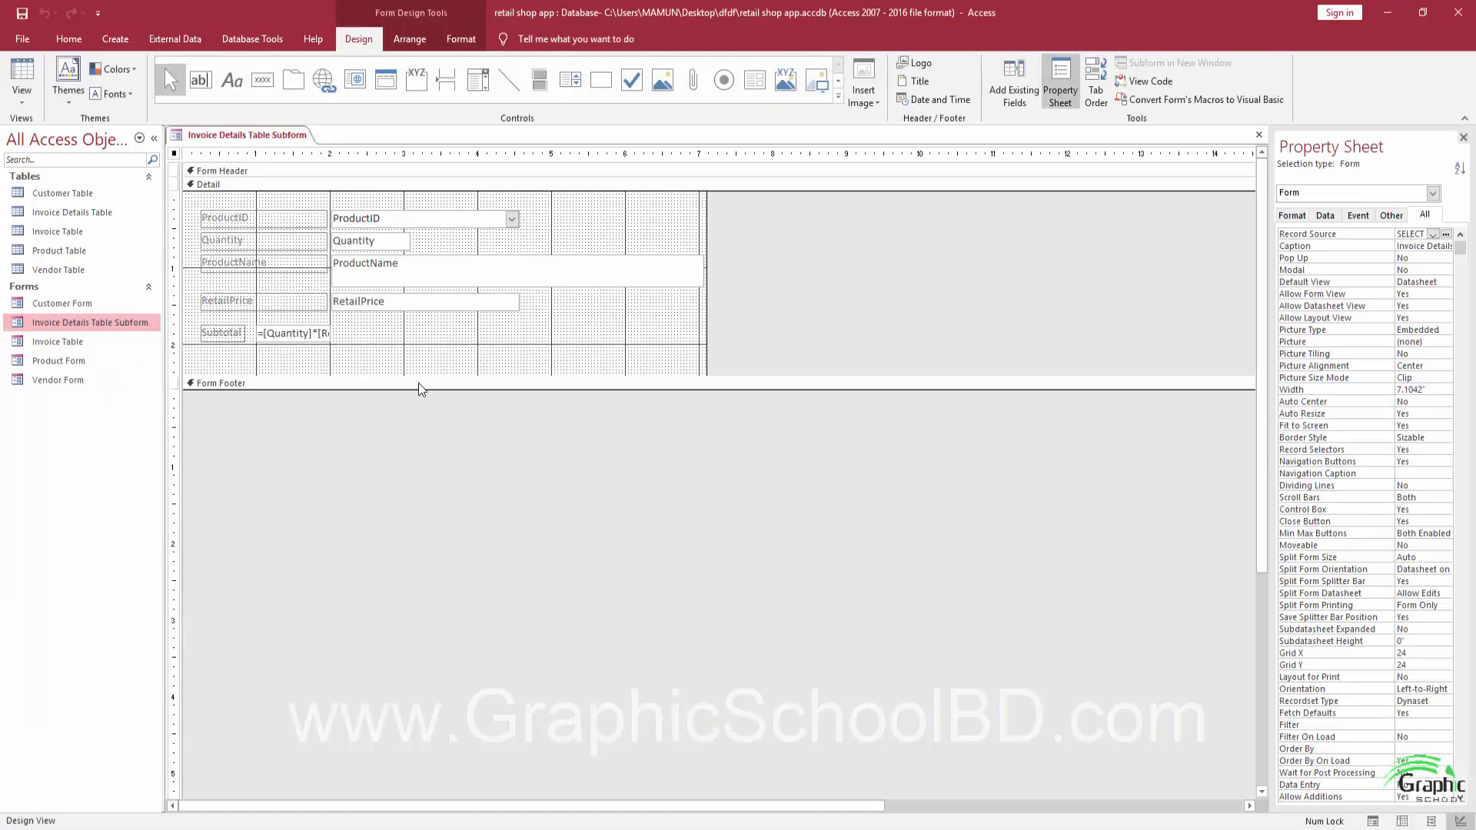
pyautogui.click(383, 368)
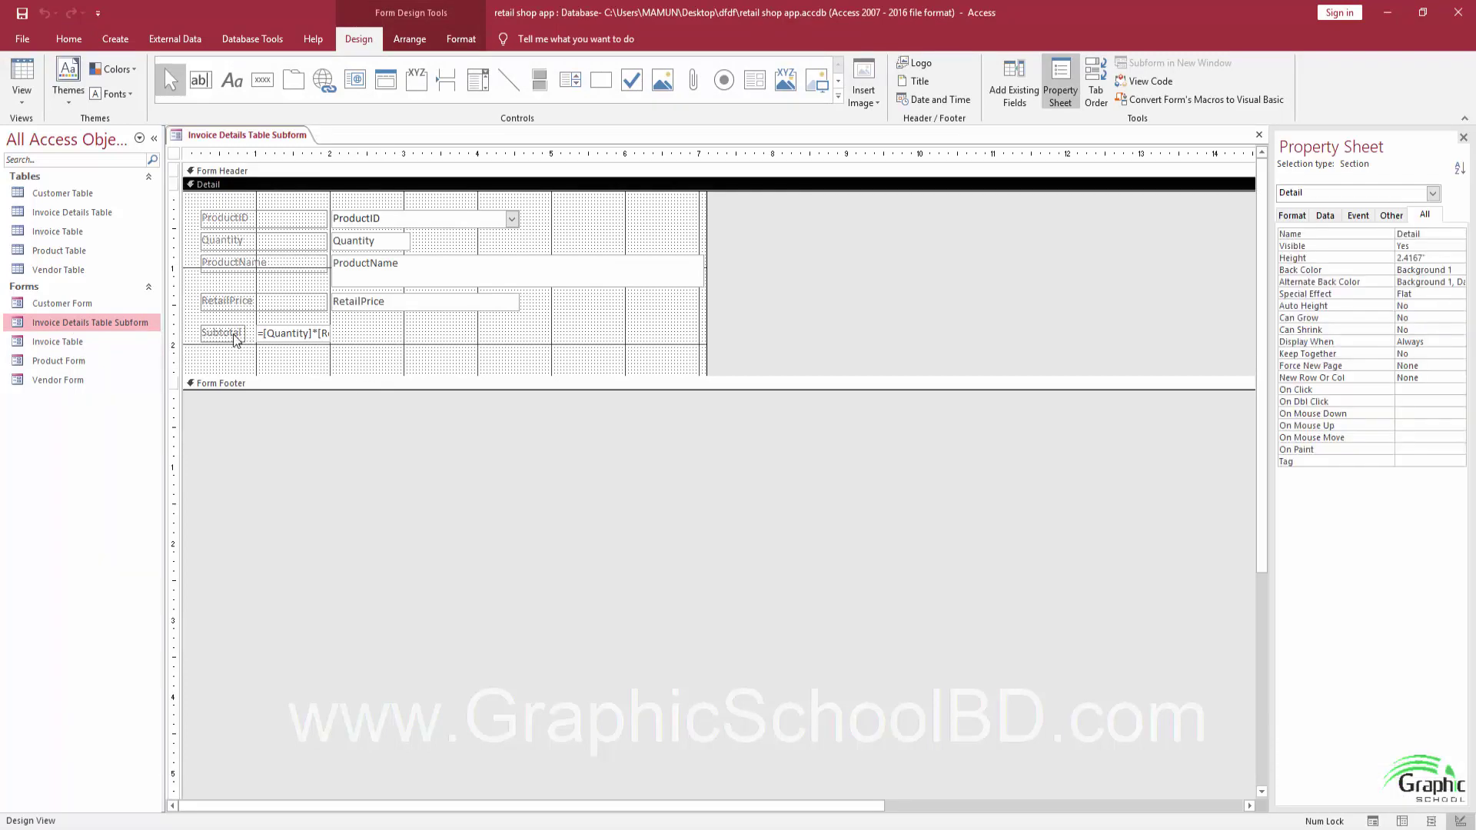
pyautogui.moveTo(198, 324); pyautogui.dragTo(344, 343)
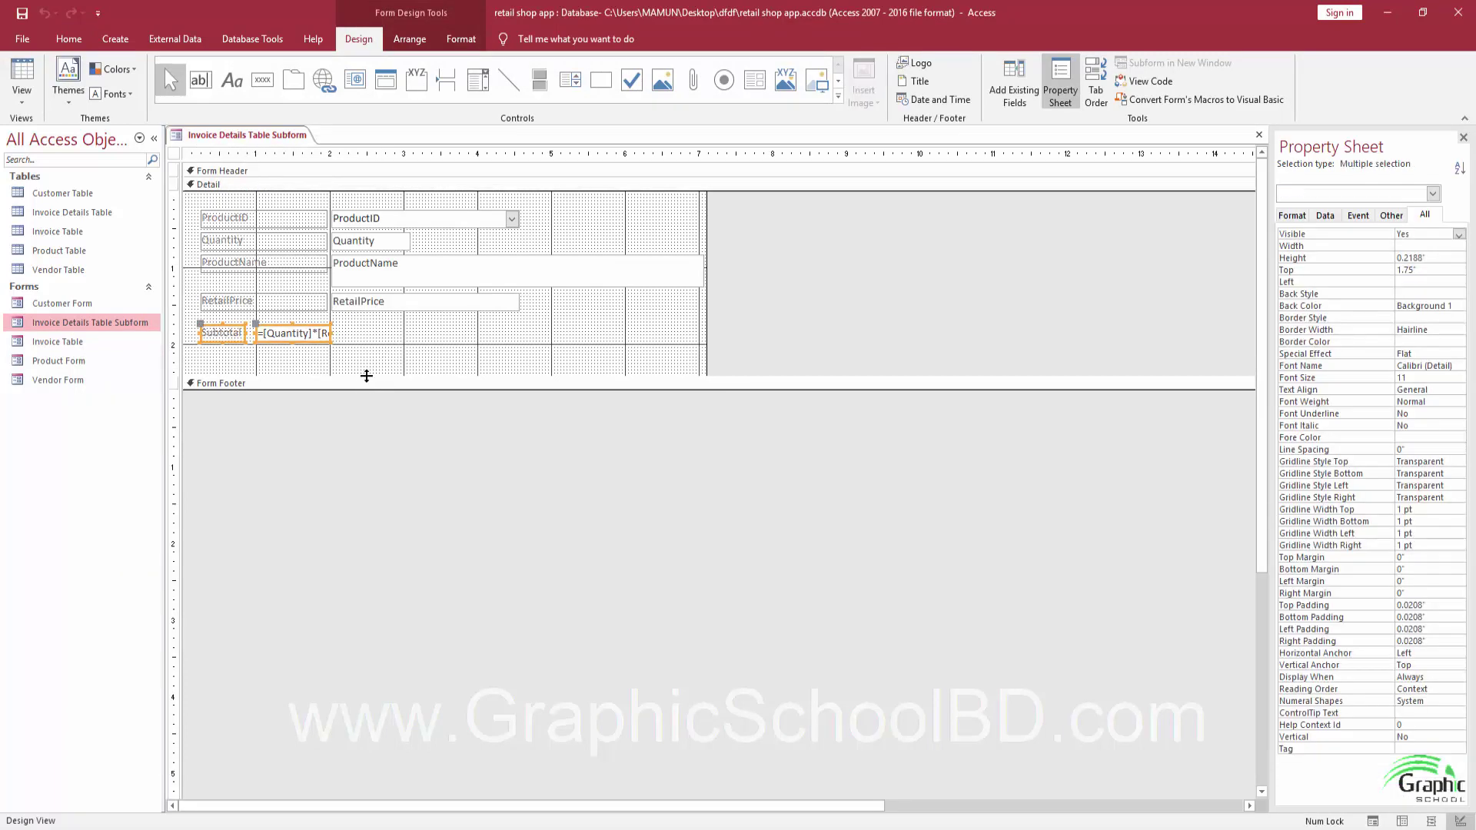
pyautogui.click(366, 372)
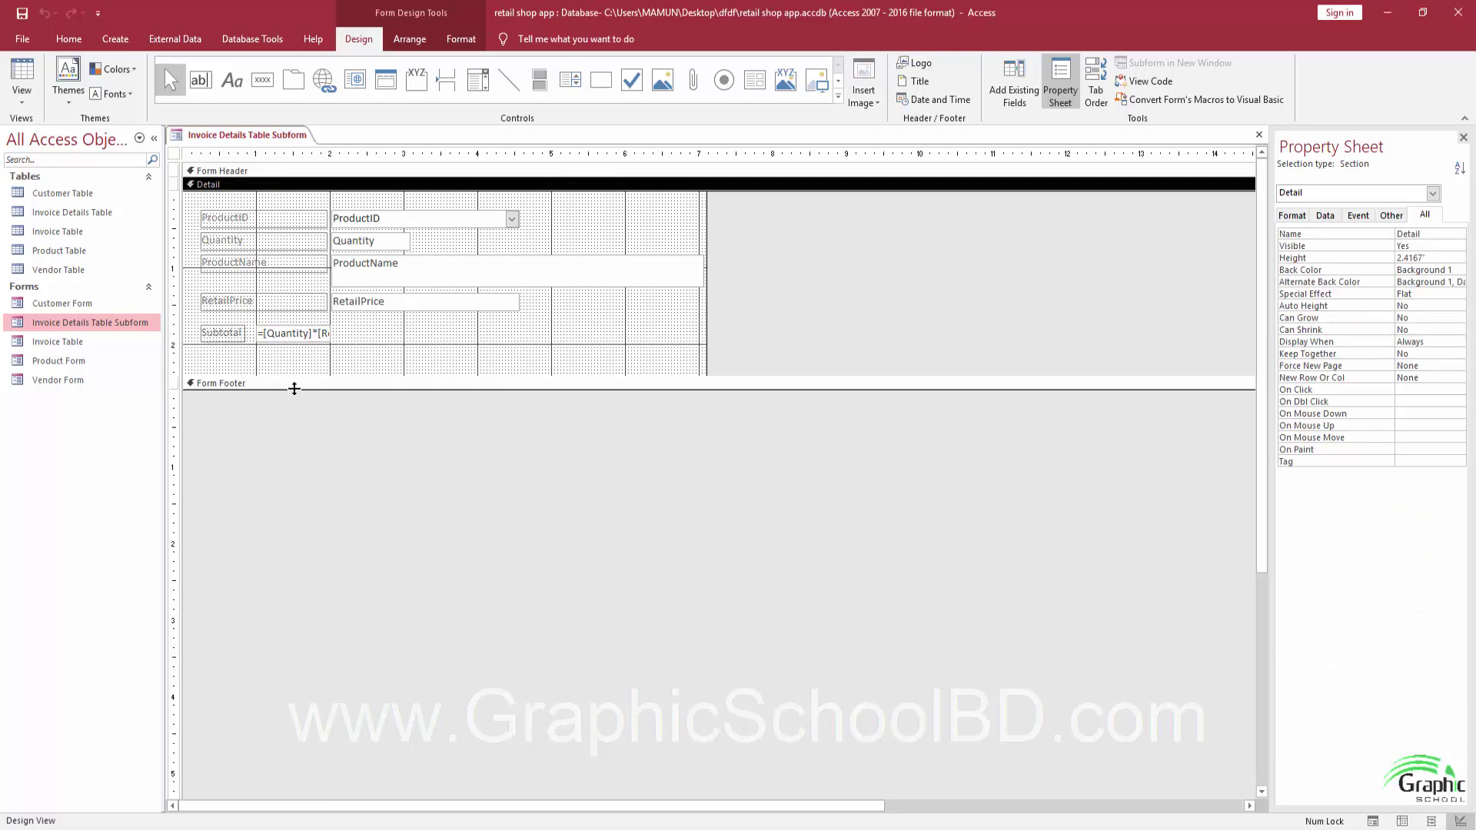
pyautogui.moveTo(295, 388); pyautogui.dragTo(290, 444)
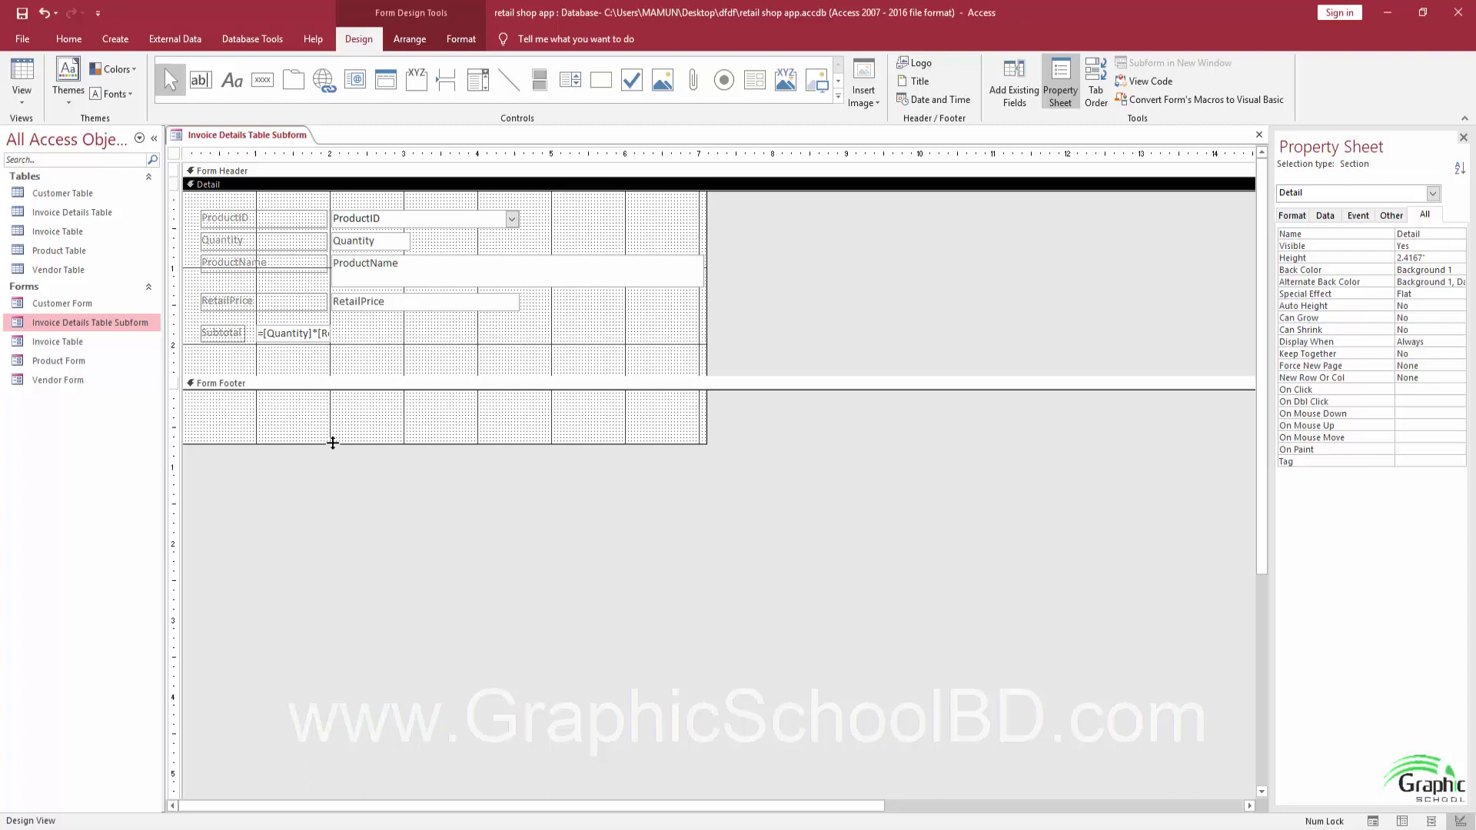
pyautogui.moveTo(330, 444); pyautogui.dragTo(330, 453)
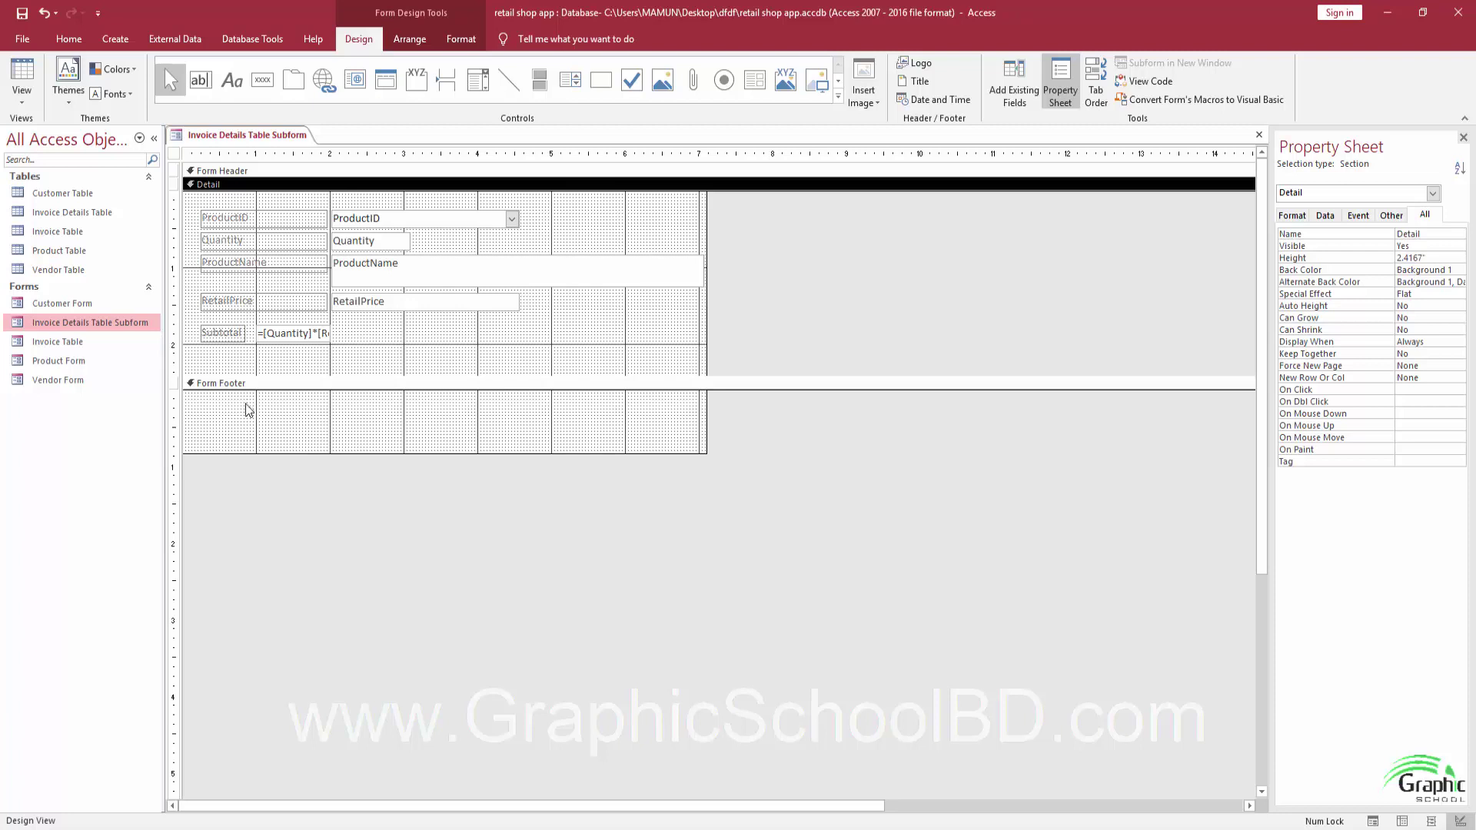
pyautogui.moveTo(314, 453); pyautogui.dragTo(315, 459)
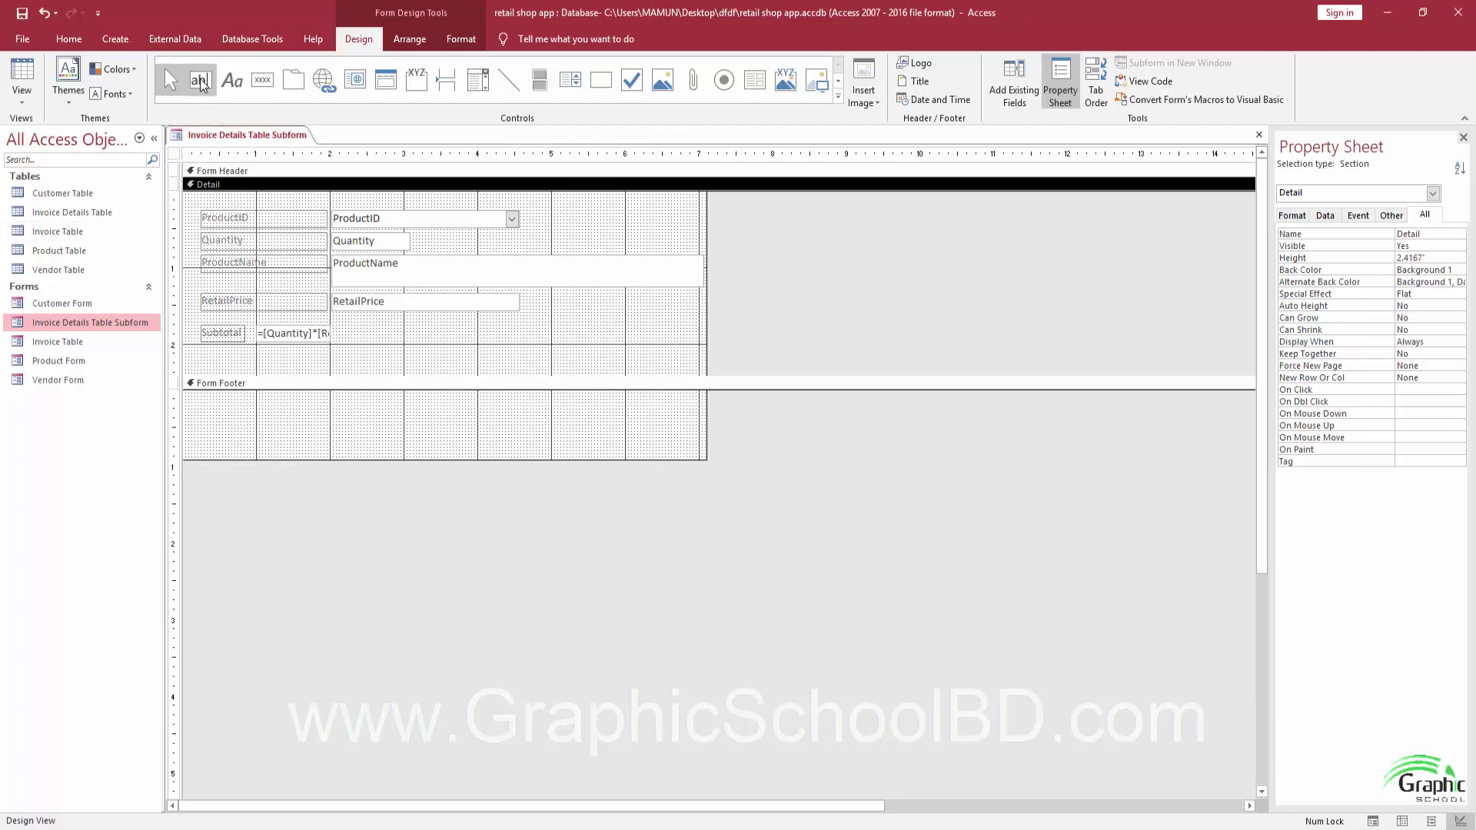
pyautogui.click(200, 80)
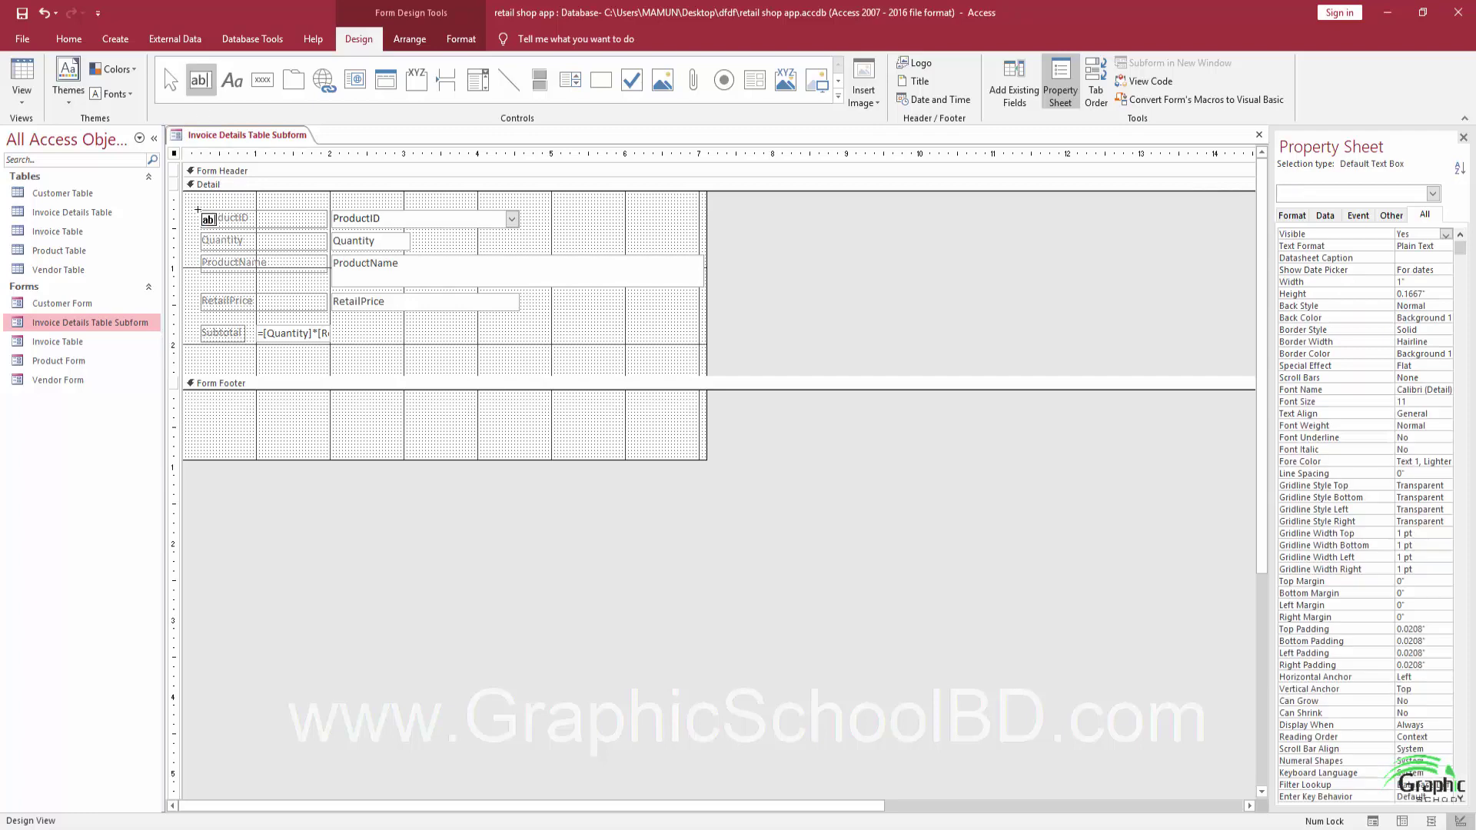
# Add an unbound text box to the subform's Form Footer and name it TotalPrice.
pyautogui.click(283, 424)
pyautogui.moveTo(339, 425); pyautogui.dragTo(388, 415)
pyautogui.click(262, 423)
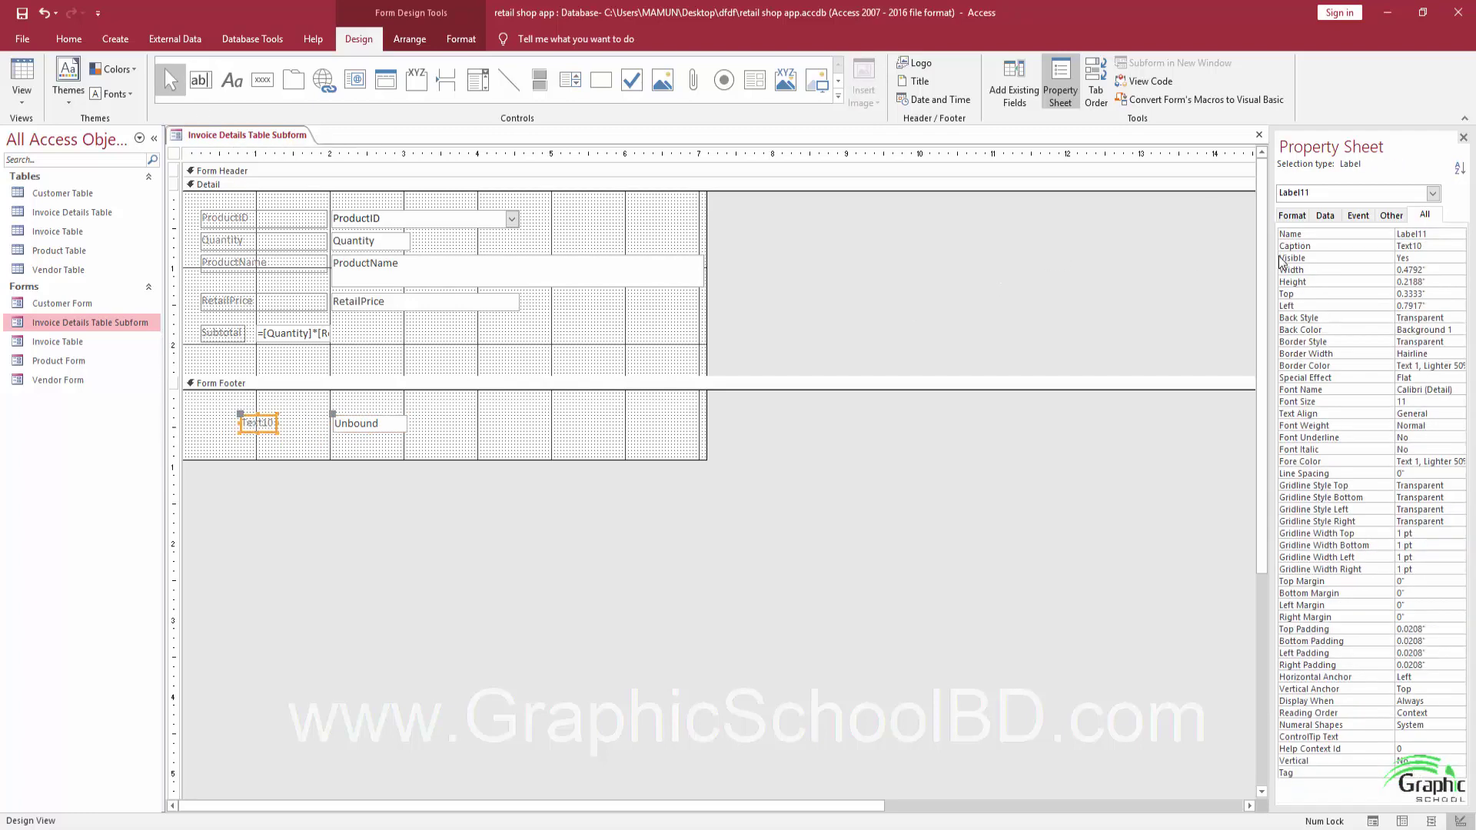
pyautogui.click(399, 423)
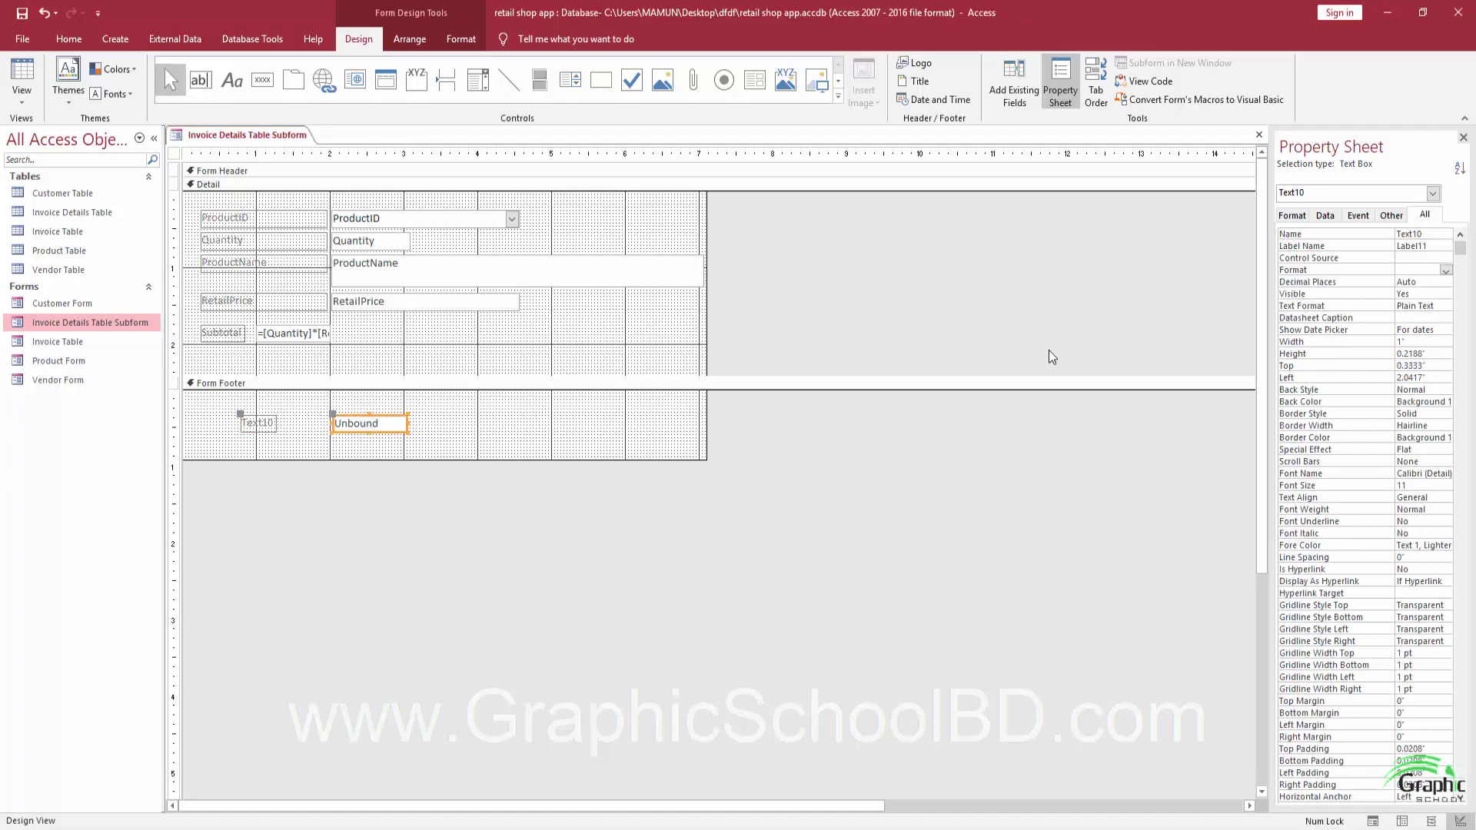
pyautogui.doubleClick(1445, 235)
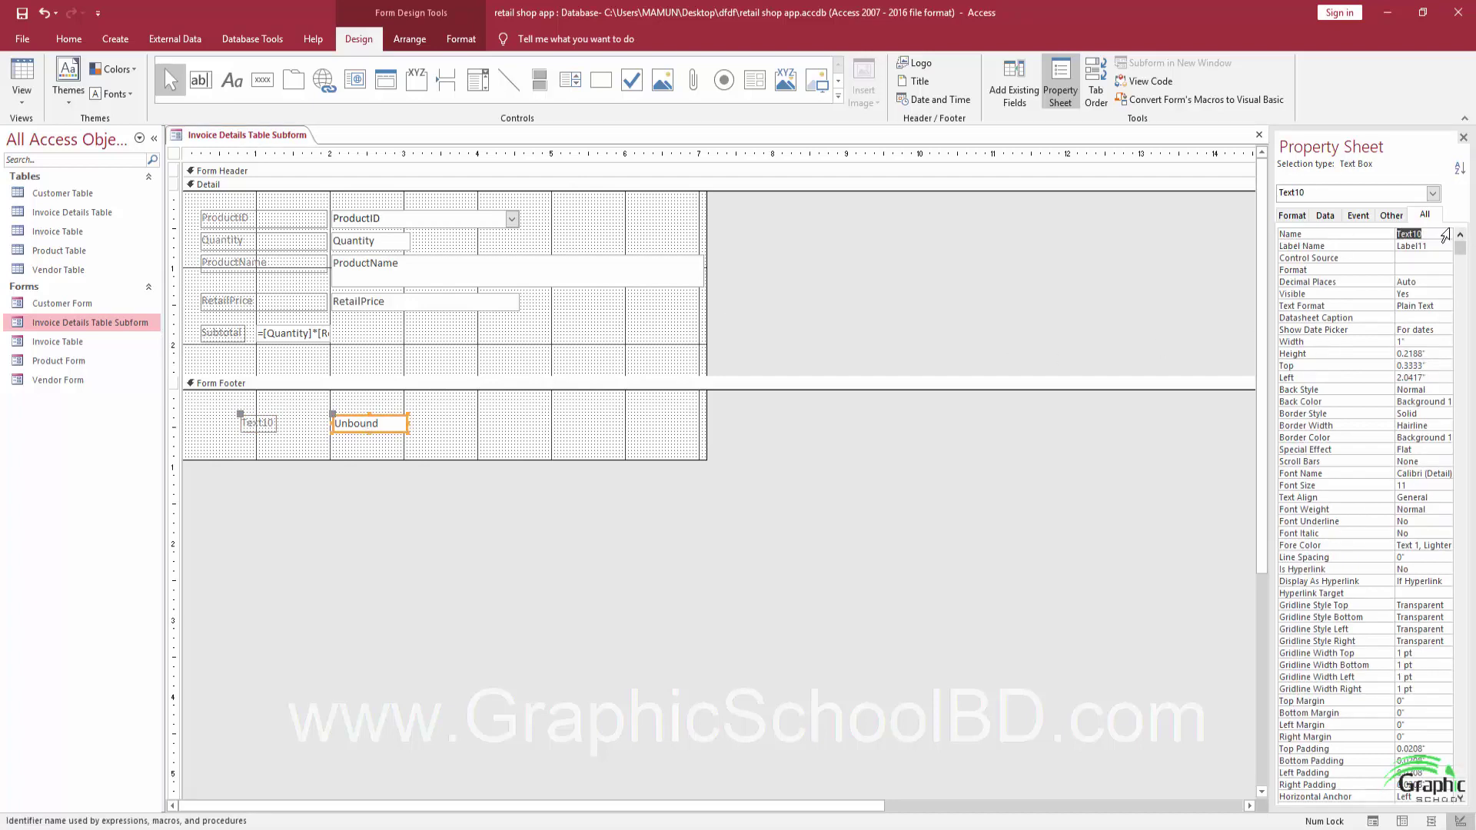
pyautogui.write('talPrice')
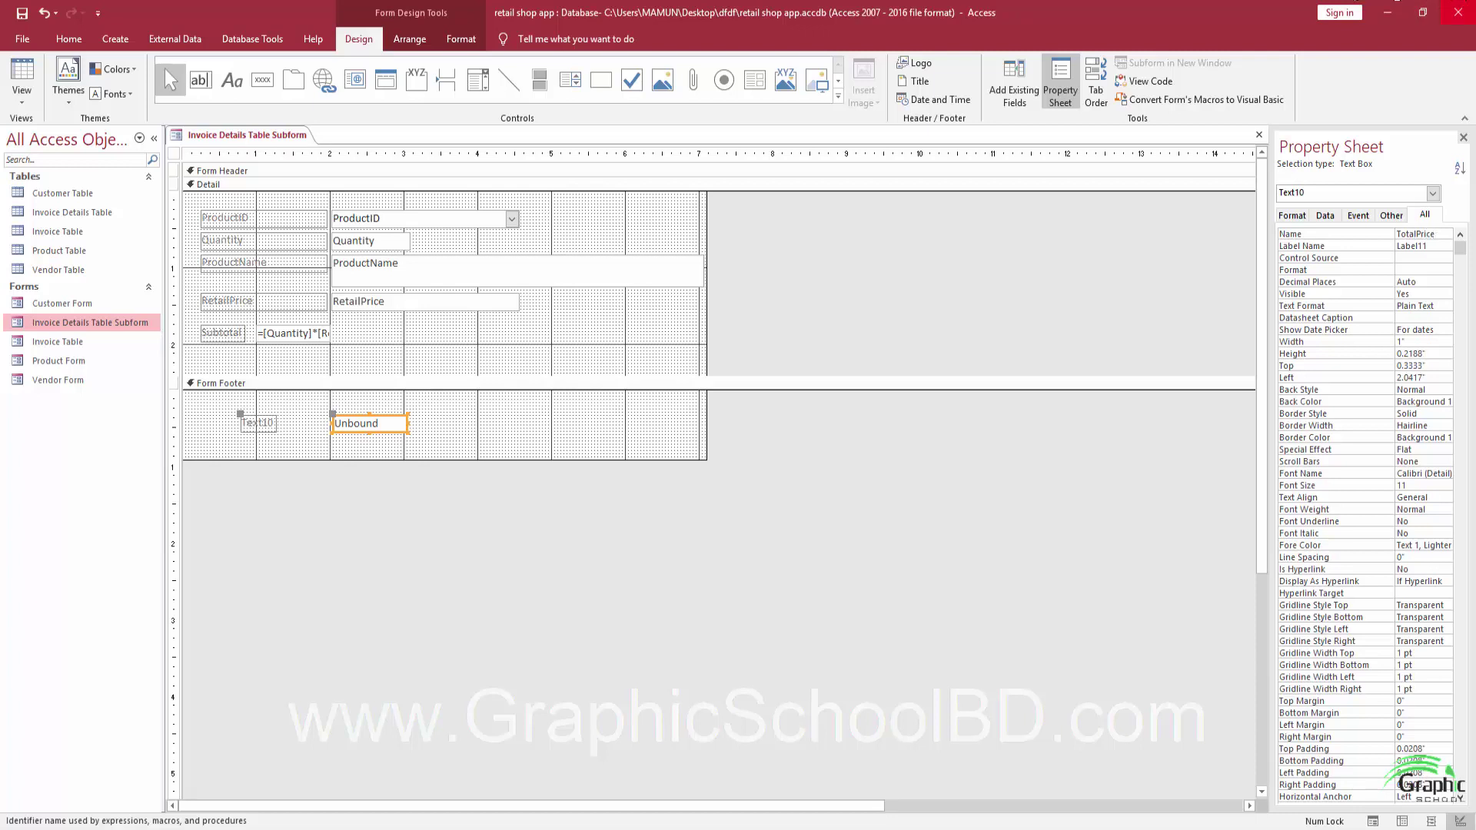
pyautogui.click(1393, 233)
# Caption the box's label 'Total Price' and shift the label and box left together.
pyautogui.doubleClick(259, 422)
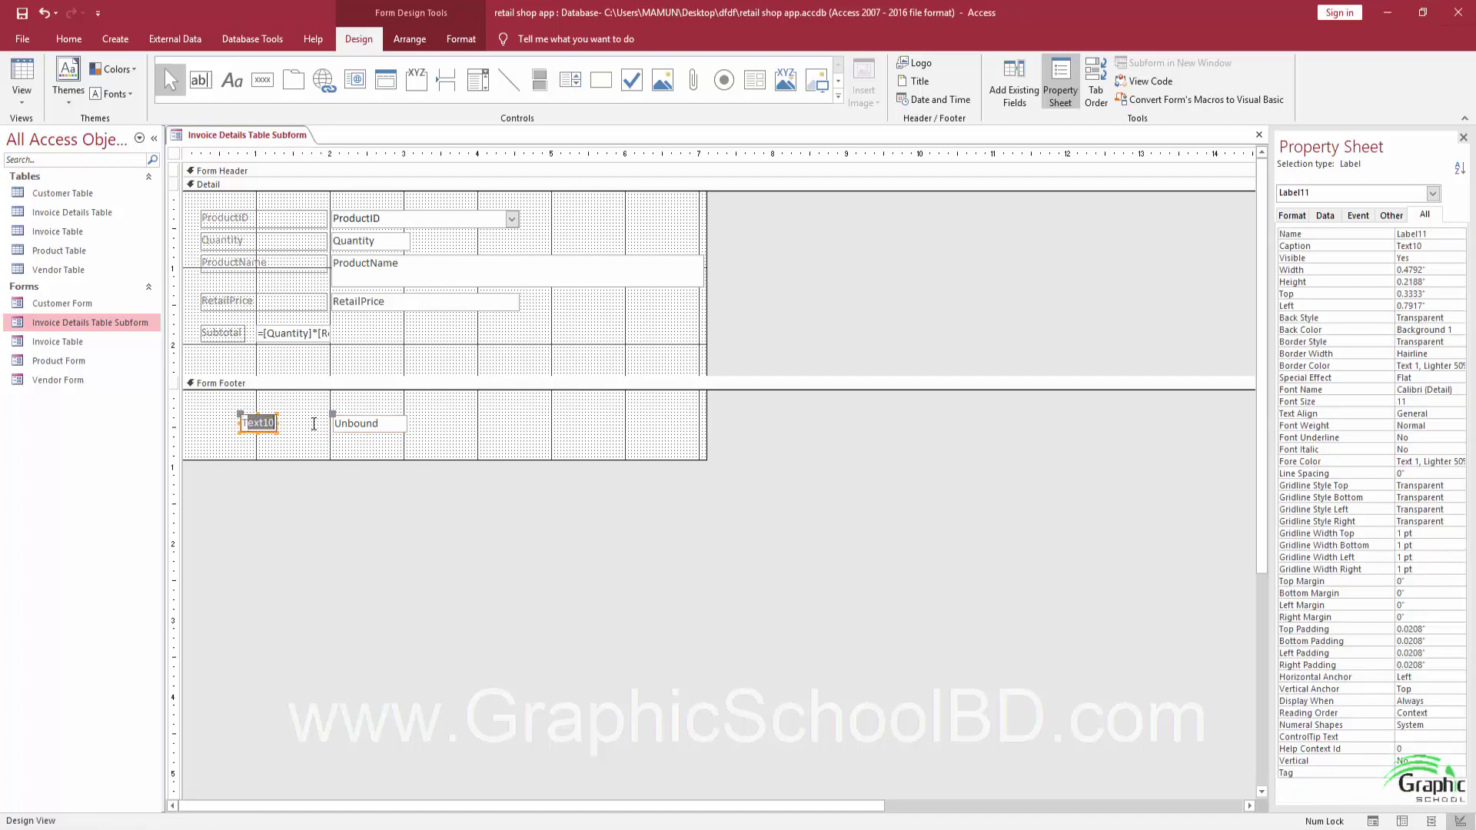
pyautogui.write('Total Price3')
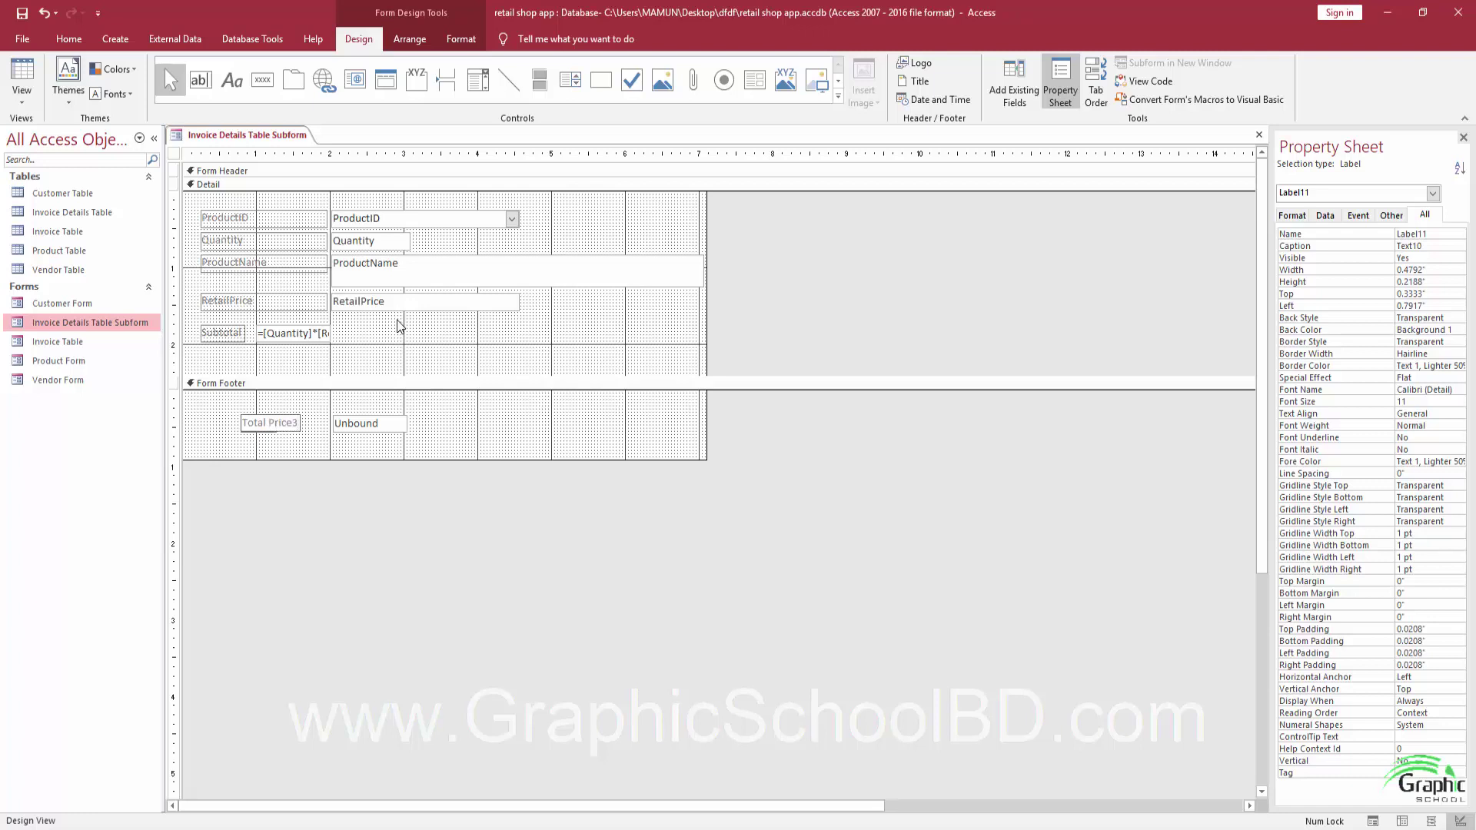
pyautogui.press('BackSpace')
pyautogui.click(289, 440)
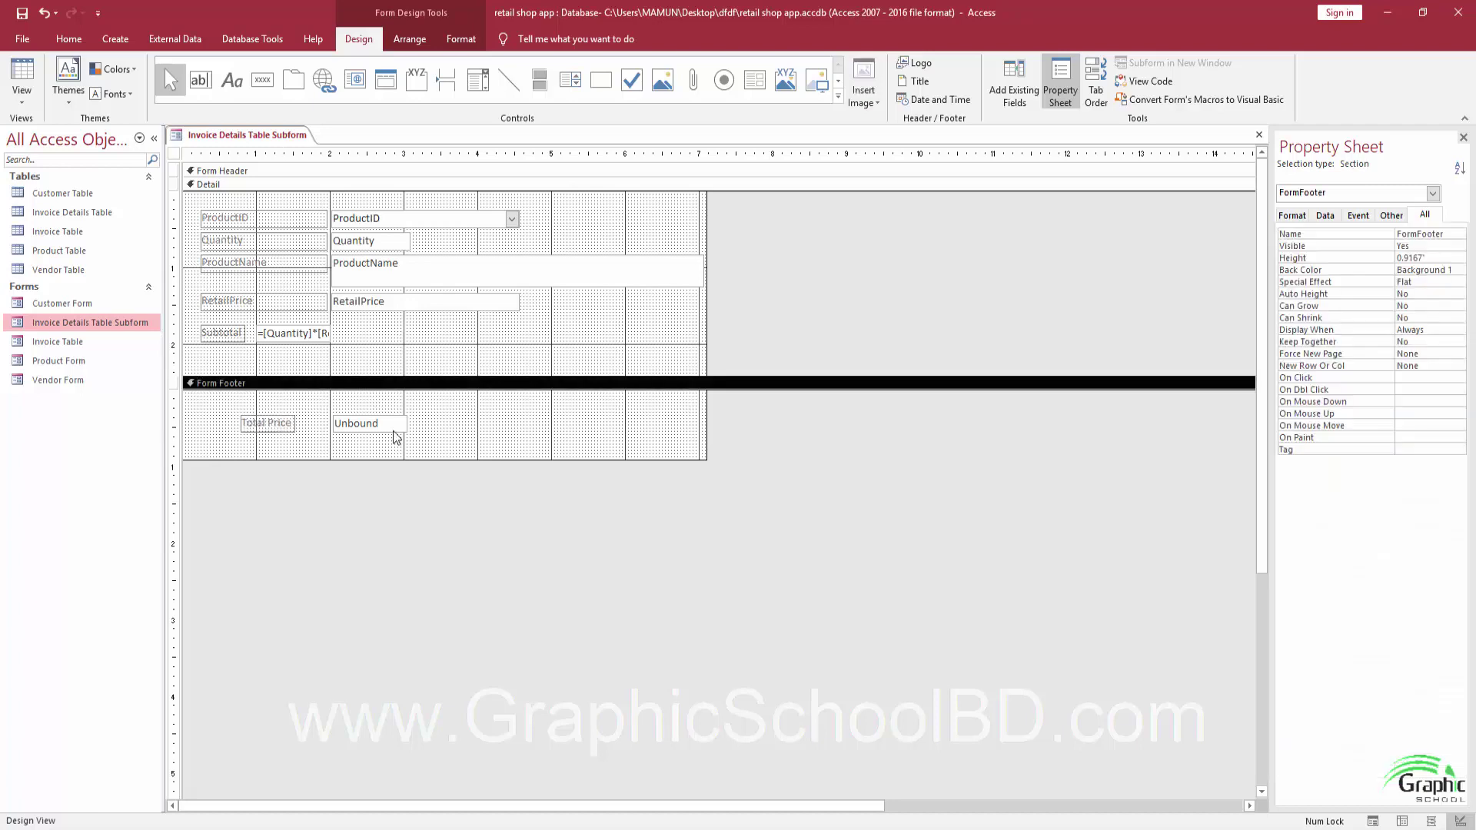
pyautogui.click(394, 427)
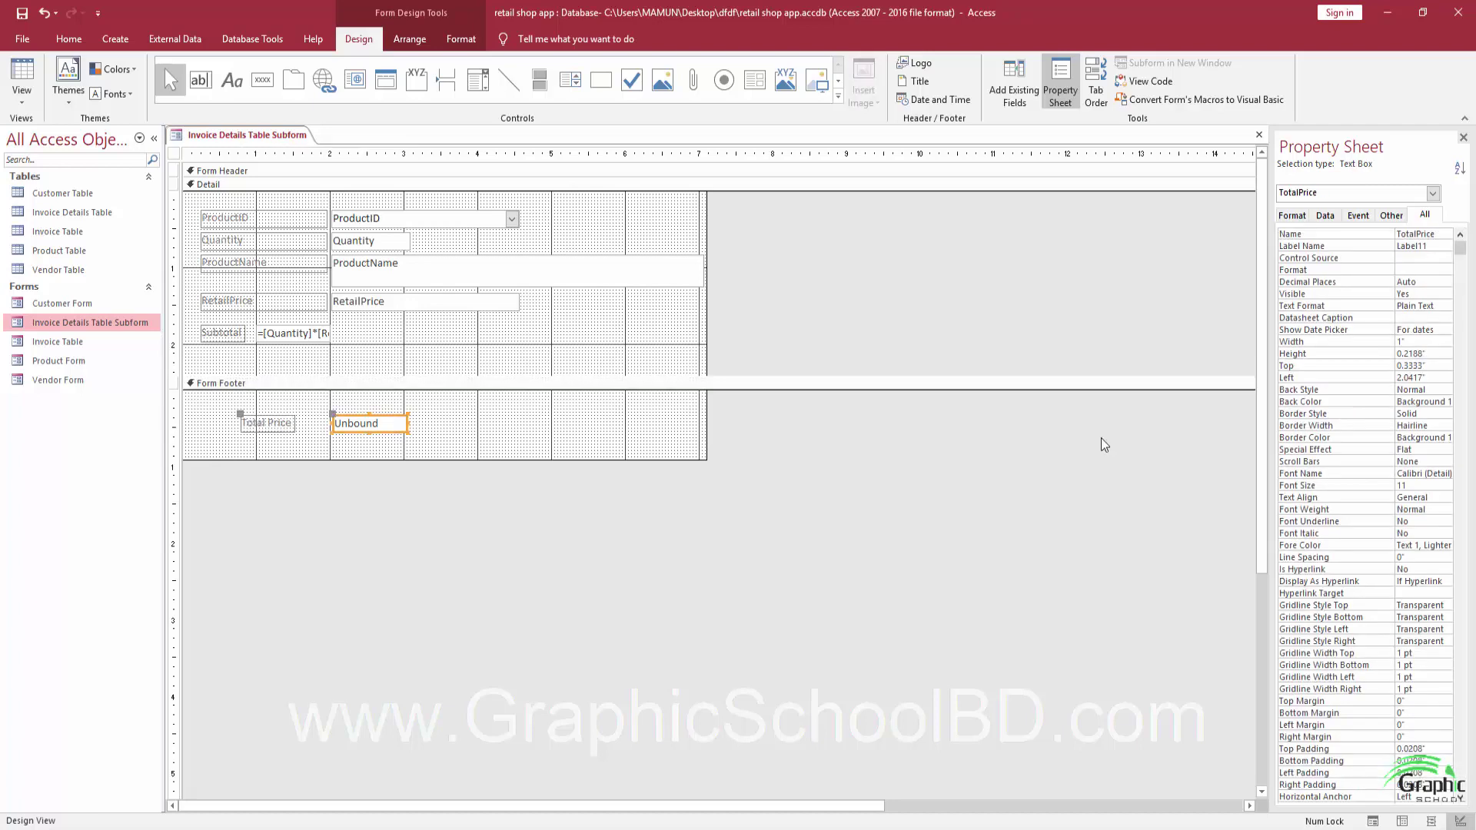
pyautogui.click(1432, 235)
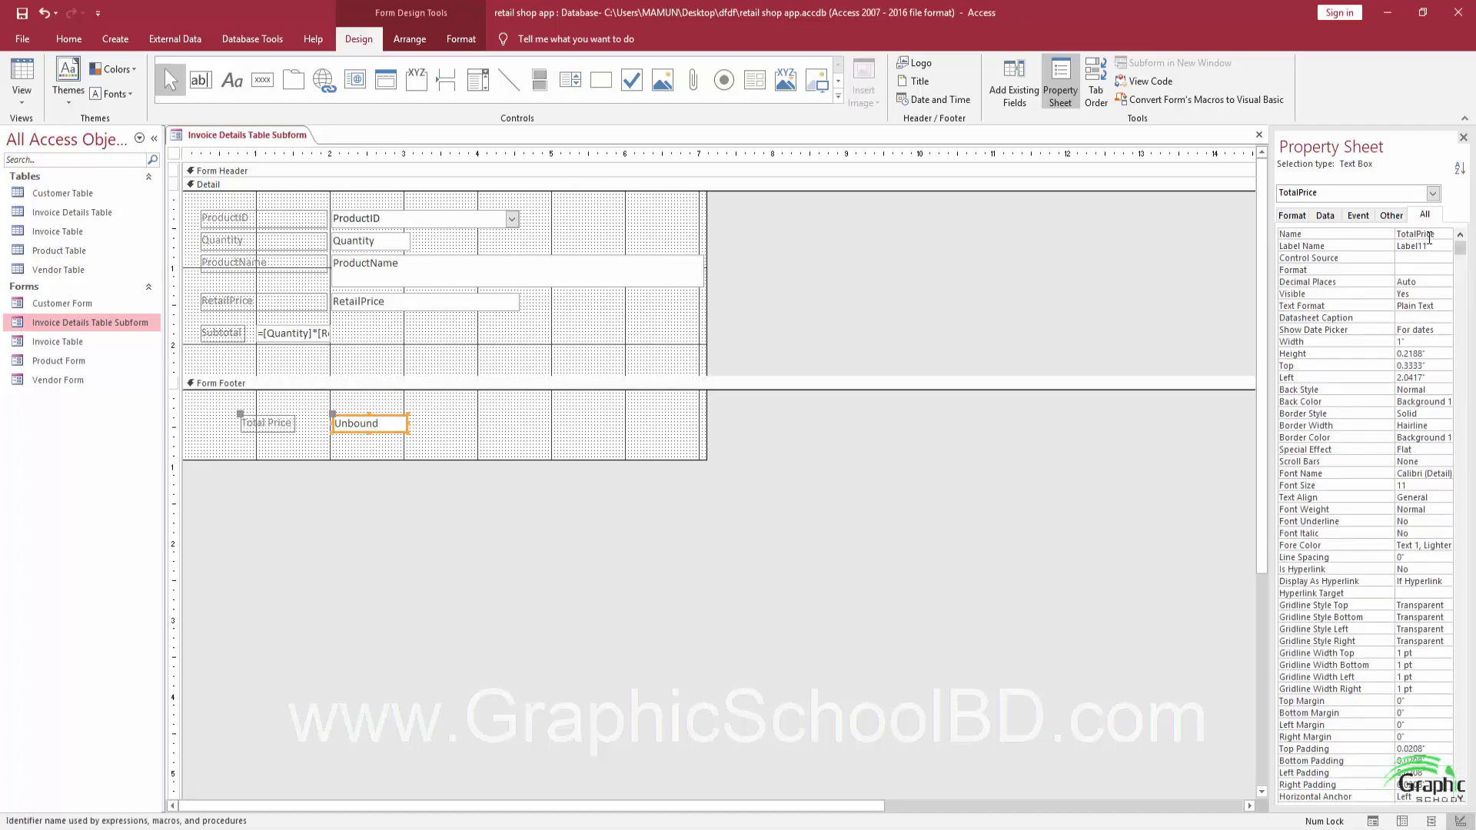
pyautogui.moveTo(451, 431); pyautogui.dragTo(241, 416)
pyautogui.click(352, 418)
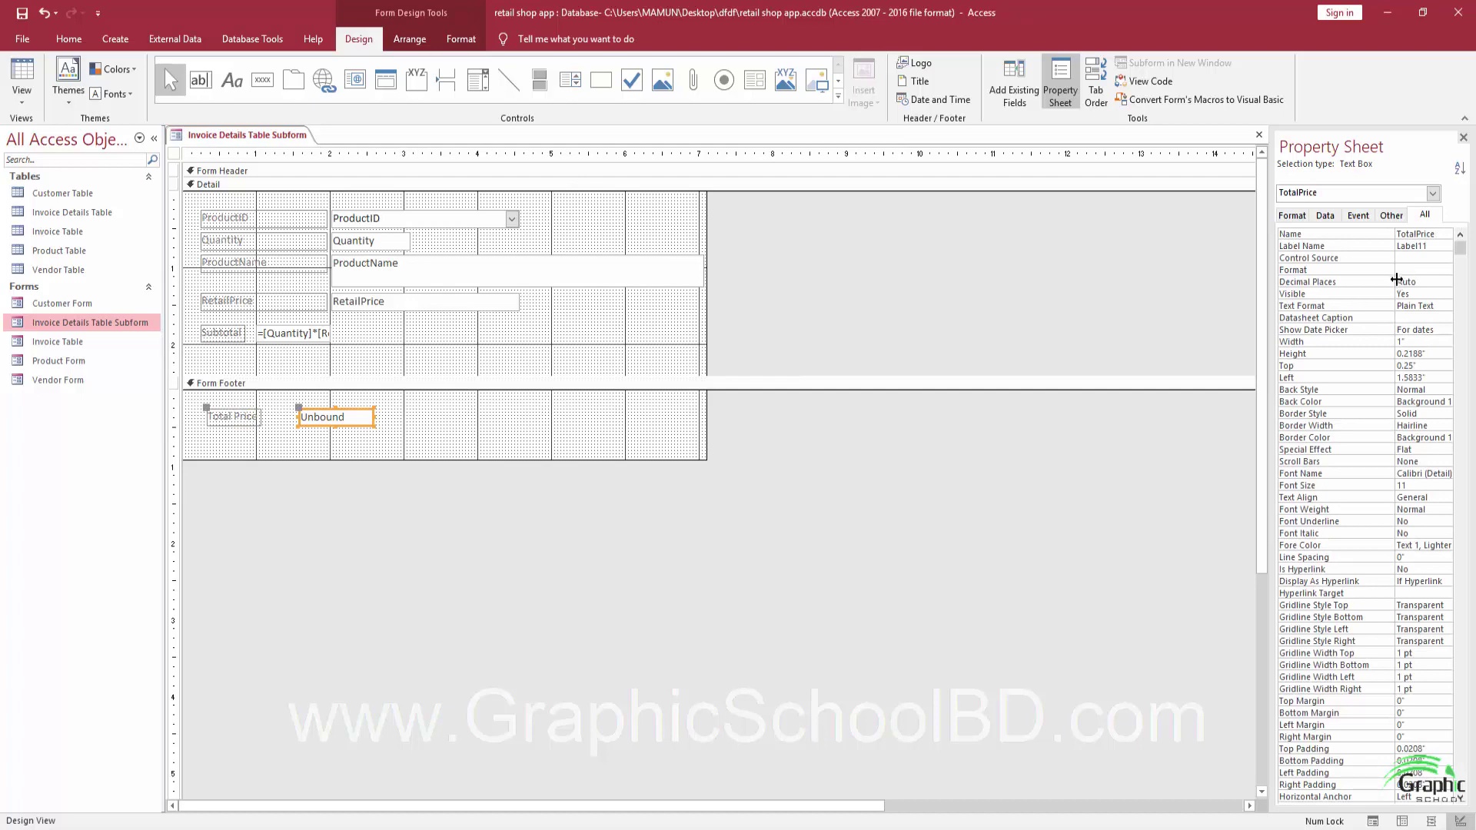
pyautogui.click(1430, 258)
# Set TotalPrice's control source to =Sum([Quantity]*[RetailPrice]) using Expression Builder.
pyautogui.click(1446, 259)
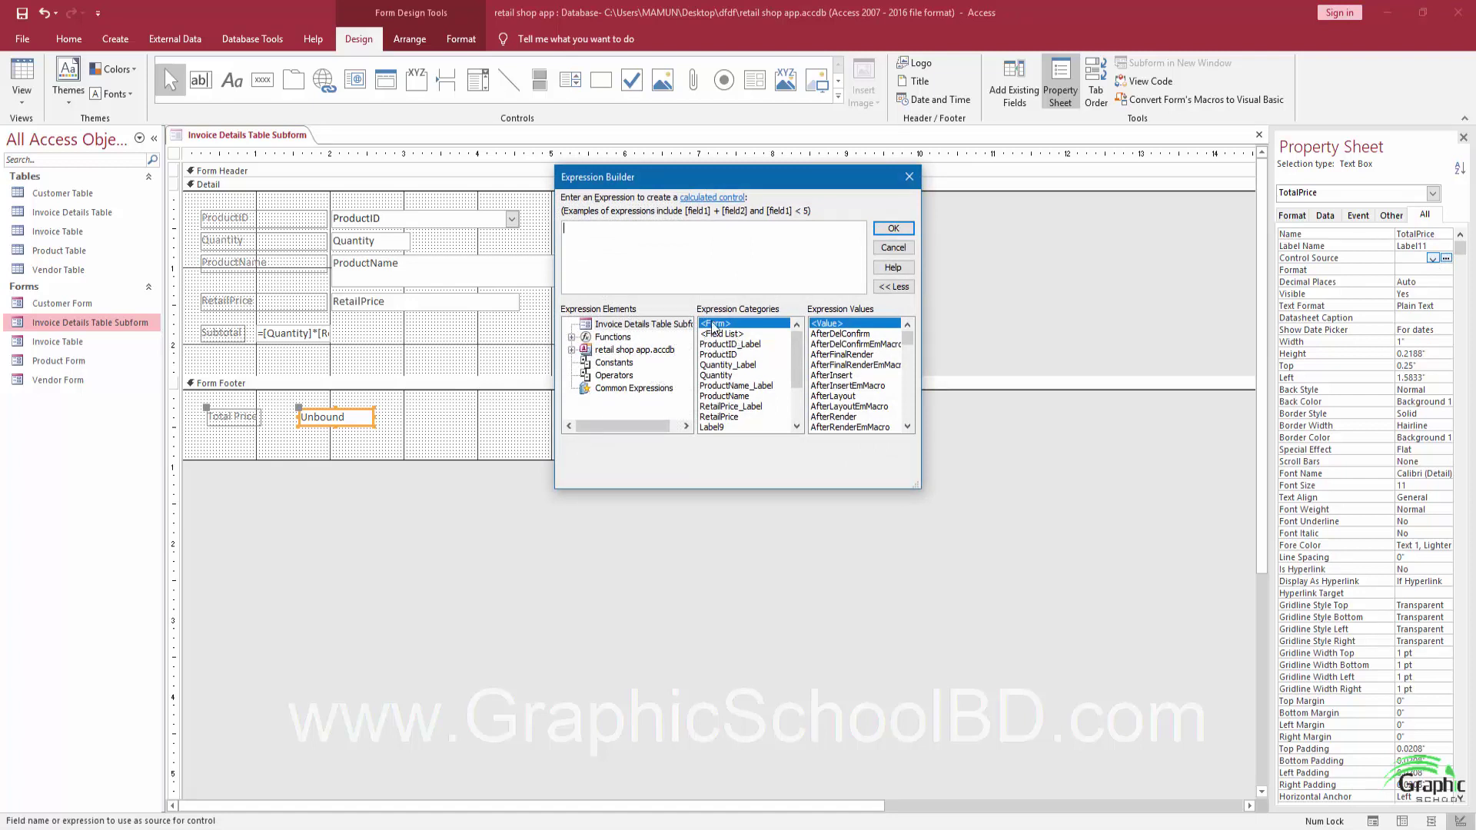
pyautogui.click(723, 376)
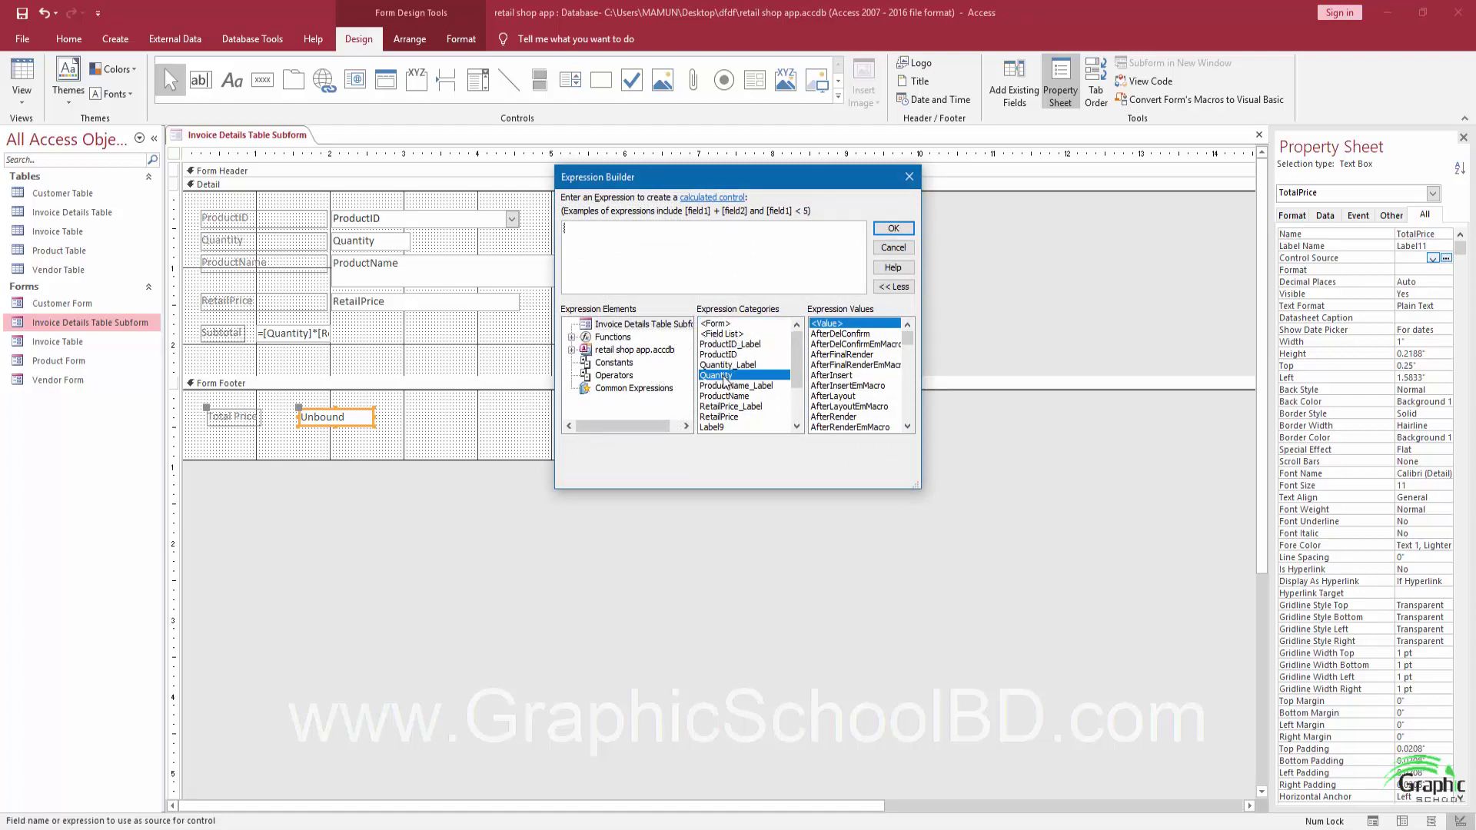
pyautogui.click(721, 416)
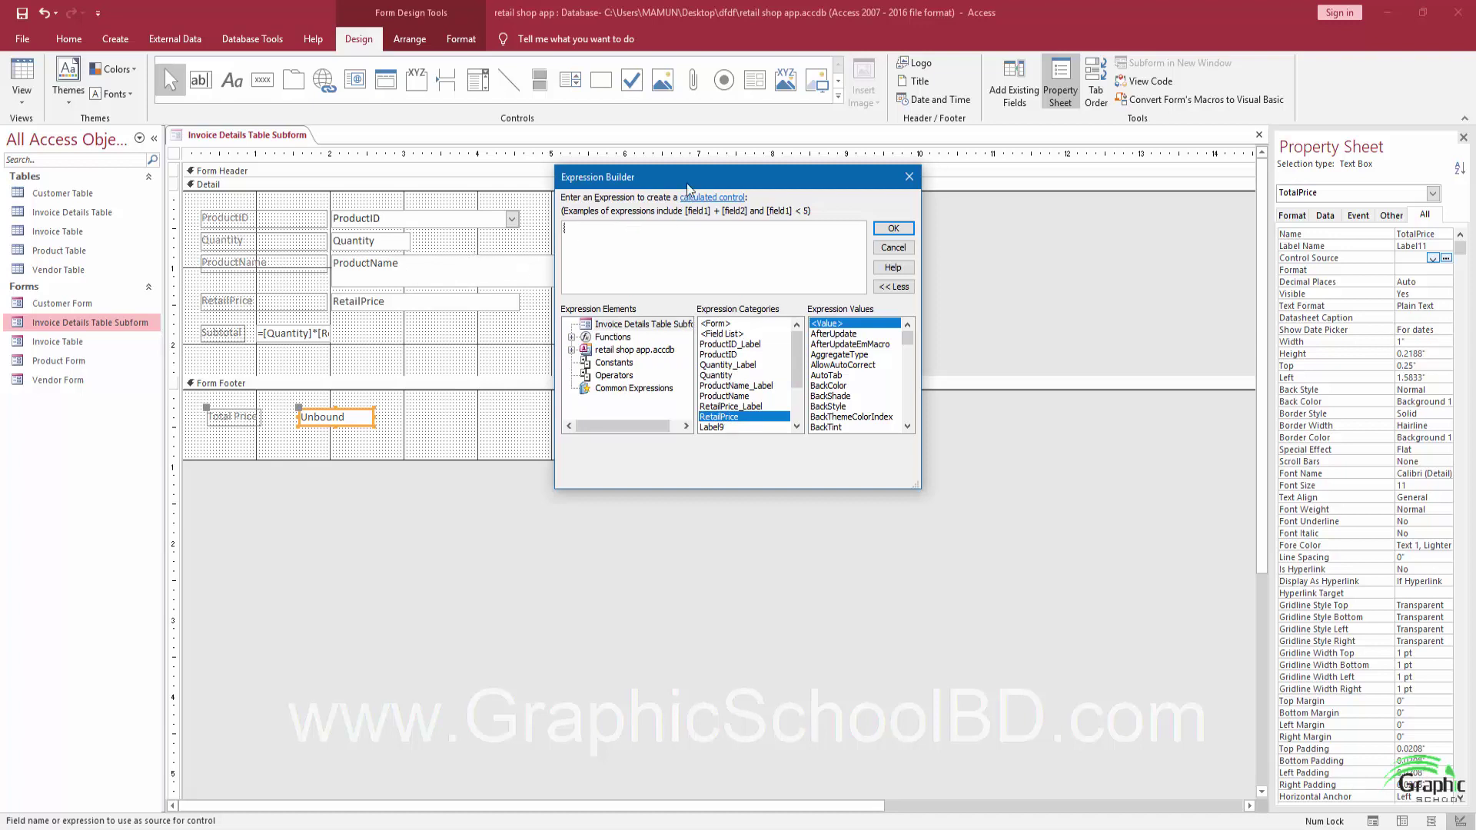
pyautogui.moveTo(686, 183); pyautogui.dragTo(632, 219)
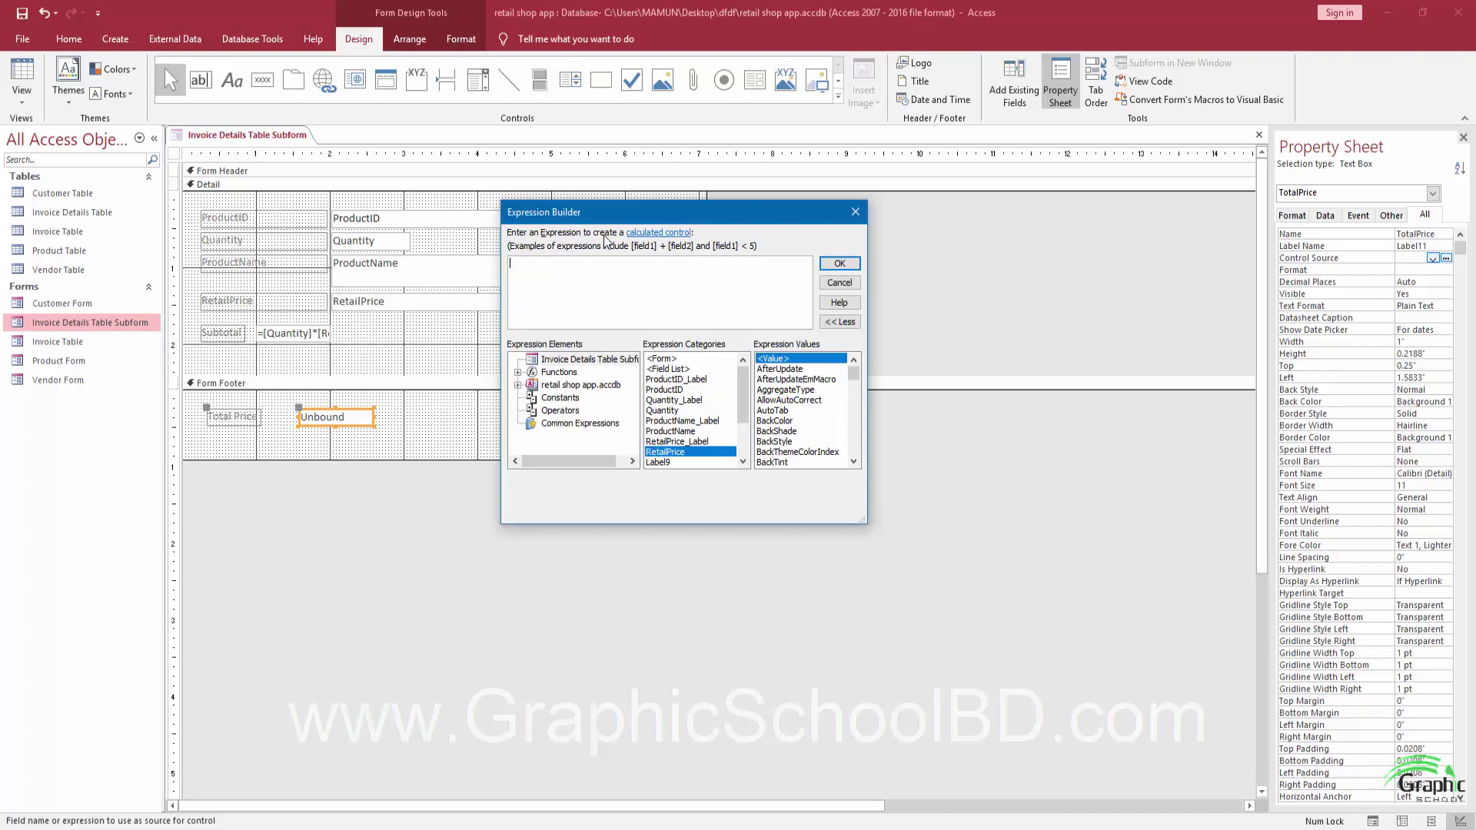
pyautogui.write('su')
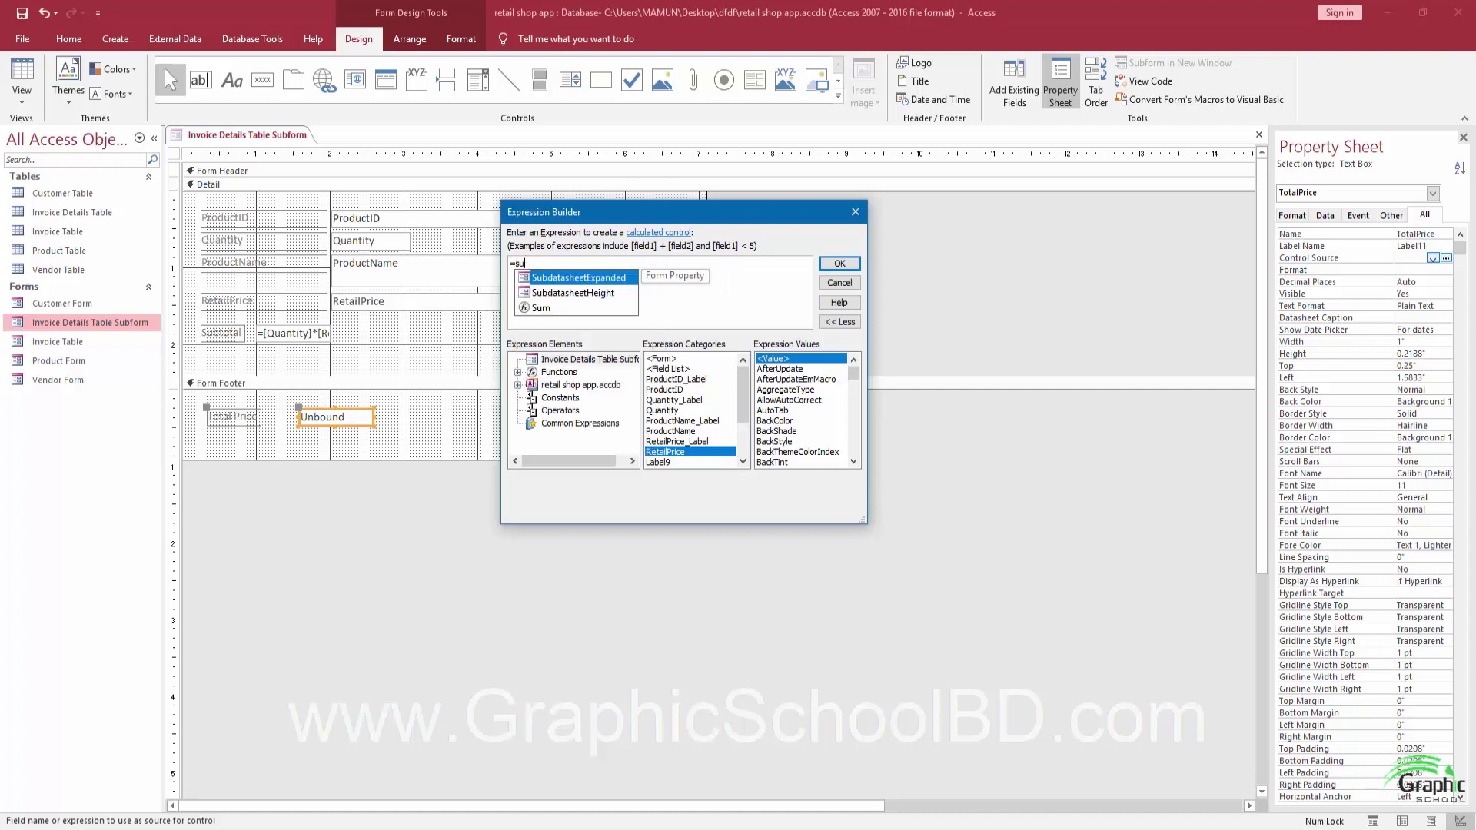
pyautogui.write('m(')
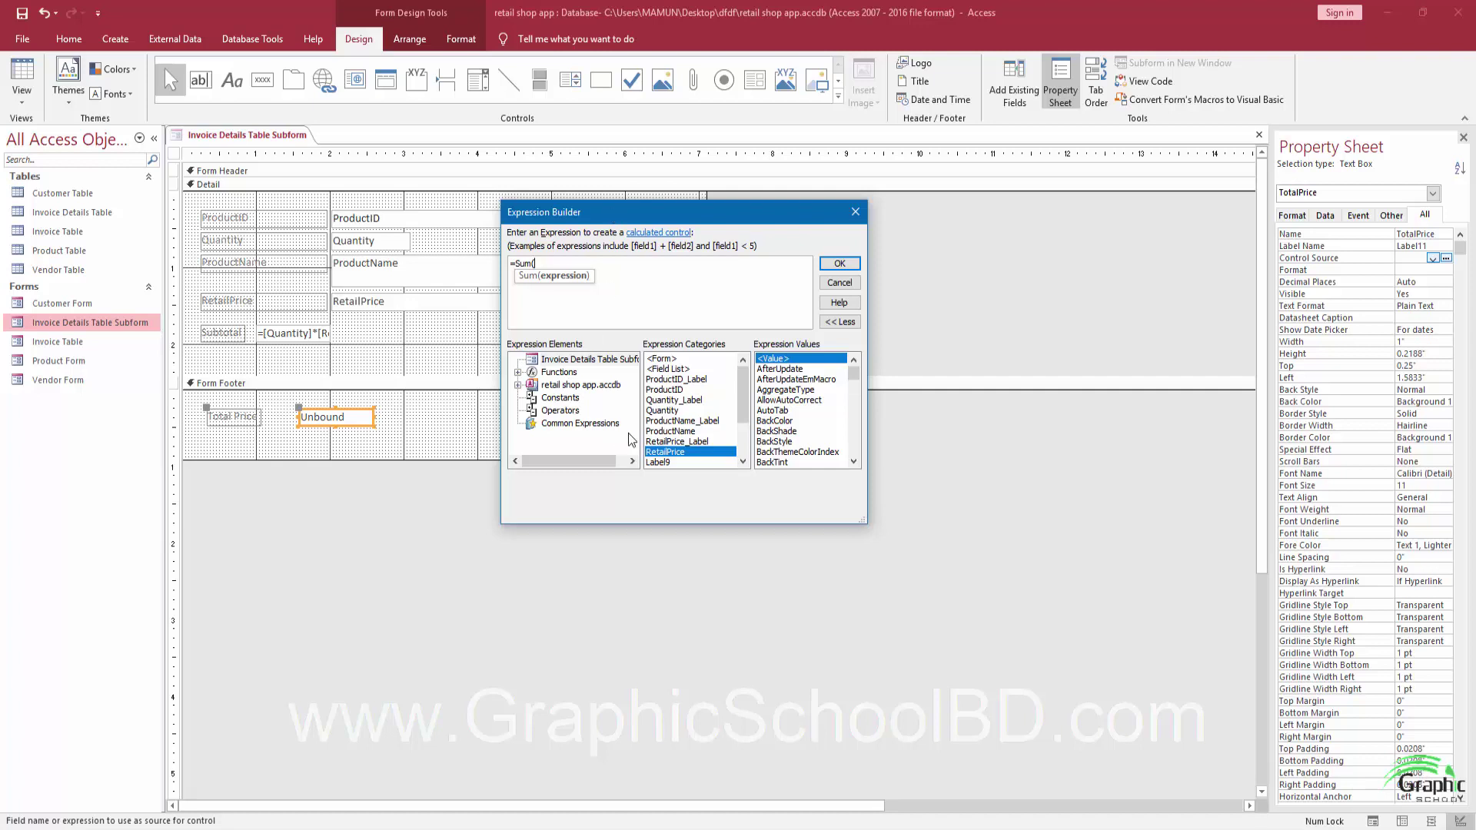
pyautogui.click(674, 412)
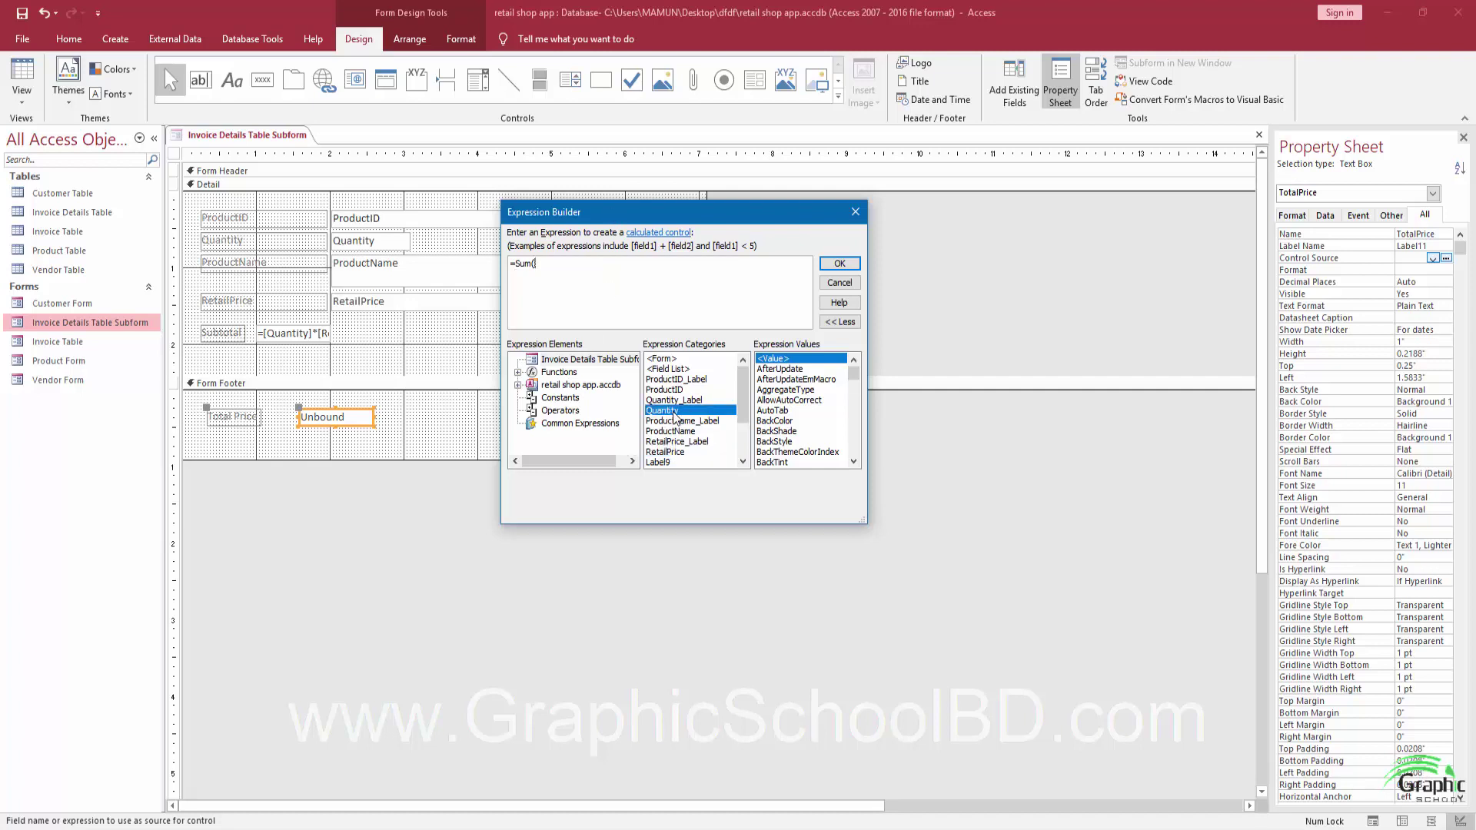
pyautogui.doubleClick(674, 412)
pyautogui.write('*')
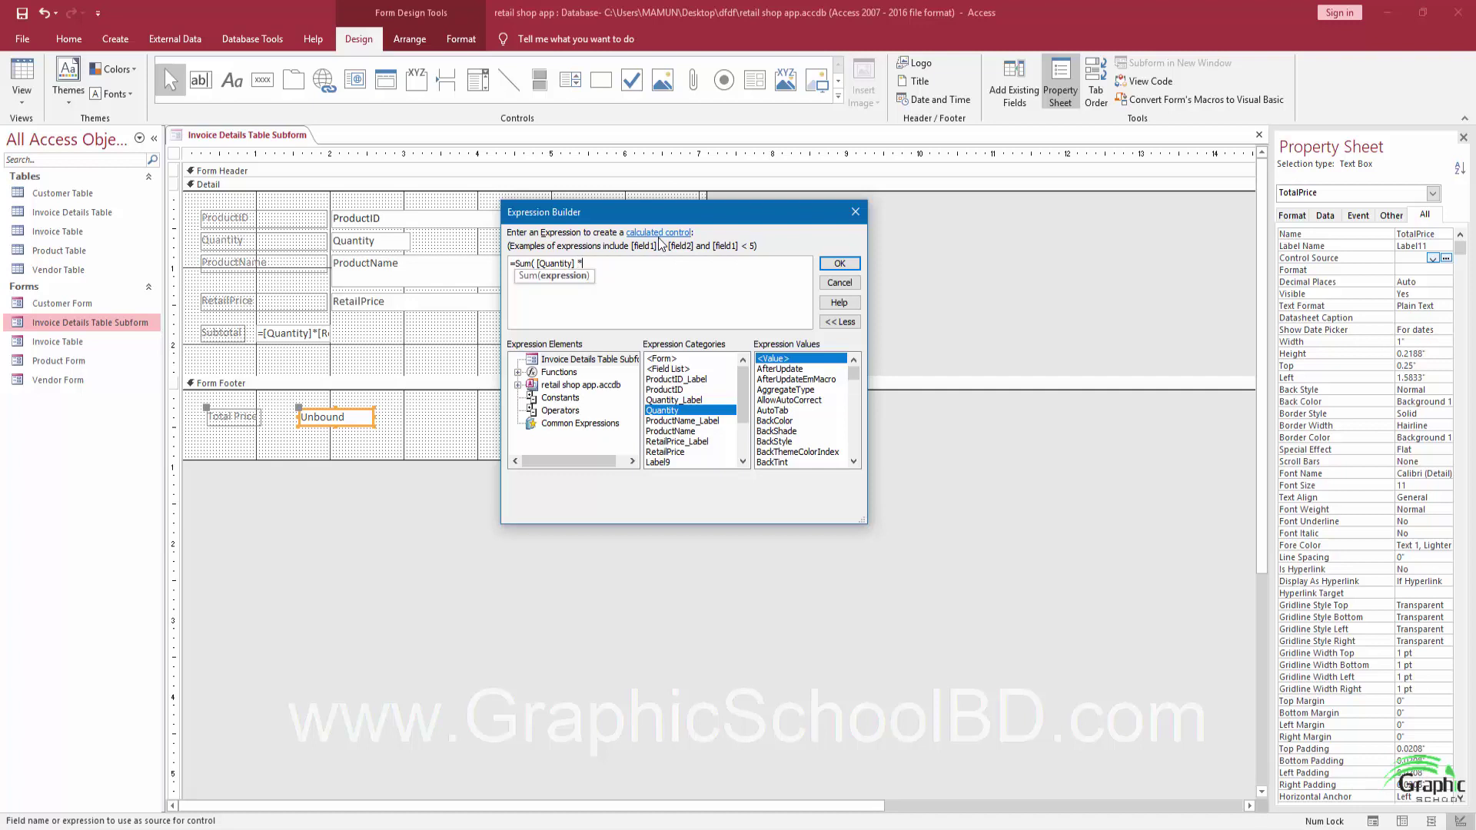
pyautogui.click(673, 452)
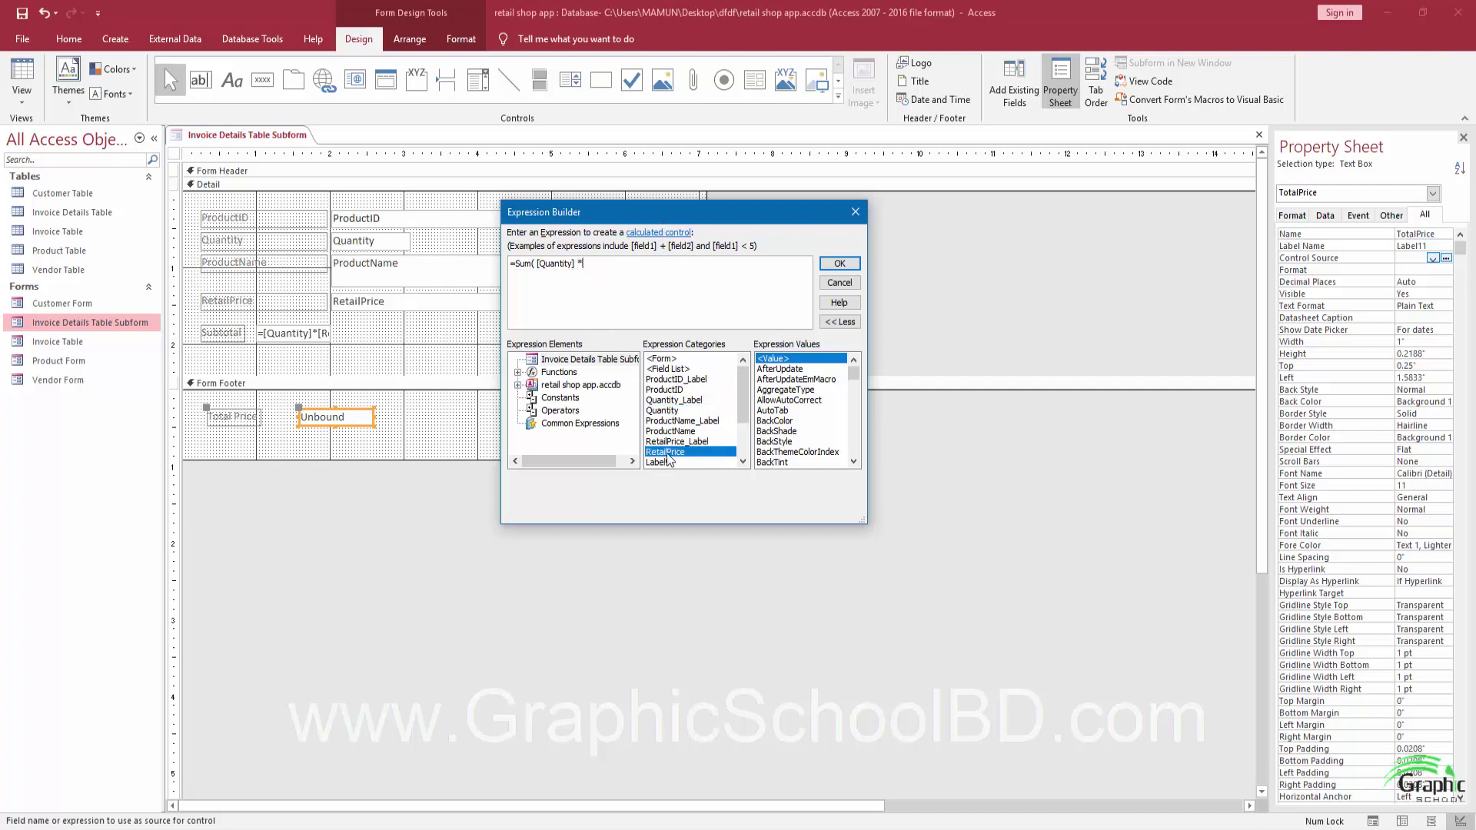
pyautogui.doubleClick(671, 453)
pyautogui.click(634, 305)
pyautogui.click(838, 263)
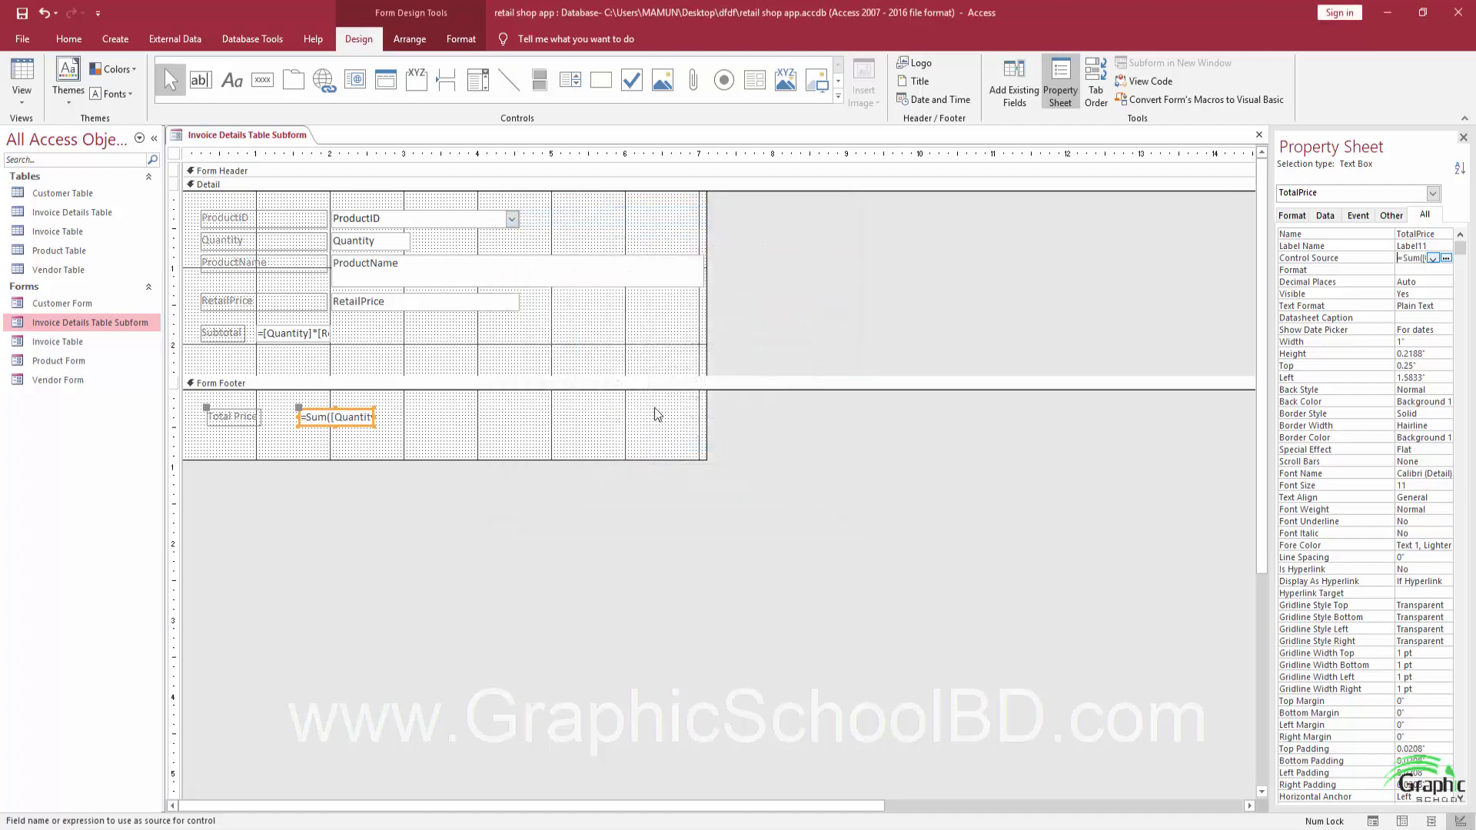
# View the subform in Form View to confirm Total Price shows 1125.
pyautogui.click(427, 409)
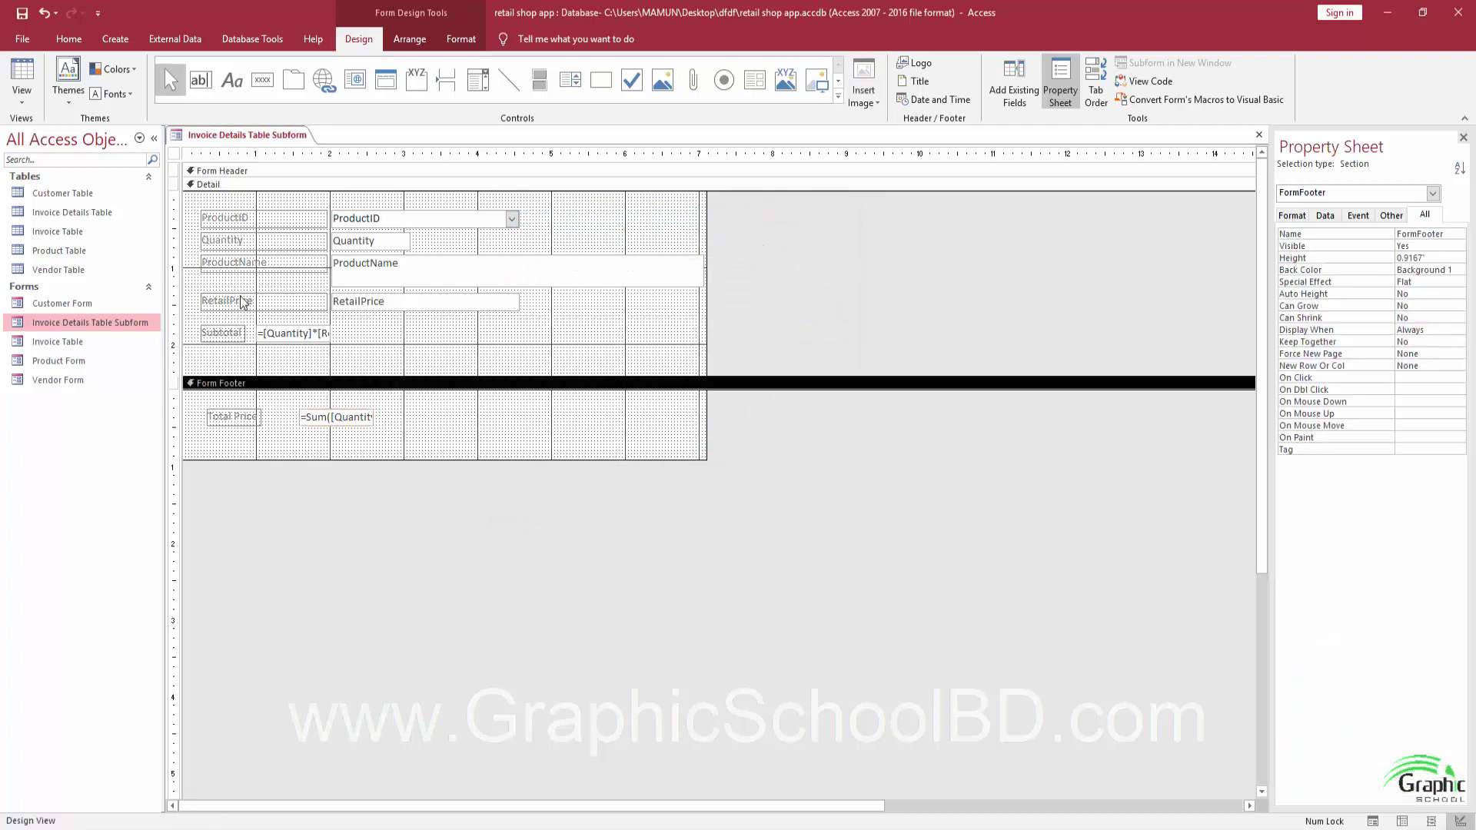
pyautogui.click(23, 96)
pyautogui.click(45, 141)
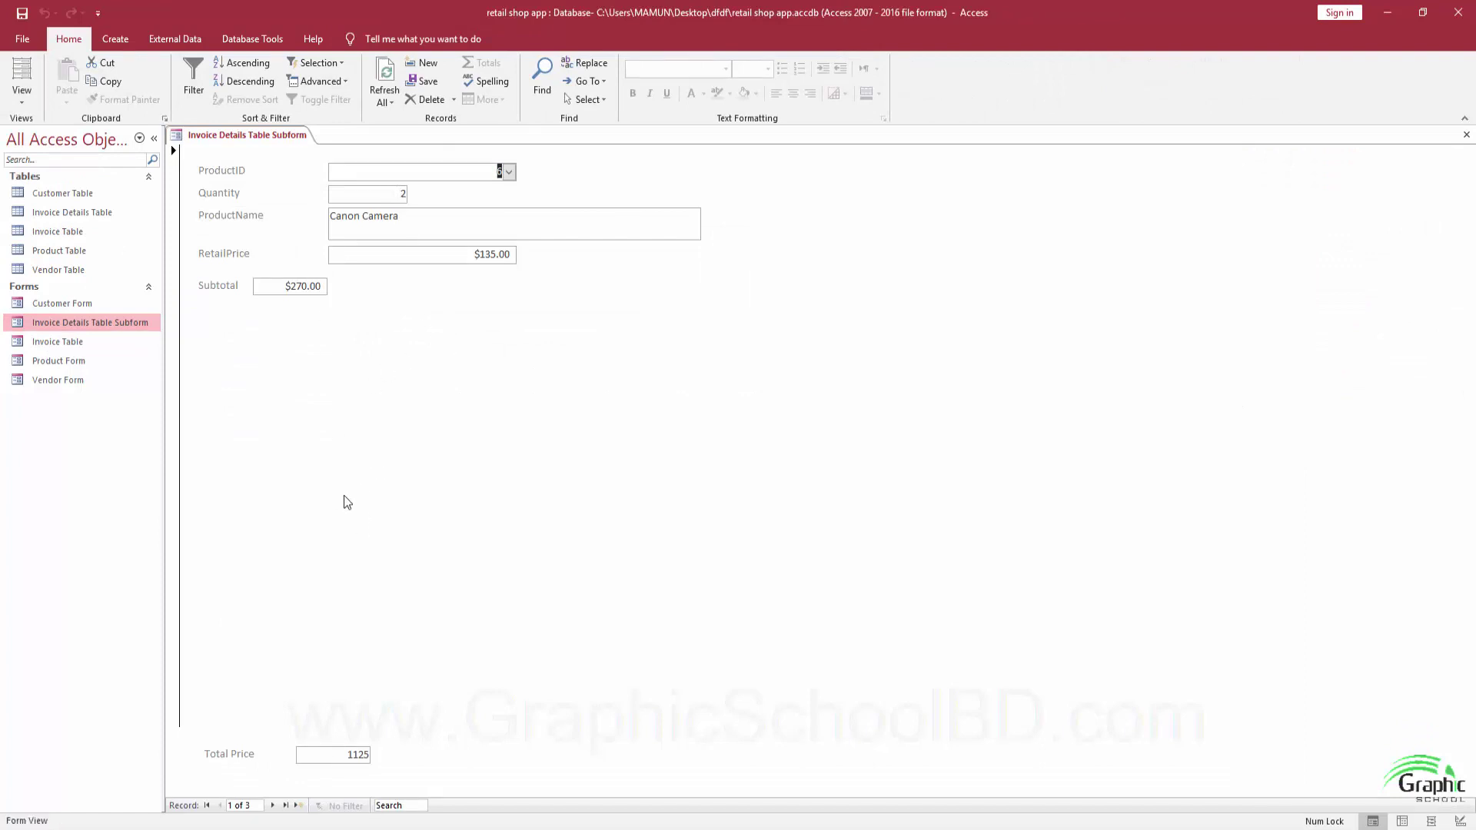
pyautogui.doubleClick(348, 756)
pyautogui.click(312, 752)
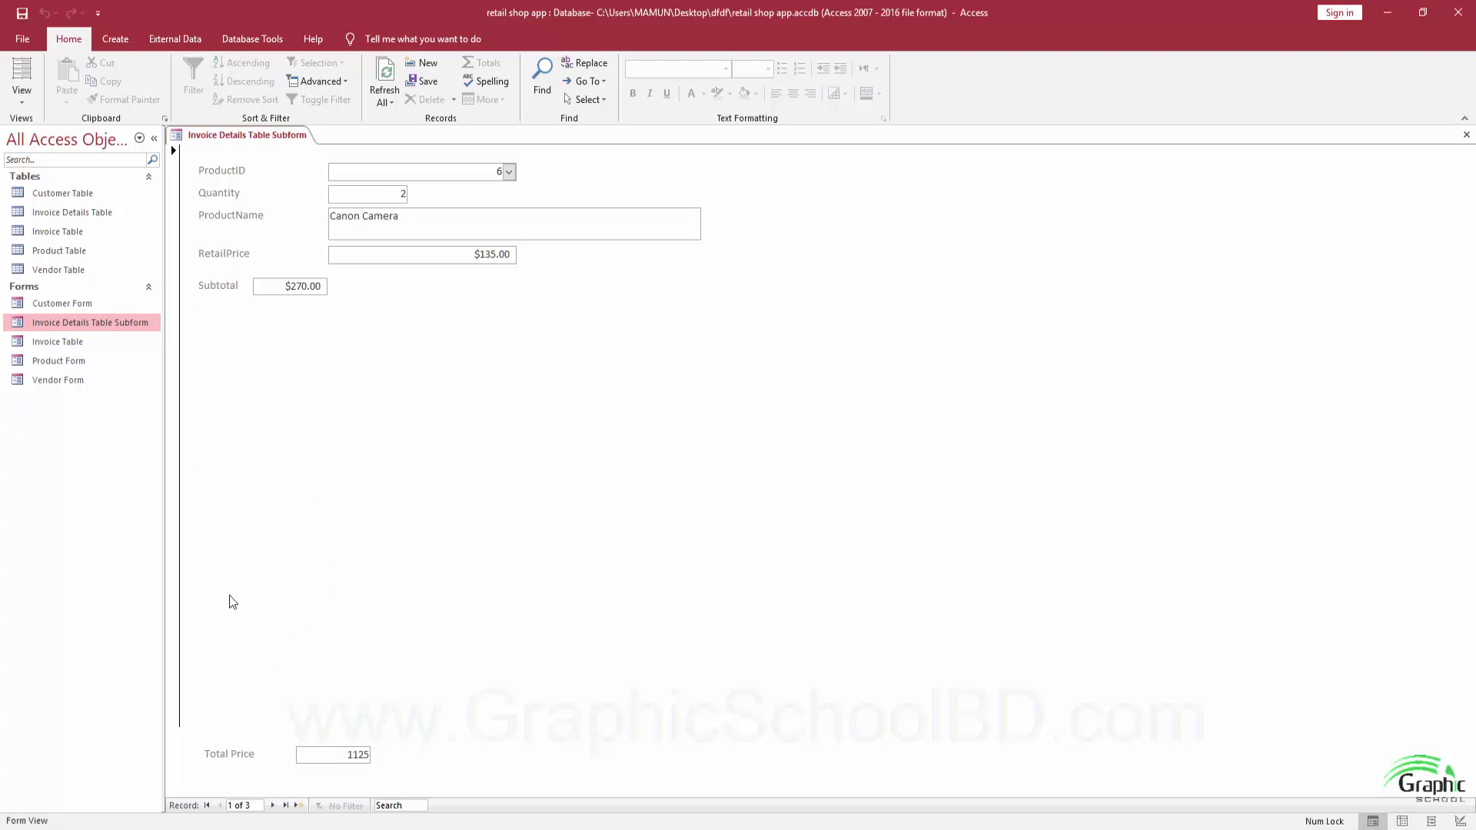
# Save and close the Invoice Details Table Subform, then reopen the Invoice Table form.
pyautogui.click(71, 343)
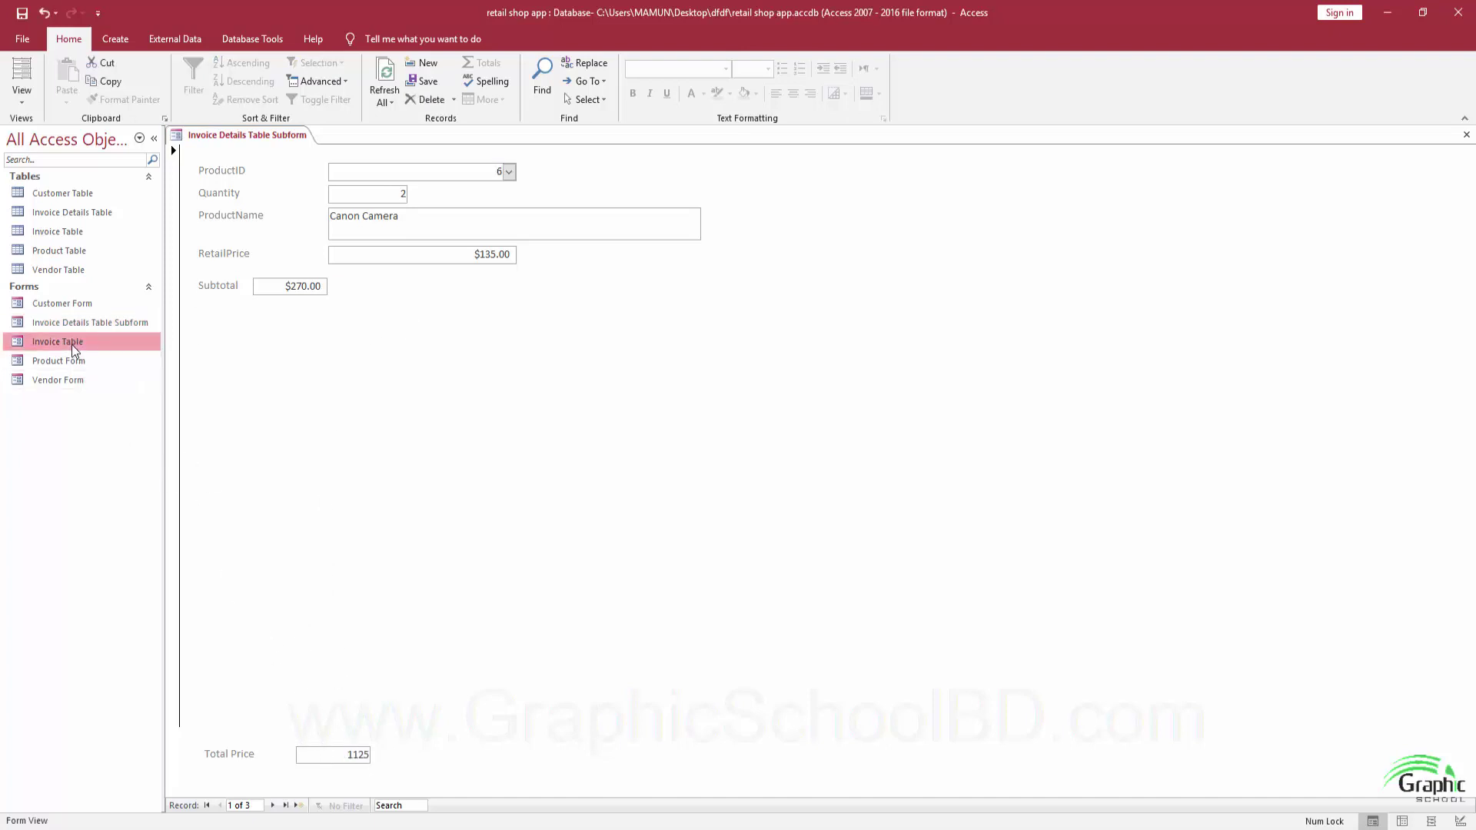
pyautogui.doubleClick(71, 343)
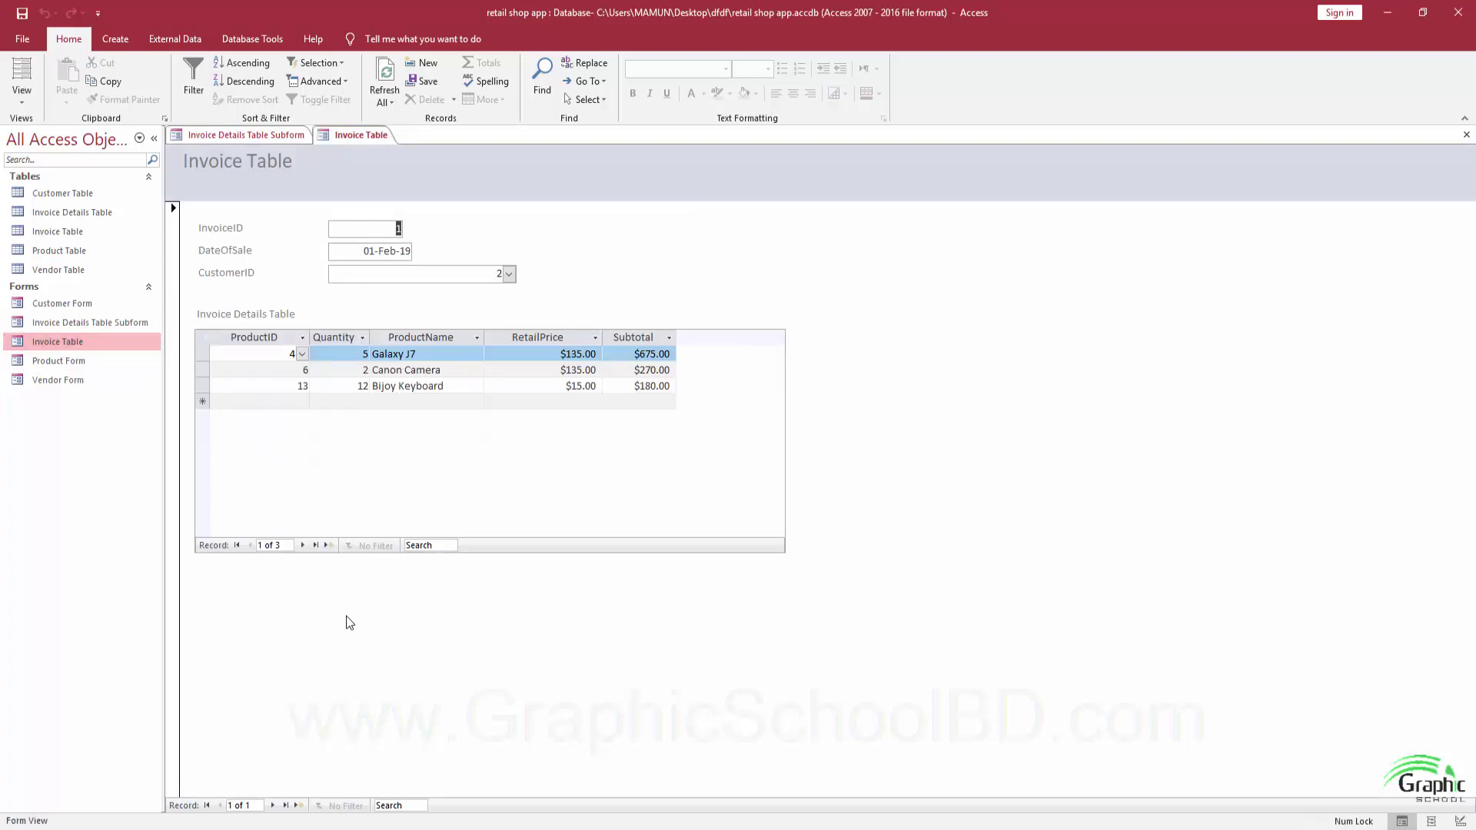
pyautogui.click(1467, 135)
pyautogui.click(1467, 136)
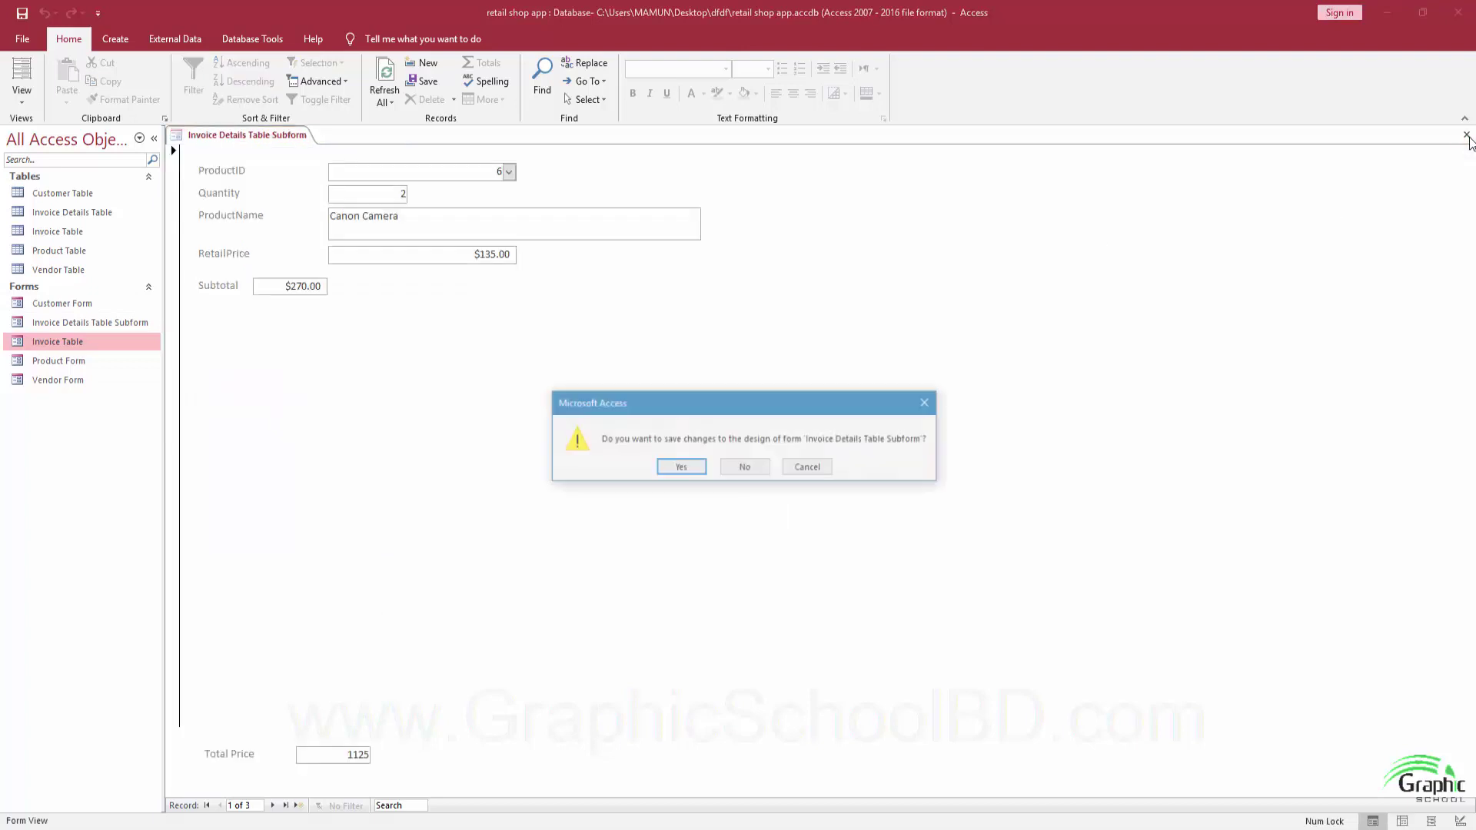
pyautogui.click(676, 468)
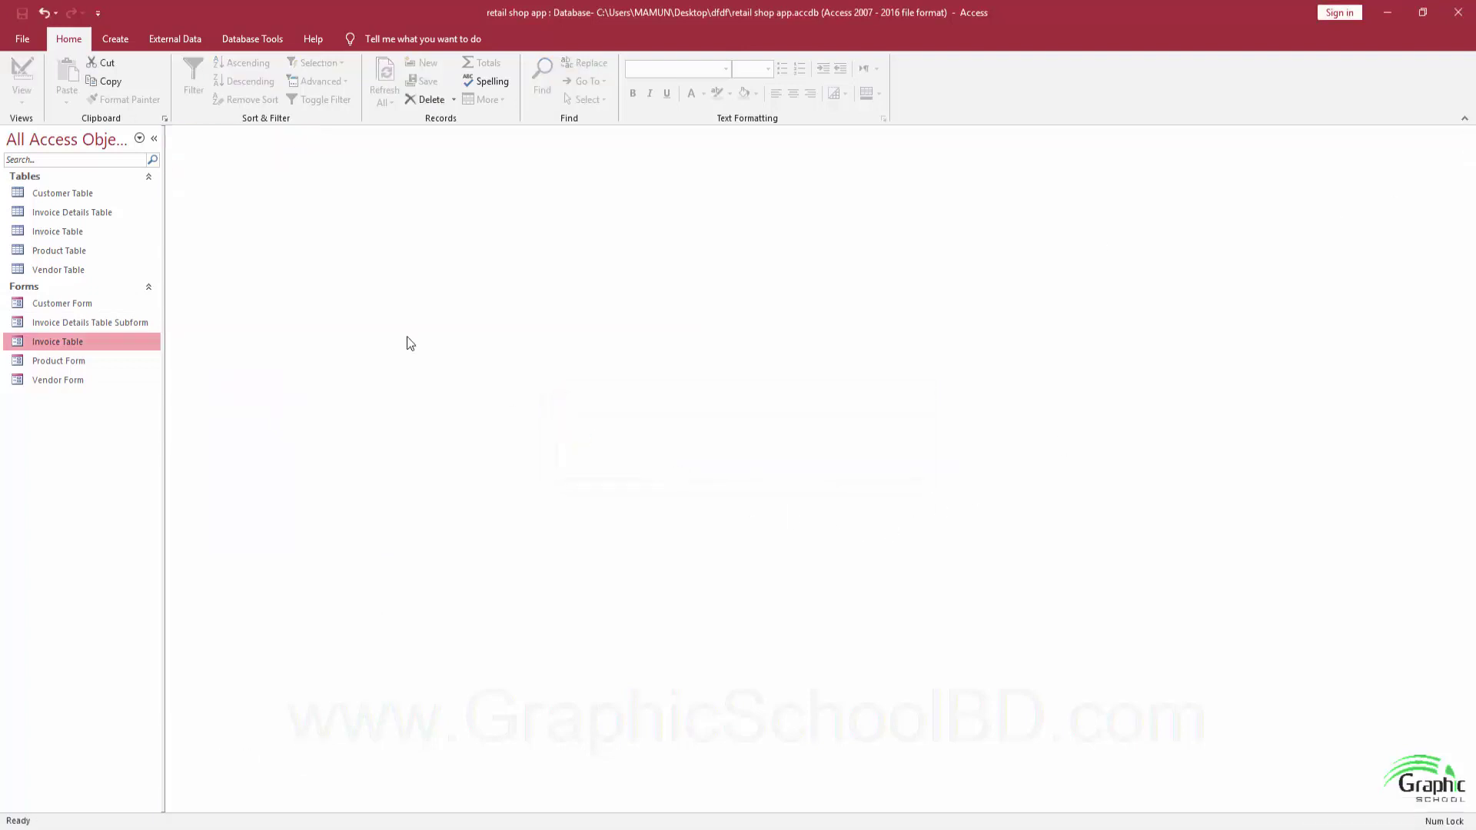
pyautogui.doubleClick(63, 343)
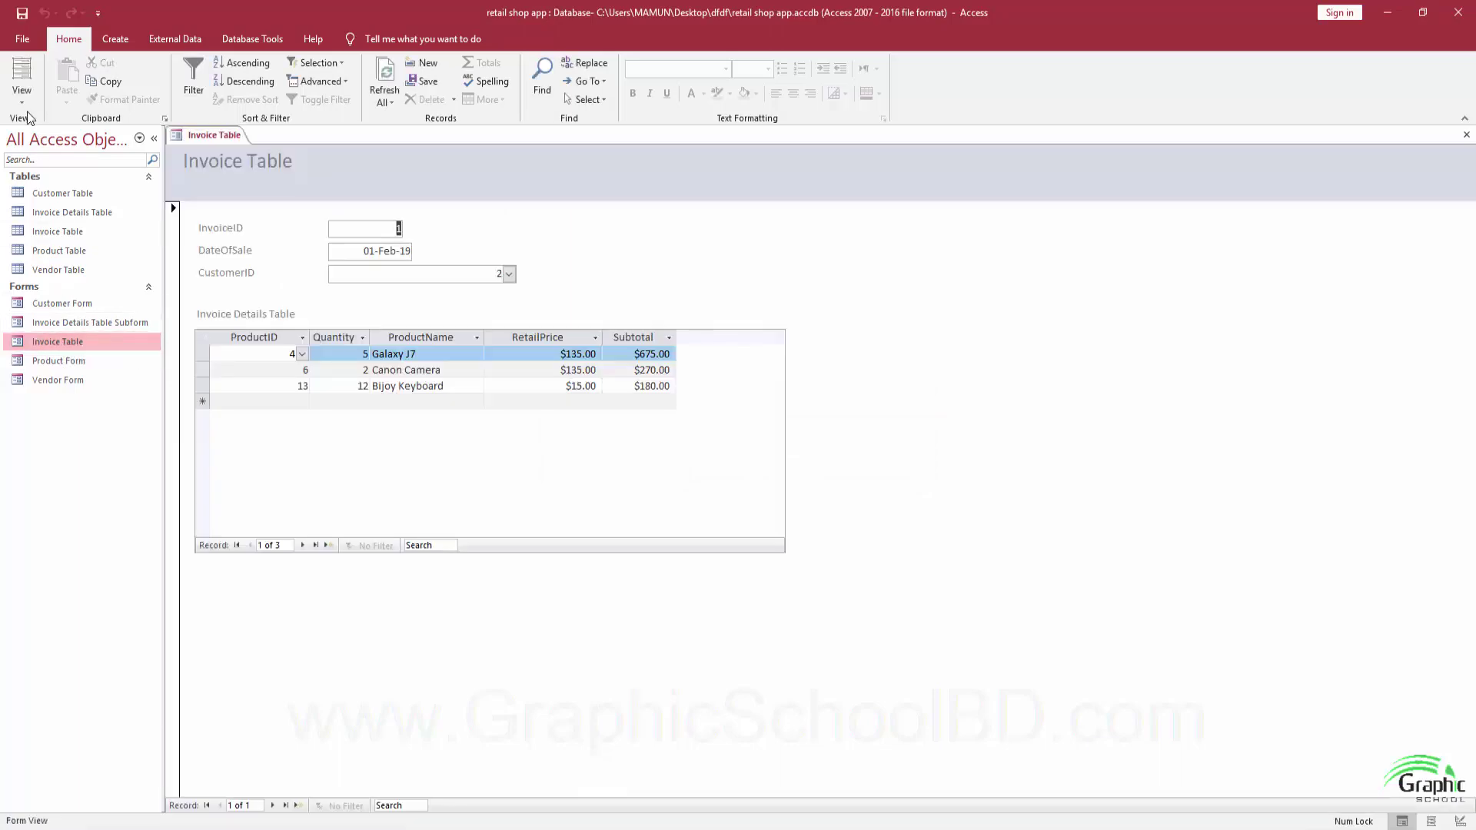
# Switch Invoice Table to Design View and enlarge its form footer.
pyautogui.click(28, 117)
pyautogui.click(38, 201)
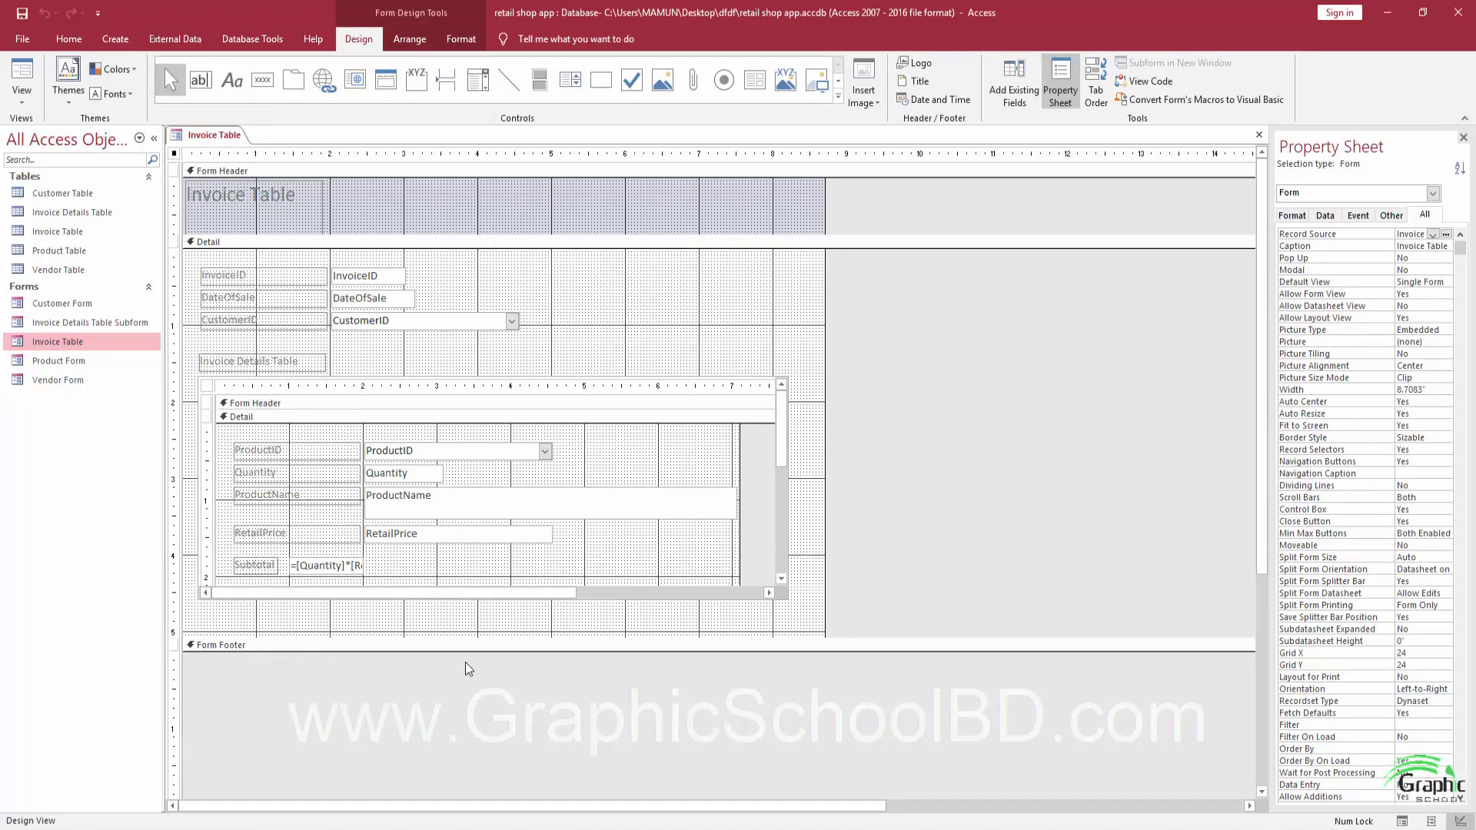
pyautogui.moveTo(463, 651); pyautogui.dragTo(465, 711)
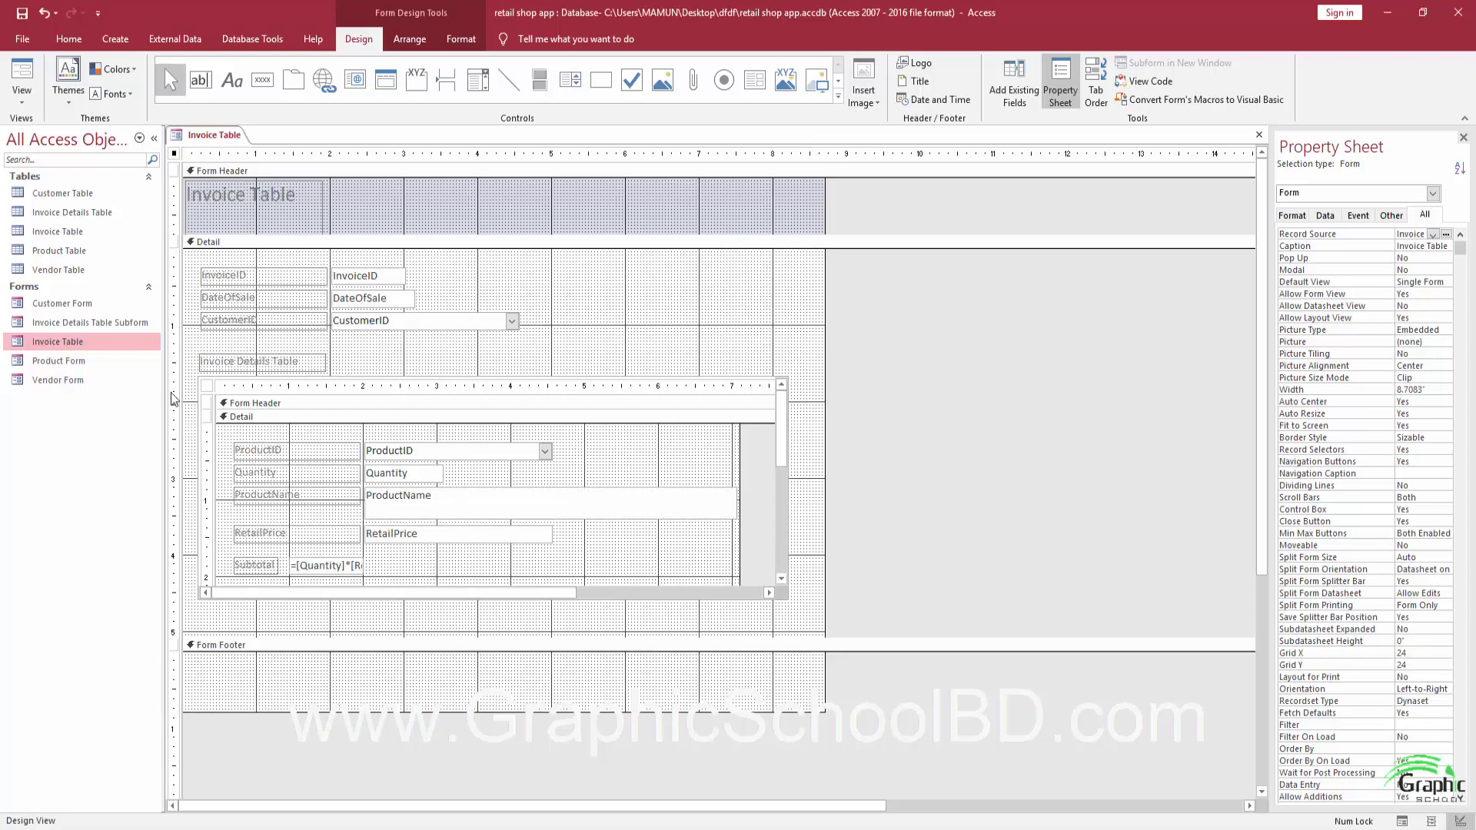
# Add an unbound text box to the footer with its label renamed to 'Order Total'.
pyautogui.click(200, 80)
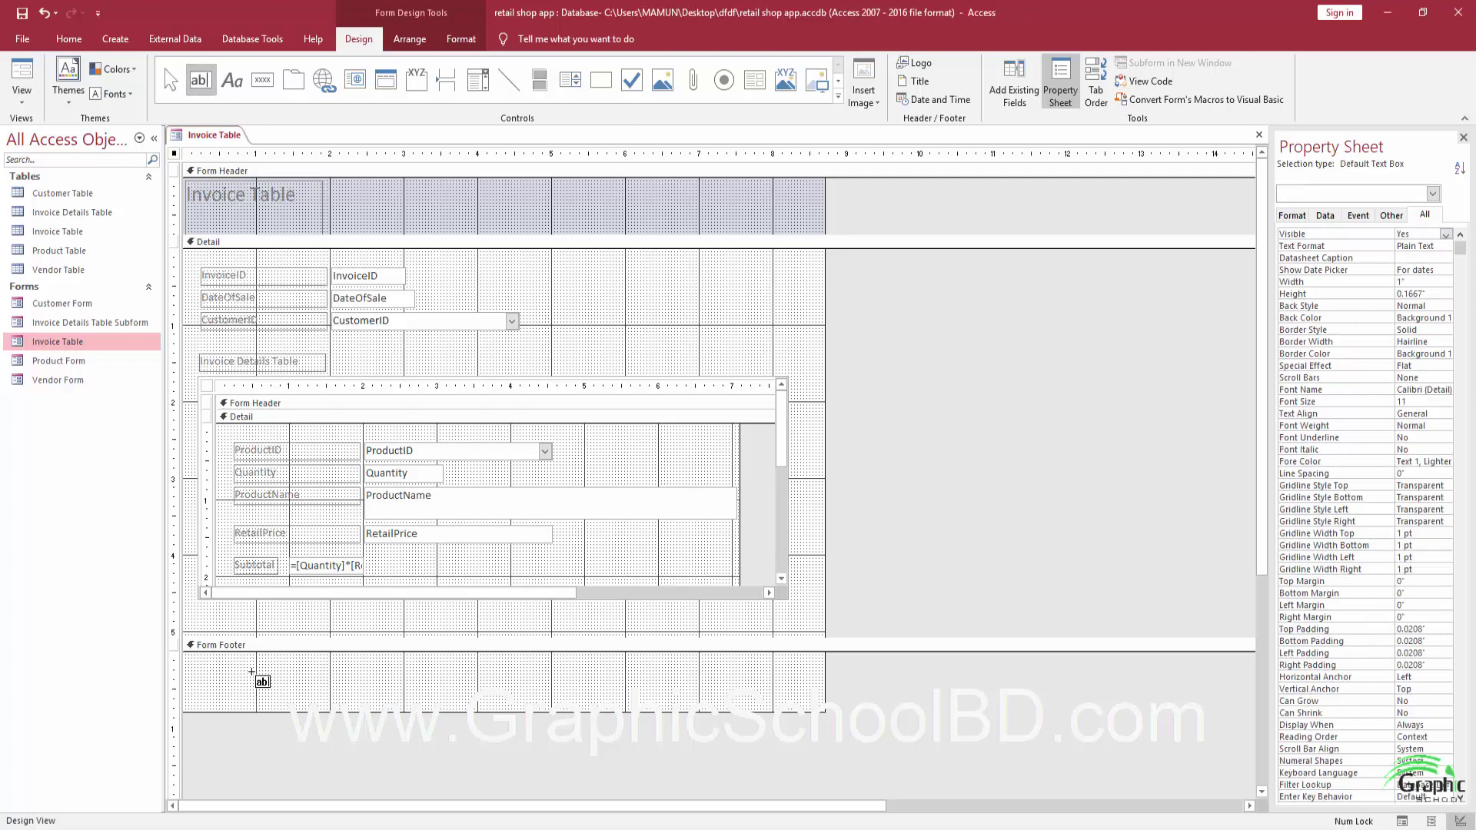
pyautogui.click(303, 683)
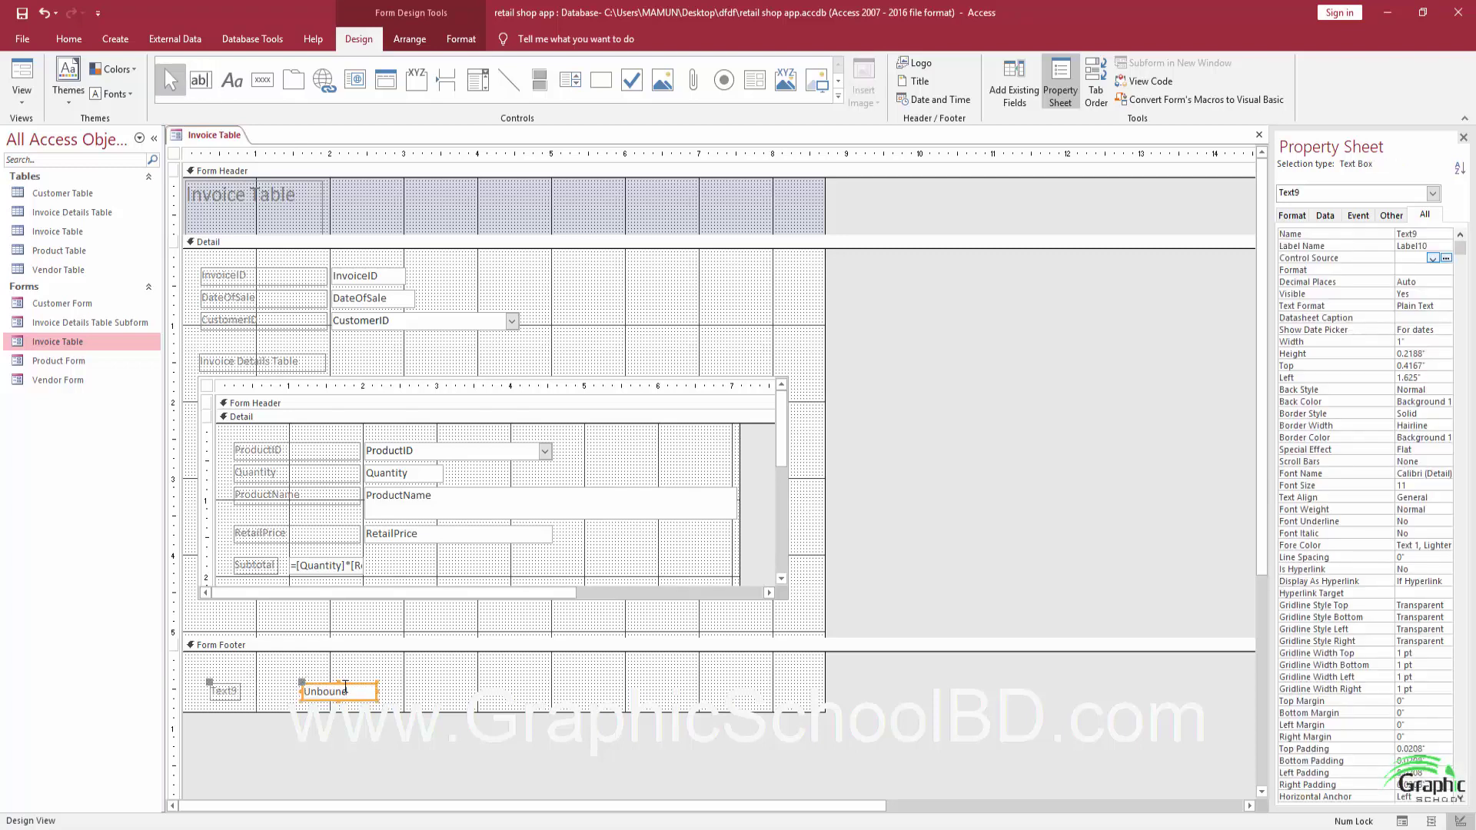
pyautogui.moveTo(344, 686); pyautogui.dragTo(366, 668)
pyautogui.click(246, 671)
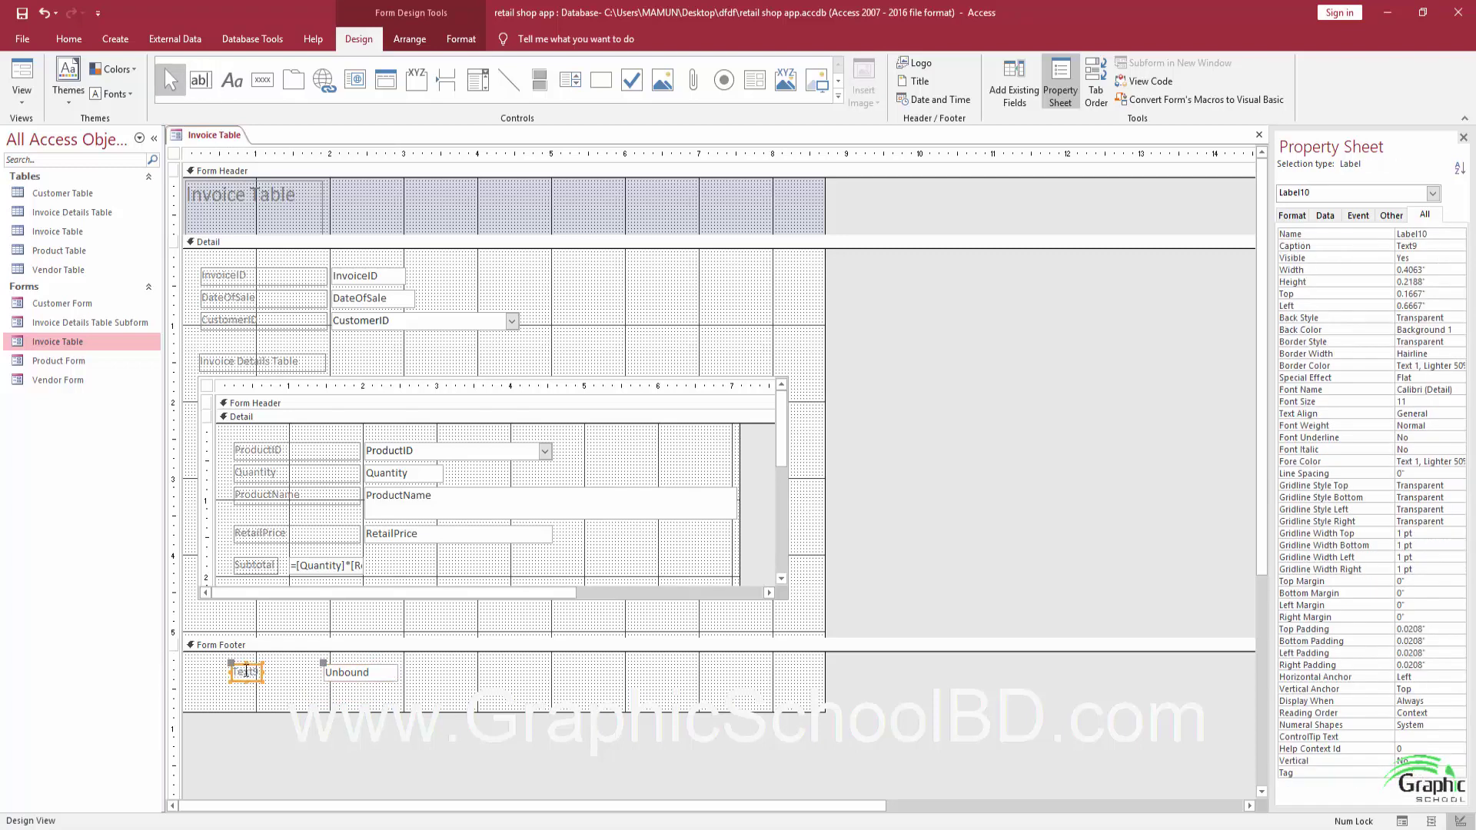
pyautogui.doubleClick(246, 671)
pyautogui.press('BackSpace')
pyautogui.write('Order Total')
pyautogui.click(390, 688)
pyautogui.click(388, 675)
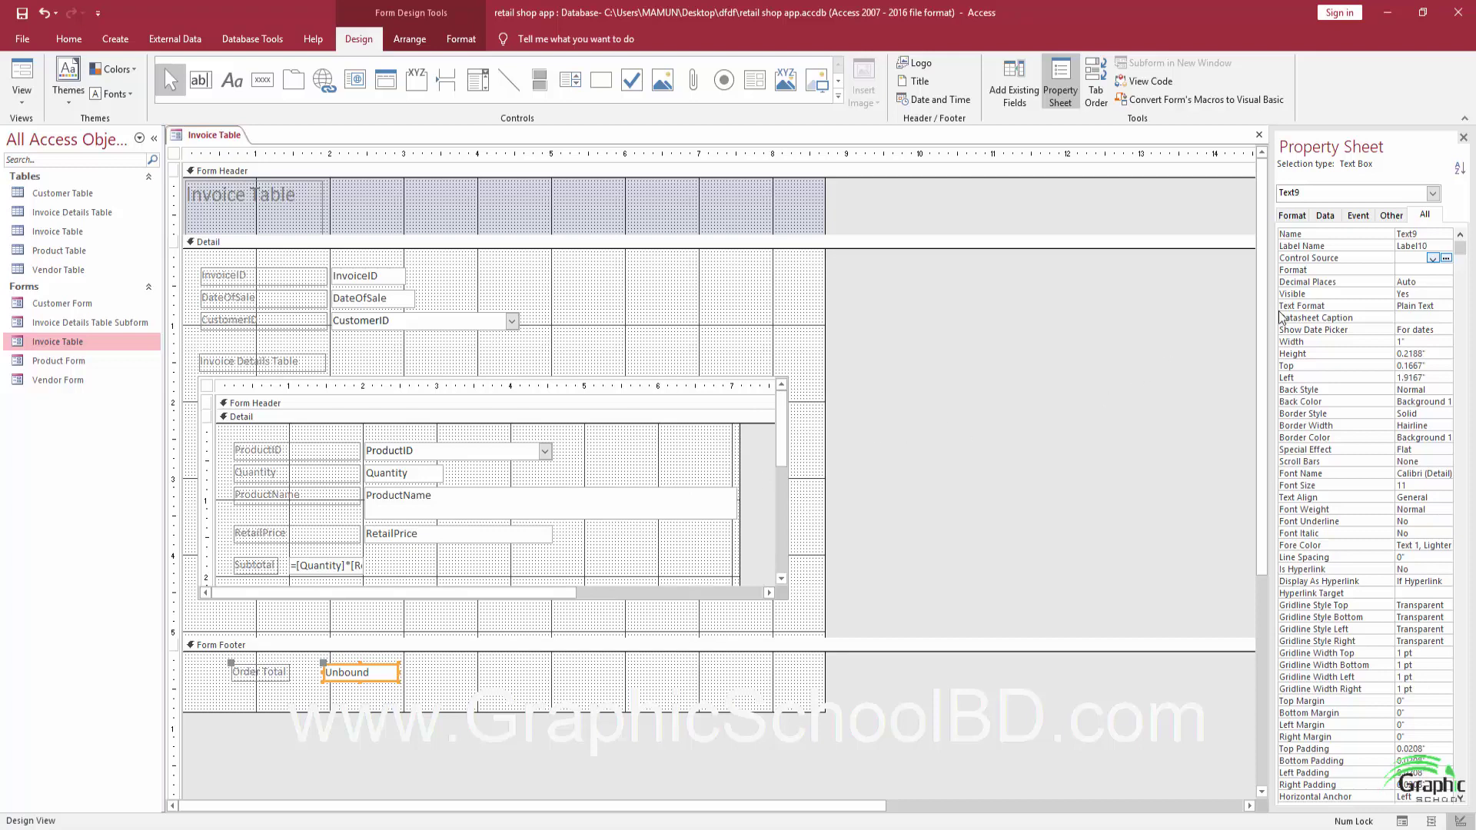
# Begin the Order Total box's control source expression with =[Invoice Details Table Subform].
pyautogui.click(1446, 259)
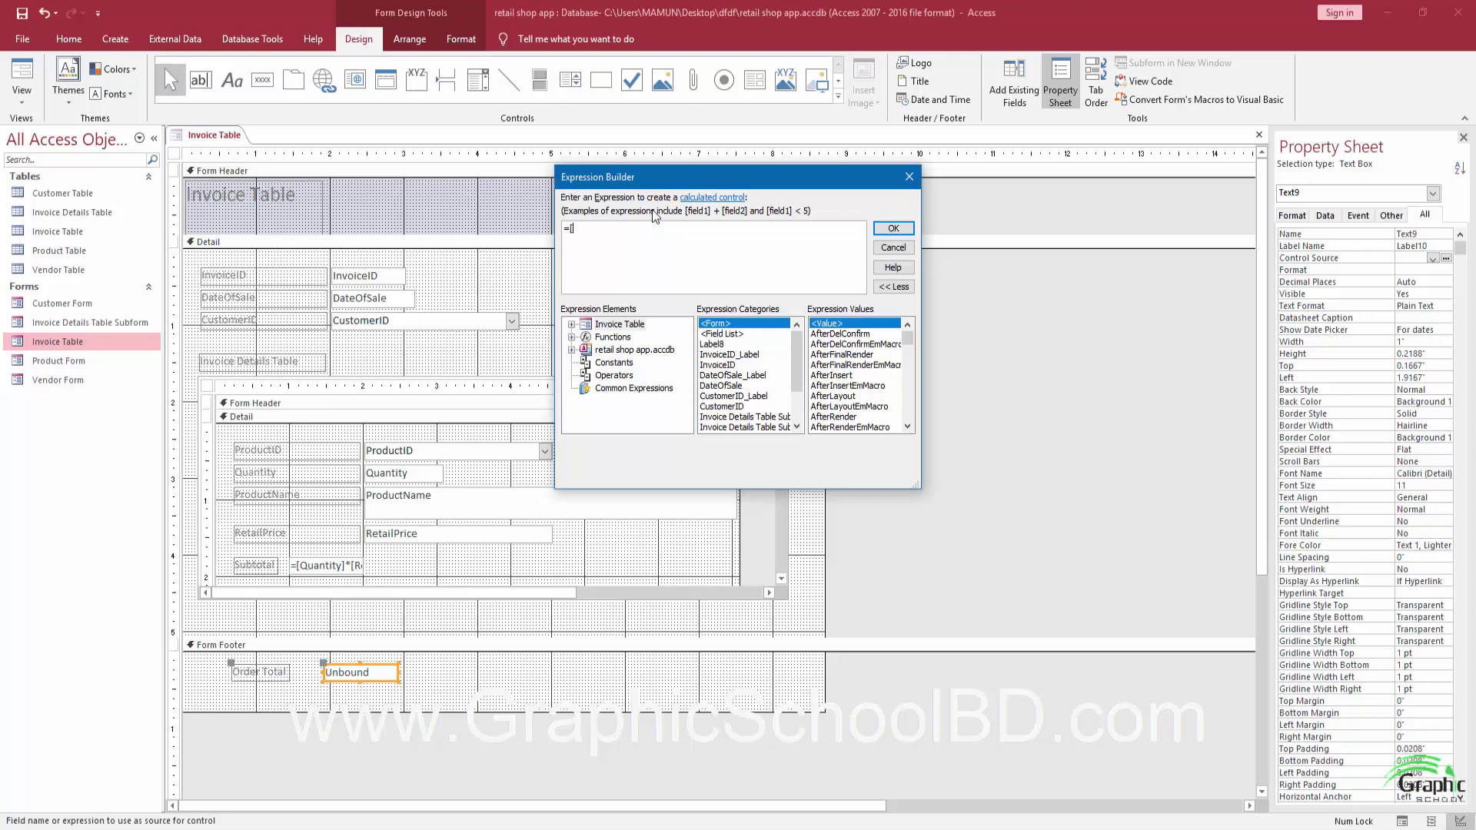
pyautogui.write('in')
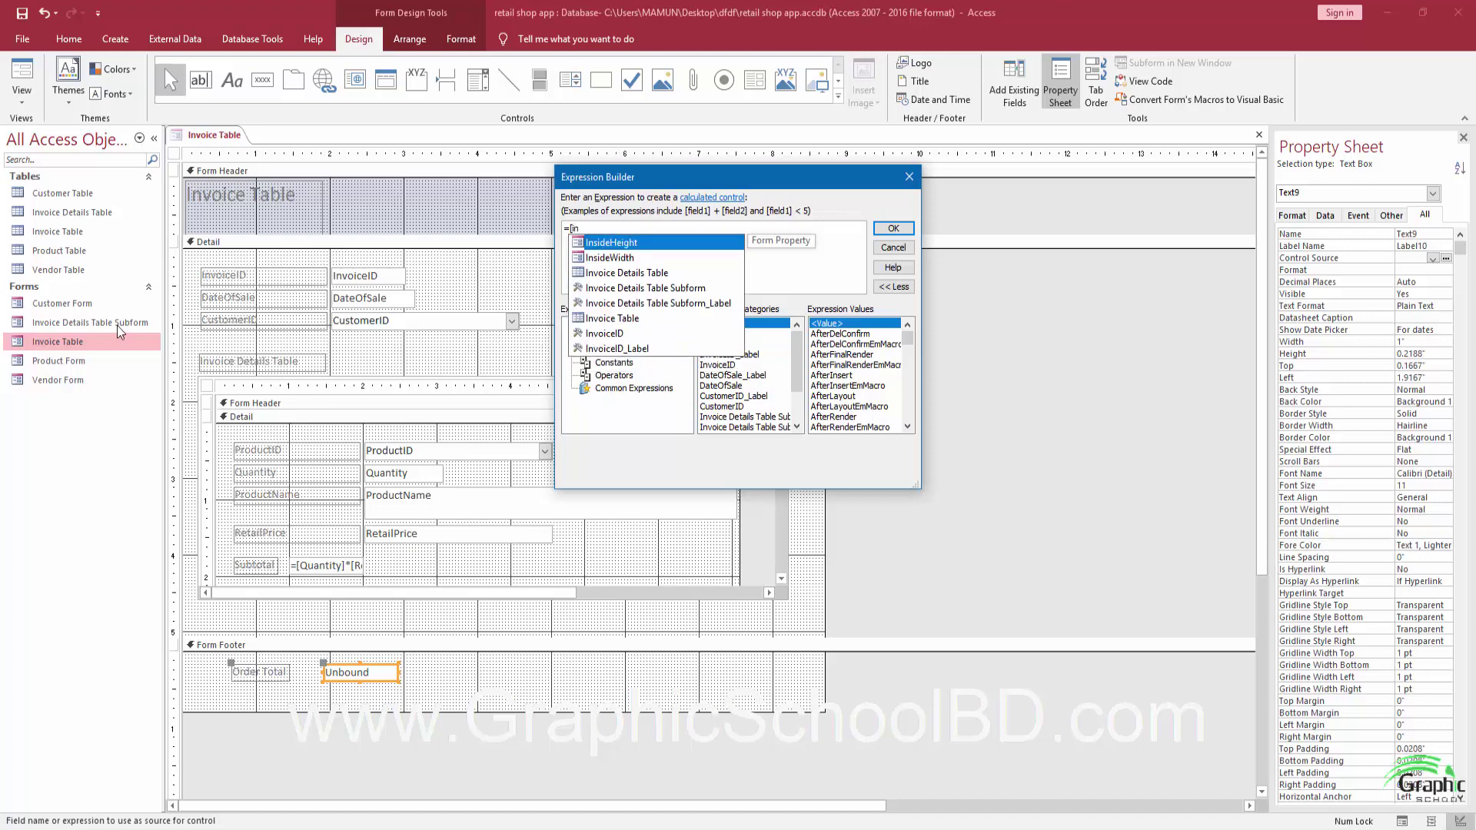
pyautogui.click(648, 289)
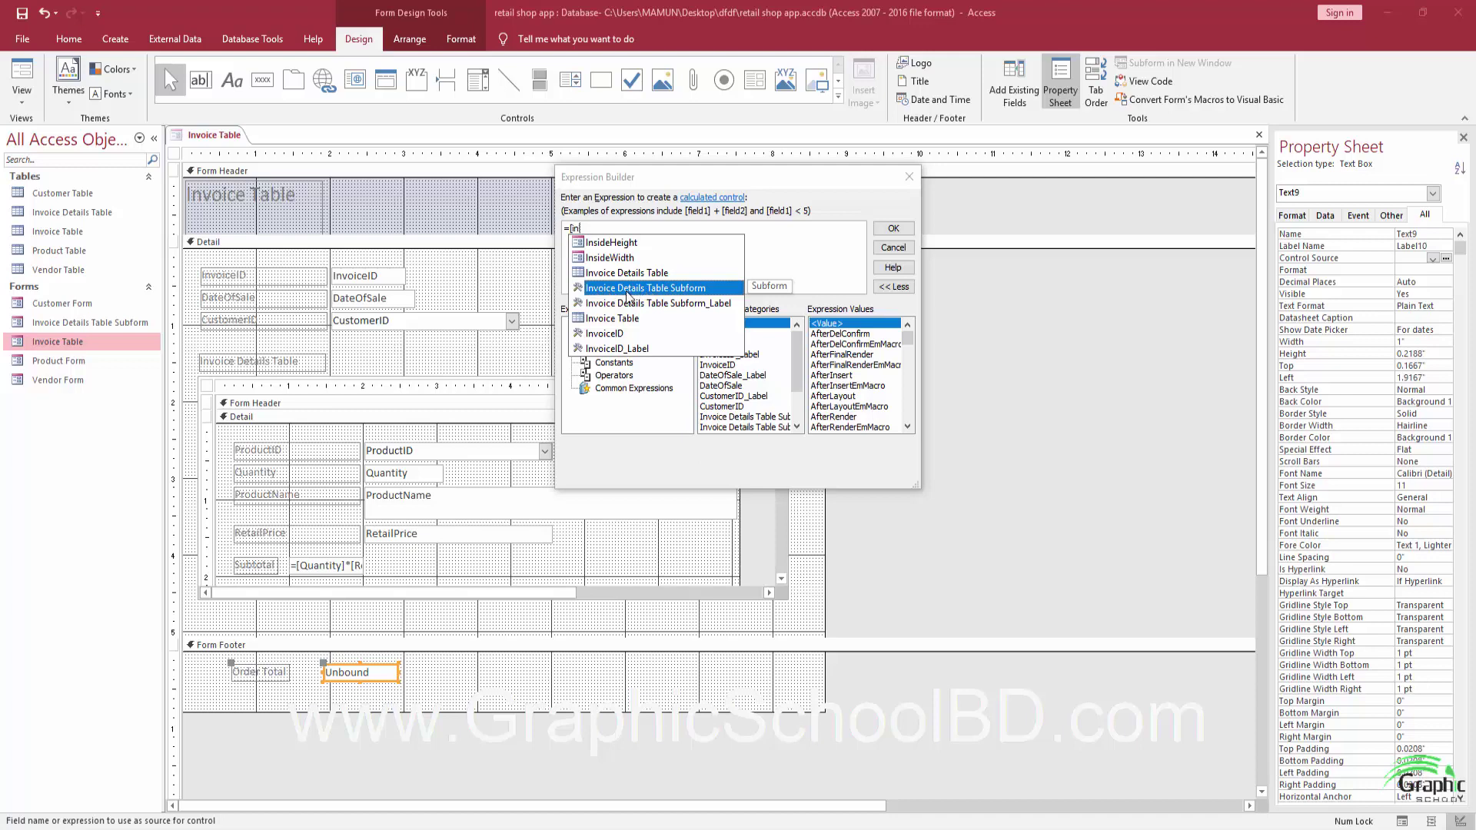
pyautogui.doubleClick(658, 290)
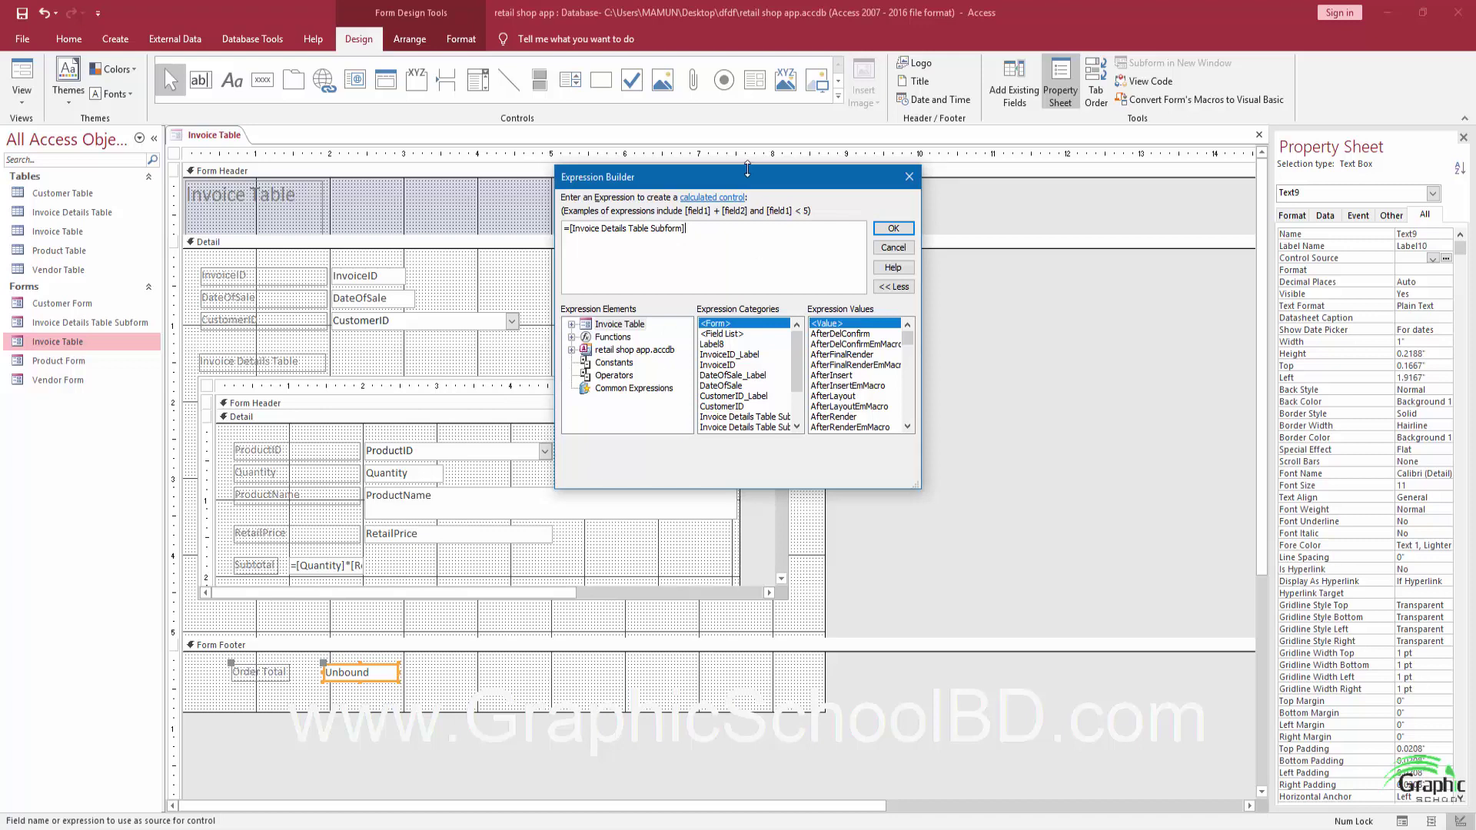
# Complete the Order Total expression as =[Invoice Details Table Subform].[Form]![TotalPrice].
pyautogui.write('.F')
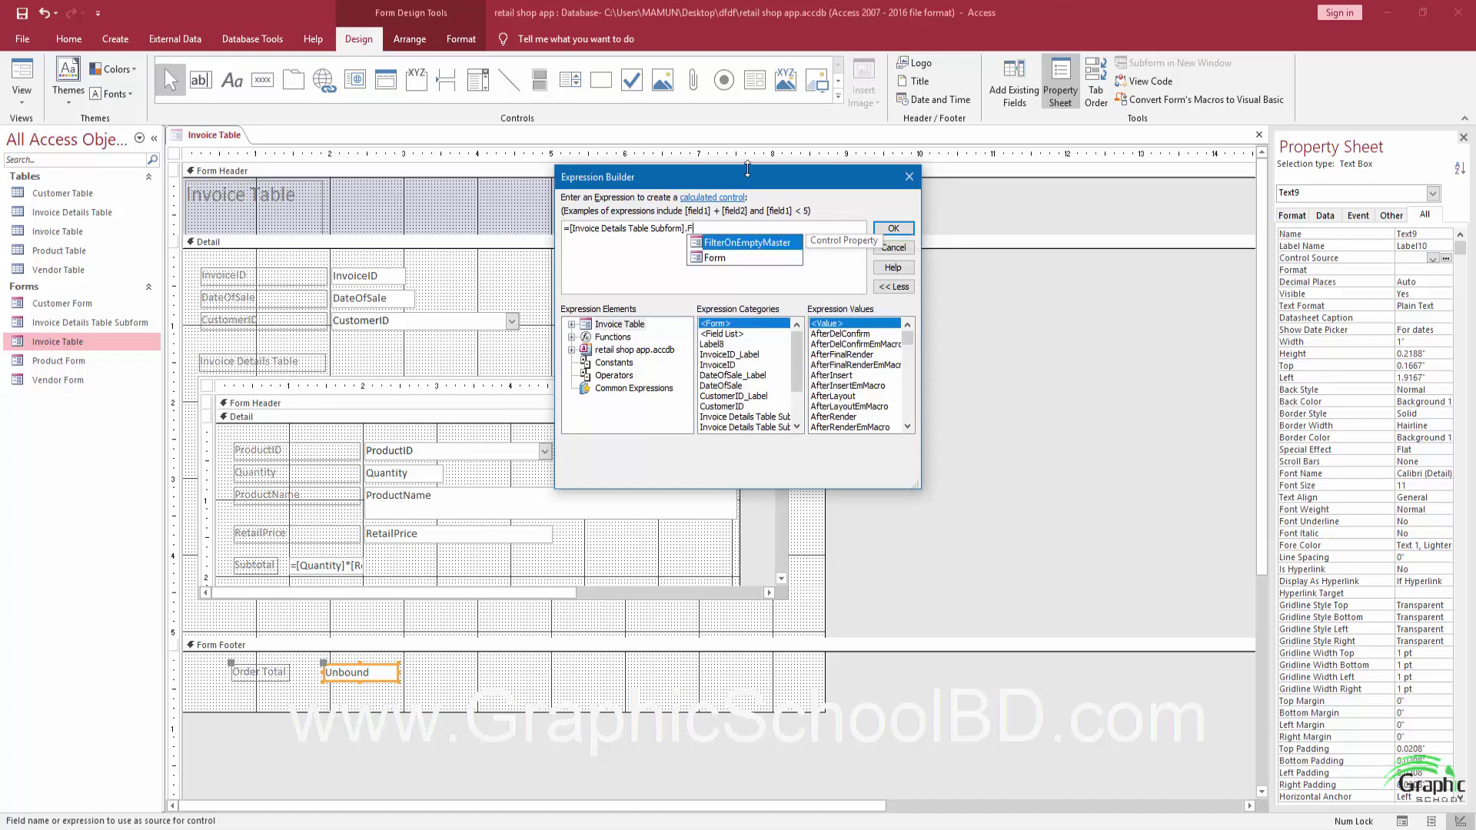
pyautogui.write('or')
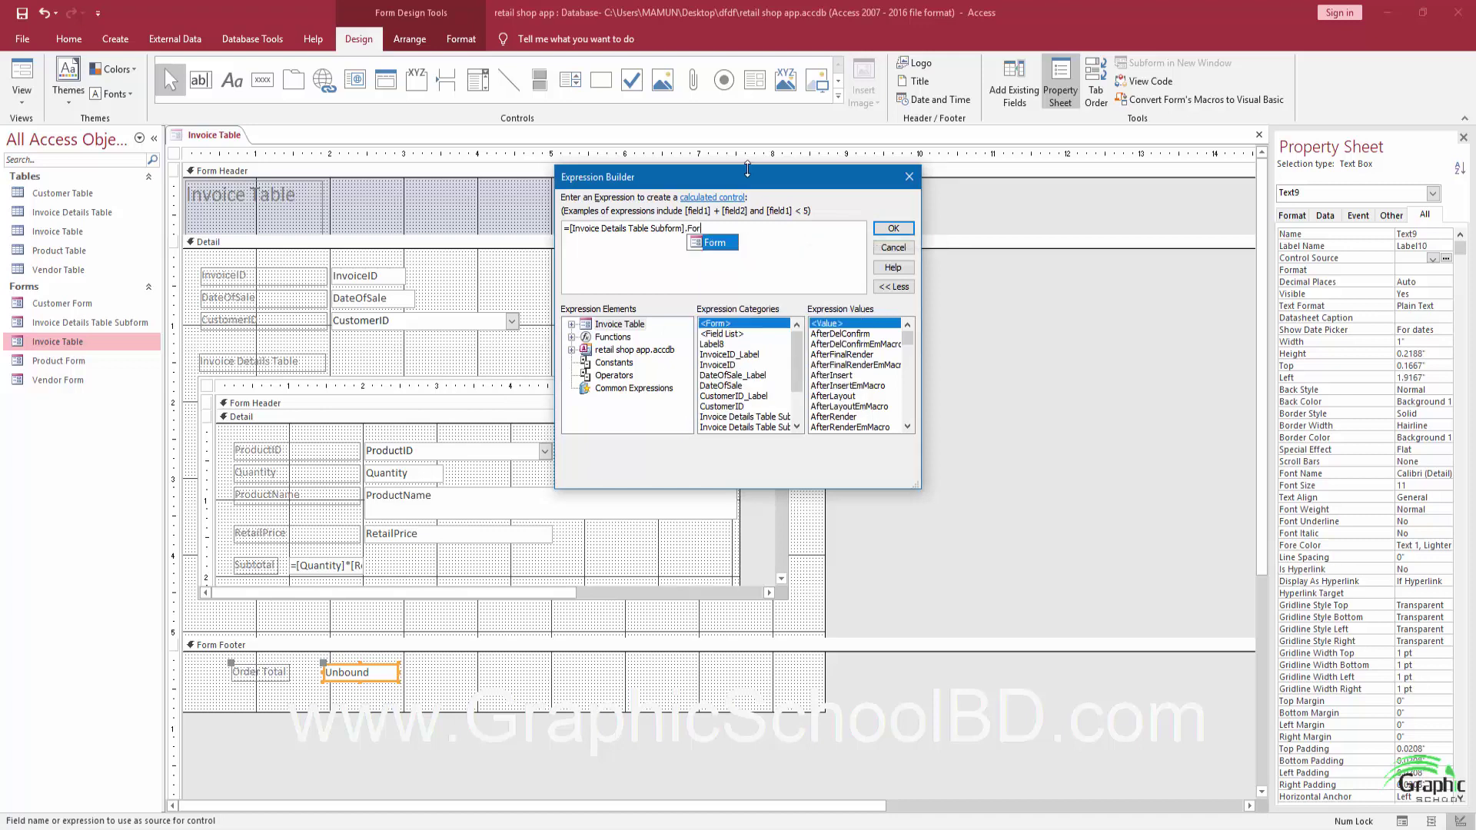
pyautogui.press('Tab')
pyautogui.write('!')
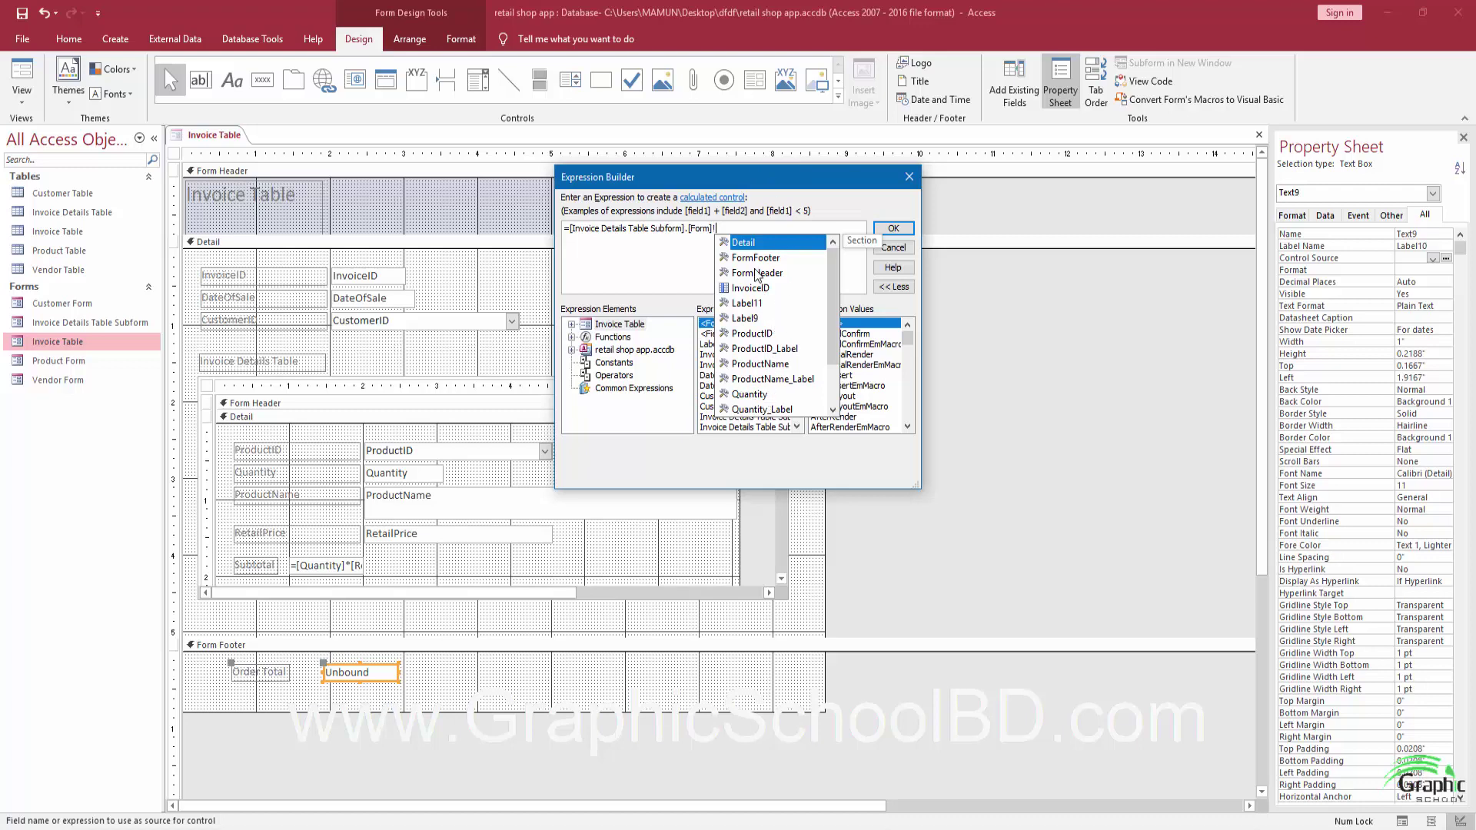
pyautogui.write('t')
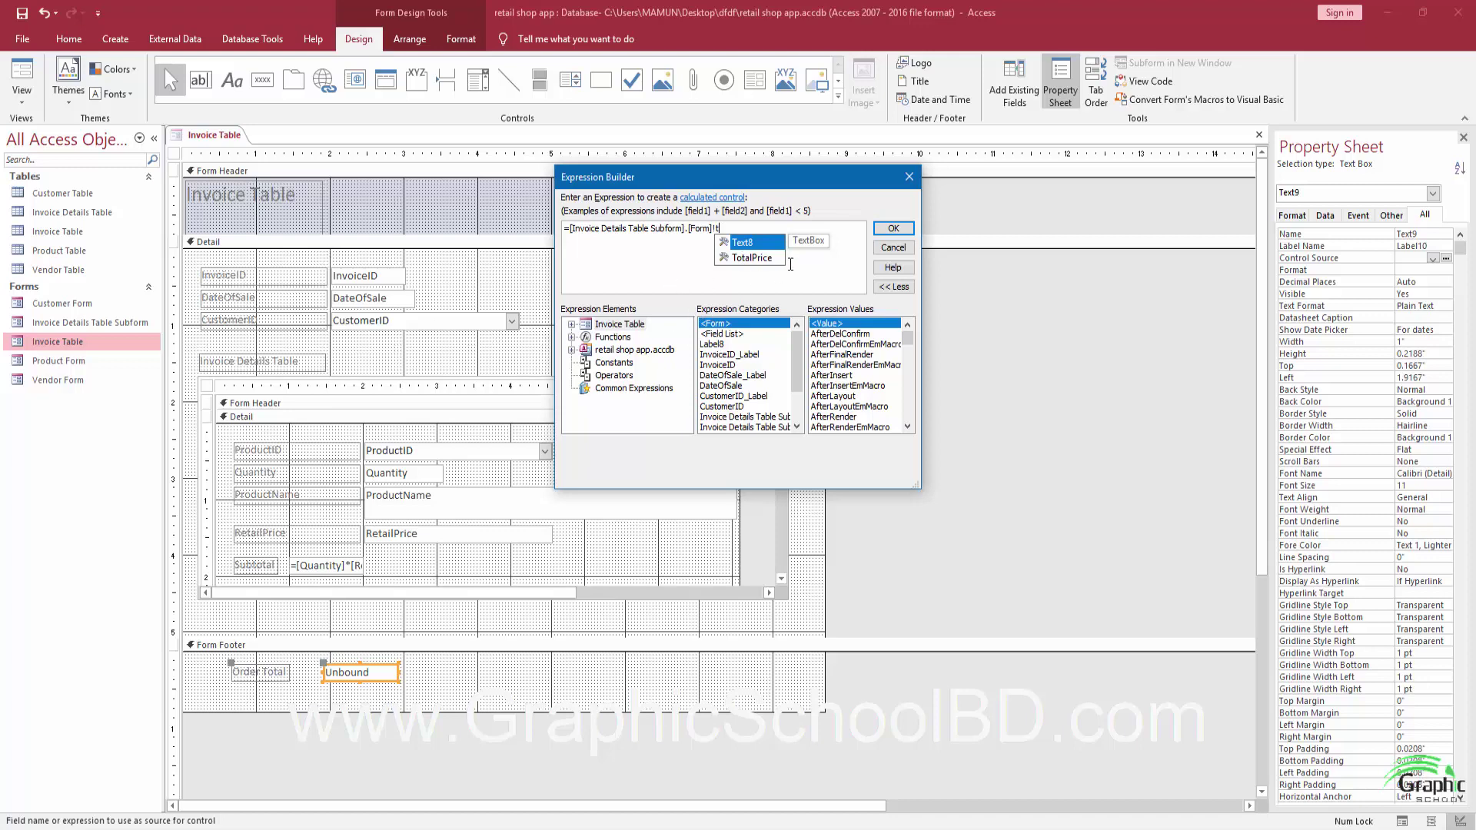
pyautogui.click(743, 260)
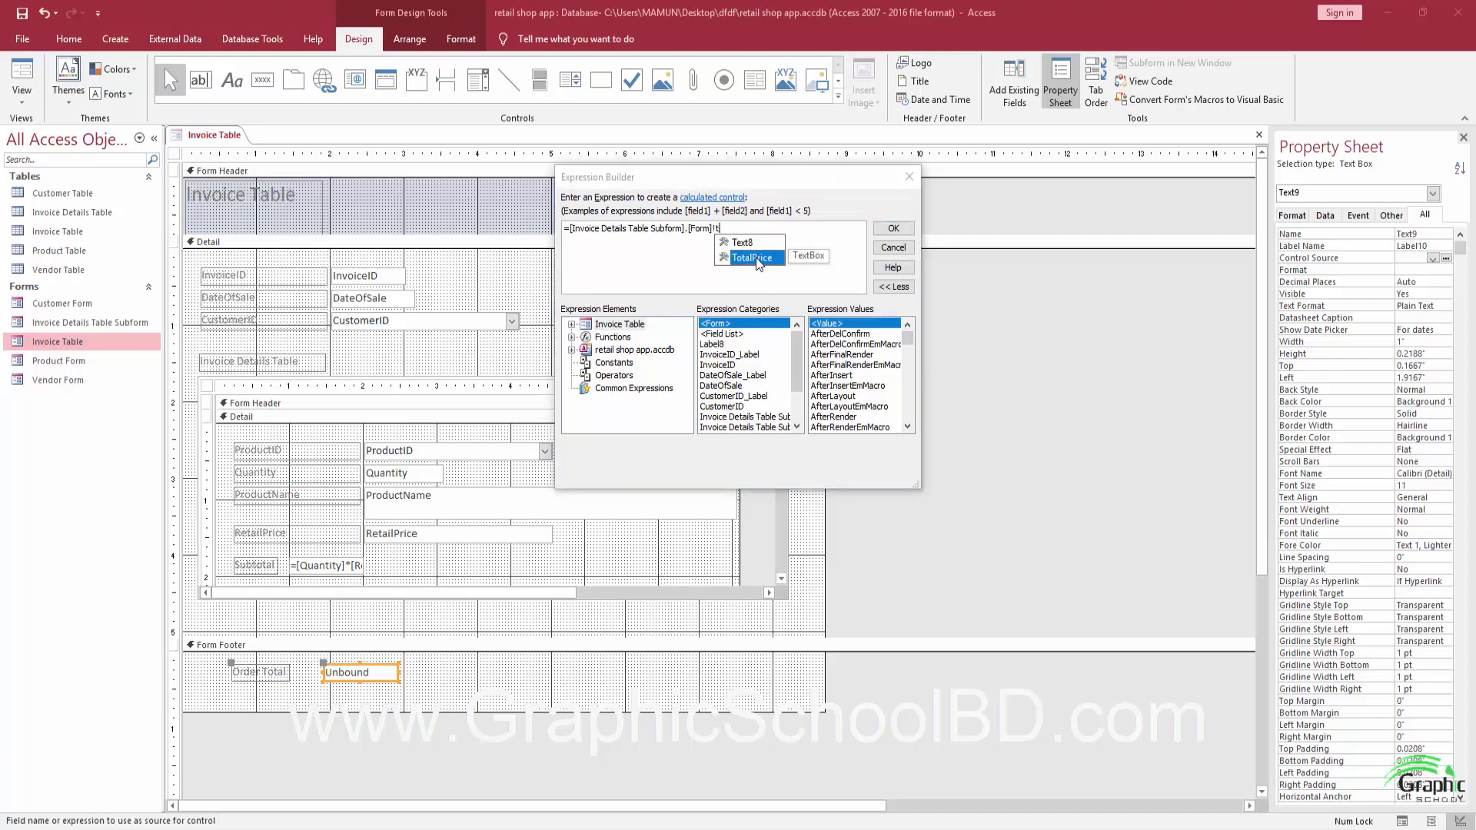
pyautogui.doubleClick(759, 264)
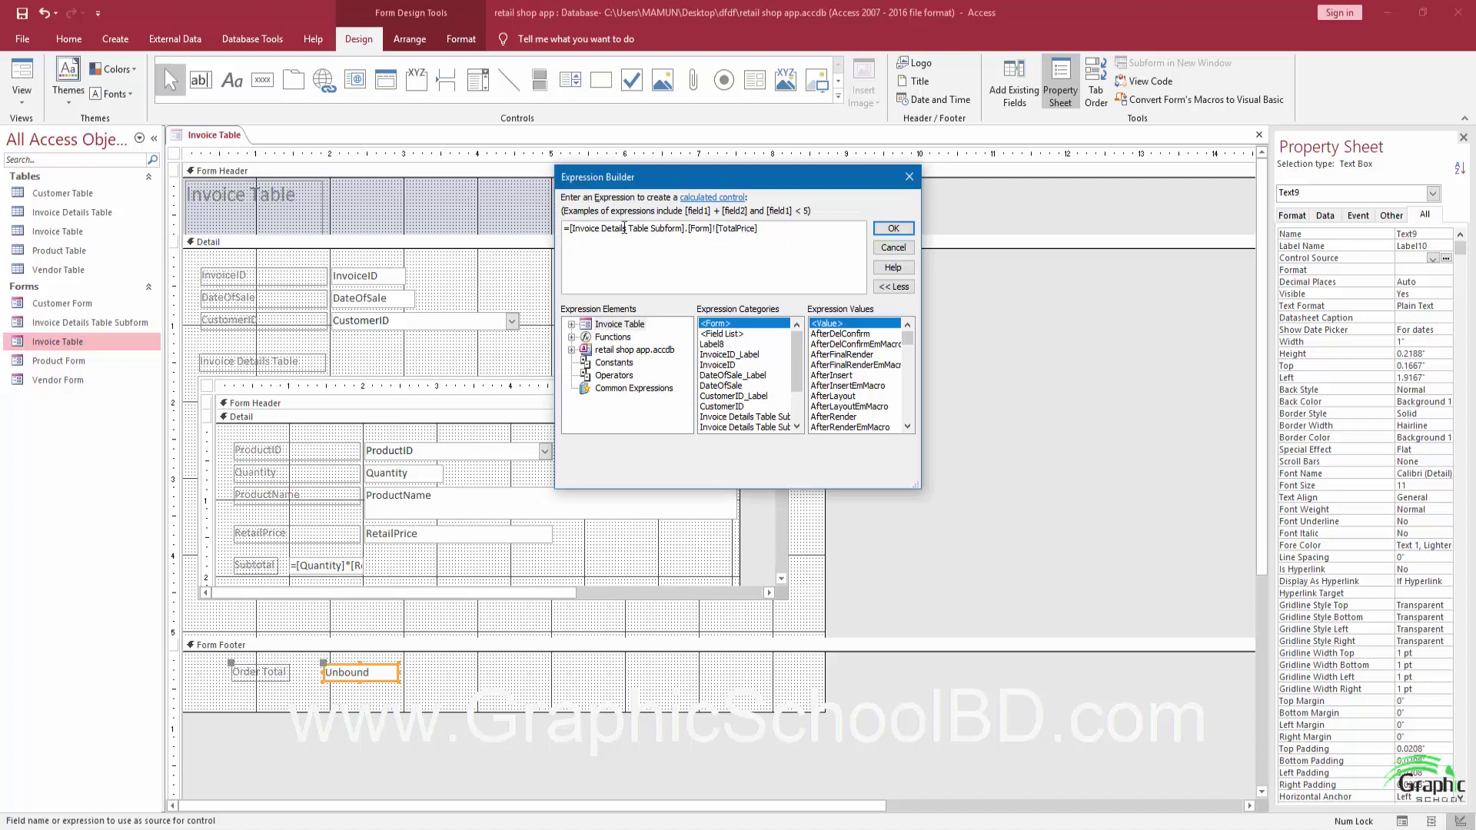
pyautogui.press('Home')
pyautogui.keyDown('shift'); pyautogui.click(819, 229); pyautogui.keyUp('shift')
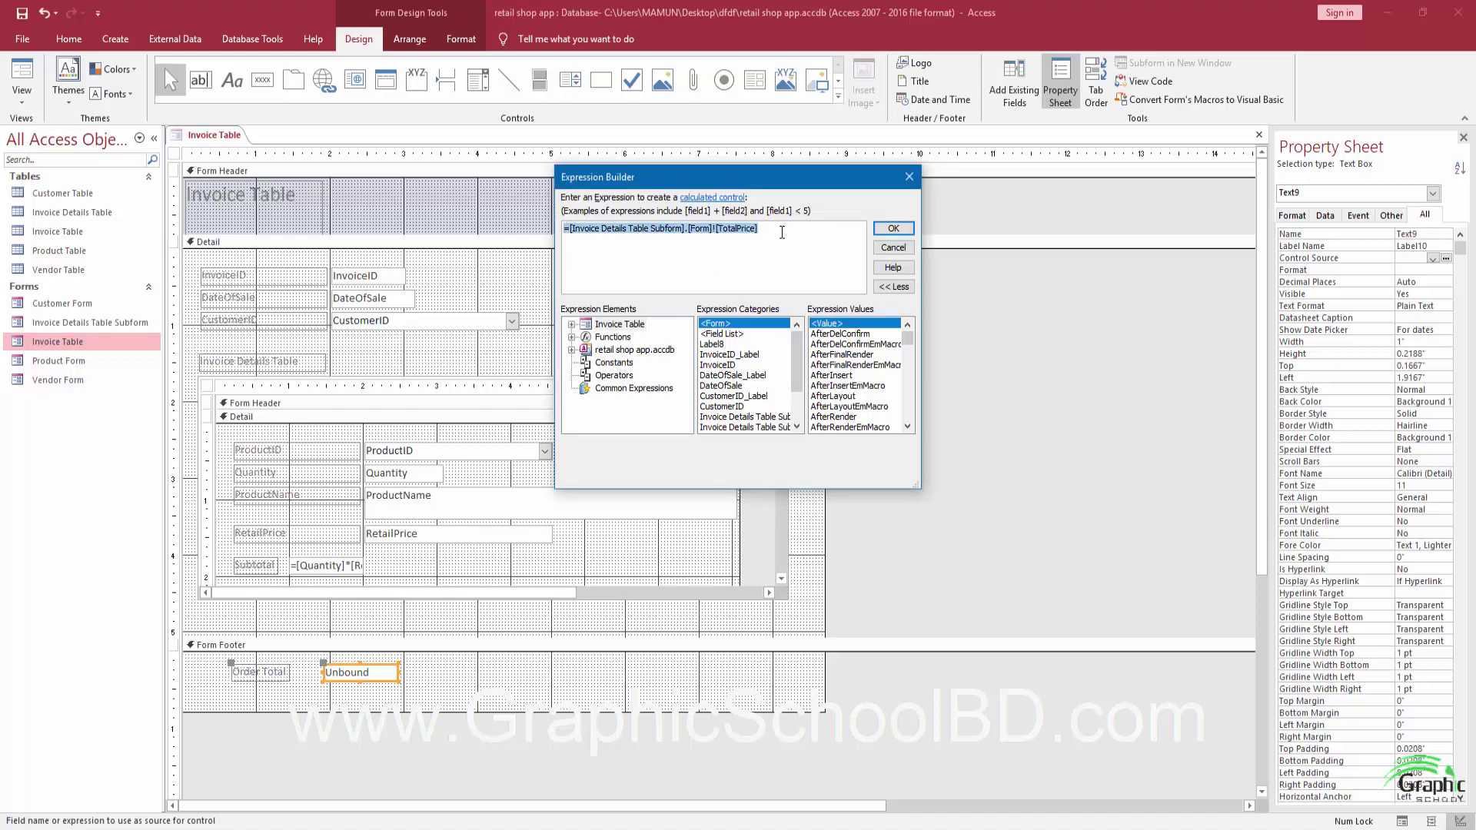
pyautogui.click(781, 231)
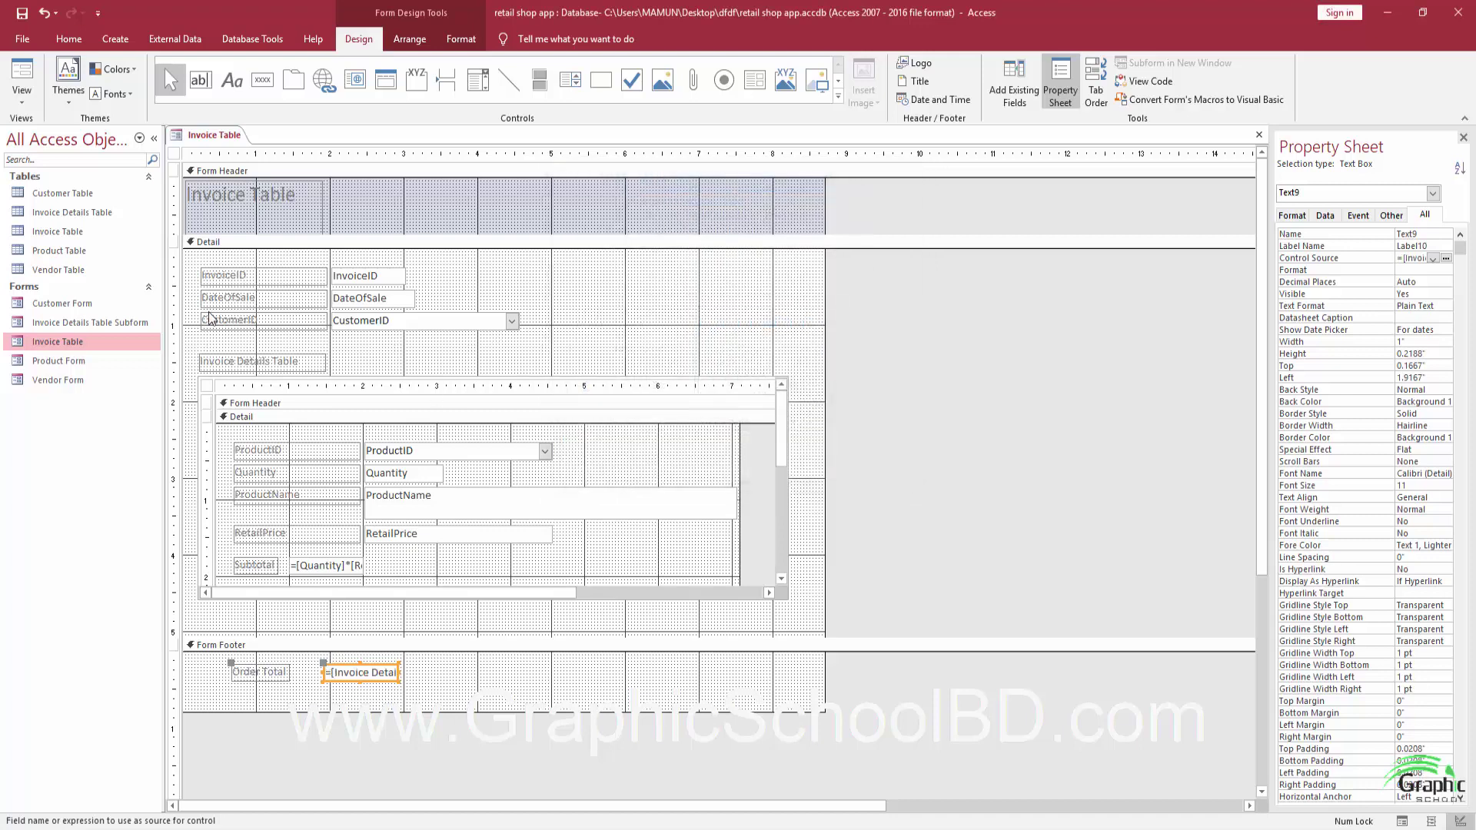
# Save Invoice Table and test it in Form View, where Order Total shows 1125.
pyautogui.click(29, 20)
pyautogui.click(21, 77)
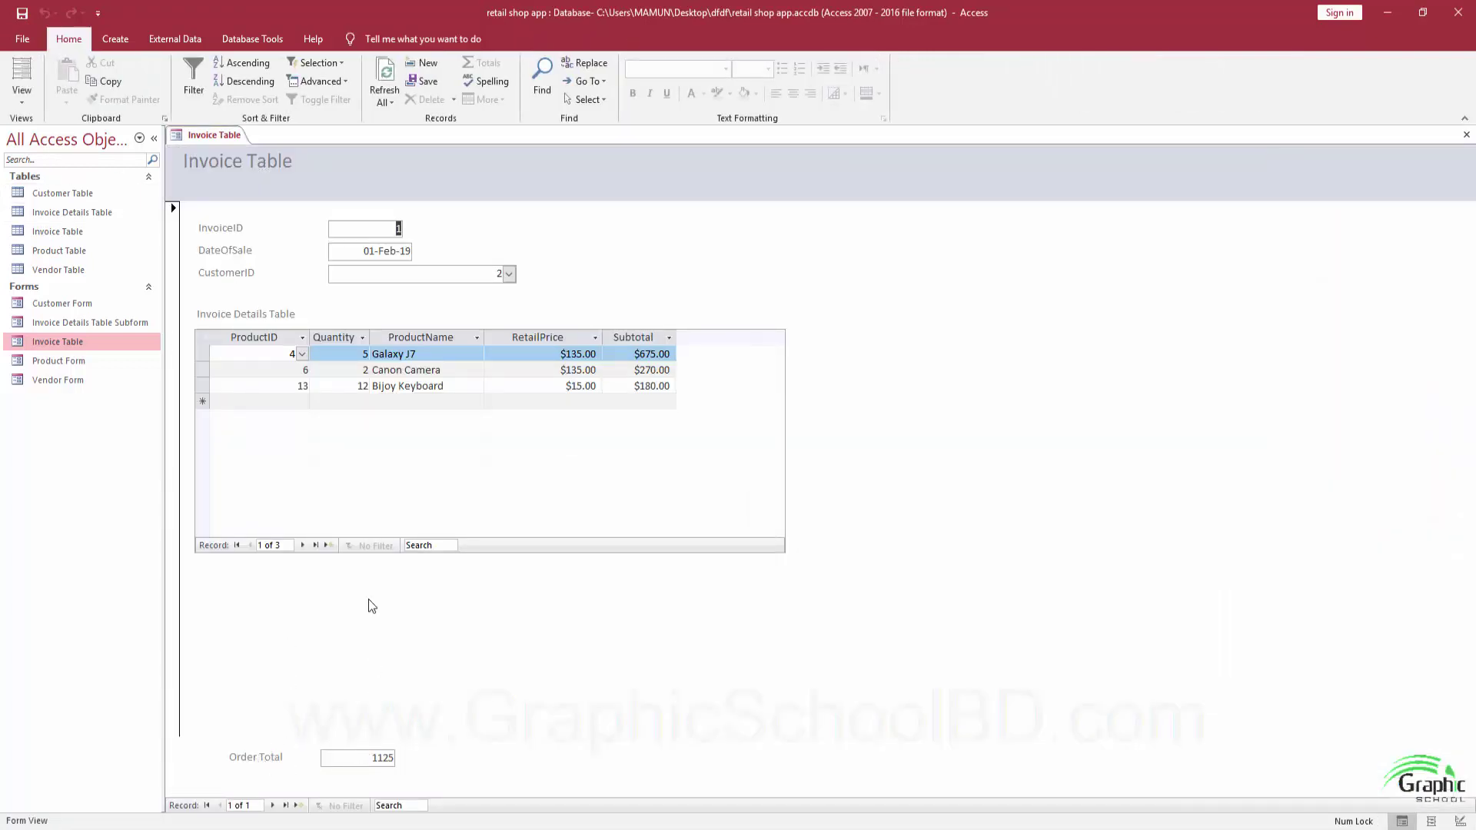
pyautogui.click(413, 401)
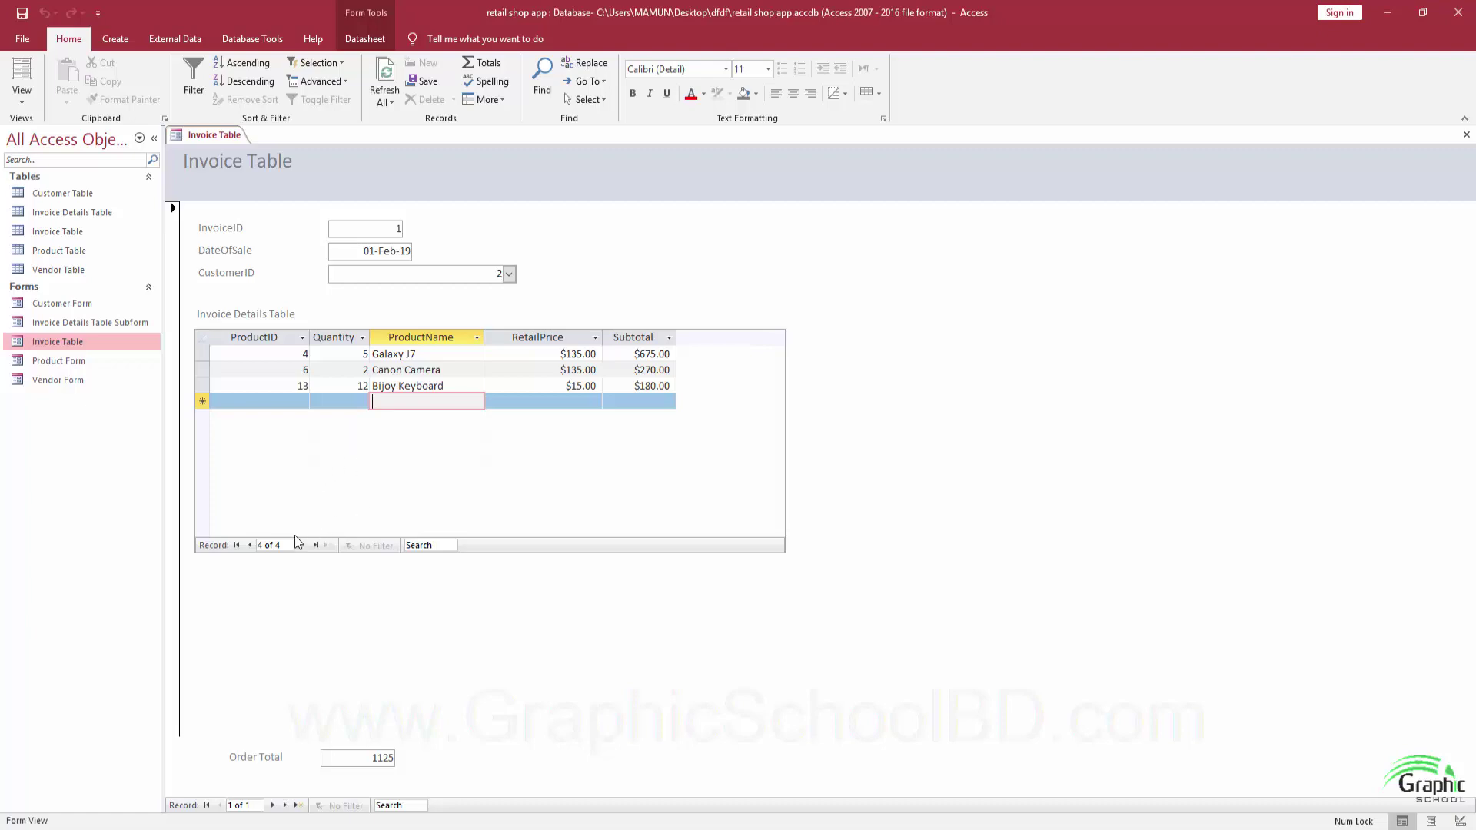
pyautogui.click(21, 98)
# Format the Order Total box as Currency, save, and confirm Form View shows $1,125.00.
pyautogui.click(58, 197)
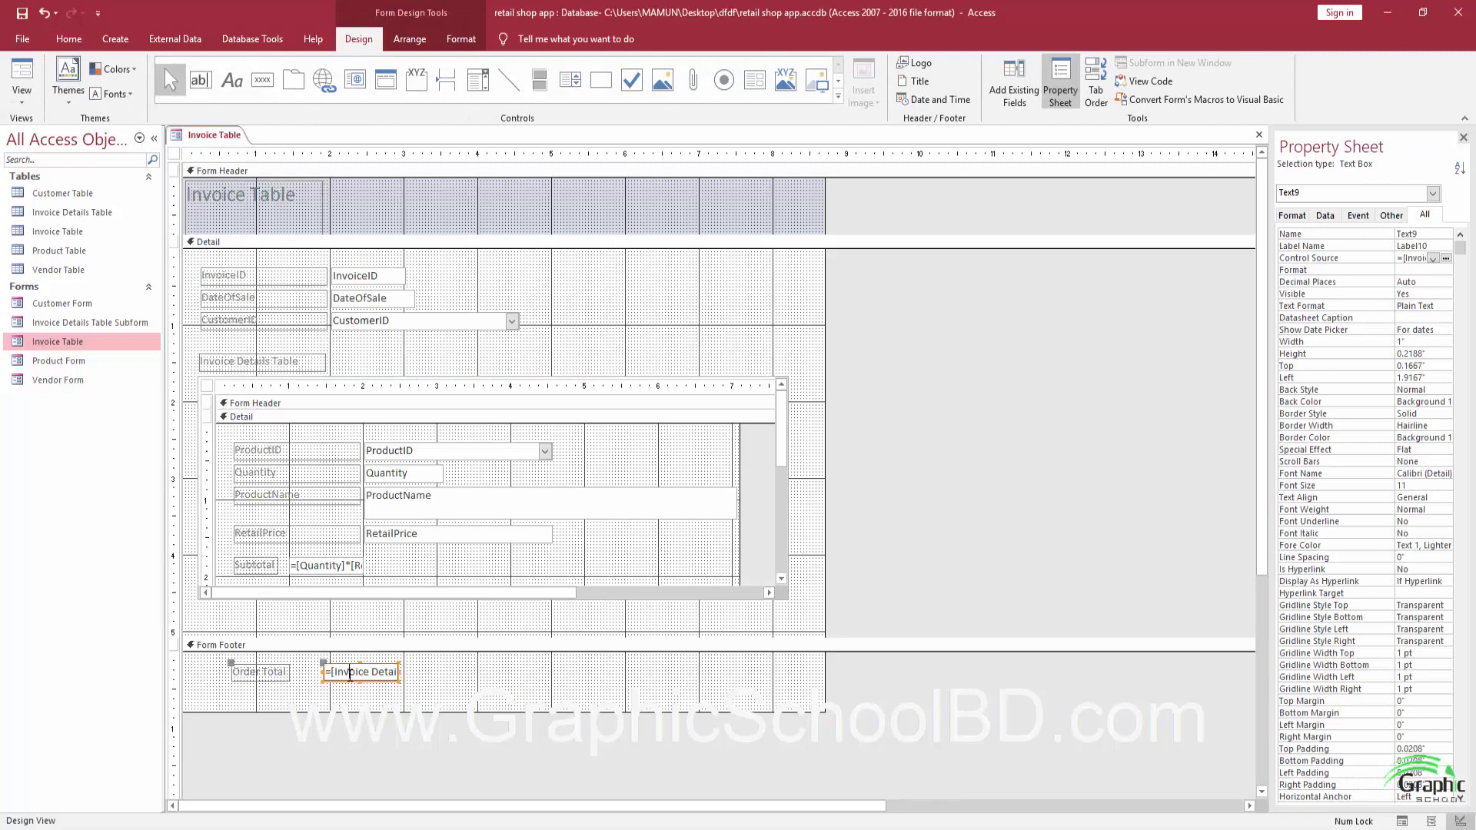
pyautogui.click(523, 677)
pyautogui.click(375, 680)
pyautogui.click(1418, 270)
pyautogui.click(1446, 271)
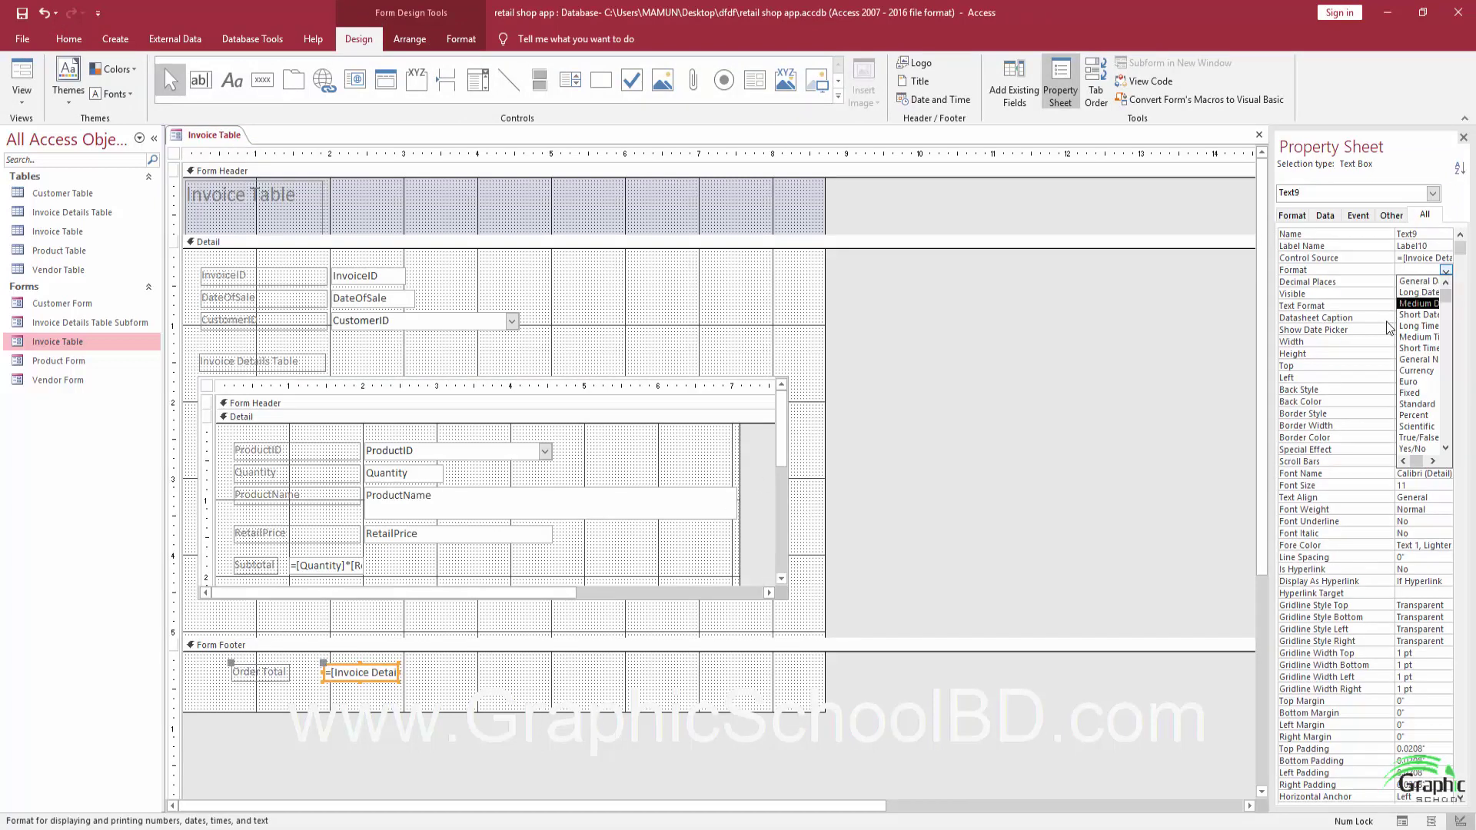
pyautogui.click(1428, 377)
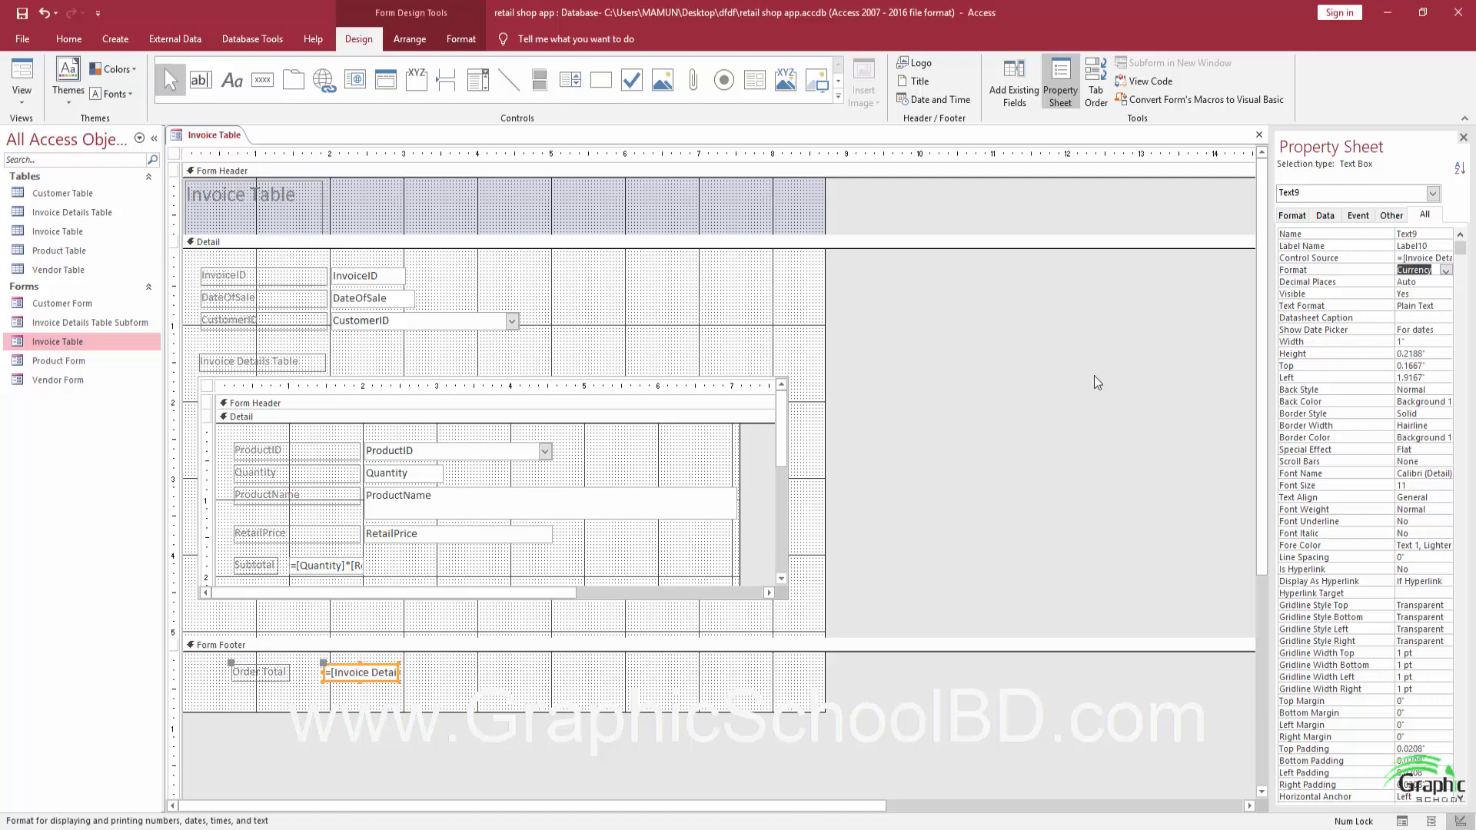
pyautogui.click(25, 12)
pyautogui.click(22, 80)
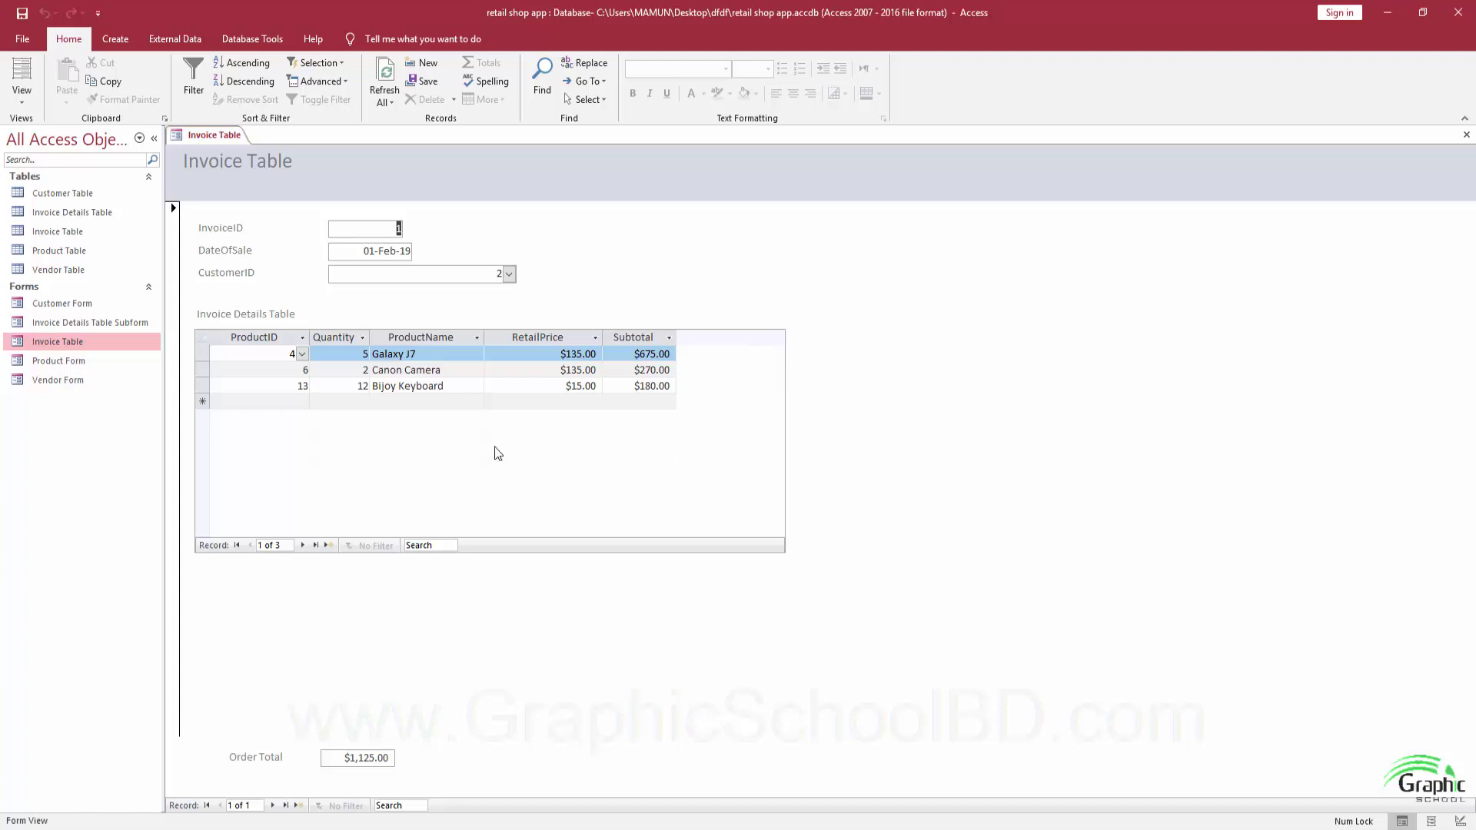
# Open the Invoice Details Table Subform, then close it and the Invoice Table form.
pyautogui.click(99, 324)
pyautogui.doubleClick(100, 324)
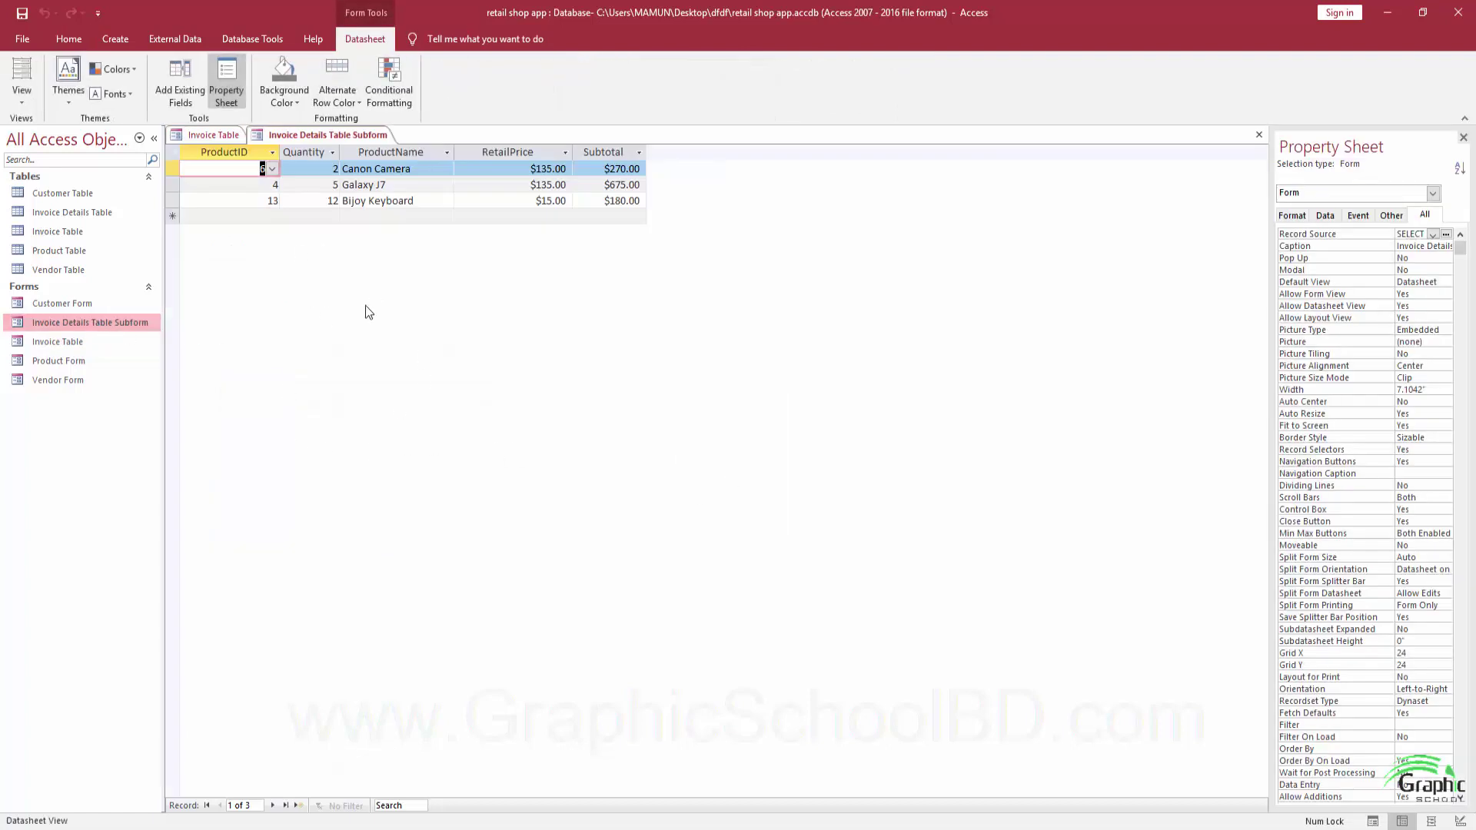
pyautogui.click(1463, 137)
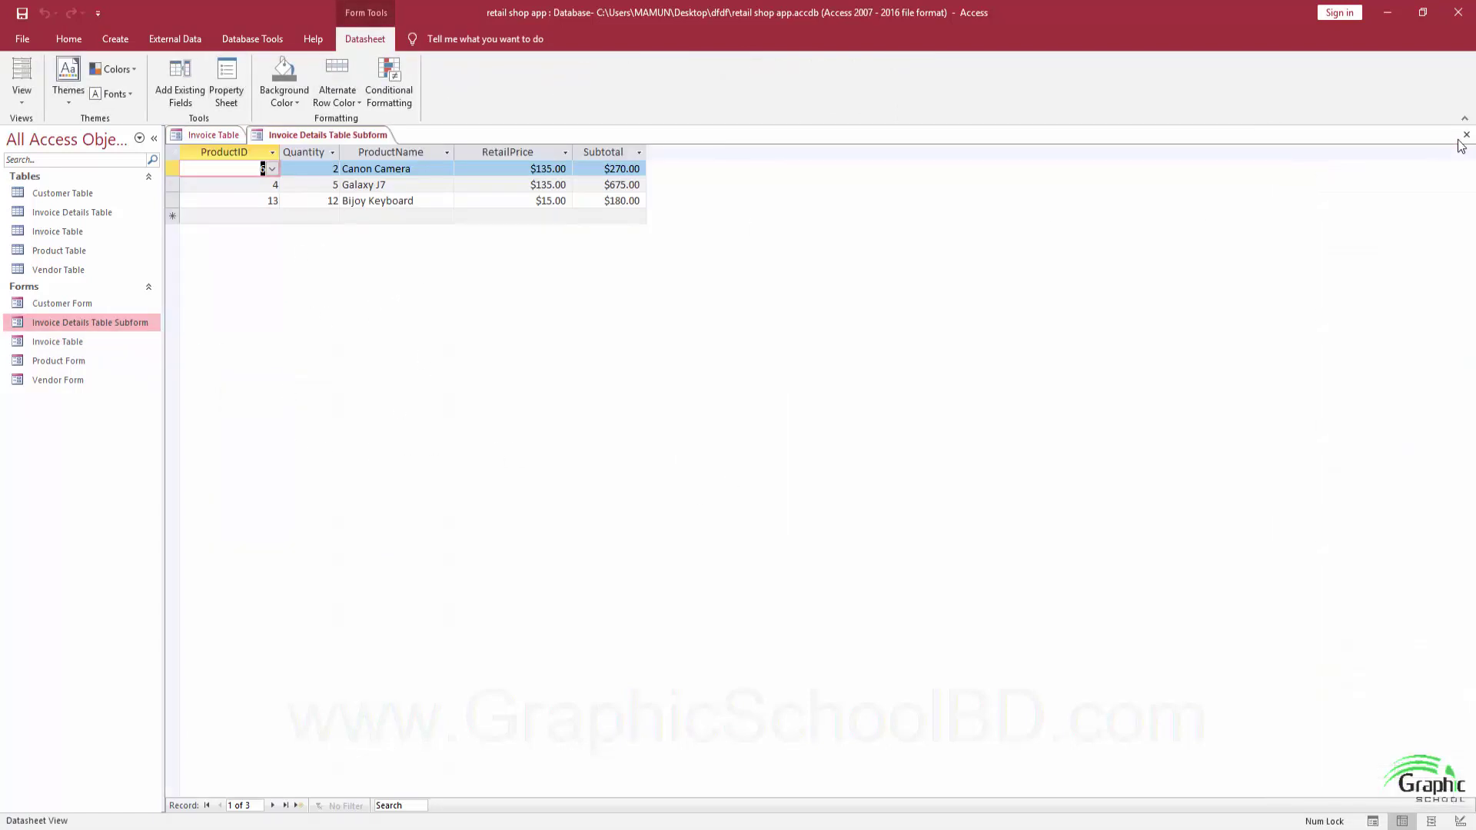
pyautogui.click(1466, 136)
pyautogui.click(1465, 136)
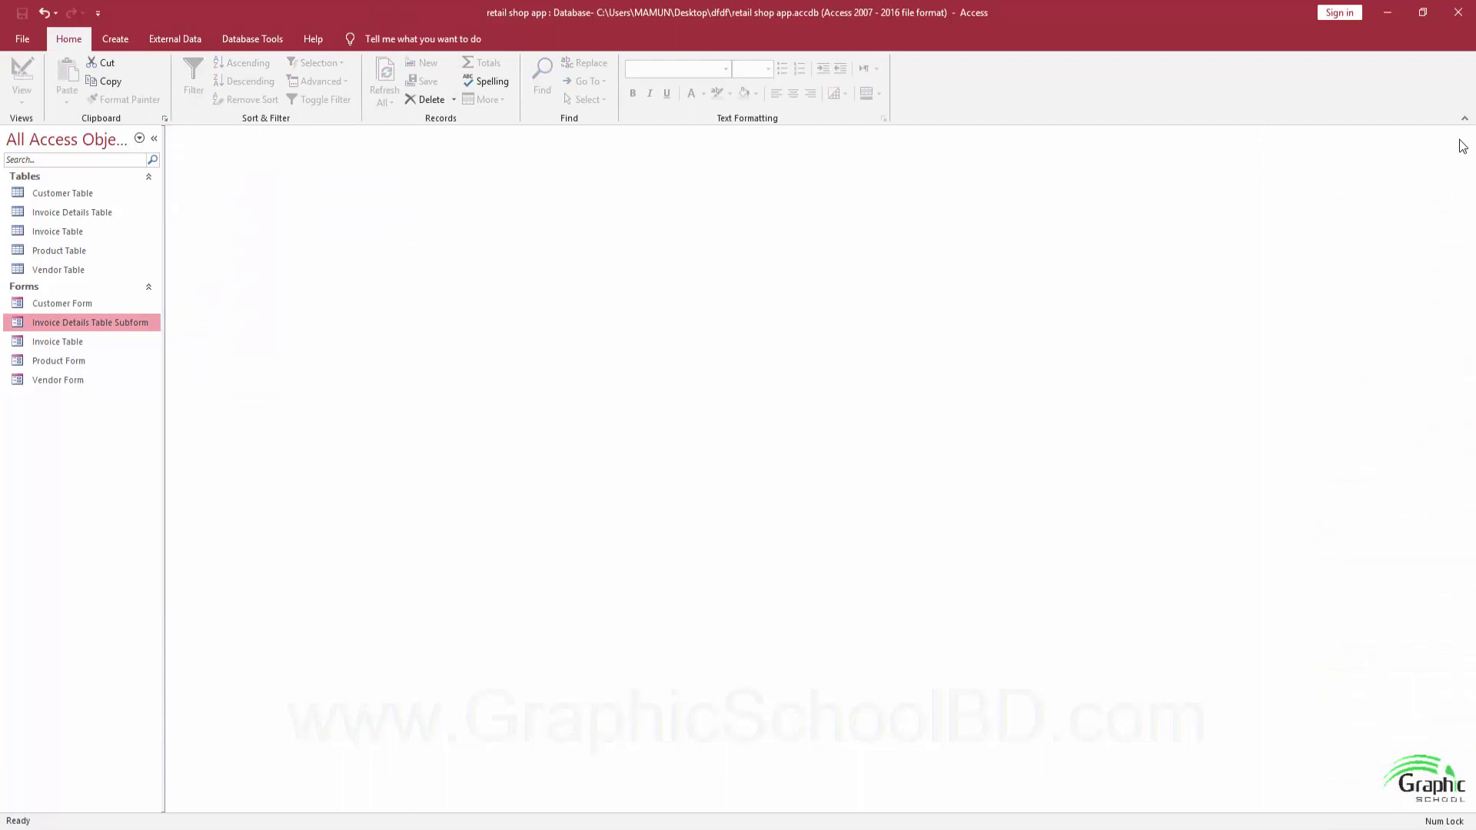
# Reopen Invoice Table, check the Customer, Vendor and Product forms in the list, then close Invoice Table.
pyautogui.doubleClick(58, 342)
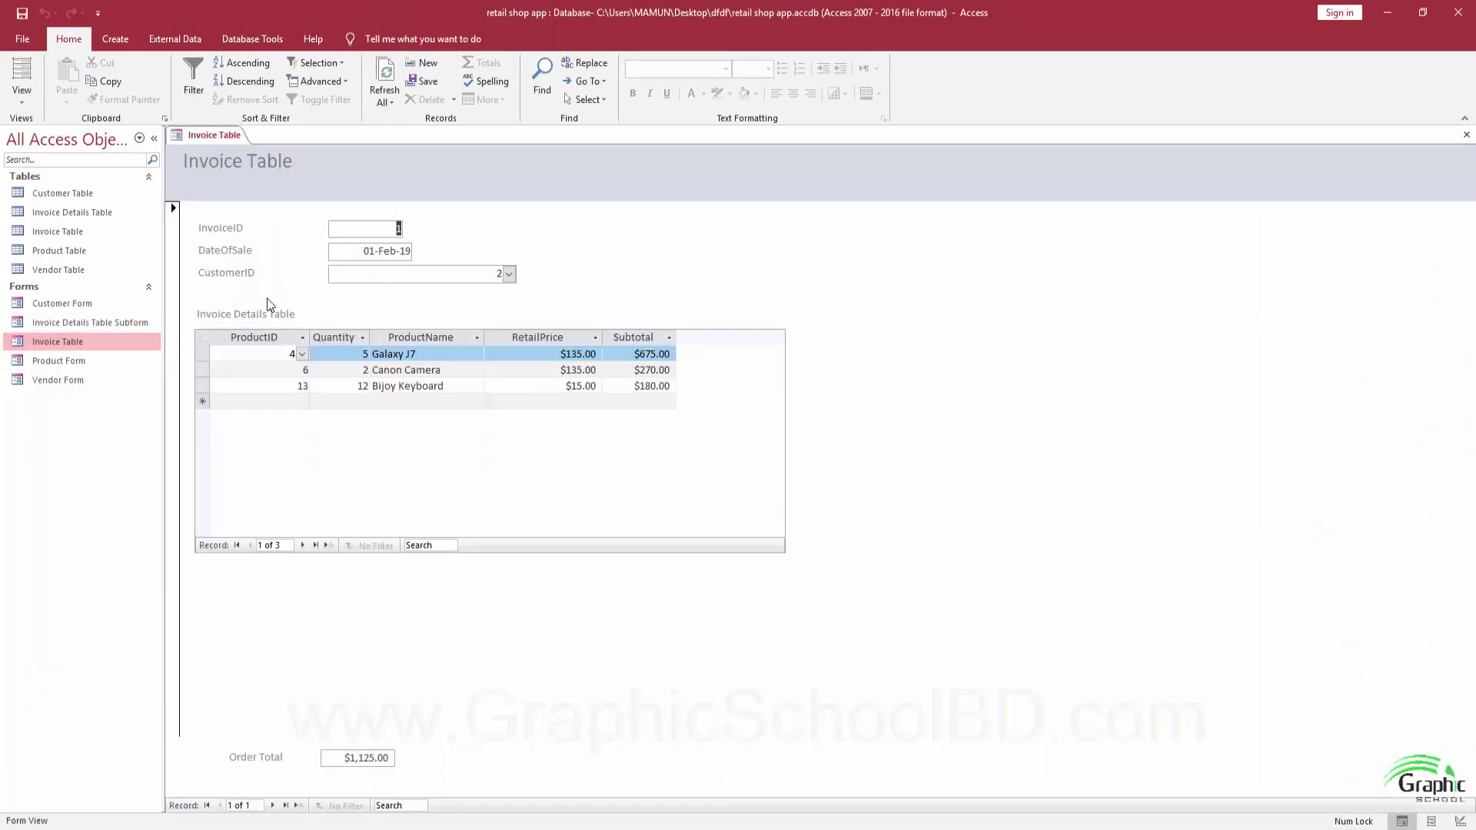
pyautogui.click(64, 305)
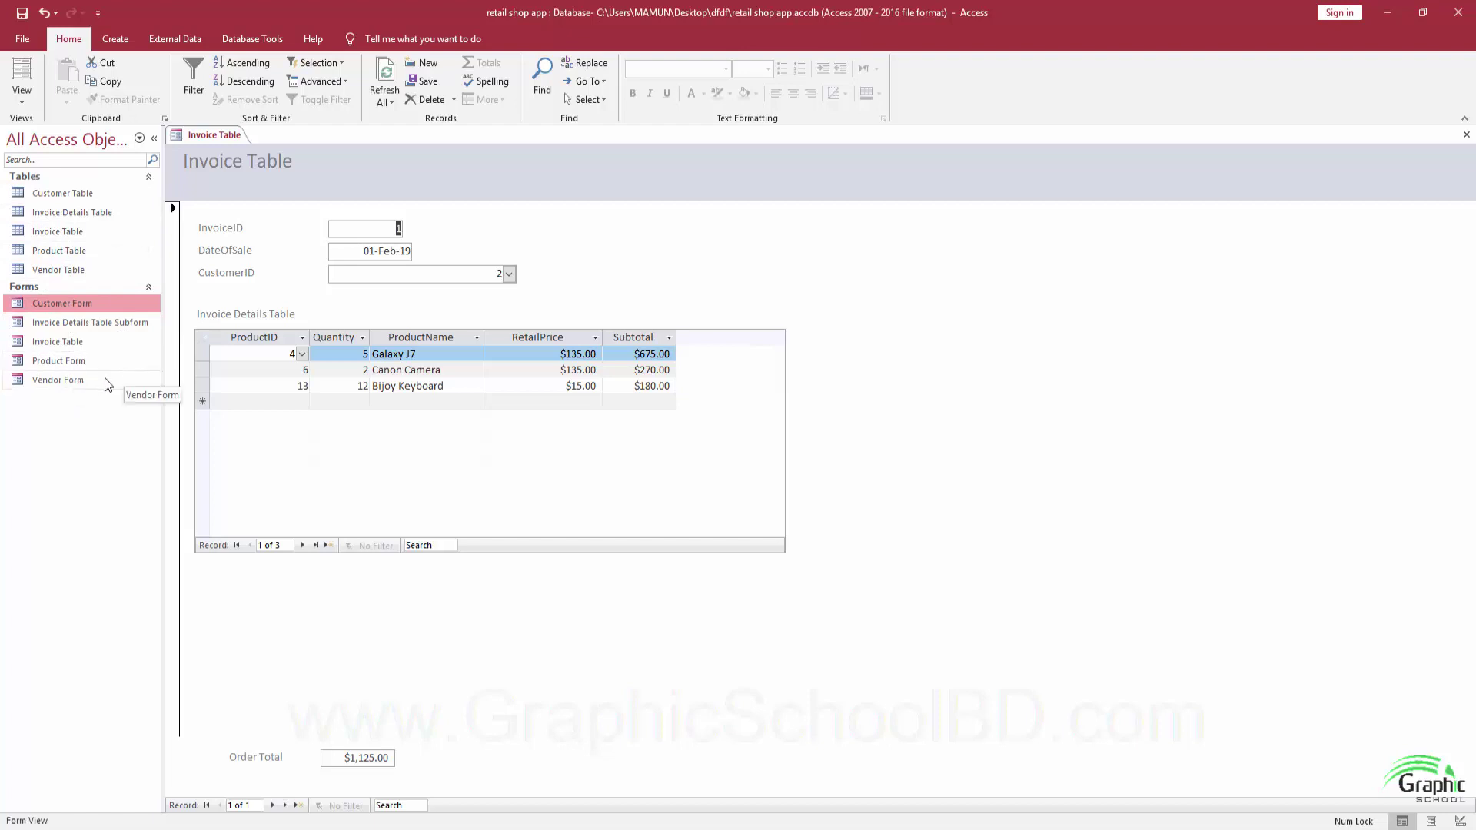
pyautogui.click(77, 381)
pyautogui.click(75, 363)
pyautogui.click(68, 343)
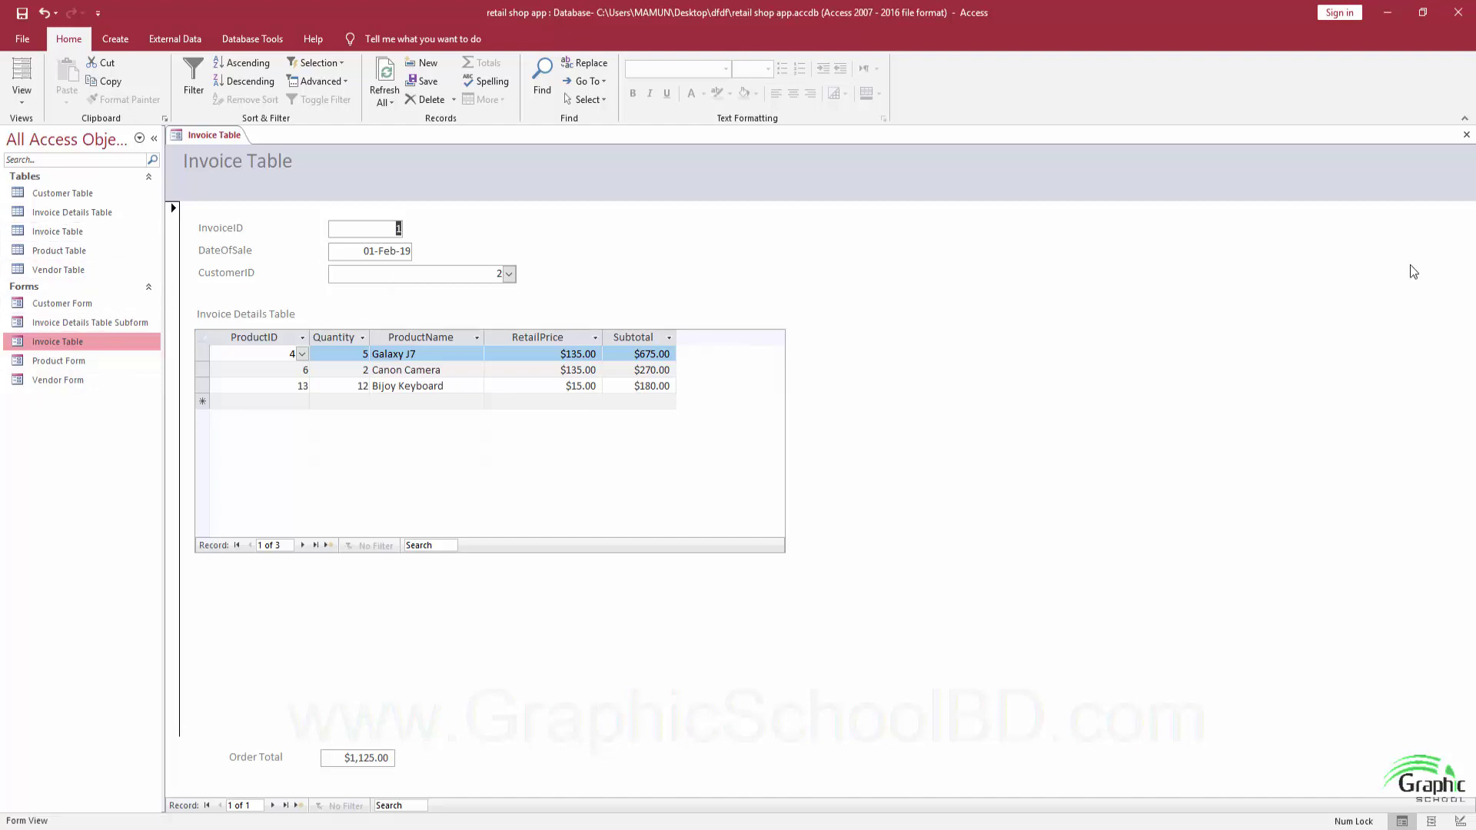
pyautogui.click(1466, 135)
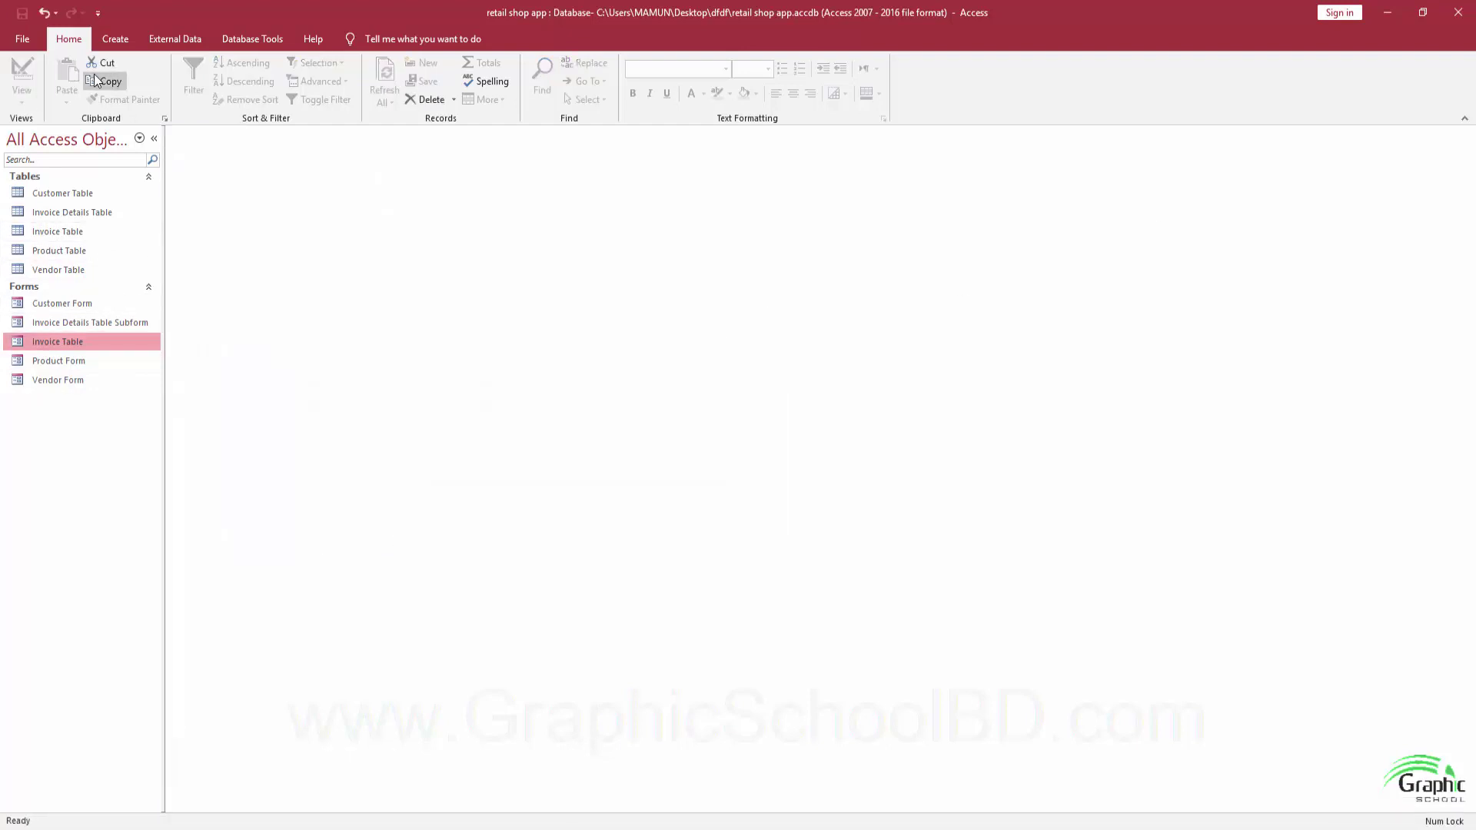
# Create a new navigation form using the Vertical Tabs, Left layout from the Create tab.
pyautogui.click(115, 39)
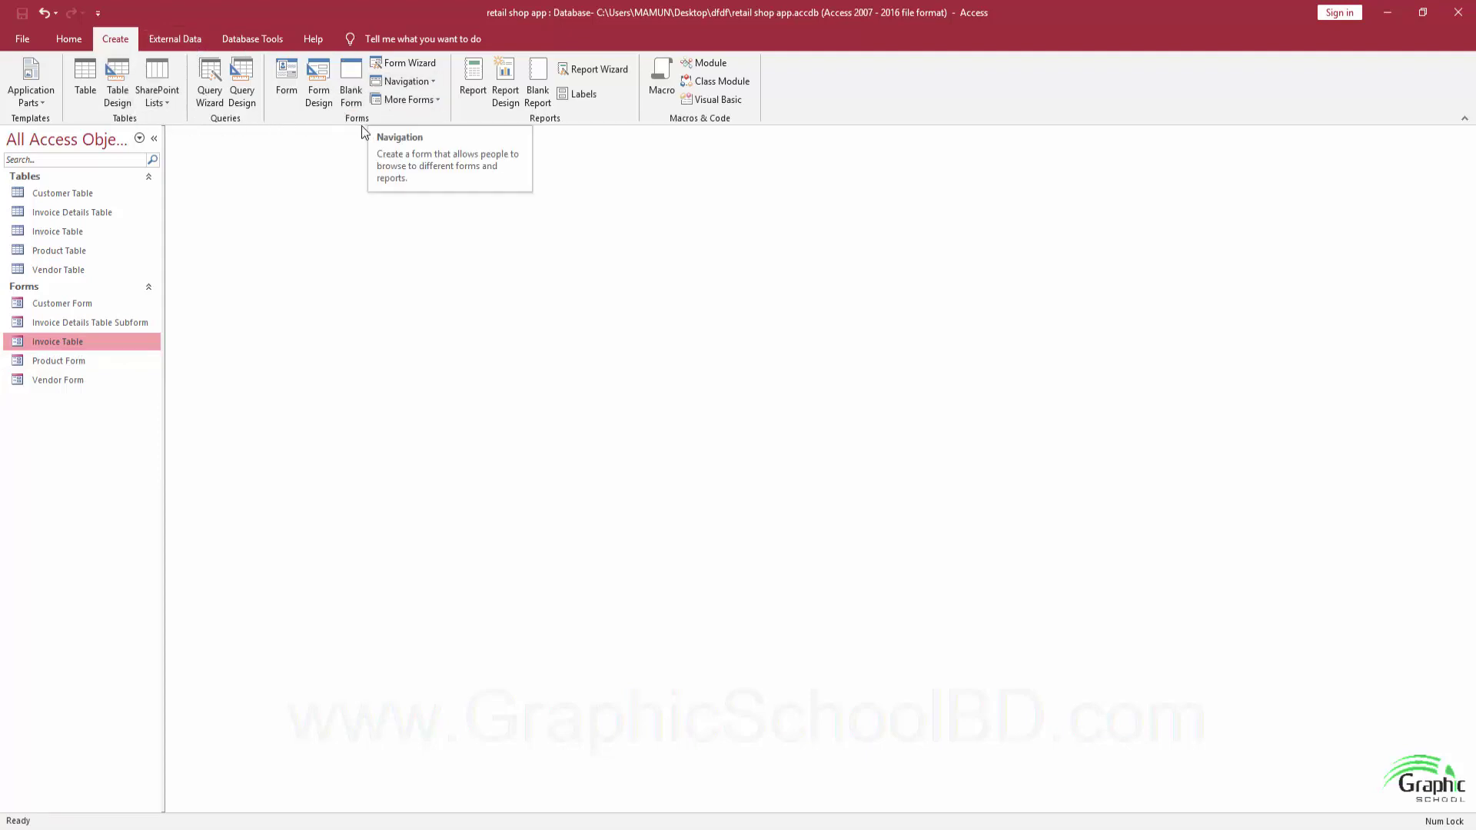
pyautogui.click(421, 83)
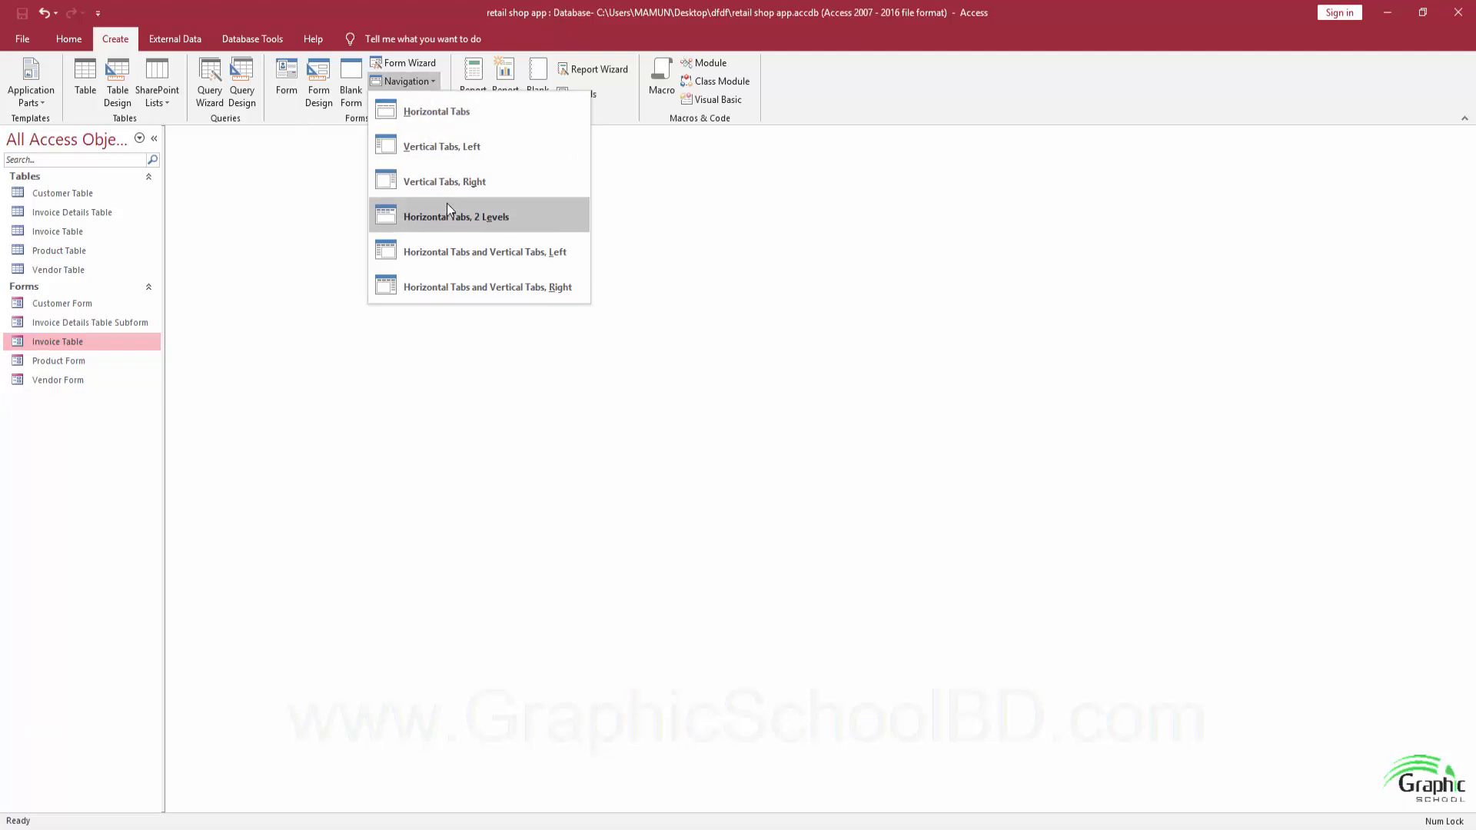
pyautogui.click(436, 147)
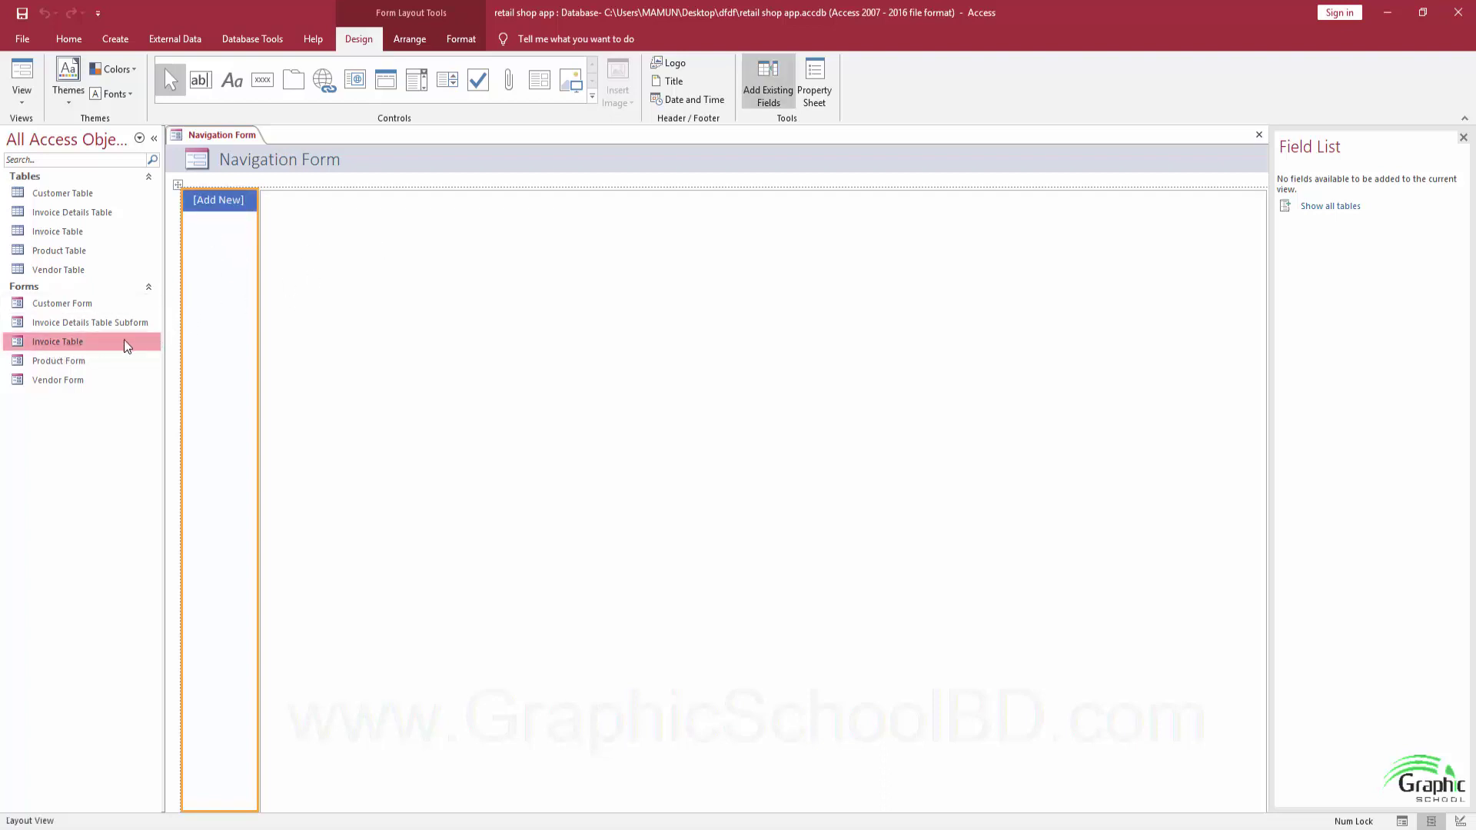
# Drag Invoice Table, Customer Form, Vendor Form and Product Form onto the navigation form as tabs.
pyautogui.moveTo(126, 346); pyautogui.dragTo(213, 229)
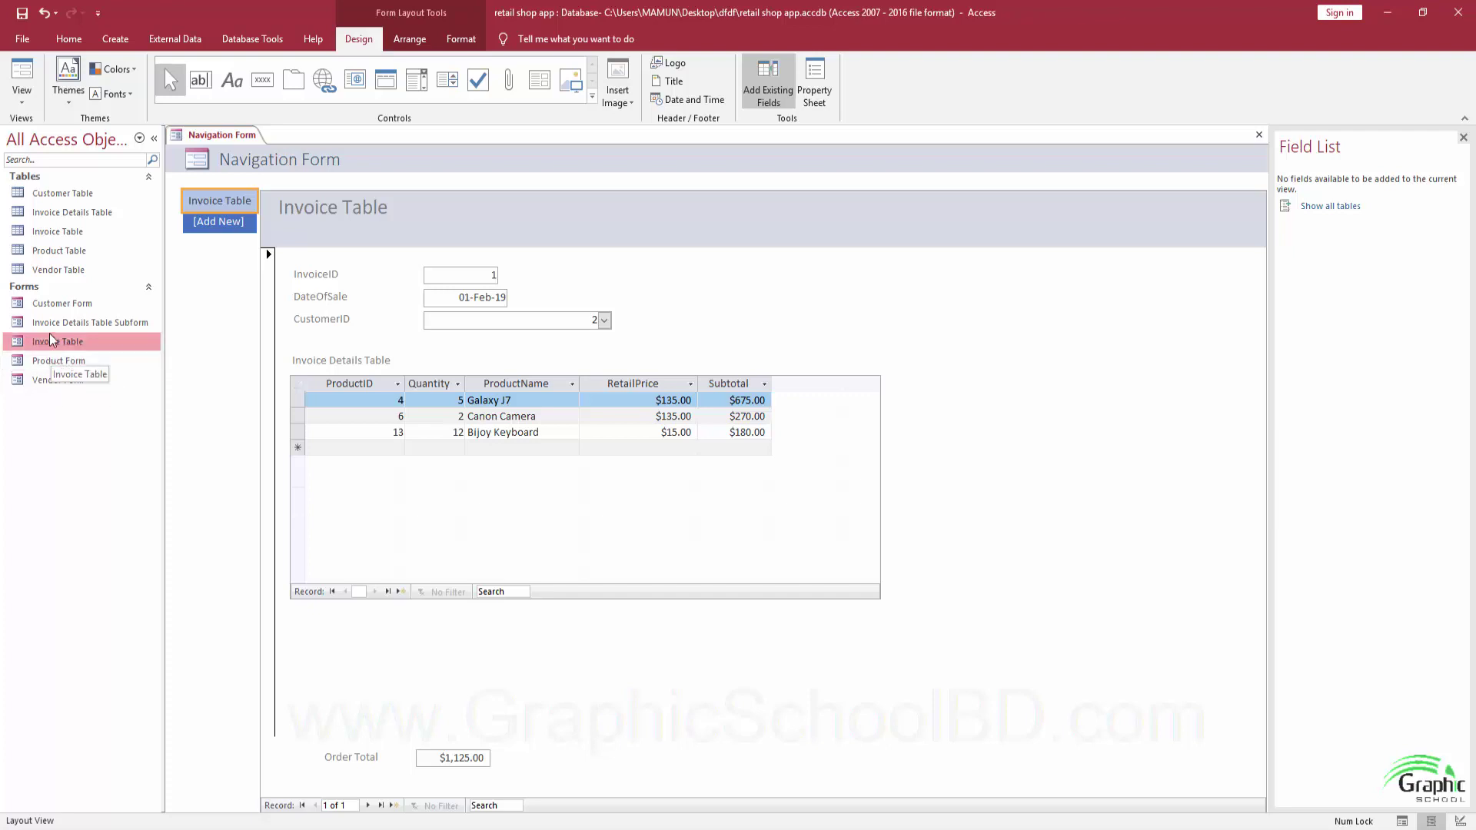
pyautogui.moveTo(60, 304); pyautogui.dragTo(222, 230)
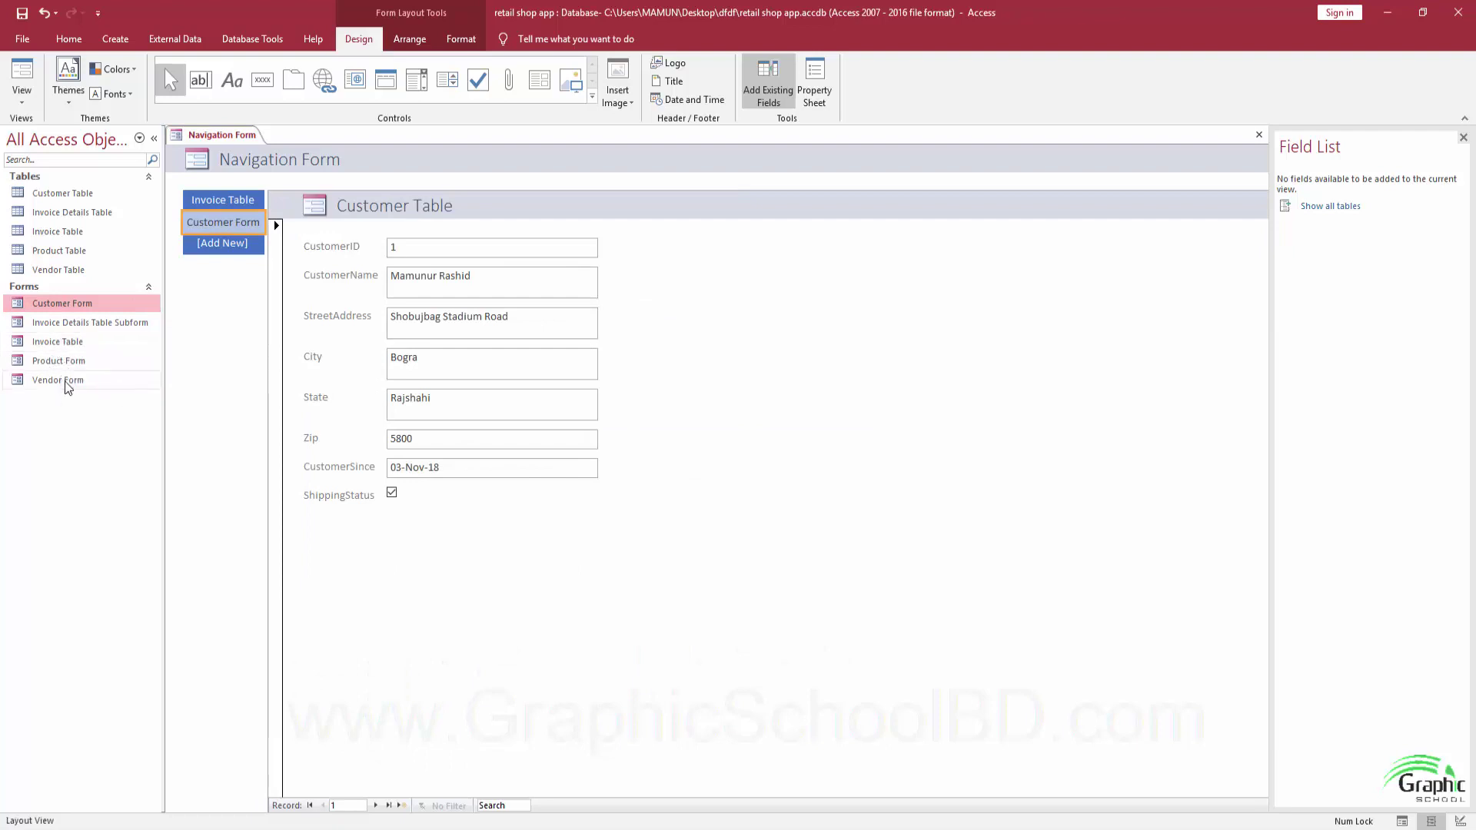
pyautogui.moveTo(64, 379); pyautogui.dragTo(225, 247)
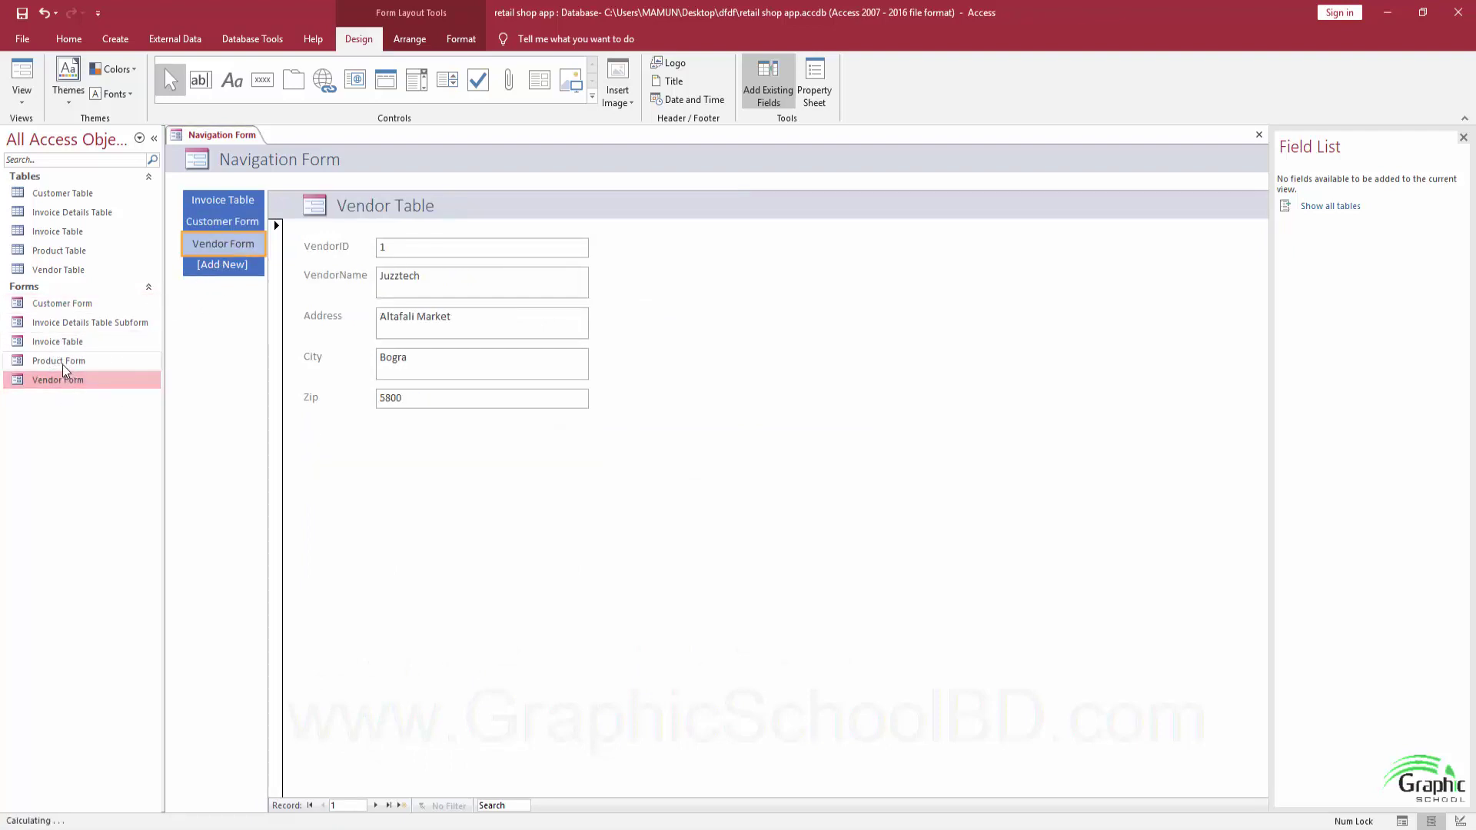
pyautogui.moveTo(68, 363); pyautogui.dragTo(228, 271)
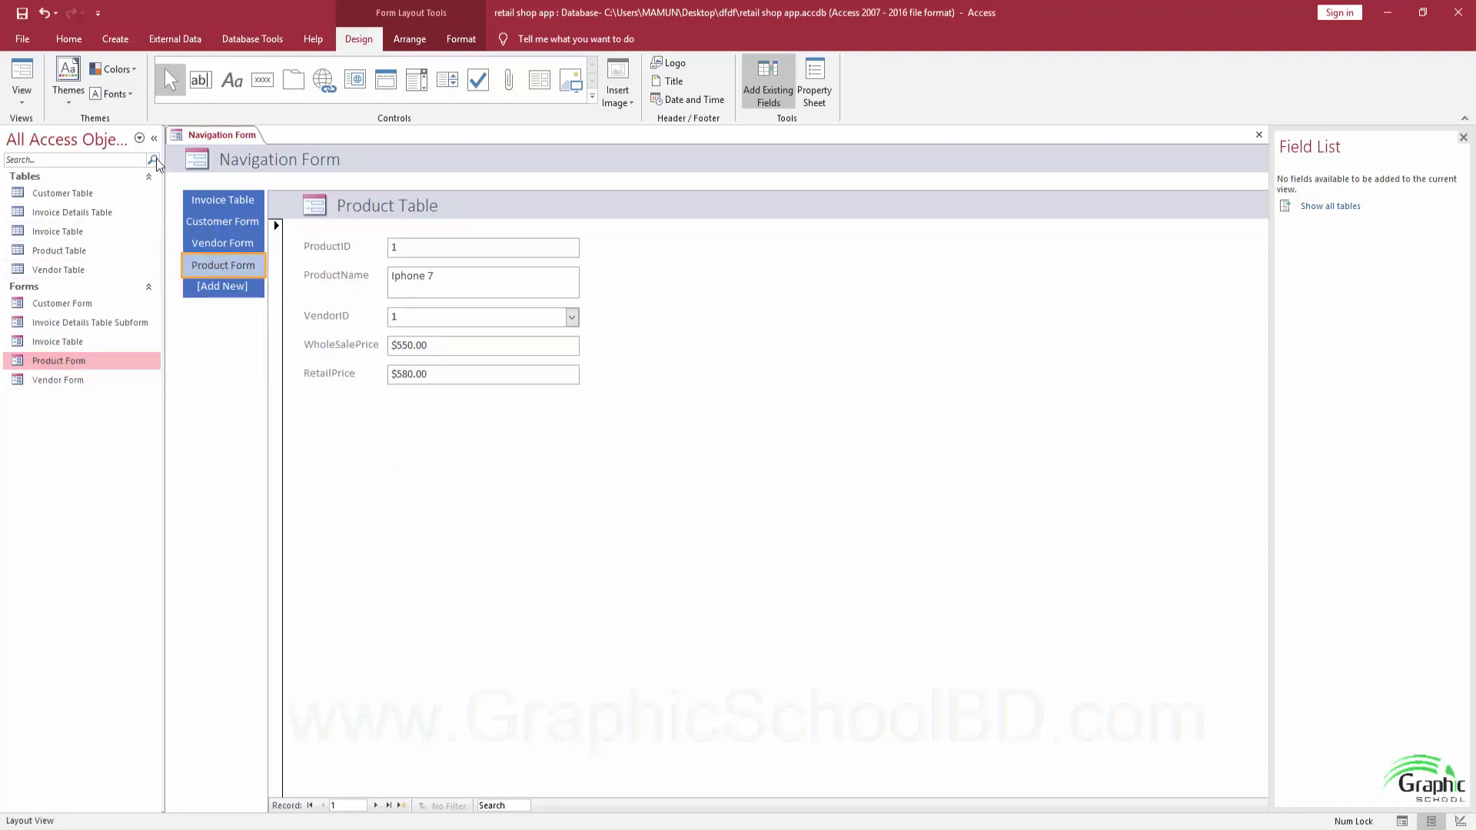
# Save the form under the name Navigation Form and switch it to Form View.
pyautogui.click(21, 13)
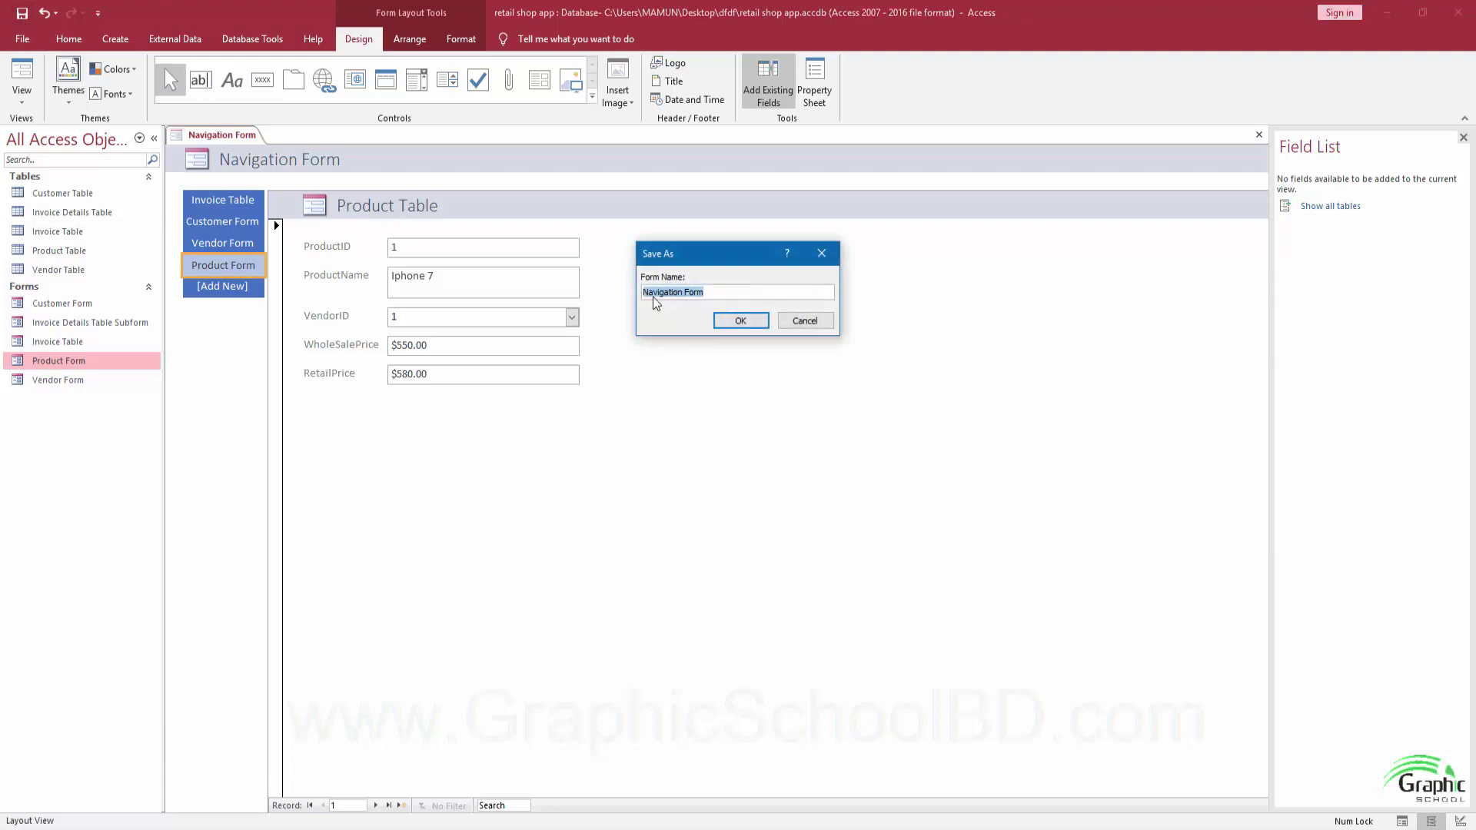
pyautogui.click(729, 323)
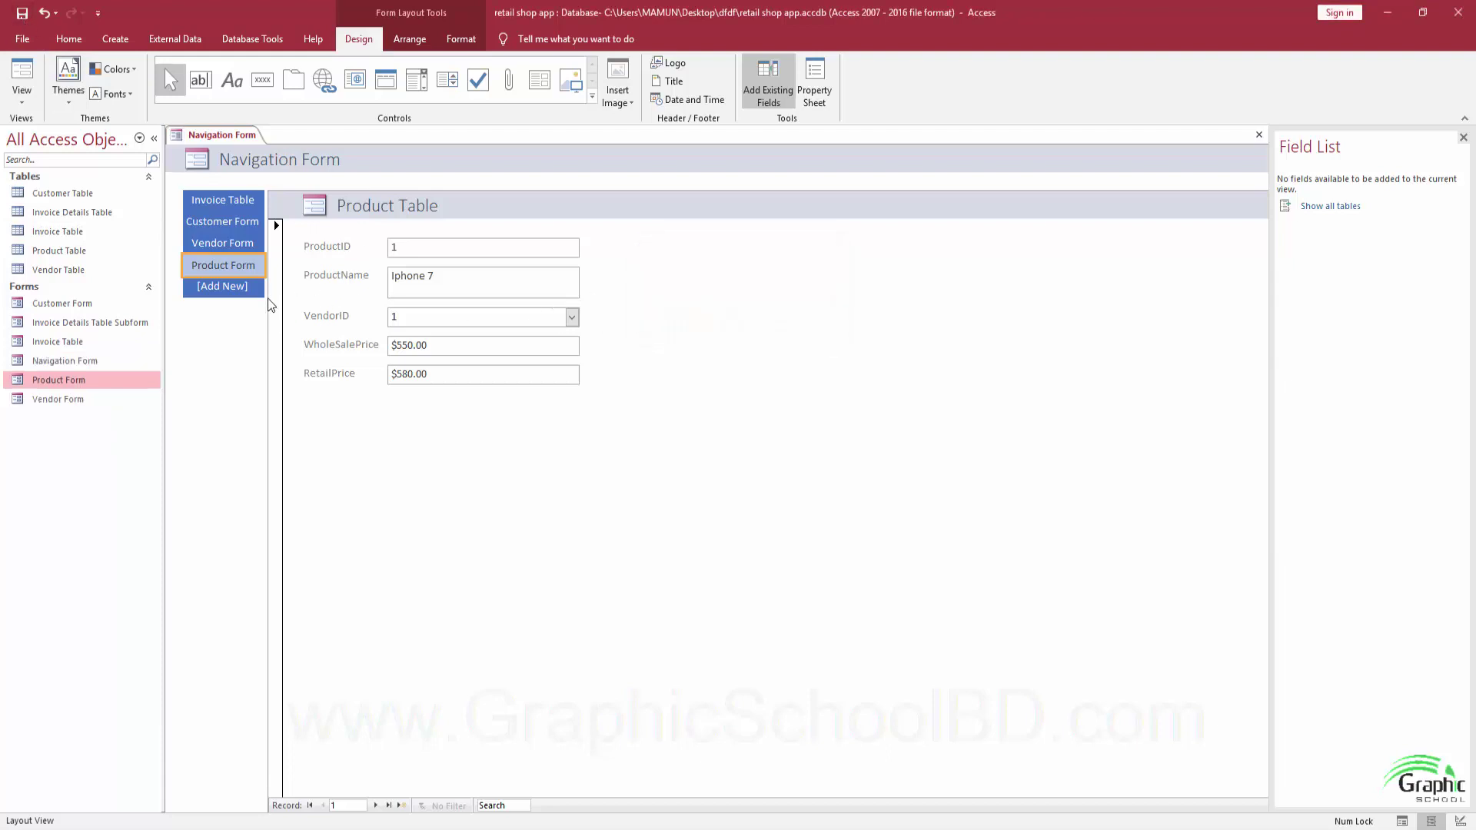
pyautogui.click(22, 96)
pyautogui.click(45, 130)
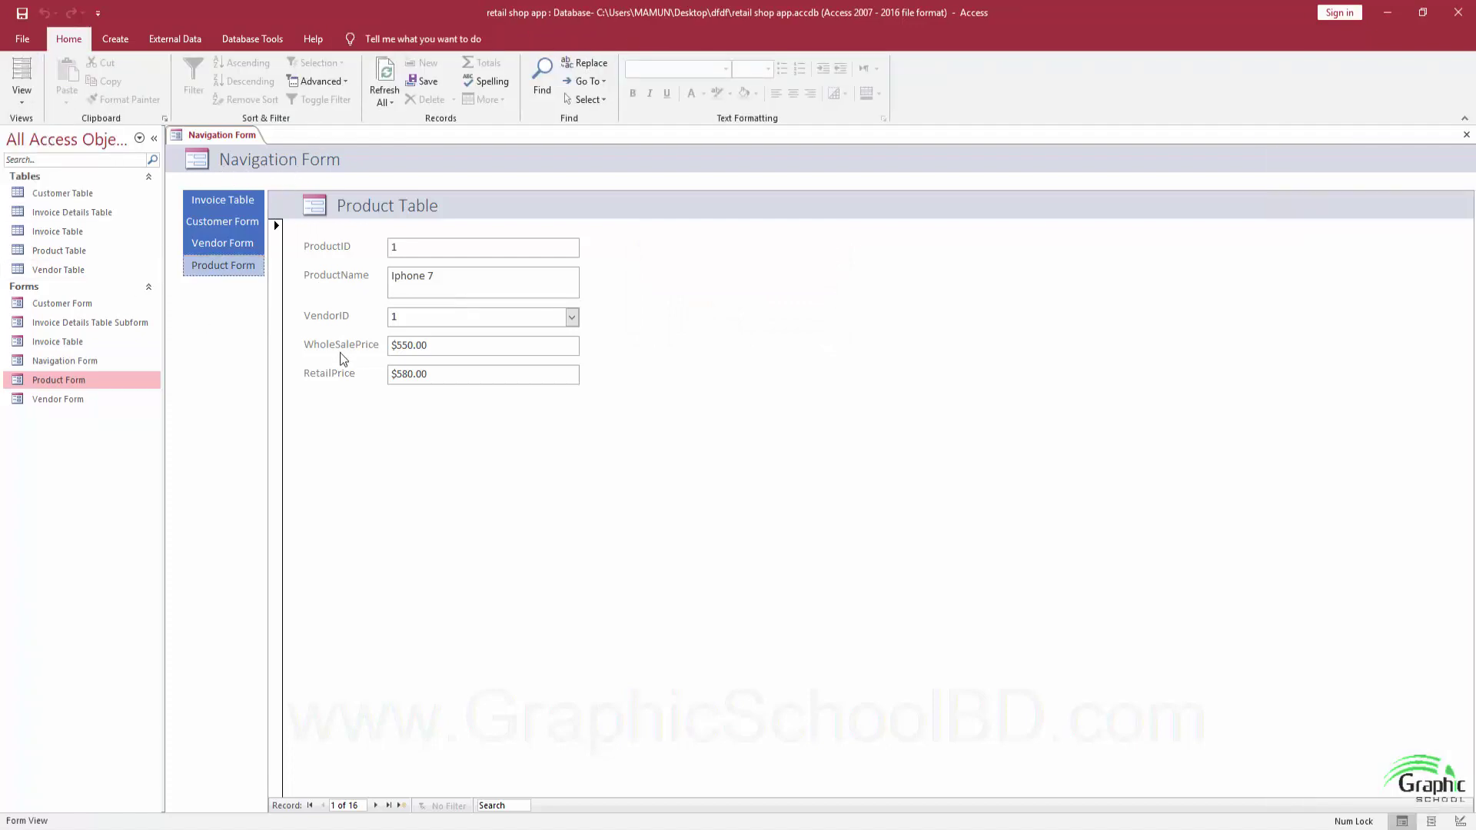
# Test the Invoice Table, Customer Form, Vendor Form and Product Form tabs, ending on Invoice Table.
pyautogui.click(233, 206)
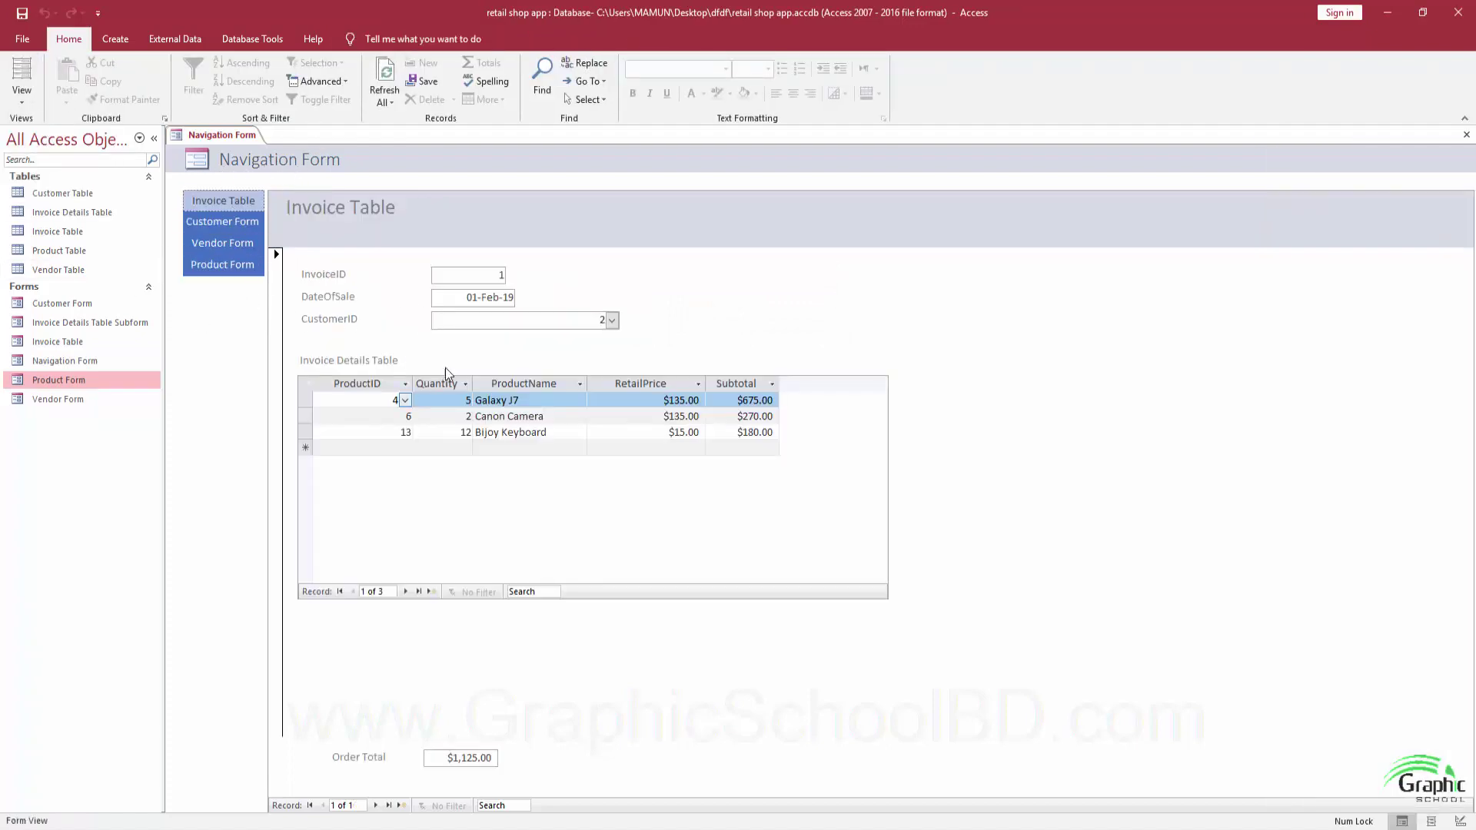
pyautogui.click(224, 231)
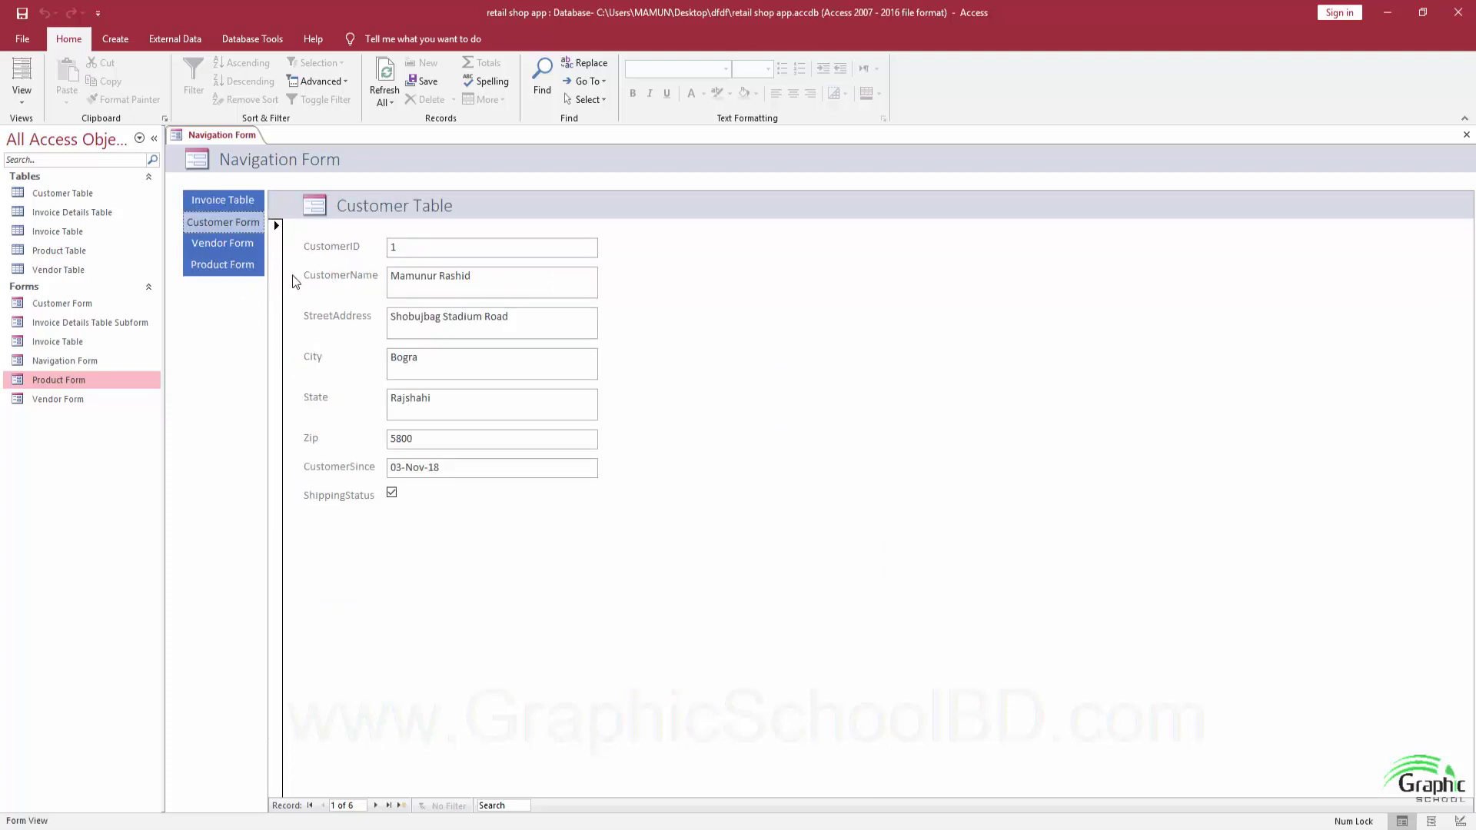
pyautogui.click(221, 243)
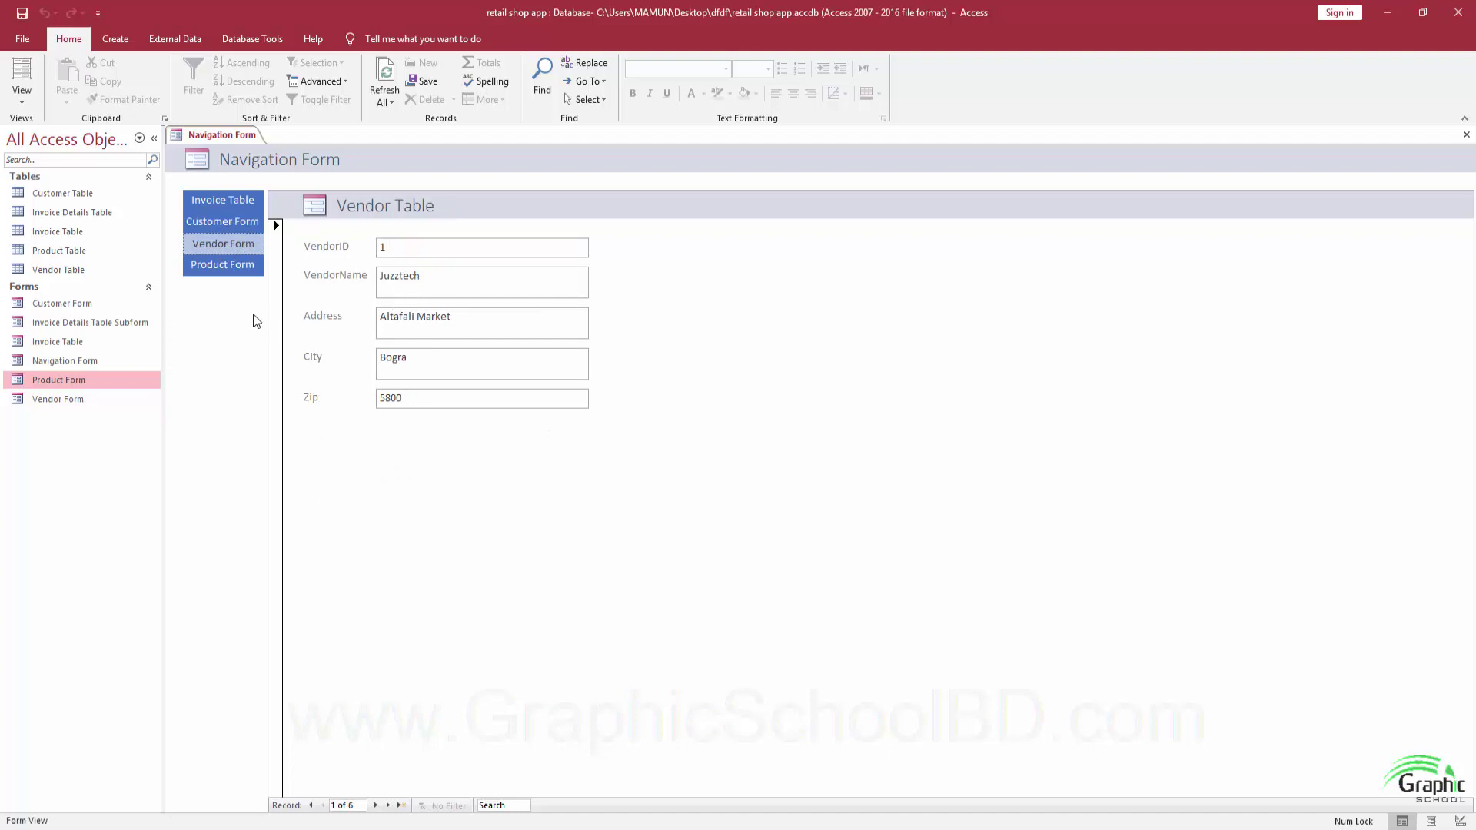
pyautogui.click(216, 271)
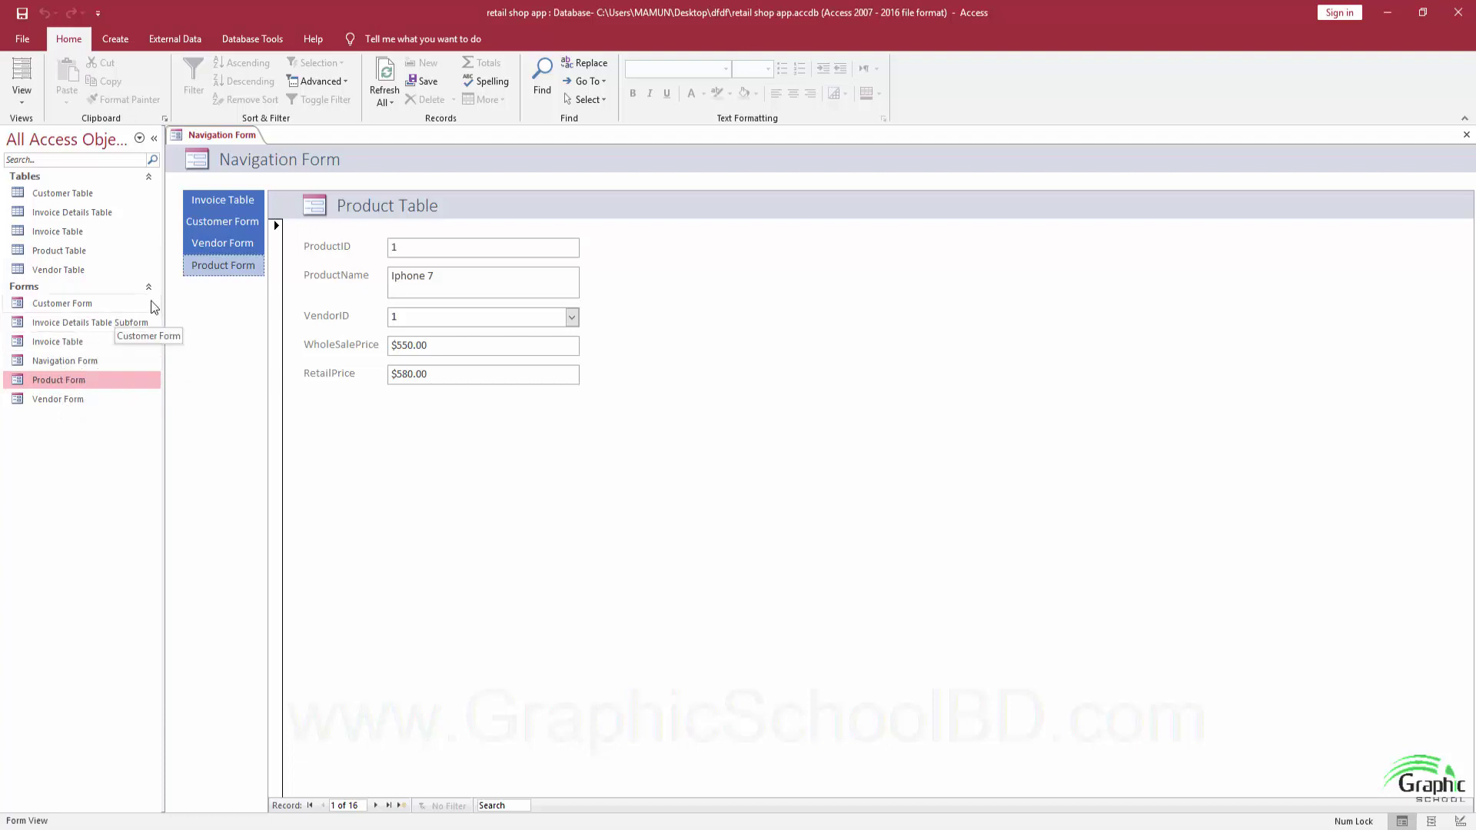
pyautogui.click(224, 204)
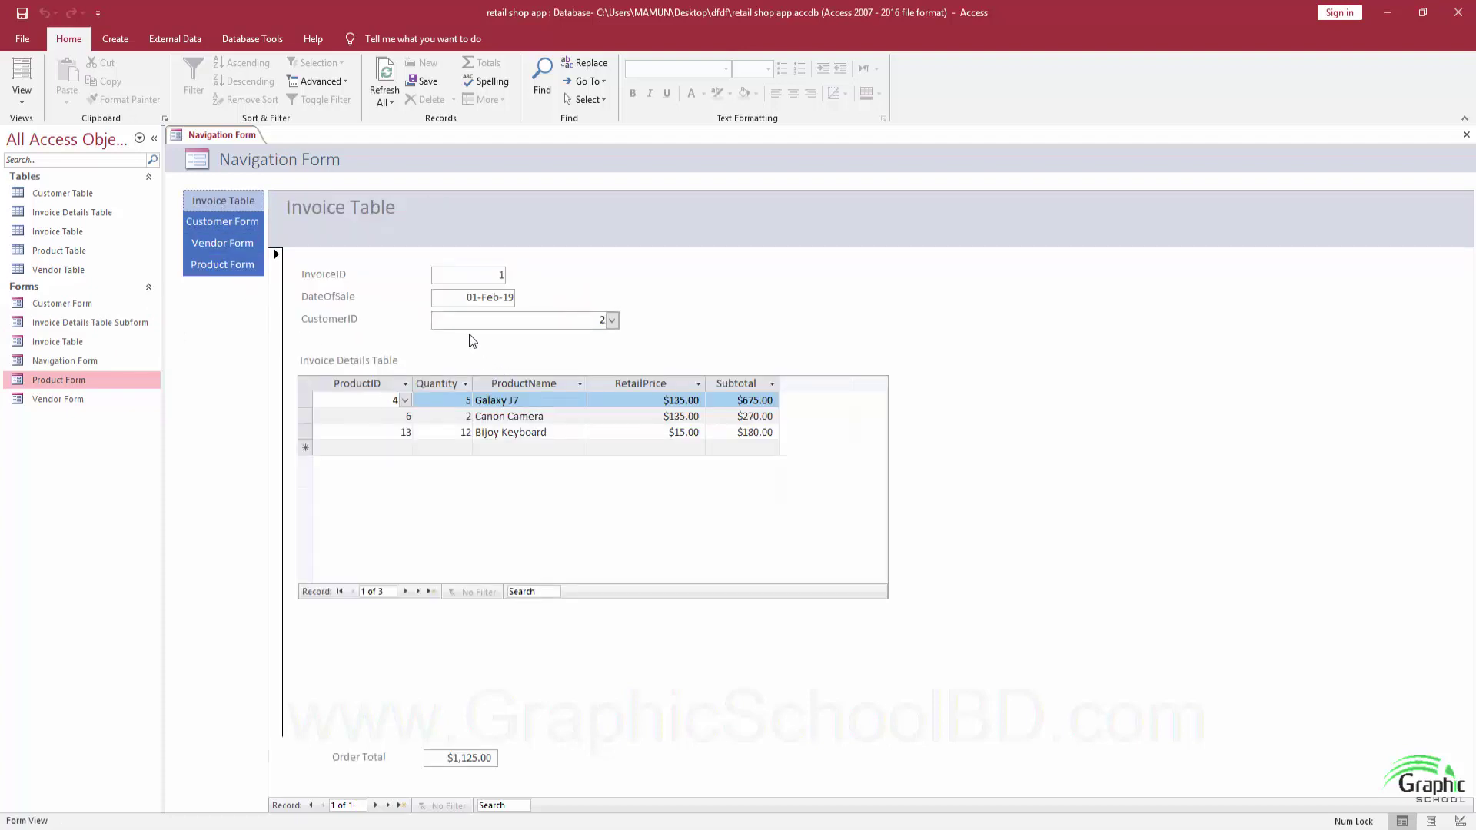
# Start a new invoice record dated 06-Feb-19, leaving the customer unselected.
pyautogui.click(401, 806)
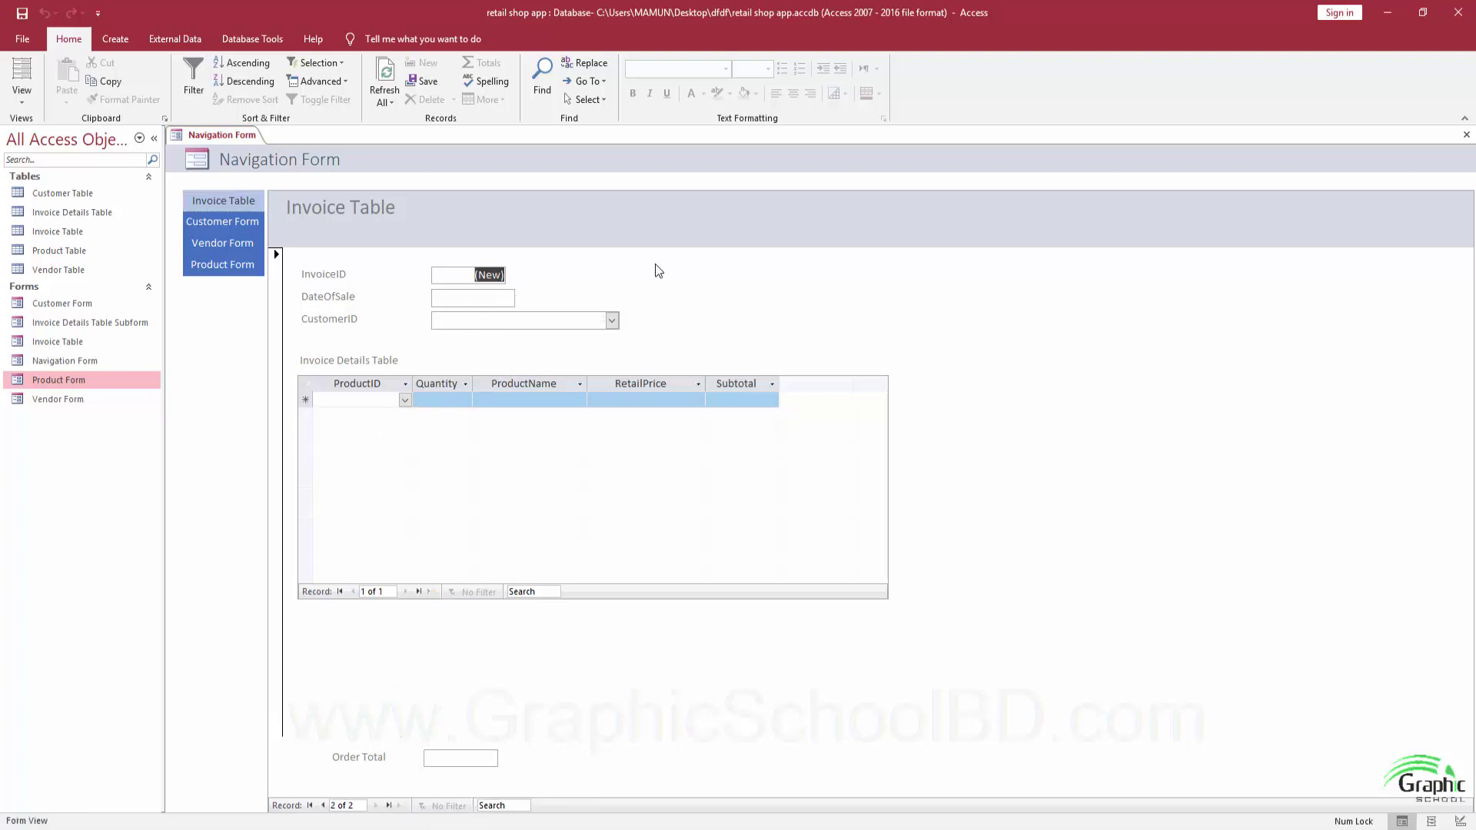
pyautogui.click(472, 297)
pyautogui.click(523, 296)
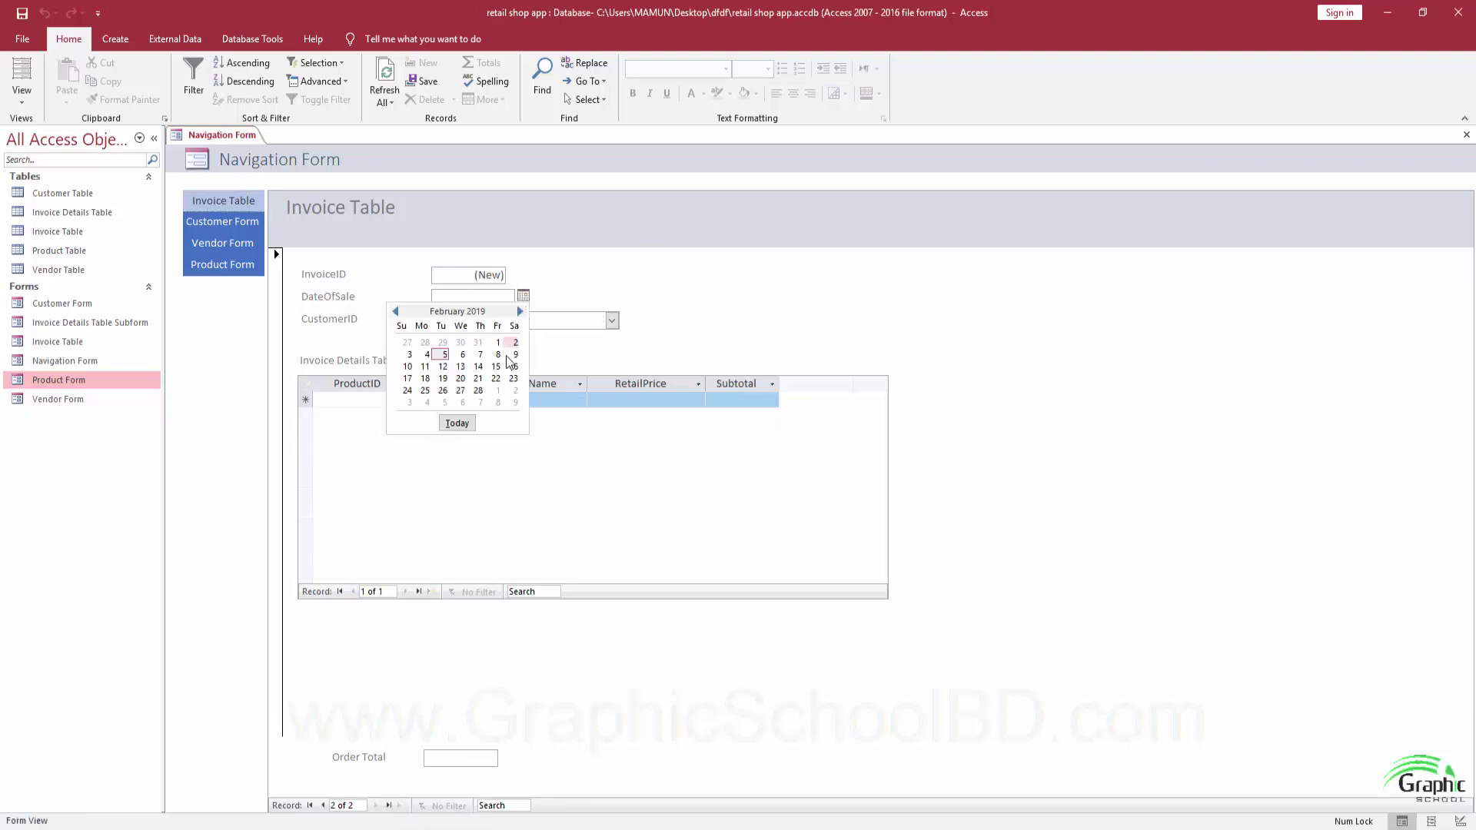
pyautogui.click(463, 354)
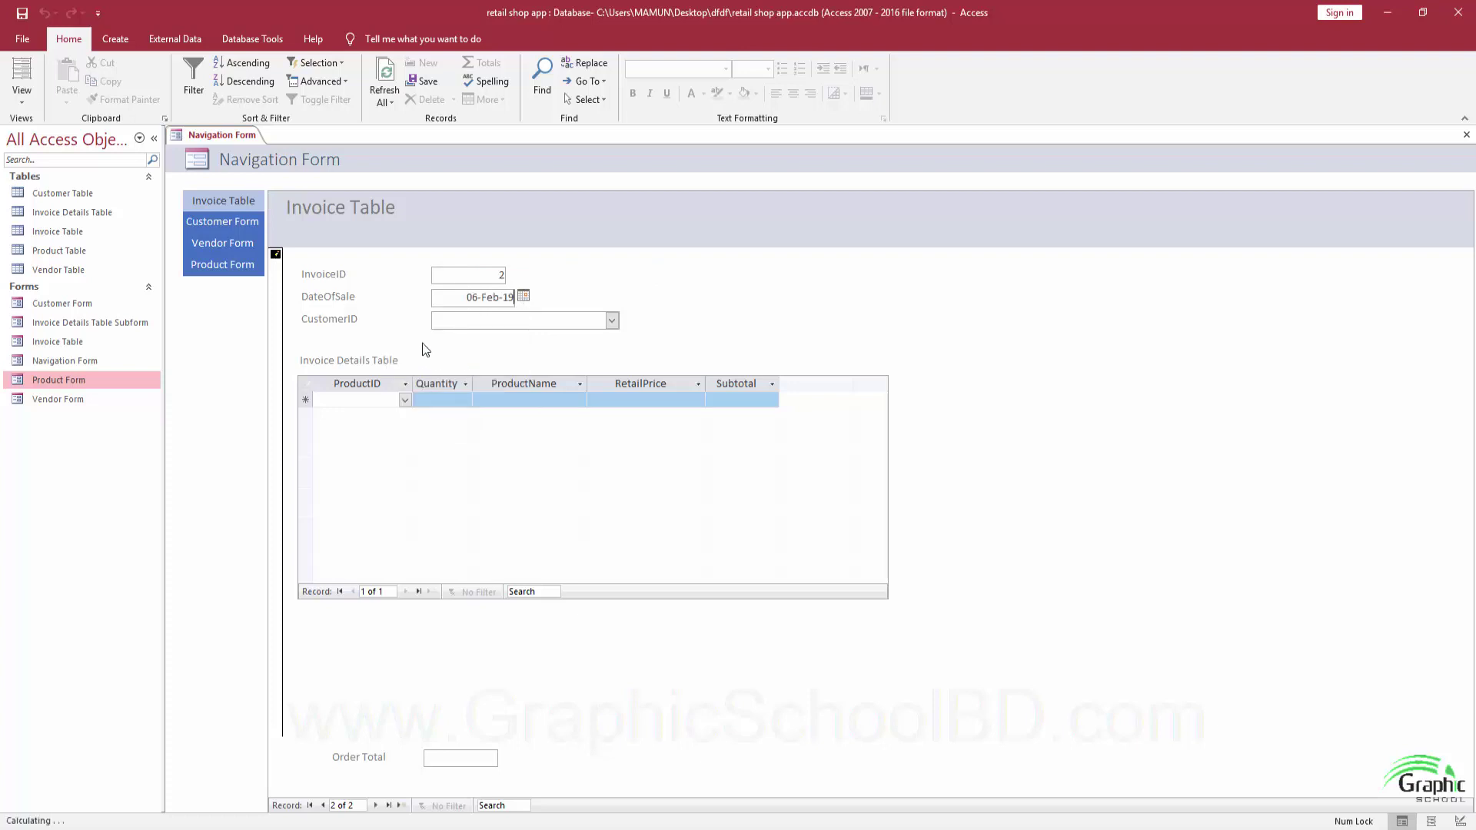
pyautogui.click(610, 321)
pyautogui.click(635, 333)
# Start a blank Customer Form record, then return to Invoice Table on a new blank invoice.
pyautogui.click(215, 228)
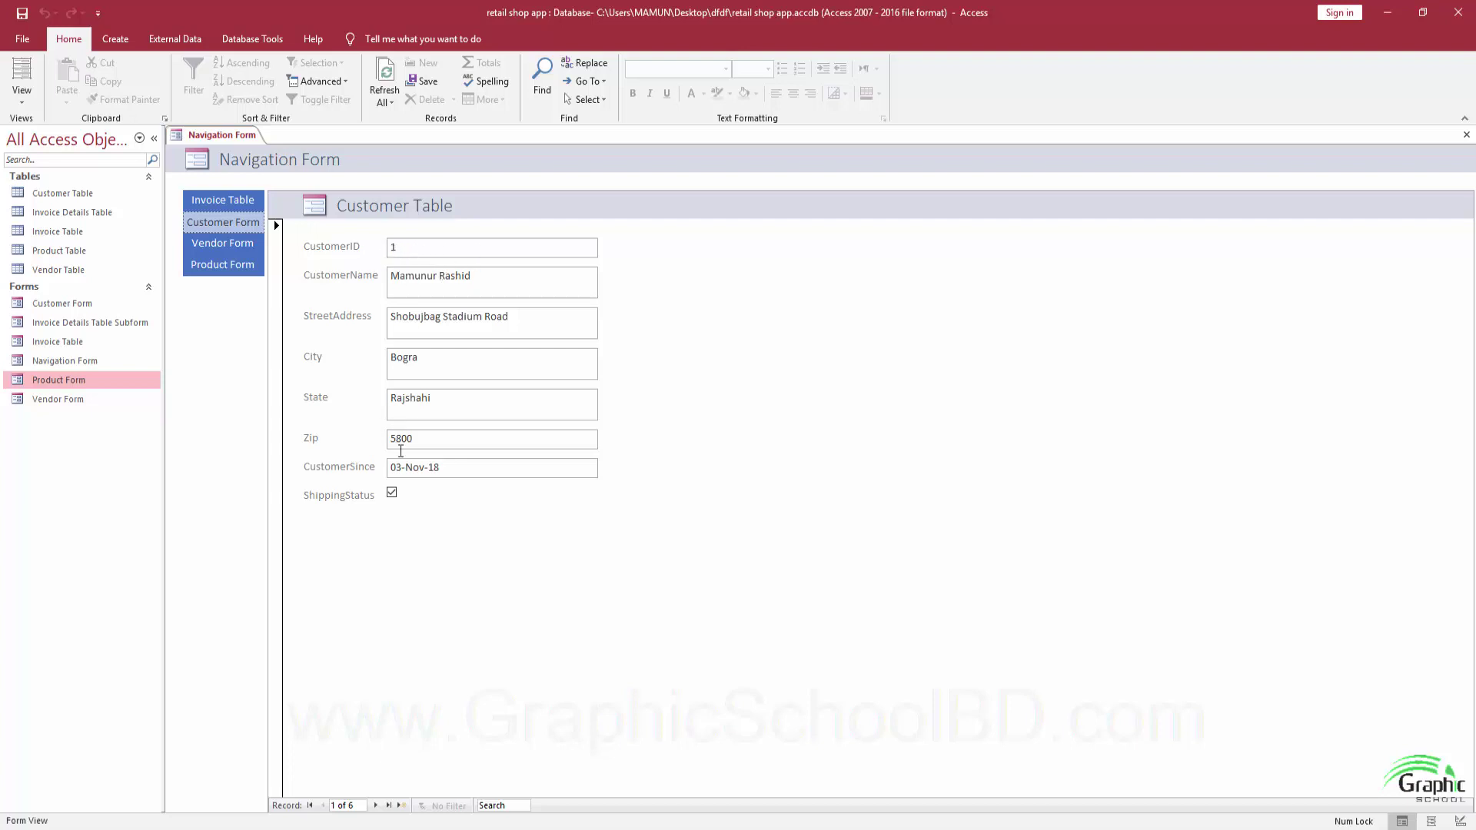
pyautogui.click(401, 805)
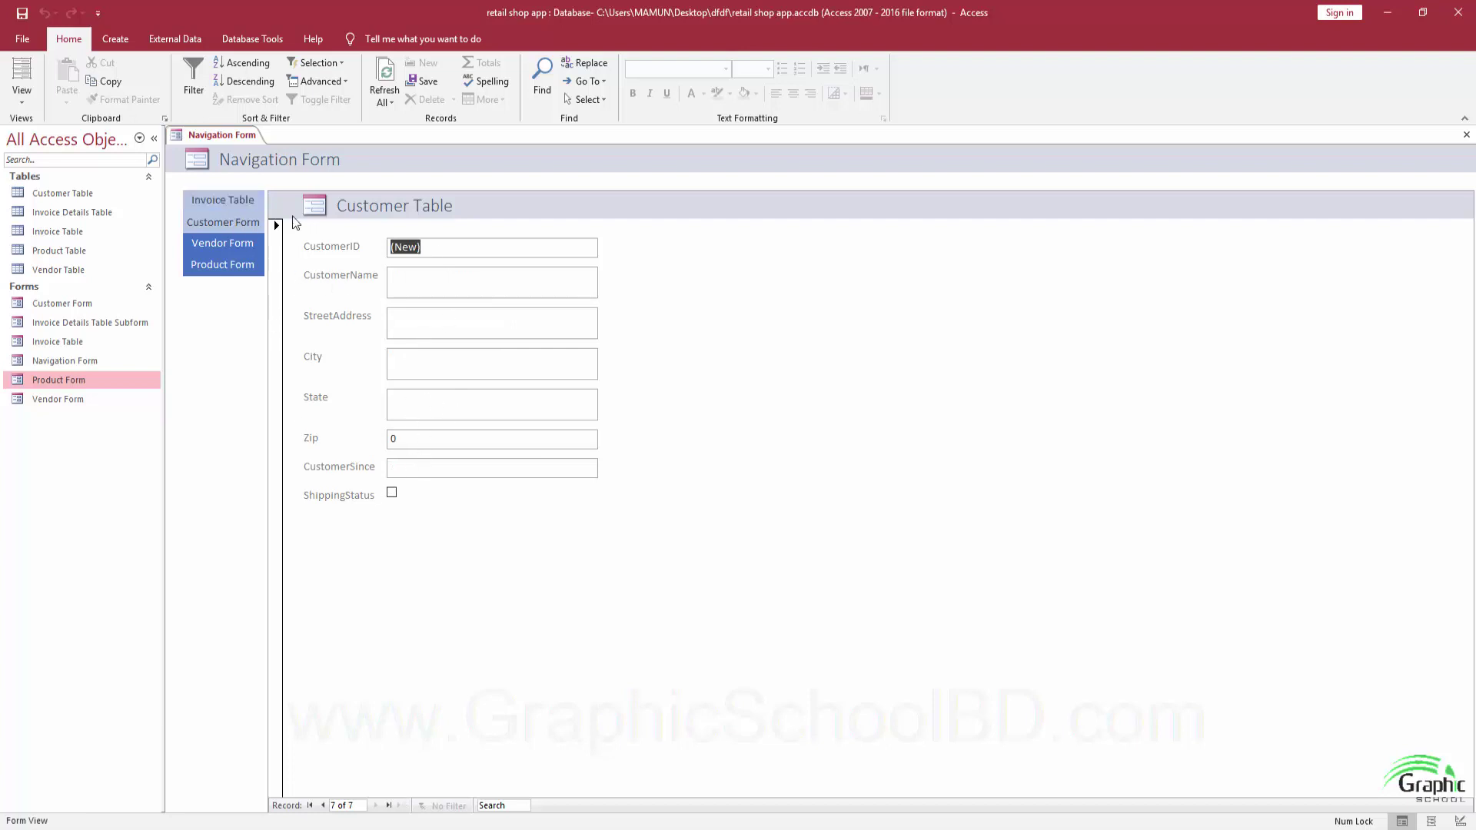
pyautogui.click(220, 202)
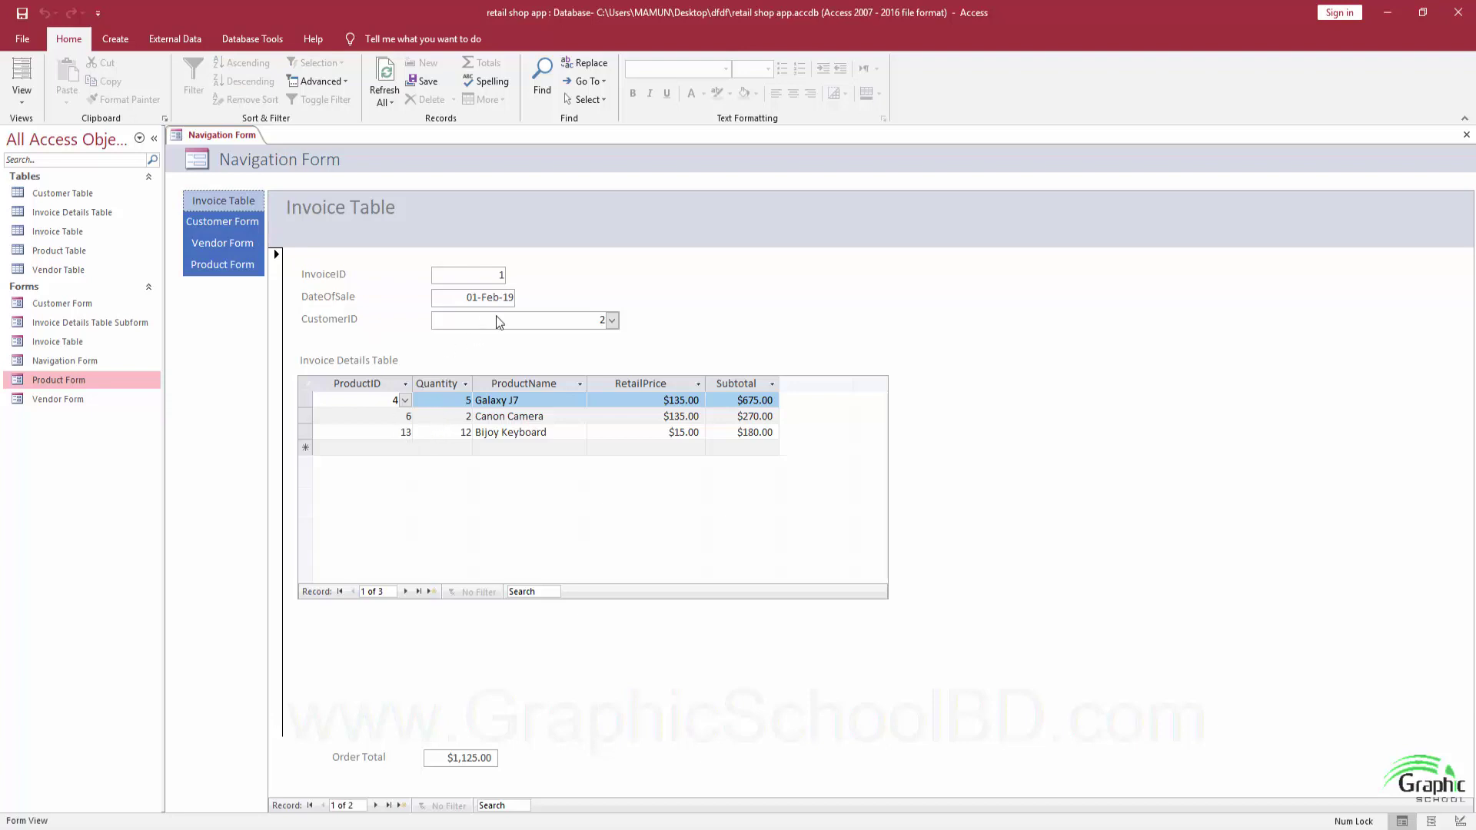
pyautogui.click(400, 806)
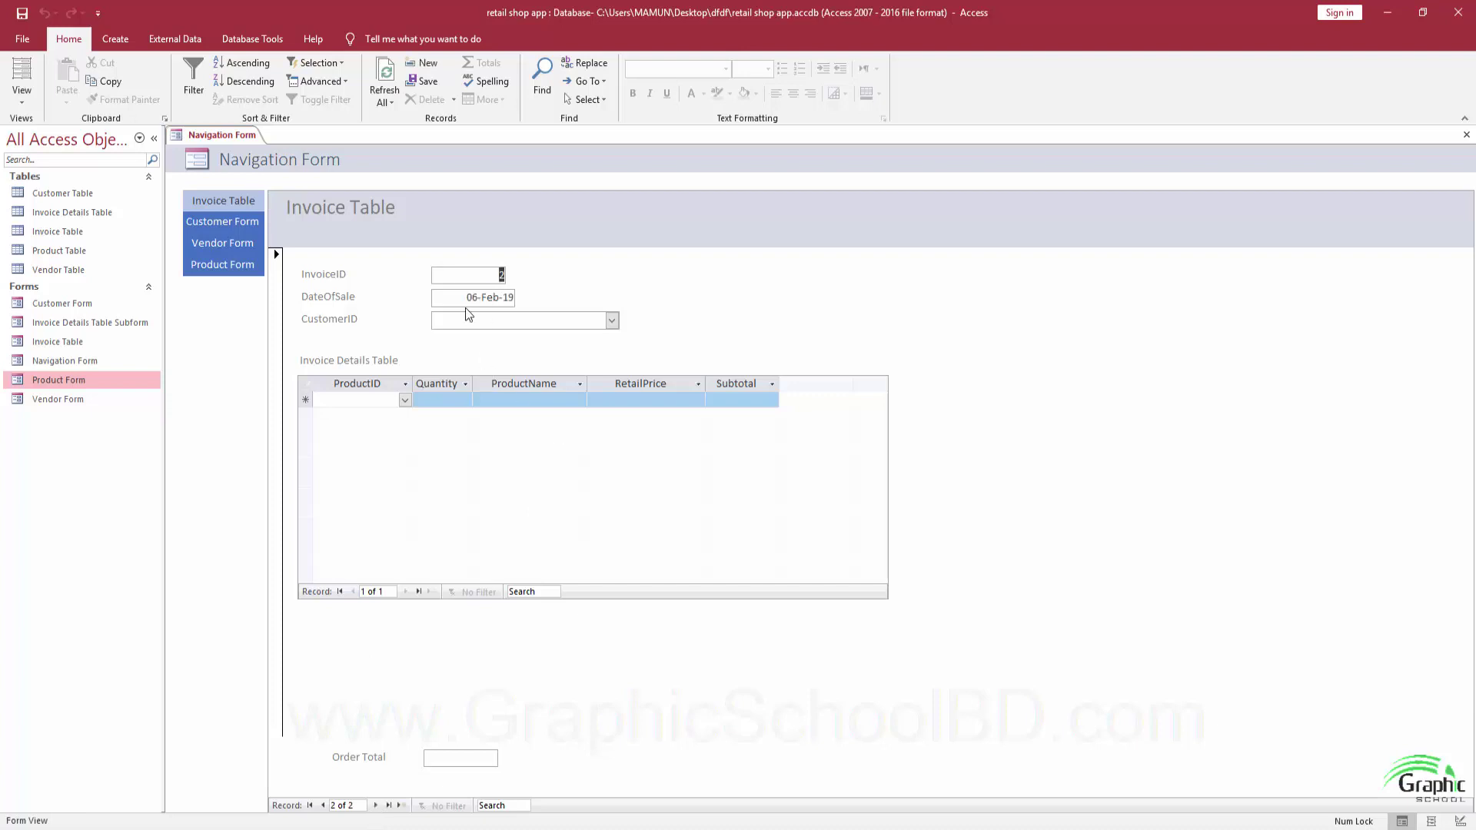
# Assign customer 3 to the invoice and add Asus Motherboard with quantity 5.
pyautogui.click(611, 320)
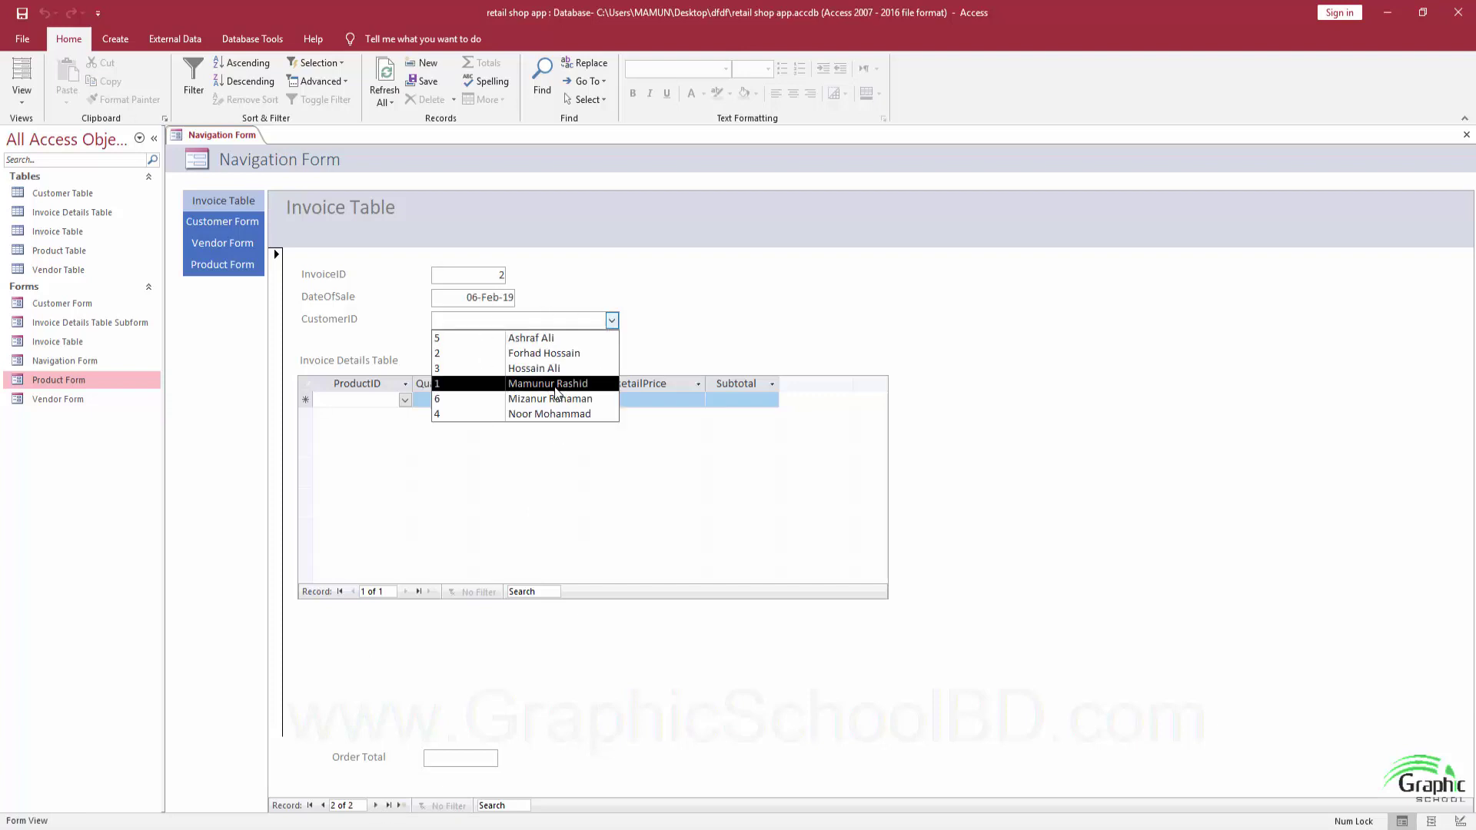
pyautogui.click(537, 369)
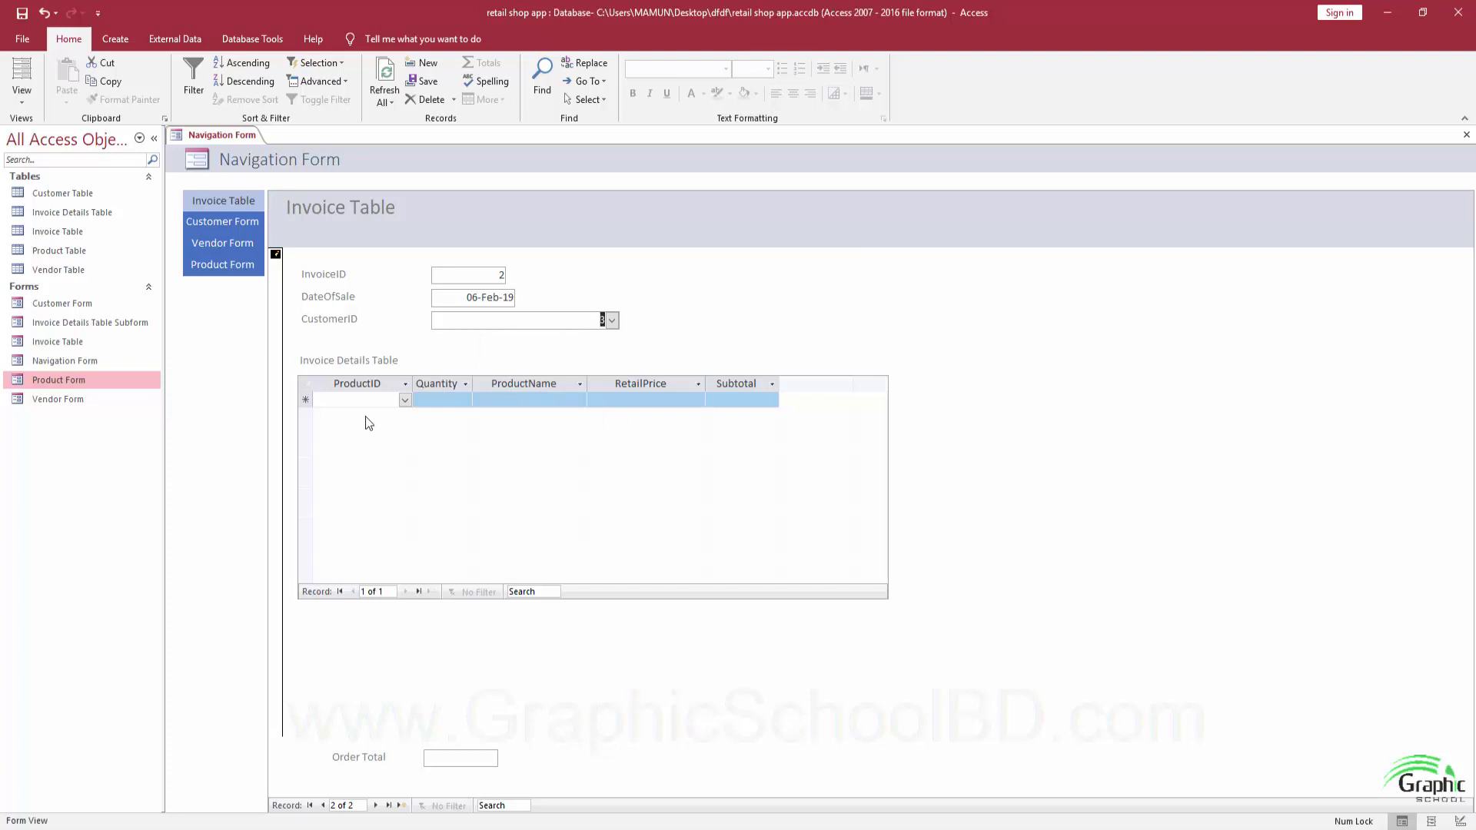
pyautogui.click(405, 400)
pyautogui.click(396, 454)
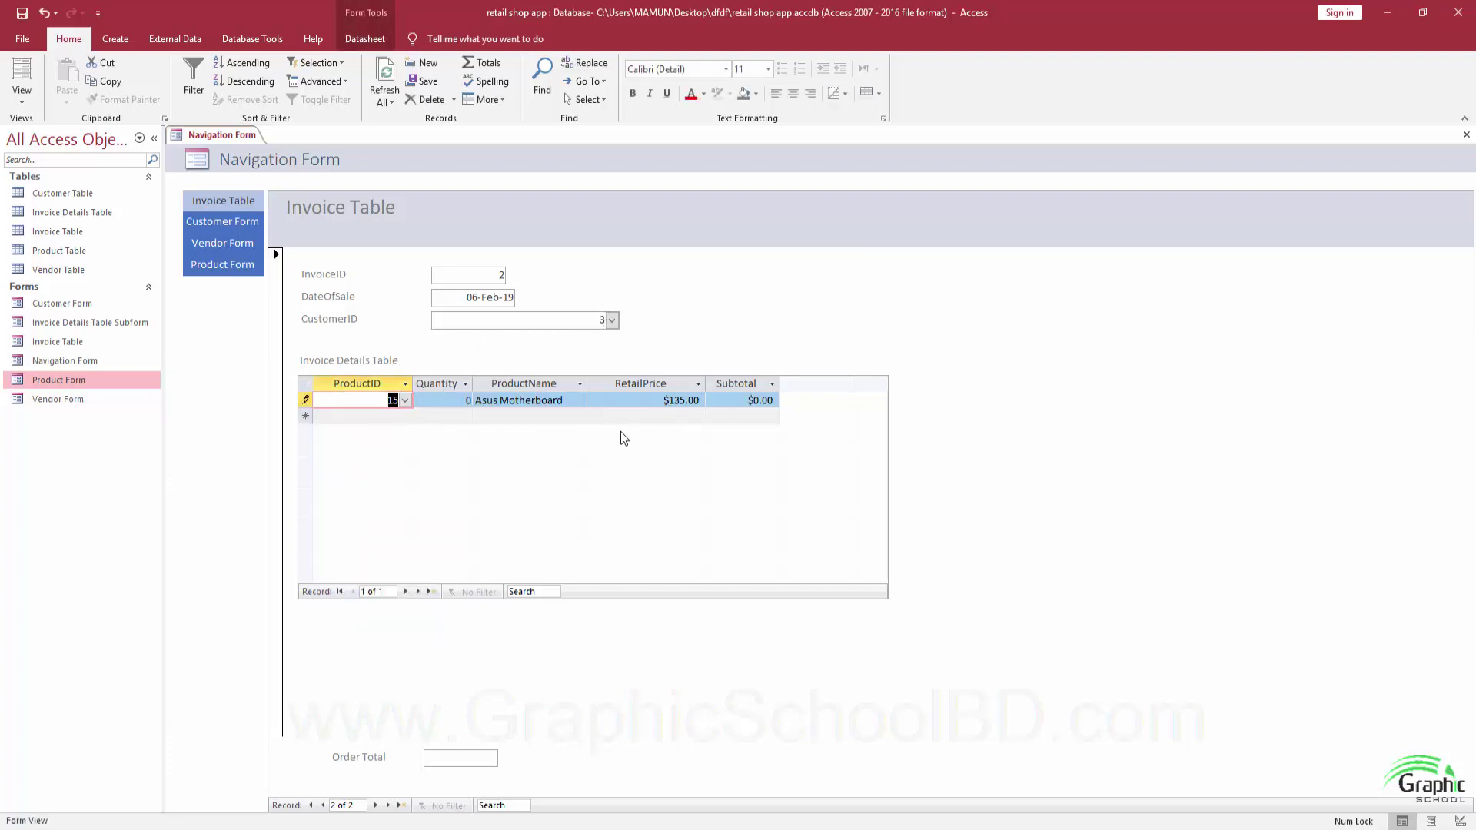
pyautogui.click(459, 394)
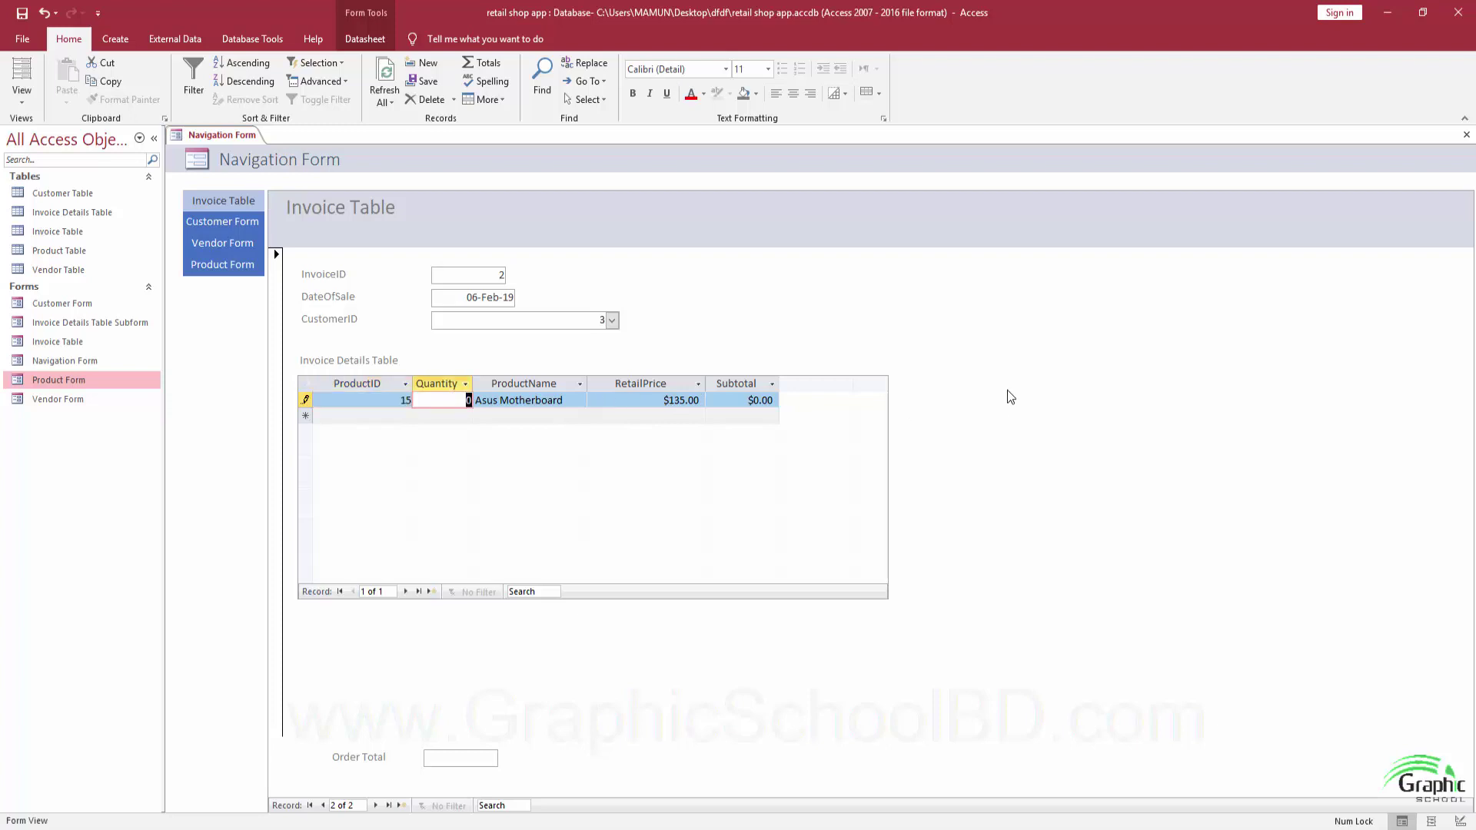
pyautogui.write('5')
pyautogui.press('Tab')
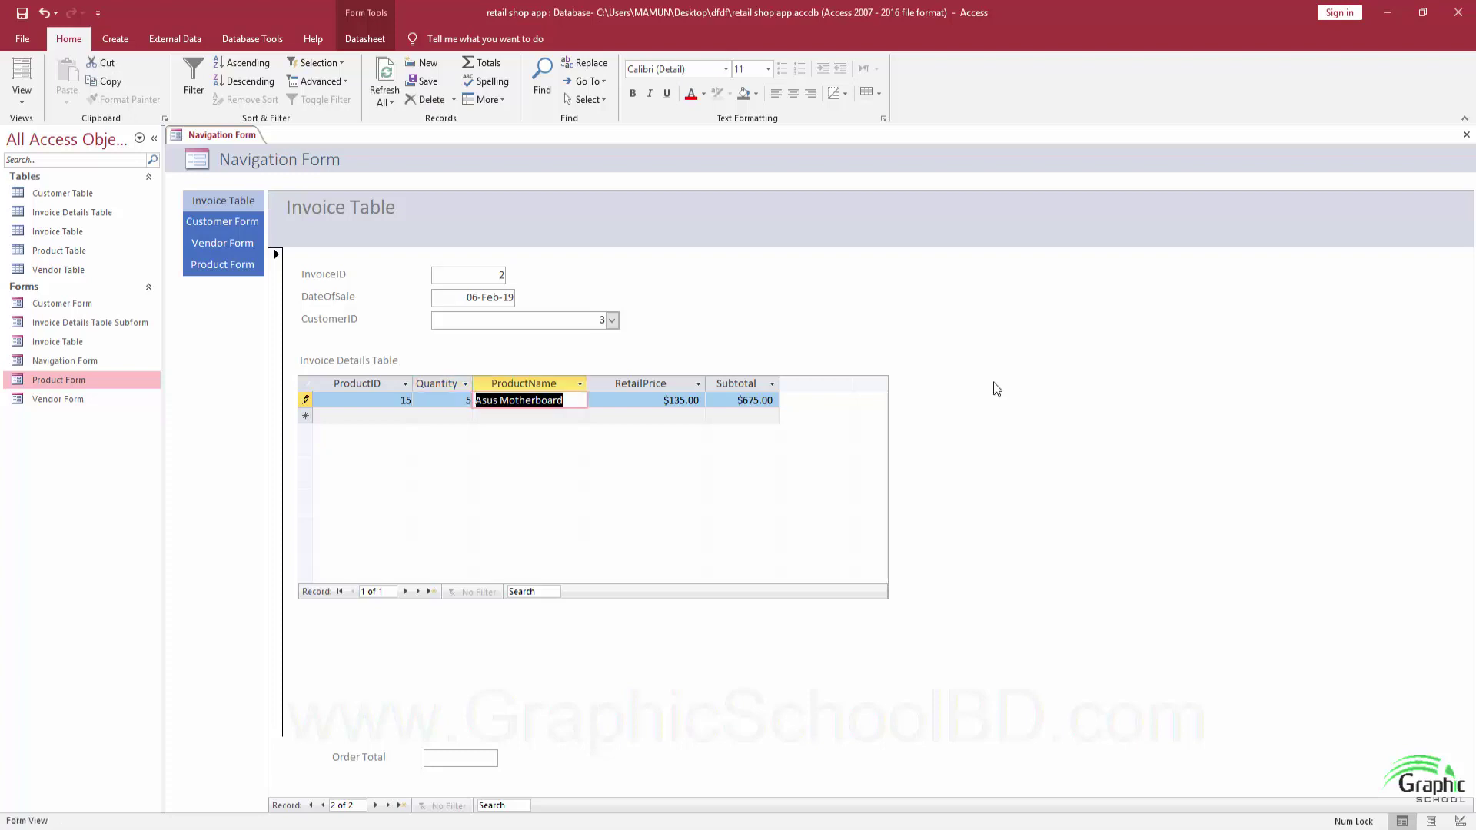
pyautogui.press('Tab')
pyautogui.press('Tab')
pyautogui.press('Tab')
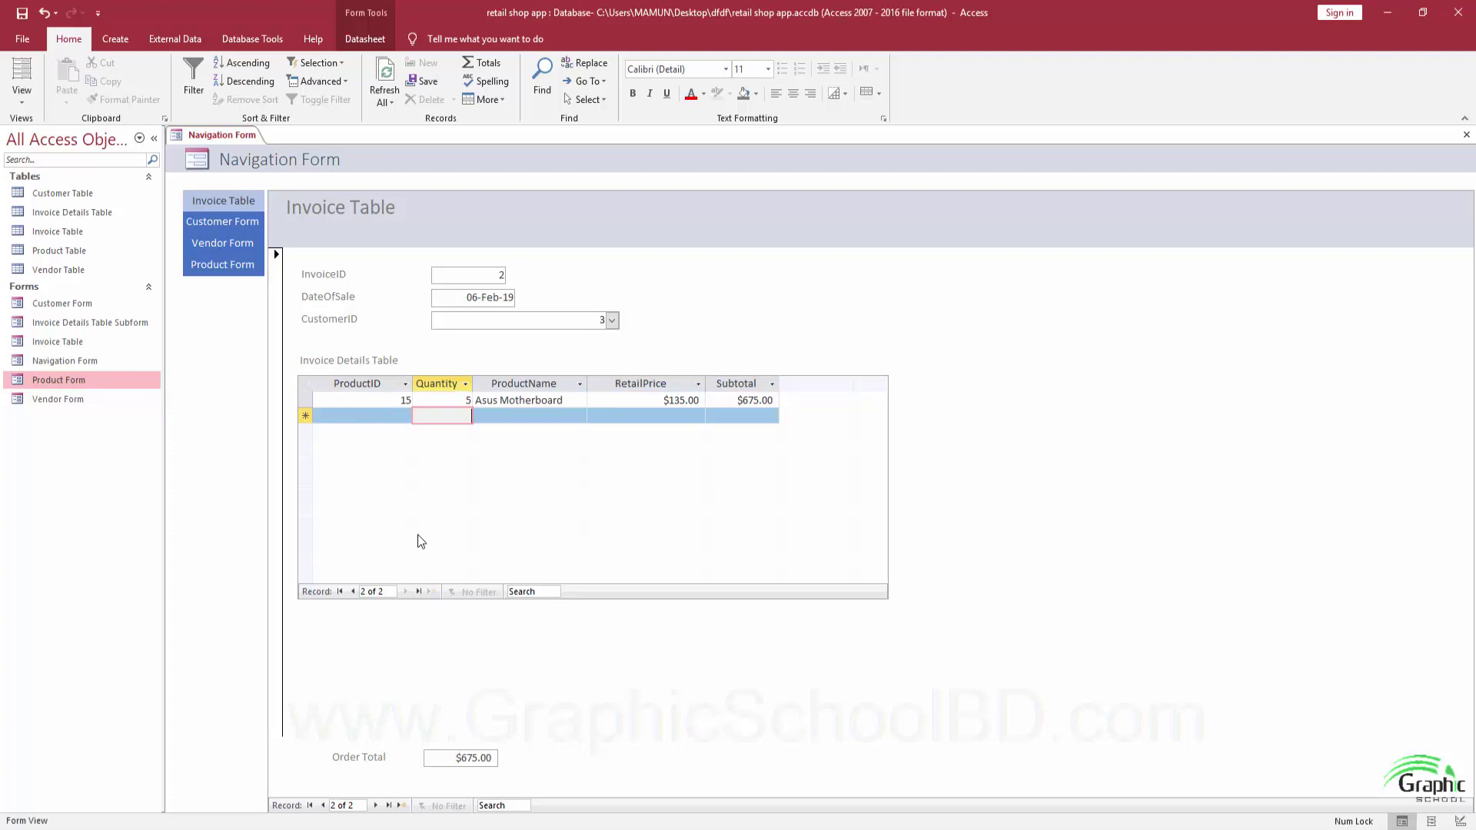
# Add Bijoy Keyboard as the second invoice line with quantity 4.
pyautogui.click(405, 416)
pyautogui.click(403, 492)
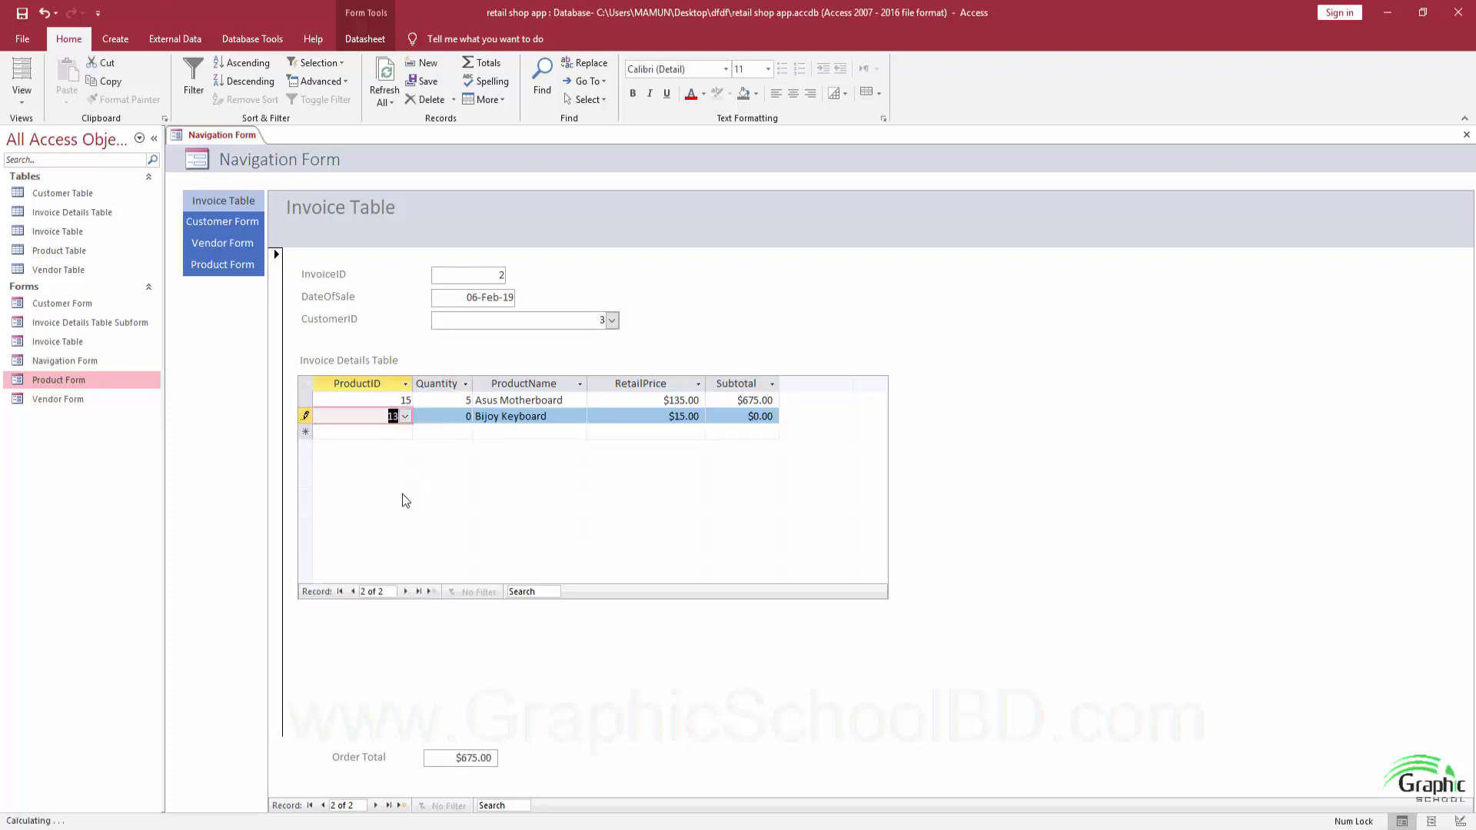
pyautogui.press('Tab')
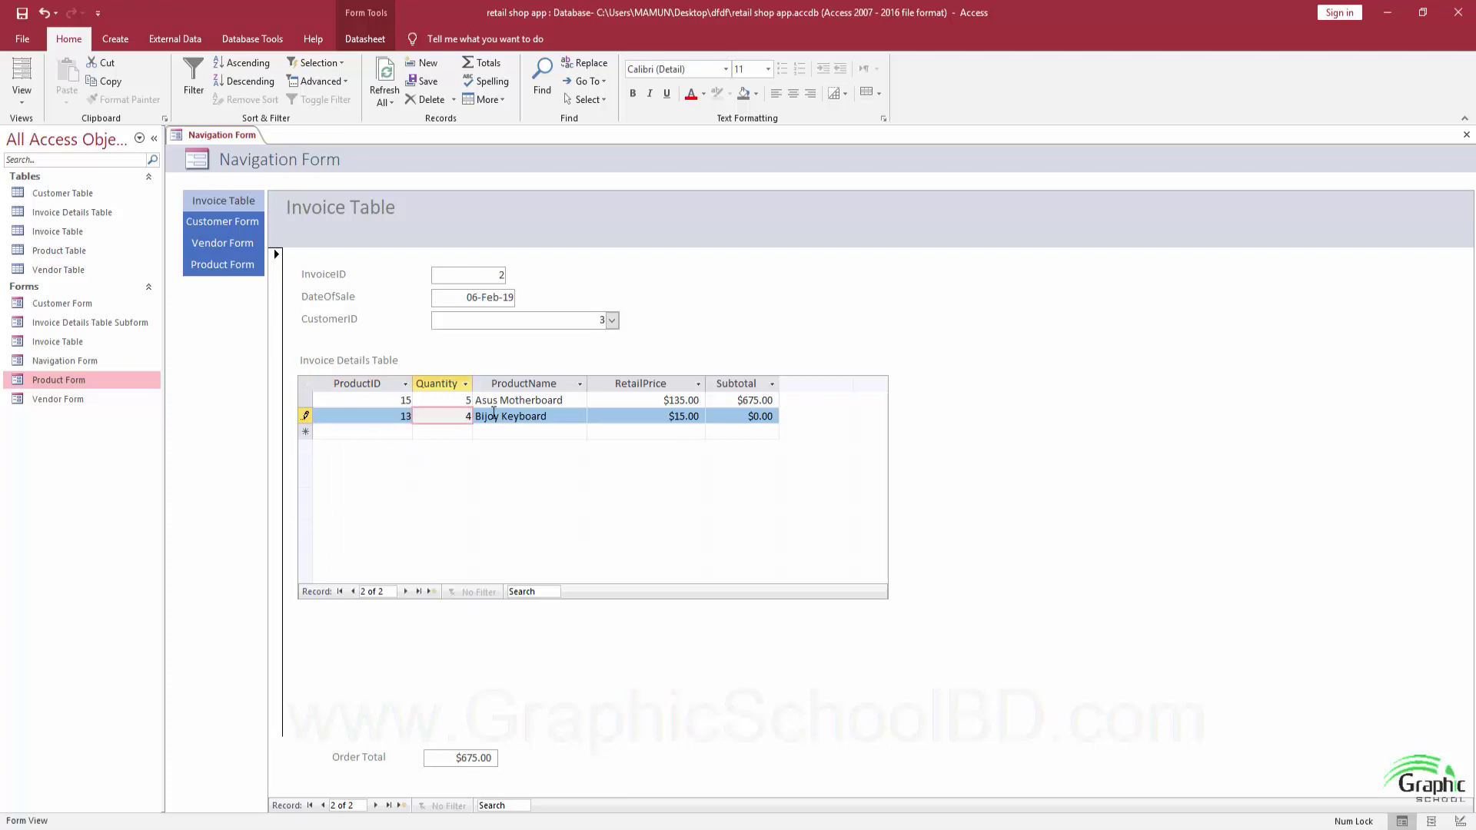
pyautogui.write('4')
pyautogui.press('Tab')
pyautogui.press('Tab')
pyautogui.press('Tab')
pyautogui.press('Tab')
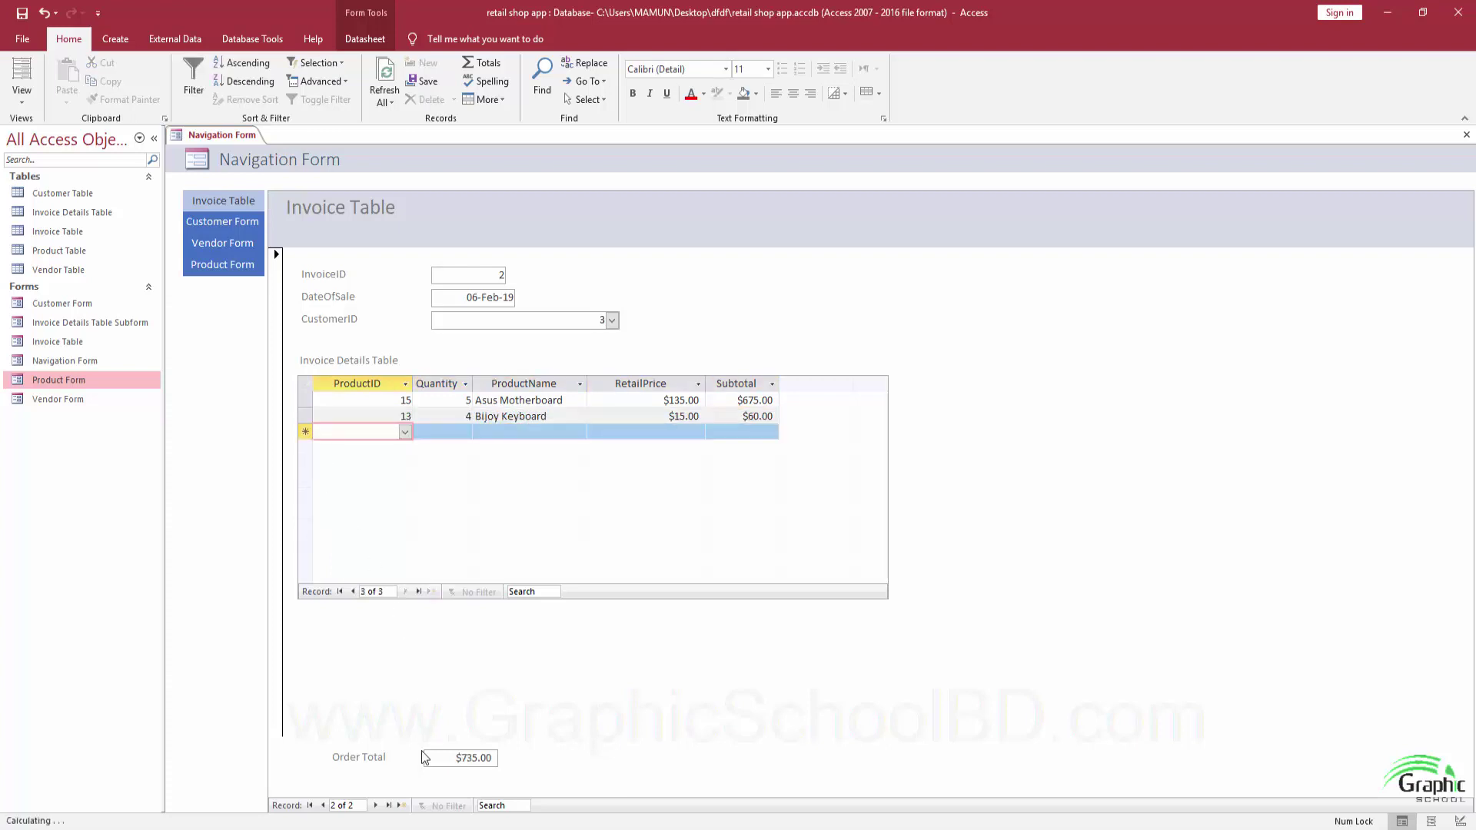
# Add Canon Camera with quantity 7 as the third line, then collapse the navigation pane.
pyautogui.click(404, 432)
pyautogui.click(454, 527)
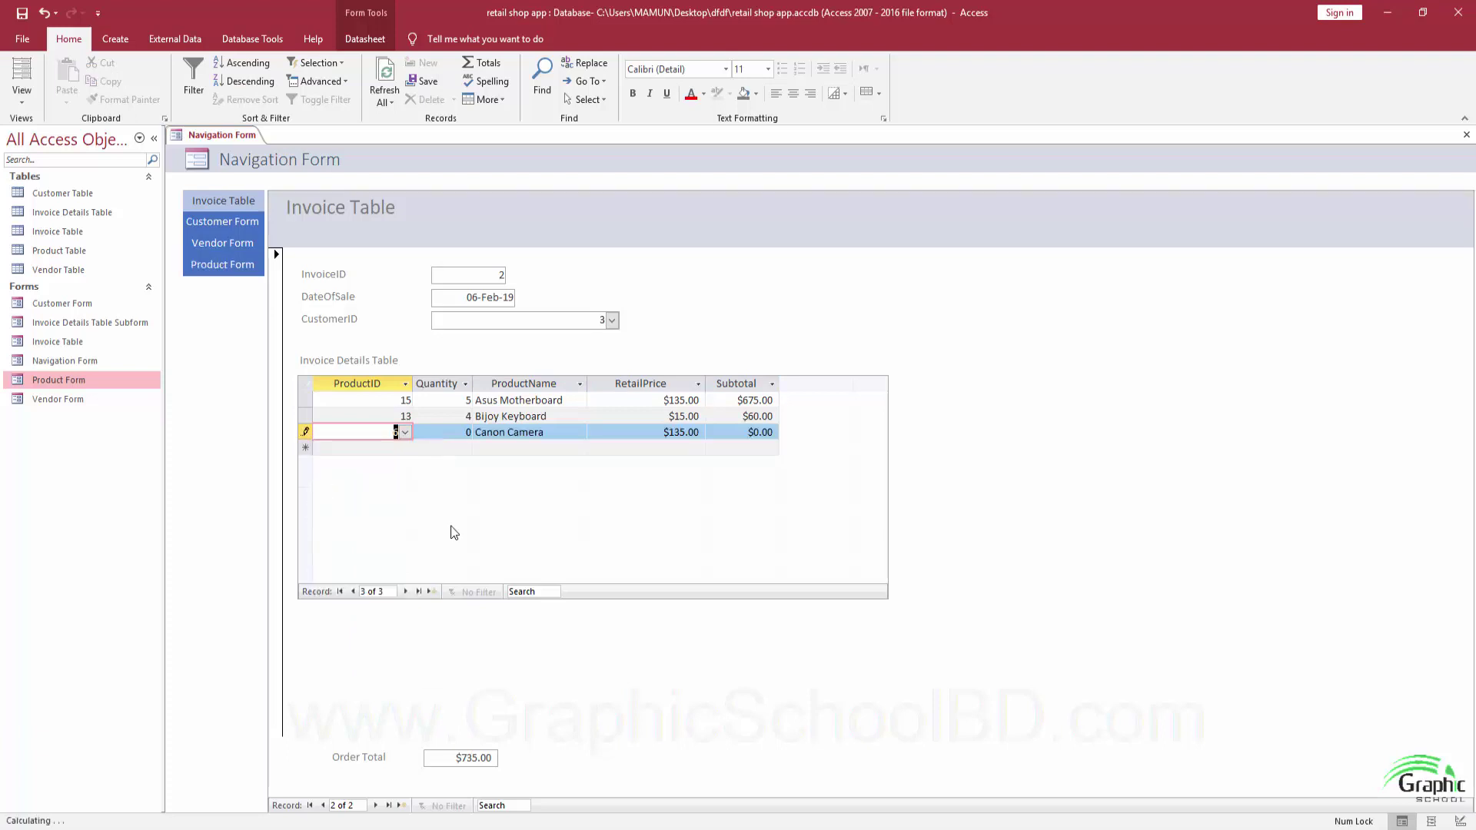
pyautogui.click(458, 432)
pyautogui.write('7')
pyautogui.press('Tab')
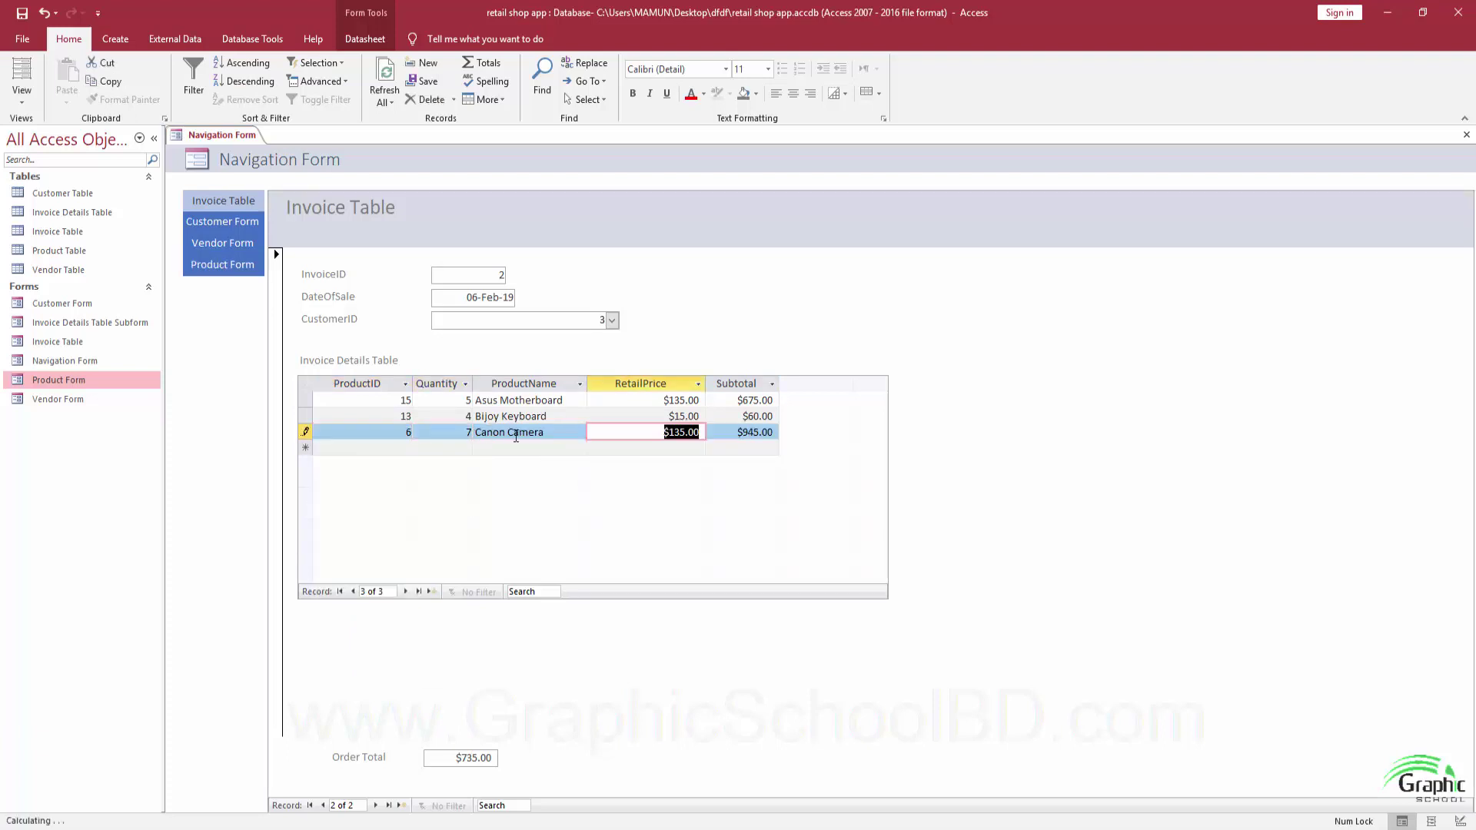
pyautogui.press('Tab')
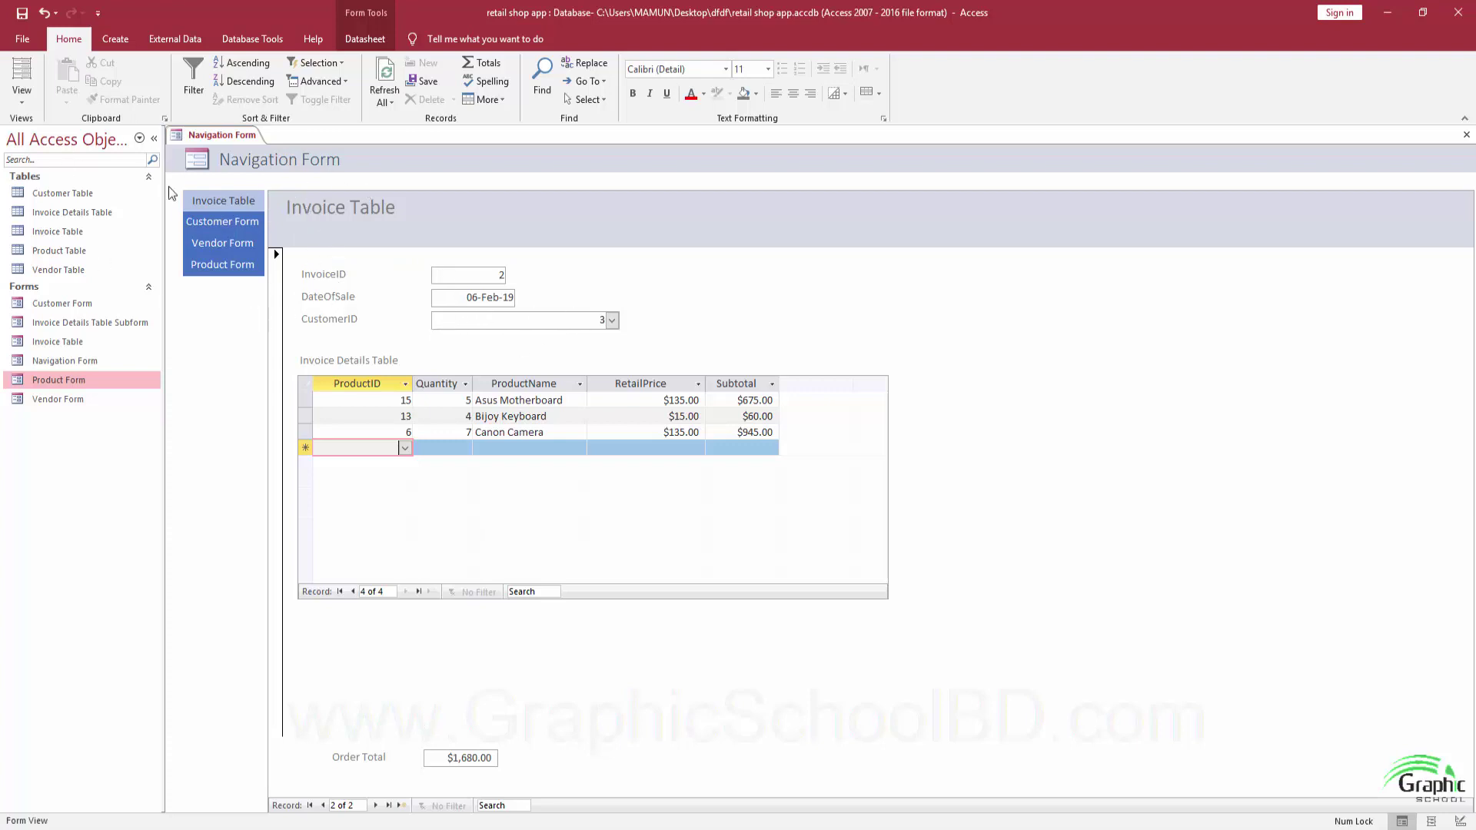
pyautogui.click(154, 139)
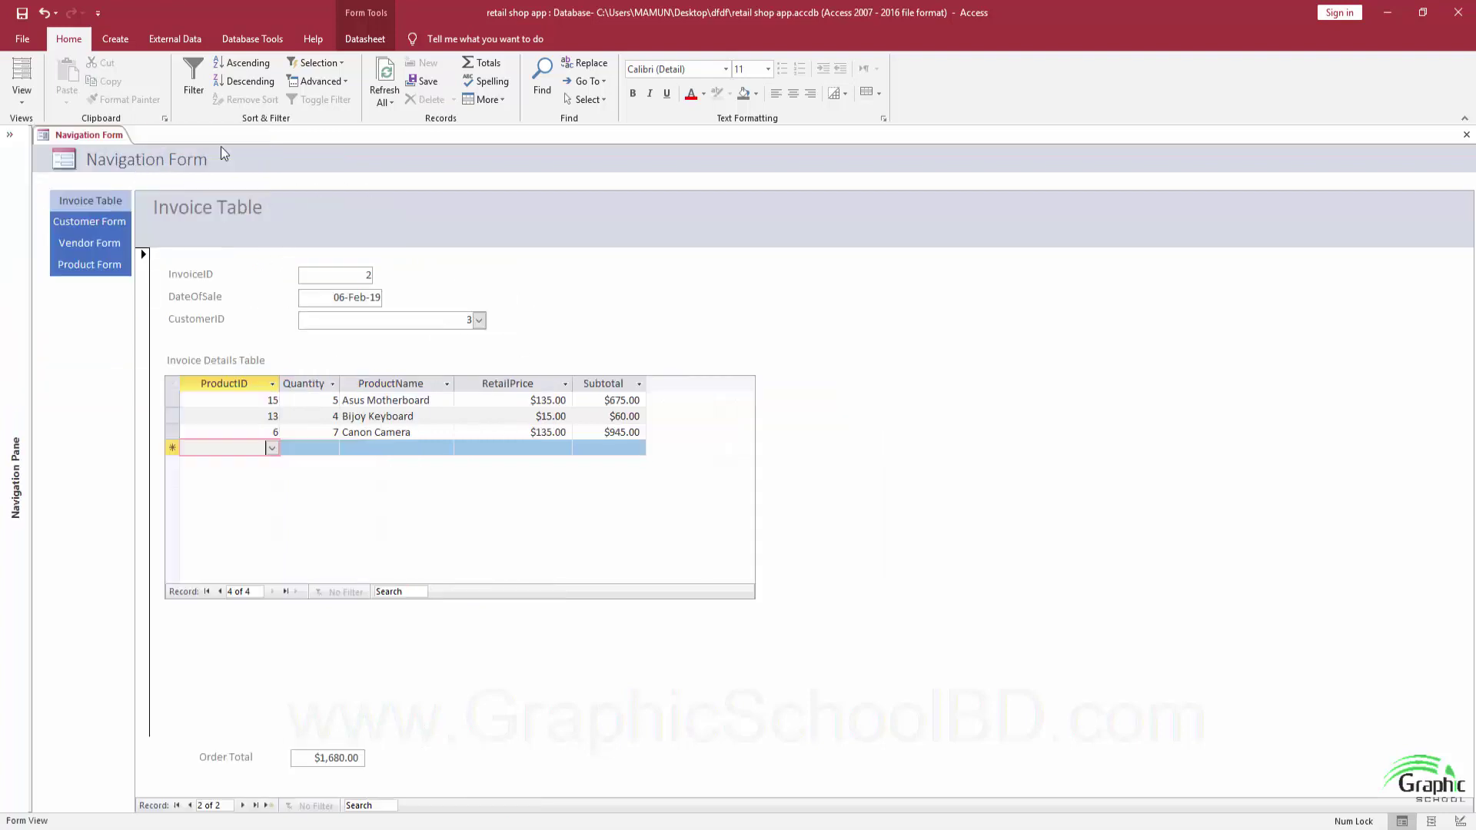
# Collapse the ribbon and browse the Invoice, Customer and Vendor tabs, starting a blank vendor record.
pyautogui.click(1464, 118)
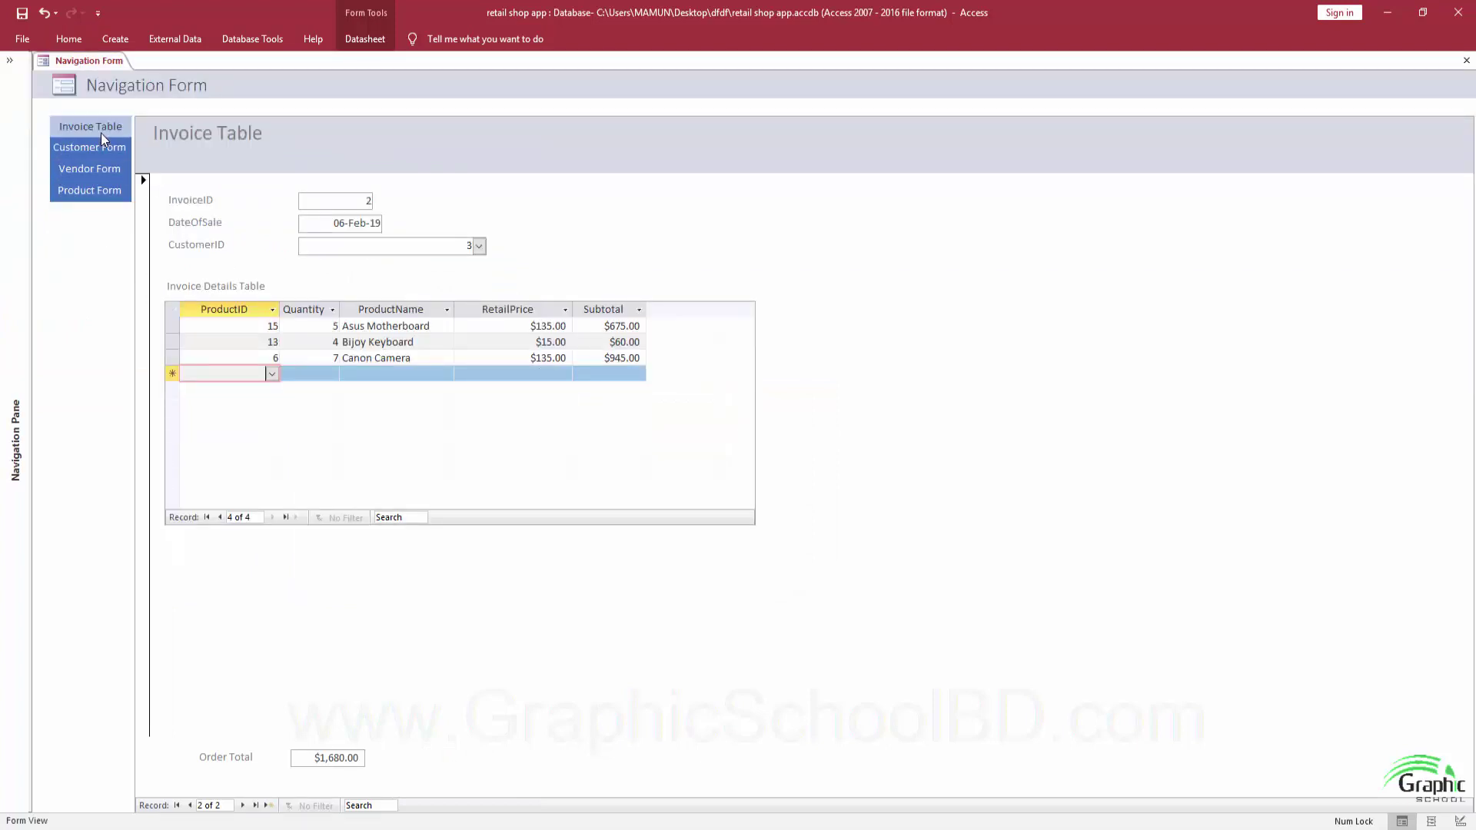
pyautogui.click(100, 133)
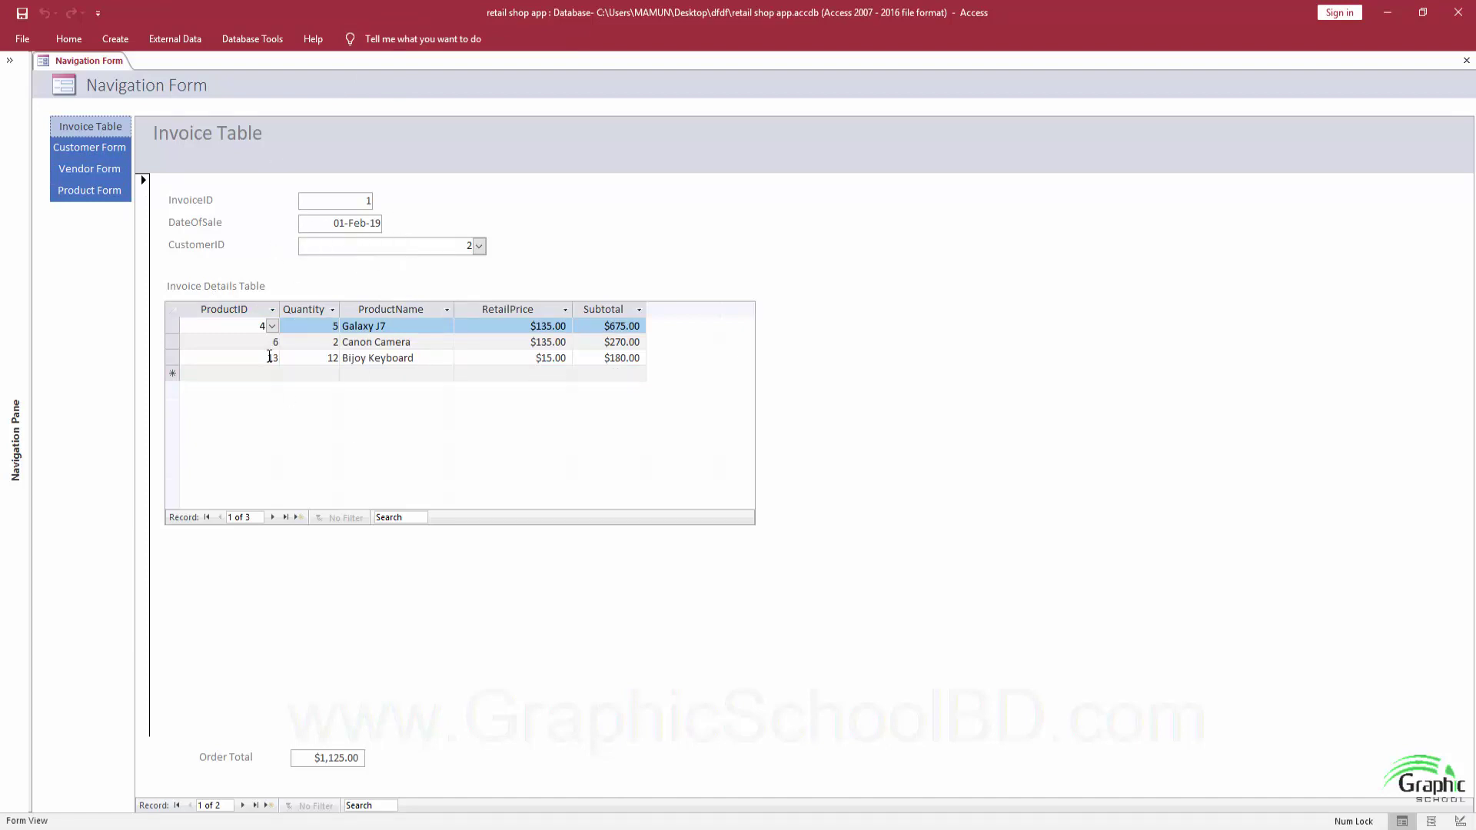
pyautogui.click(88, 145)
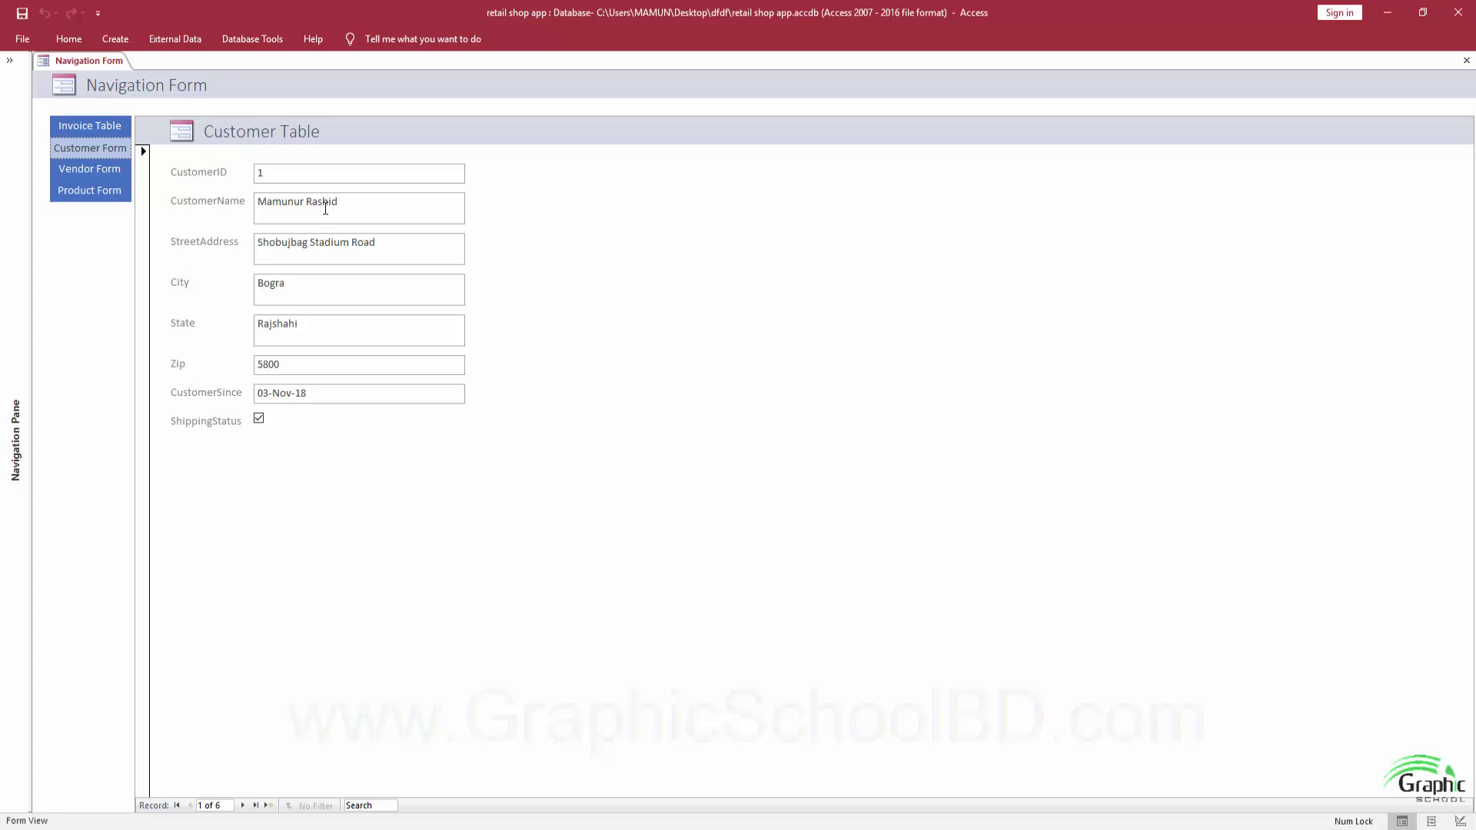
pyautogui.click(97, 176)
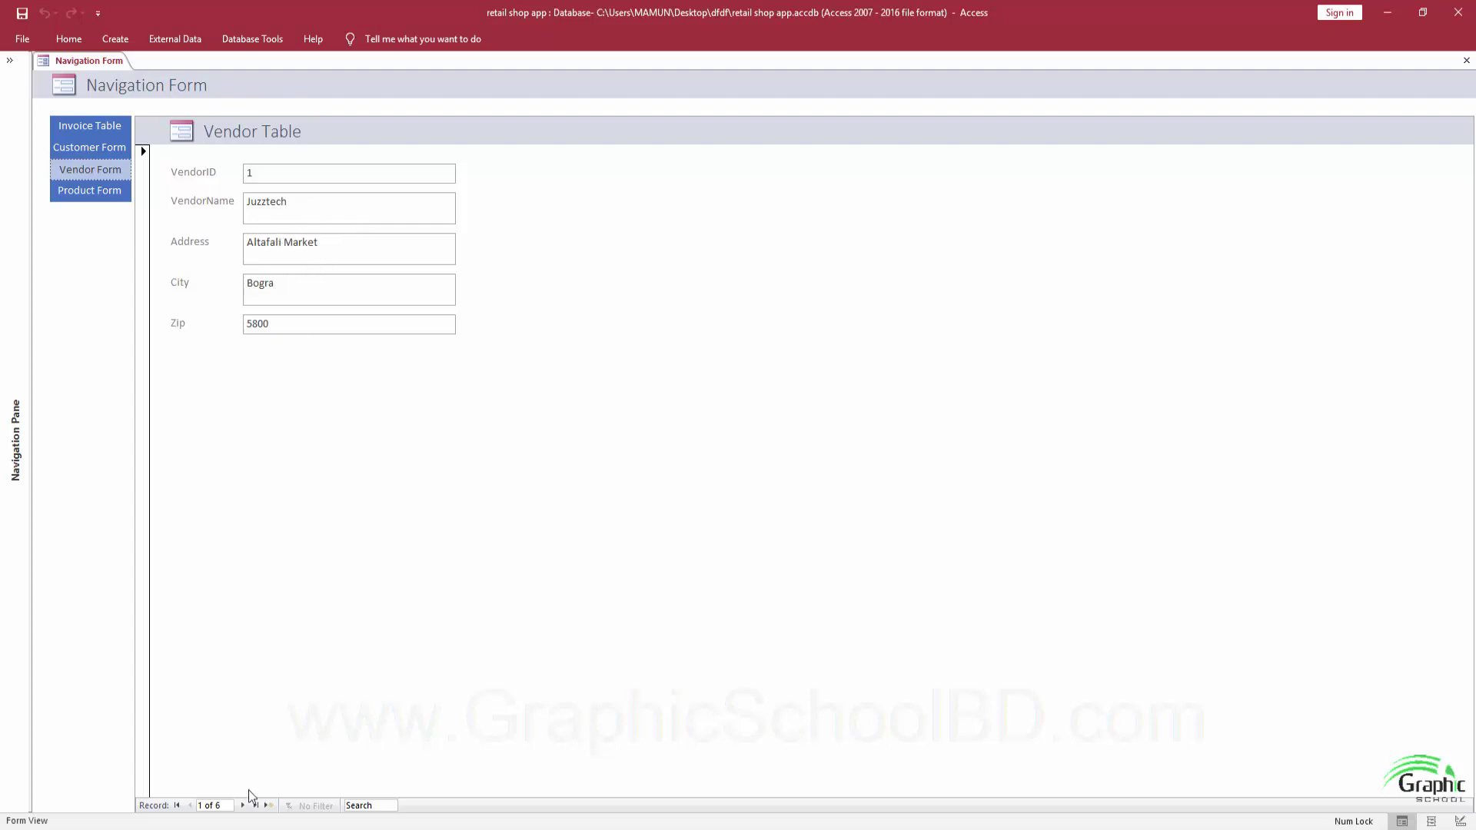
pyautogui.click(269, 805)
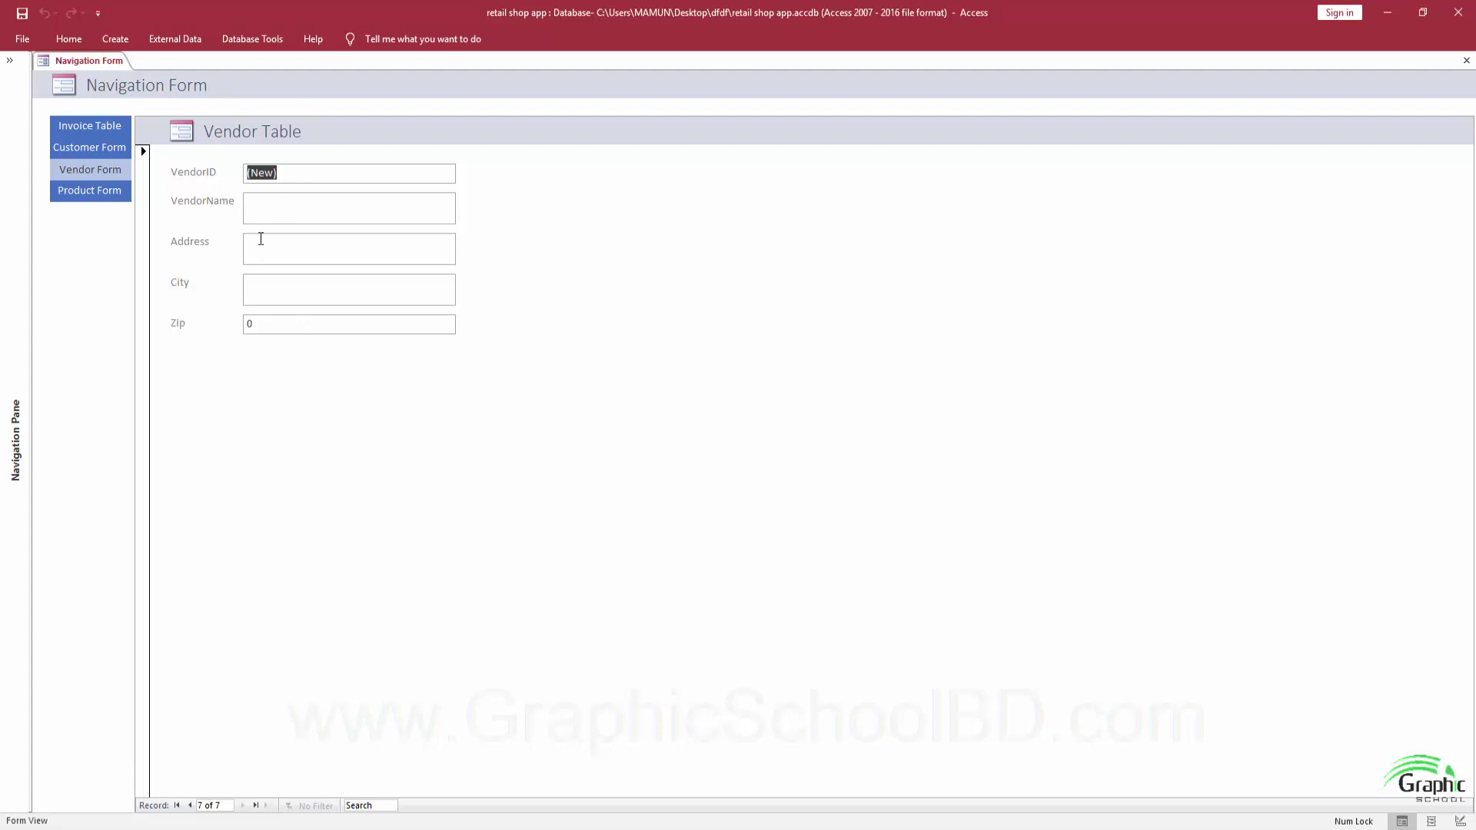
# Add product Blackberry Phone from vendor Info Tech at 450 wholesale and 4700 retail, then return to Invoice Table.
pyautogui.click(105, 195)
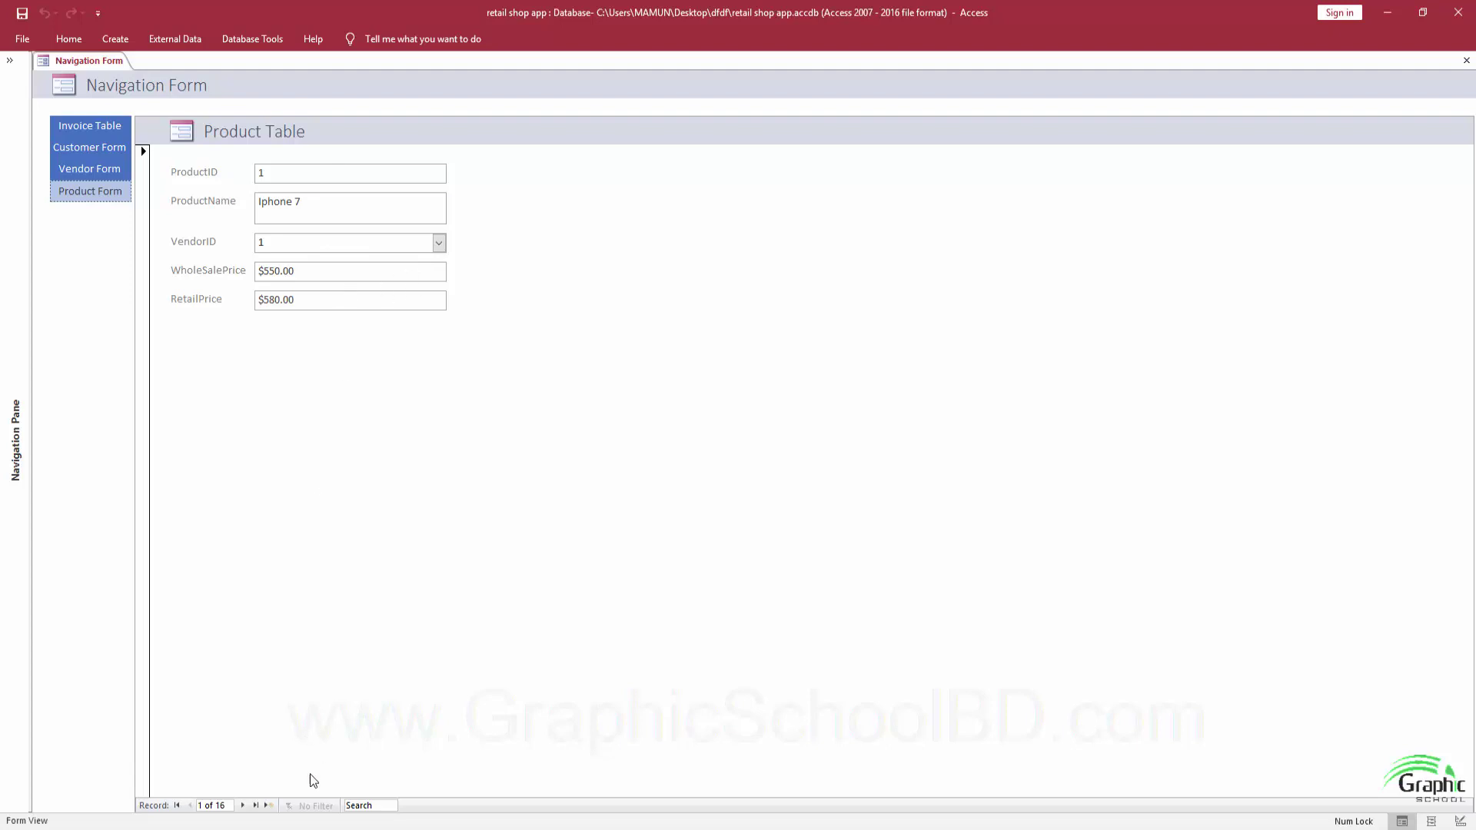
pyautogui.click(271, 805)
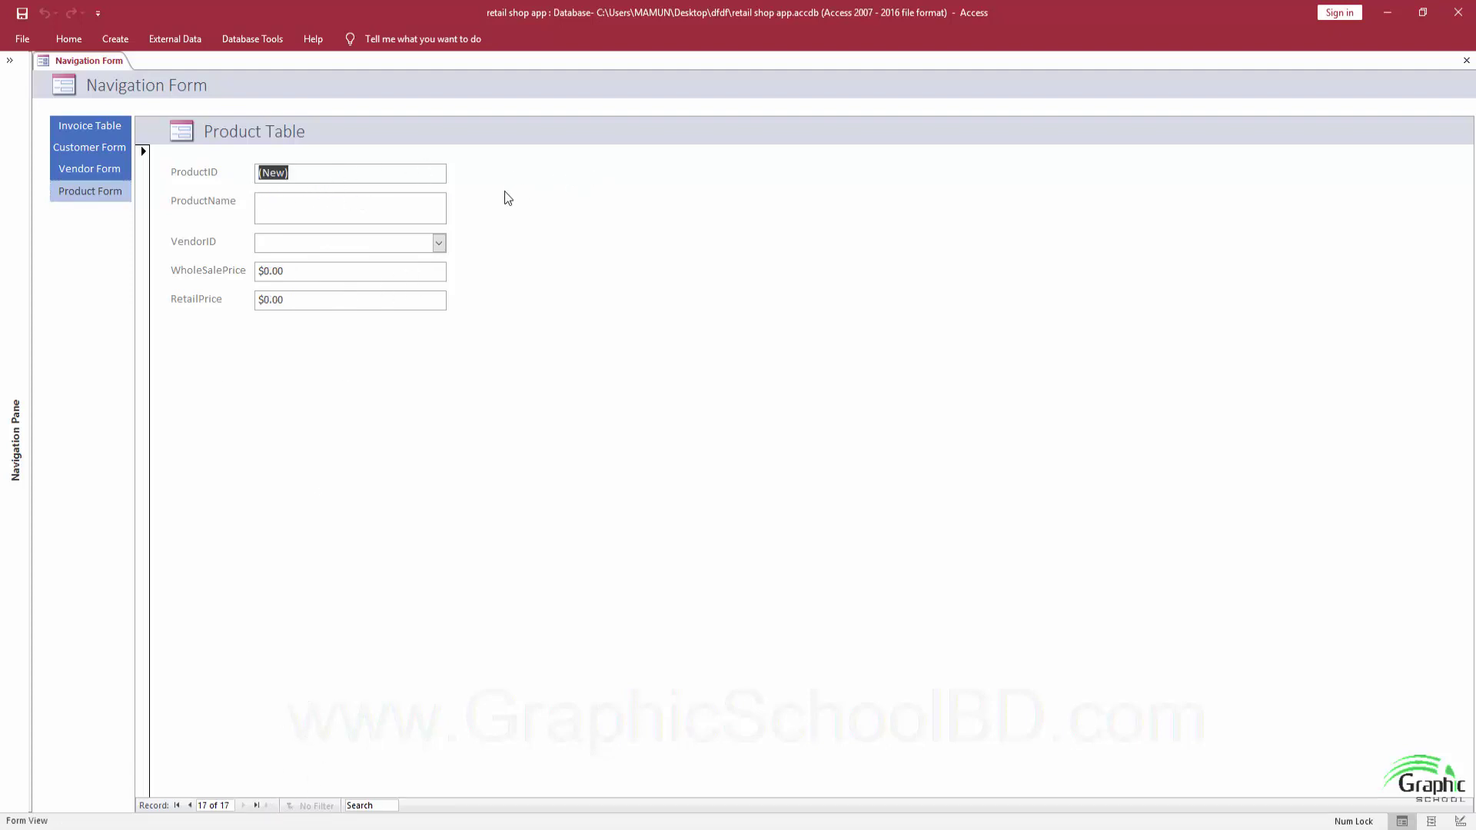
pyautogui.click(264, 214)
pyautogui.write('Blac')
pyautogui.write('kB')
pyautogui.write('be')
pyautogui.write('rry P')
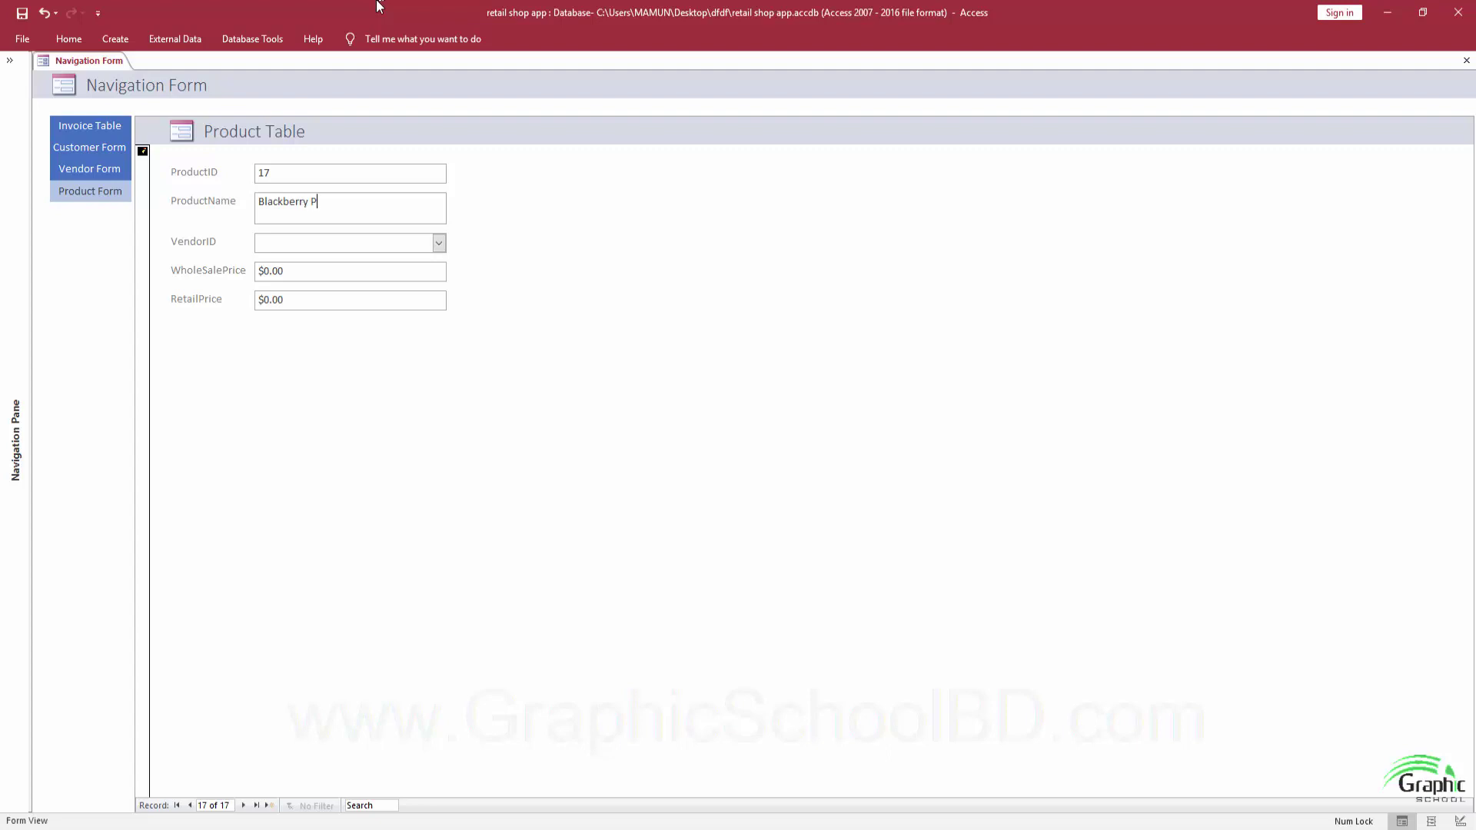
pyautogui.write('hone')
pyautogui.press('Tab')
pyautogui.click(439, 244)
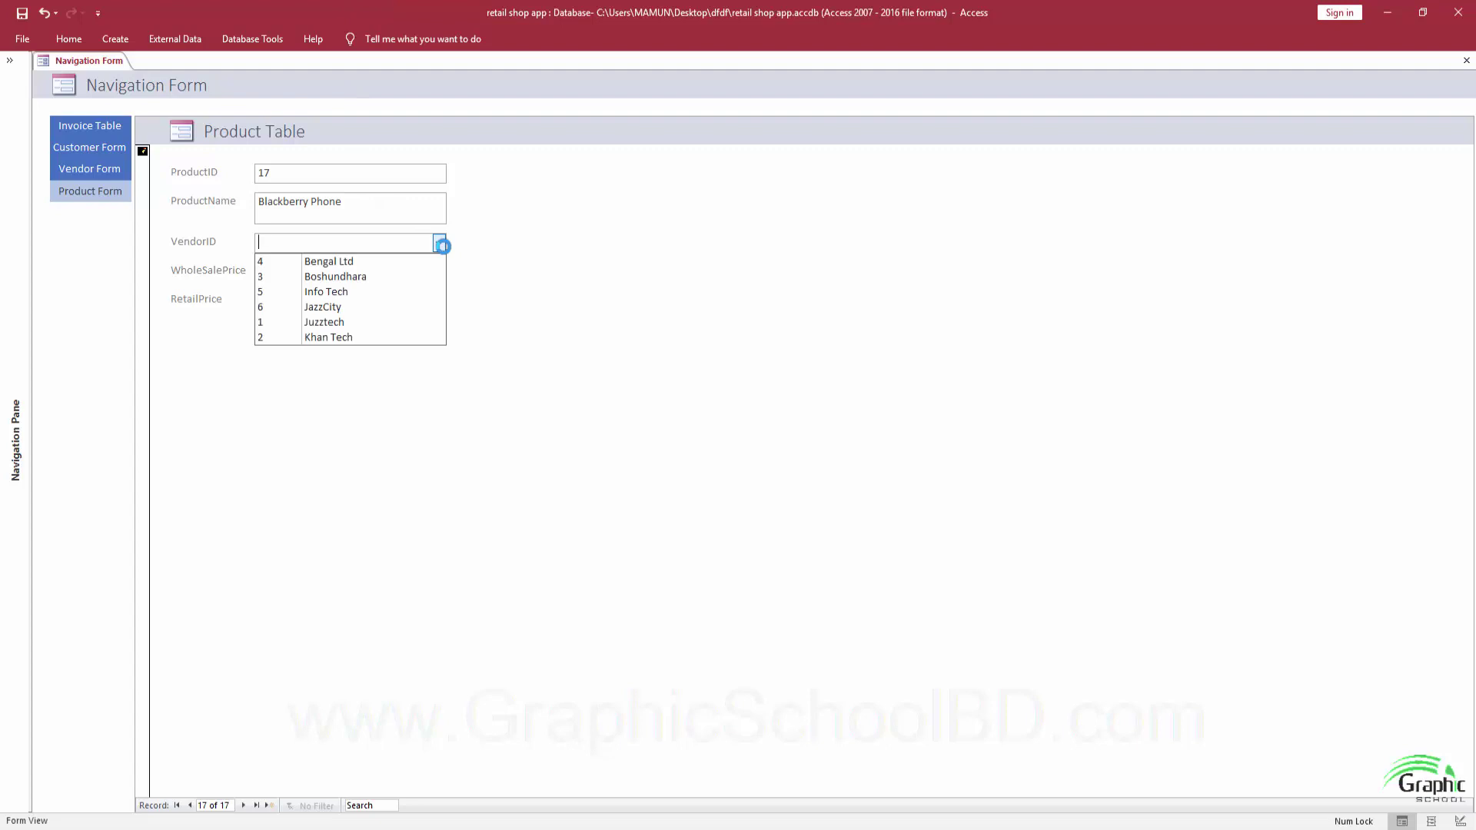
pyautogui.click(335, 295)
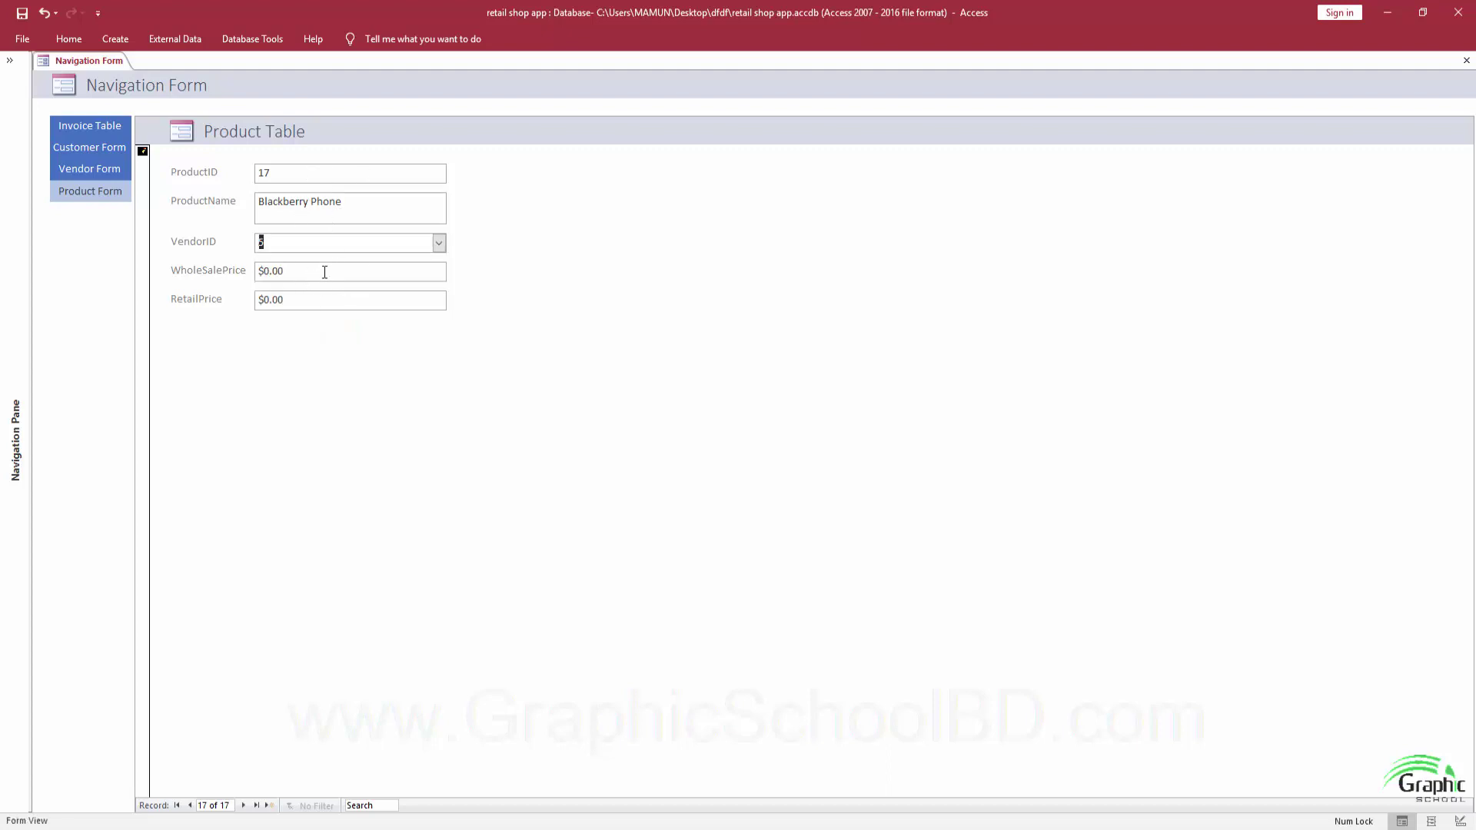
pyautogui.press('Tab')
pyautogui.write('450')
pyautogui.press('Tab')
pyautogui.write('4700')
pyautogui.press('Tab')
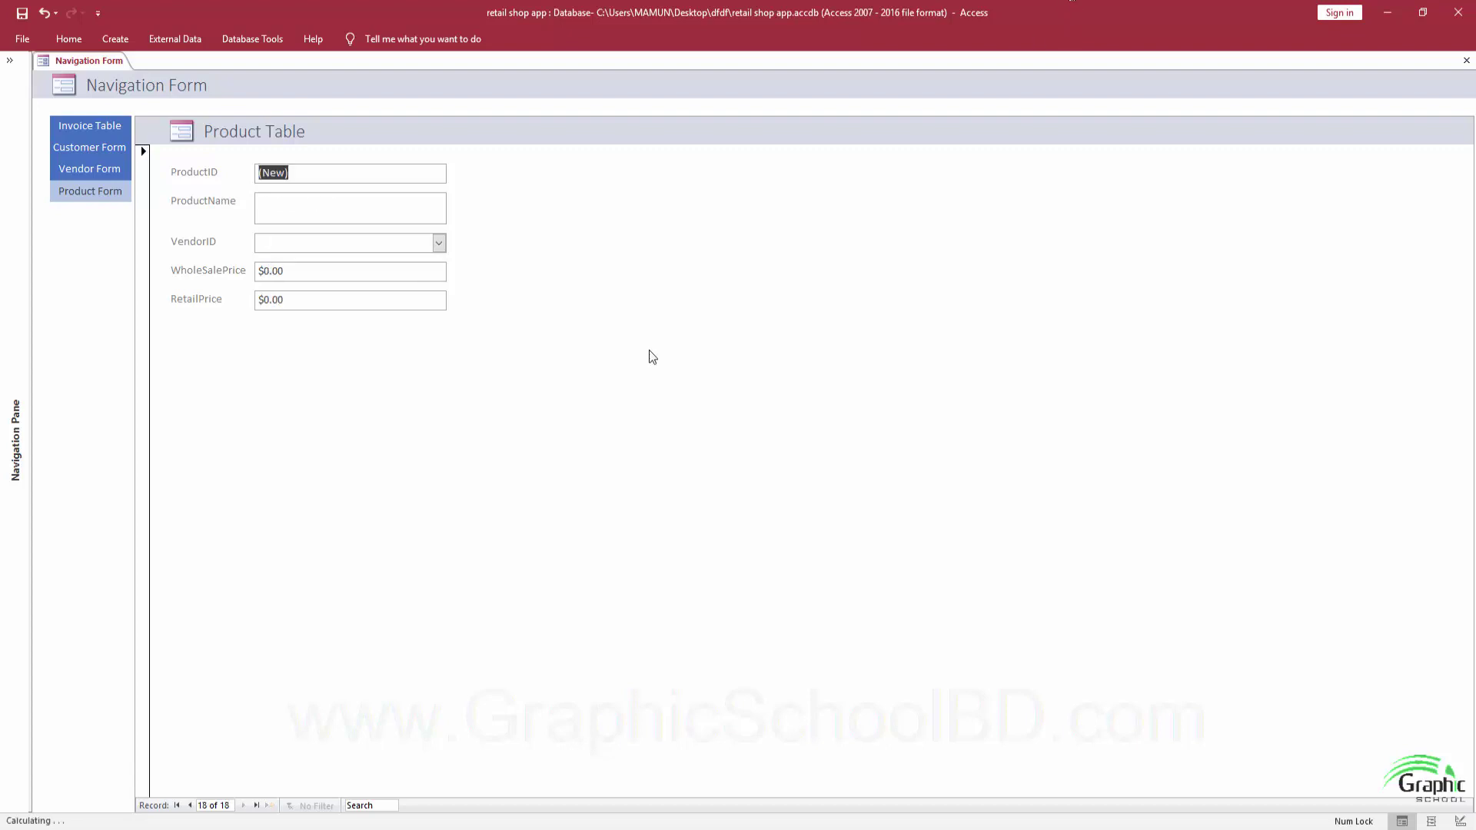
pyautogui.click(108, 170)
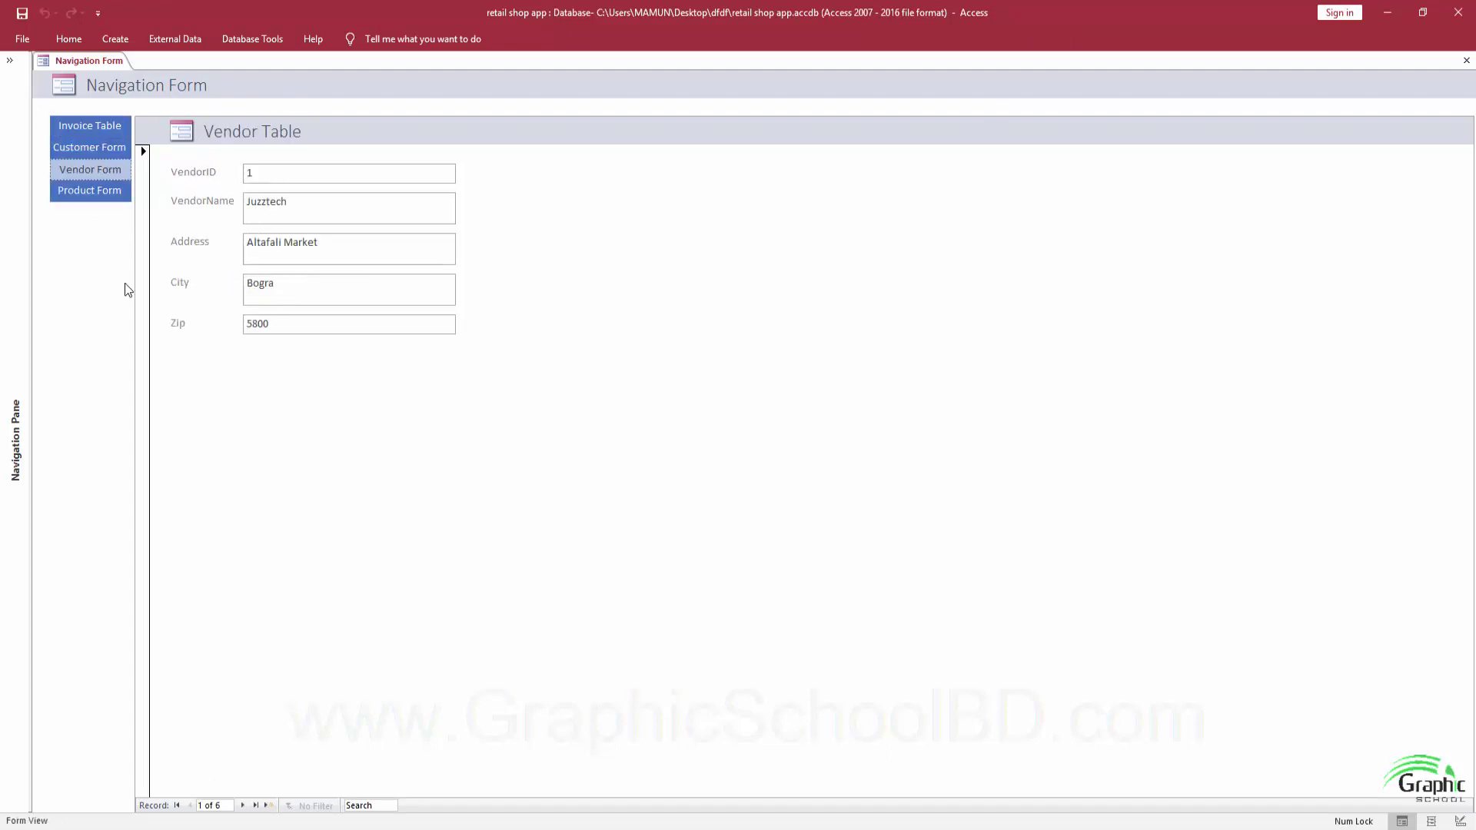
pyautogui.click(90, 126)
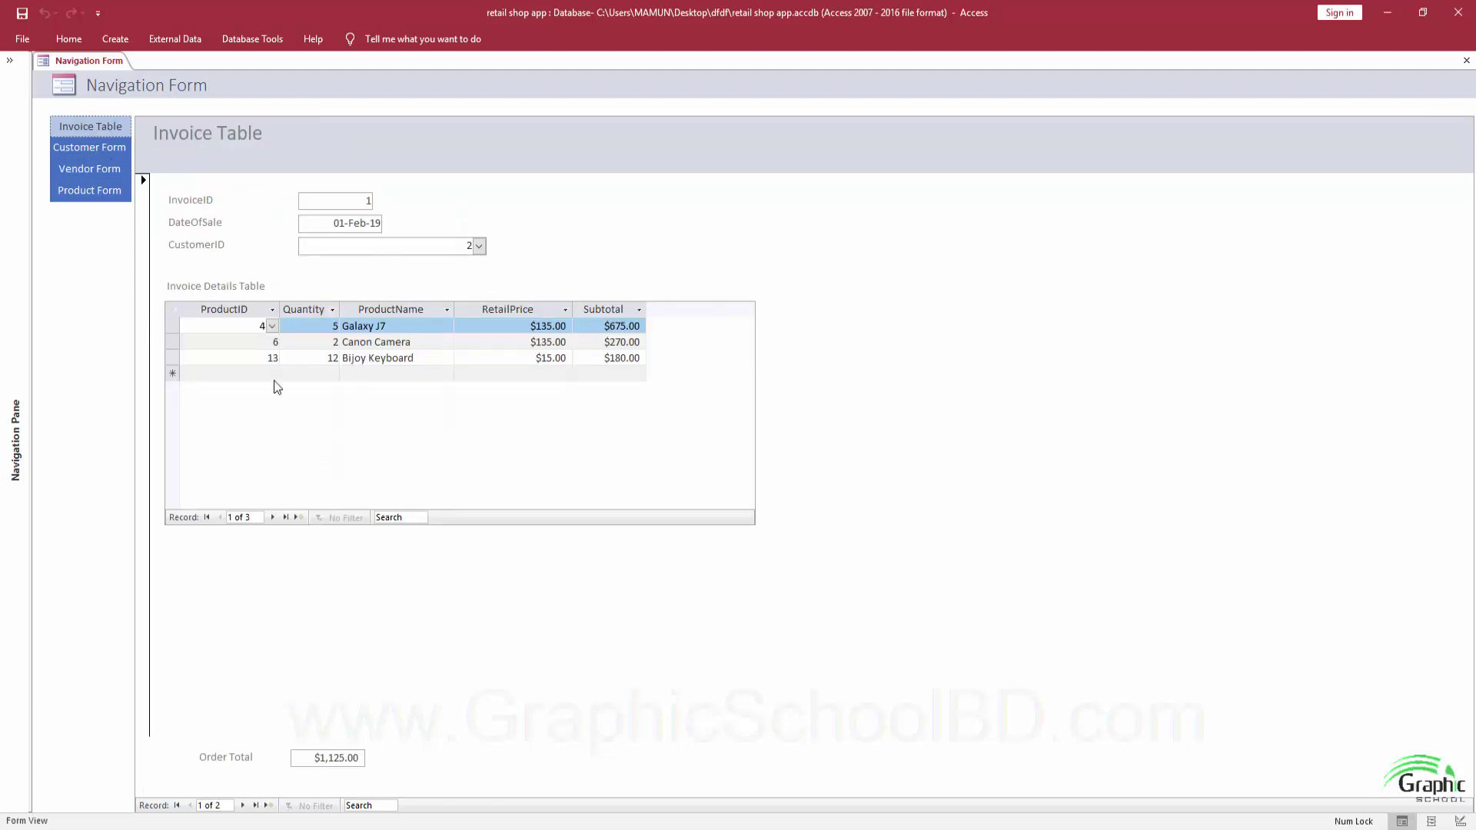
# Close the Navigation Form and go to the File Info page of the retail shop app database.
pyautogui.click(8, 63)
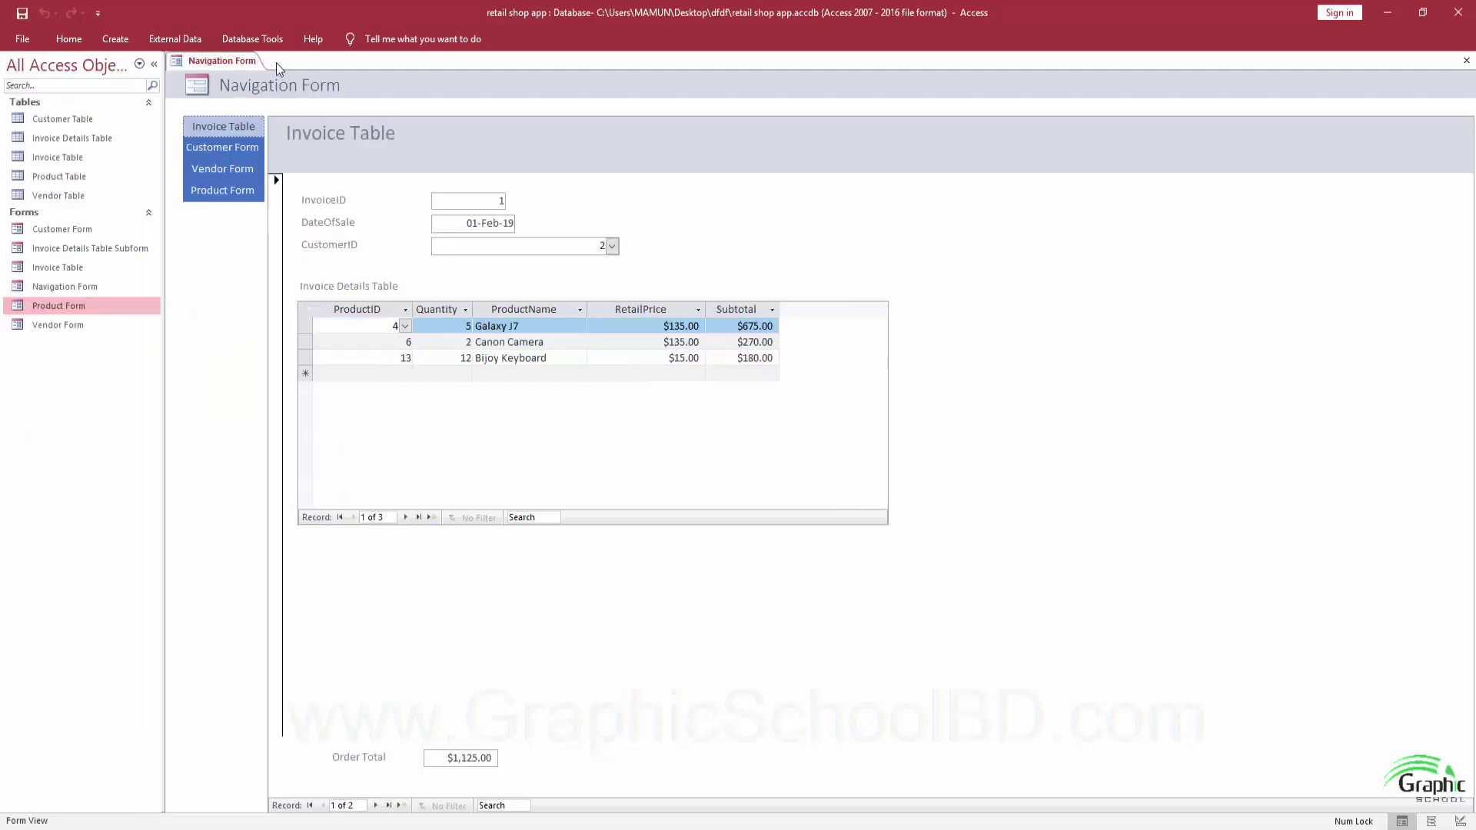
pyautogui.click(258, 44)
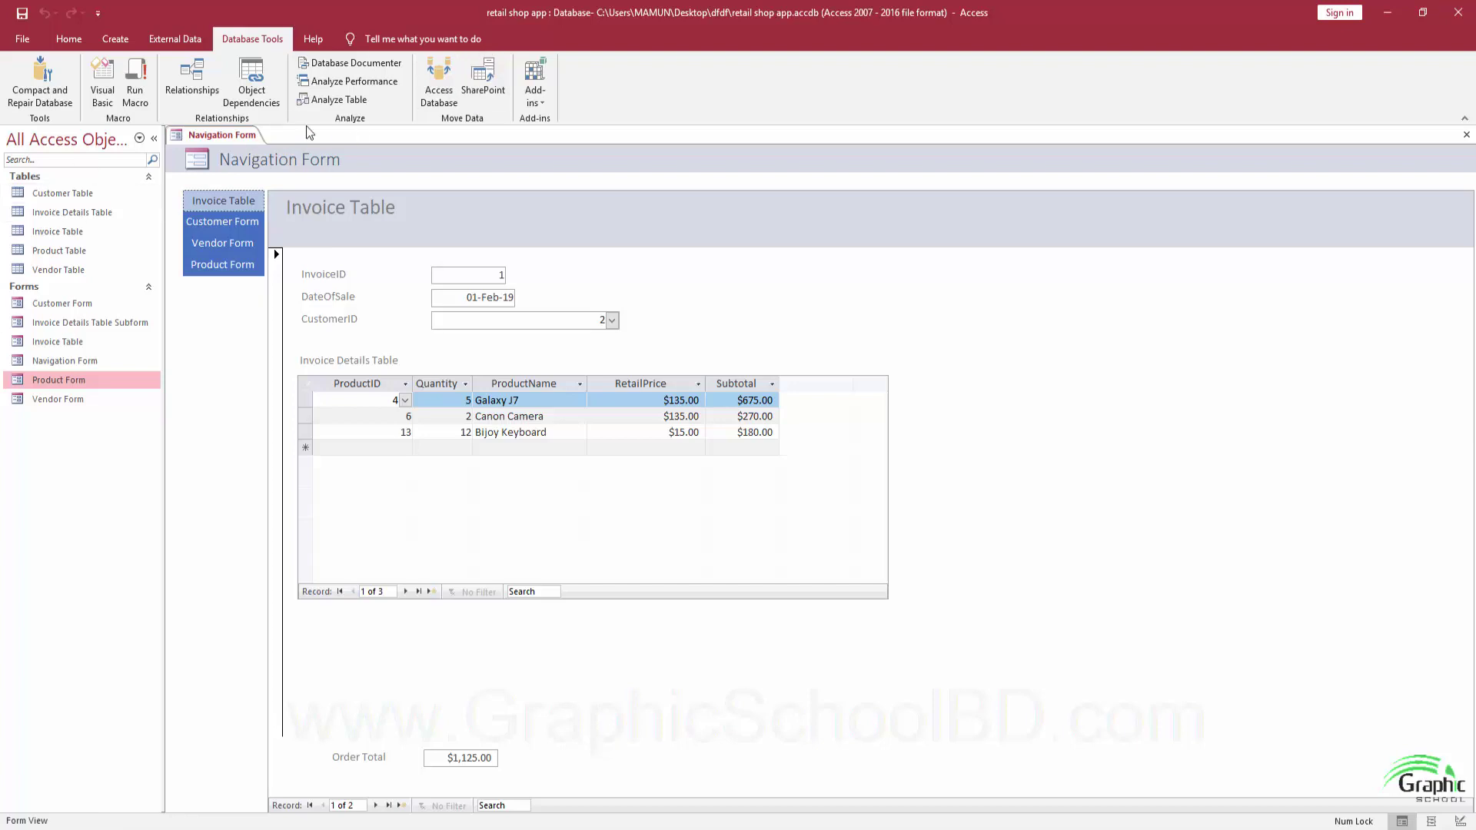
pyautogui.click(154, 140)
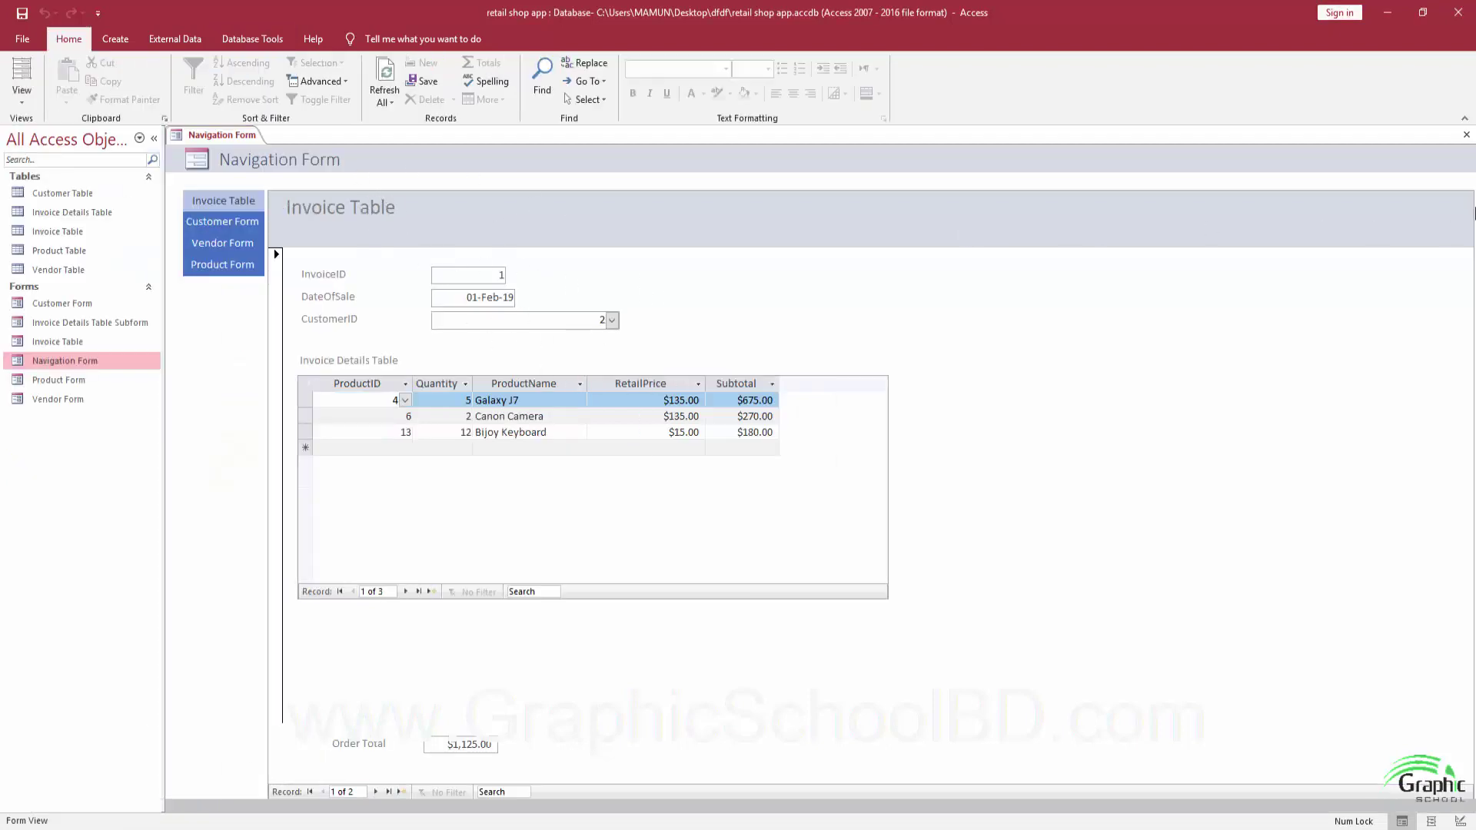
pyautogui.click(1467, 135)
pyautogui.click(25, 34)
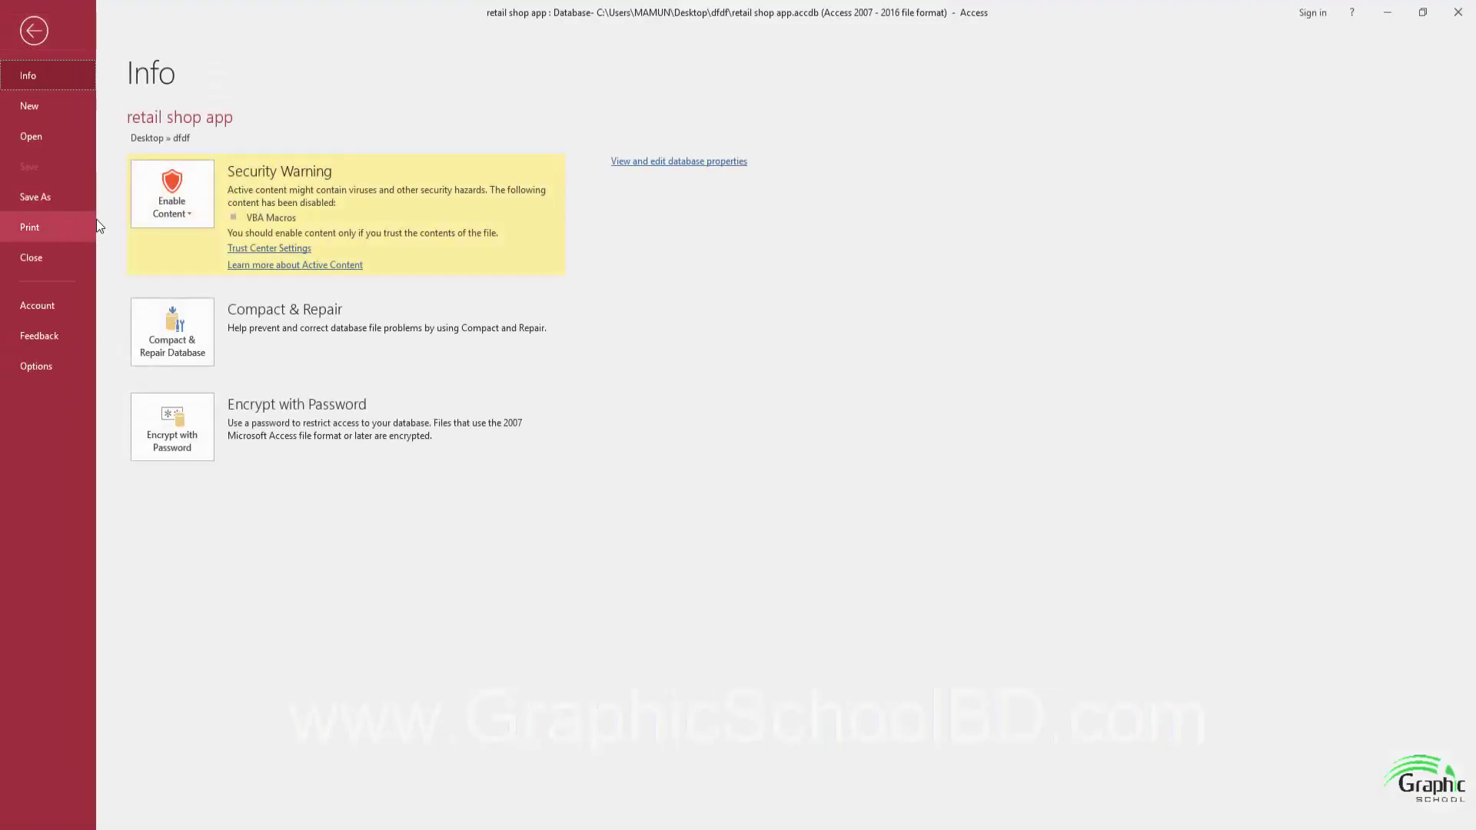
# Begin Save Database As and browse folders in the save dialog.
pyautogui.click(52, 196)
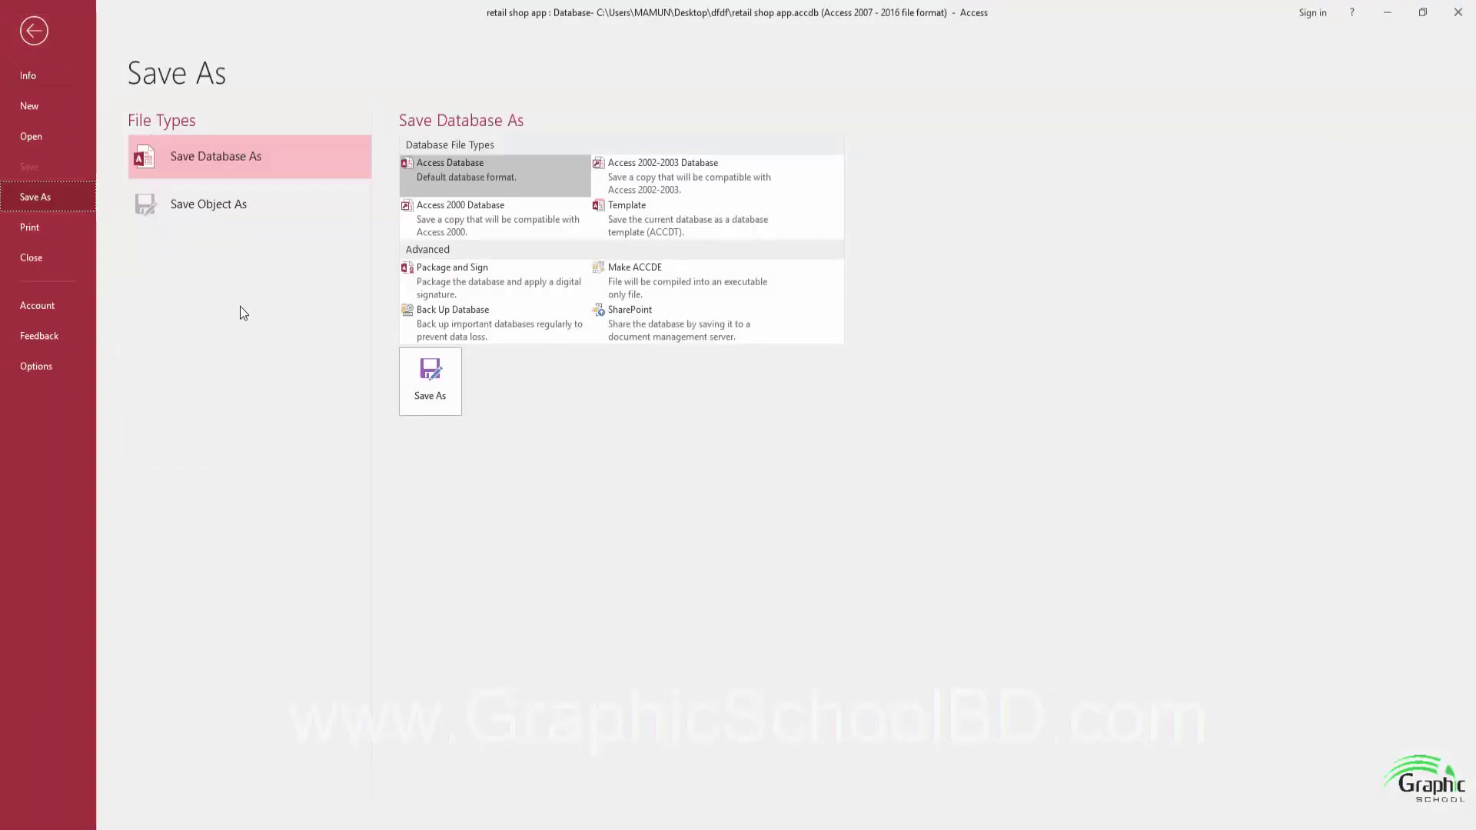
pyautogui.click(436, 386)
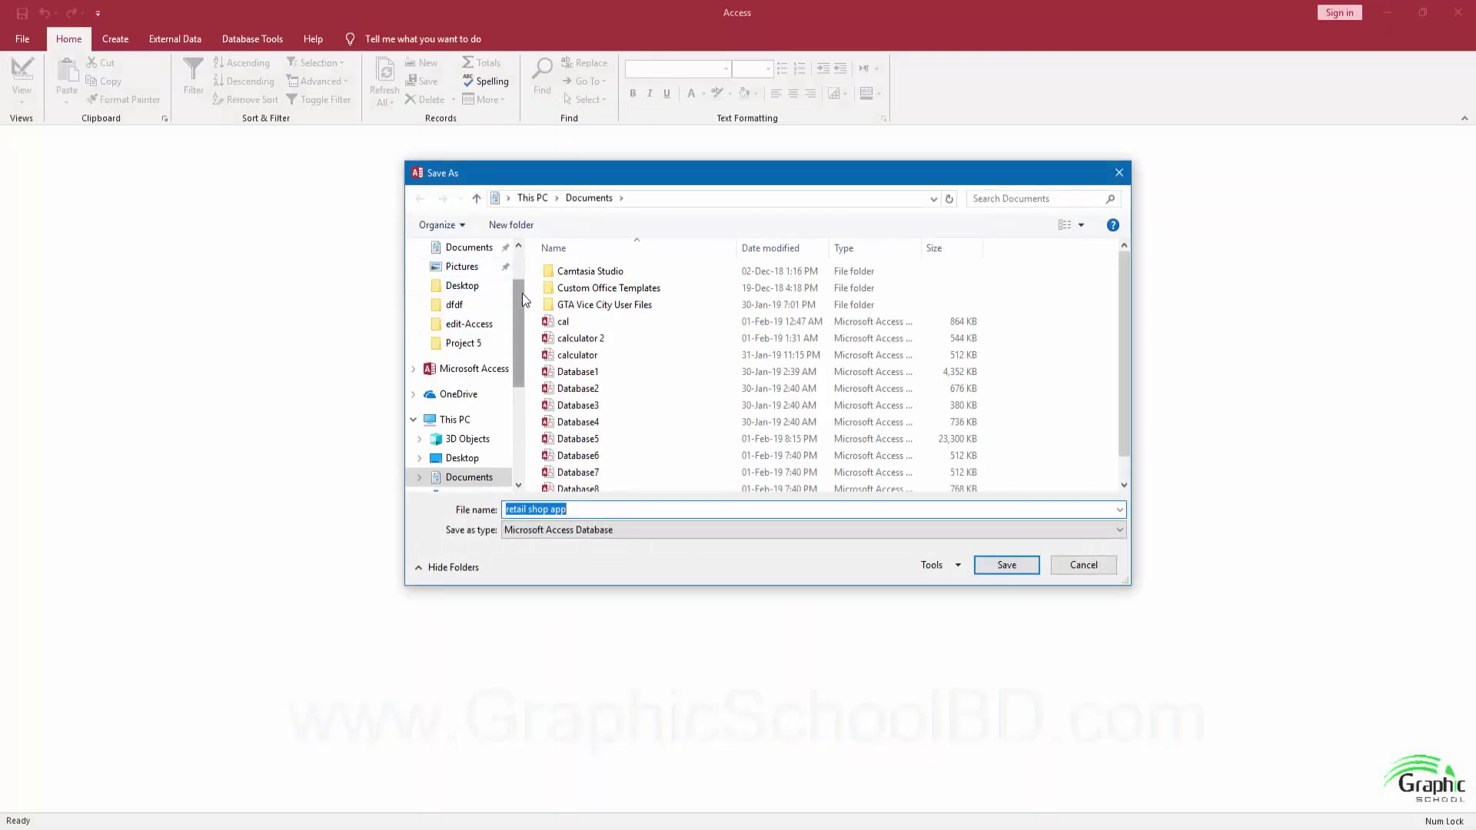
pyautogui.scroll(2, 469, 308)
pyautogui.scroll(-2, 469, 285)
pyautogui.click(463, 267)
pyautogui.moveTo(513, 297); pyautogui.dragTo(519, 261)
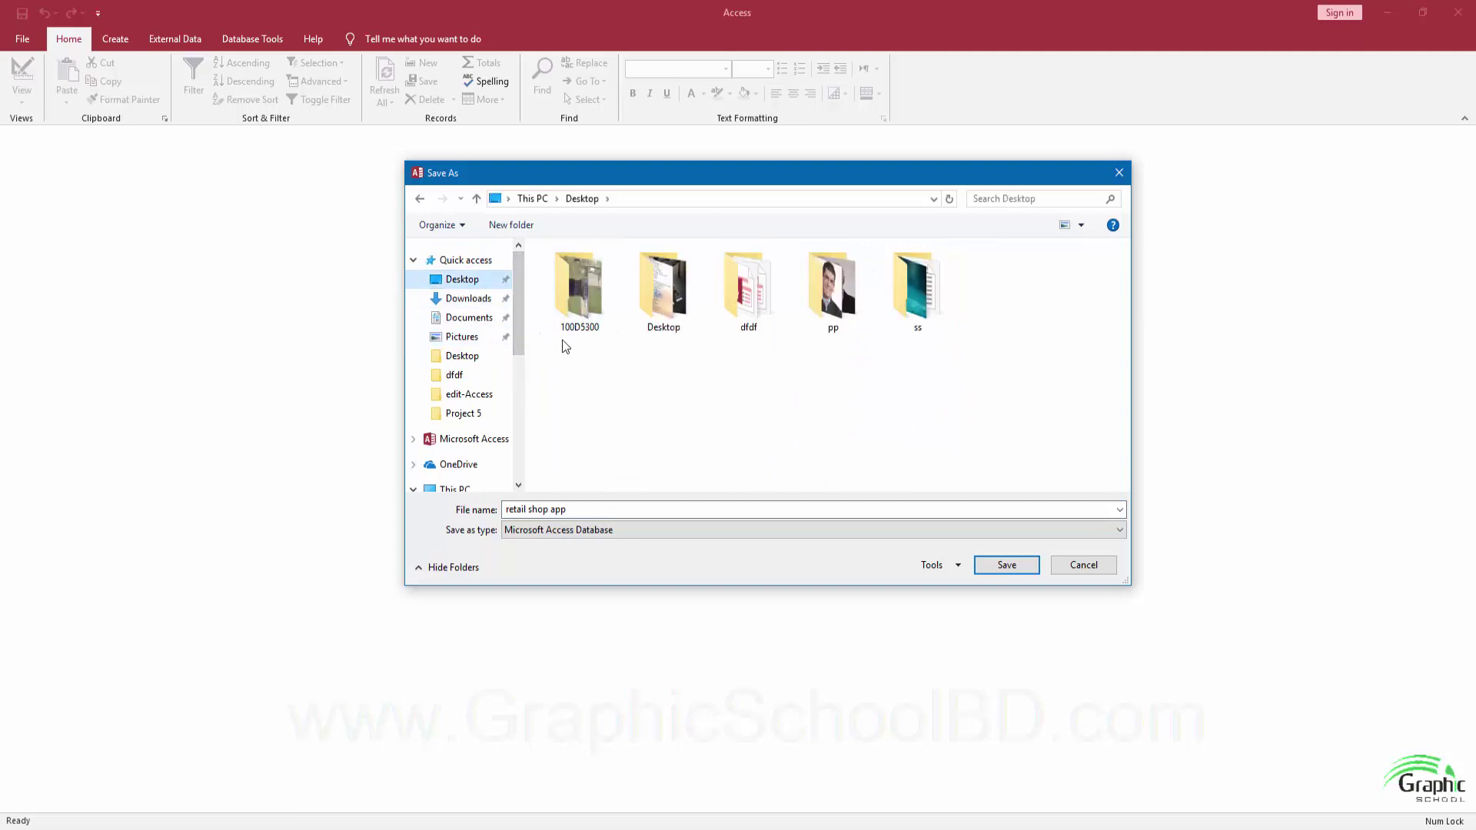
# Create a 'retail shop' folder on the Desktop and save the database copy inside it.
pyautogui.click(511, 225)
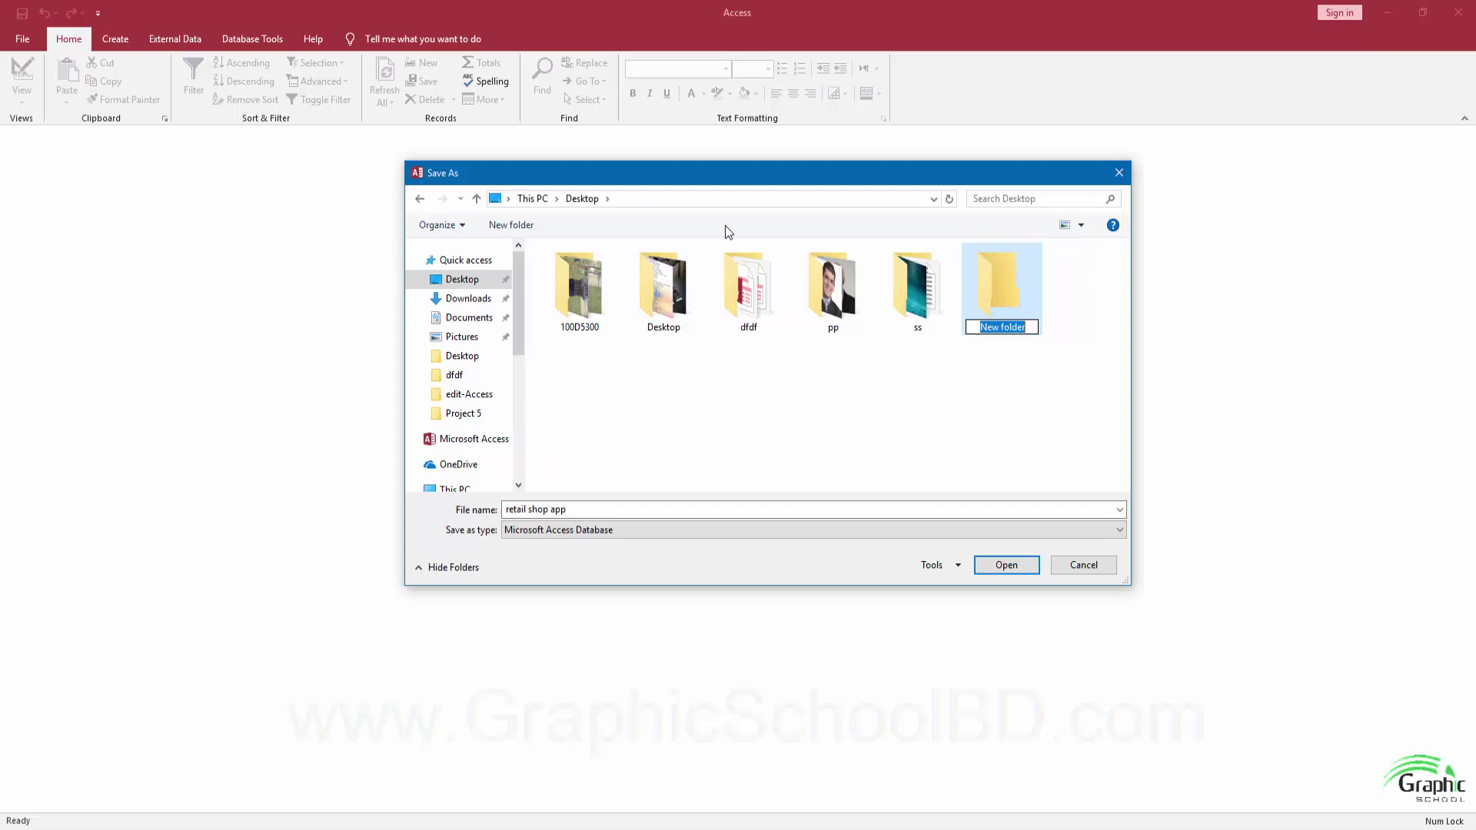
pyautogui.write('retail shop')
pyautogui.press('Return')
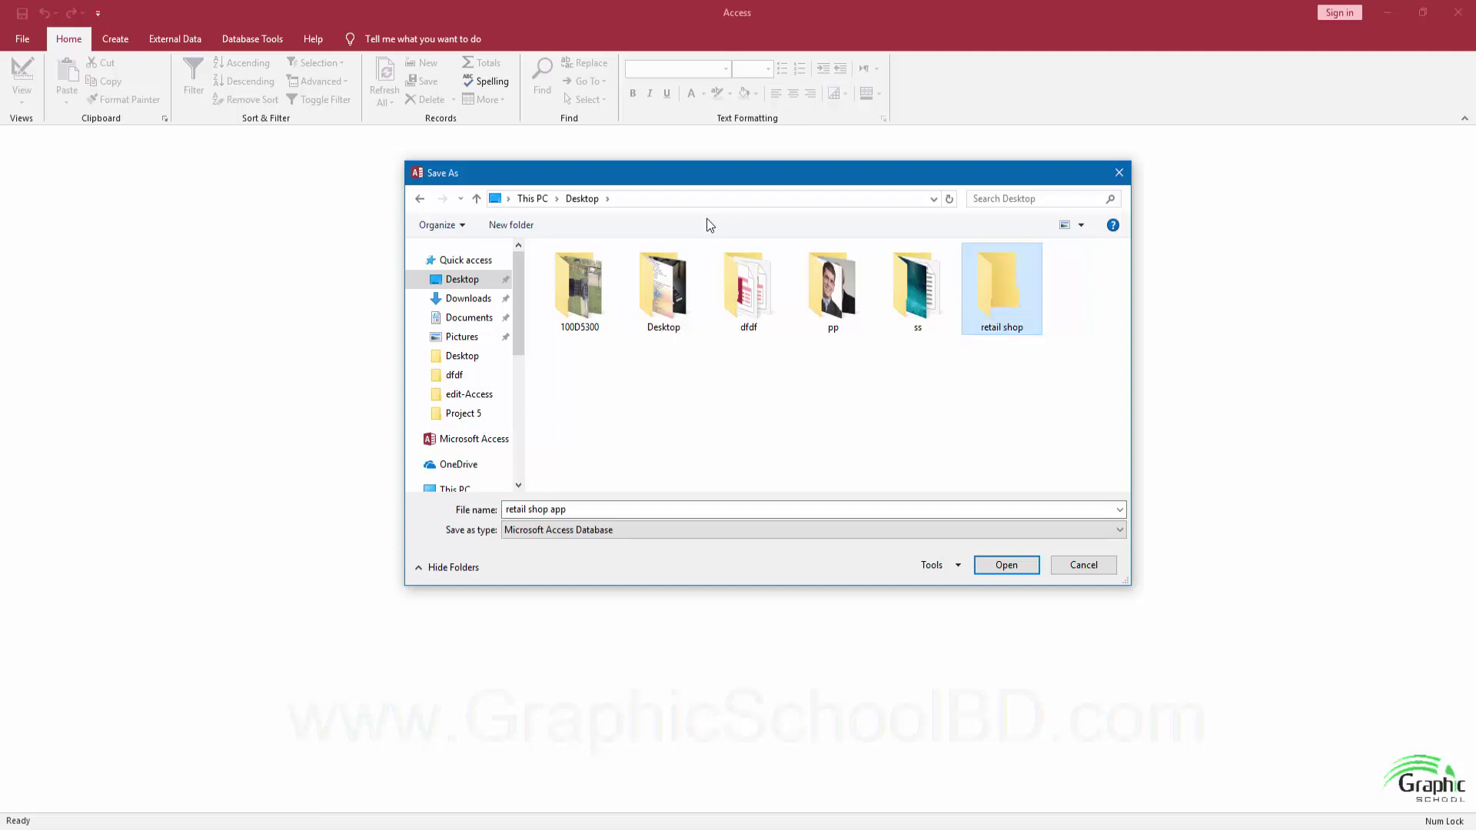
pyautogui.press('Return')
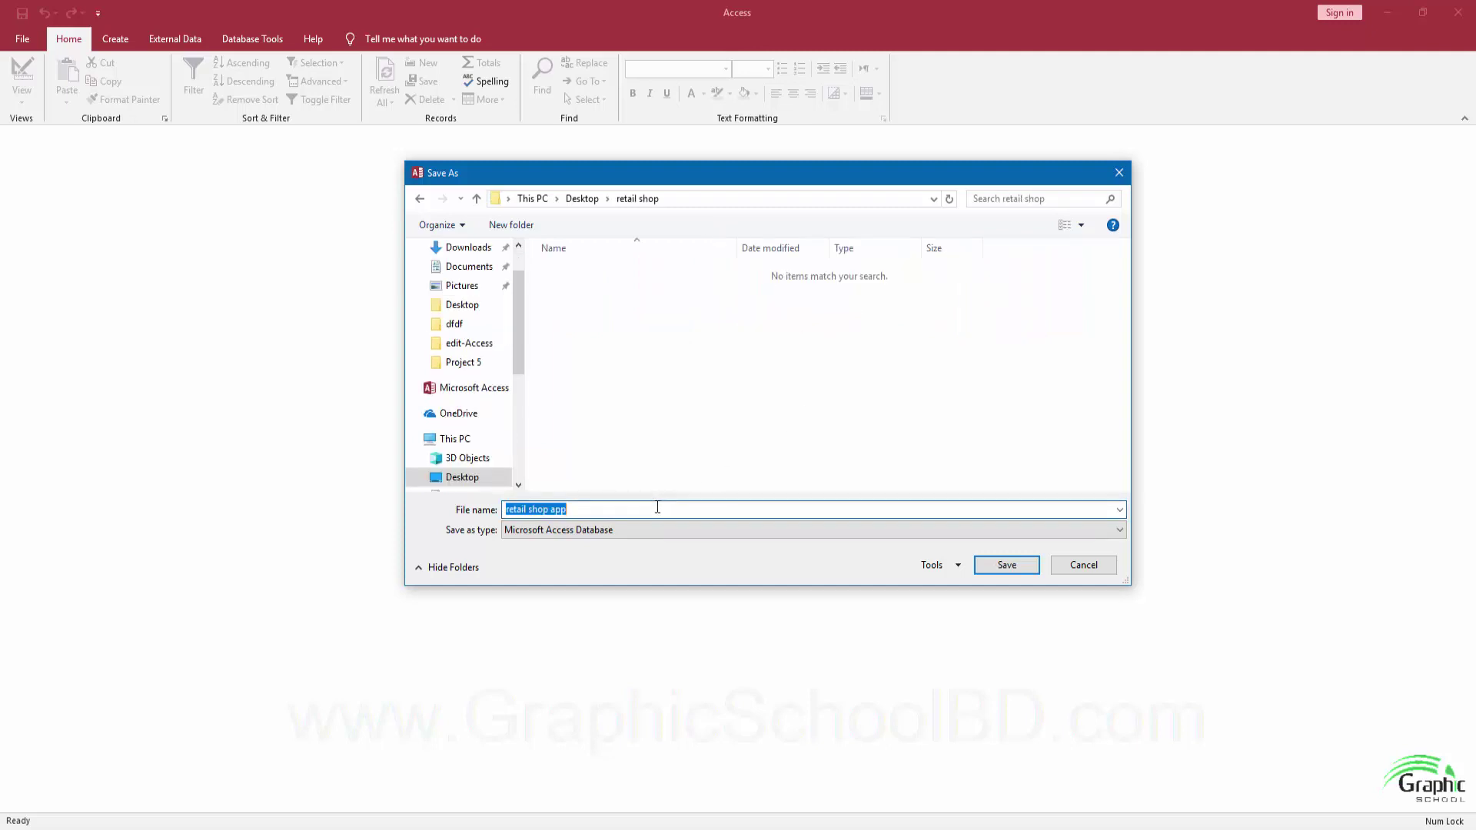
pyautogui.click(619, 510)
pyautogui.write('1')
pyautogui.click(1014, 568)
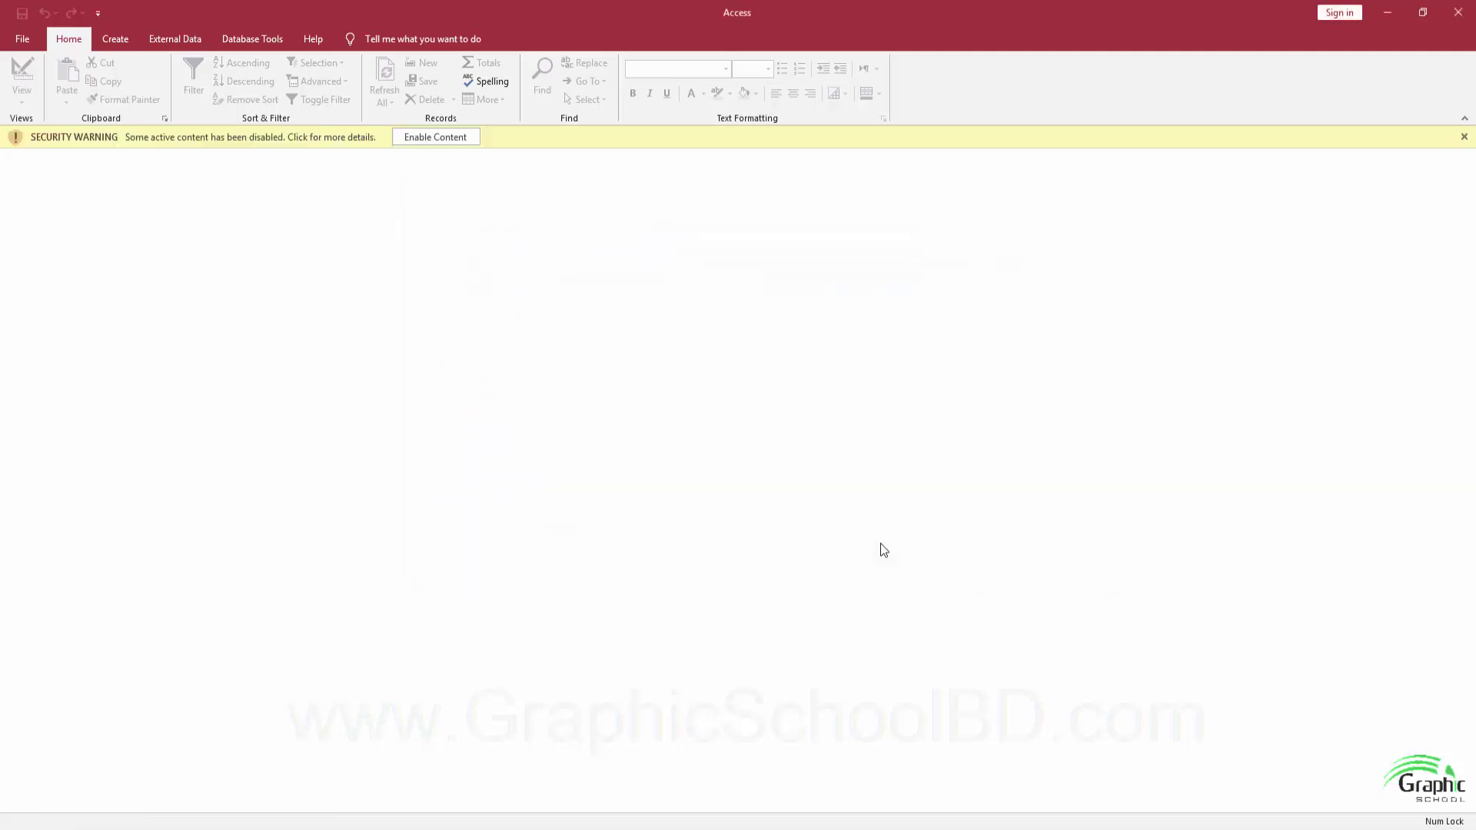
# Enable content and enter the application title Retail Database in Current Database options.
pyautogui.click(435, 137)
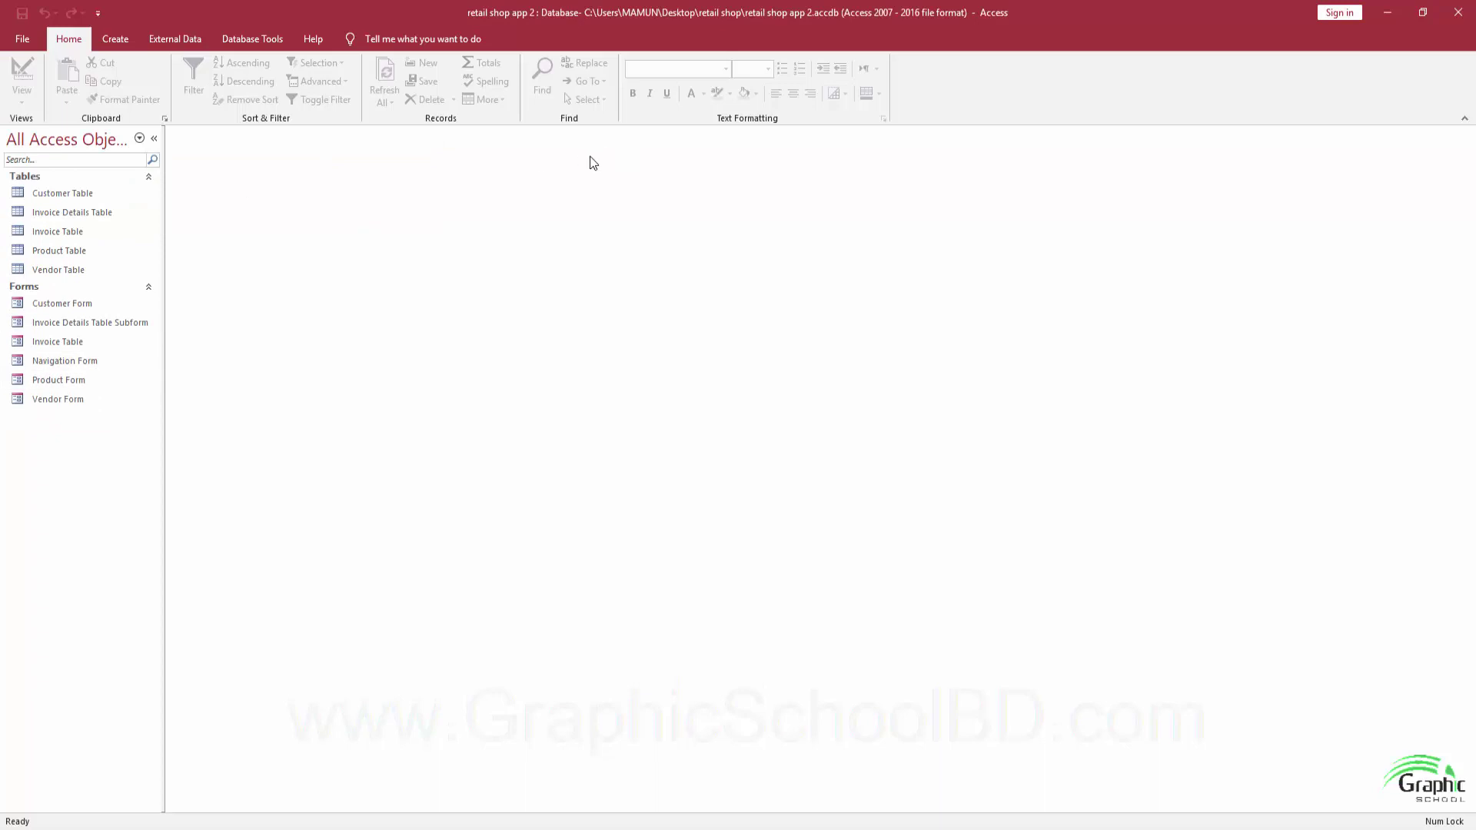
pyautogui.rightClick(973, 84)
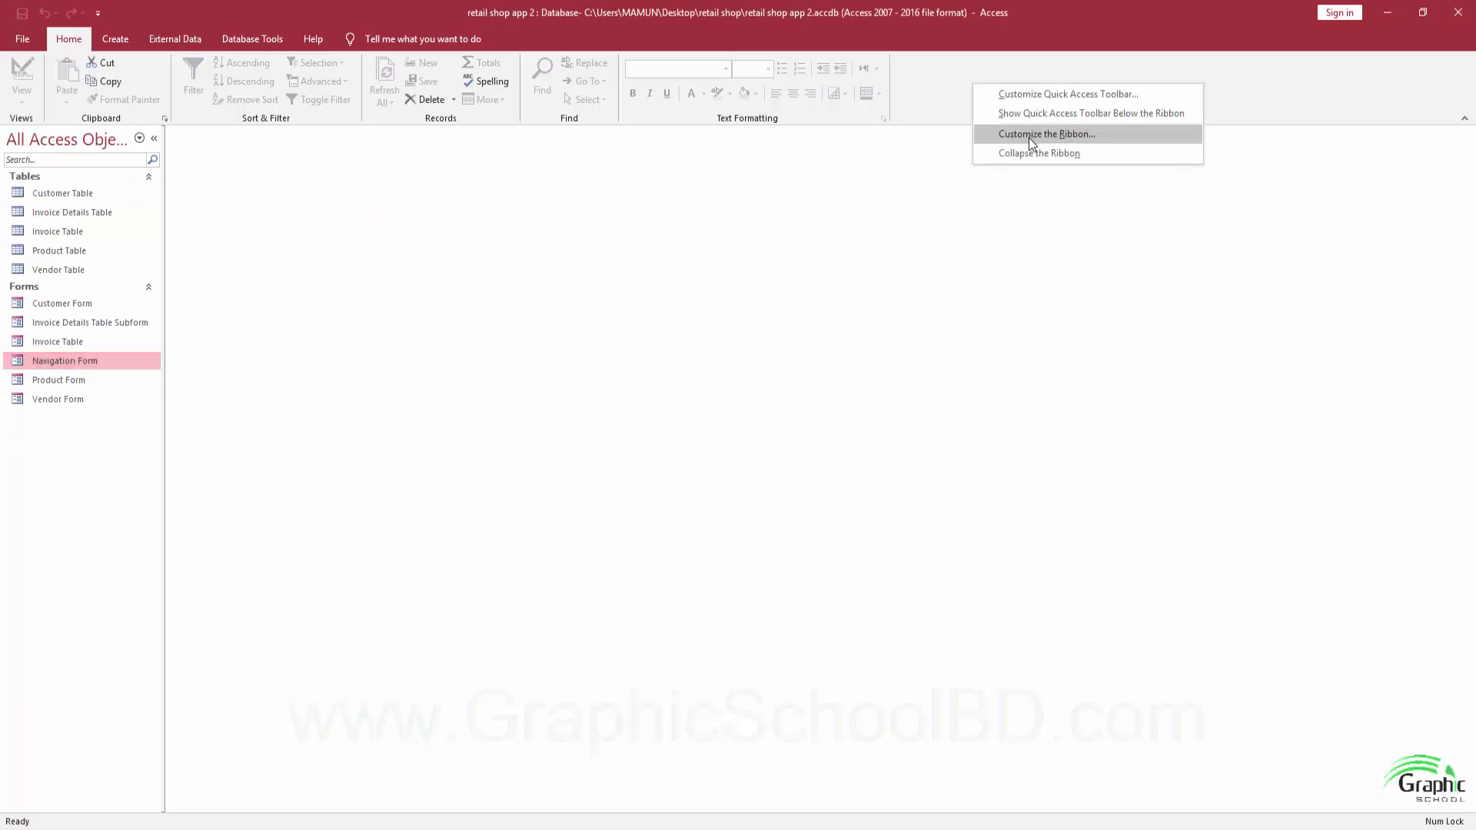
pyautogui.click(1028, 135)
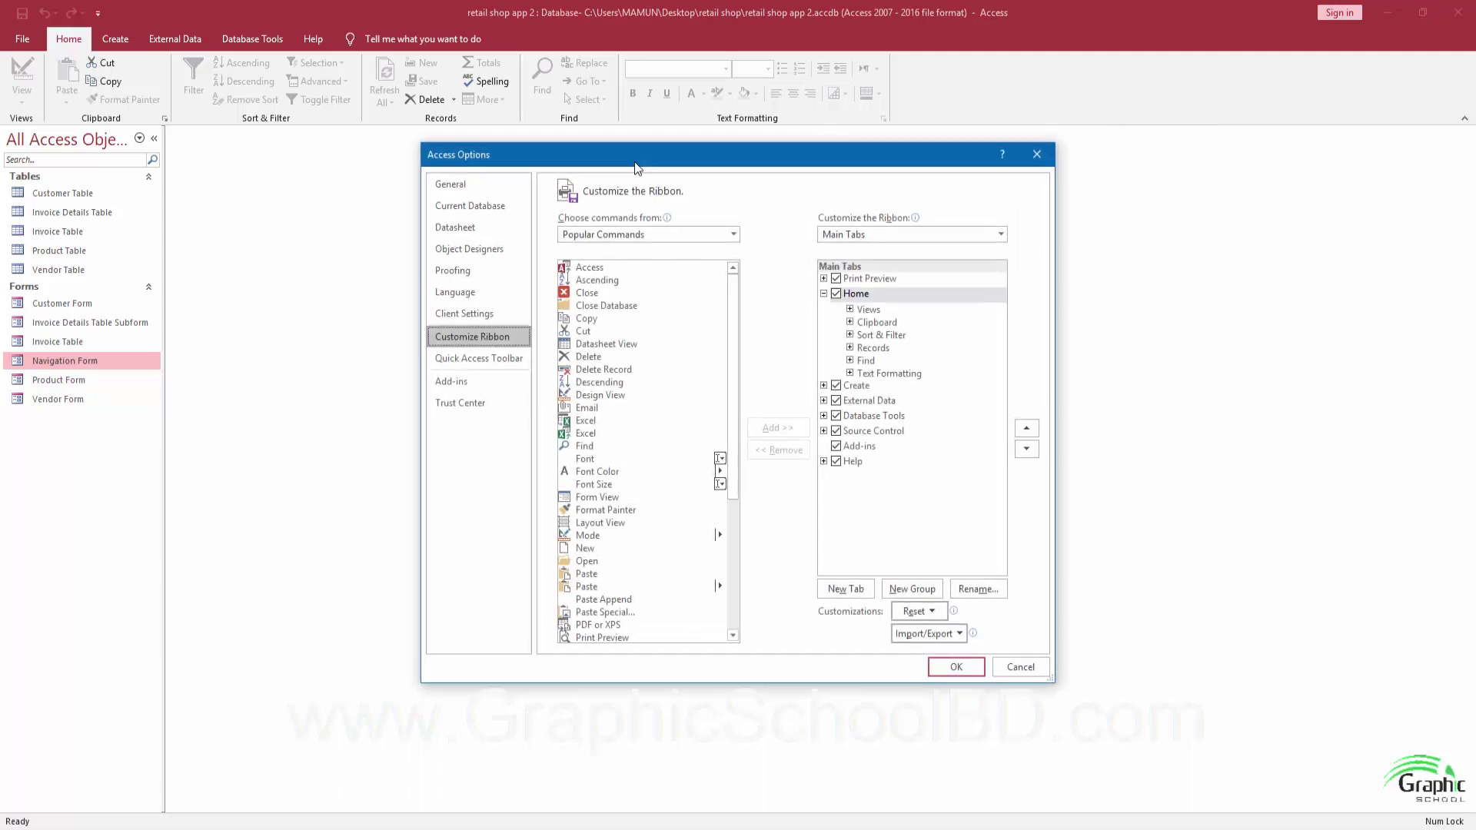
pyautogui.click(470, 205)
pyautogui.click(674, 257)
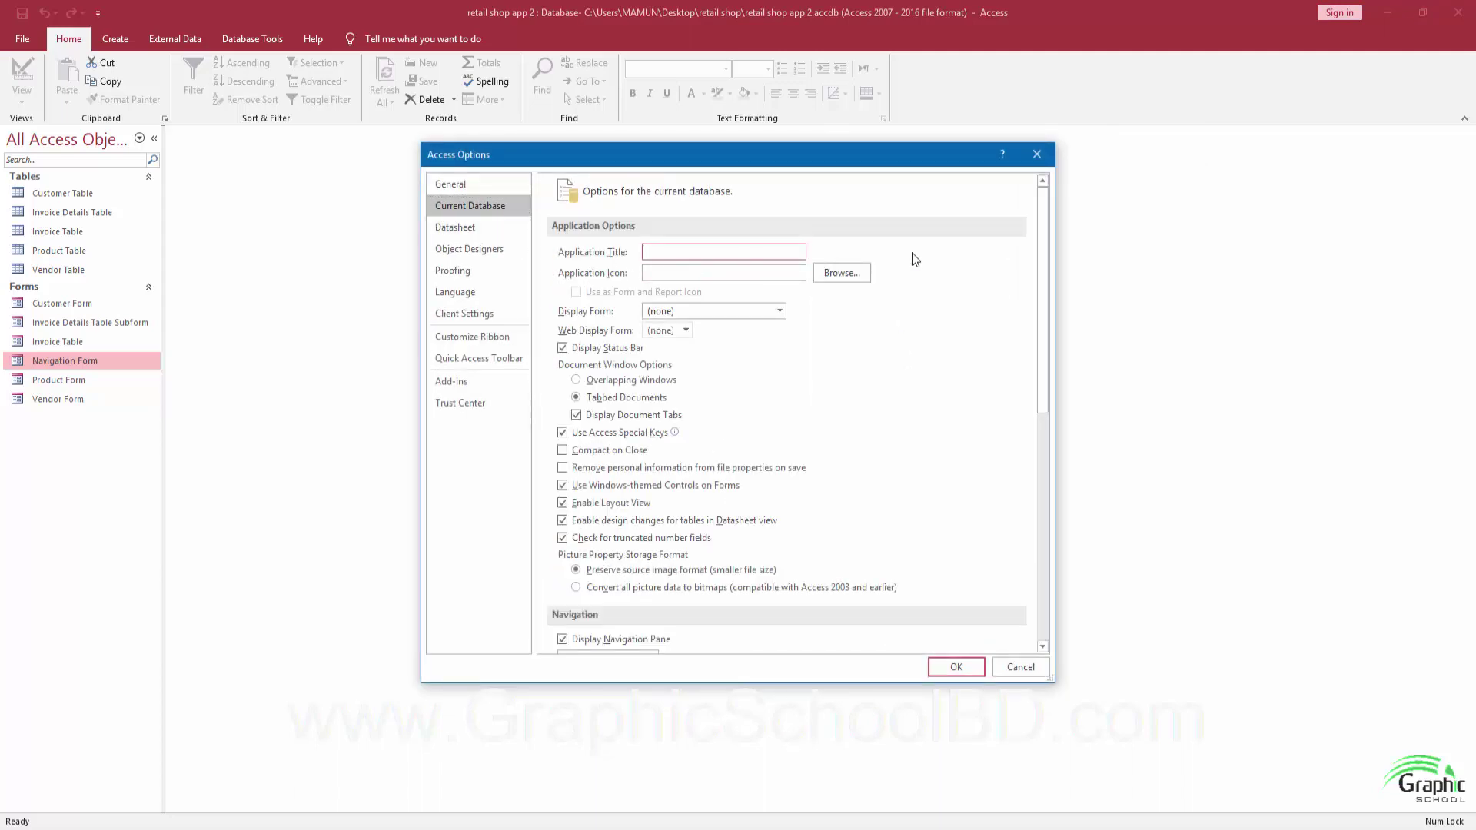
pyautogui.write('Retail Database')
# Make Navigation Form the display form, untick Display Navigation Pane and Allow Full Menus, and apply.
pyautogui.click(779, 312)
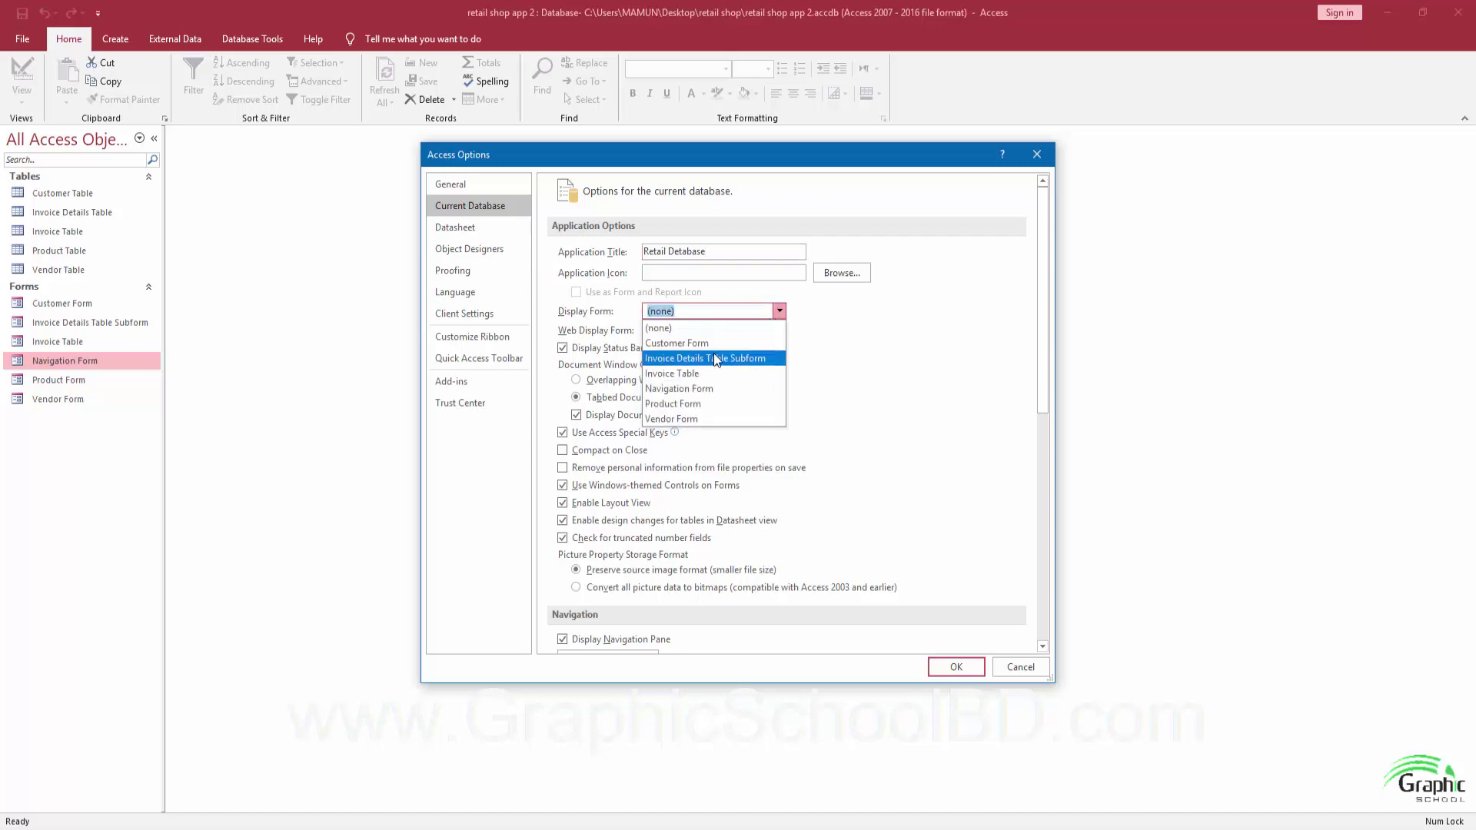
pyautogui.click(700, 391)
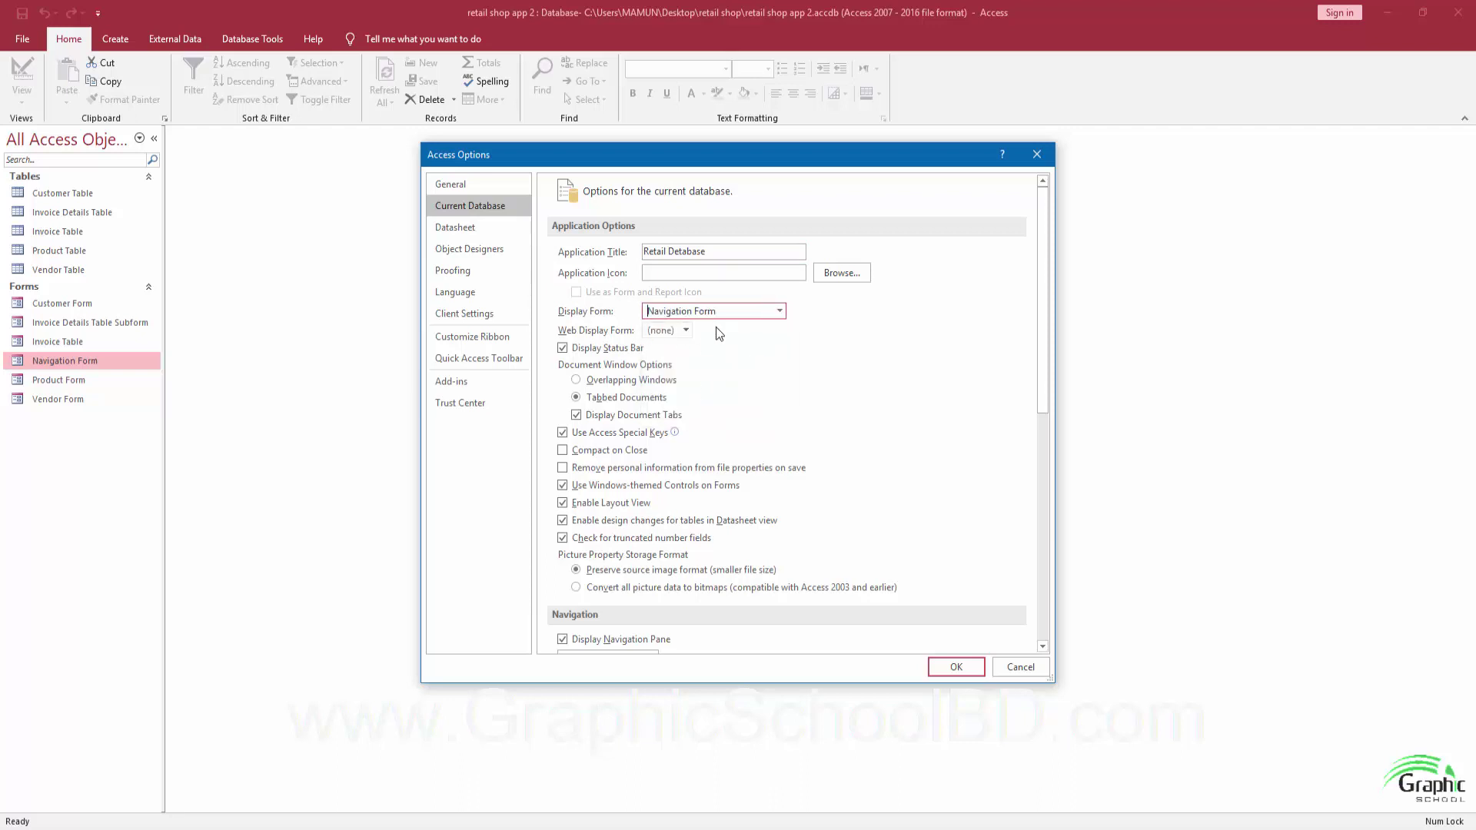
pyautogui.scroll(-5, 722, 419)
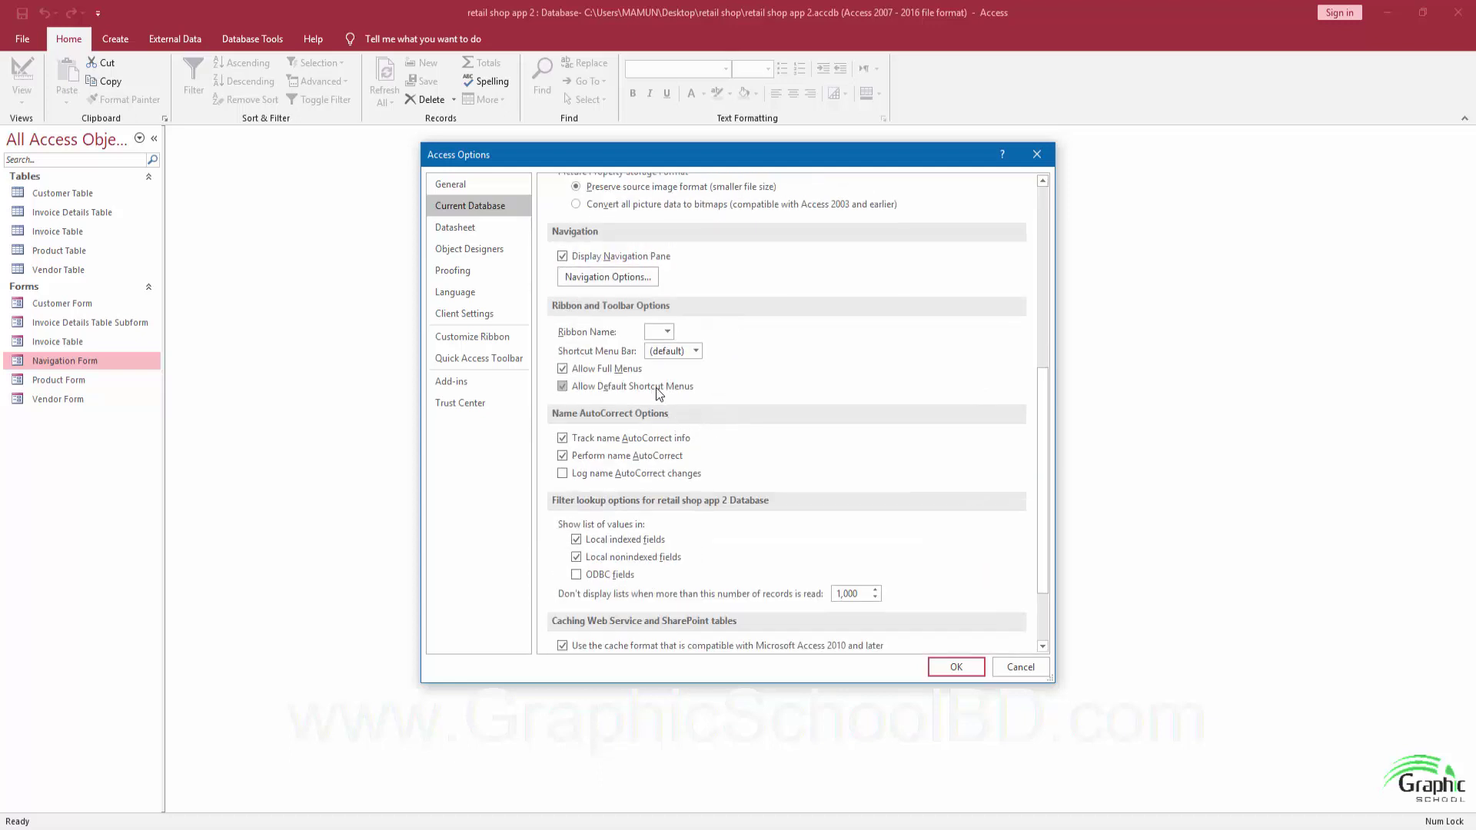
pyautogui.scroll(2, 657, 387)
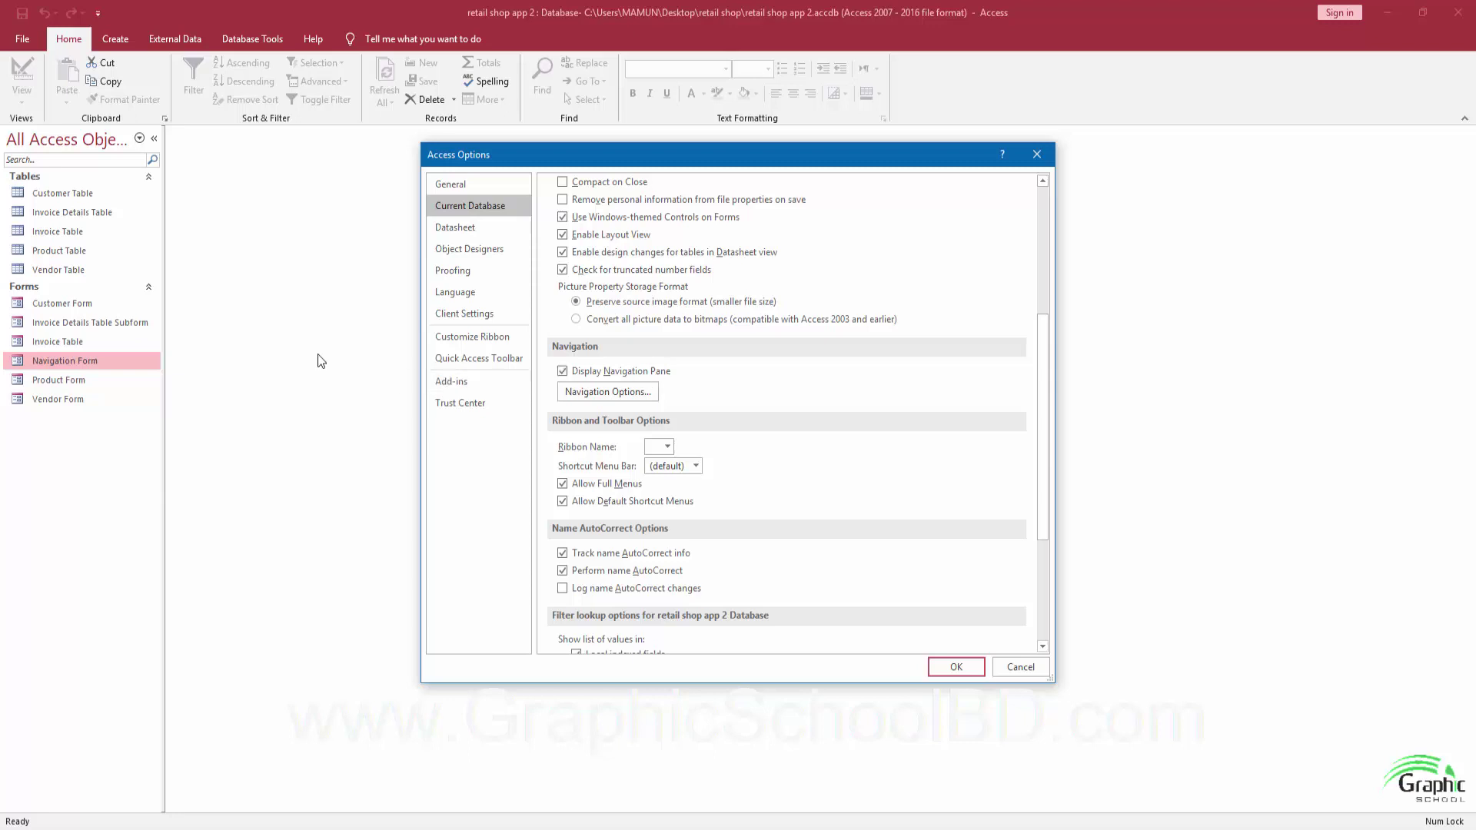
pyautogui.click(563, 372)
pyautogui.scroll(-1, 791, 437)
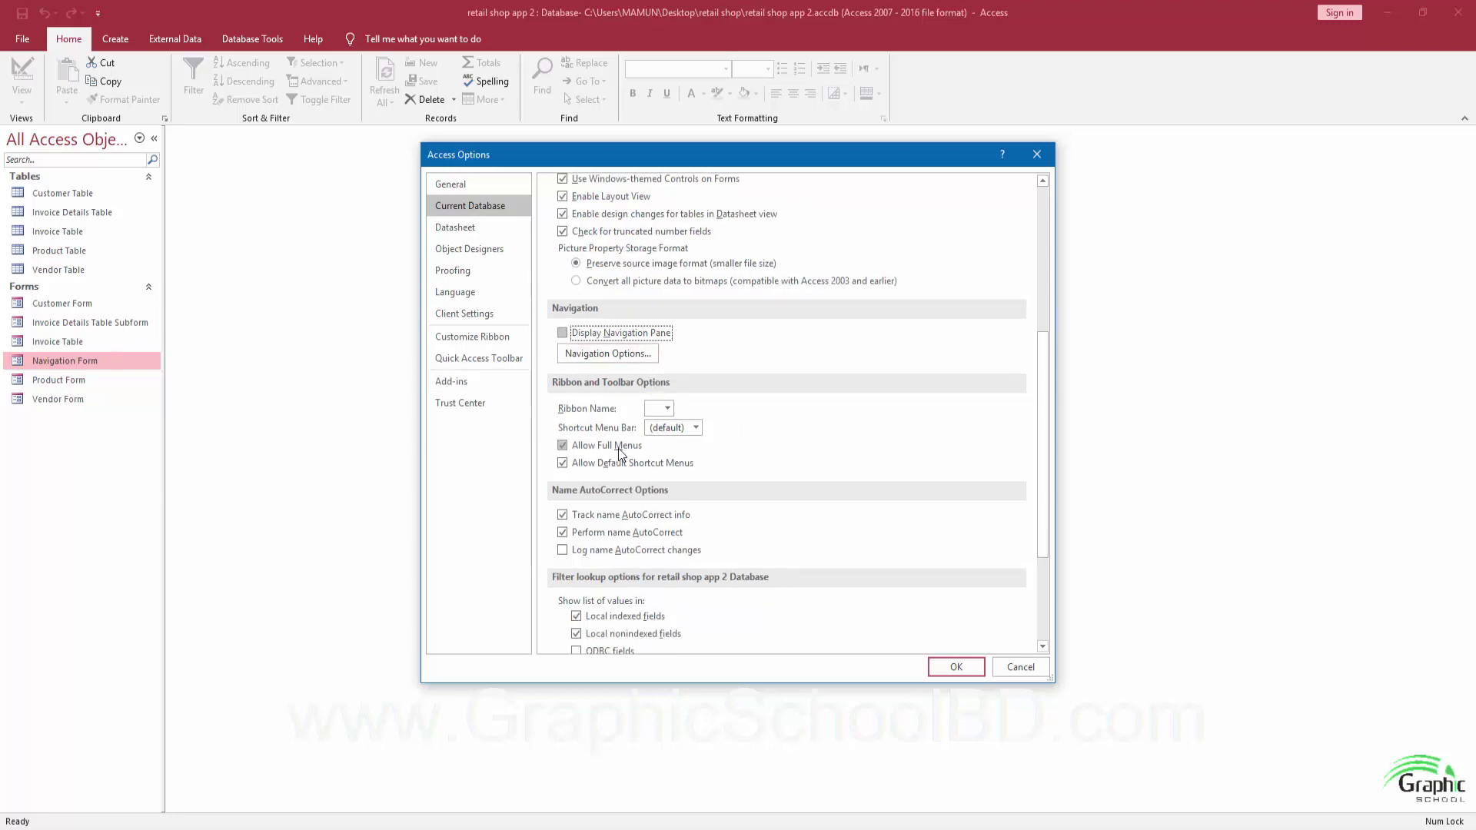
pyautogui.click(563, 447)
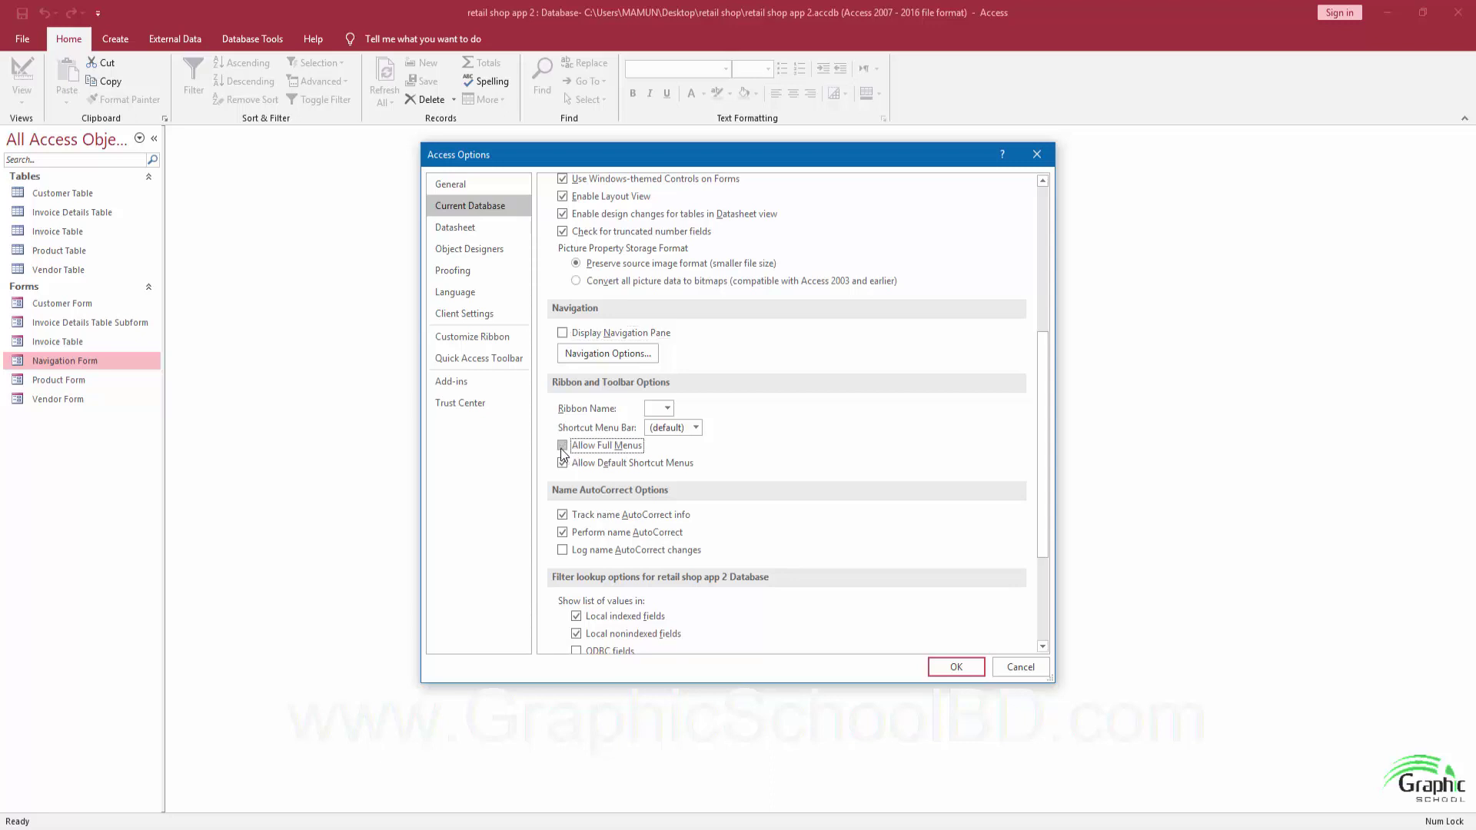
pyautogui.click(953, 667)
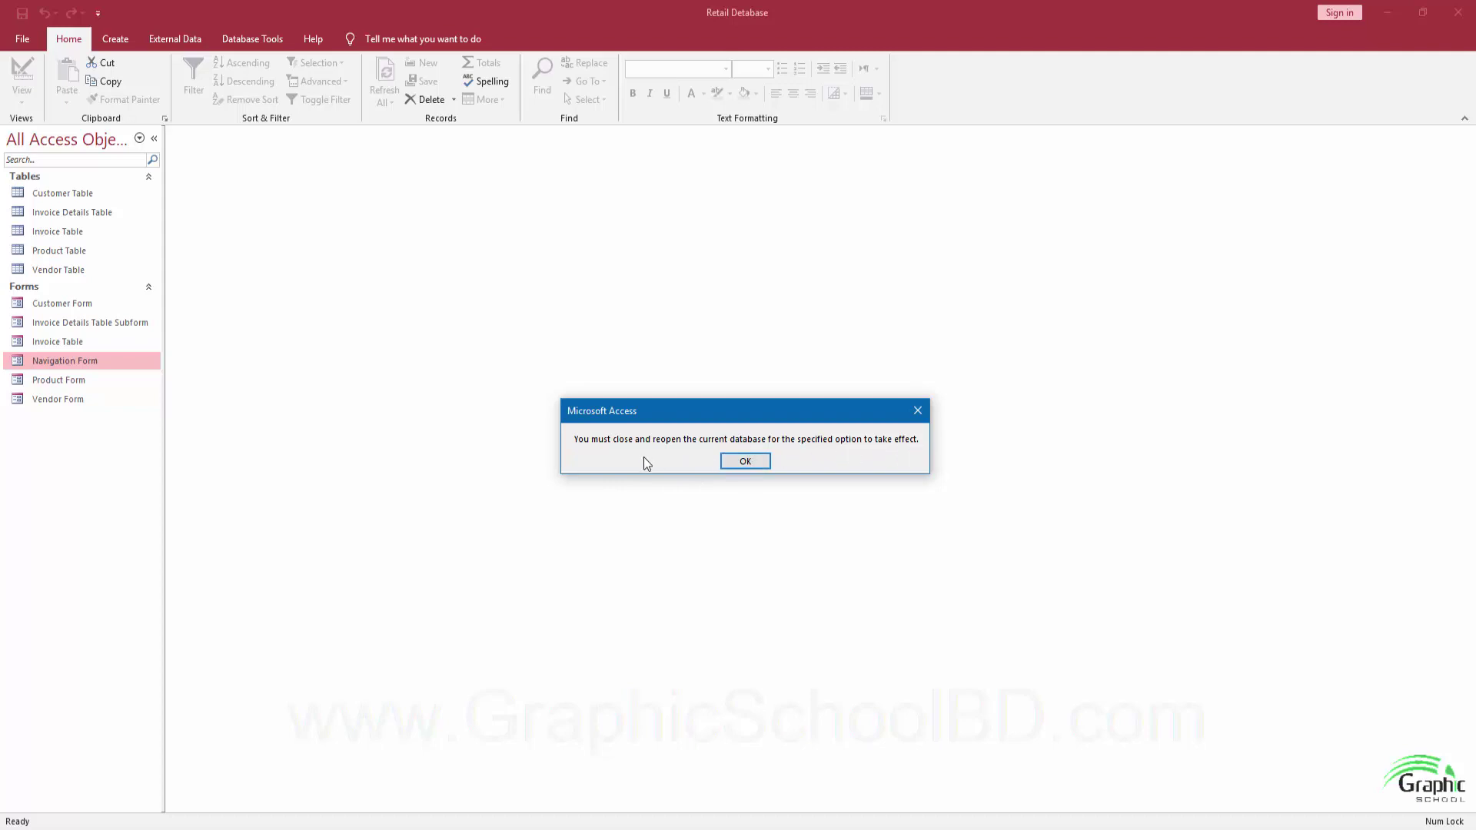
# Dismiss the reopen-required message and close the current database.
pyautogui.click(751, 461)
pyautogui.click(22, 40)
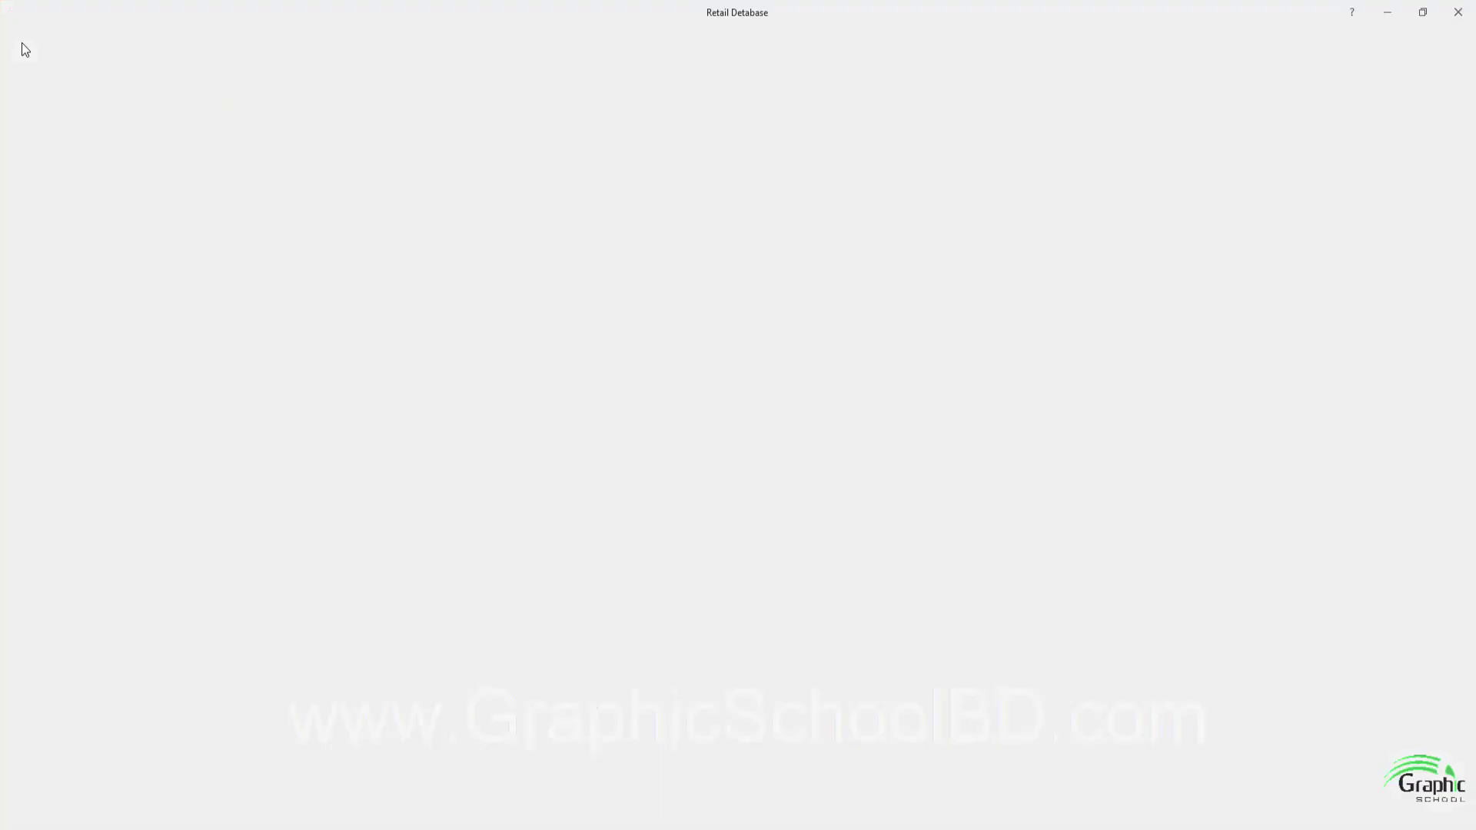
pyautogui.click(66, 260)
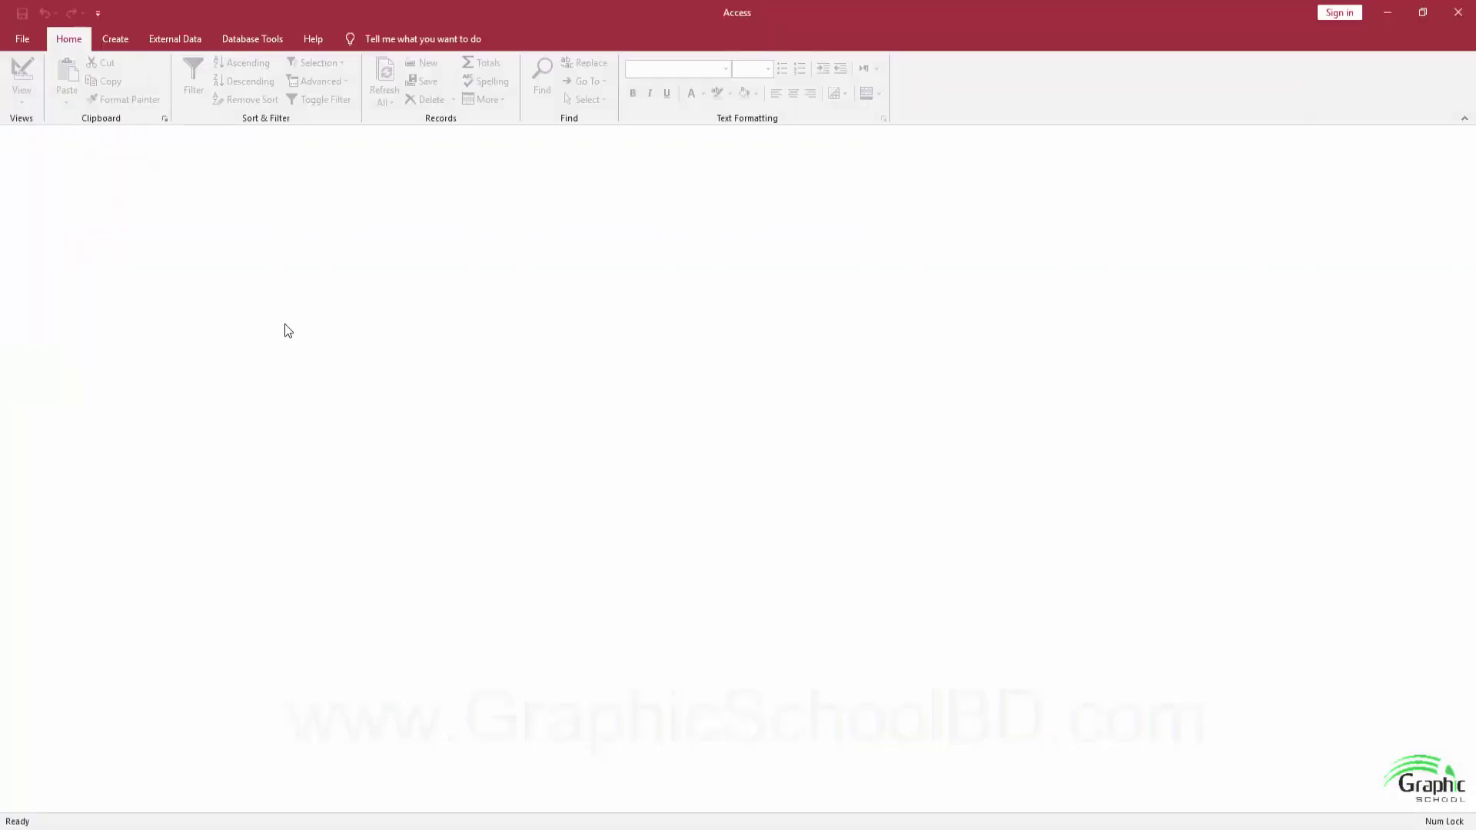
# Reopen the retail shop app 2 database from the Recent list.
pyautogui.click(23, 41)
pyautogui.click(43, 131)
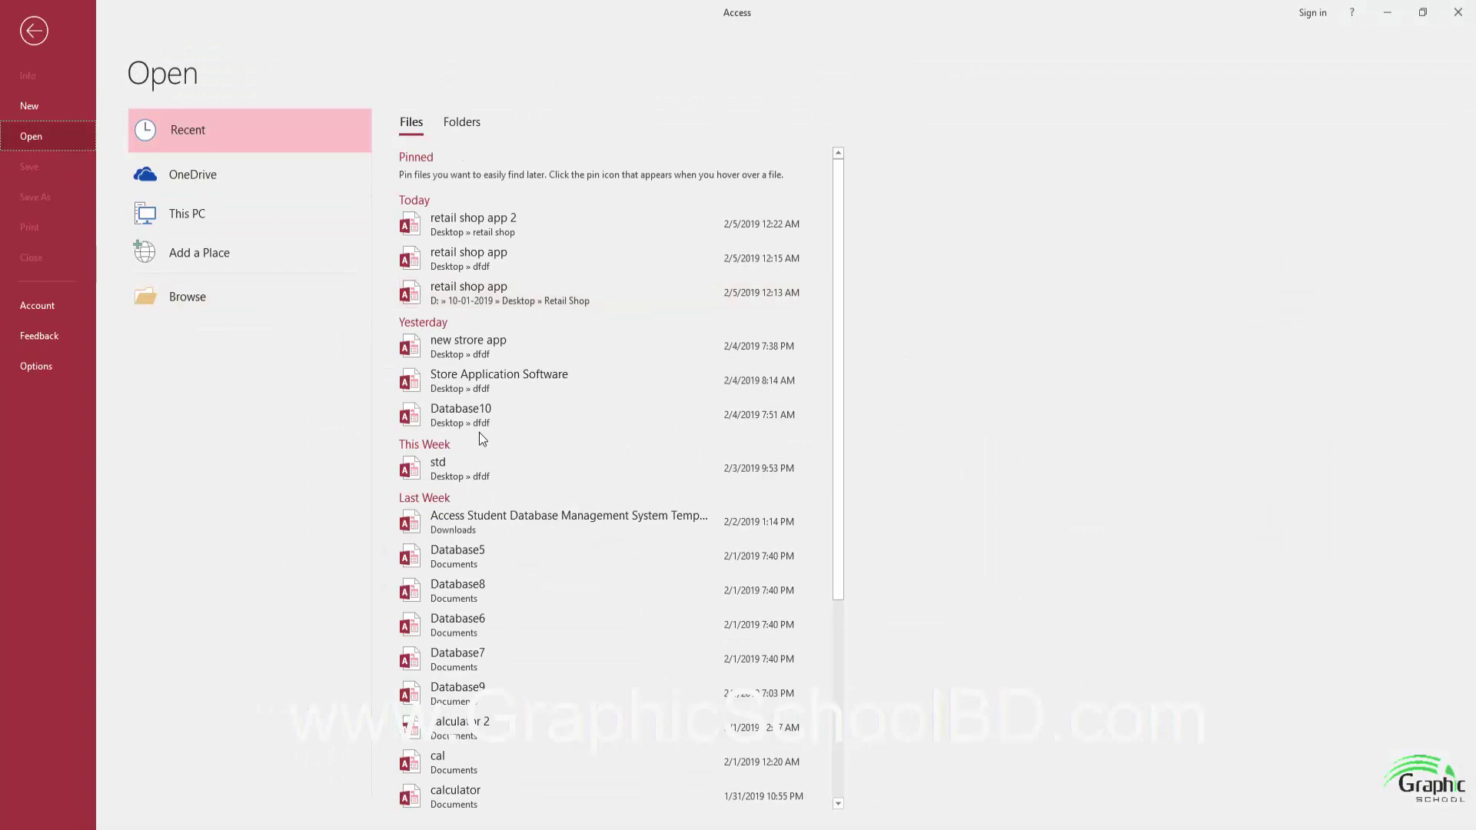
pyautogui.click(459, 228)
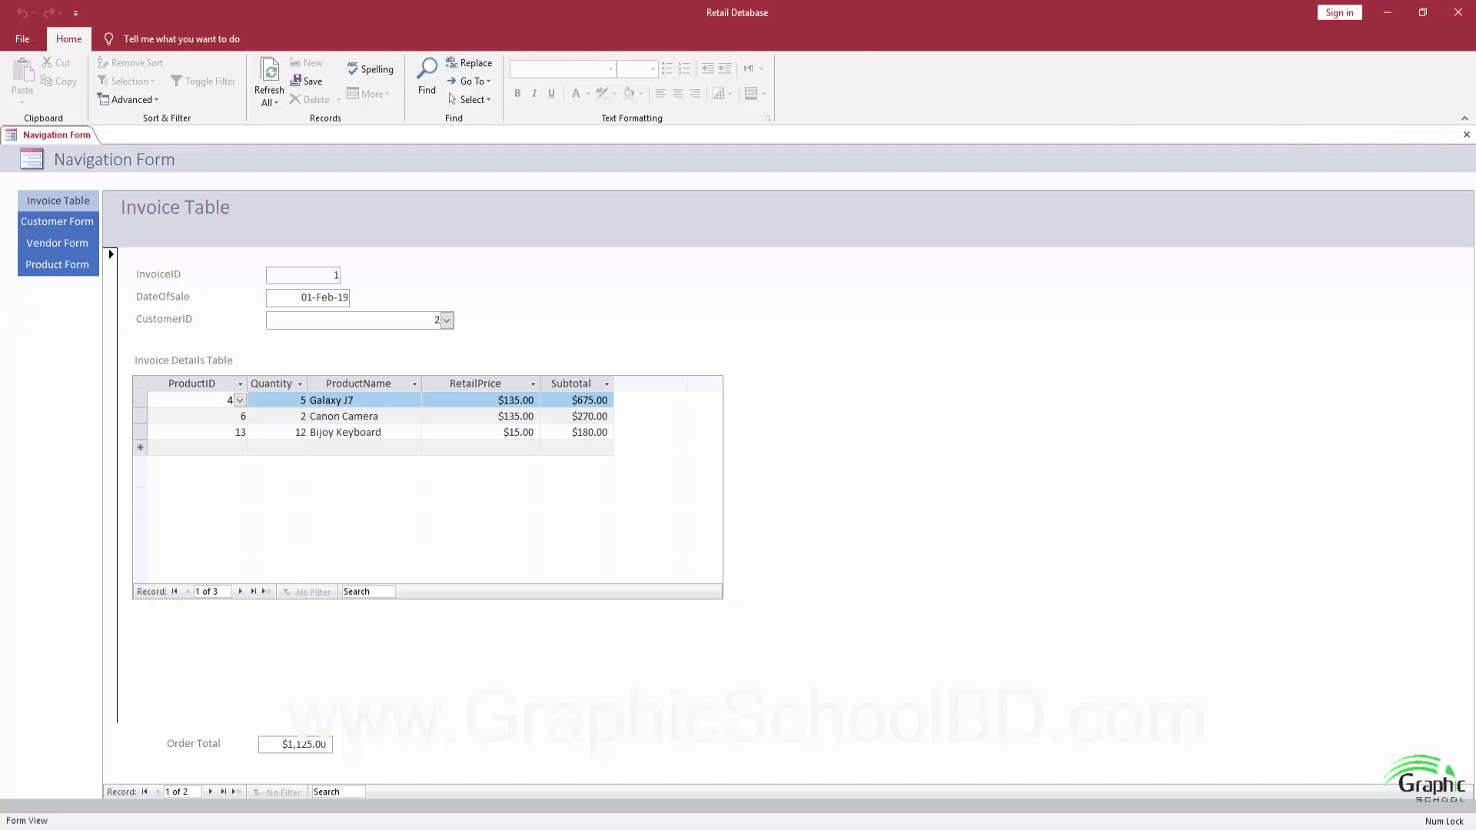
# Collapse the ribbon, test the Customer, Vendor and Product Form pages, then edit invoice 1's first RetailPrice on Invoice Table.
pyautogui.click(1463, 121)
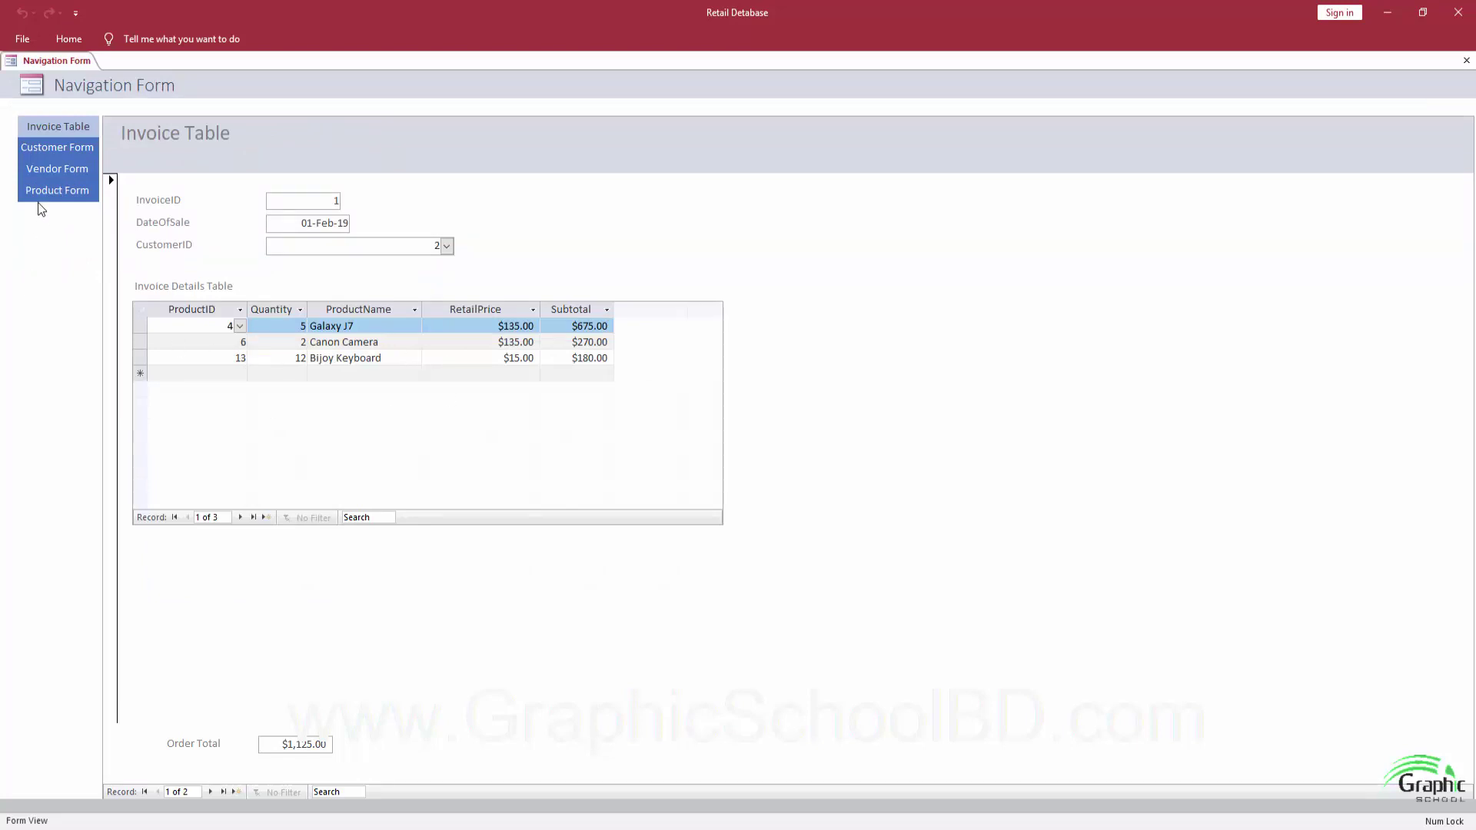
pyautogui.click(44, 142)
pyautogui.click(45, 169)
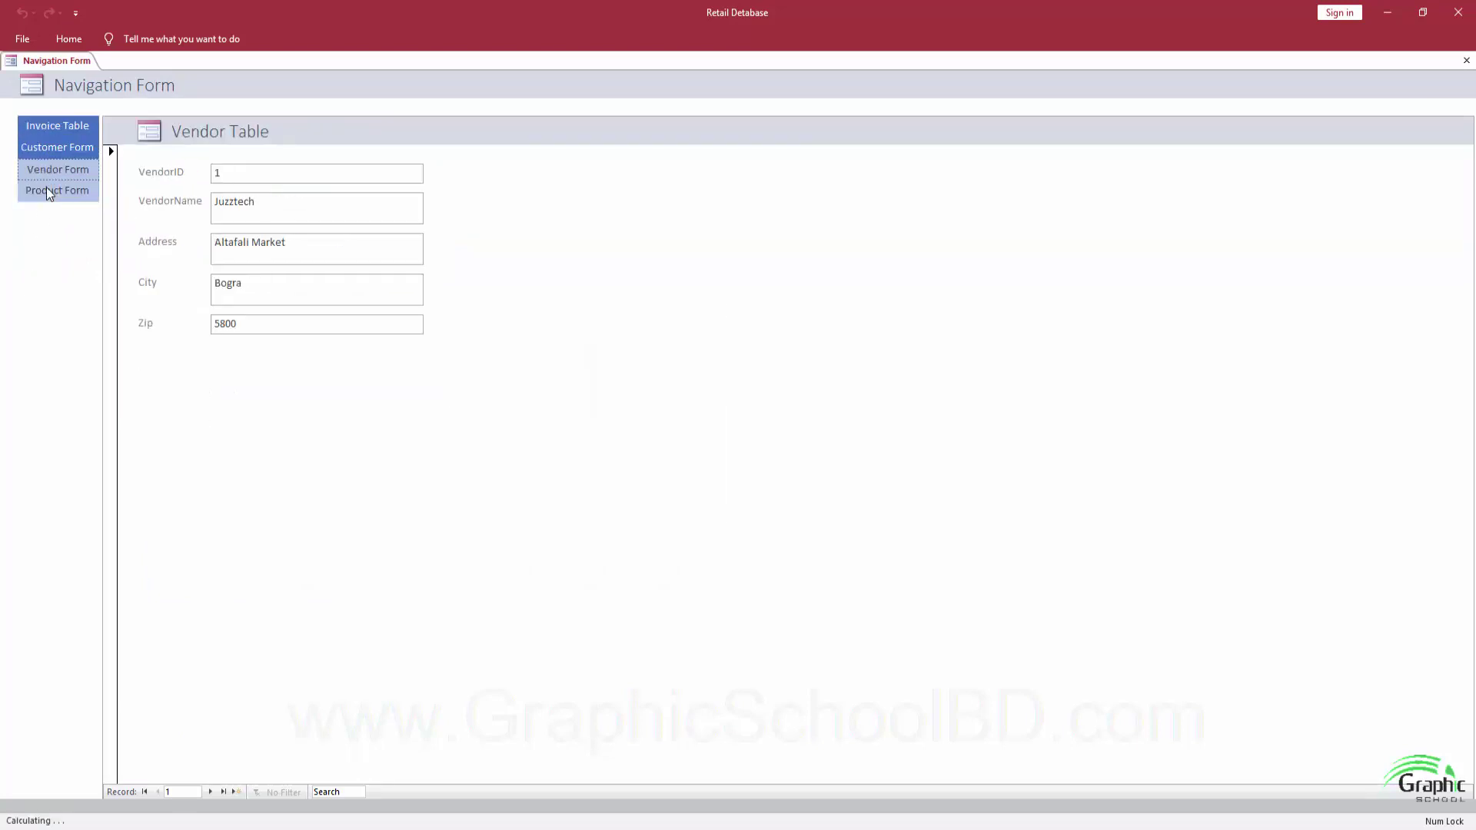
pyautogui.click(46, 189)
pyautogui.click(46, 168)
pyautogui.click(46, 131)
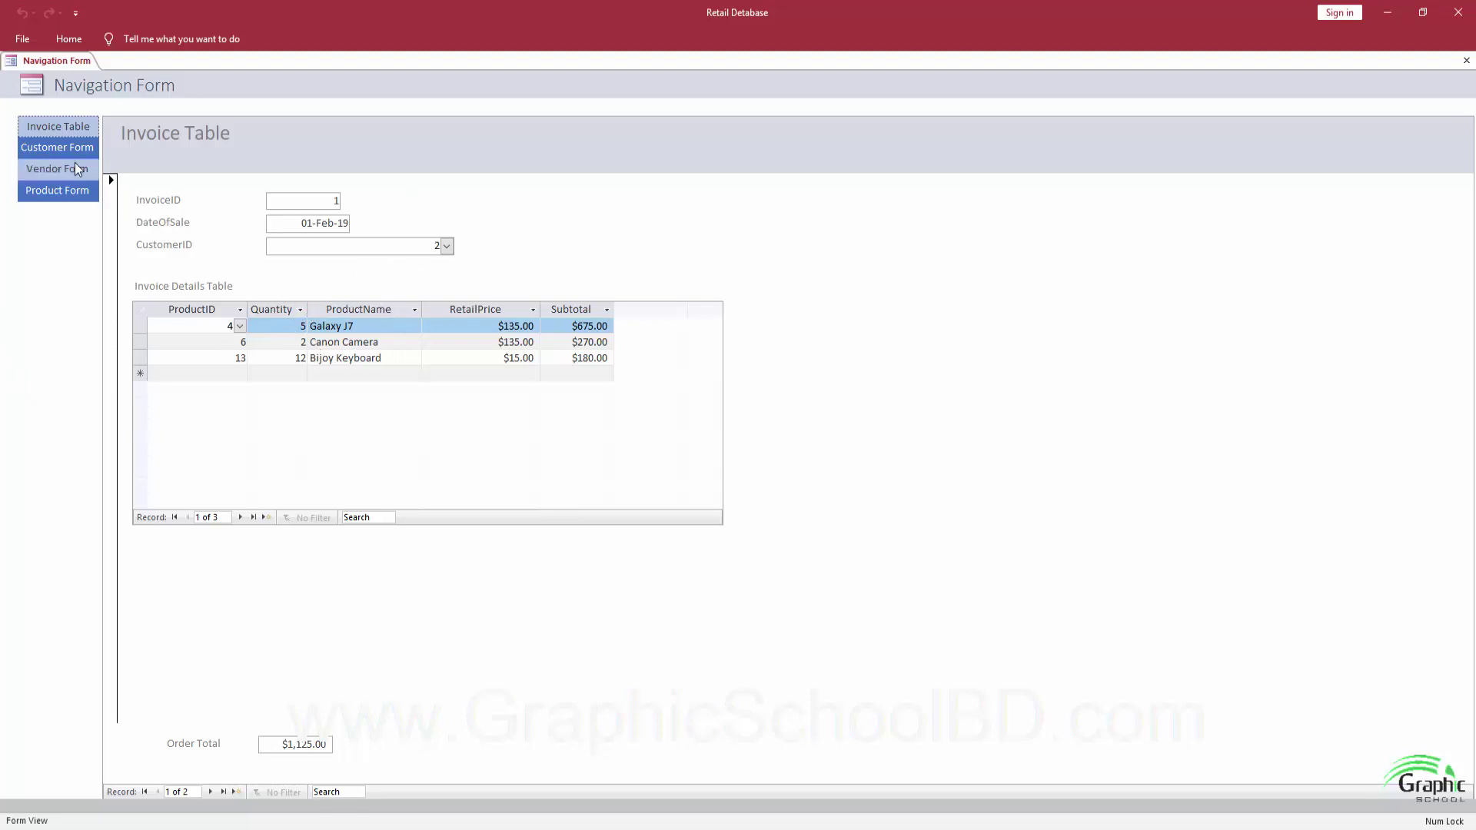
pyautogui.click(60, 134)
pyautogui.click(452, 326)
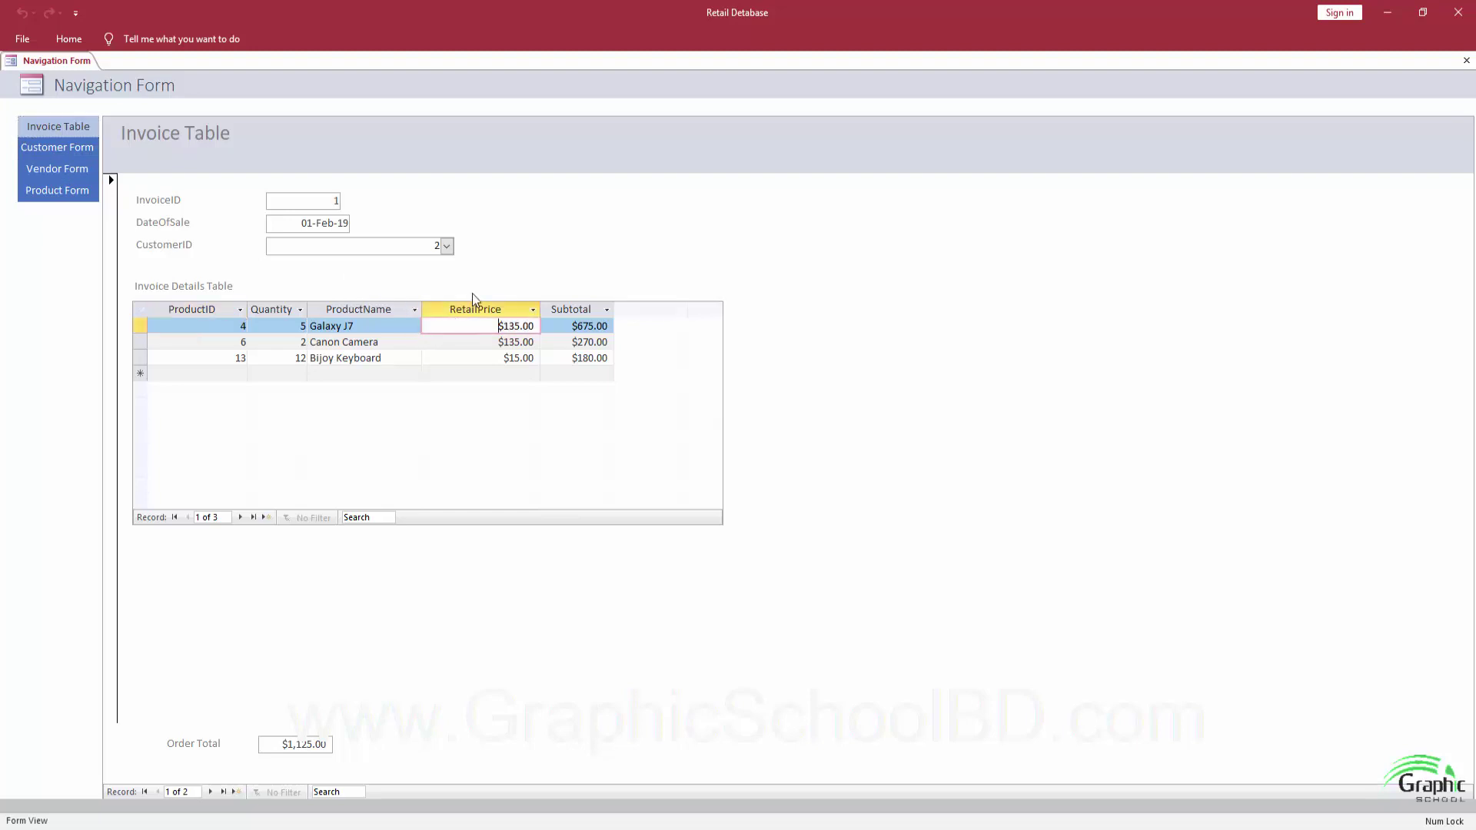